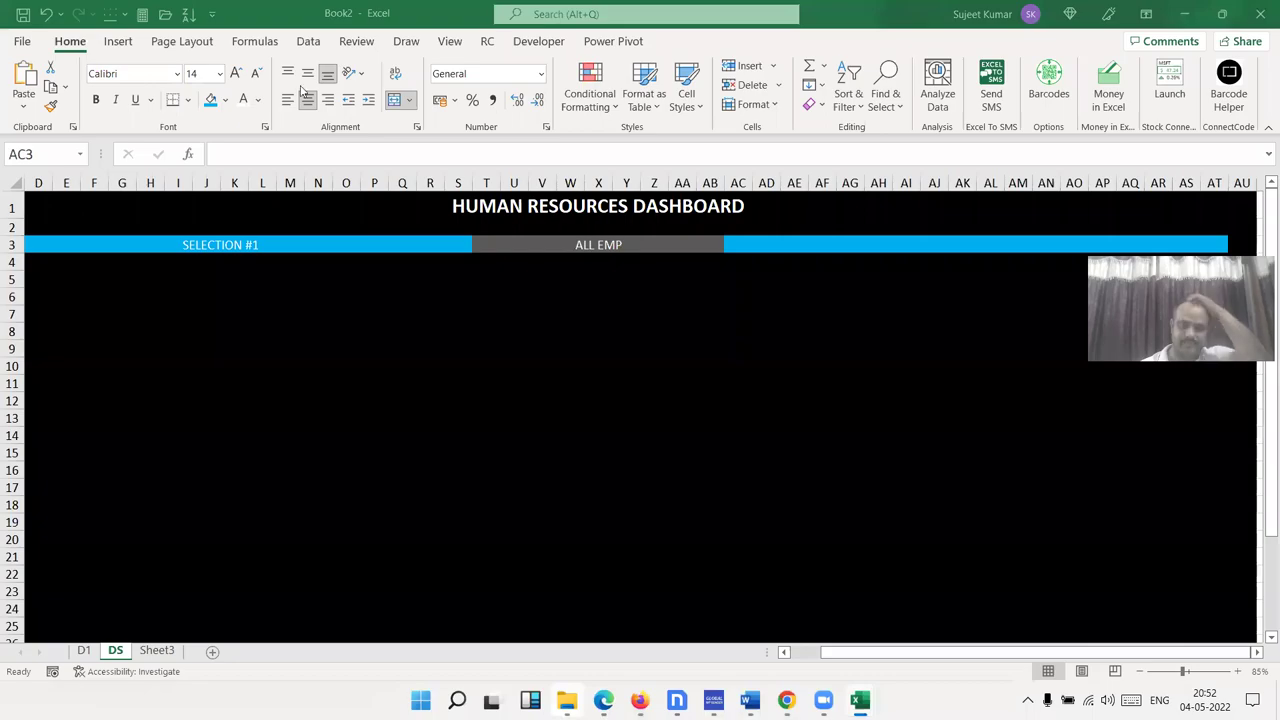
Fill the banner's right section at AC3 light green
click(226, 101)
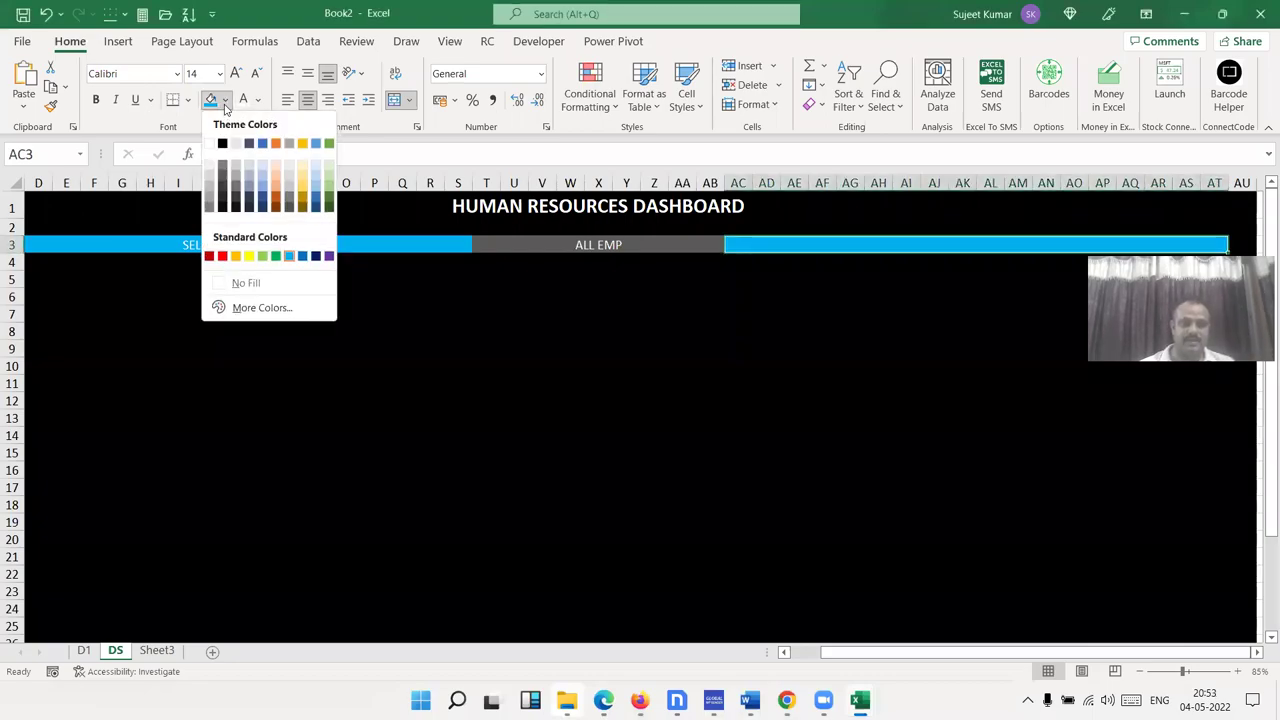
click(262, 256)
click(424, 307)
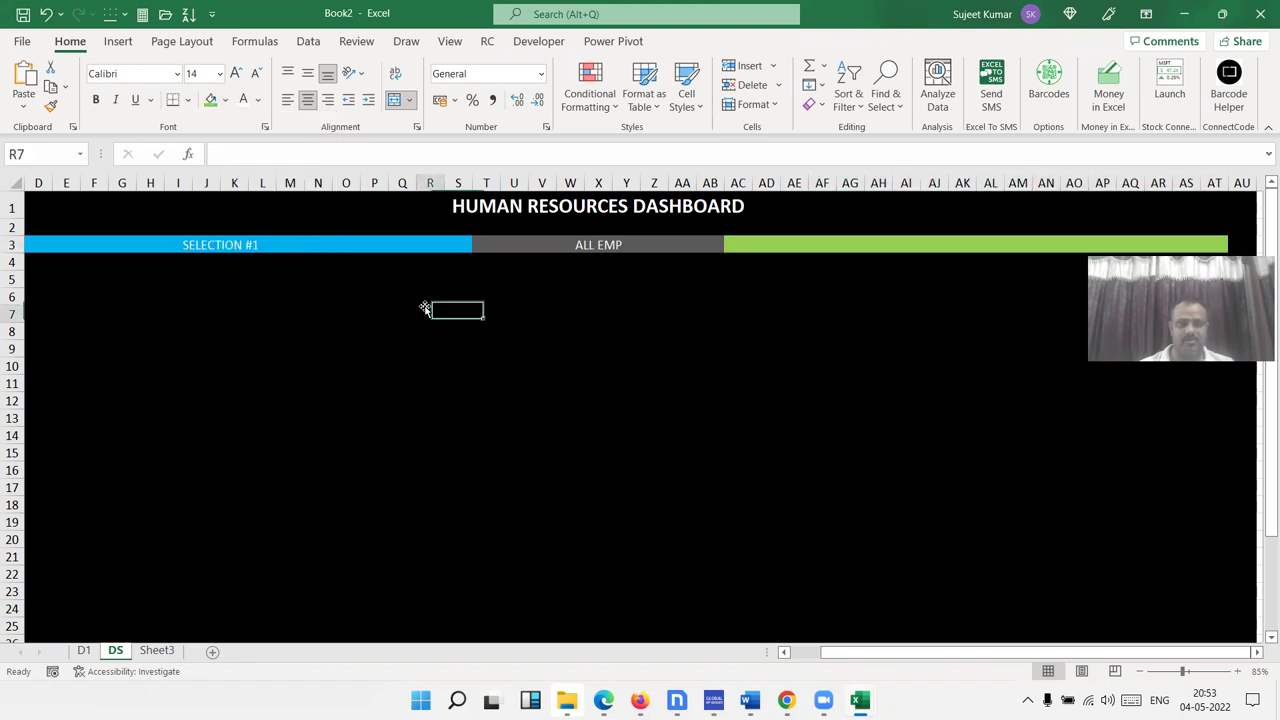
Glance at the finished HR dashboard workbook, then return to Book2's SELECTION #1 bar
key(alt+Tab)
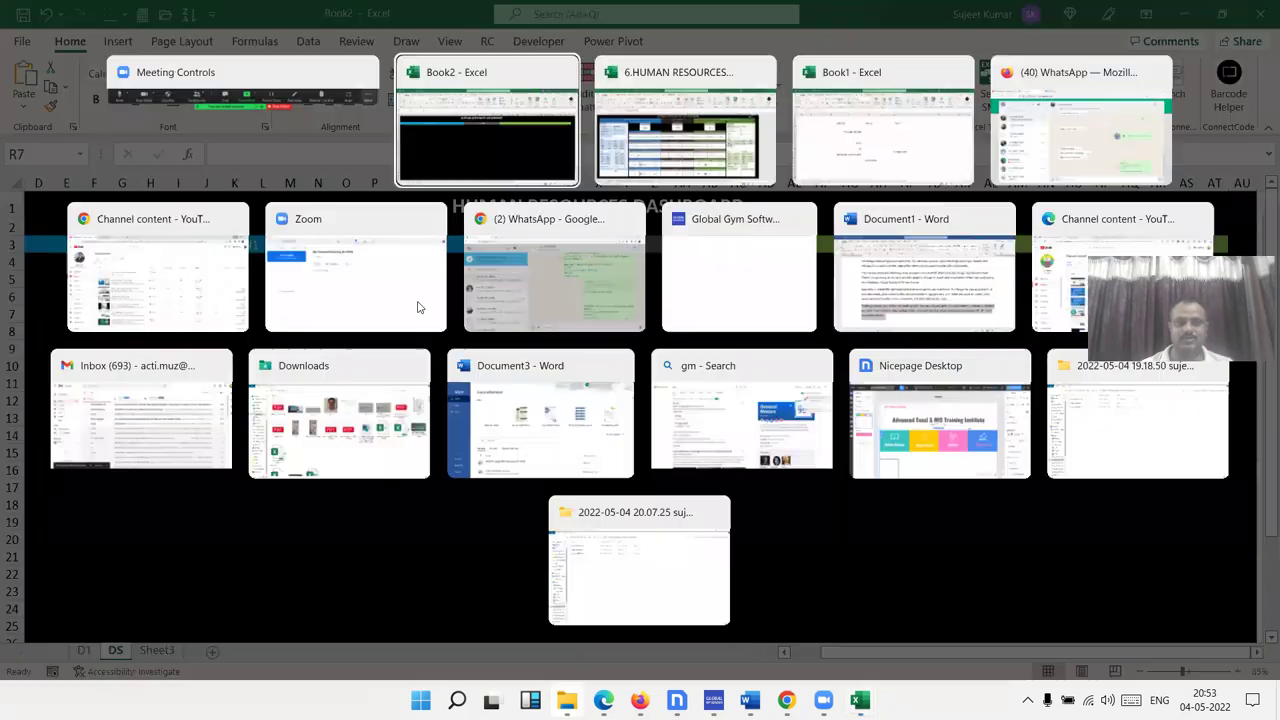
key(alt+Tab)
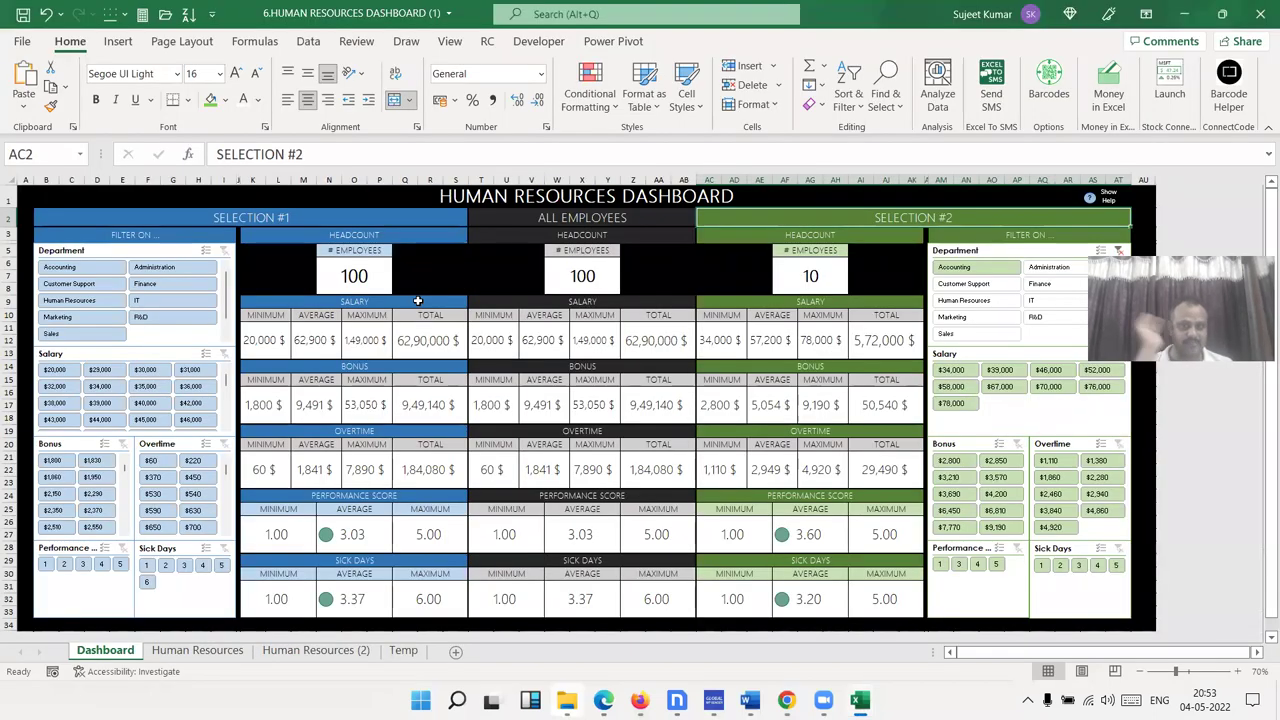
key(alt+Tab)
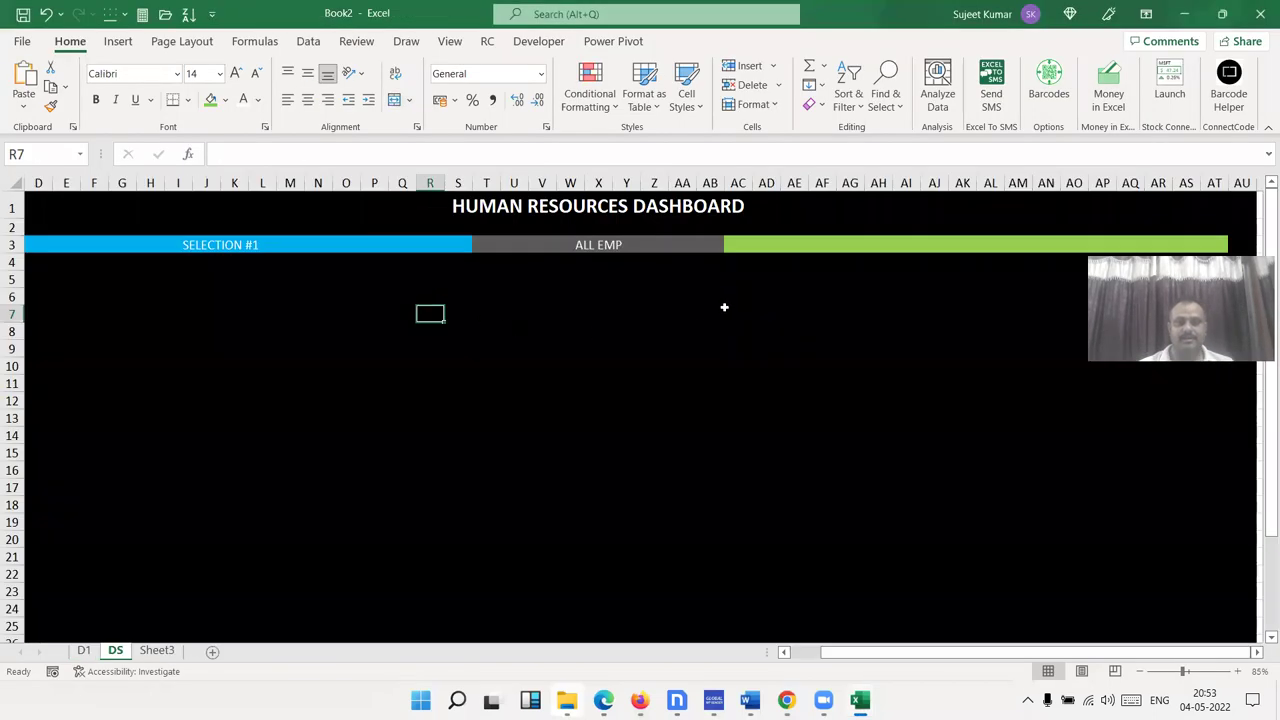
click(393, 240)
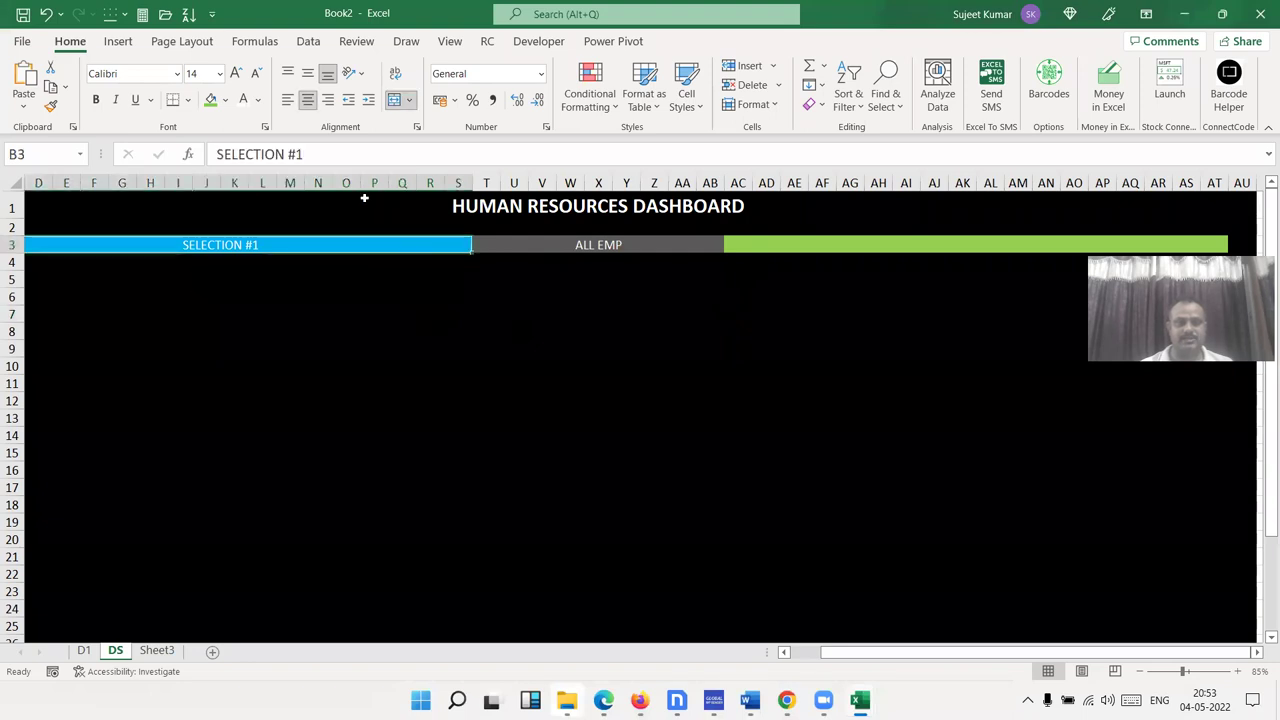
Label the green AC3 bar 'SELECTION #2', then switch to the finished dashboard workbook
click(820, 246)
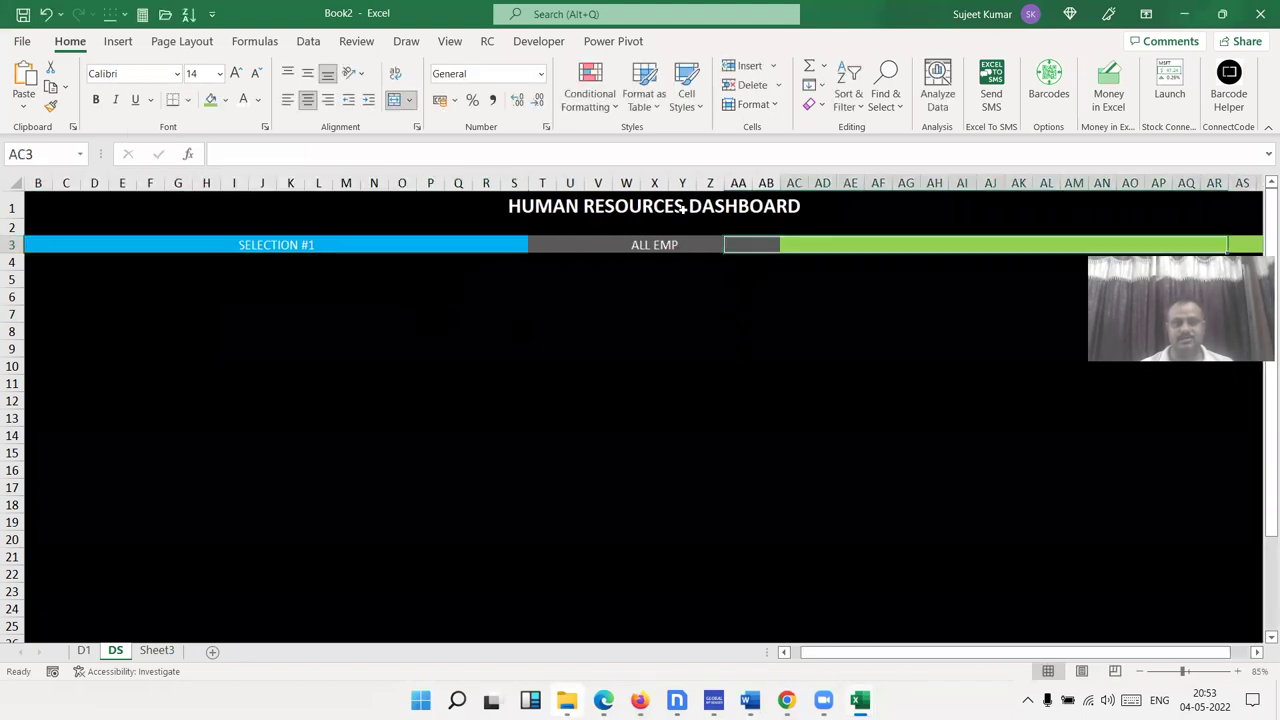
click(453, 156)
text(SELECTION #1)
key(BackSpace)
text(2)
key(Return)
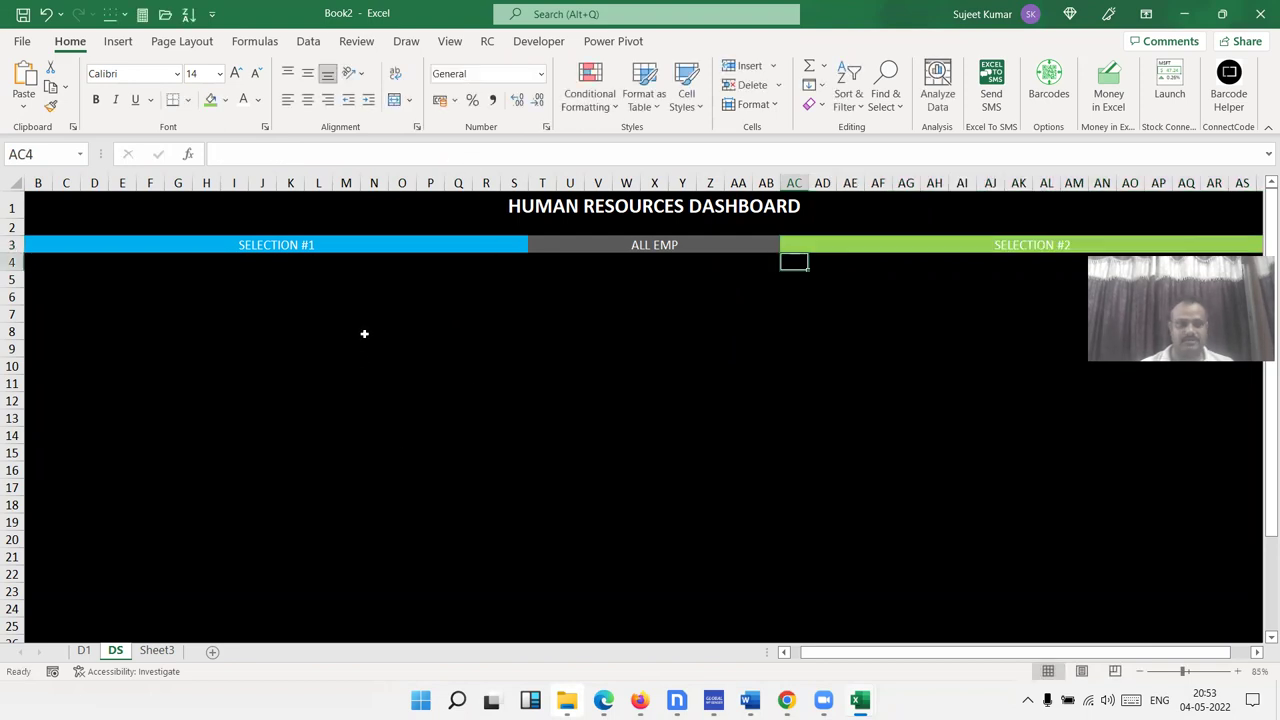
click(364, 333)
key(alt+Tab)
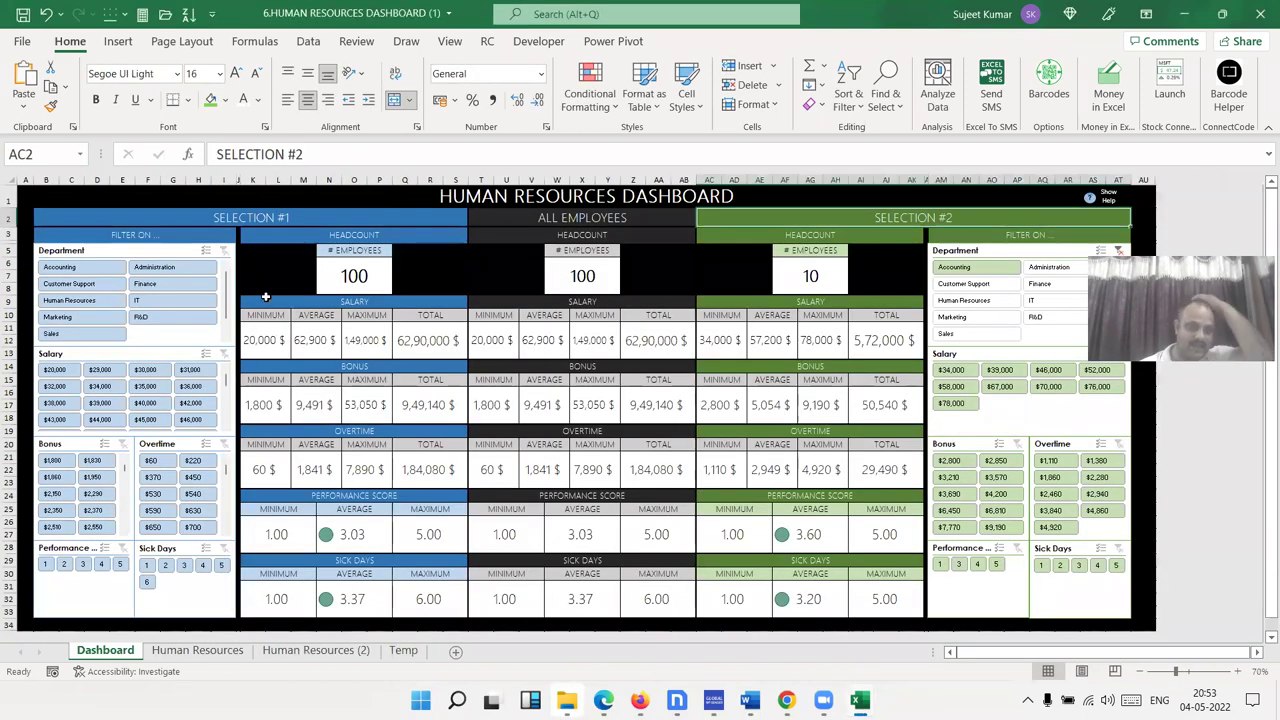
Inspect the reference dashboard's Selection #1 count formula, SALARY, HEADCOUNT and FILTER ON headers
click(270, 262)
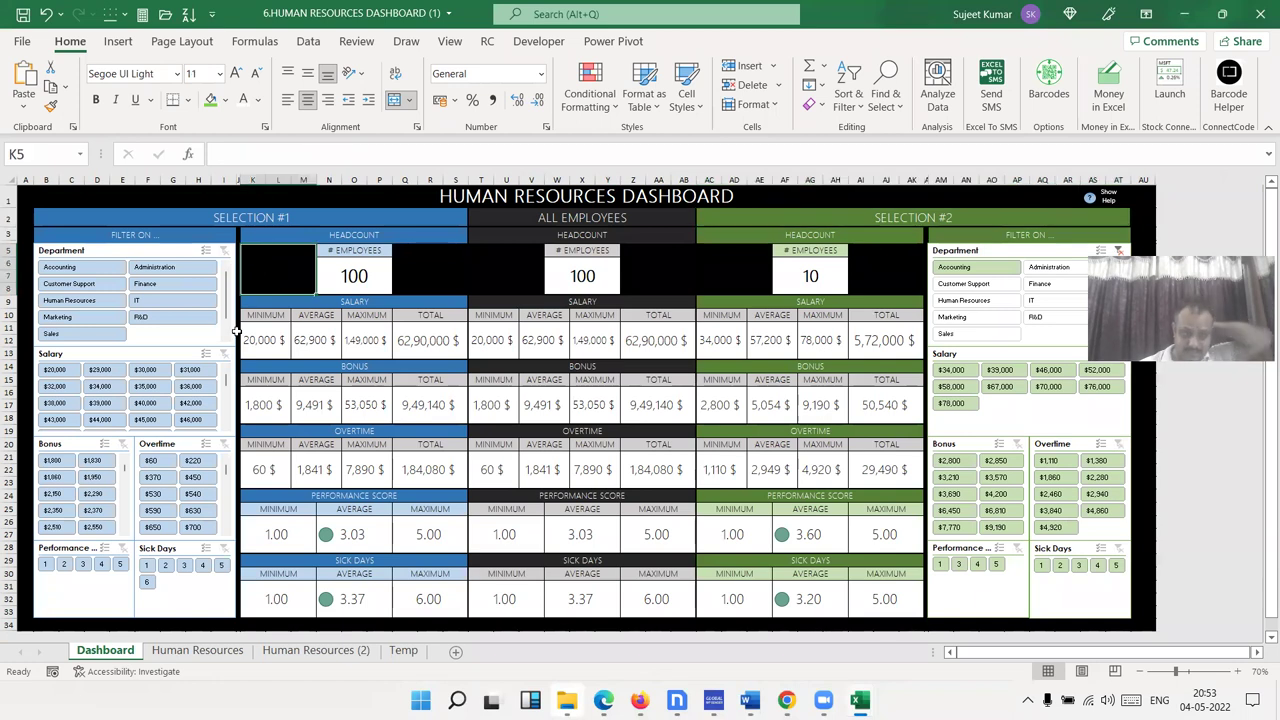
click(362, 270)
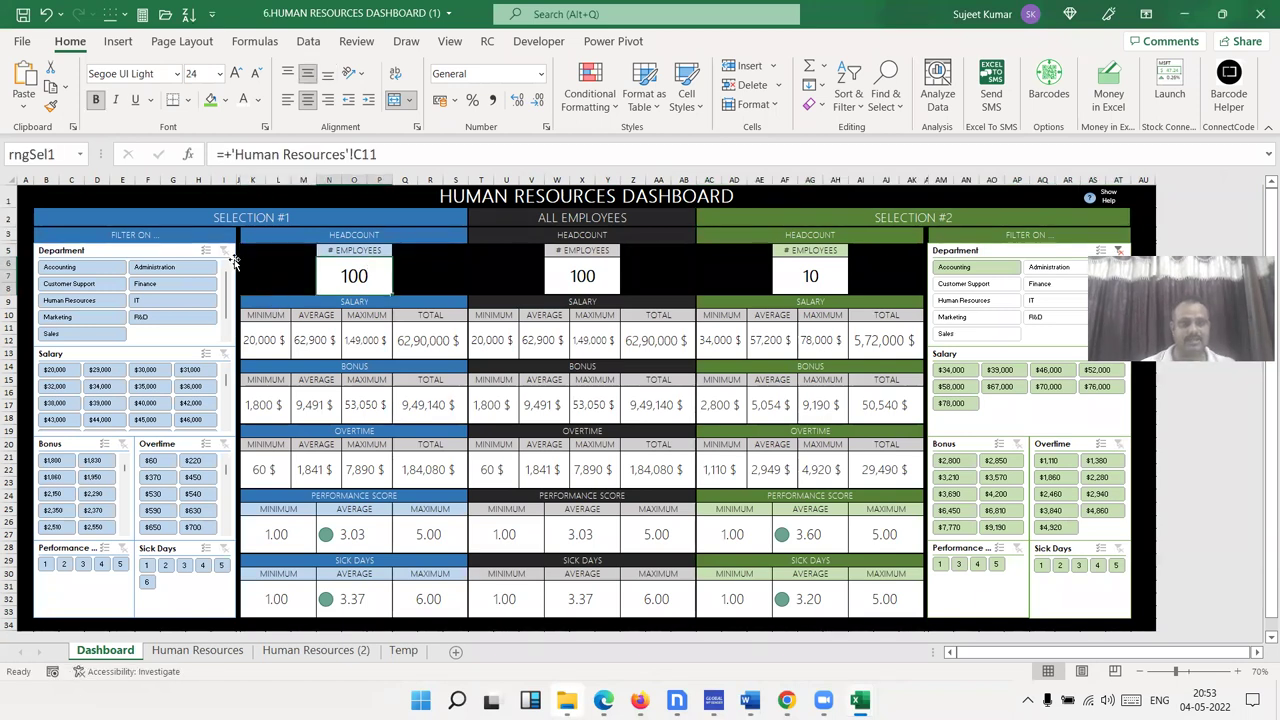
click(238, 180)
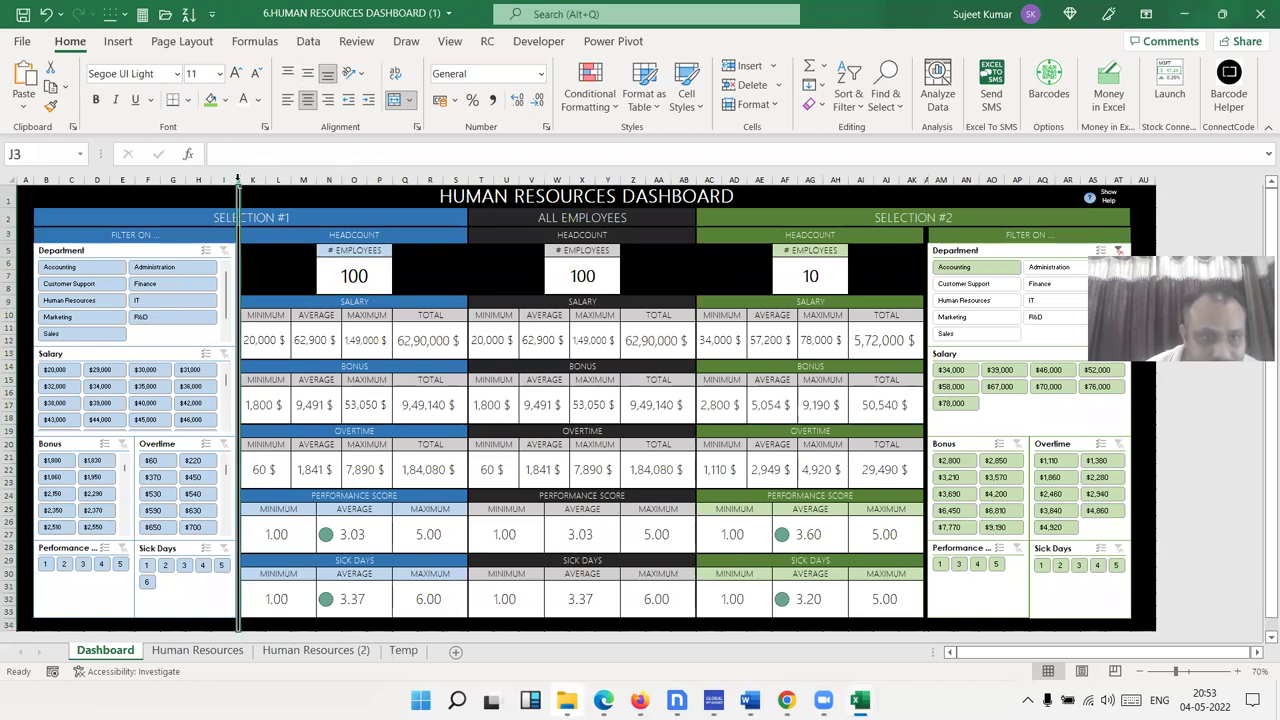
click(255, 250)
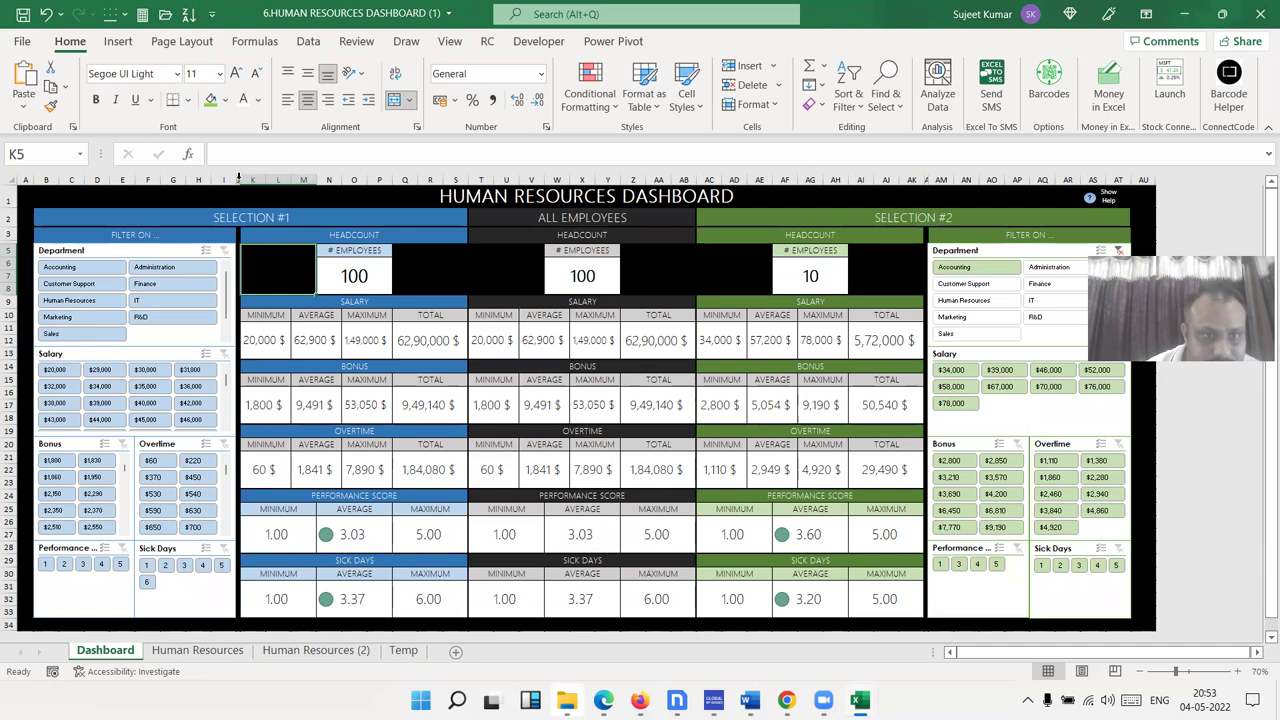
click(292, 300)
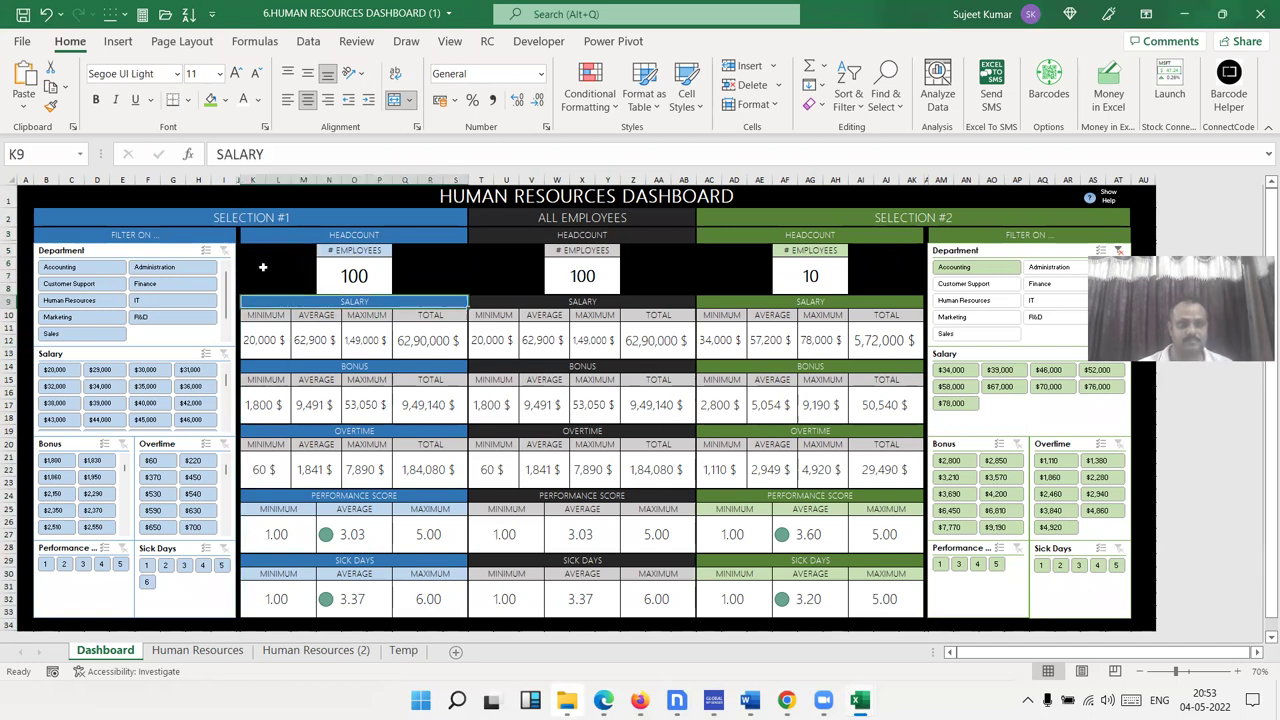
click(152, 232)
click(283, 231)
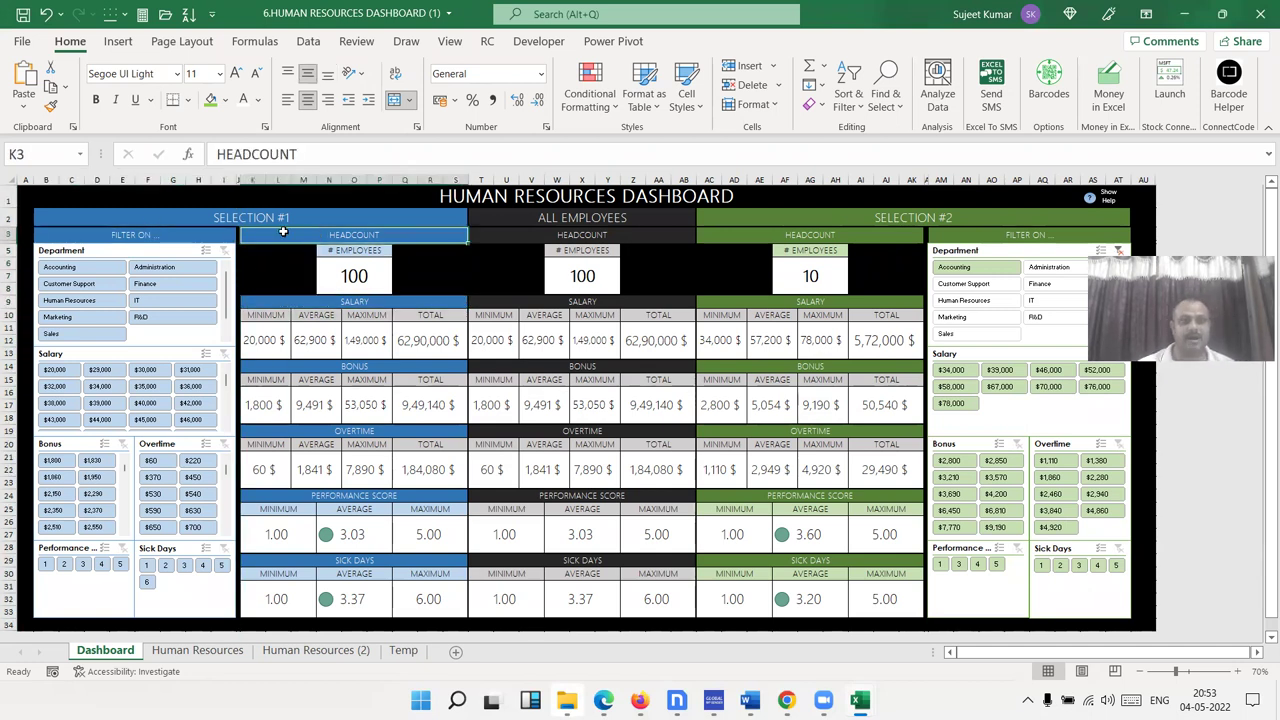
click(85, 238)
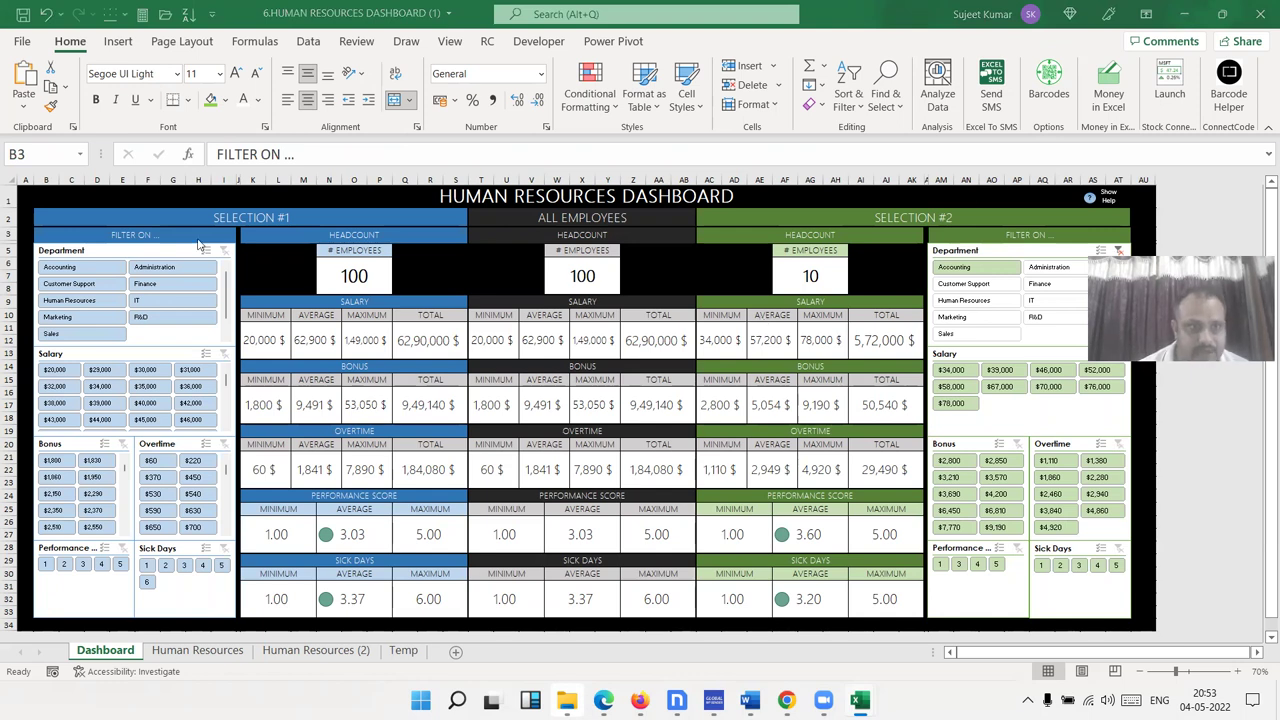
Filter Selection #1 to Customer Support (5 employees) and head back to Book2
click(66, 236)
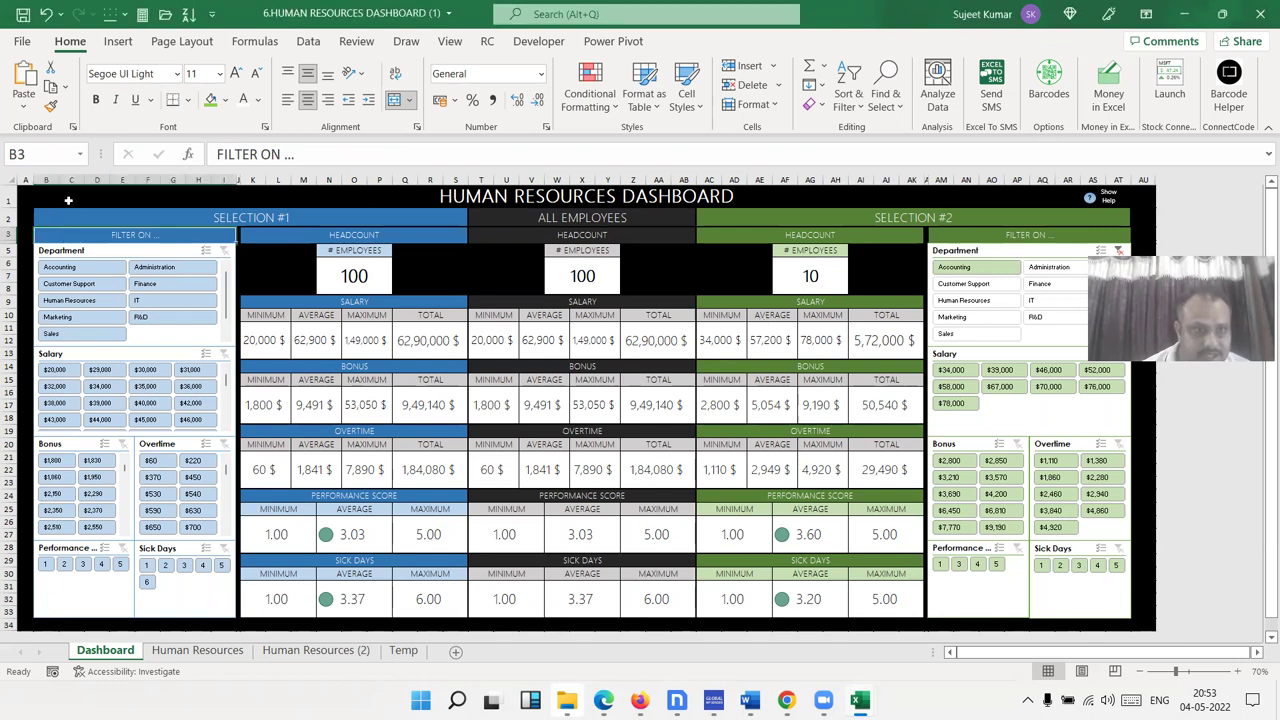
click(69, 283)
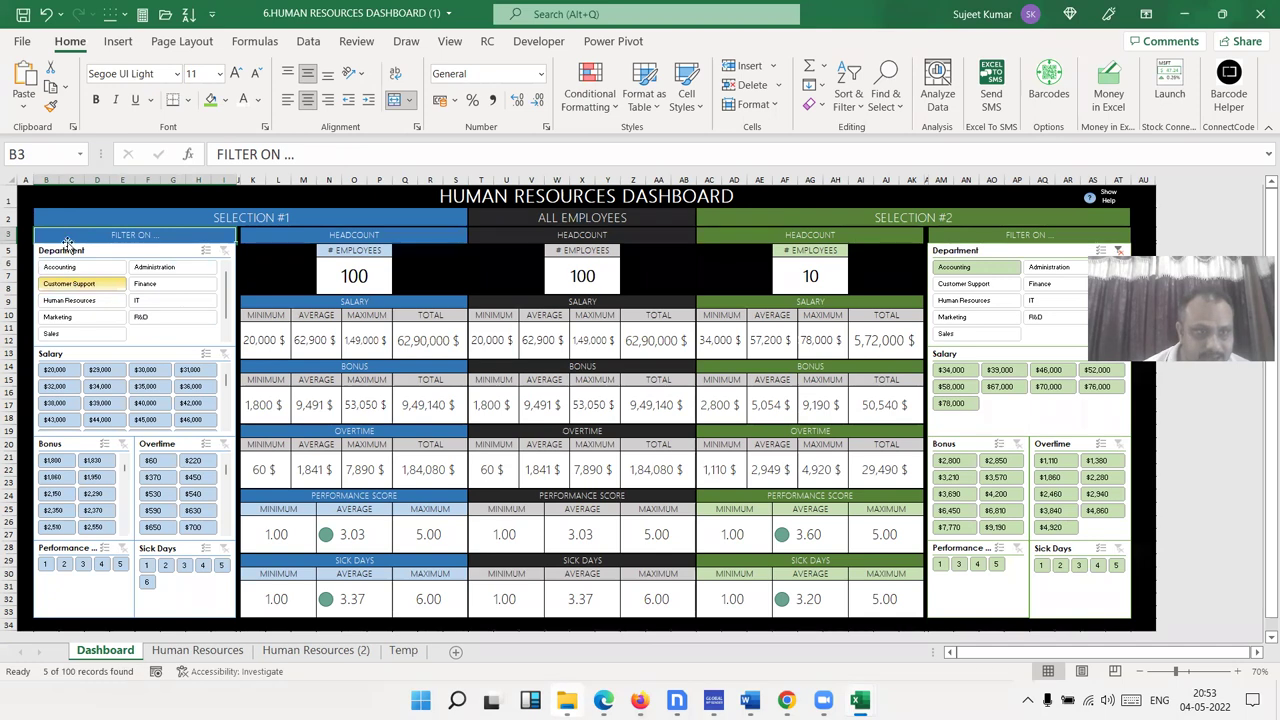
click(264, 265)
click(148, 233)
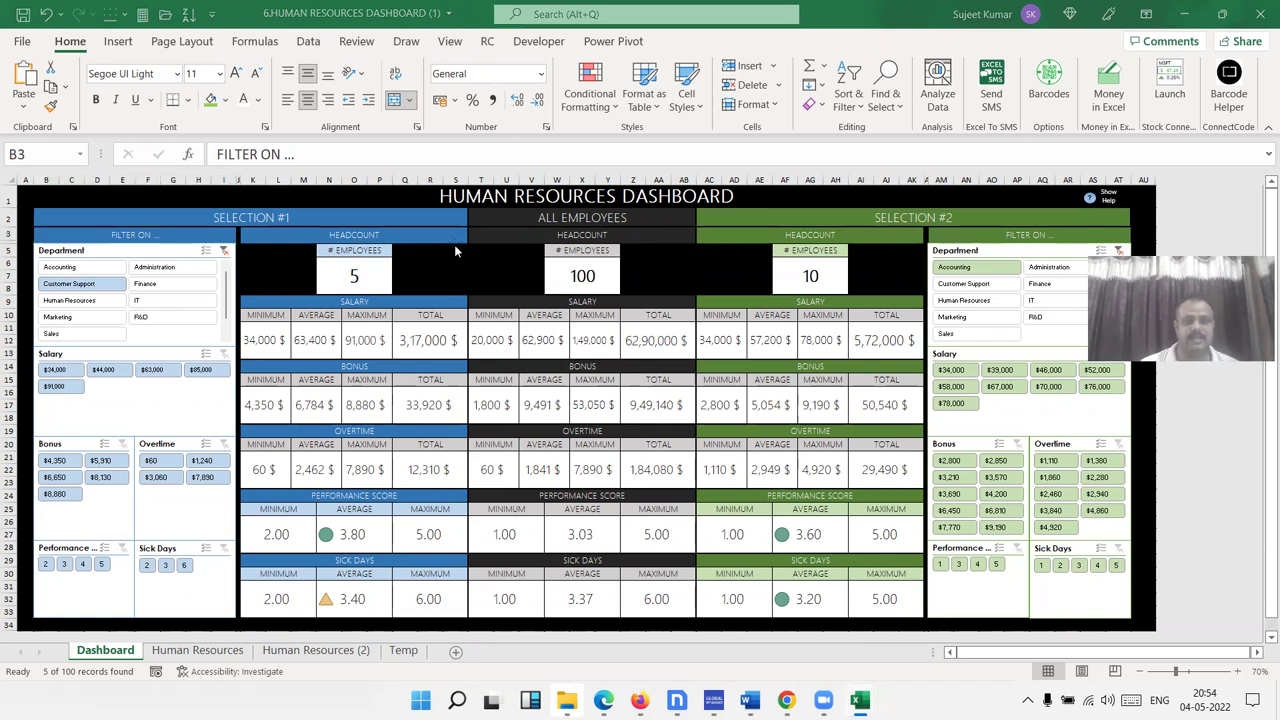
key(alt+Tab)
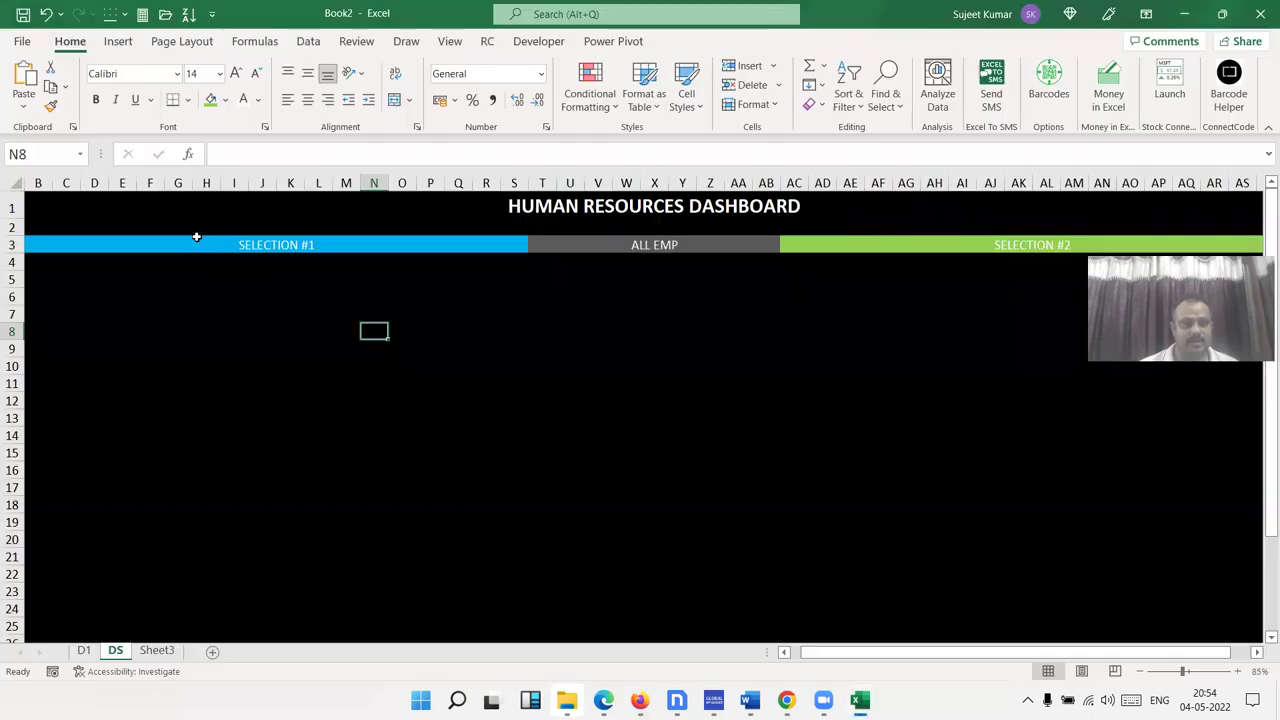
Select B4:J4 in Book2 and fill it light blue
click(54, 268)
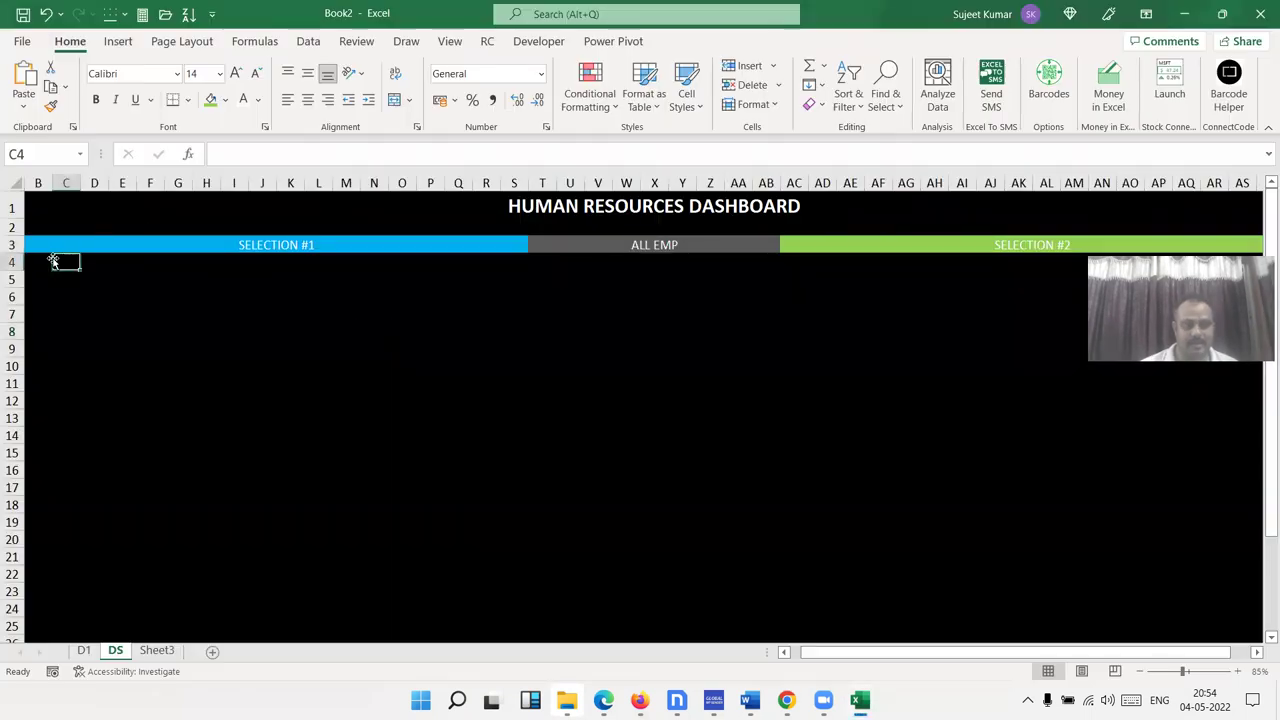
drag(54, 261, 54, 261)
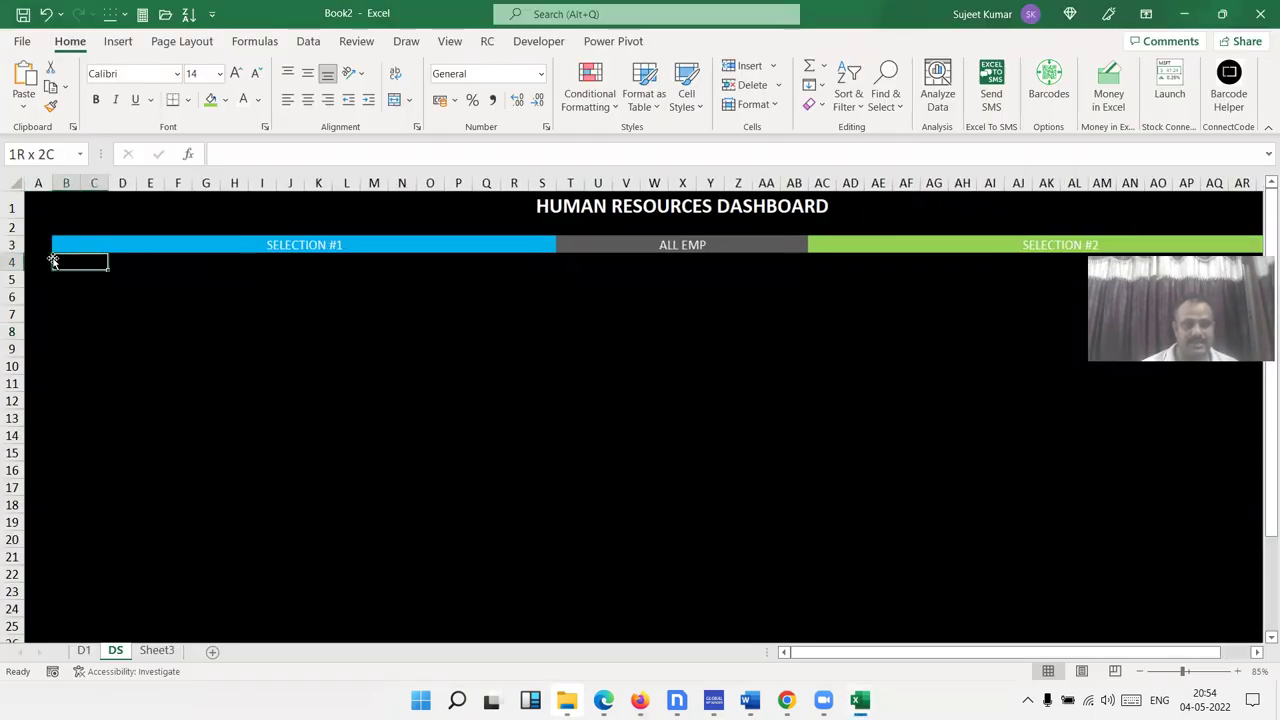
key(shift+Right)
key(shift+Right)
key(shift+Right)
key(shift+Right)
key(shift+Right)
key(shift+Right)
key(shift+Left)
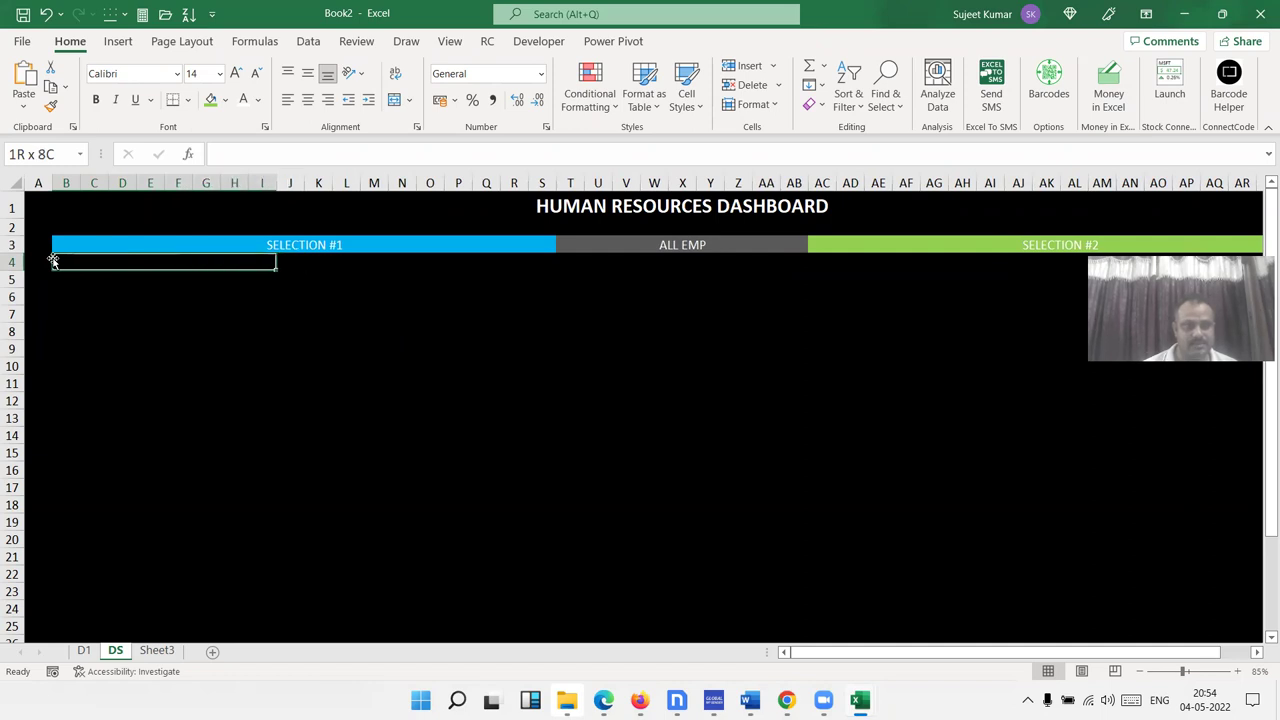
key(ctrl+1)
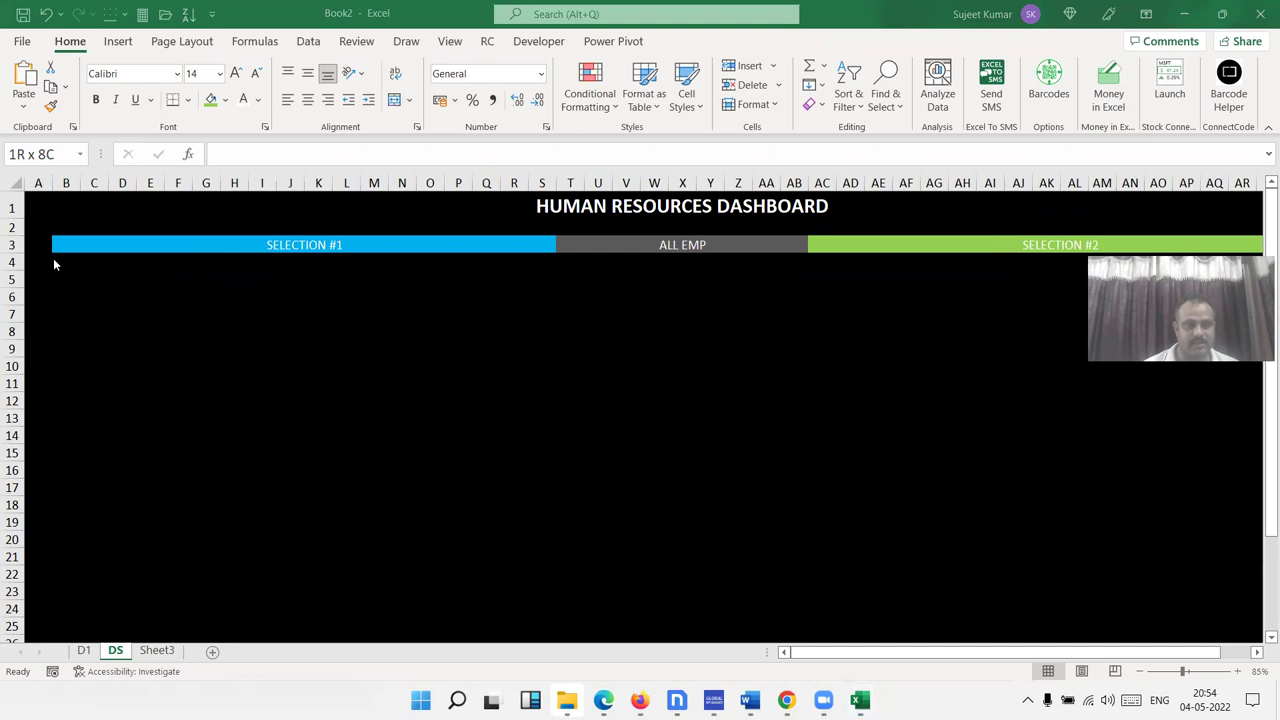
key(shift+Right)
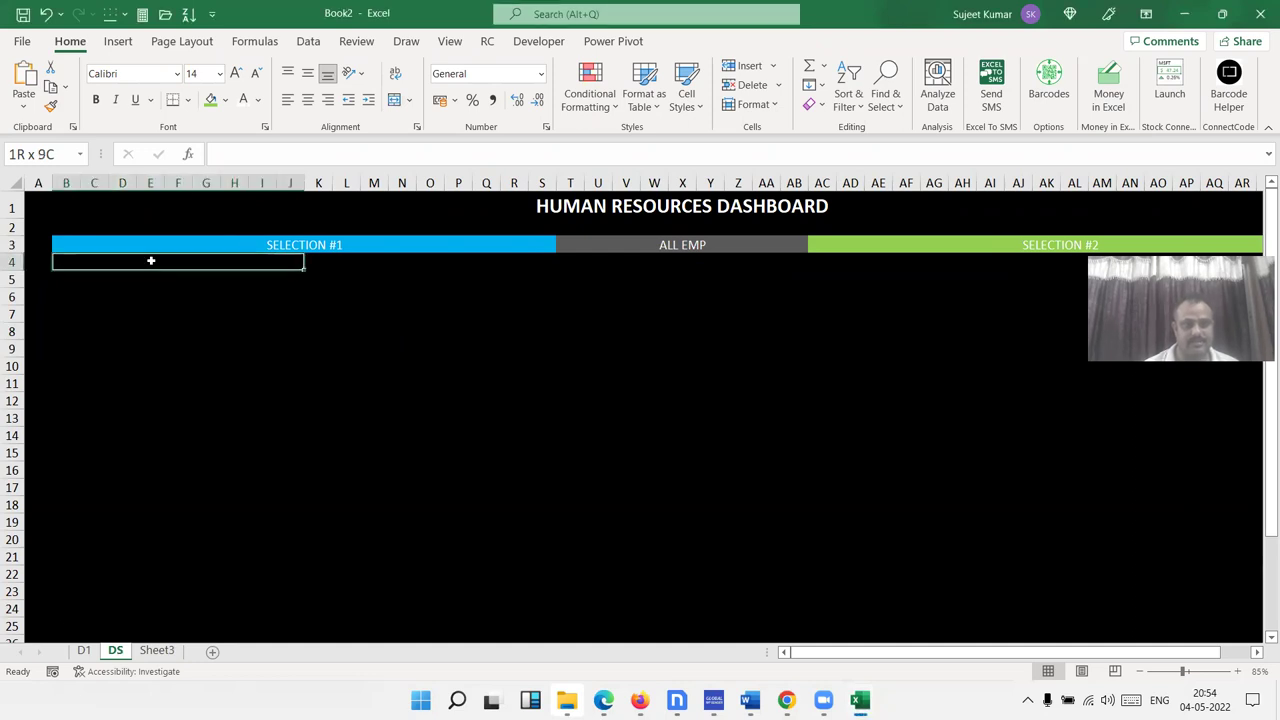
click(226, 100)
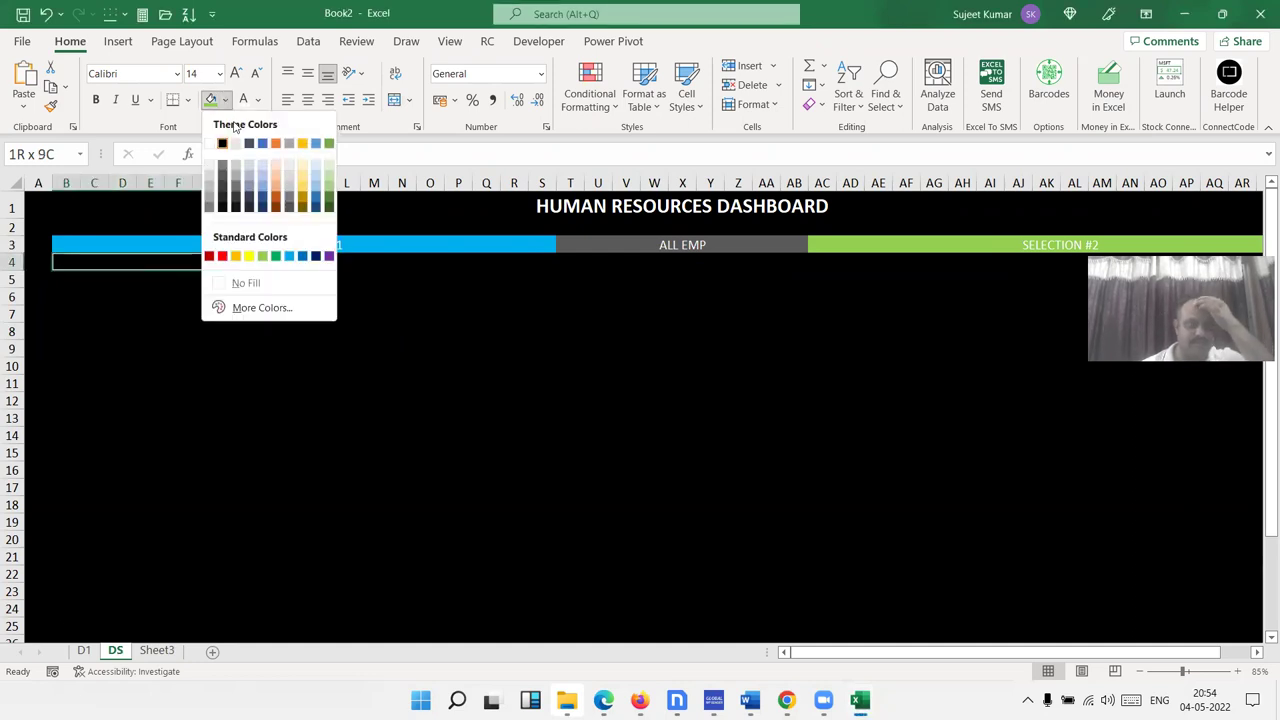
click(290, 258)
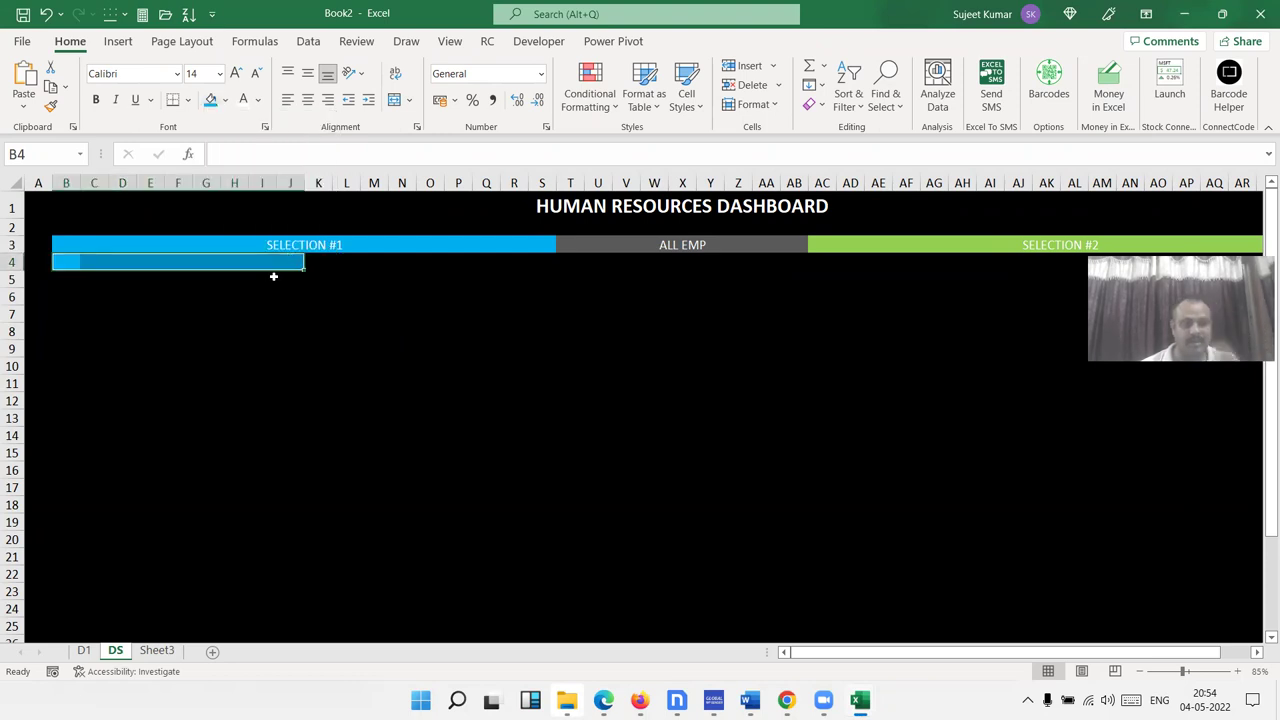
Extend the row 4 selection across the full dashboard width
key(shift+Right)
key(shift+Right)
key(shift+Right)
key(shift+Right)
key(shift+Right)
key(shift+Right)
key(Down)
key(Up)
key(shift+Right)
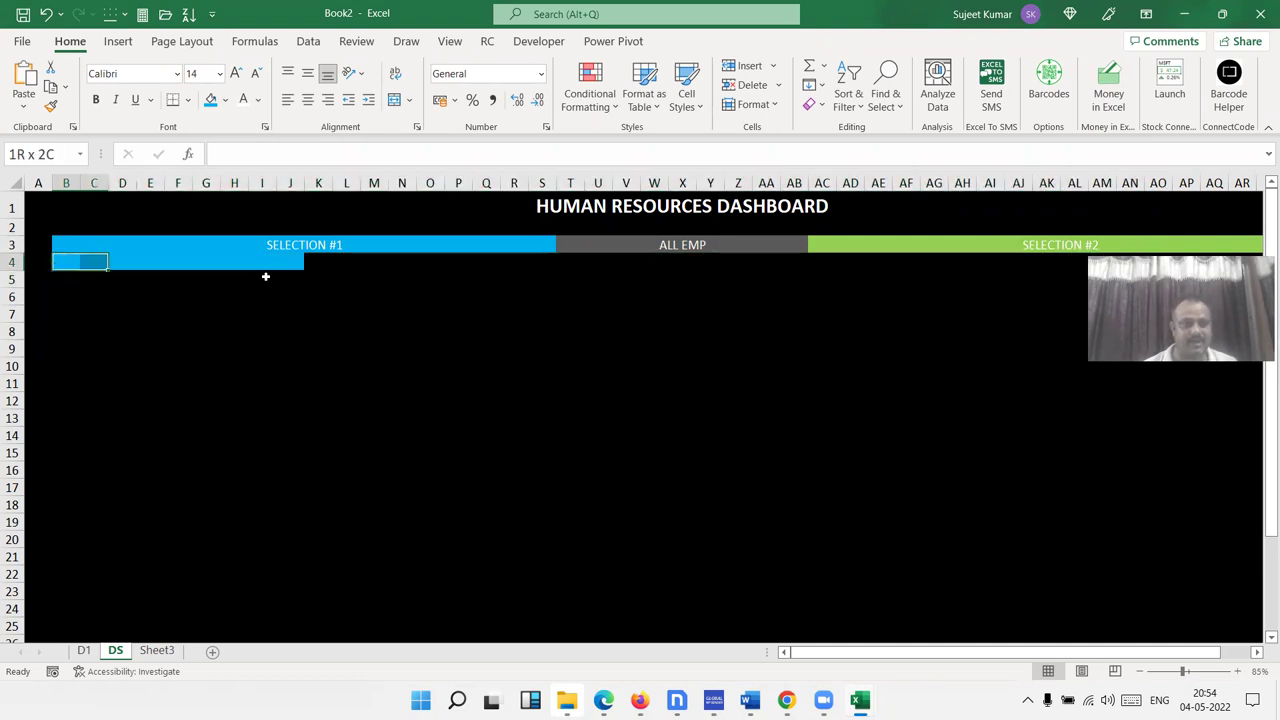
key(shift+Right)
key(shift+Right)
key(shift+Right)
key(shift+Right)
key(shift+Right)
key(shift+Right)
key(shift+Right)
key(shift+Right)
key(shift+Right)
key(shift+Right)
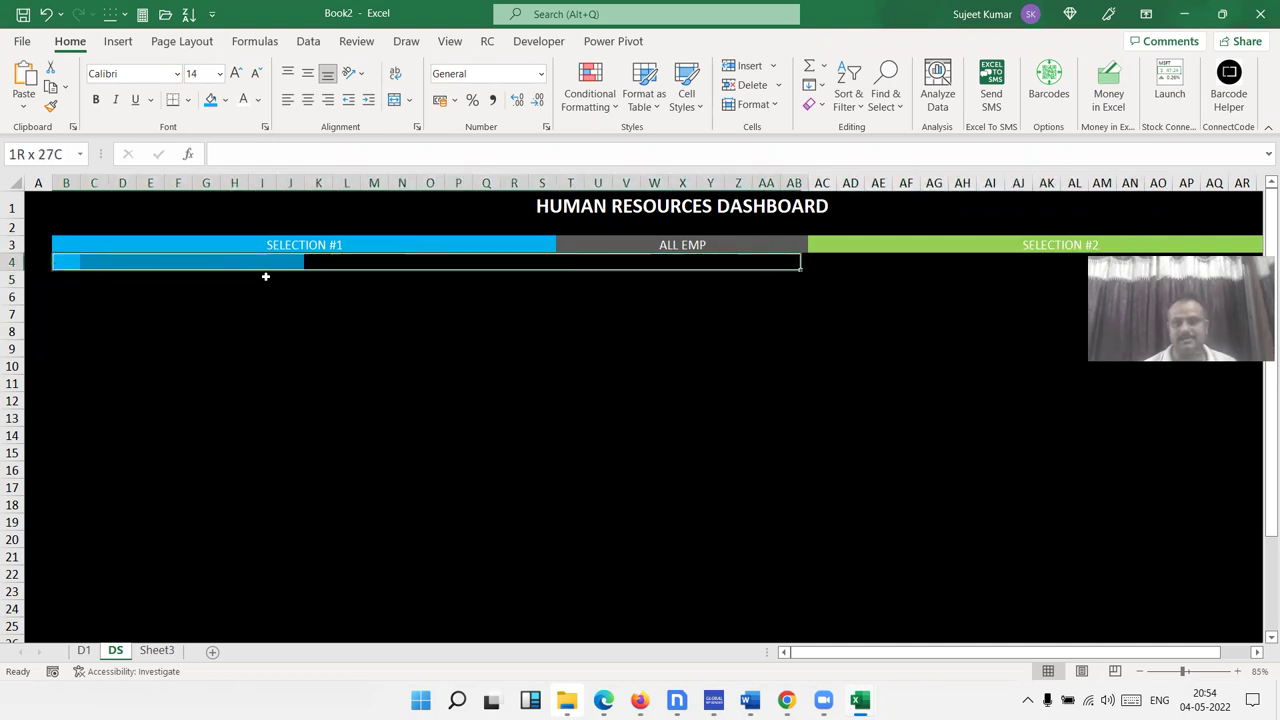
key(shift+Right)
key(shift+Right)
key(shift+Right)
key(shift+Right)
key(shift+Right)
key(shift+Right)
key(shift+Left)
key(shift+Left)
key(shift+Left)
key(shift+Left)
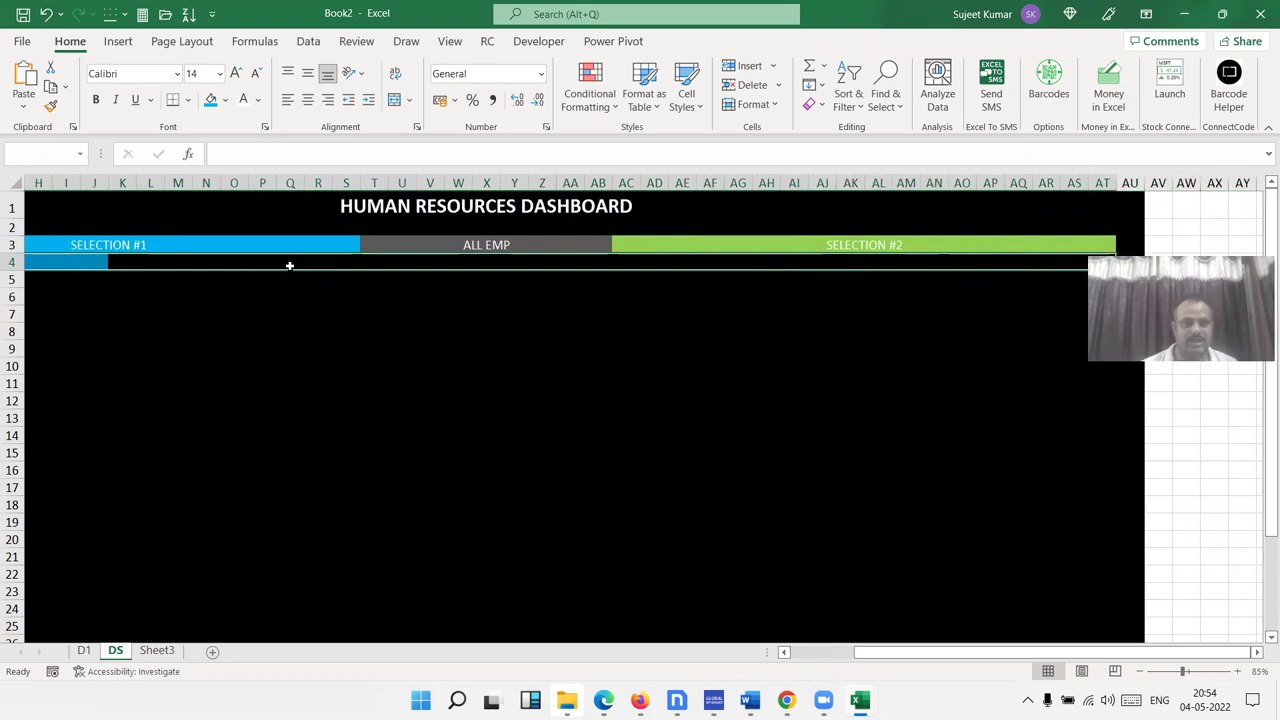
Give the row 4 selection a thick top border in Format Cells
right_click(290, 268)
click(325, 592)
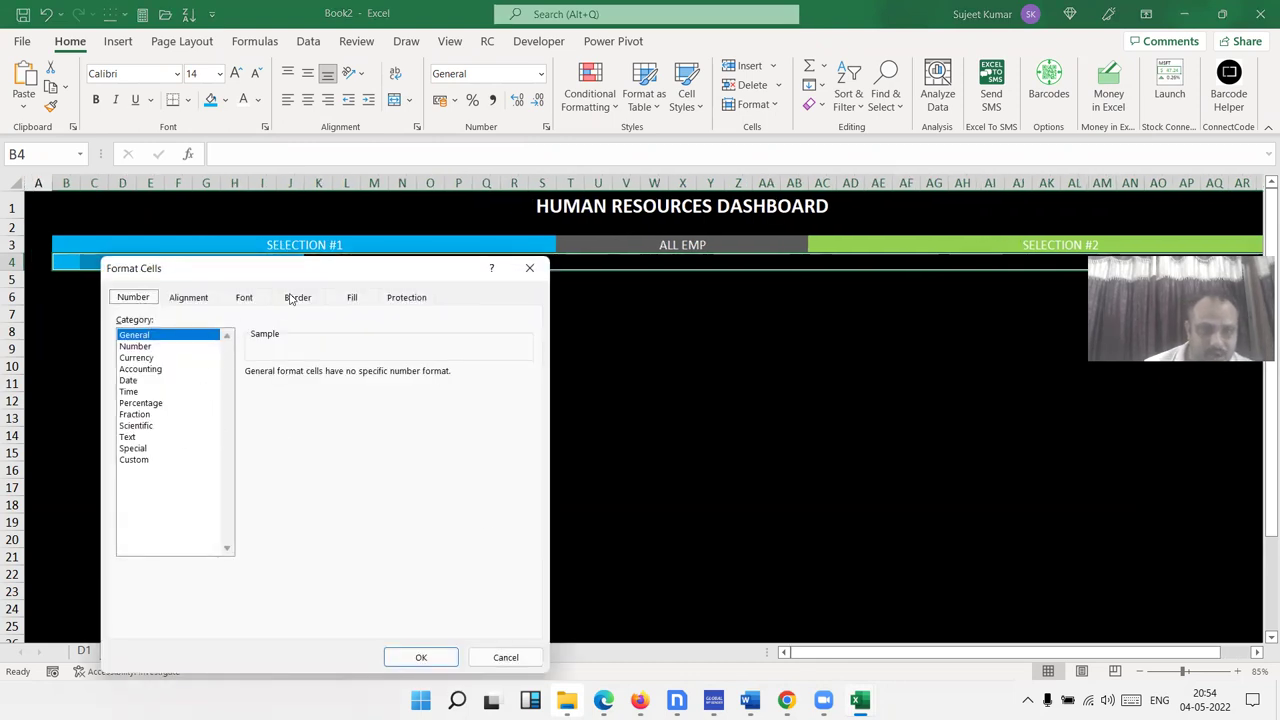
click(290, 297)
click(201, 424)
click(336, 412)
click(435, 659)
click(350, 386)
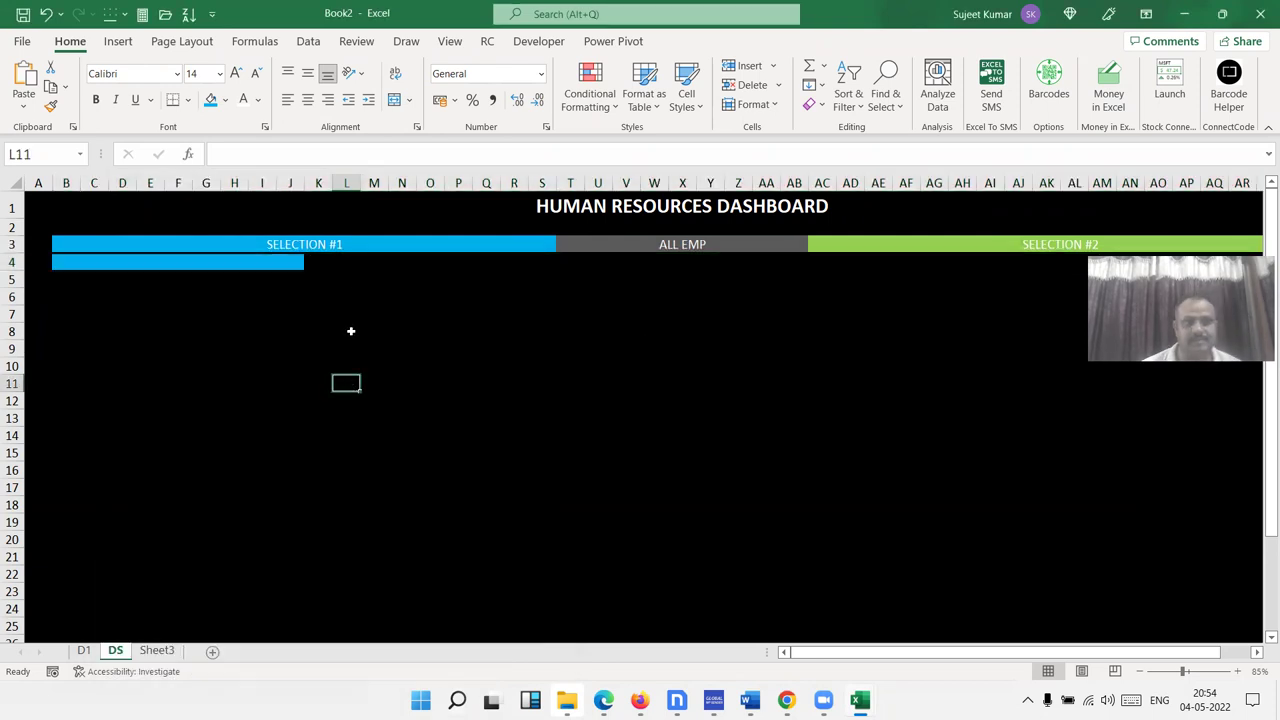
Narrow column K into a thin gap
click(347, 277)
click(348, 261)
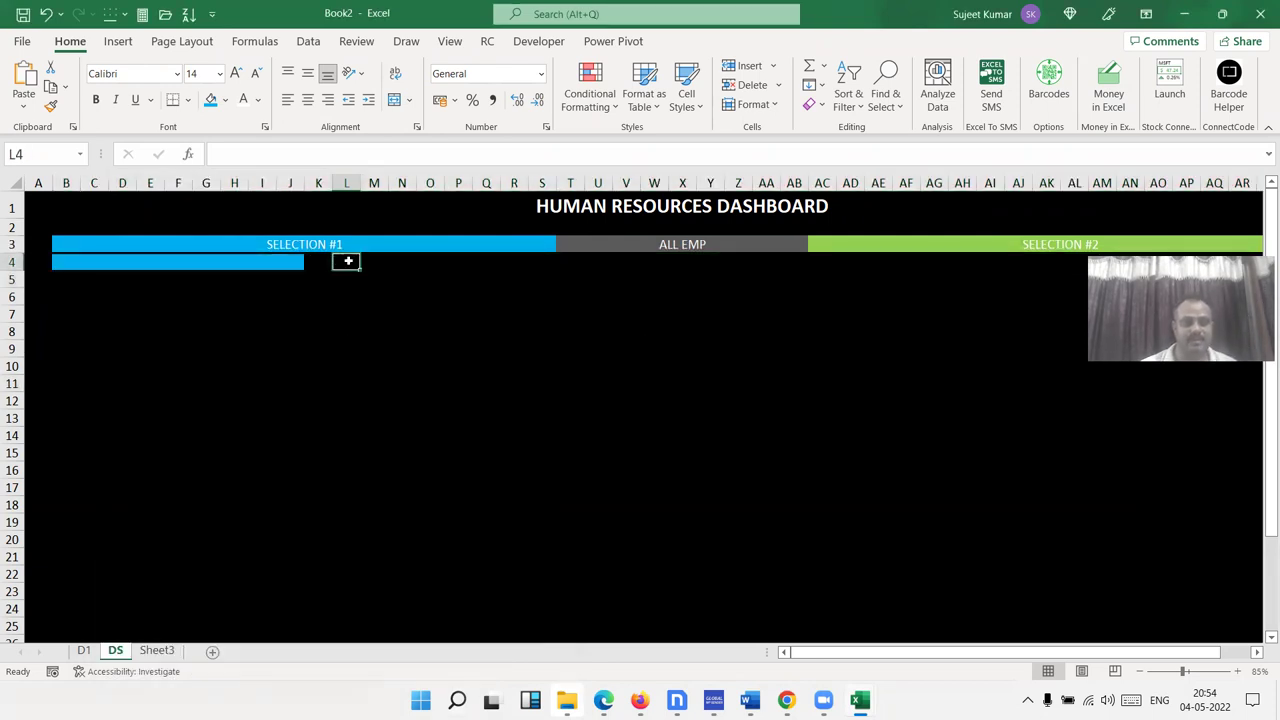
mouse_move(332, 184)
mouse_down()
mouse_move(309, 184)
mouse_move(312, 300)
mouse_up()
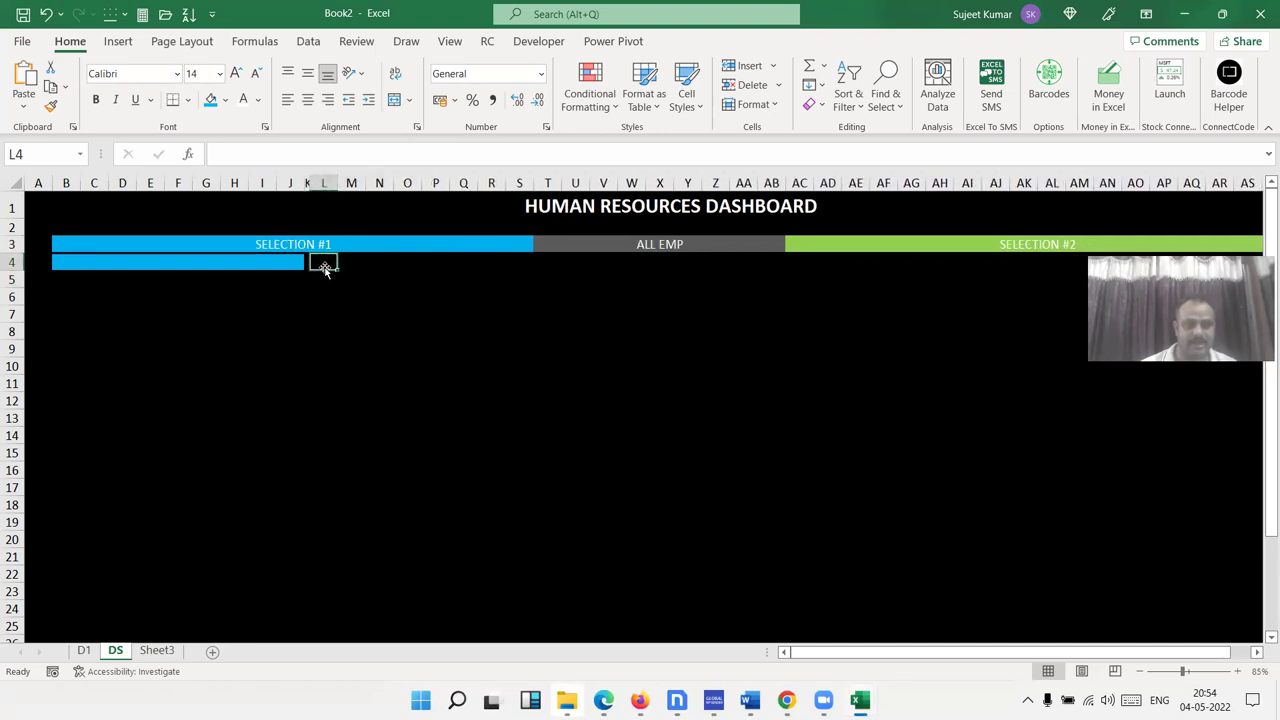
Merge and centre B4:J4 and label it 'Filter ON'
click(225, 262)
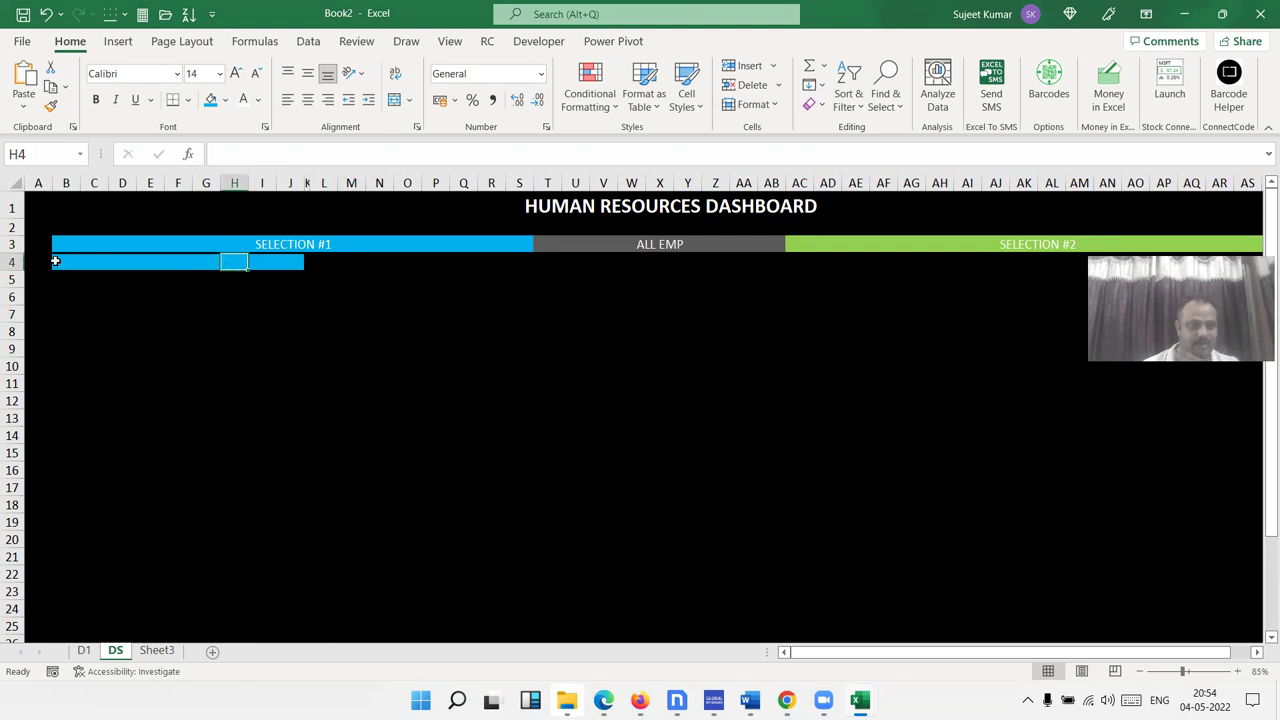
drag(55, 261, 306, 263)
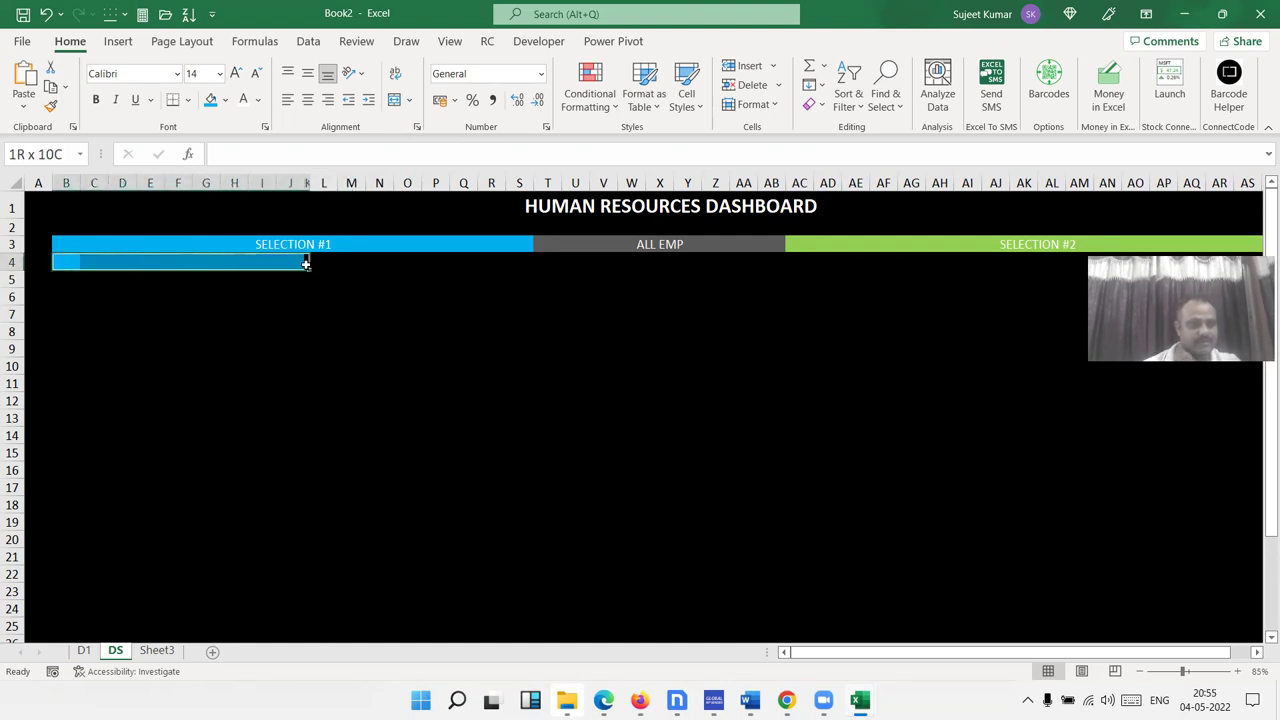
key(shift+Left)
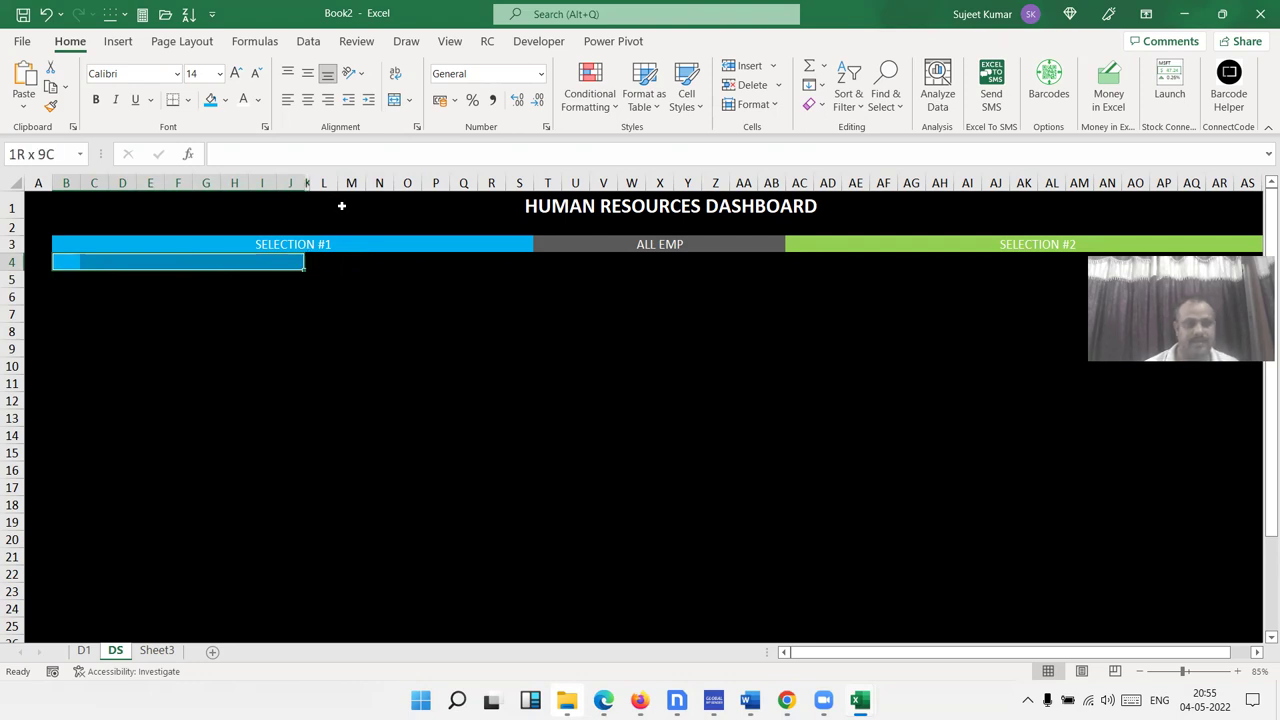
click(397, 103)
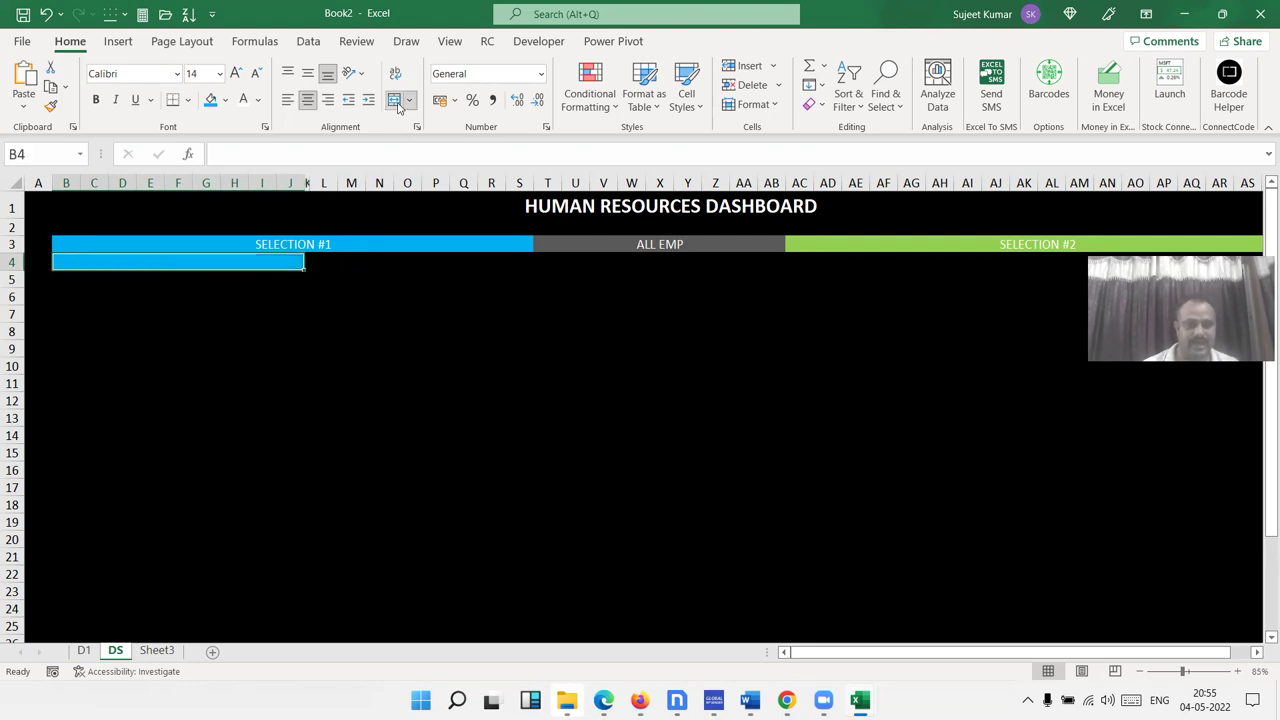
text(F)
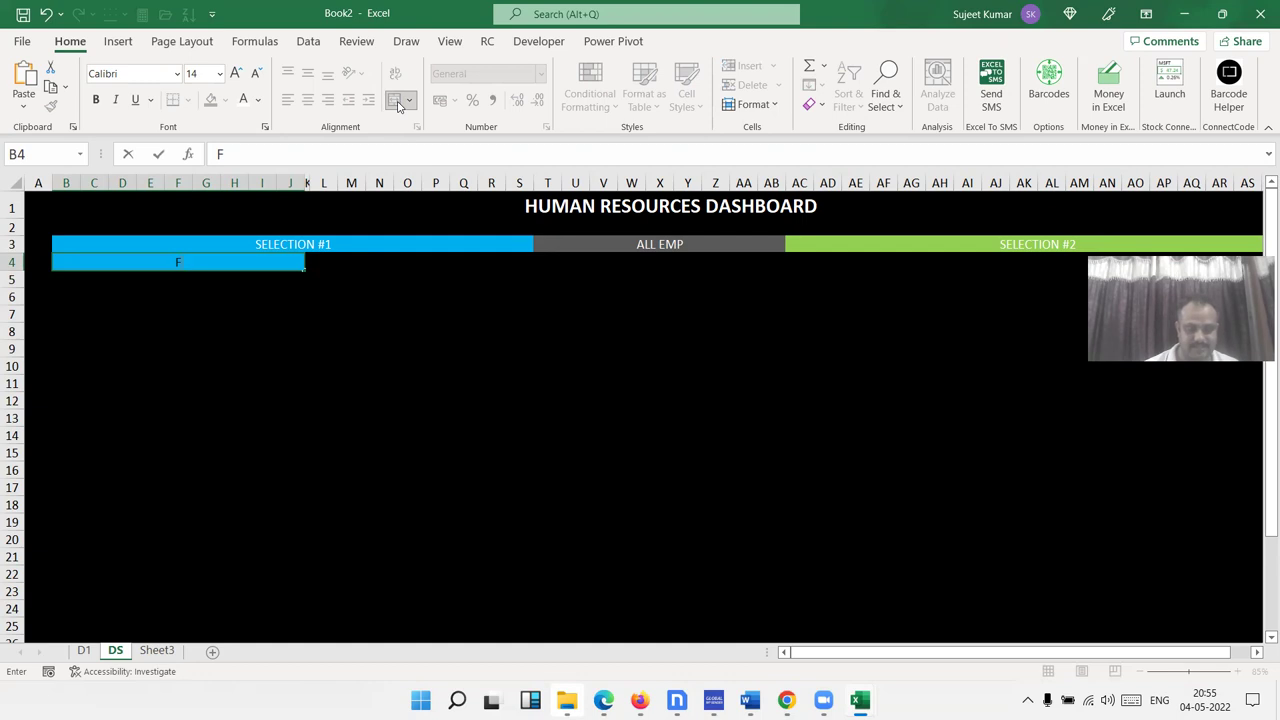
text(ilter ON)
key(Return)
key(Up)
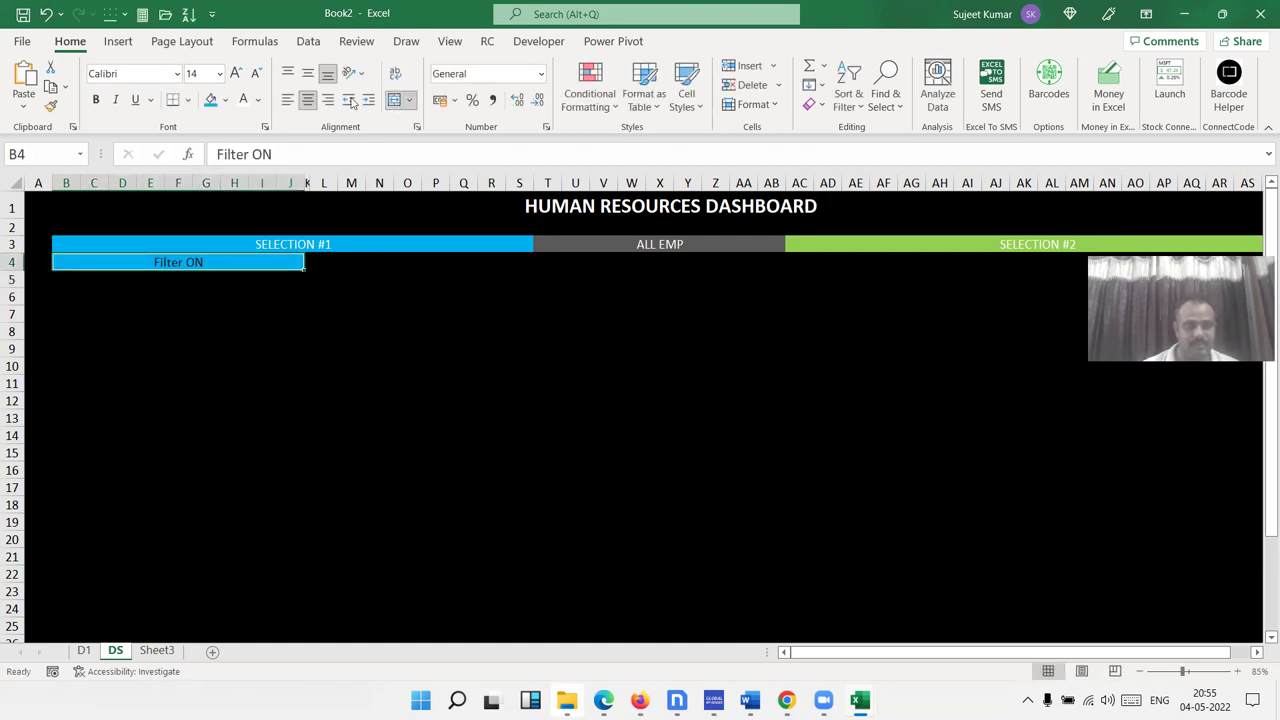
Merge and centre L4:S4, then switch to the reference dashboard workbook
click(367, 264)
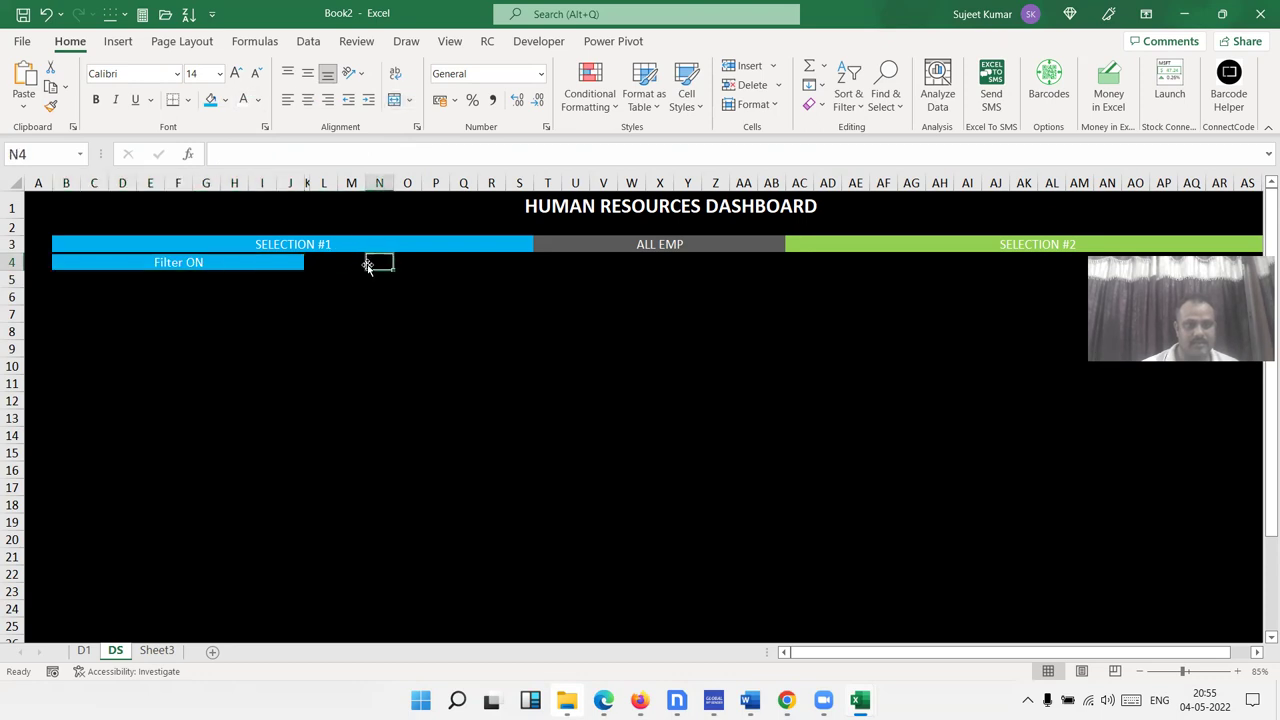
key(Left)
key(Left)
key(shift+Right)
key(shift+Right)
key(shift+Right)
key(shift+Right)
key(shift+Right)
key(shift+Right)
key(shift+Right)
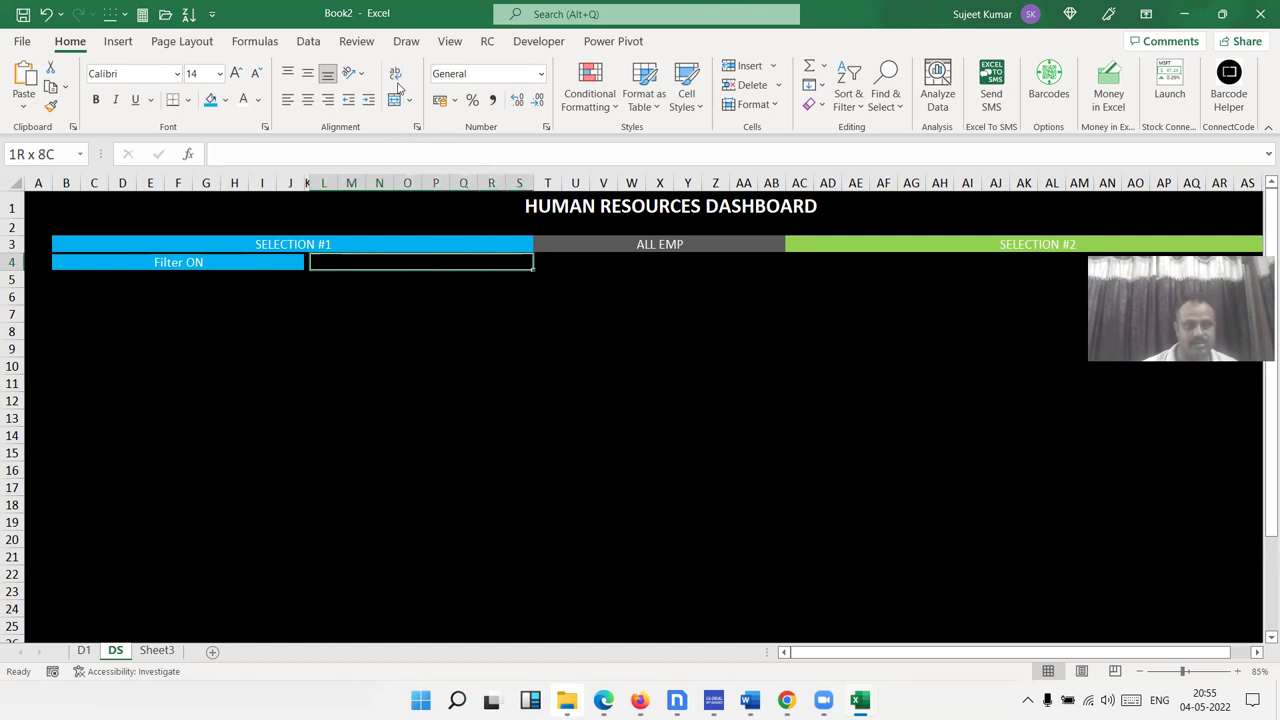
click(394, 101)
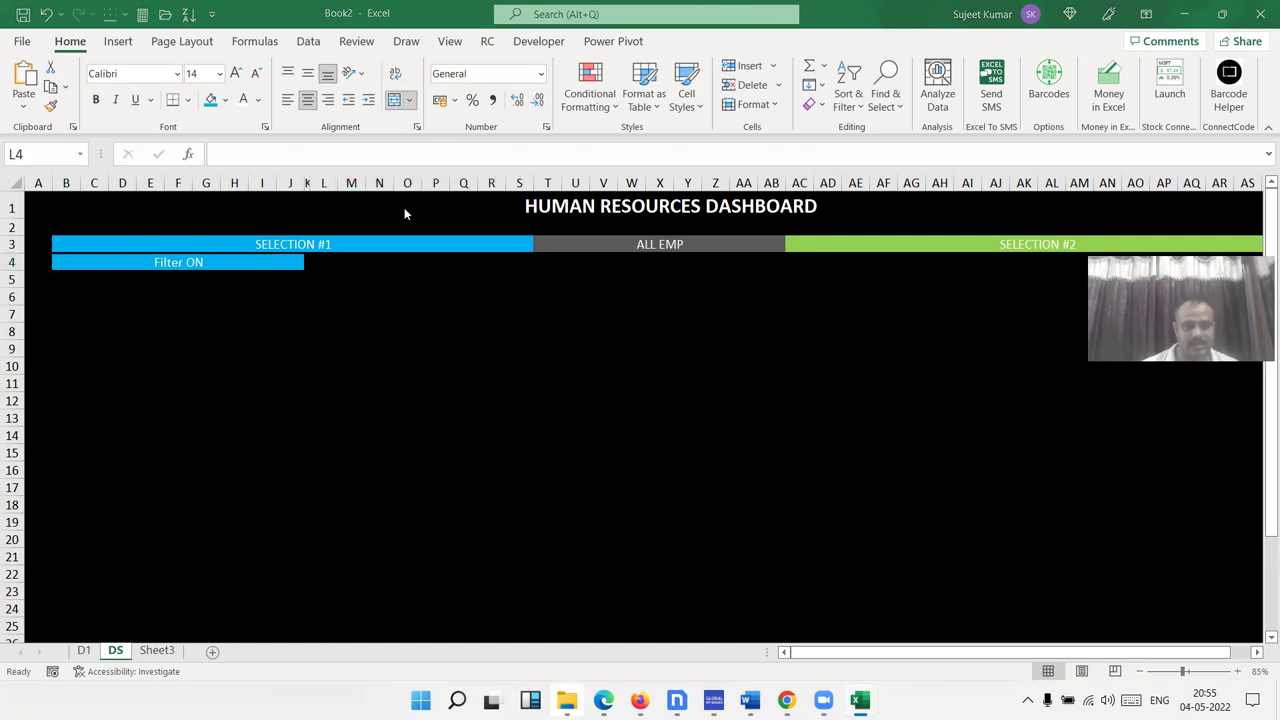
key(alt+Tab)
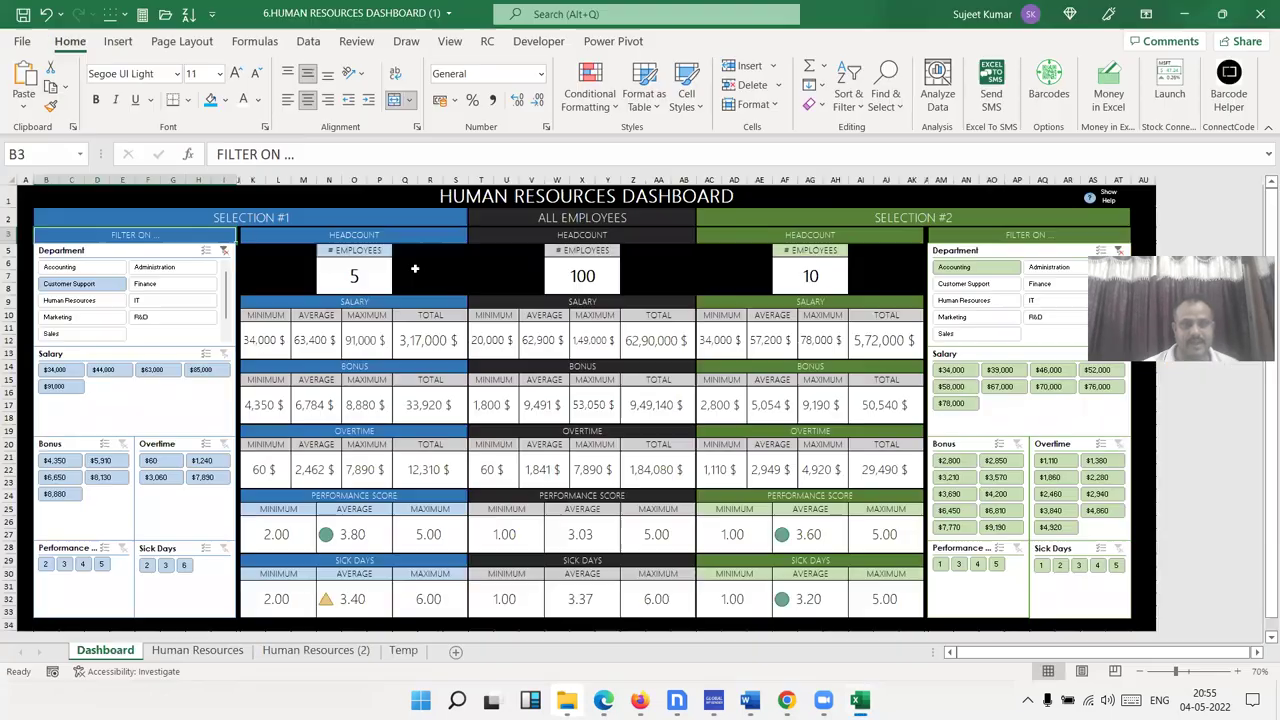
Copy the HEADCOUNT text from the reference dashboard's K3 and return to Book2
click(384, 237)
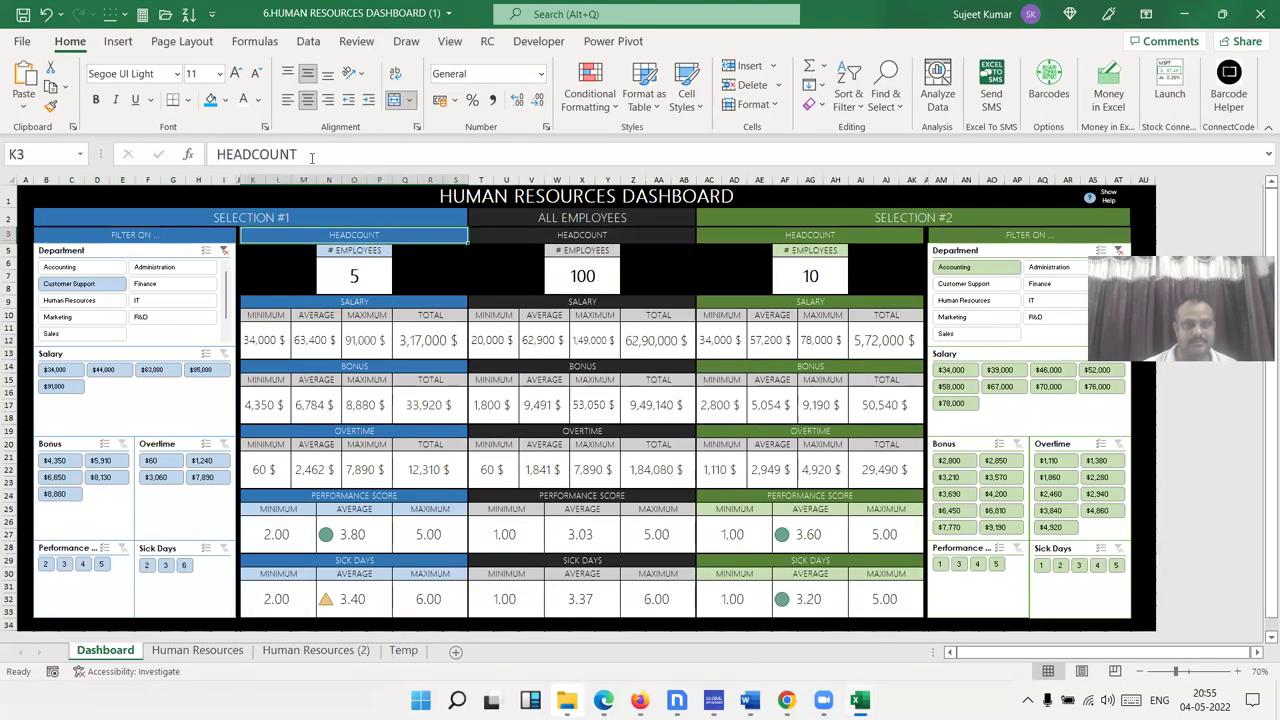
drag(300, 154, 215, 153)
key(ctrl+c)
key(Escape)
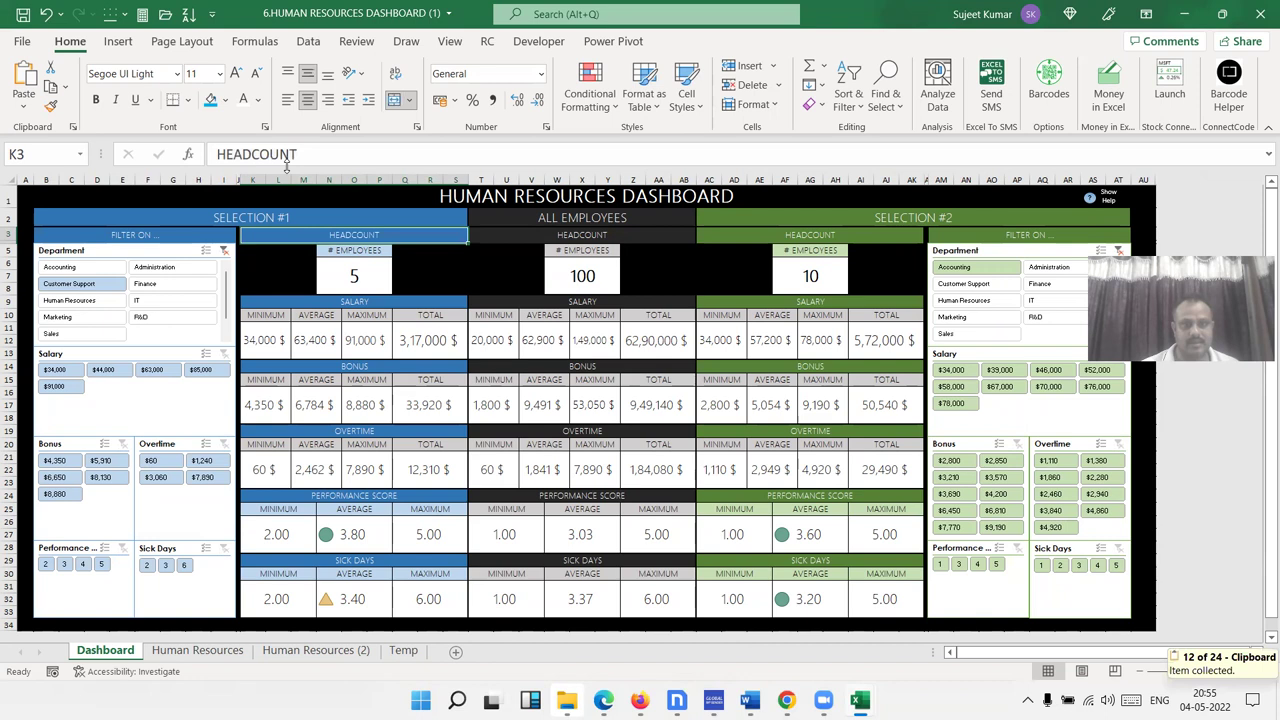
key(alt+Tab)
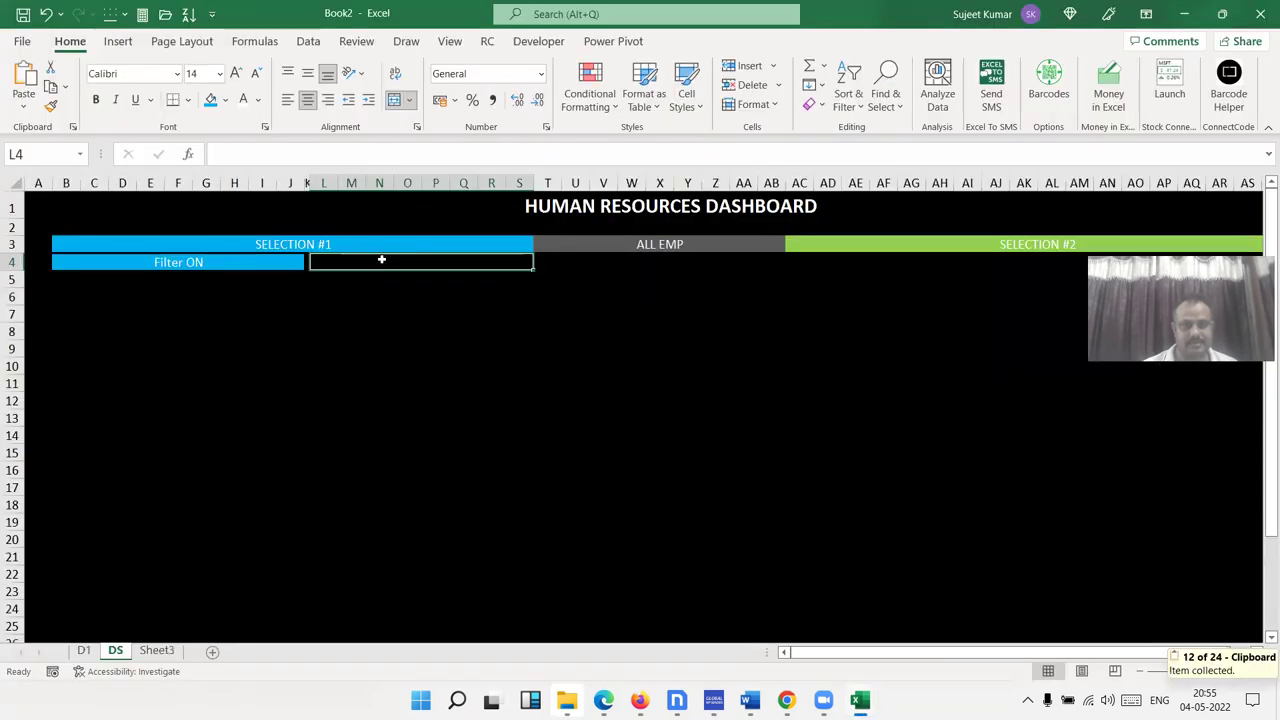
Paste 'HEADCOUNT' into the merged L4:S4 cell
double_click(381, 260)
key(ctrl+v)
key(Return)
click(381, 260)
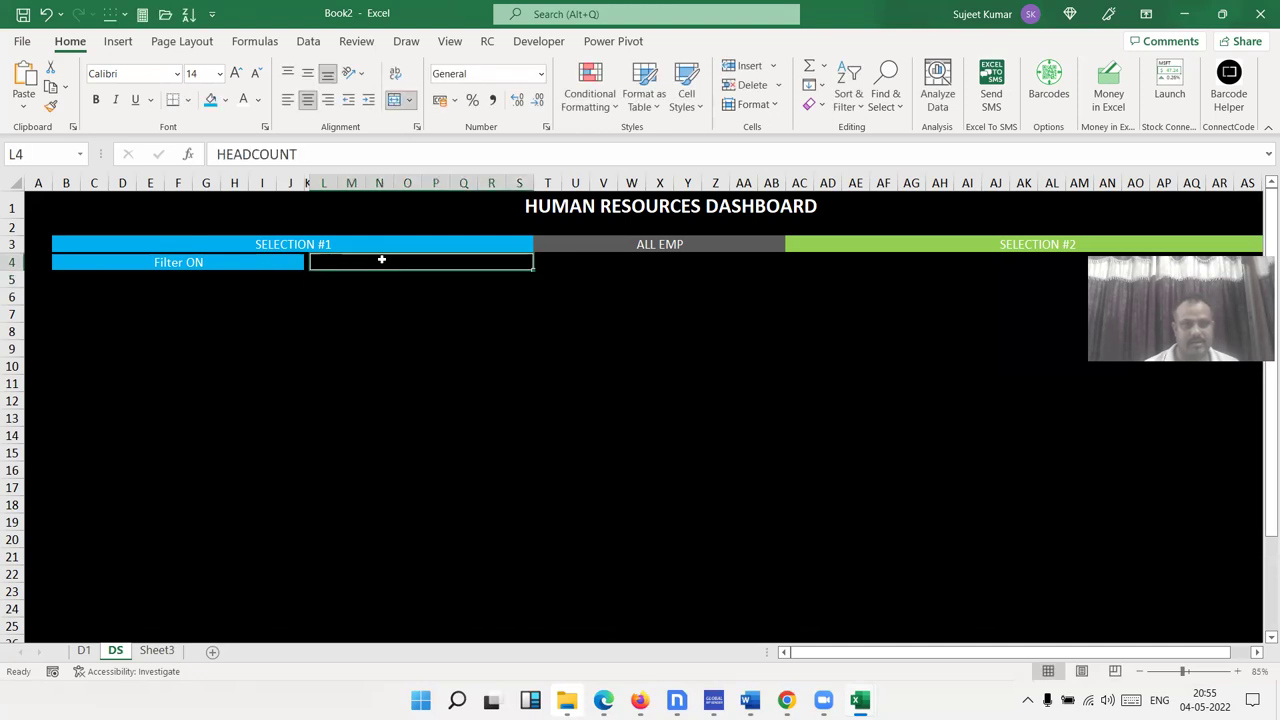
Give the HEADCOUNT cell a blue fill and white text, then select T4:AB4
click(210, 99)
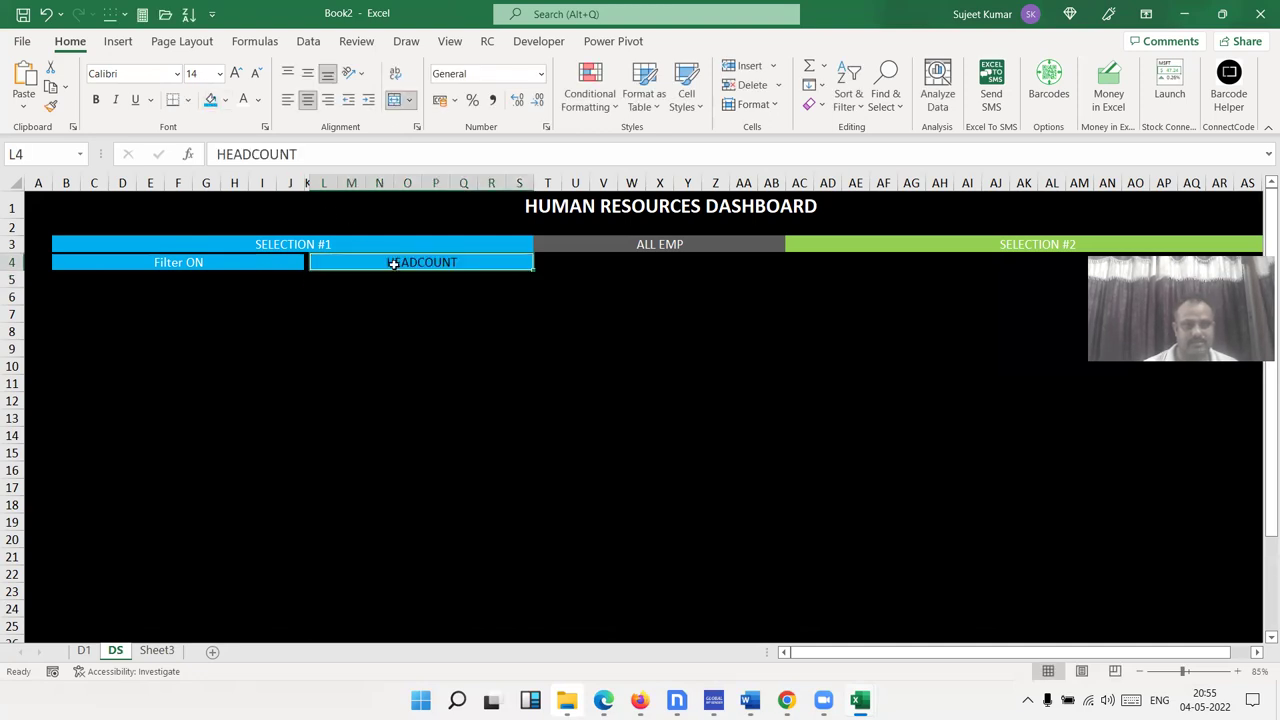
click(431, 301)
click(429, 262)
click(243, 99)
click(618, 314)
click(571, 262)
drag(553, 262, 785, 265)
Merge and centre T4:AB4 under ALL EMP
click(394, 99)
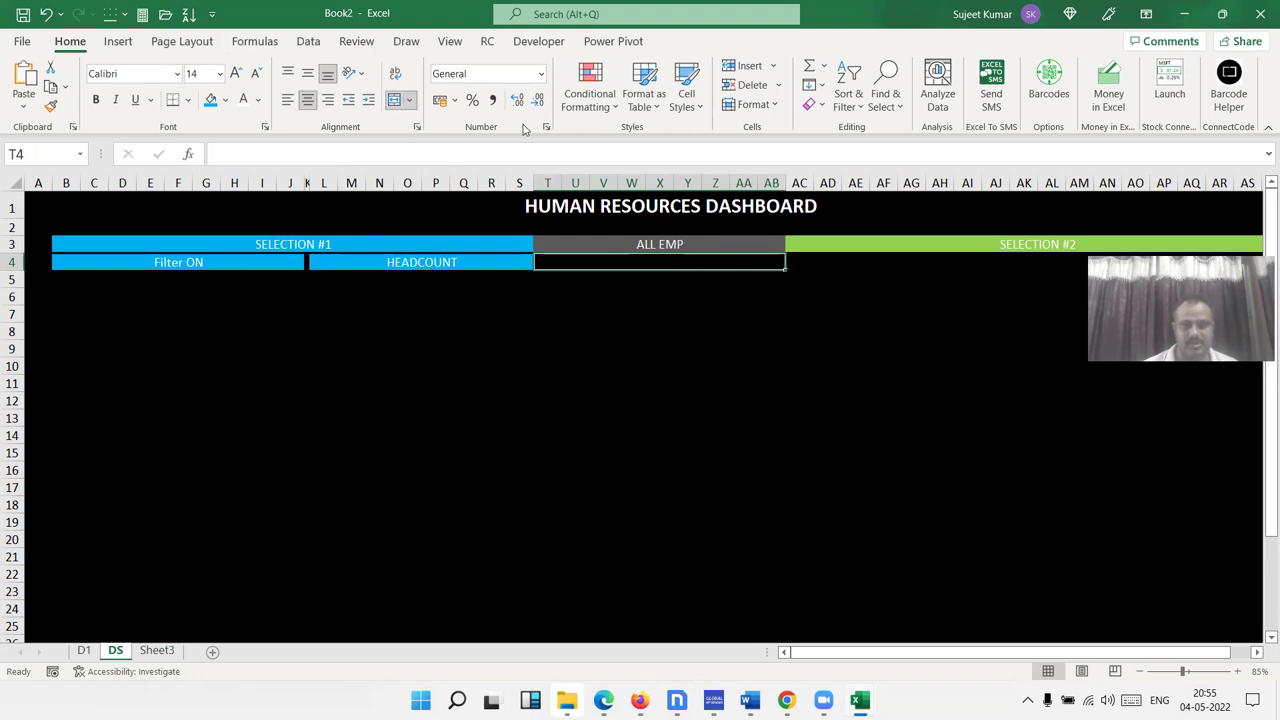
click(546, 127)
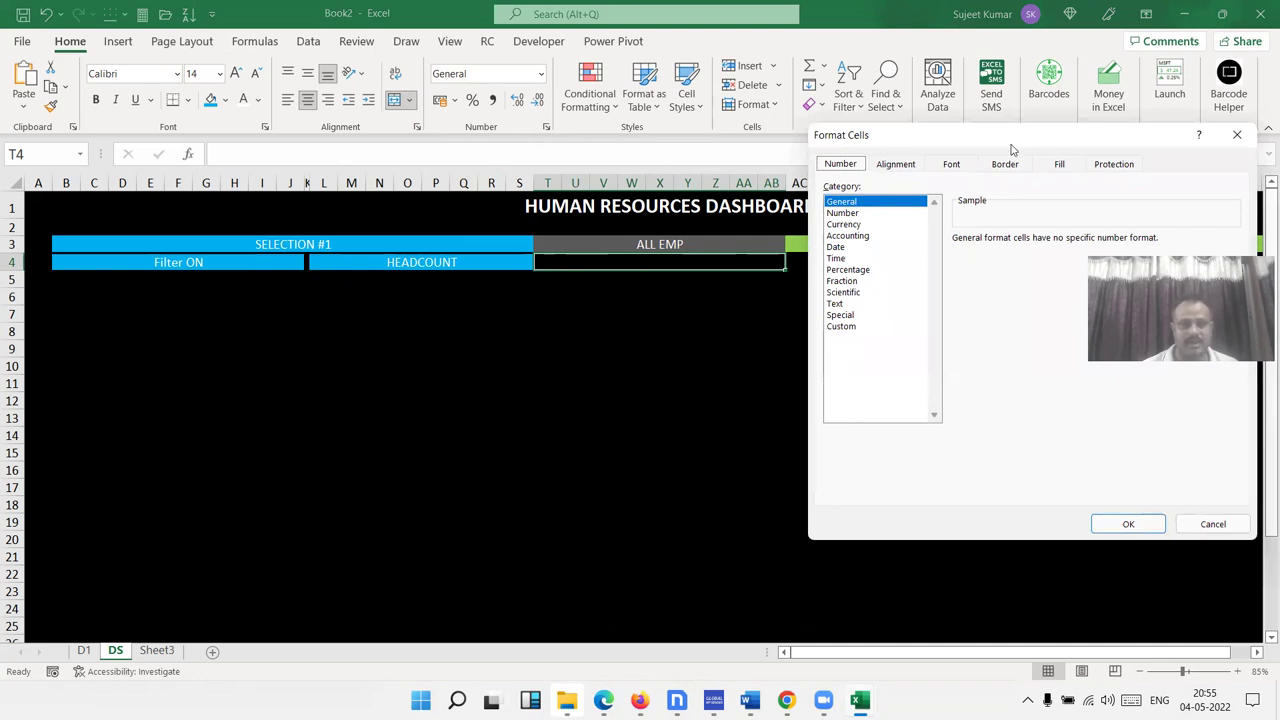
drag(1011, 148, 417, 211)
key(Escape)
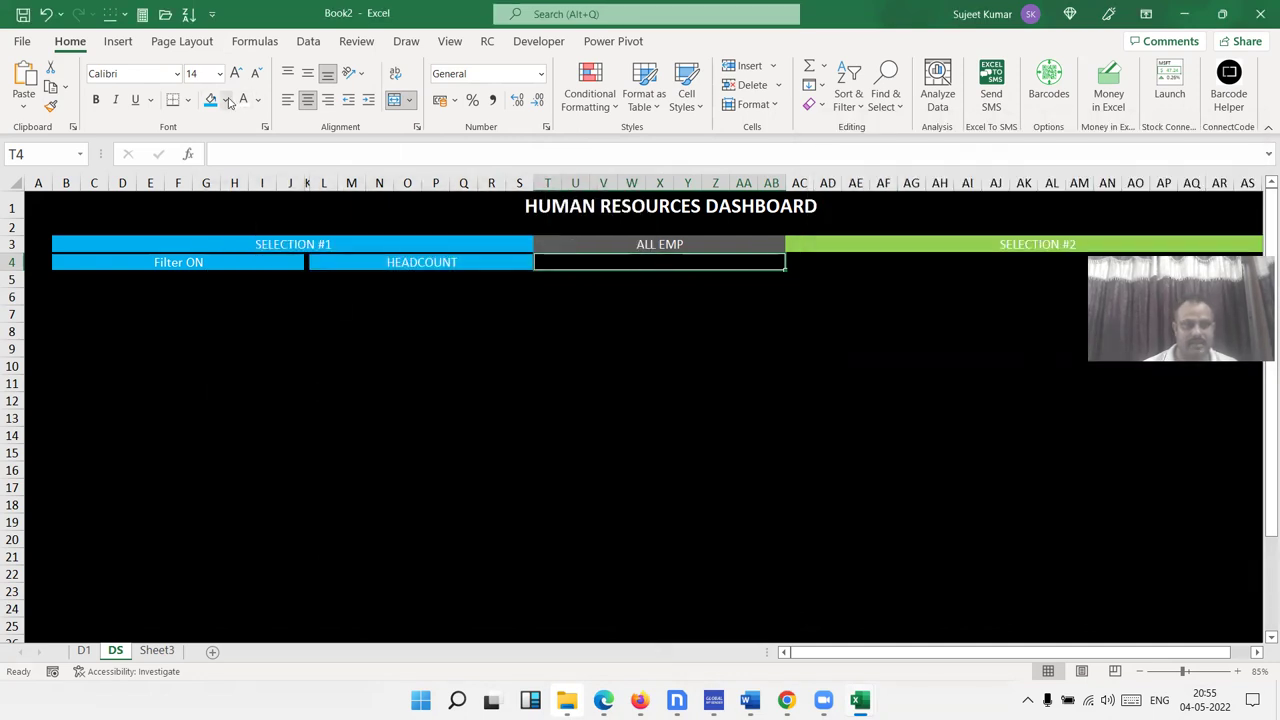
Fill T4:AB4 grey and label it 'HEADCOUNT' in white
click(228, 101)
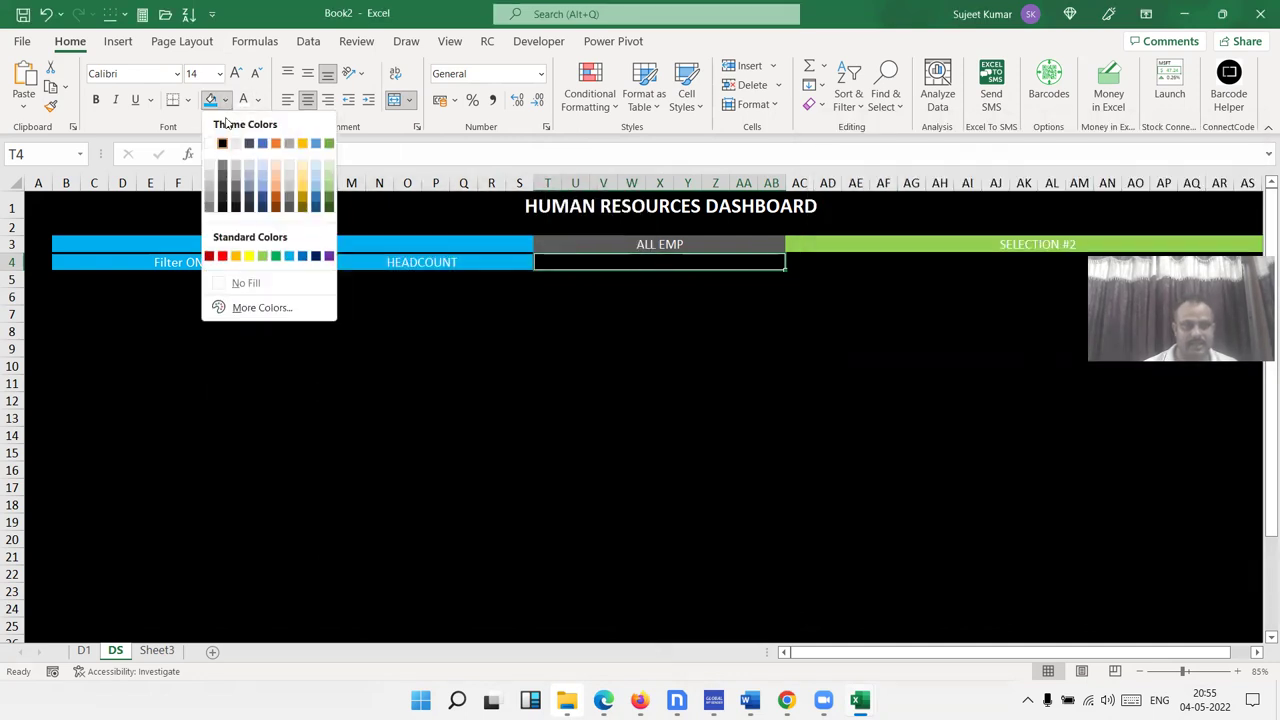
click(221, 175)
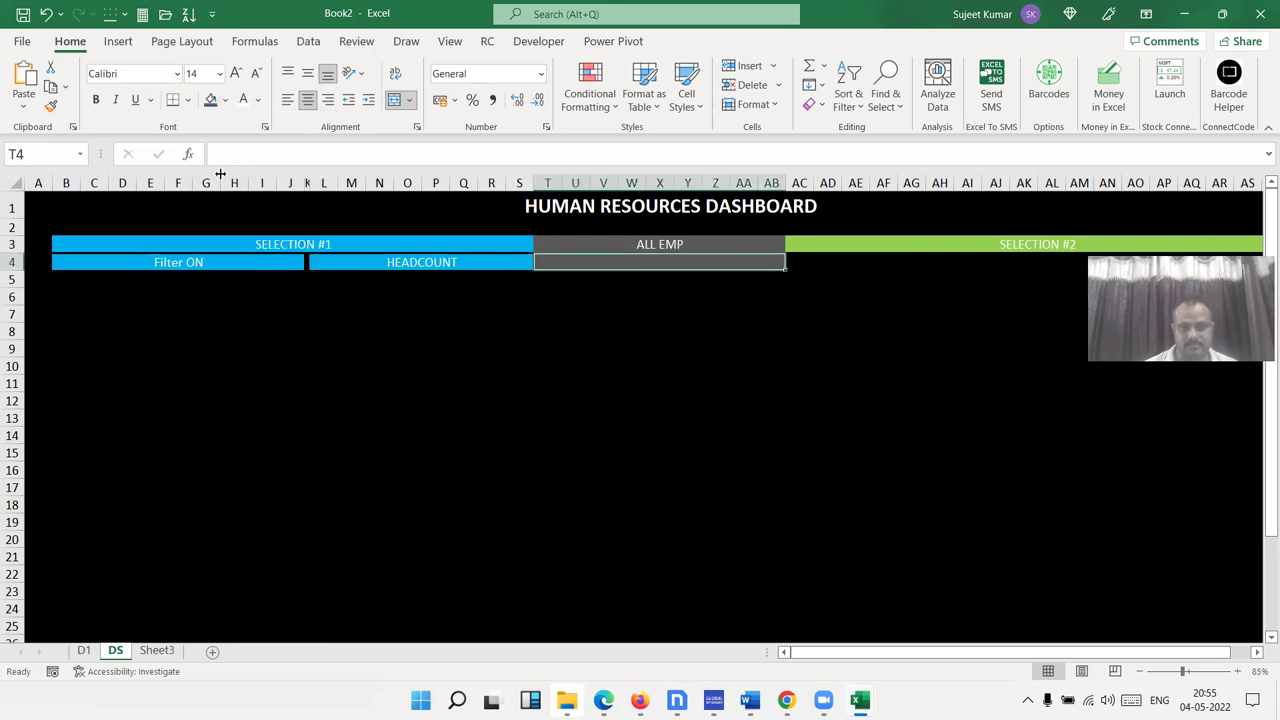
text(HEADCOUNT)
key(Return)
click(620, 262)
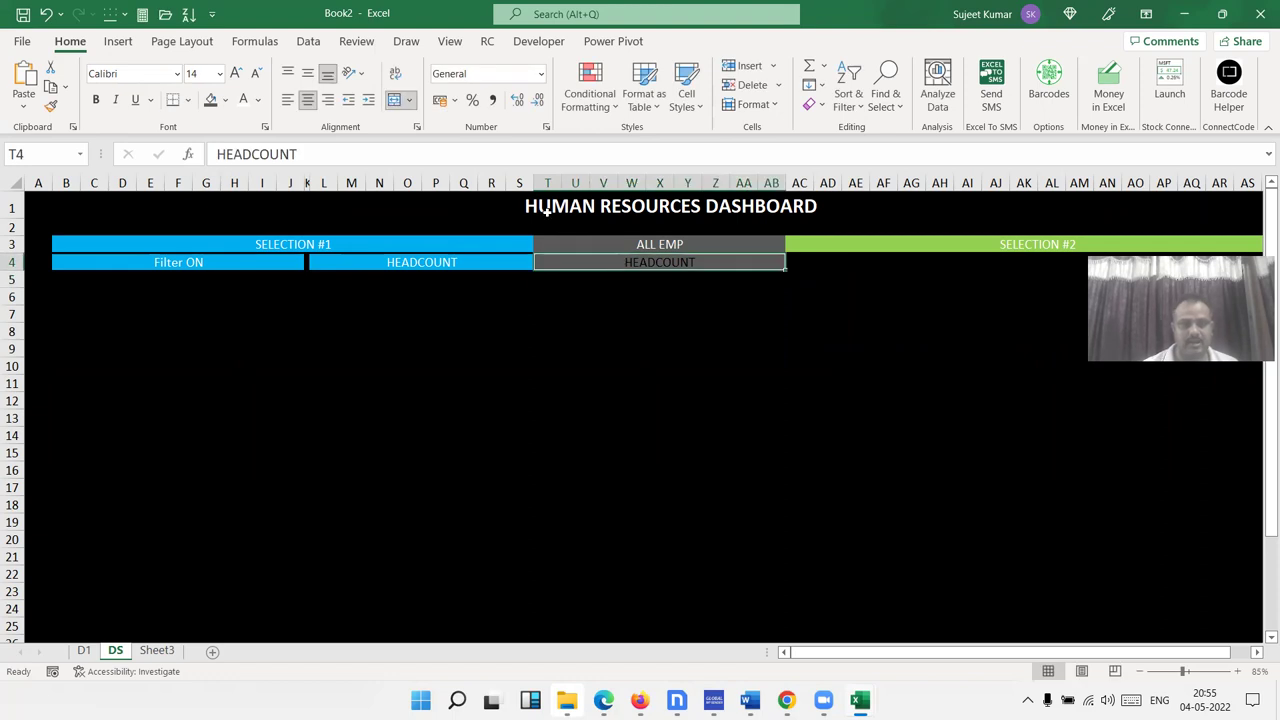
click(243, 101)
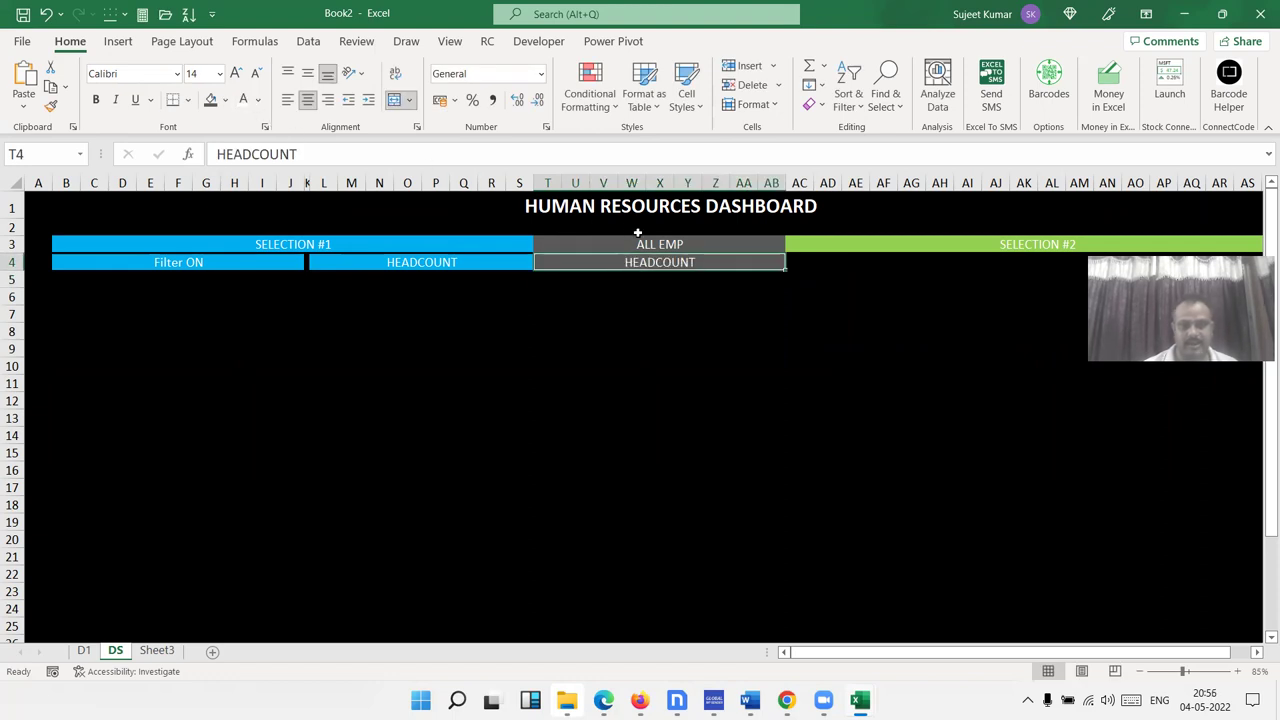
click(818, 264)
click(790, 266)
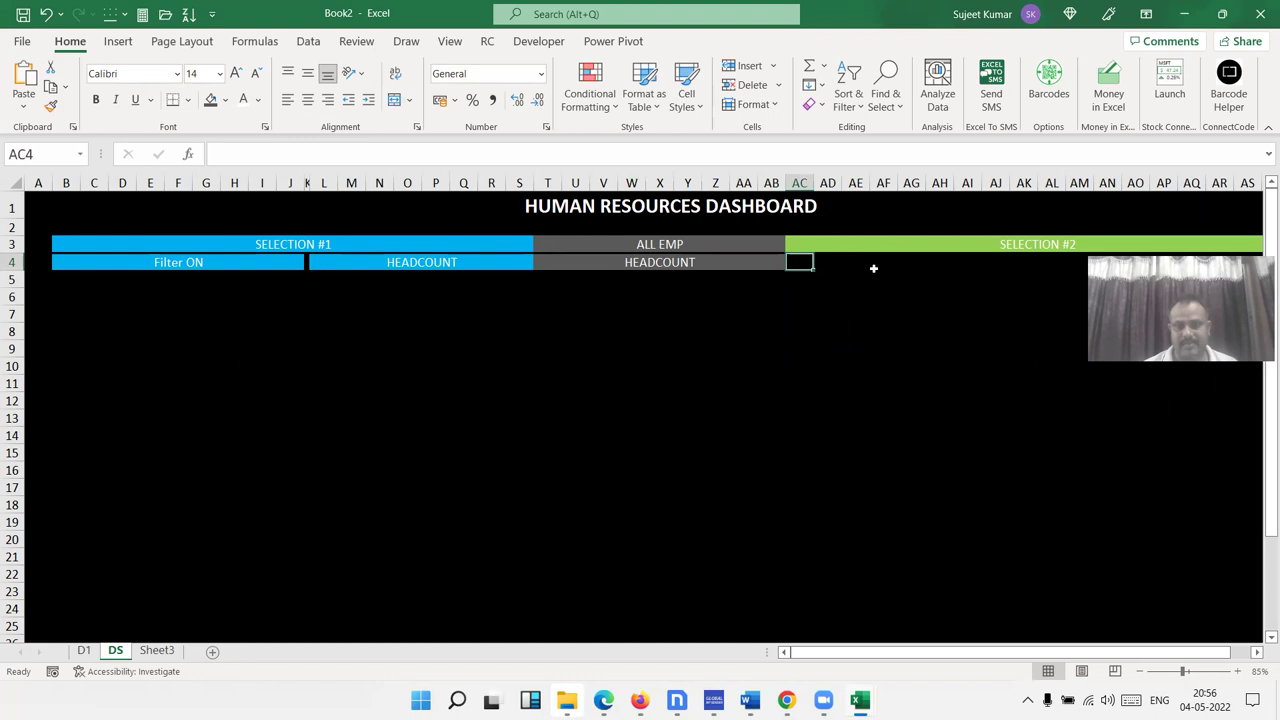
key(Right)
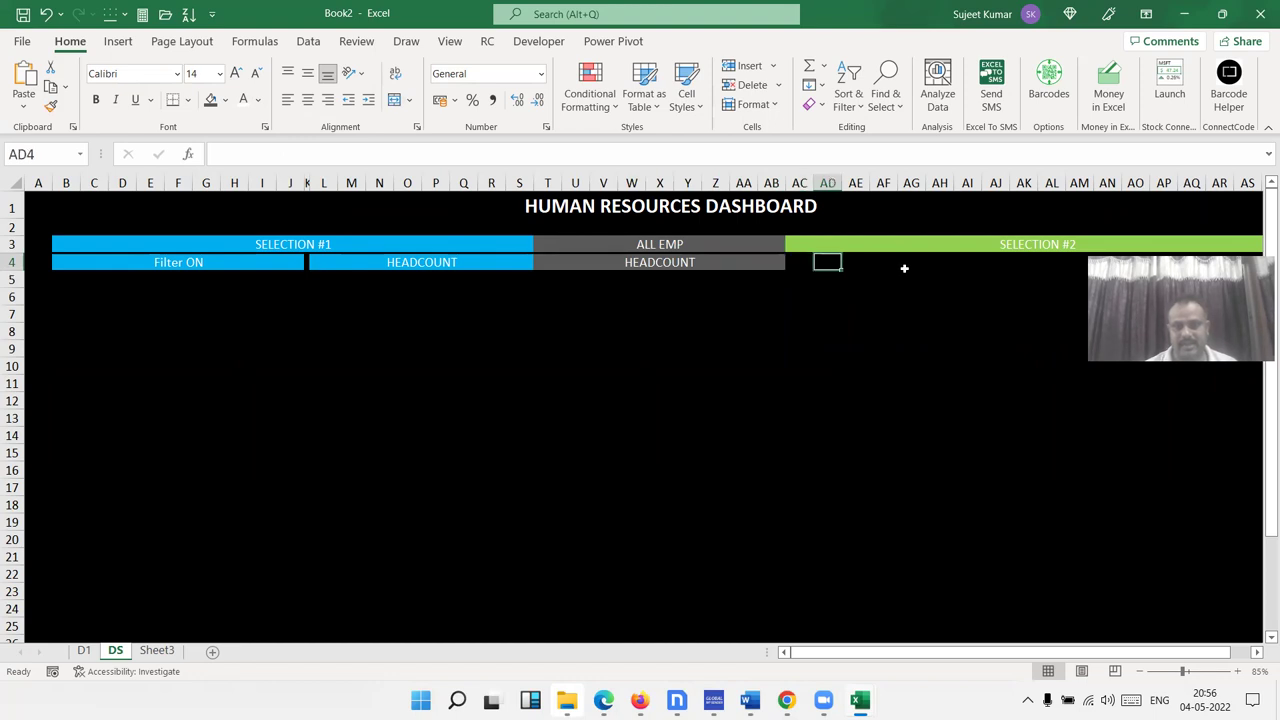
key(alt+Tab)
key(alt+Tab)
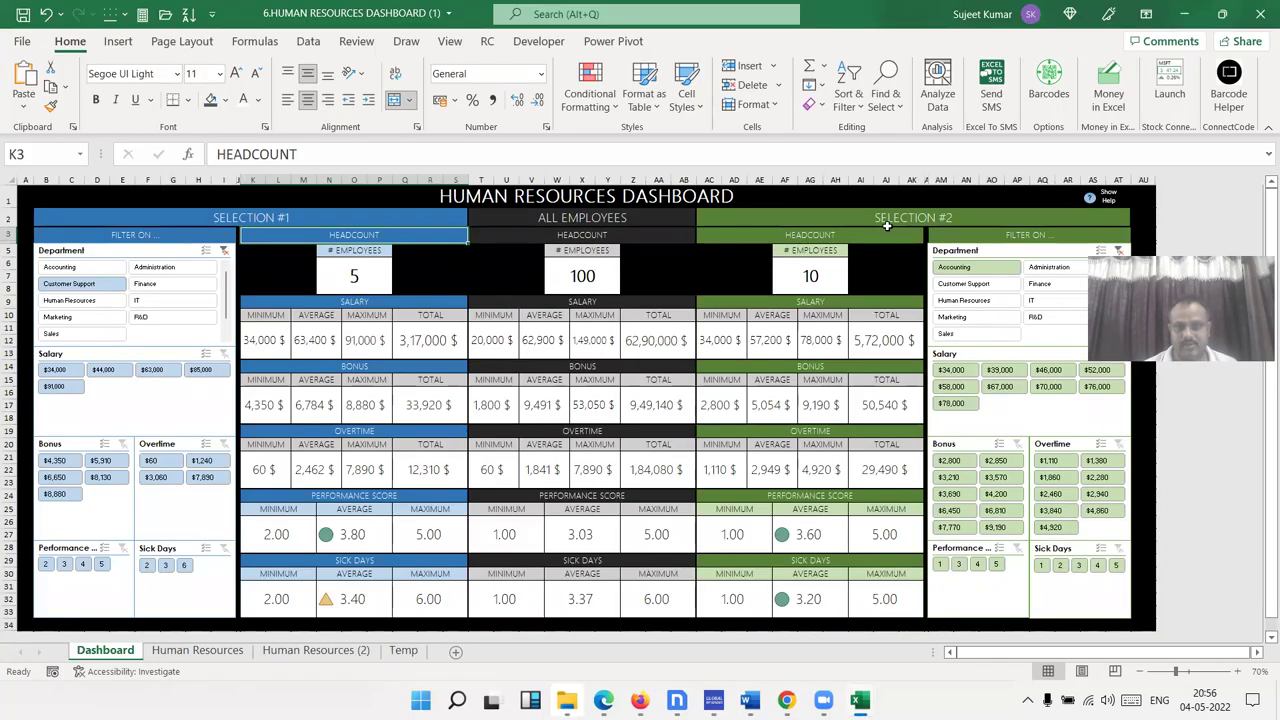
drag(709, 181, 915, 183)
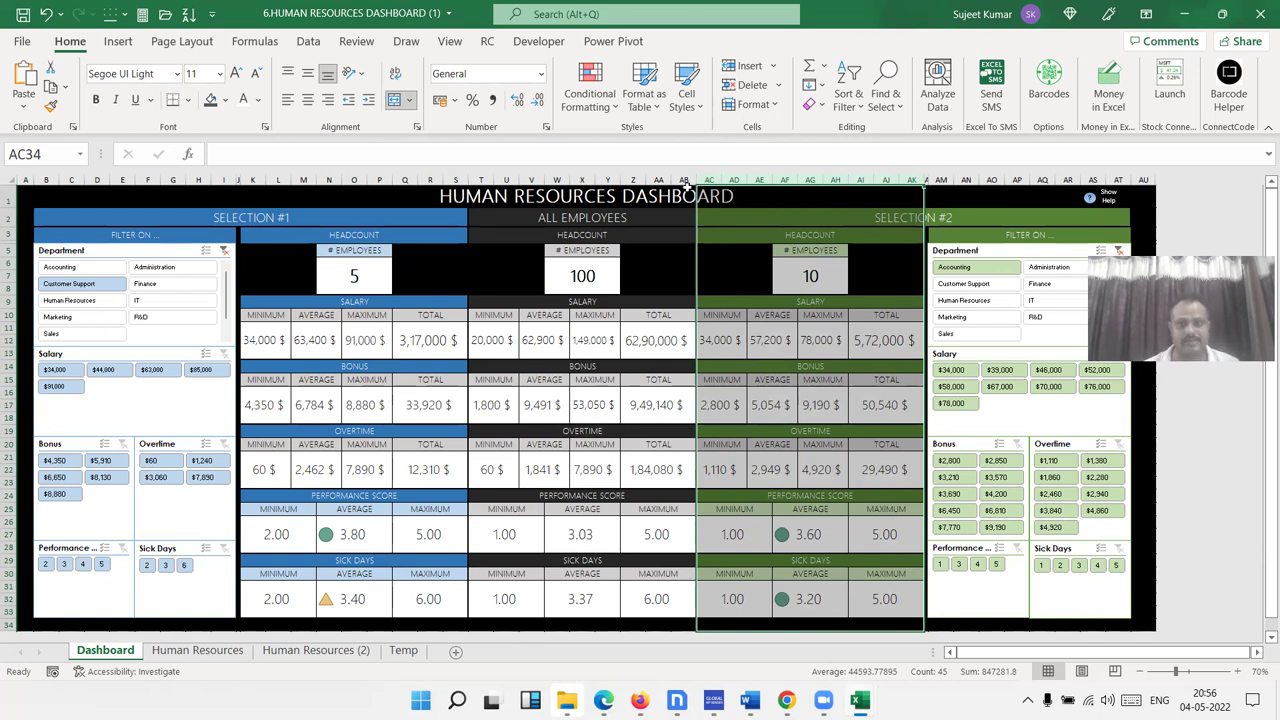
key(alt+Tab)
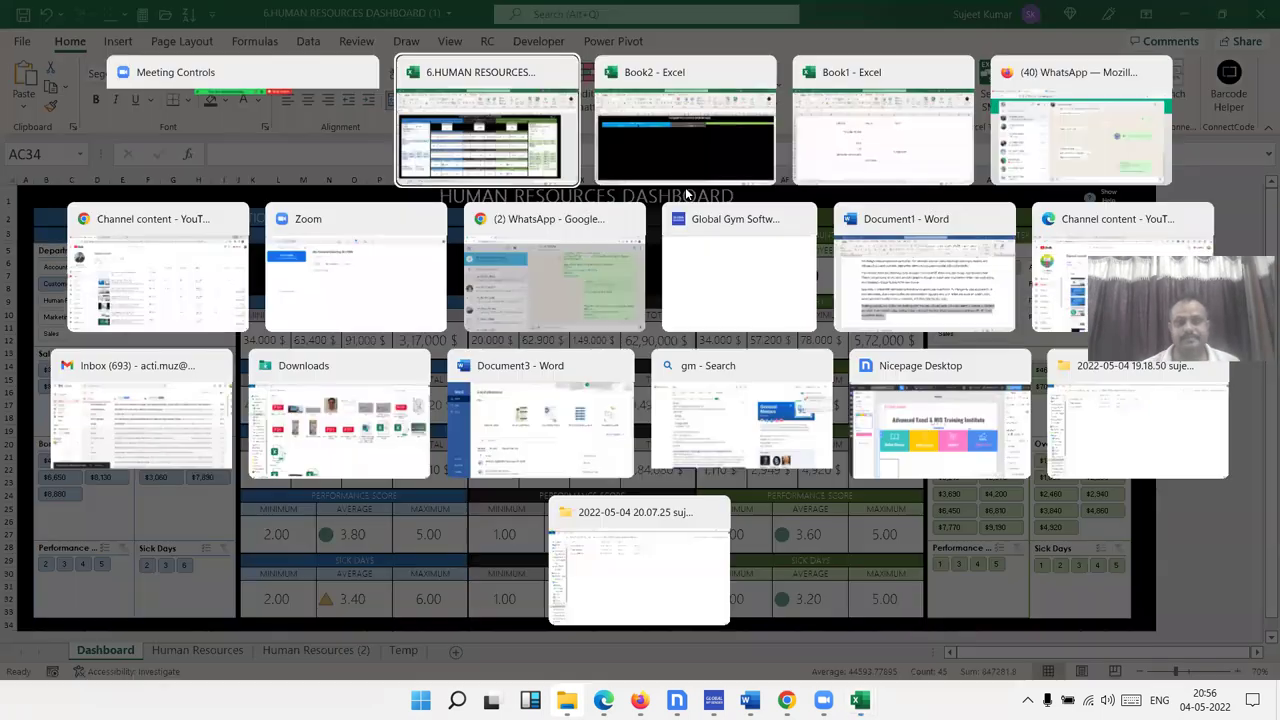
Select AC4:AK4 under SELECTION #2, checking its width against the reference dashboard
key(Left)
key(Right)
key(shift+Right)
key(shift+Right)
key(shift+Right)
key(shift+Right)
key(shift+Right)
key(shift+Right)
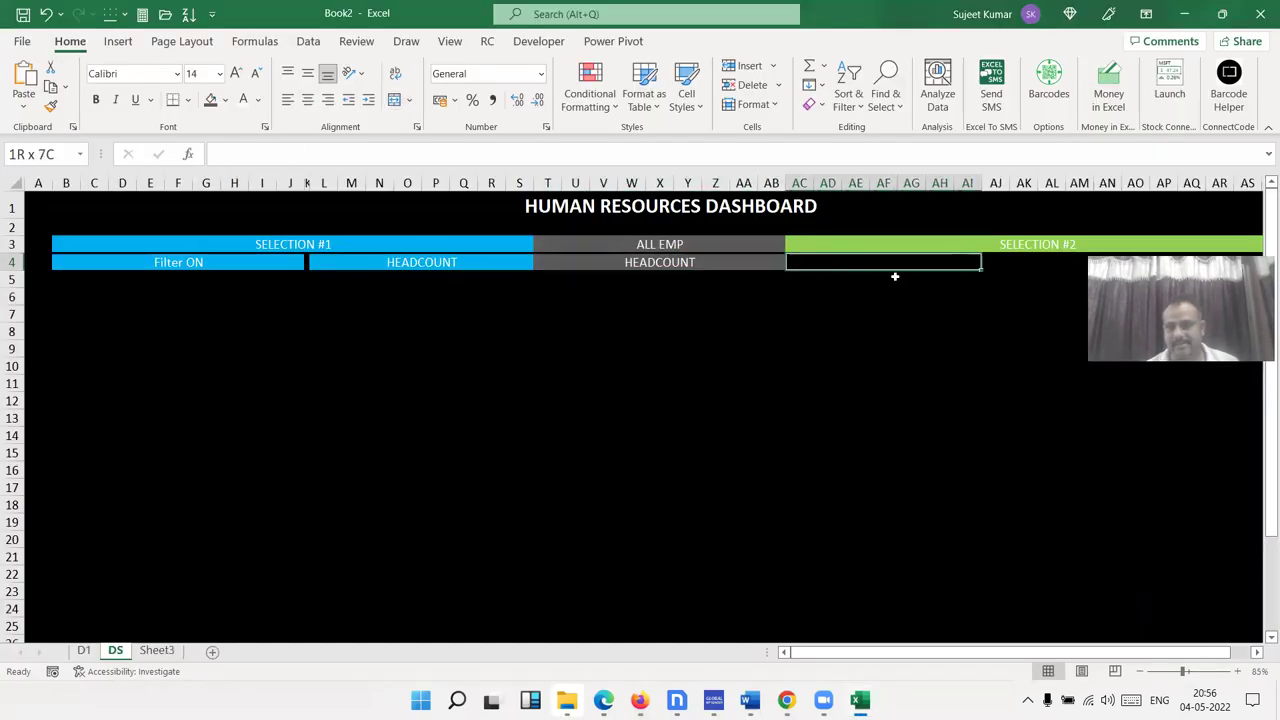
key(shift+Right)
key(shift+Right)
key(shift+Right)
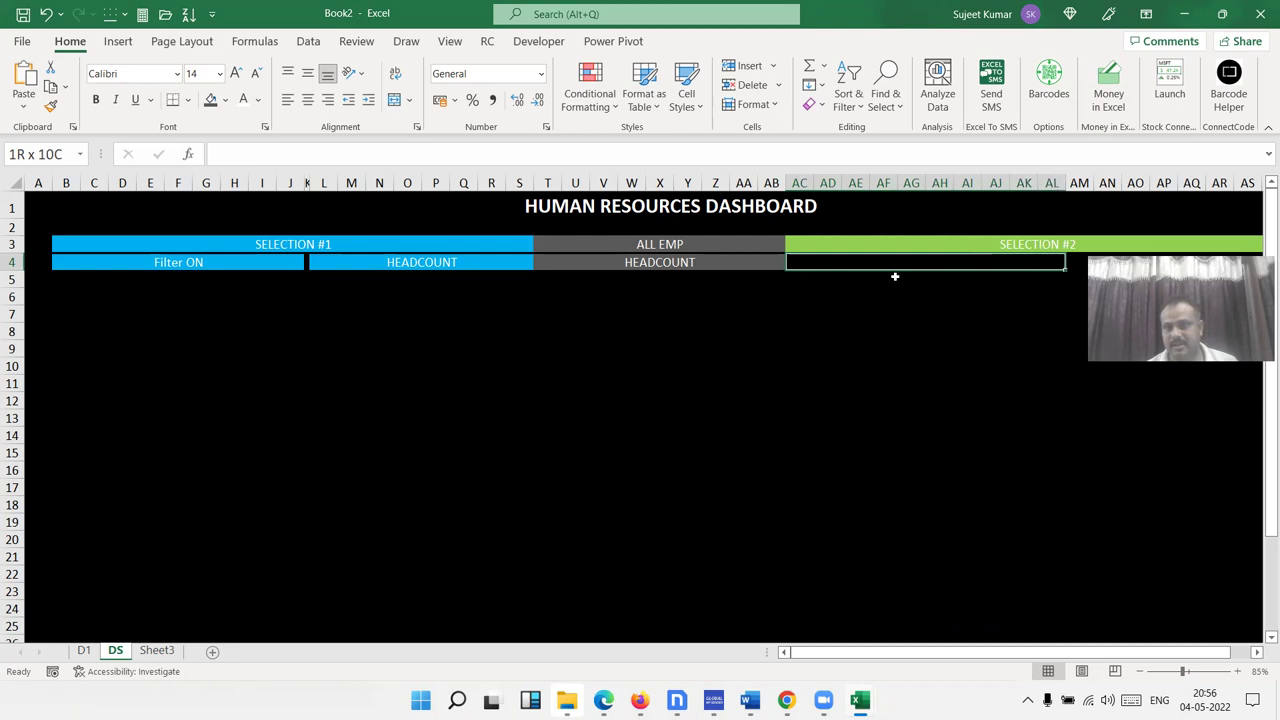
key(shift+Right)
key(shift+Right)
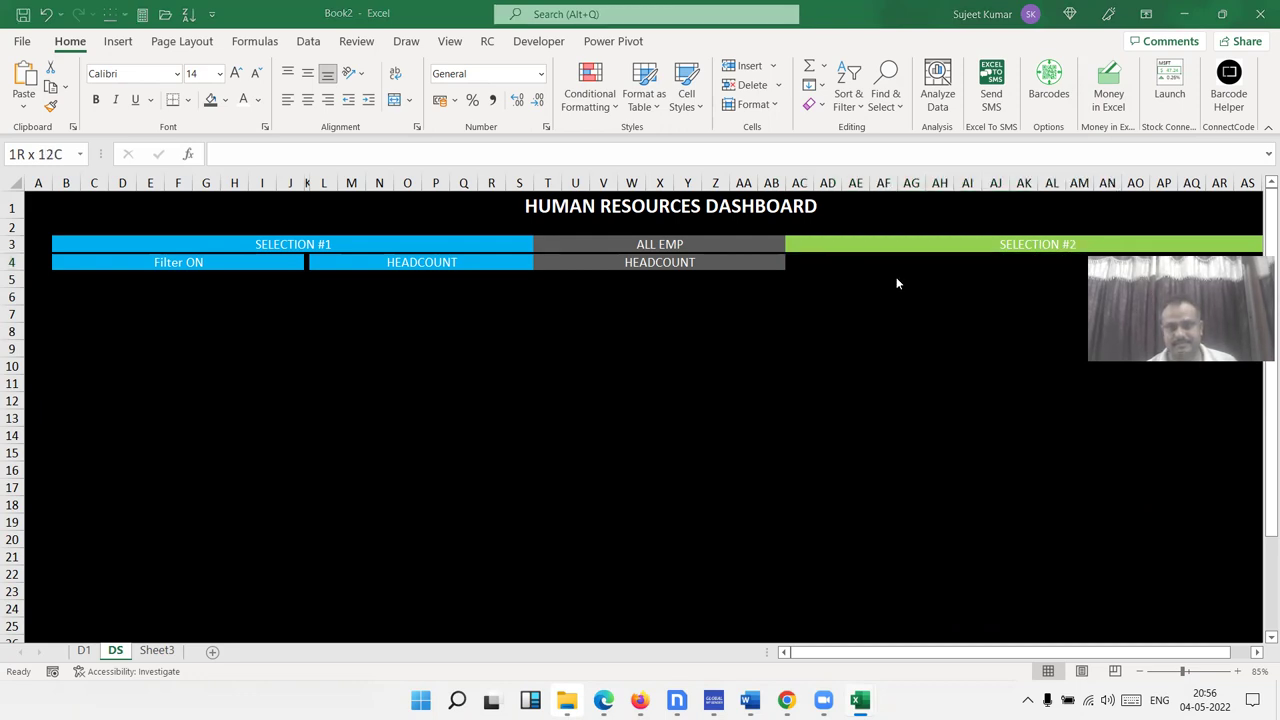
key(alt+Tab)
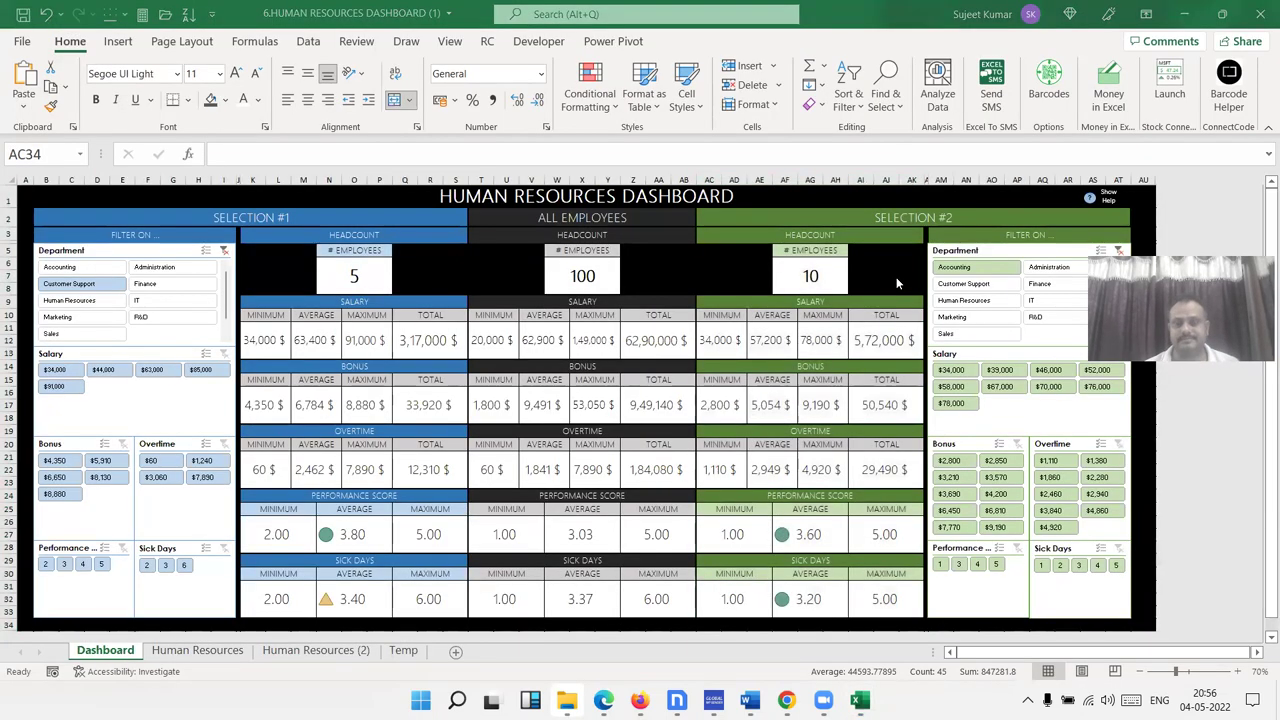
key(alt+Tab)
key(shift+Left)
key(shift+Left)
key(shift+Left)
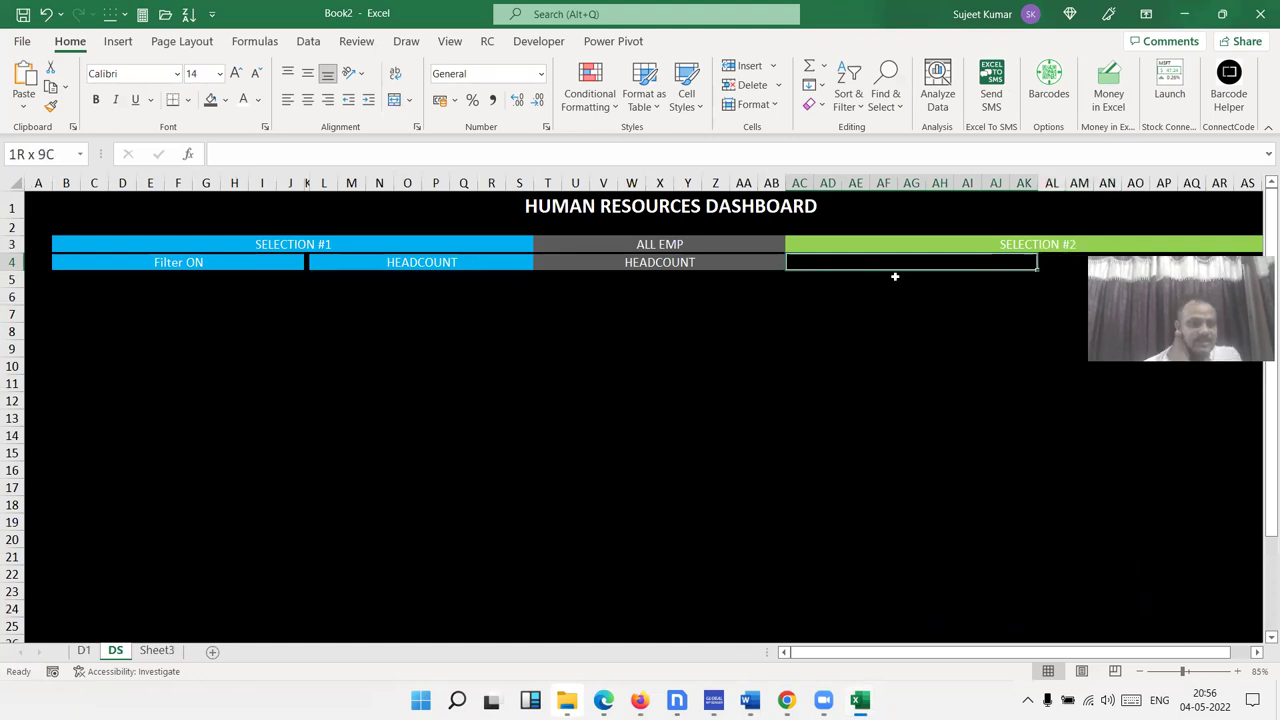
Fill AC4:AK4 light green
click(226, 100)
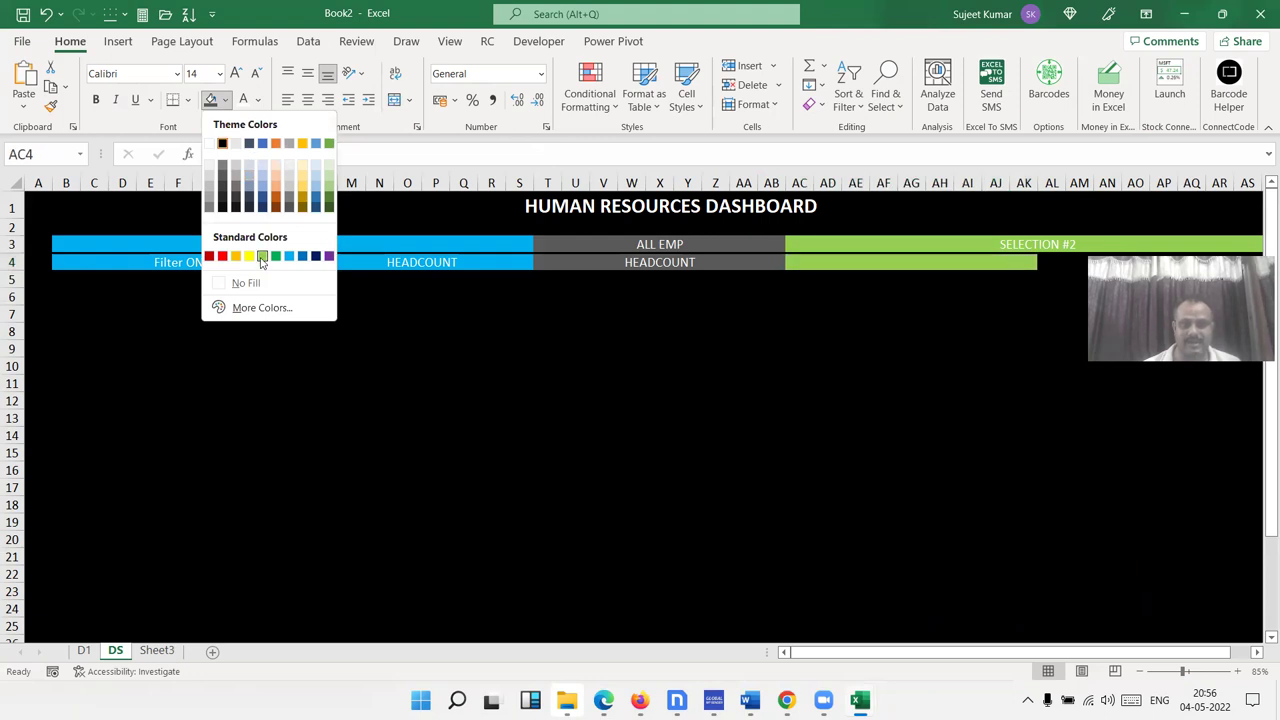
click(261, 257)
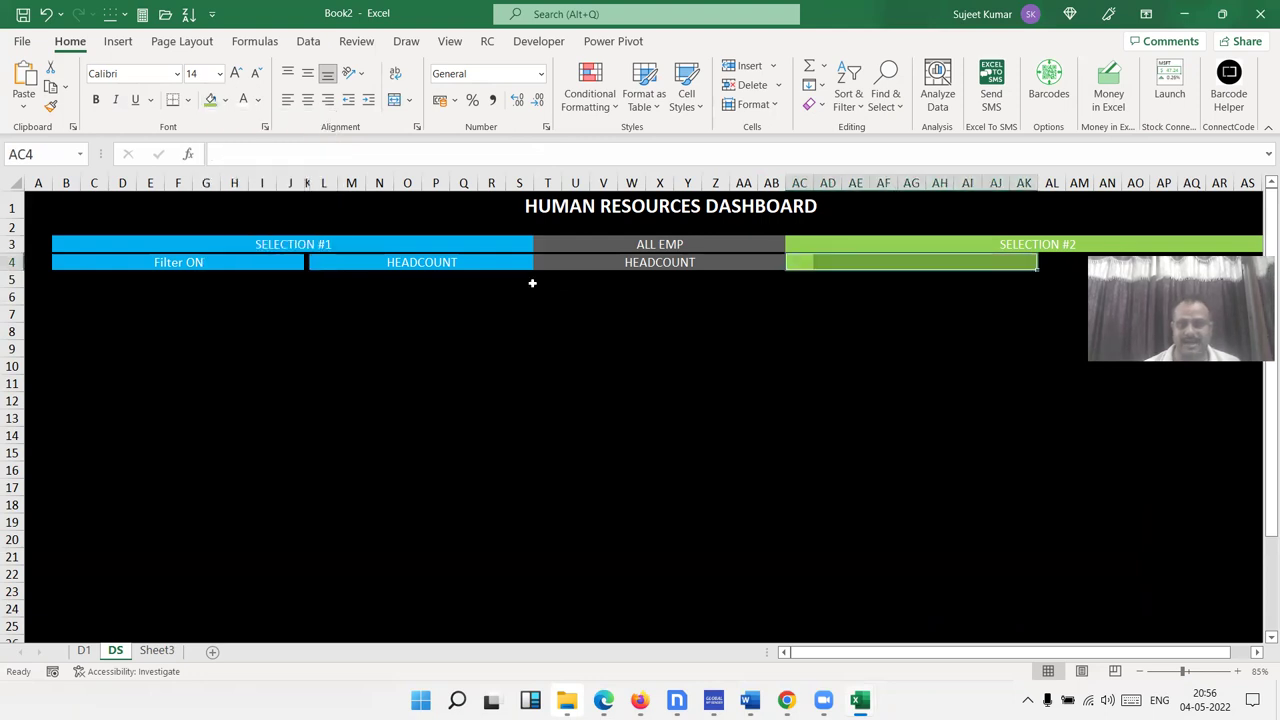
click(855, 262)
click(830, 260)
drag(800, 262, 1030, 262)
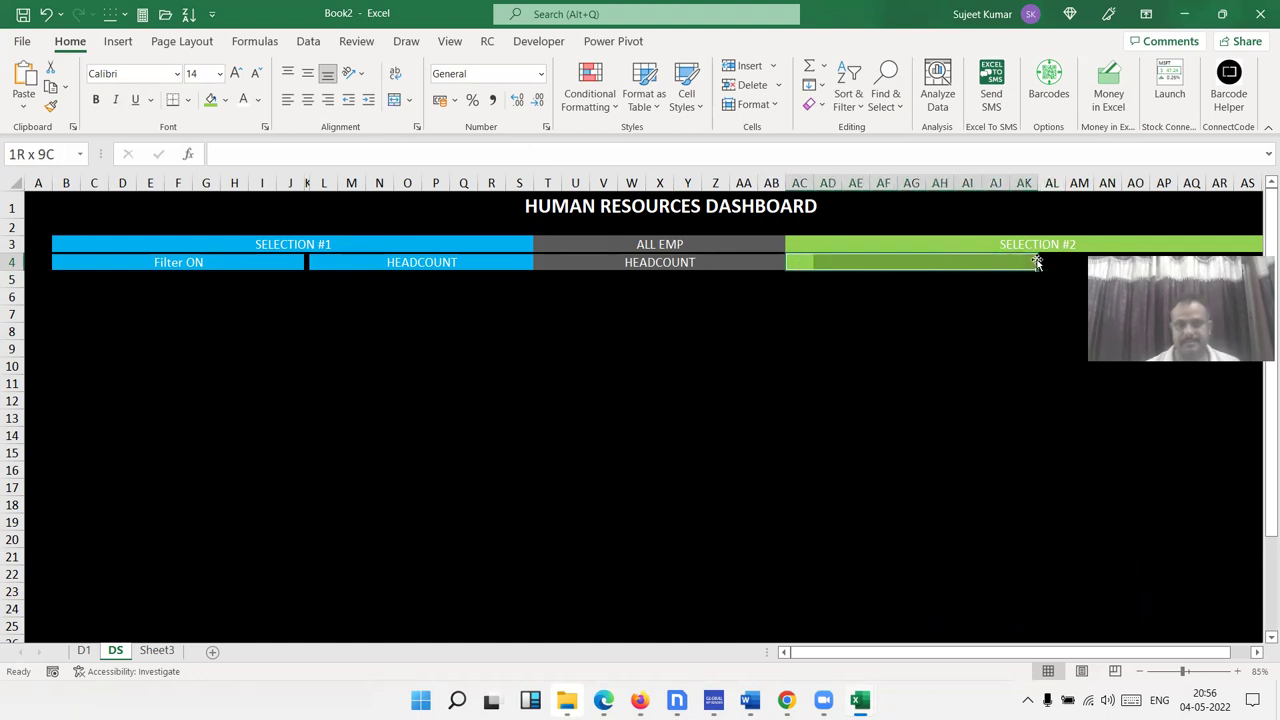
Merge and centre AC4:AK4 and label it 'HEADCOUNT'
click(400, 100)
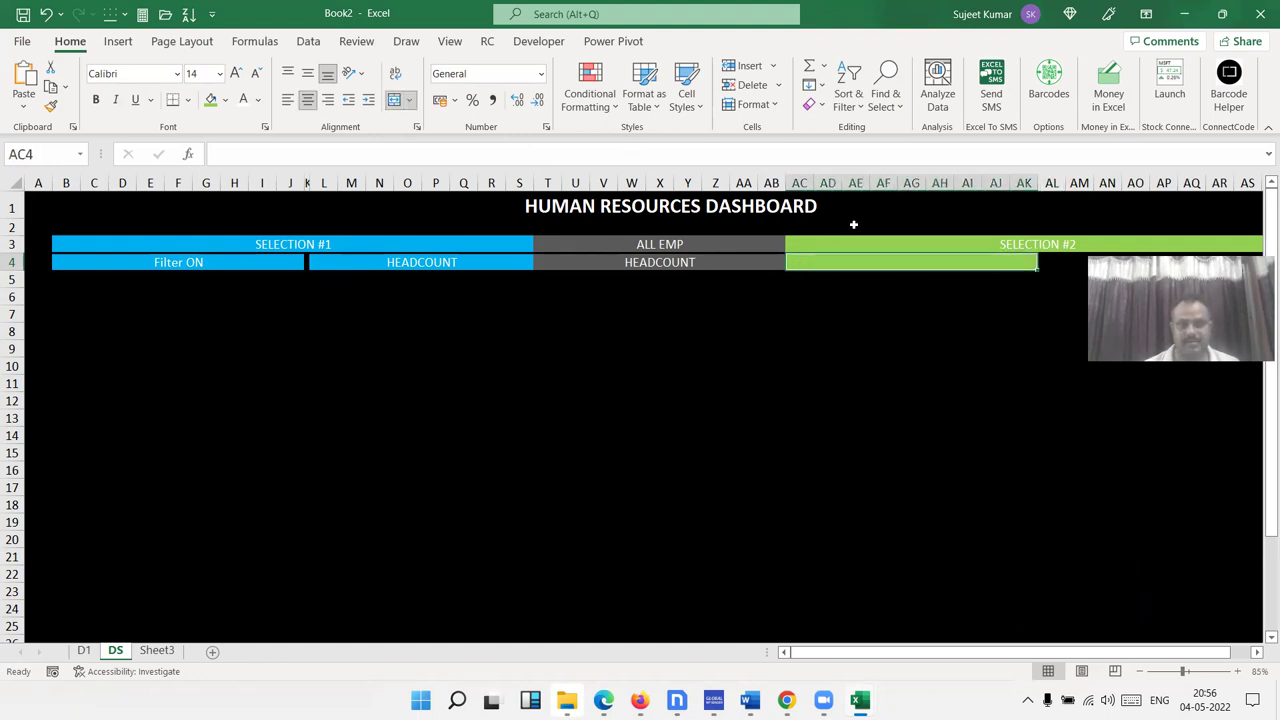
text(HEADCOUNT)
click(887, 282)
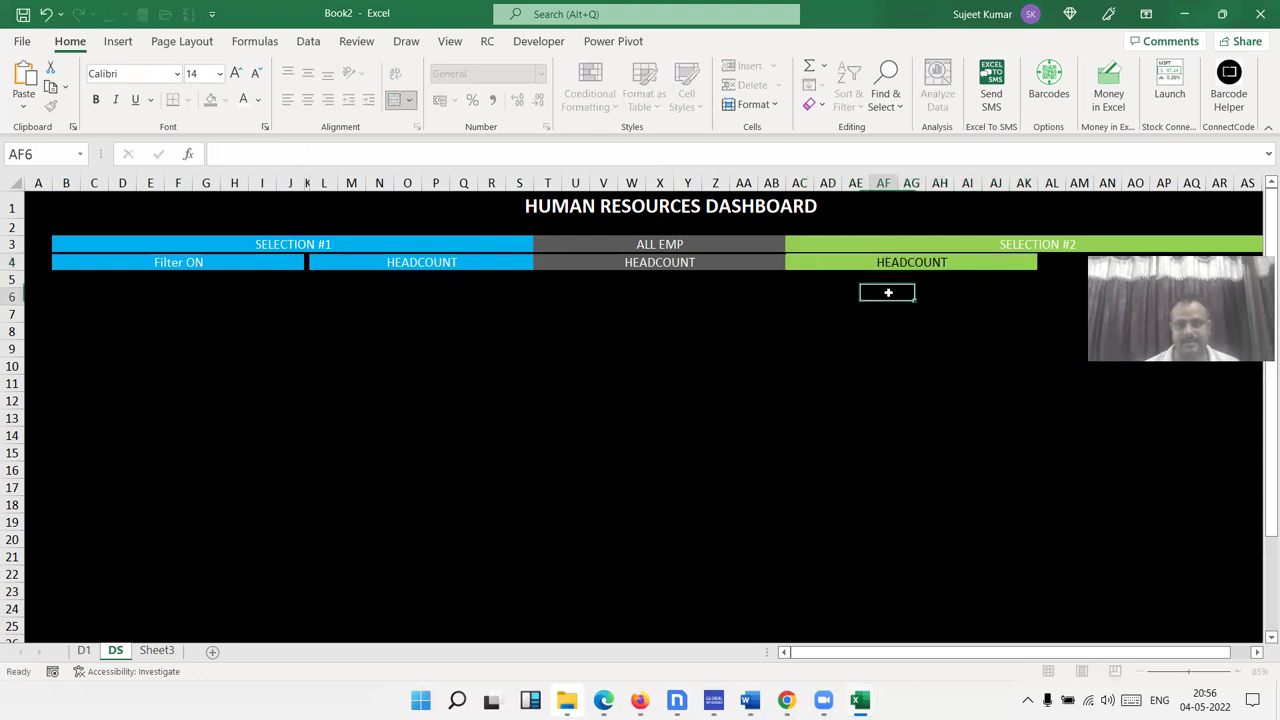
click(889, 264)
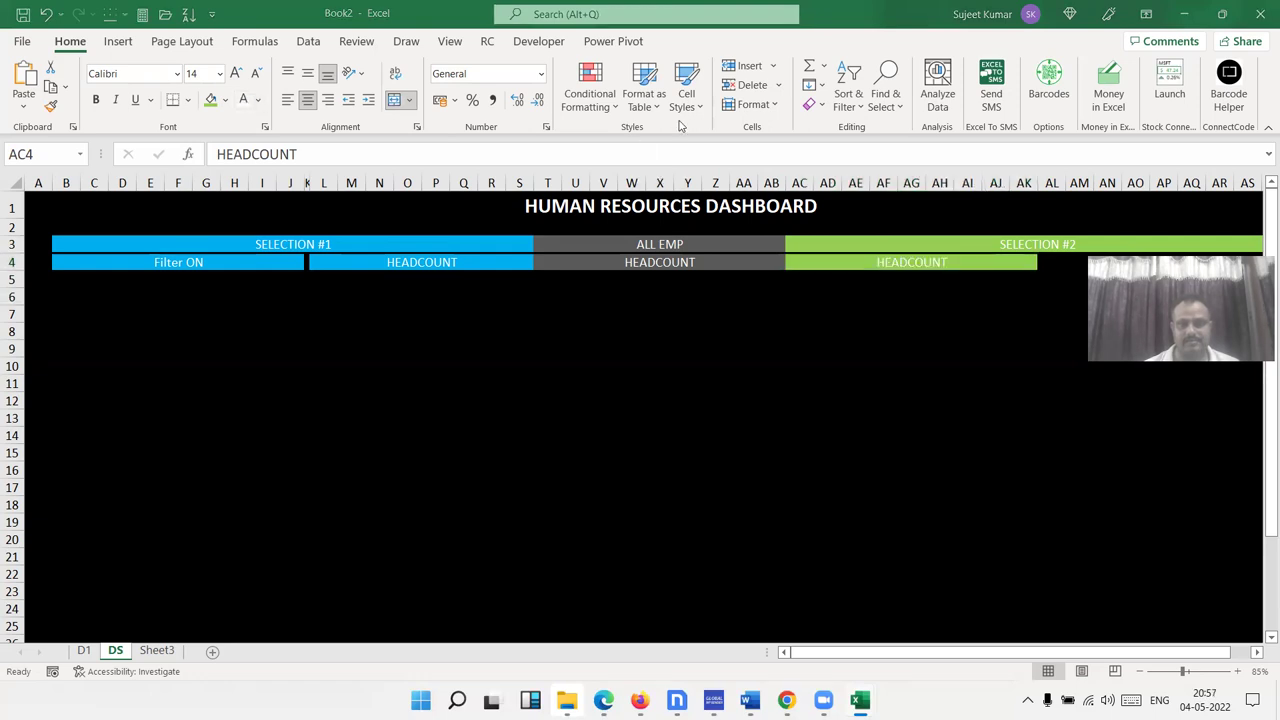
key(Right)
key(Right)
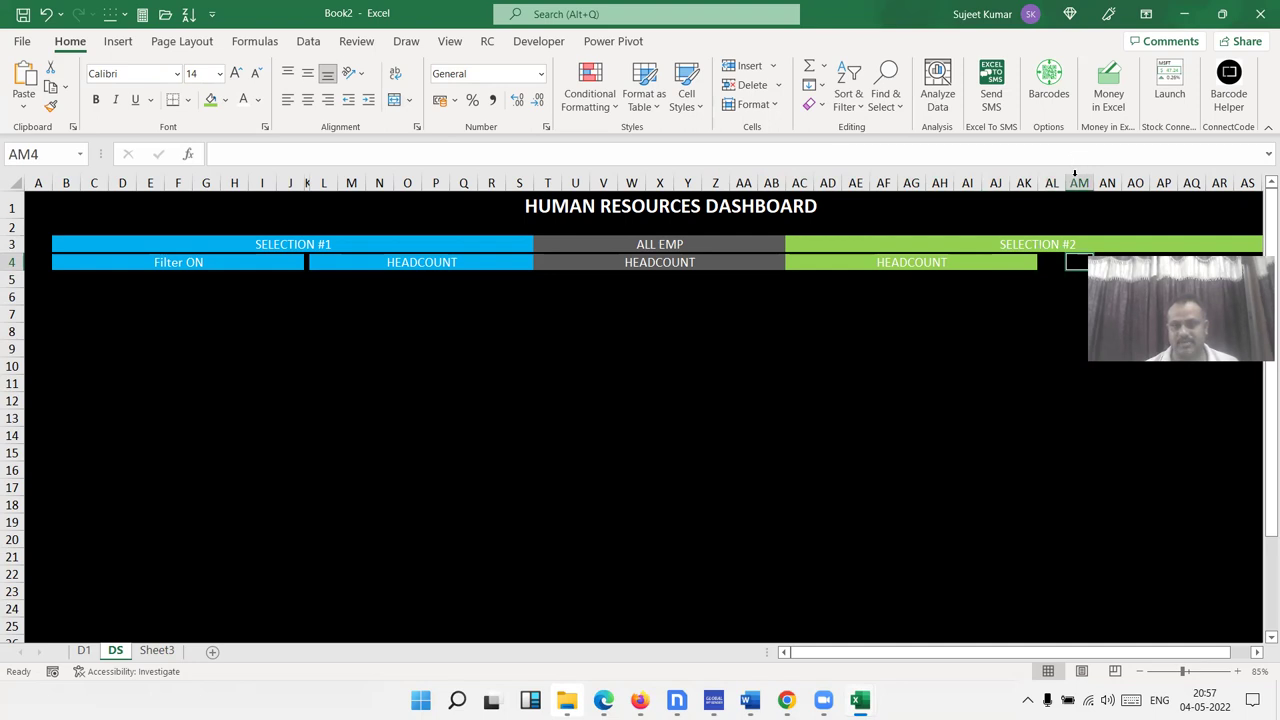
Narrow column AL into a gap and fill AM4:AT4 green
drag(1055, 186, 1050, 184)
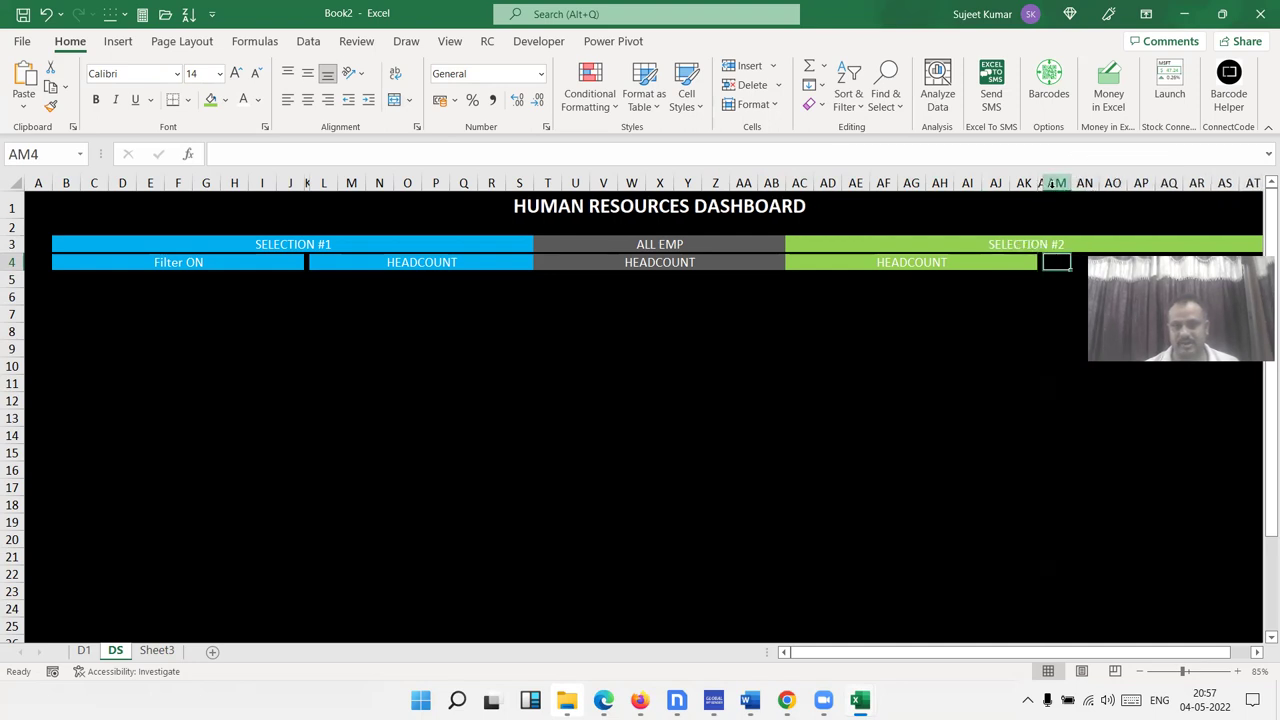
drag(1057, 262, 1200, 262)
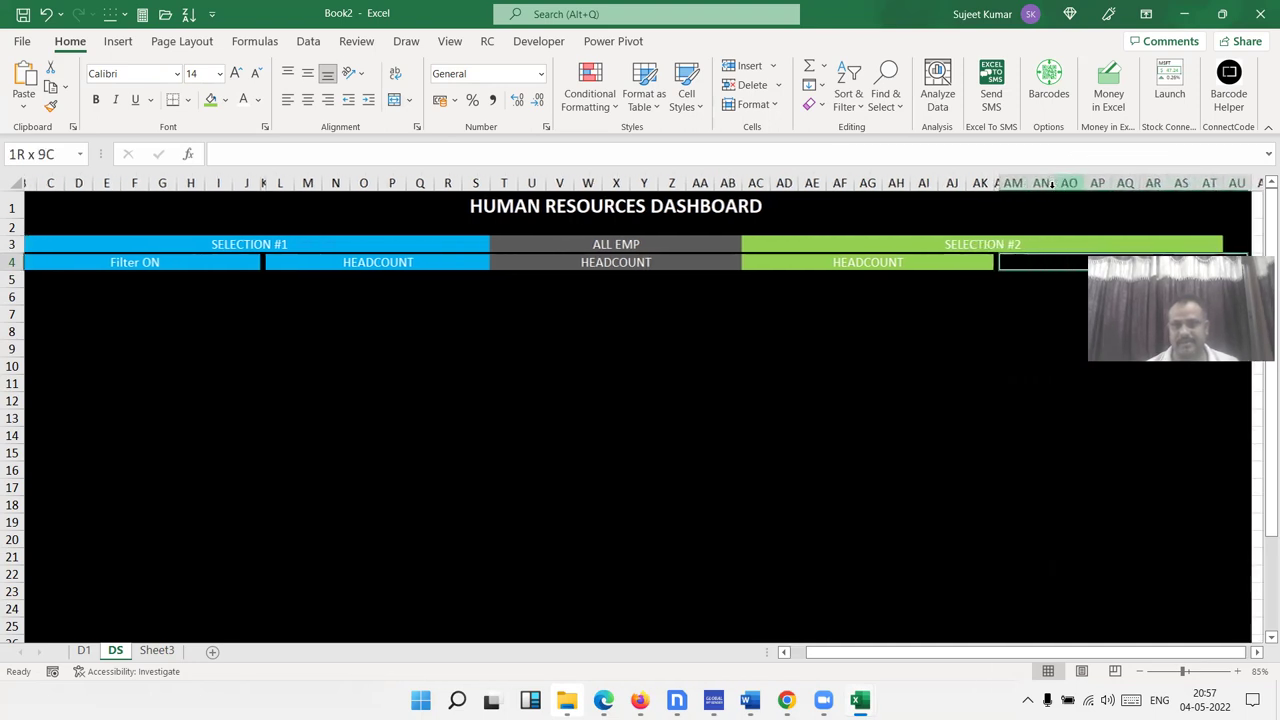
key(shift+Left)
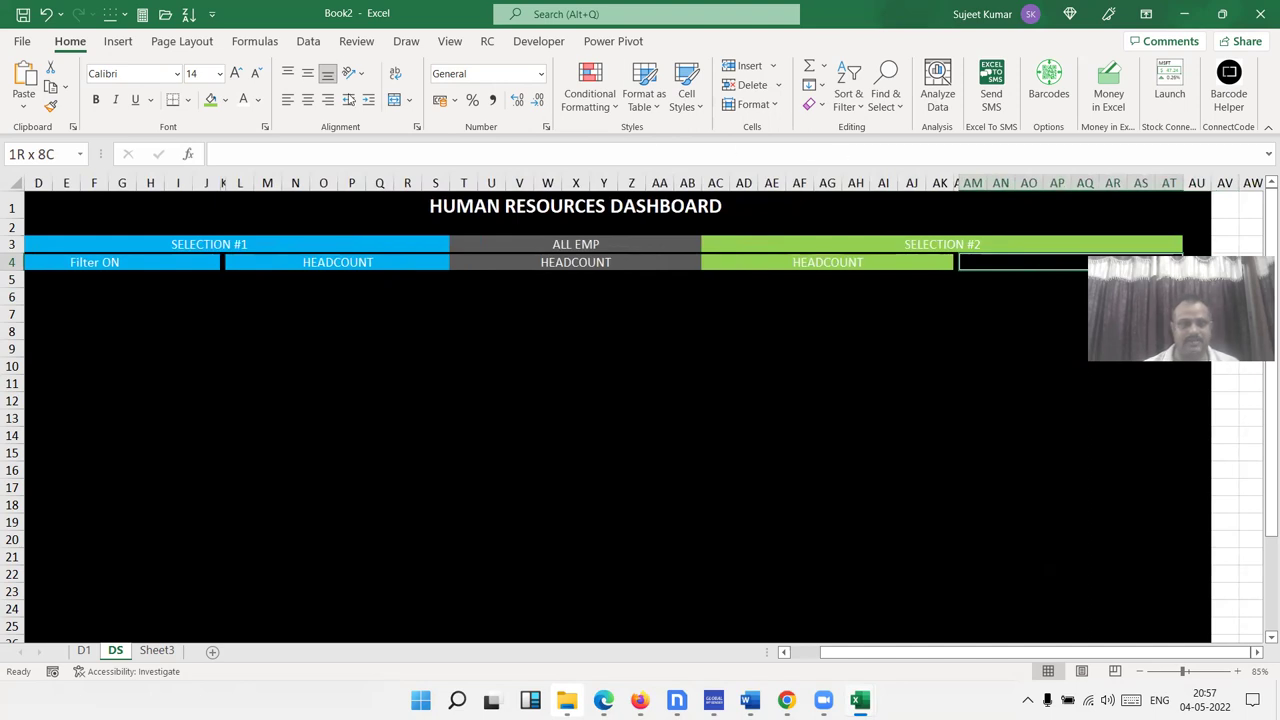
click(211, 99)
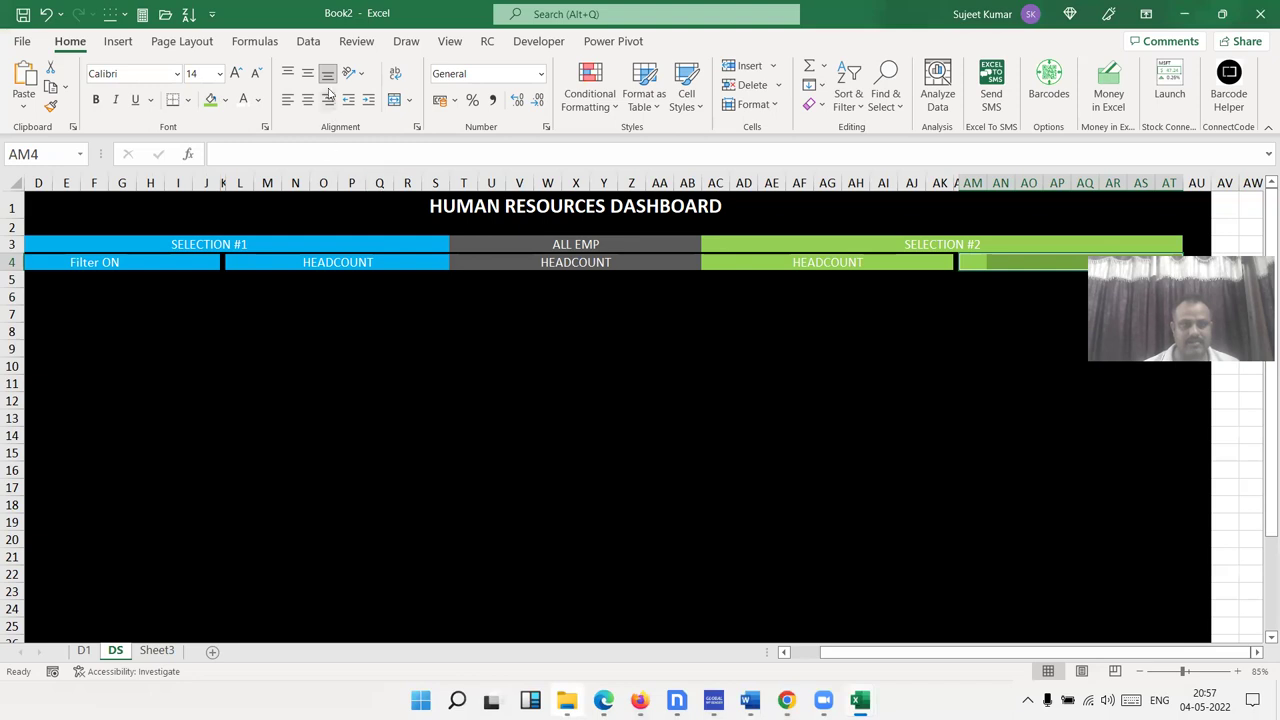
Merge and centre AM4:AT4 and label it 'Filter ON'
click(396, 101)
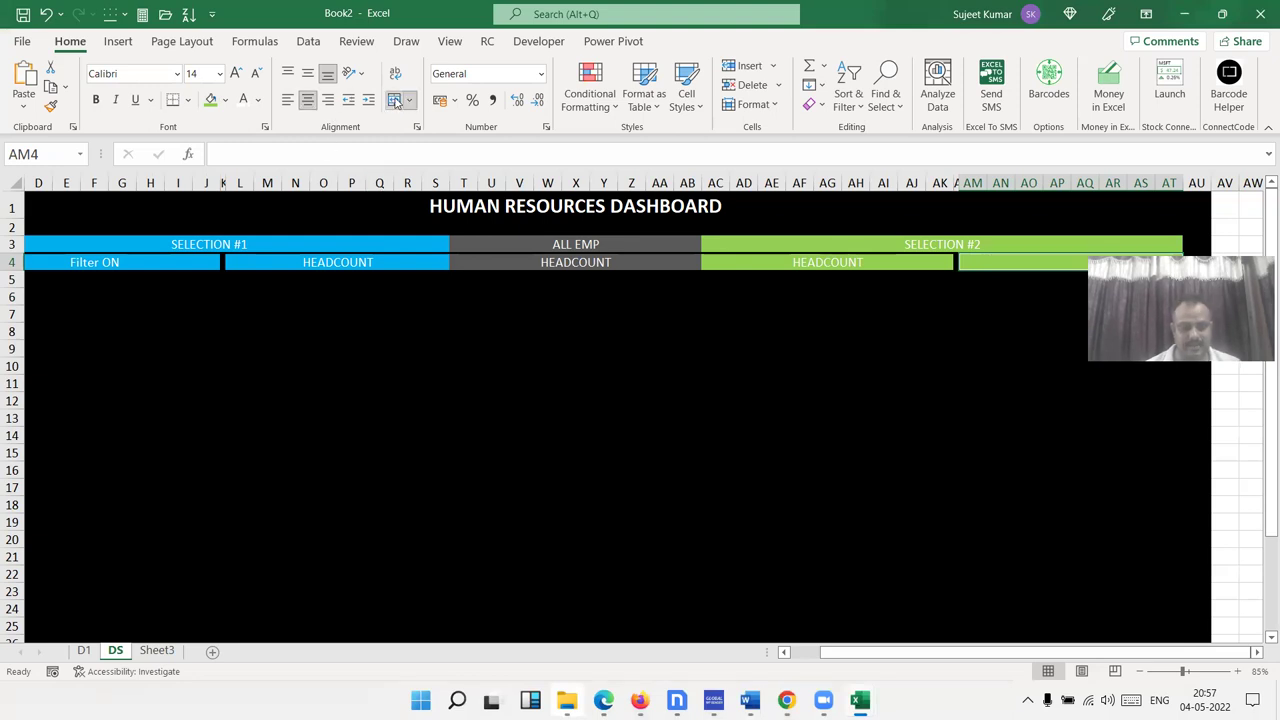
text(Filter ON)
key(Return)
key(Left)
key(Left)
key(Left)
key(Left)
key(Left)
key(Left)
key(Left)
key(Home)
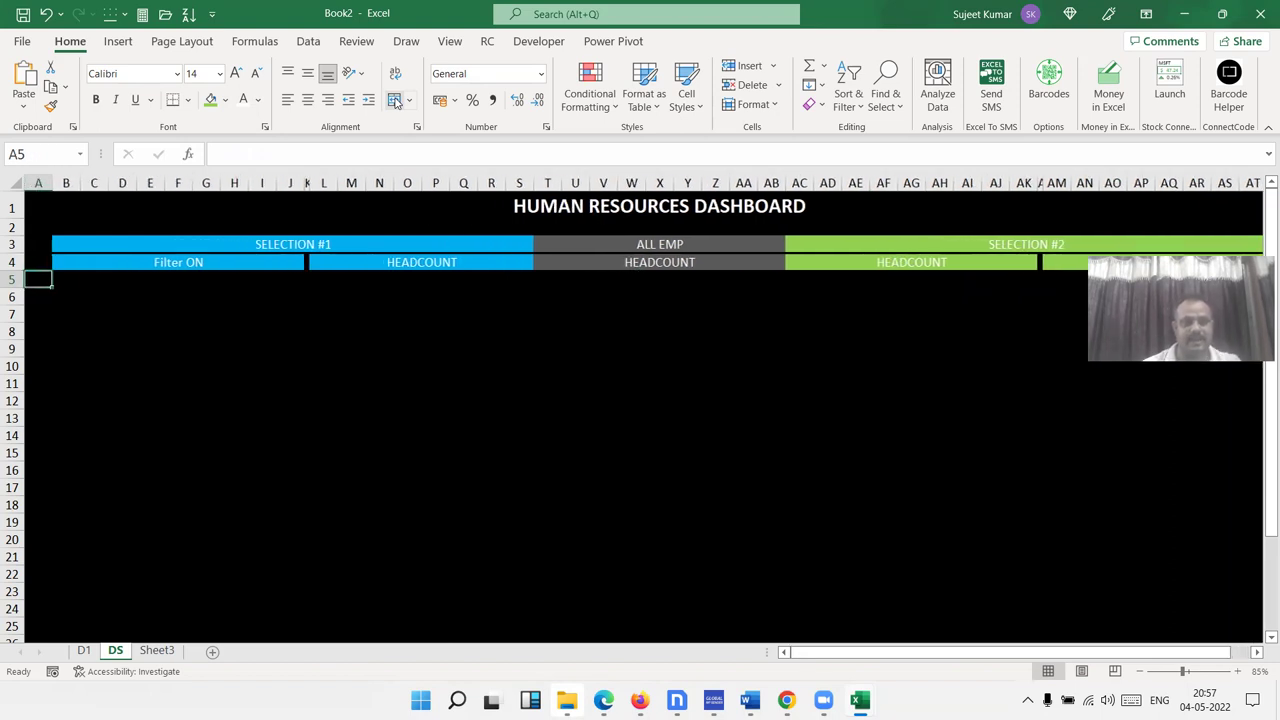
Select B5 under Filter ON and set the display projection to extended mode
click(201, 300)
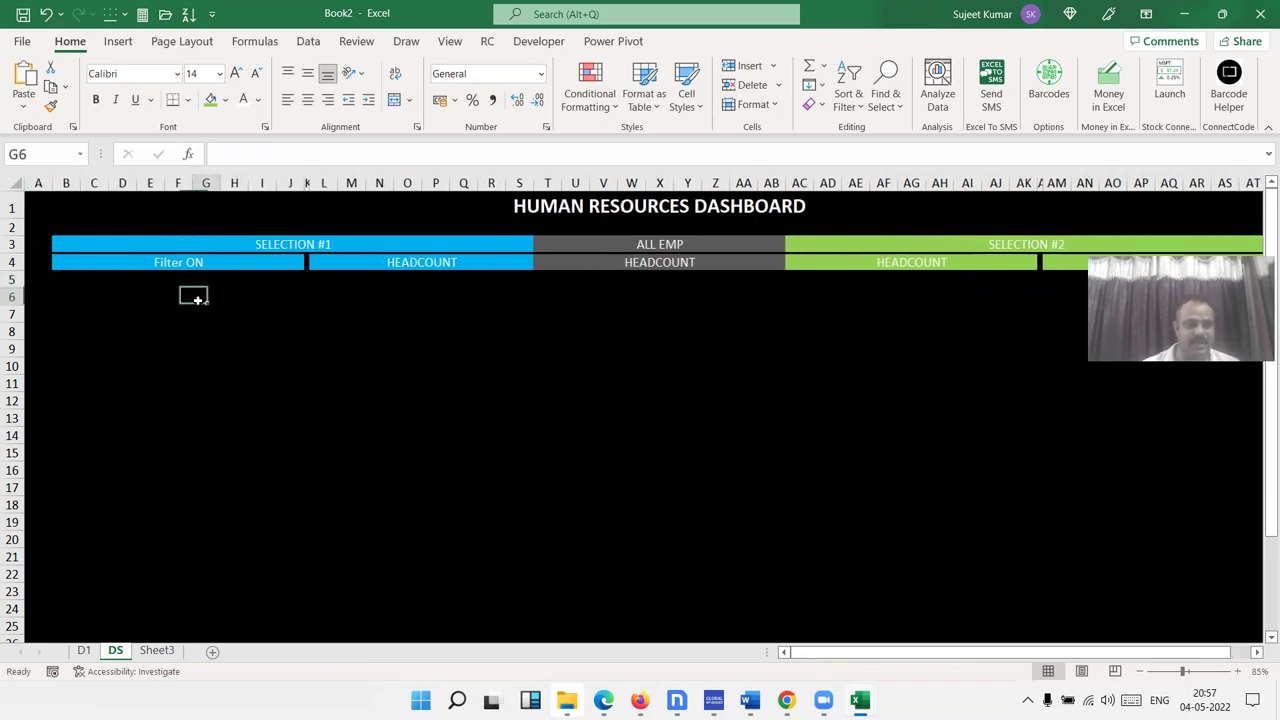
click(79, 283)
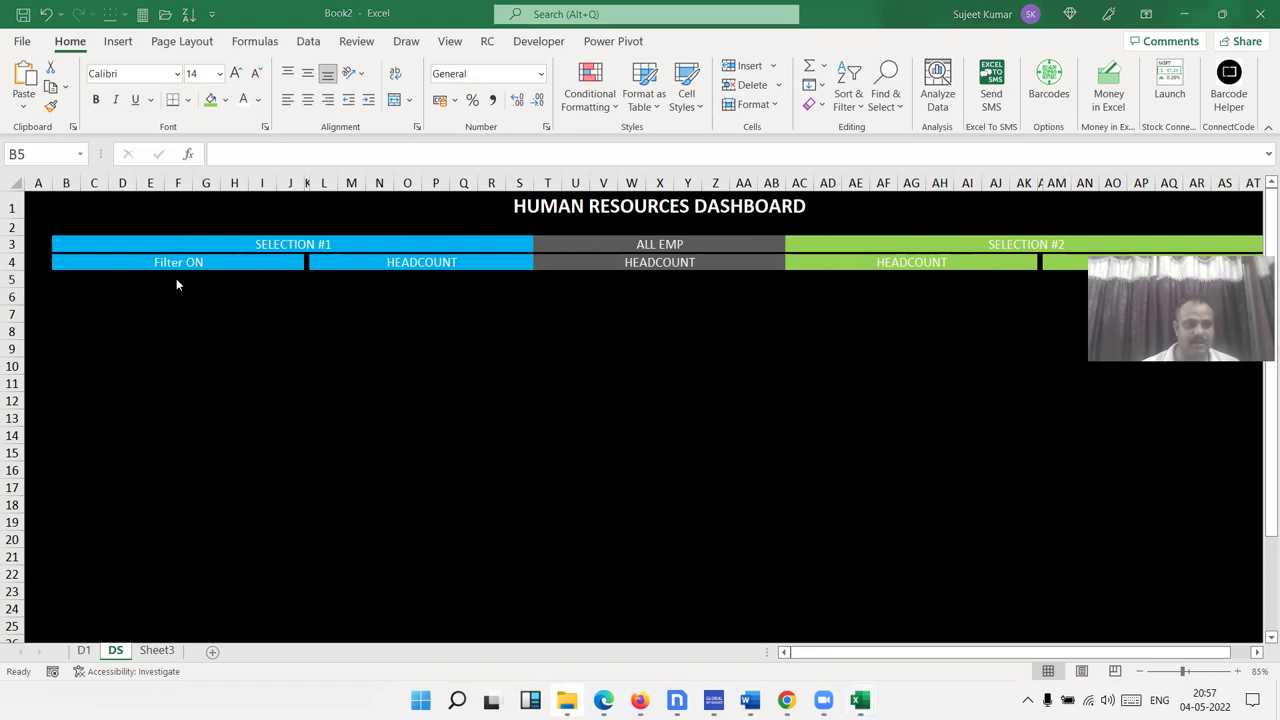
key(super+Tab)
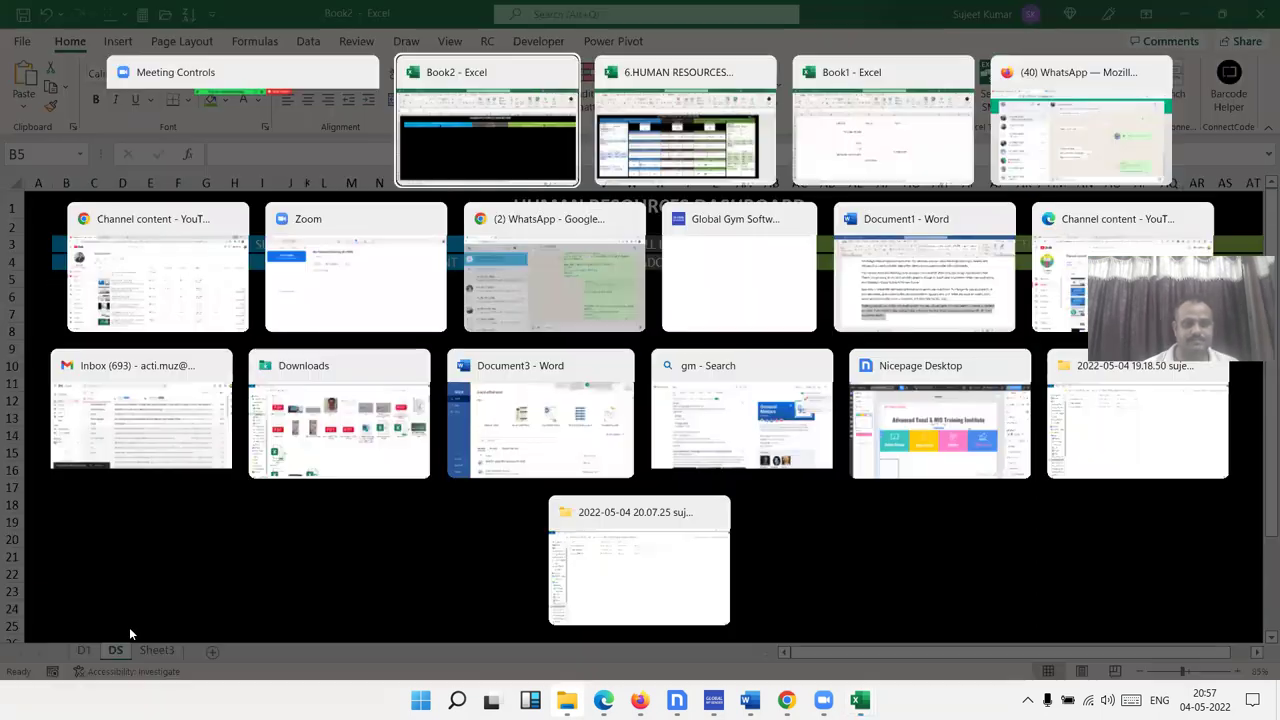
key(Escape)
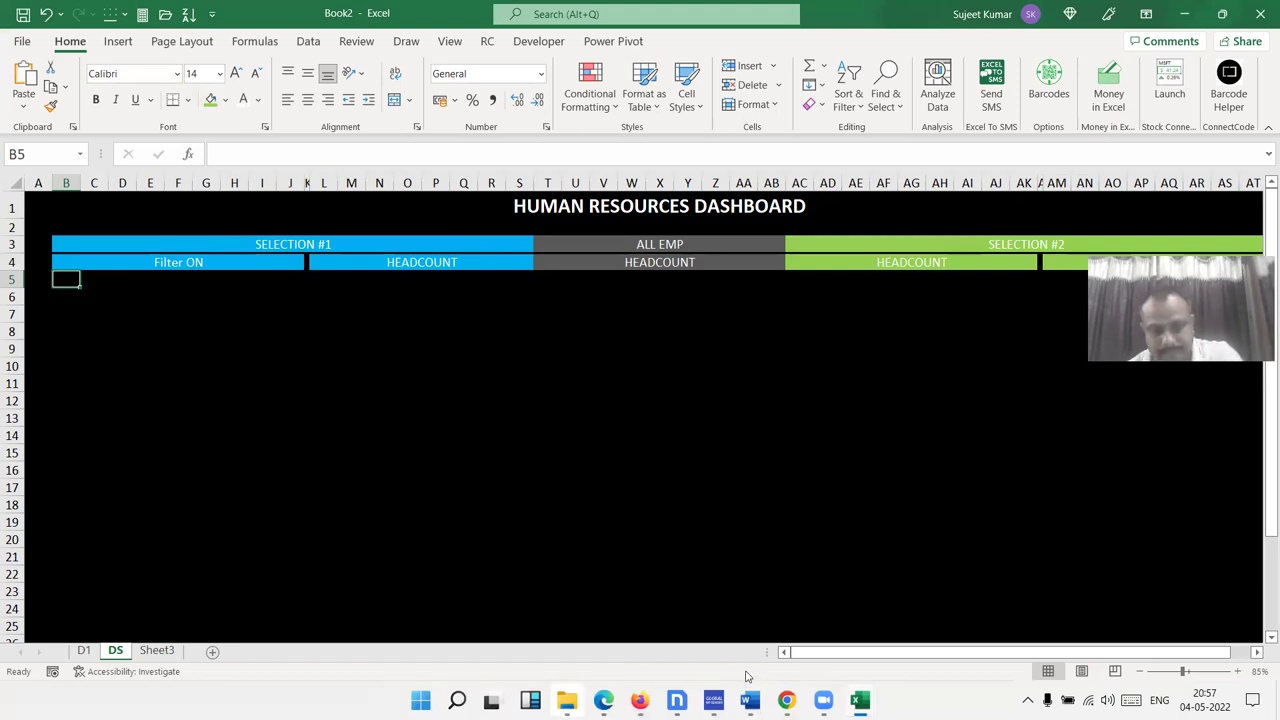
key(super+p)
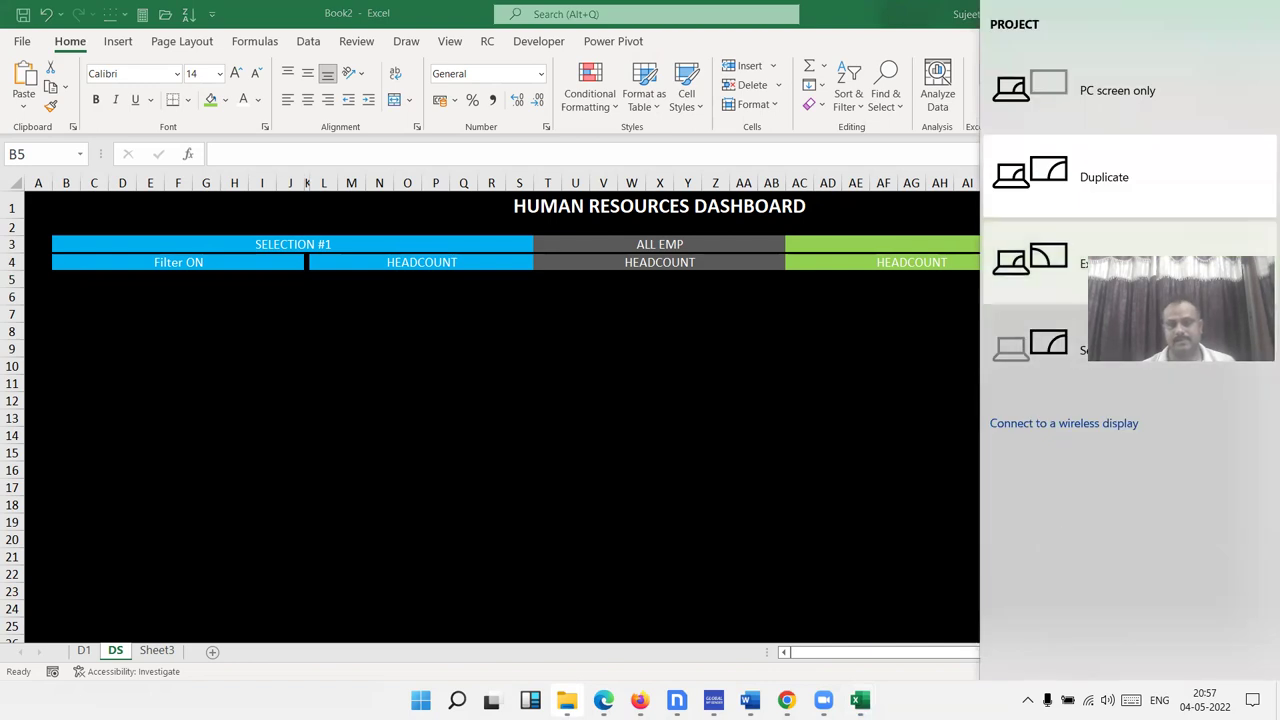
key(super+p)
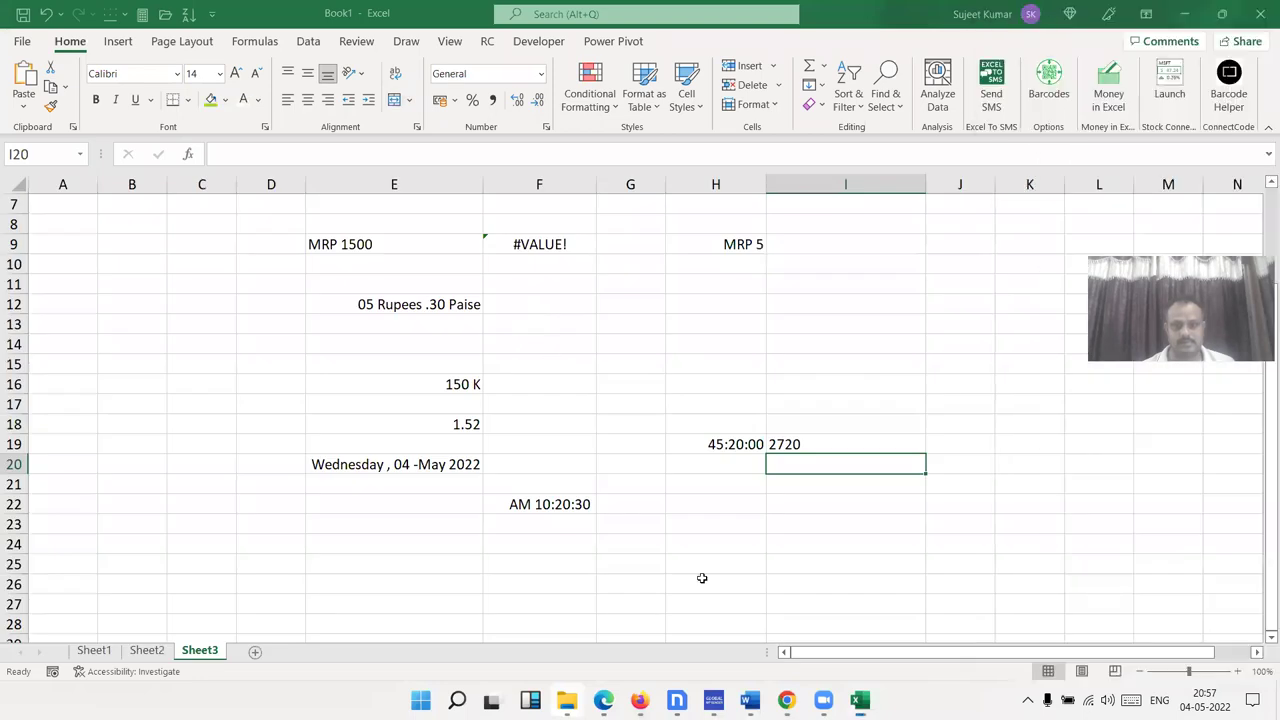
click(539, 304)
Preview the finished HR dashboard from the taskbar, then return to Book2's DS sheet
mouse_move(750, 700)
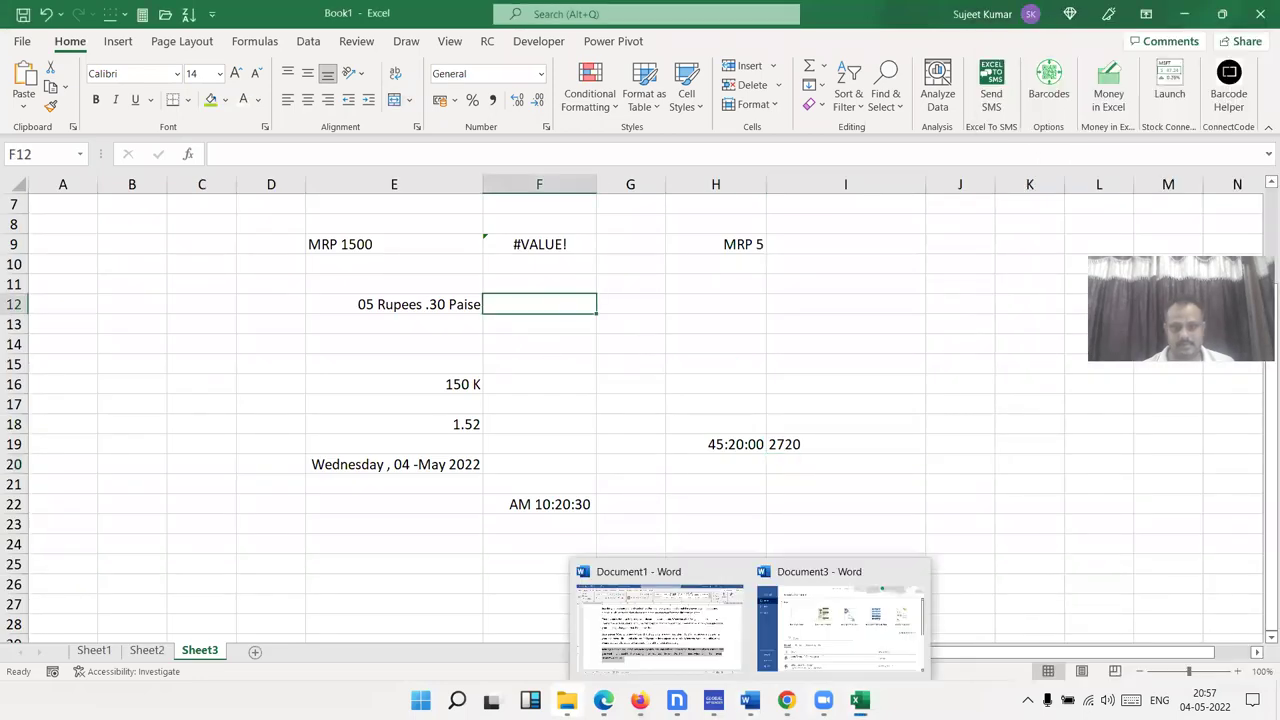
mouse_move(860, 700)
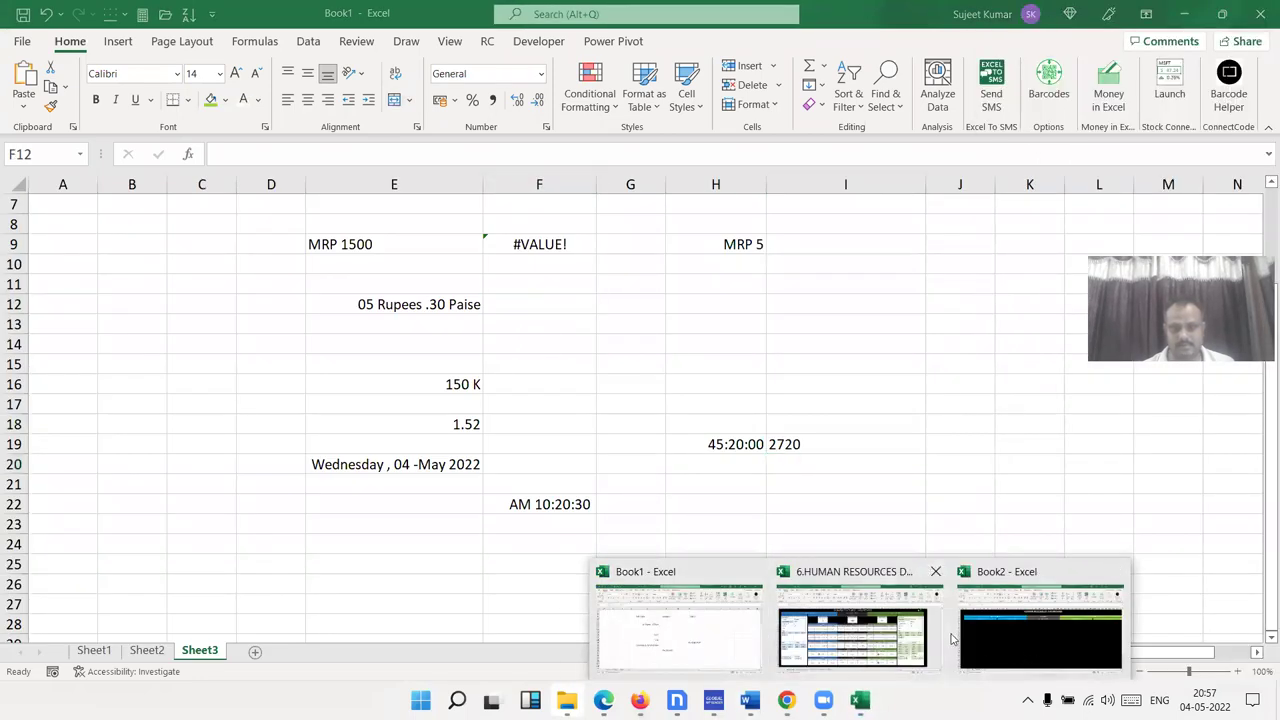
click(910, 643)
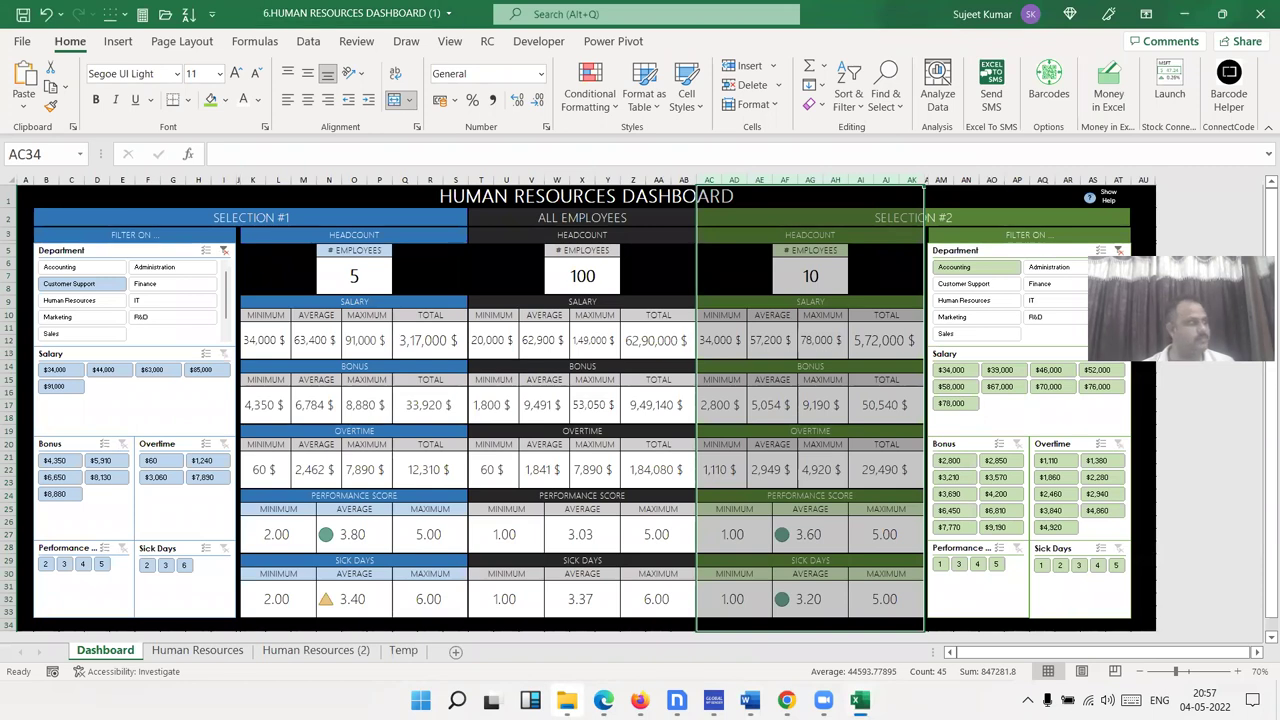
key(ctrl+Tab)
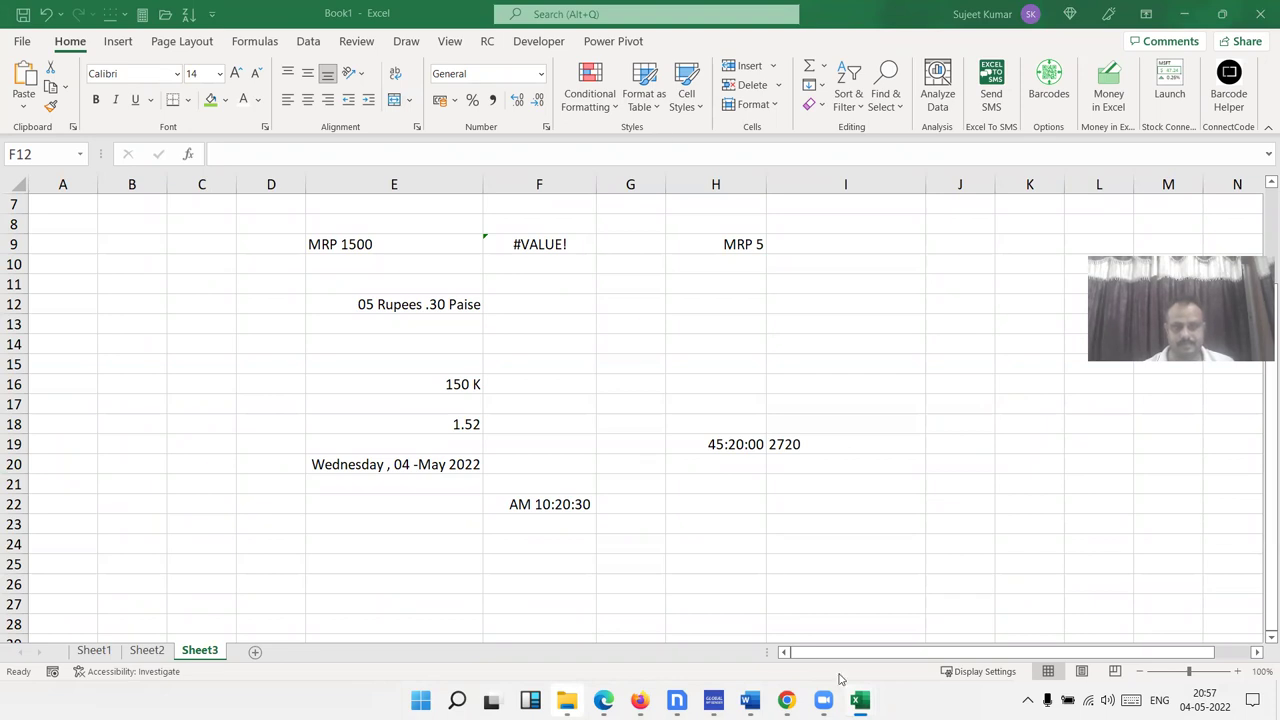
mouse_move(860, 700)
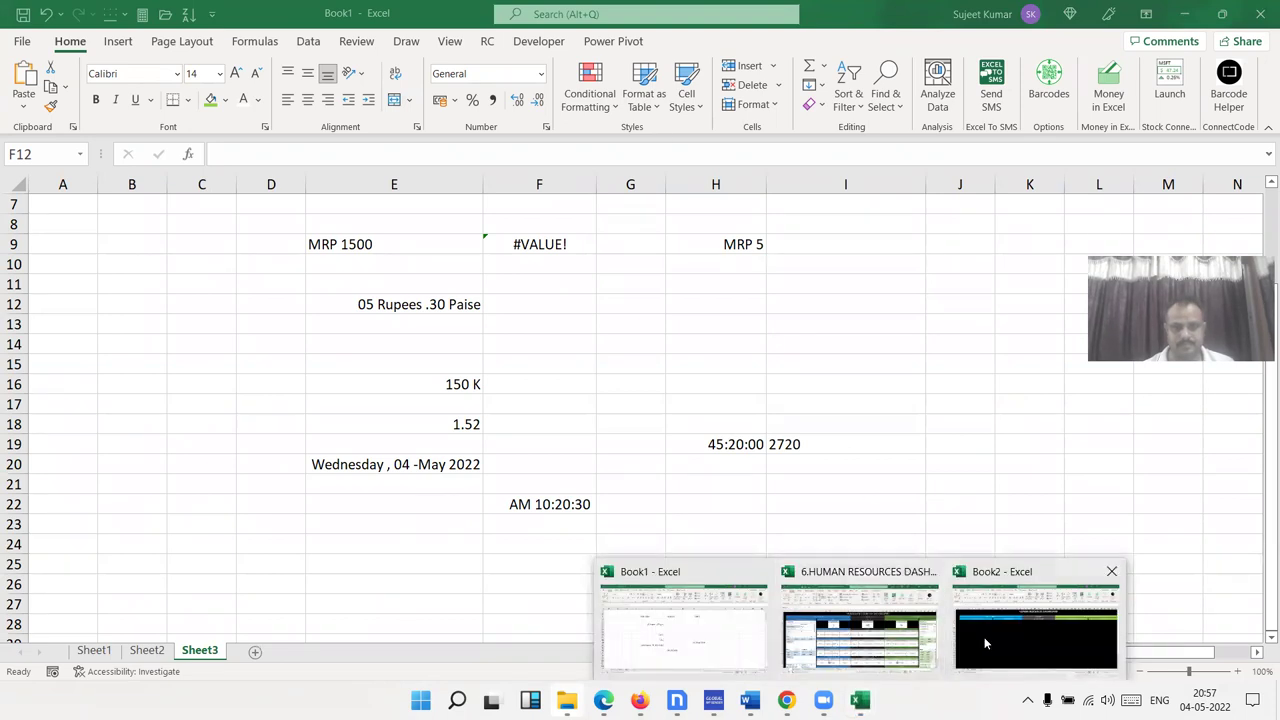
click(985, 643)
click(177, 311)
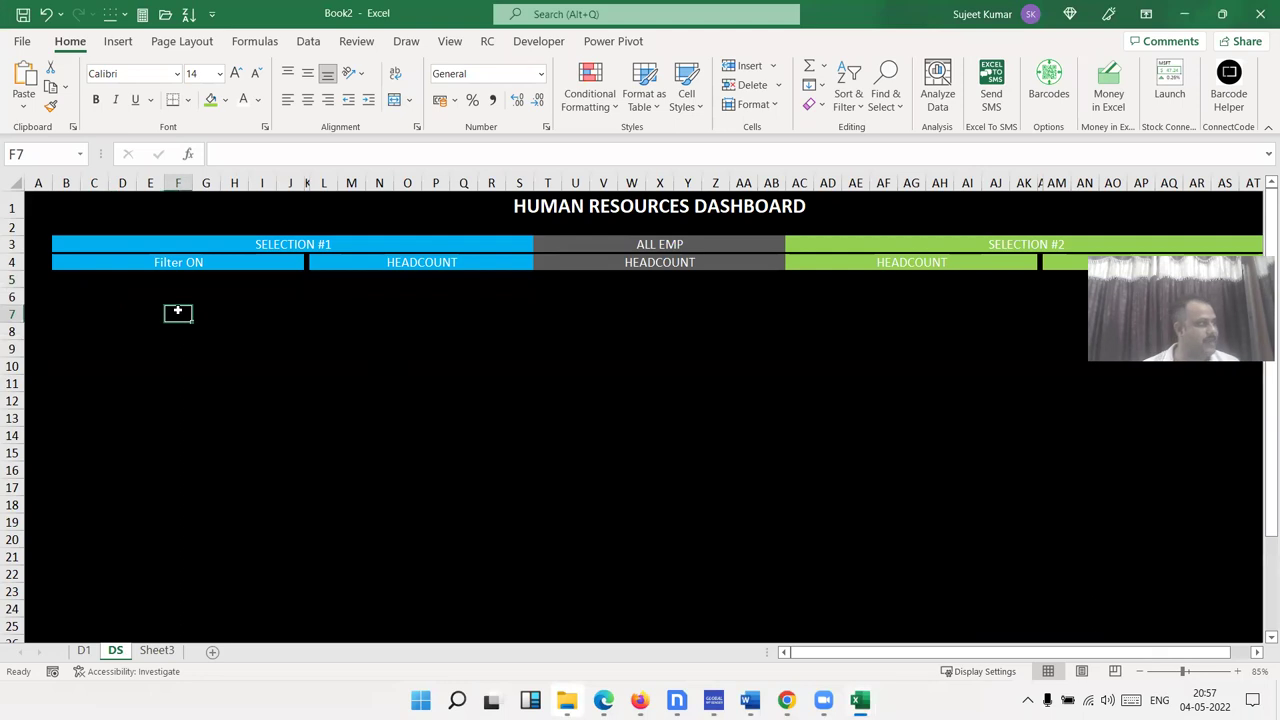
click(83, 281)
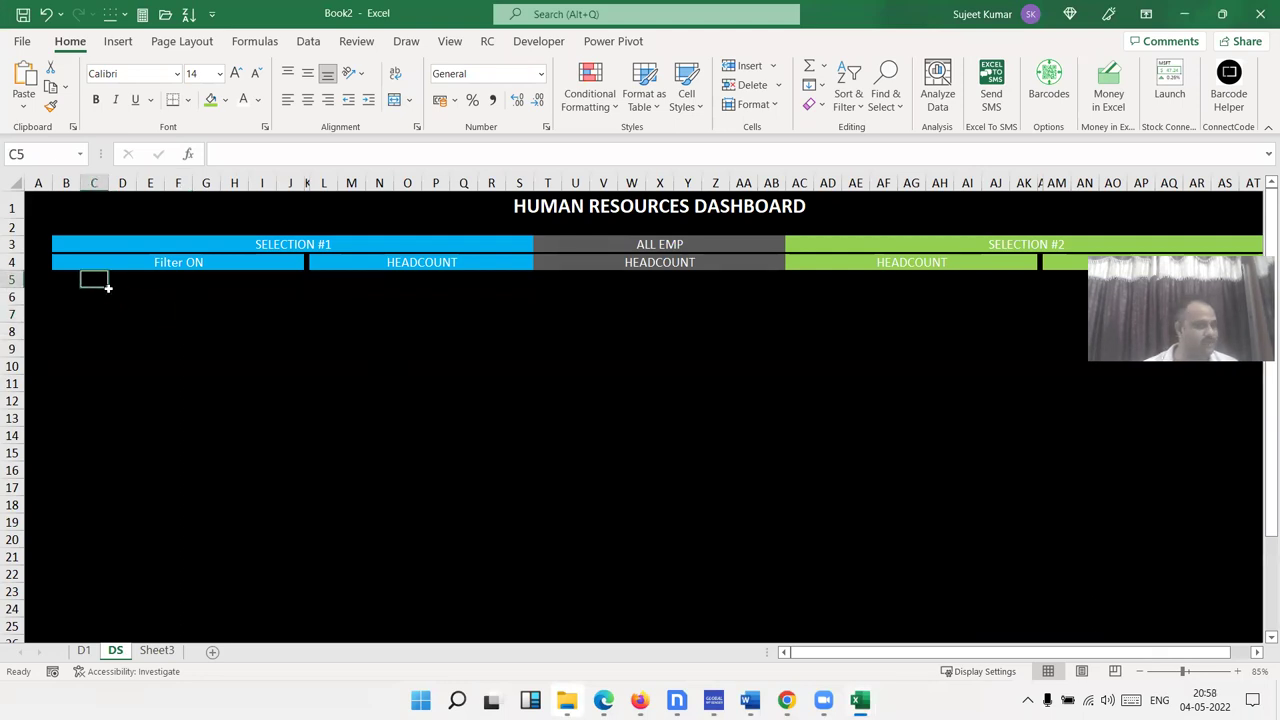
Merge N5:P5 under the SELECTION #1 HEADCOUNT bar into one centred, very light blue cell
drag(108, 287, 300, 405)
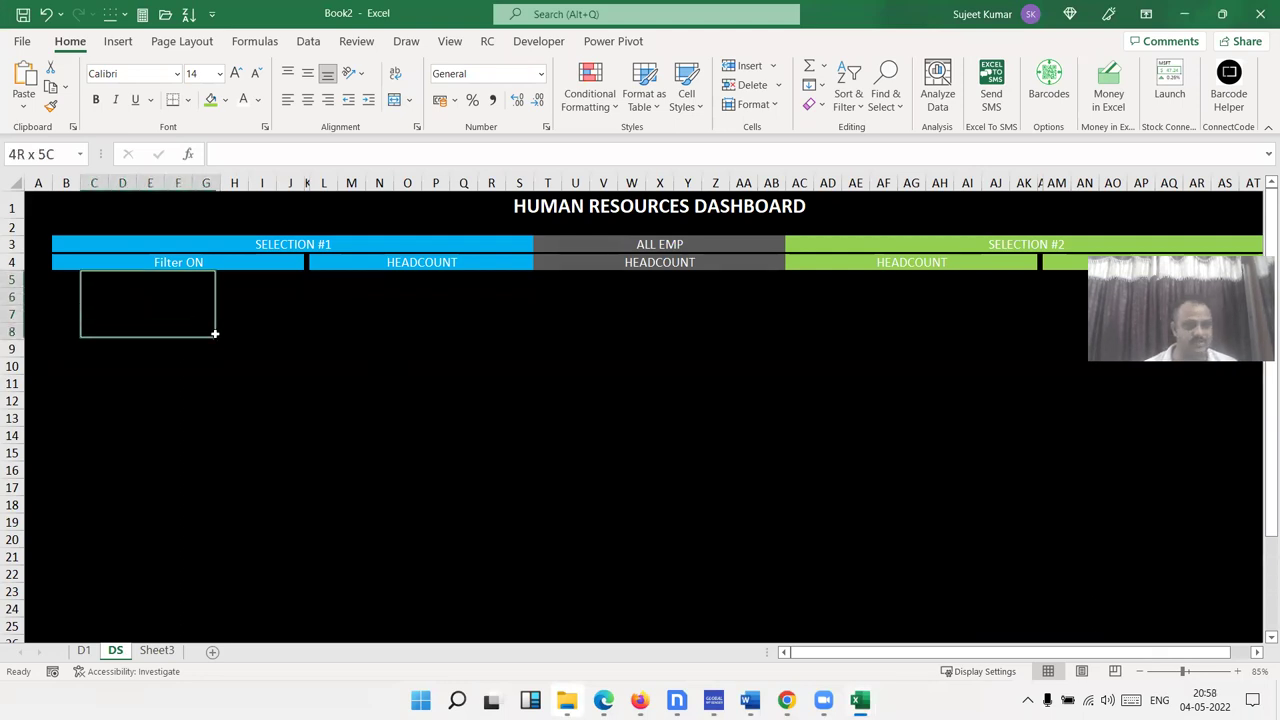
click(341, 281)
click(395, 294)
click(379, 286)
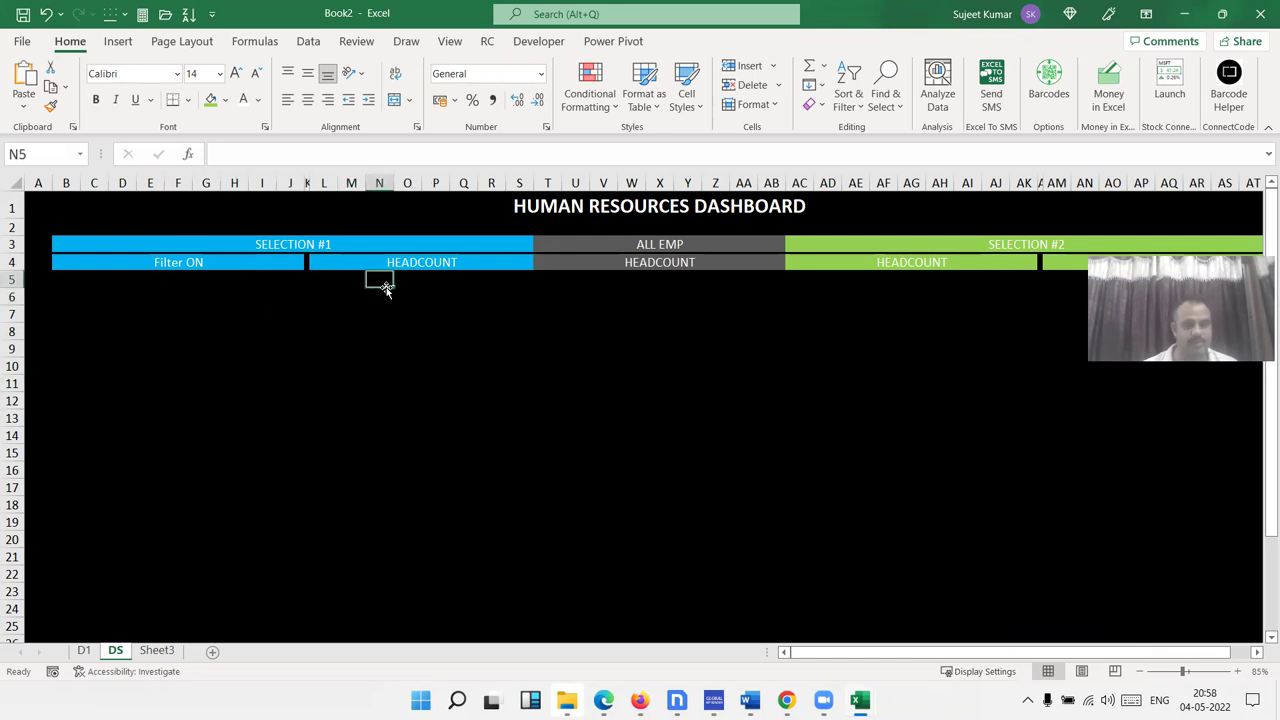
click(381, 298)
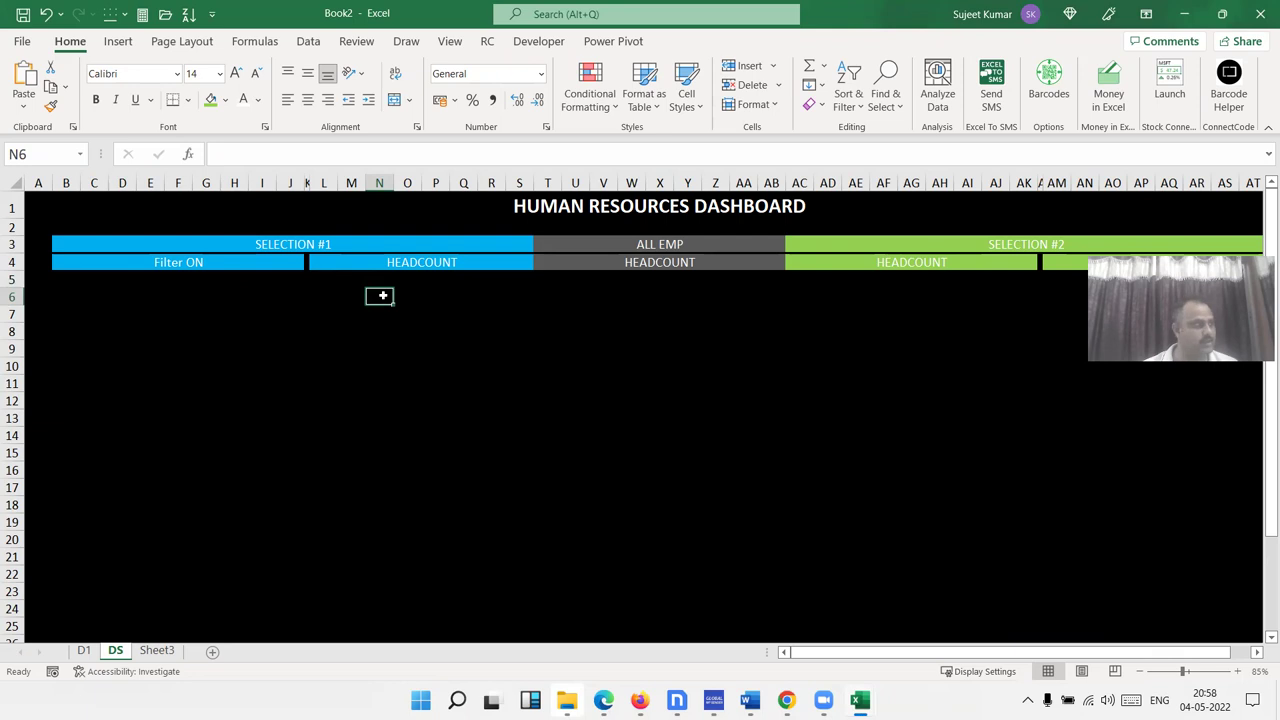
click(384, 274)
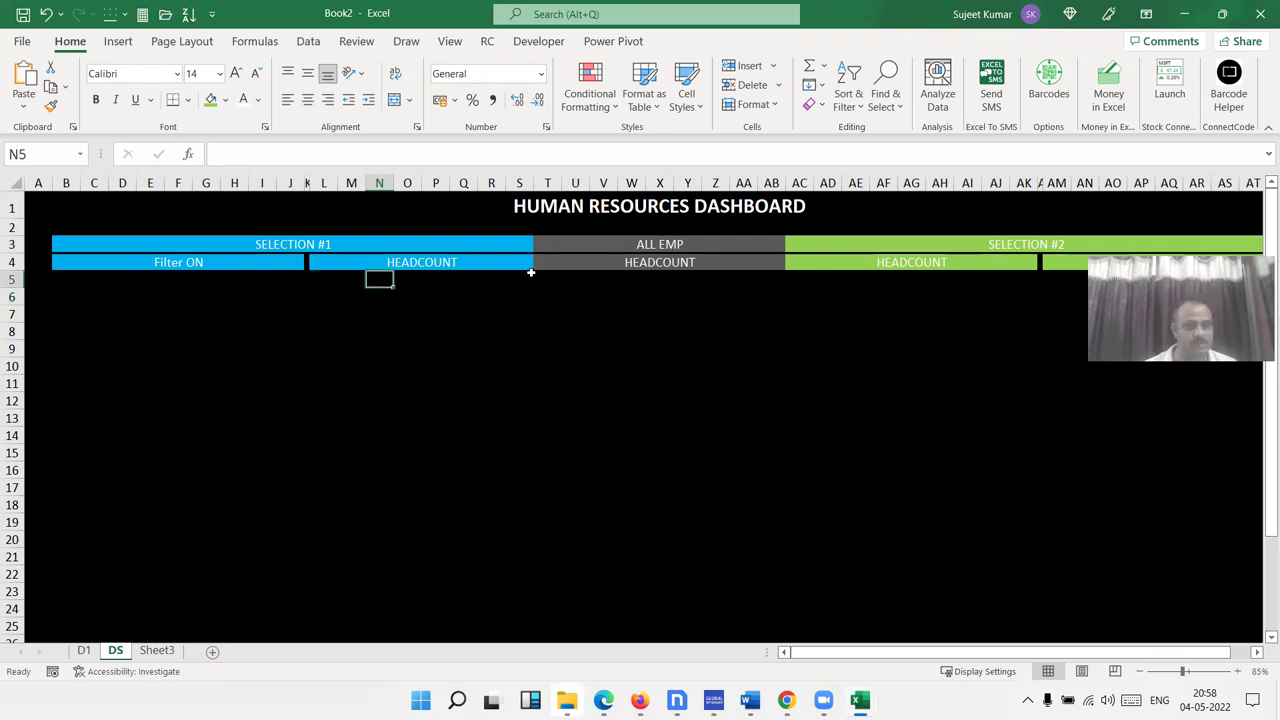
drag(386, 279, 460, 282)
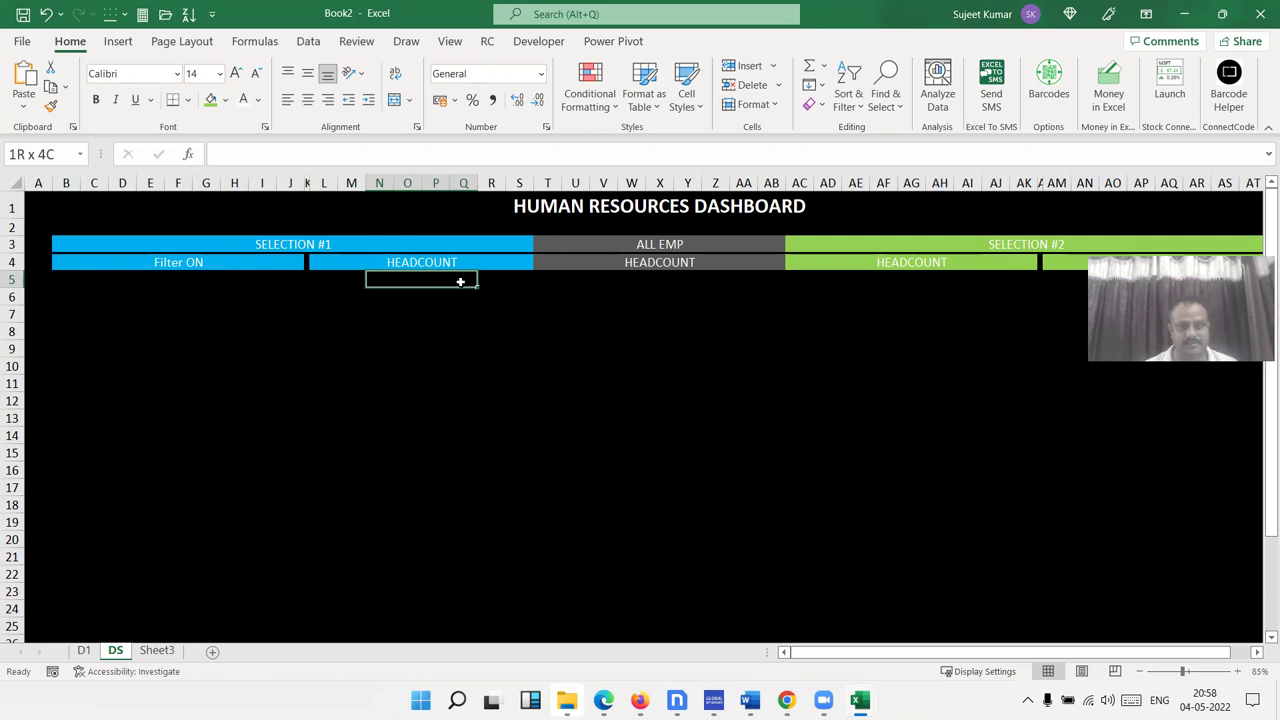
drag(449, 282, 445, 282)
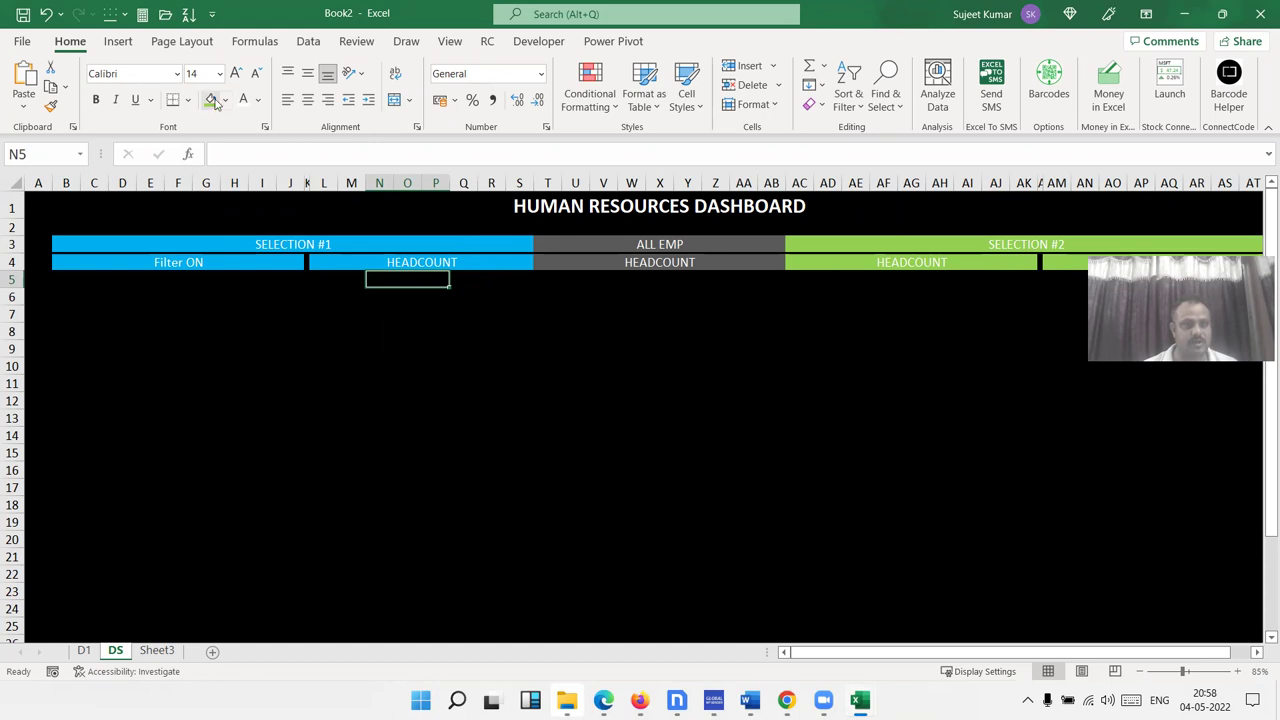
click(398, 104)
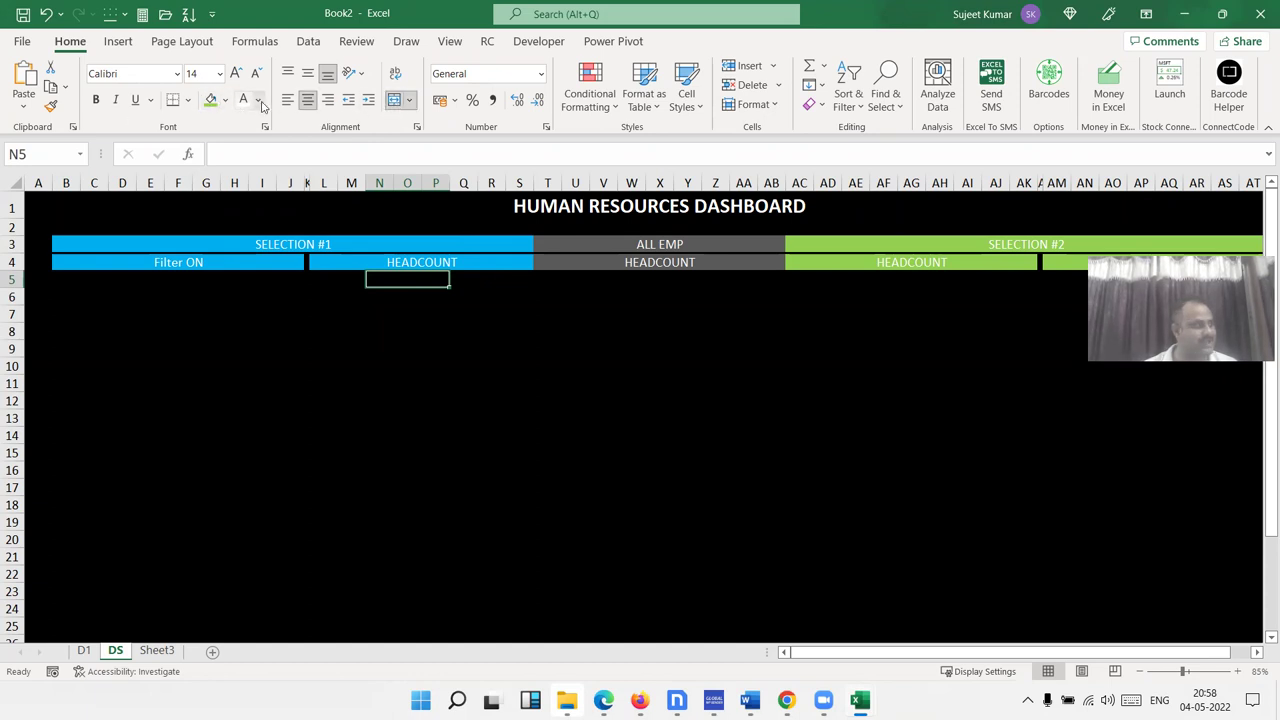
click(225, 100)
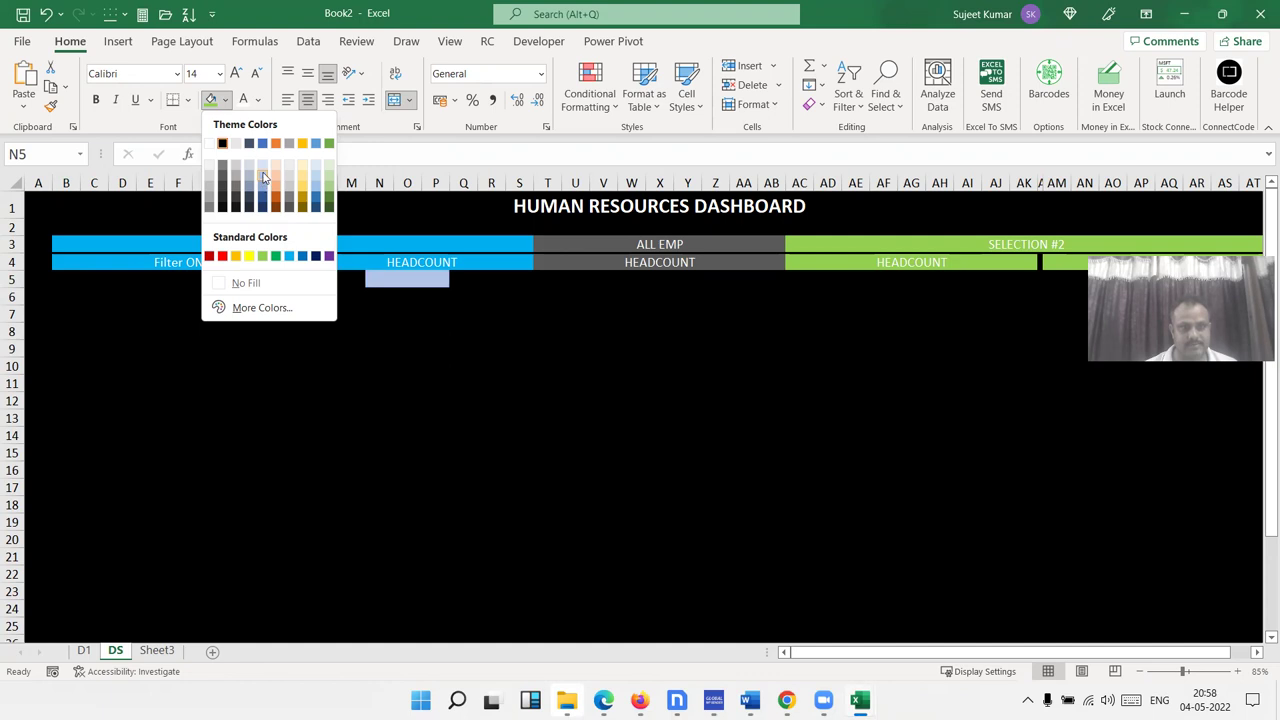
click(318, 163)
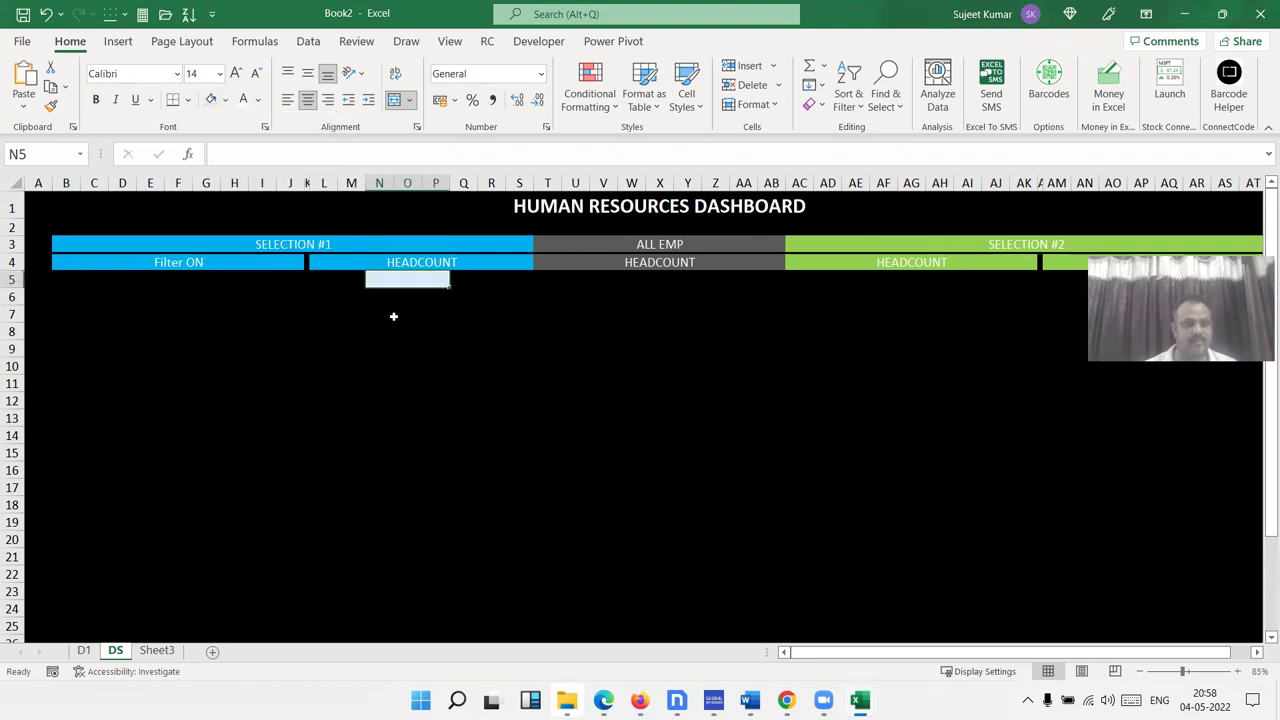
Enter the label '# EMPLOYEES' in the merged N5 cell
click(396, 326)
double_click(393, 282)
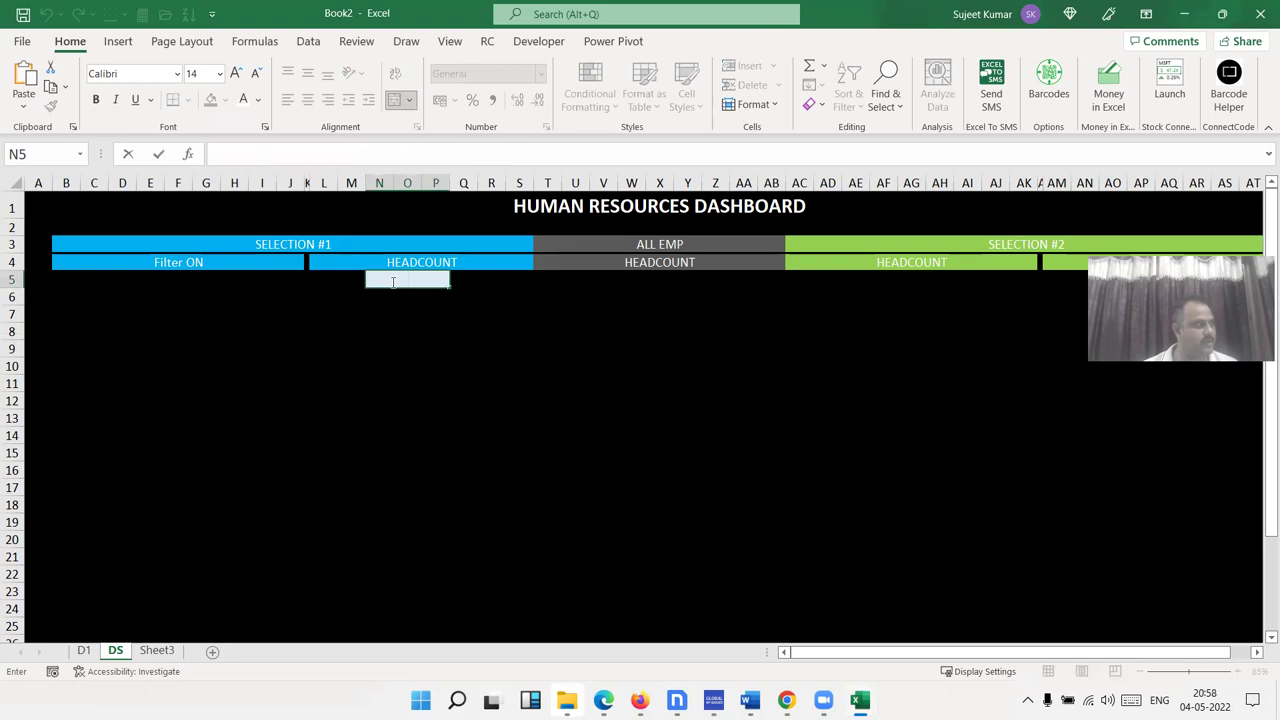
text(#)
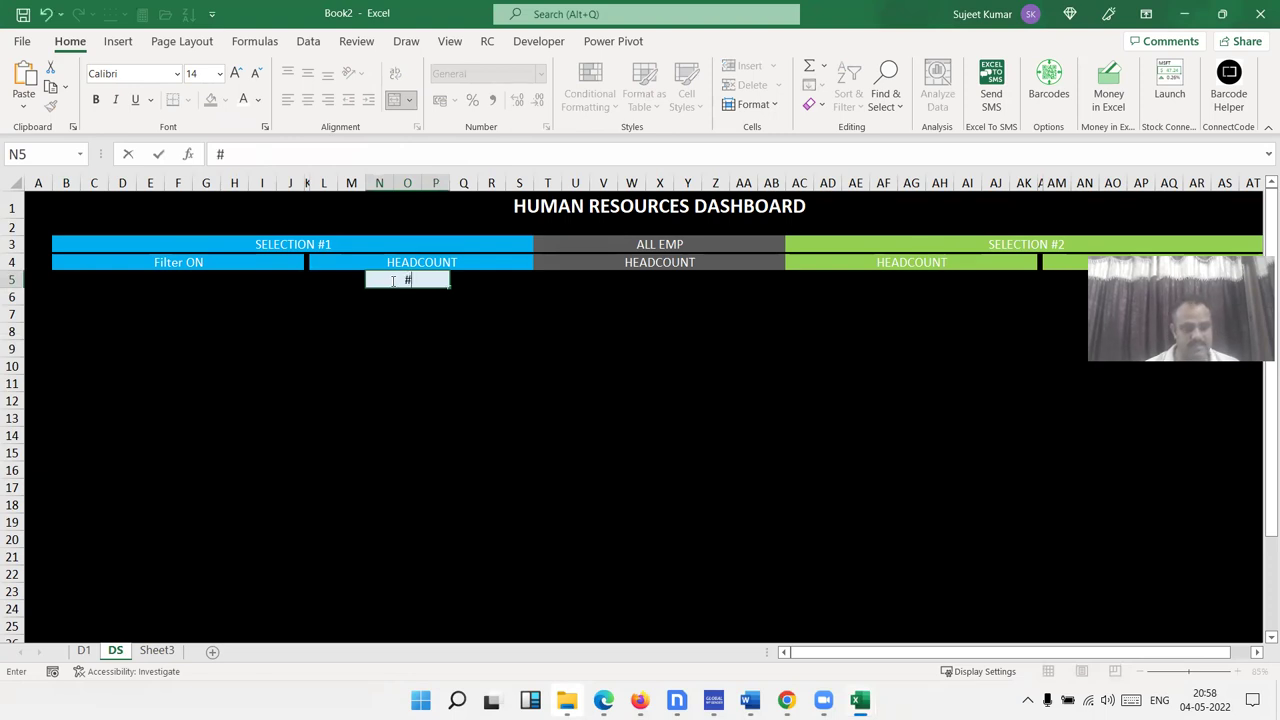
text( EMP)
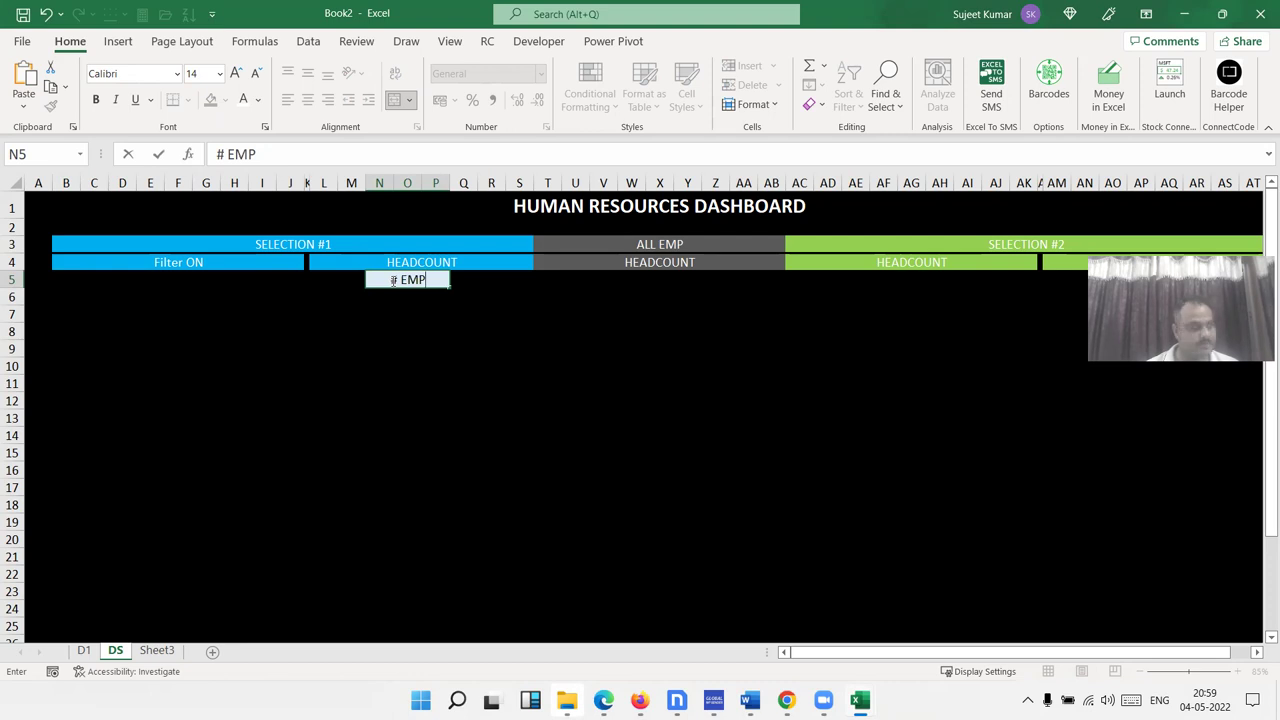
text(LO)
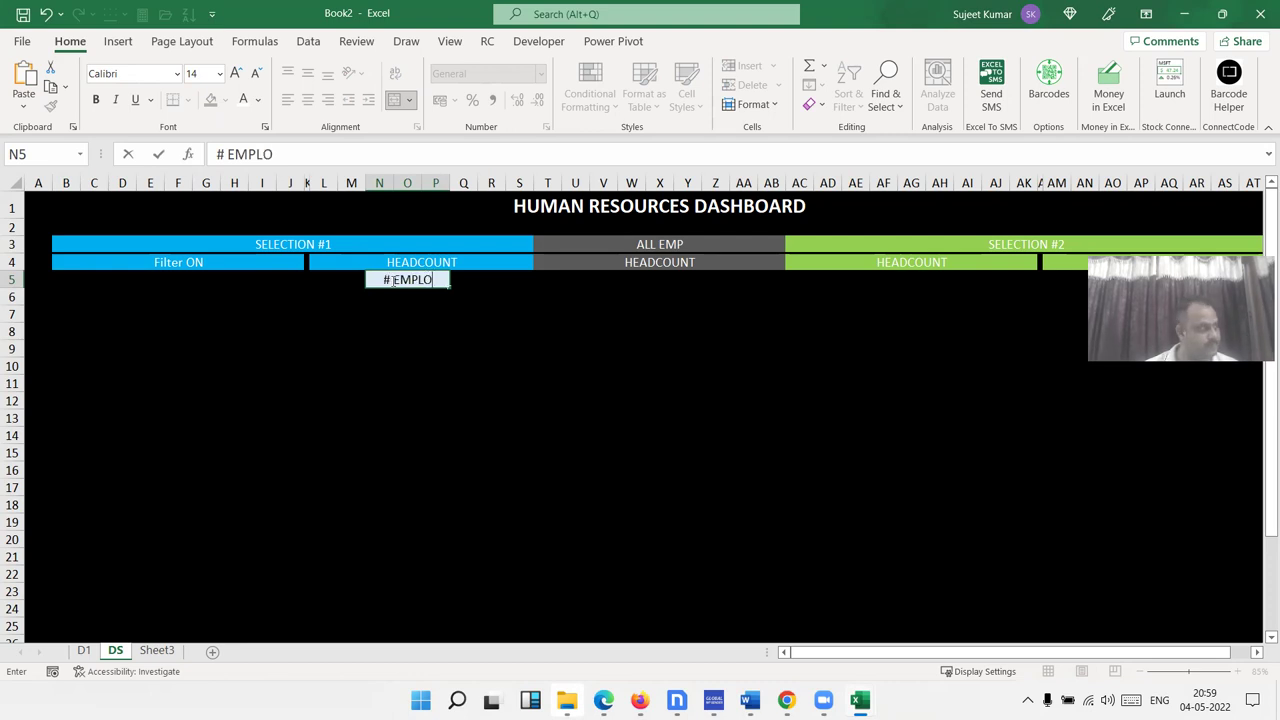
text(YEES)
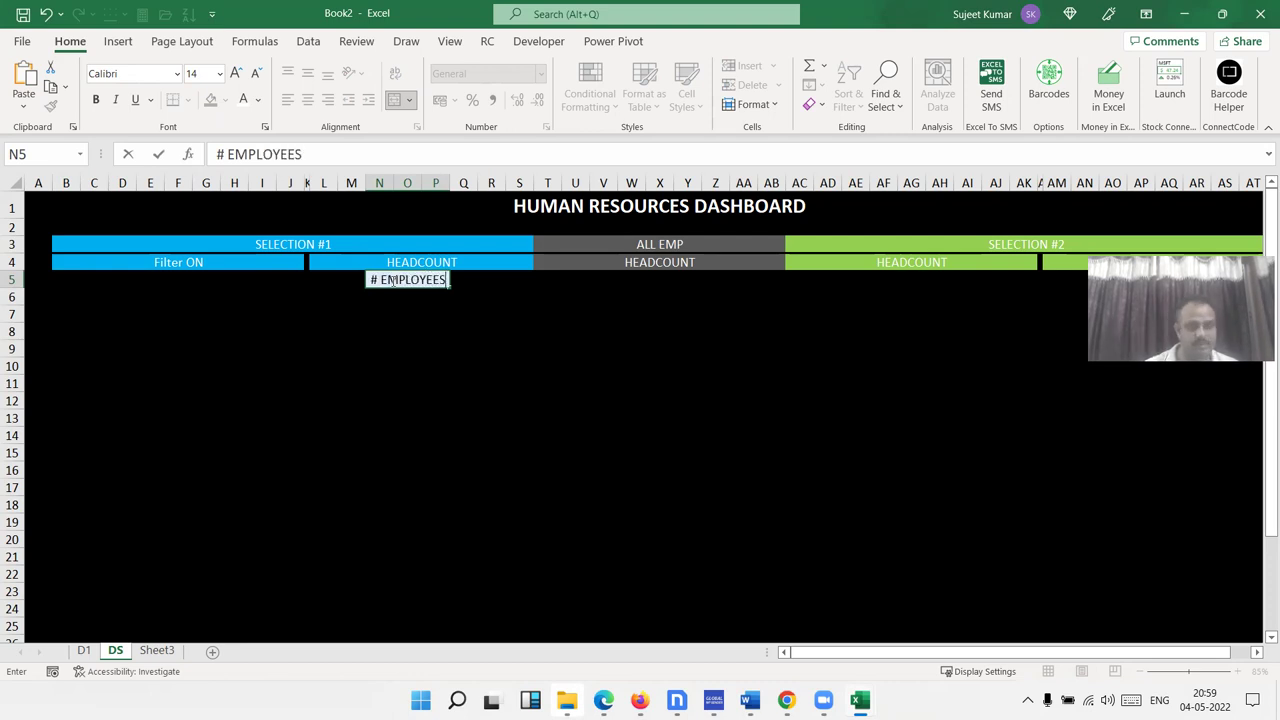
key(Return)
Copy the # EMPLOYEES label into W5 and AF5 under the ALL EMP and SELECTION #2 bars
click(390, 281)
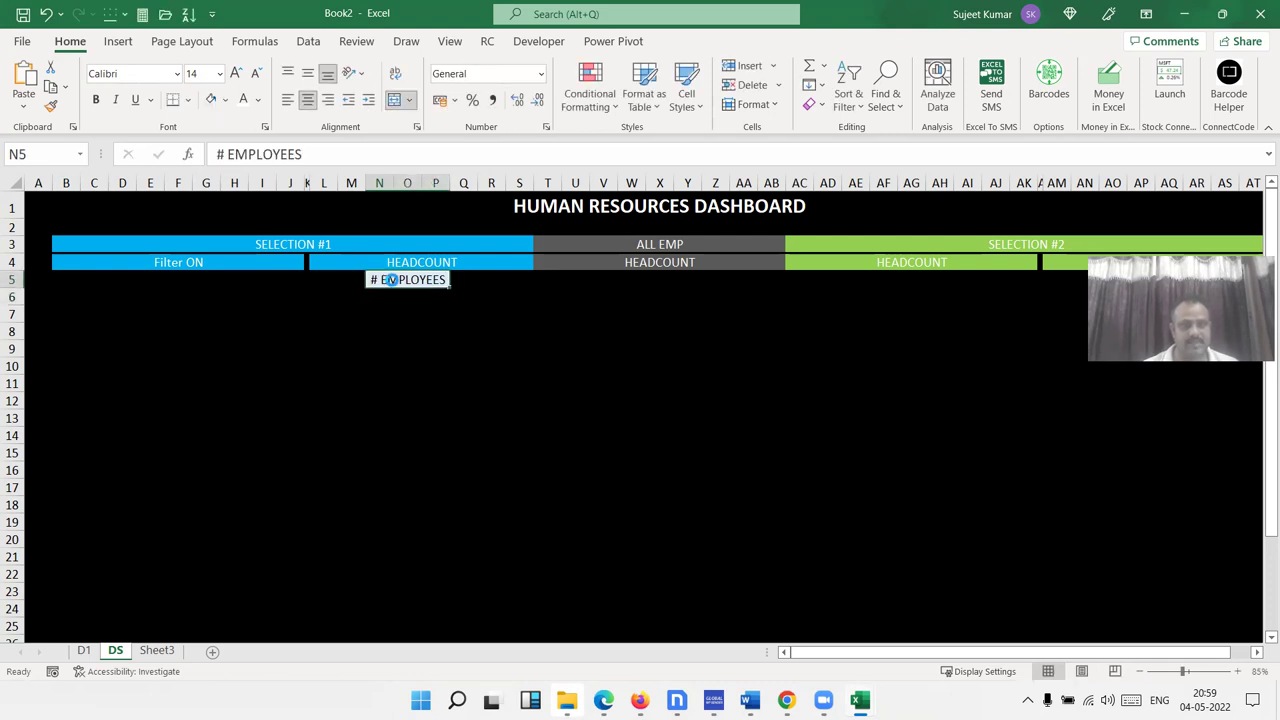
key(ctrl+c)
key(Right)
key(Right)
key(Right)
key(Right)
key(Right)
key(Right)
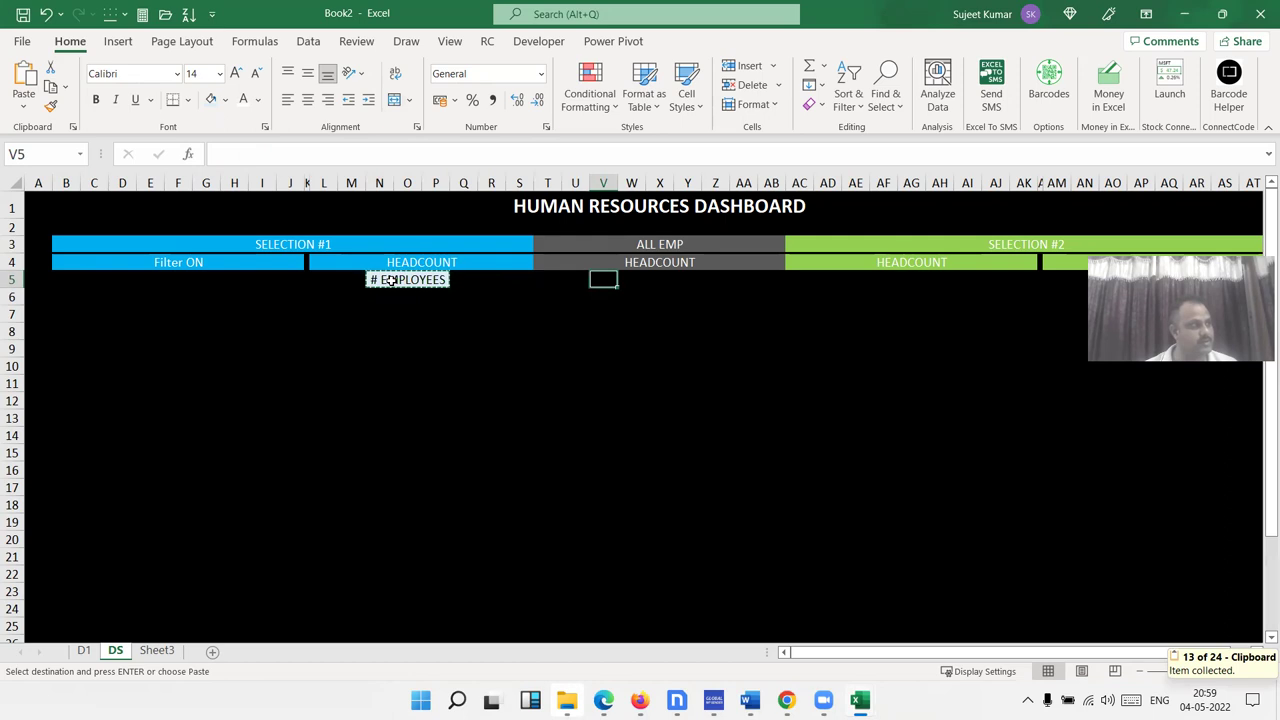
key(Right)
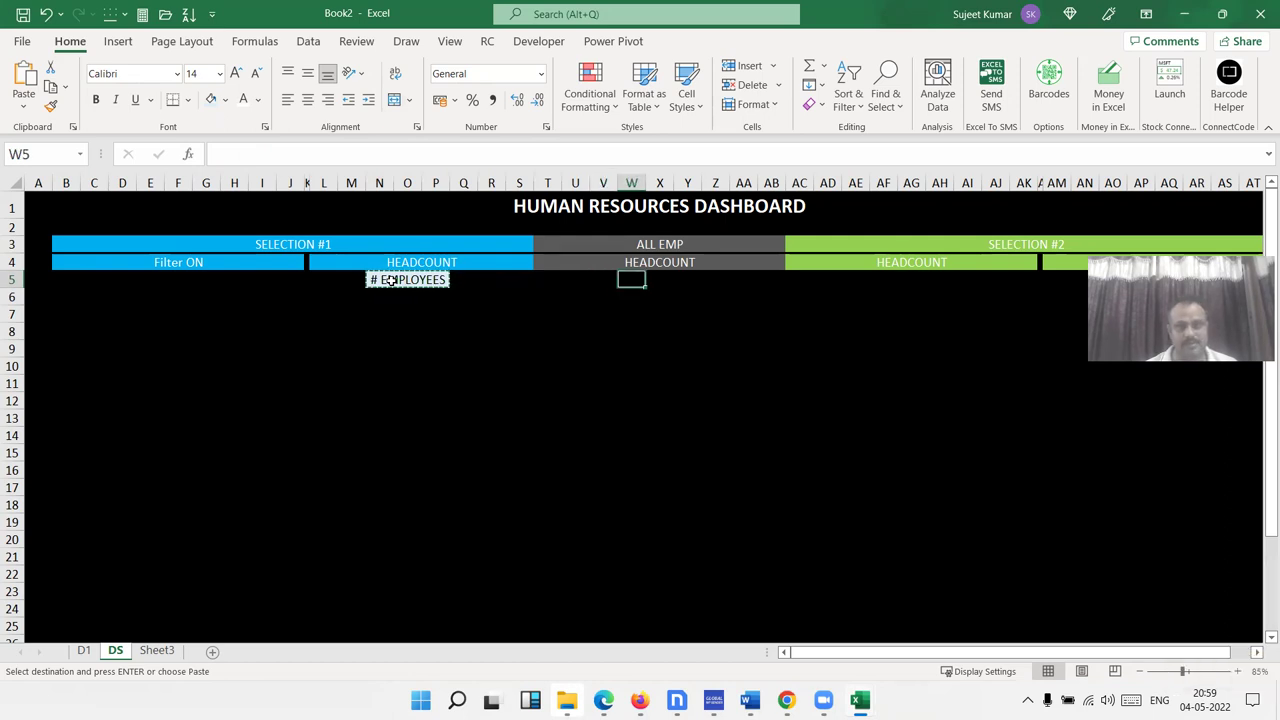
key(ctrl+v)
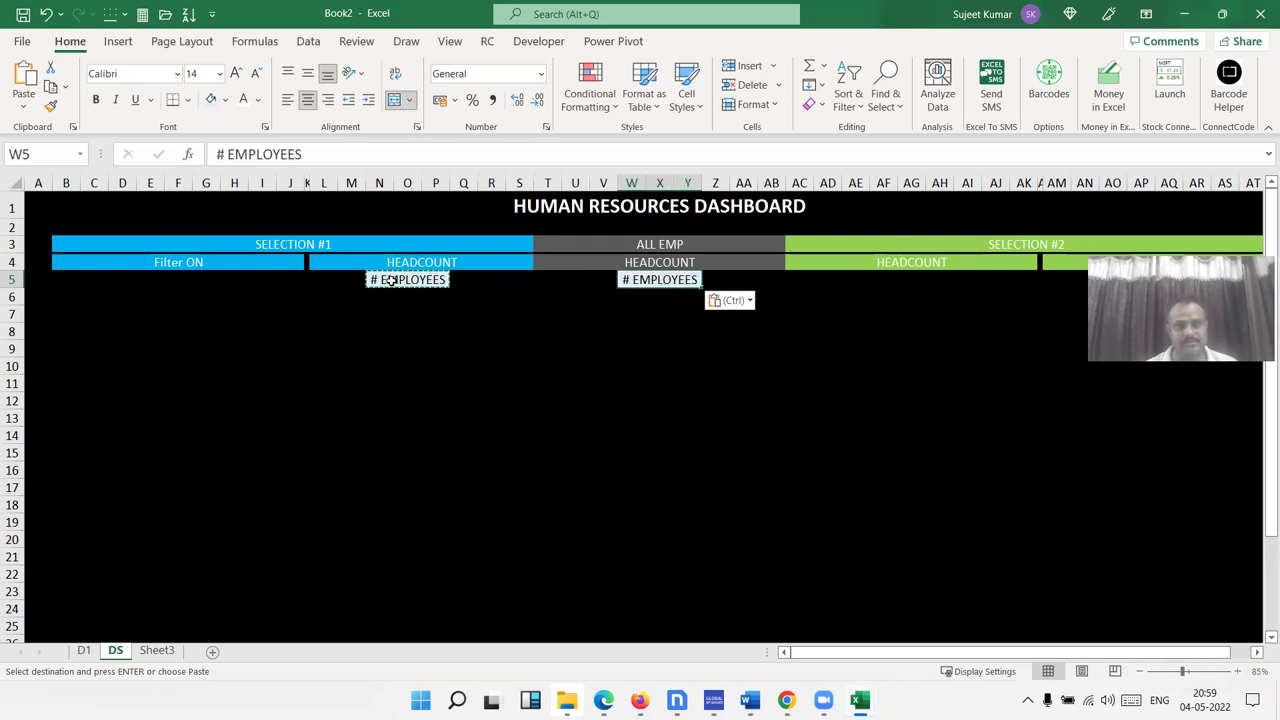
key(Right)
key(Right)
key(Right)
key(Right)
key(Right)
key(Right)
key(Right)
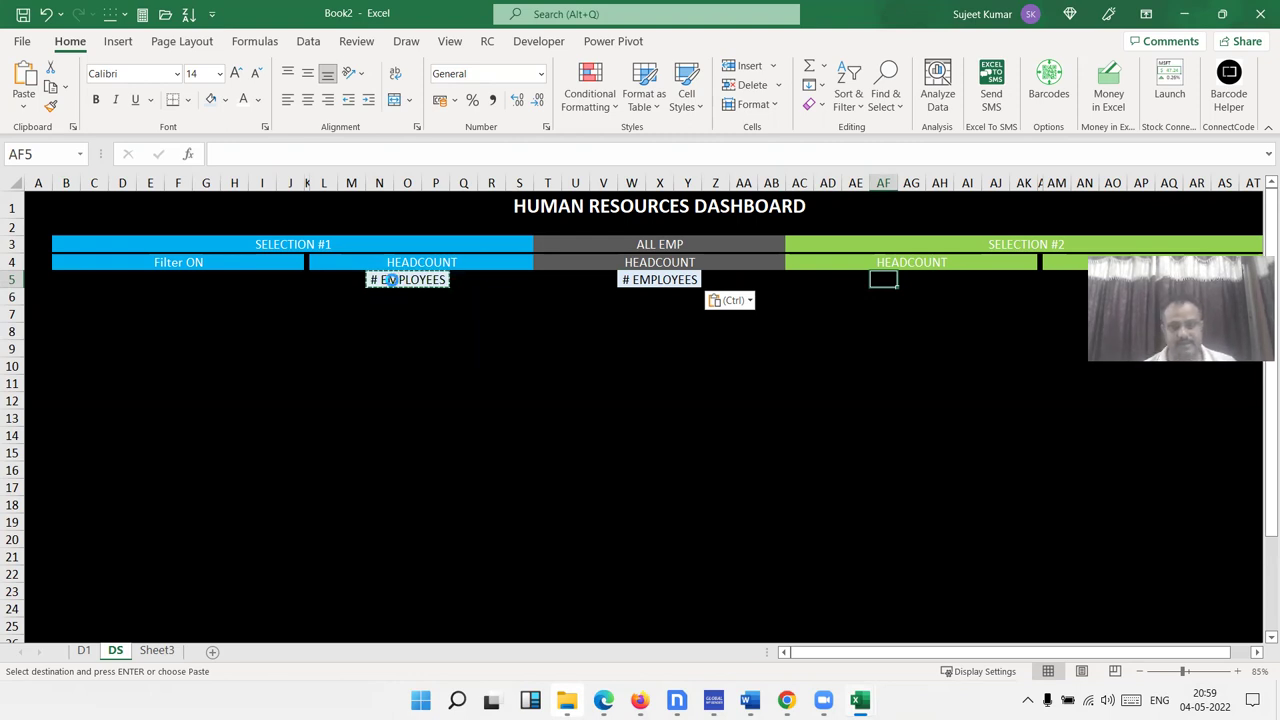
key(ctrl+v)
key(Escape)
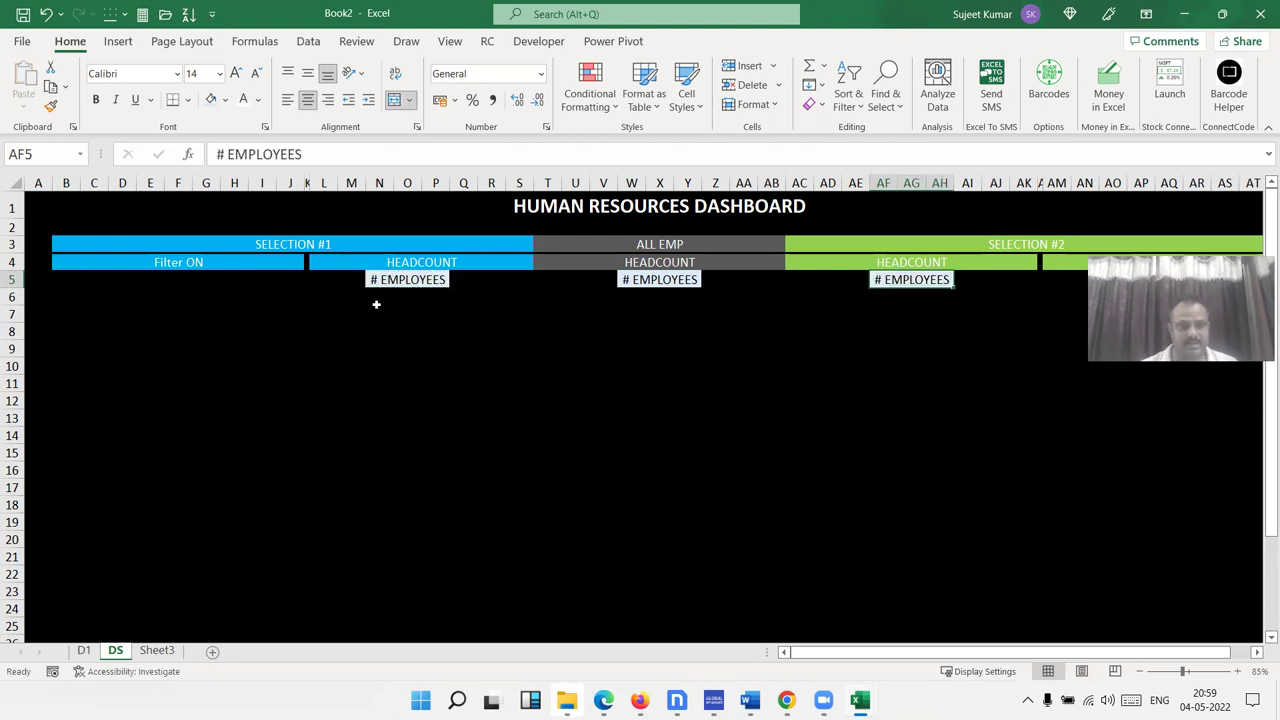
Fill N6:P8 white beneath the first # EMPLOYEES label
drag(376, 294, 440, 332)
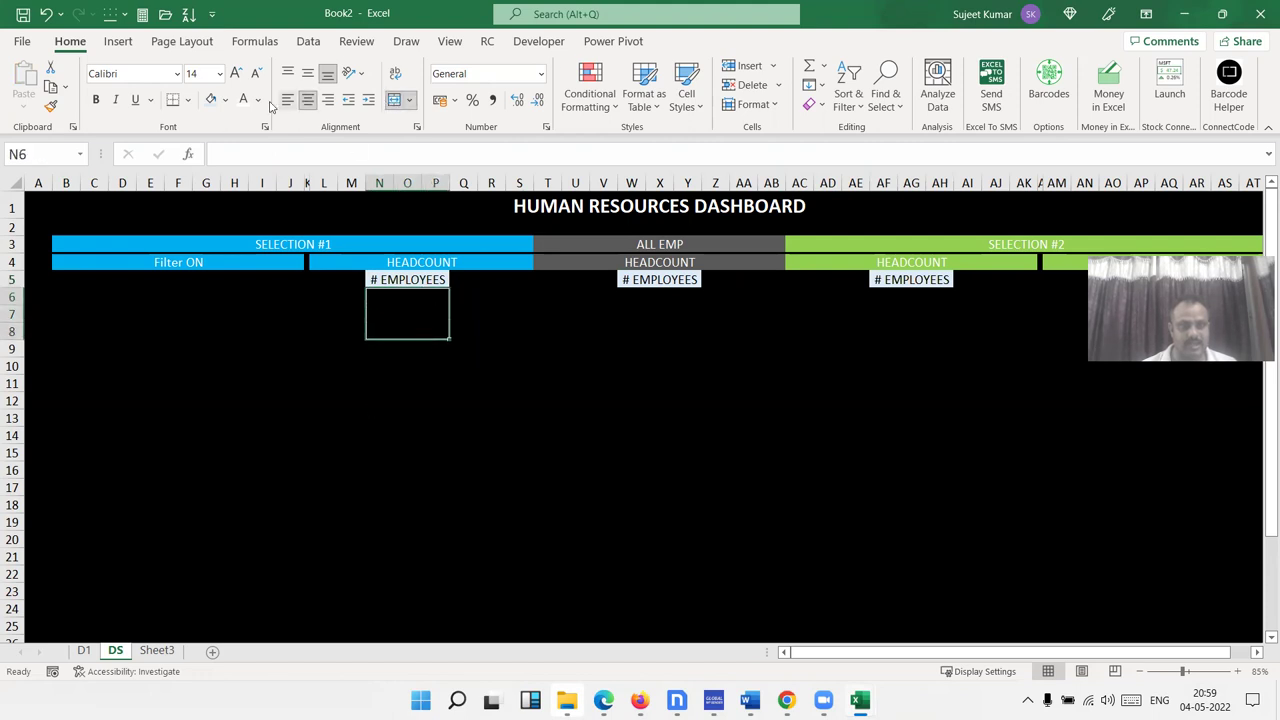
click(225, 103)
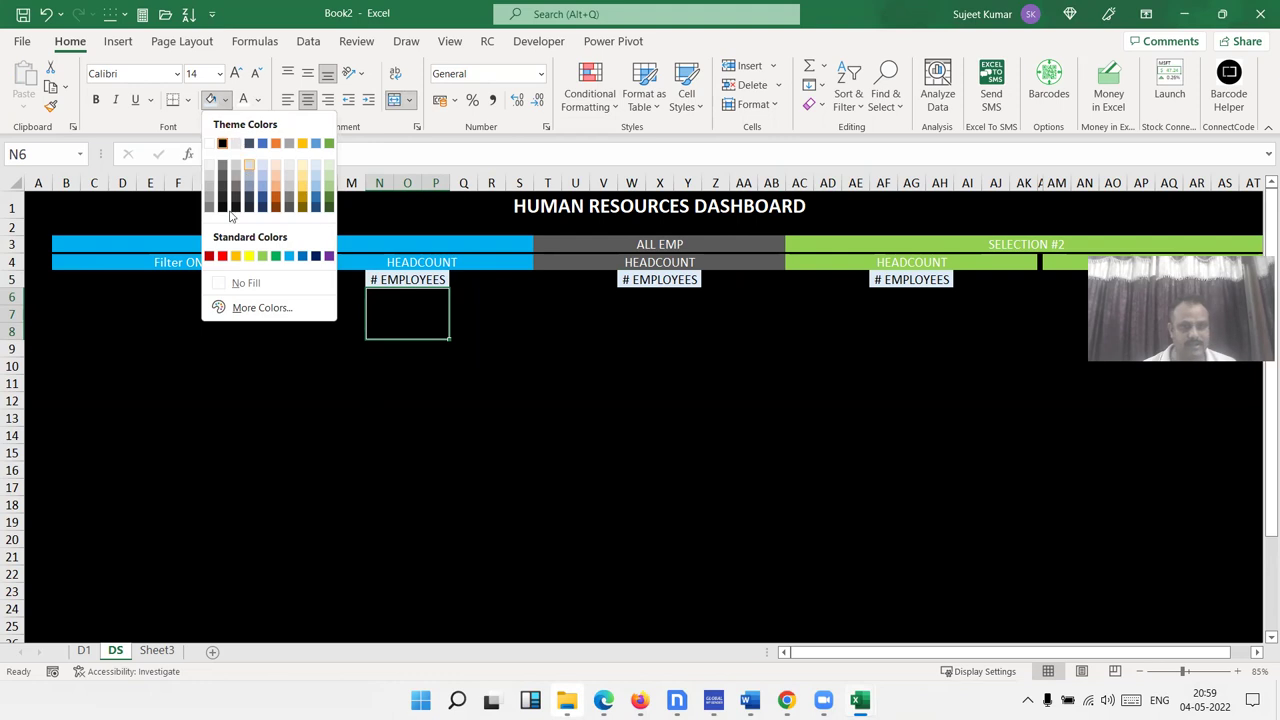
click(208, 144)
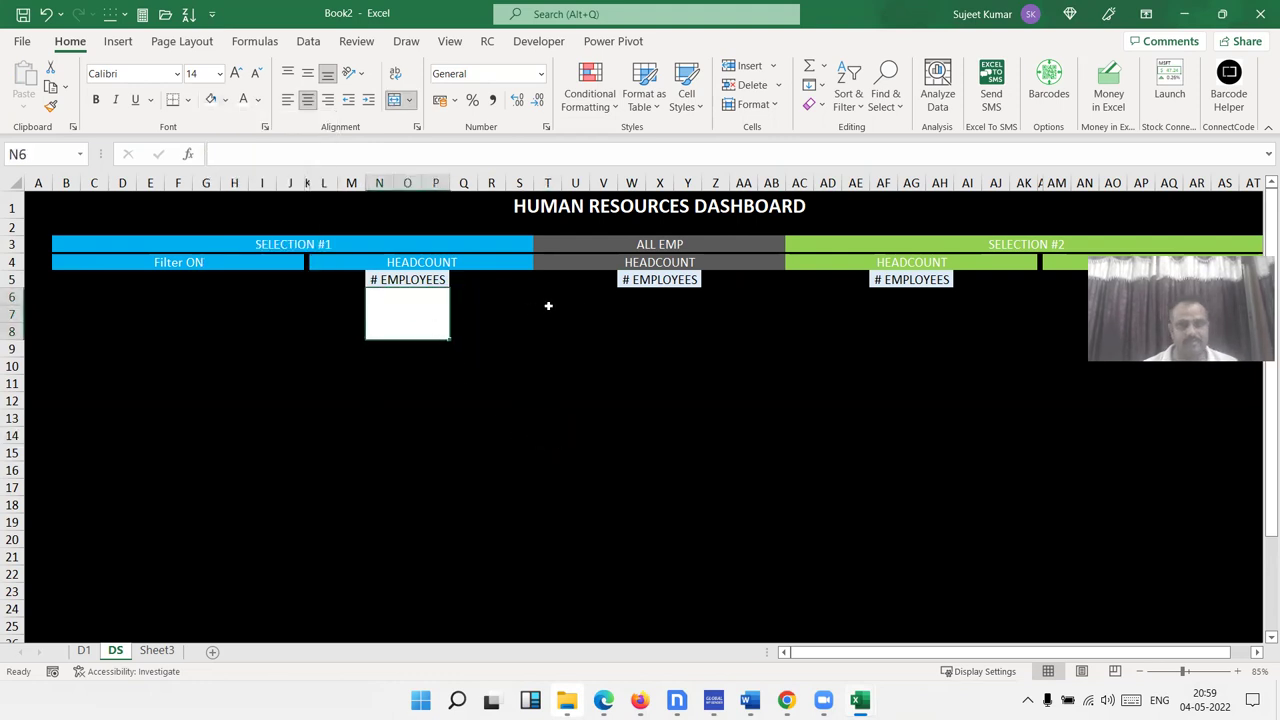
Merge W6:Y8 under the ALL EMP label into one white box
drag(622, 294, 650, 310)
drag(676, 334, 677, 335)
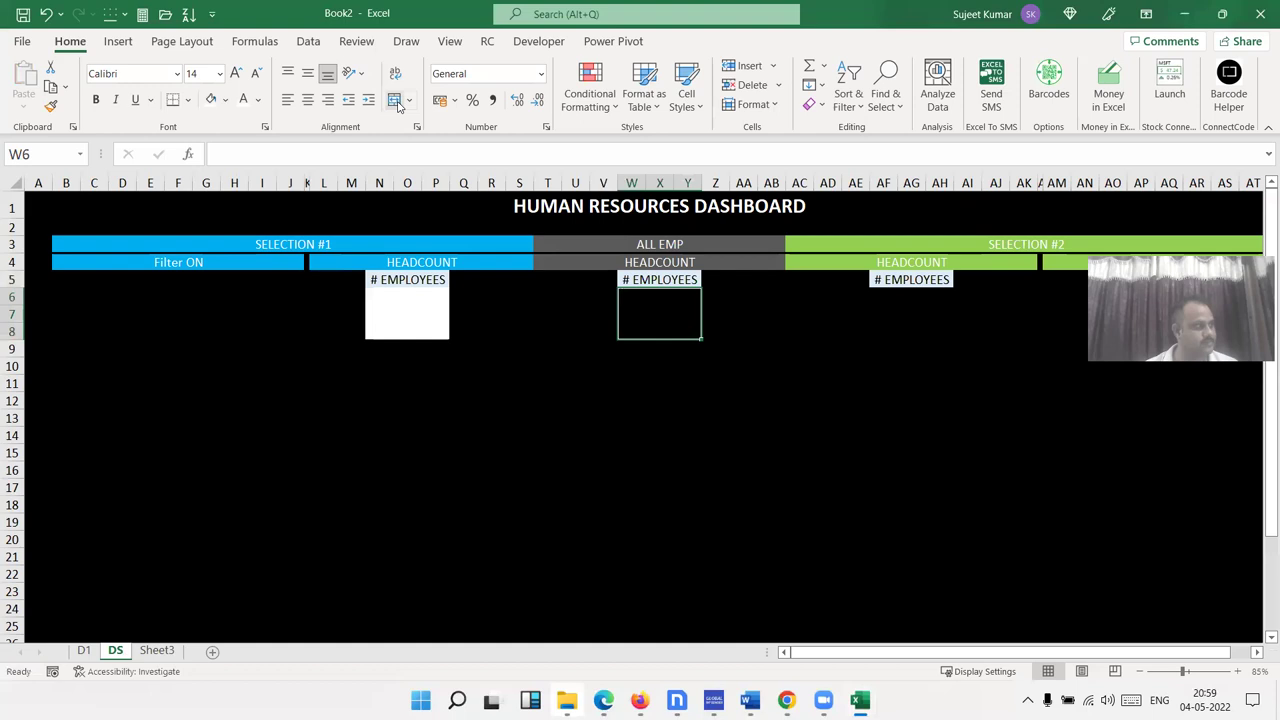
click(211, 99)
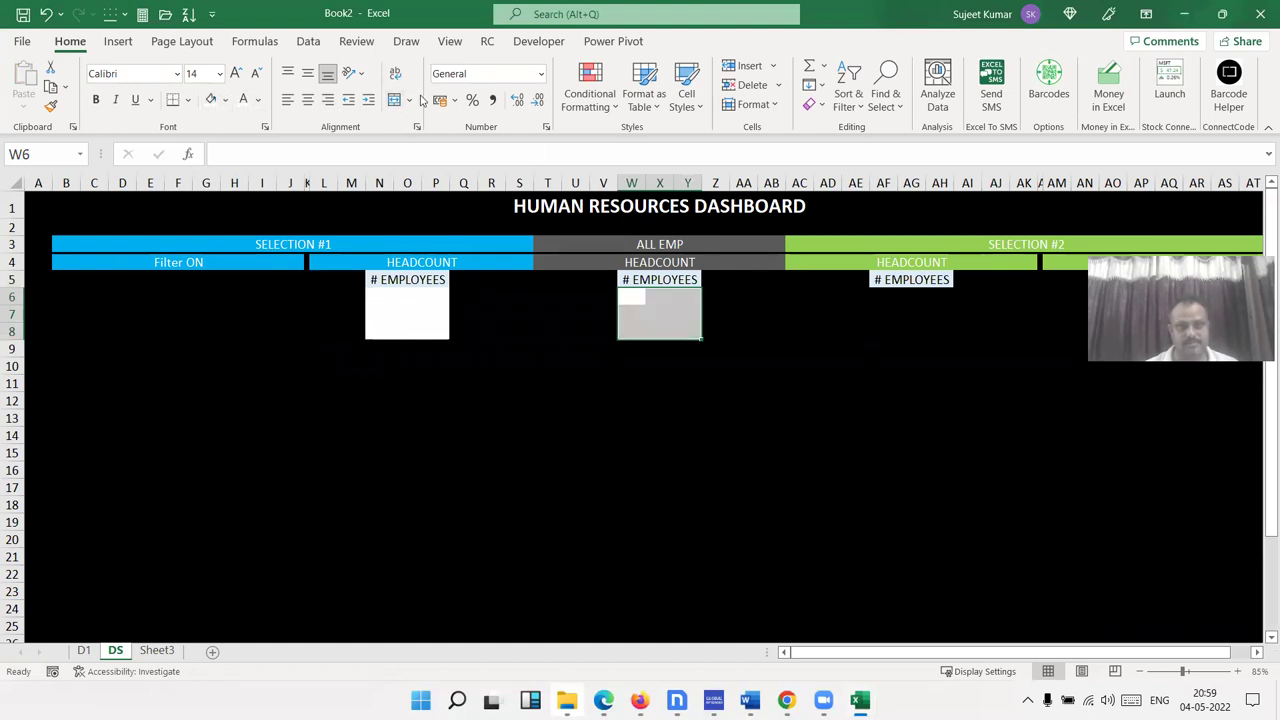
click(394, 99)
Merge AF6:AH8 under the SELECTION #2 label into one white box
click(886, 296)
drag(903, 306, 937, 325)
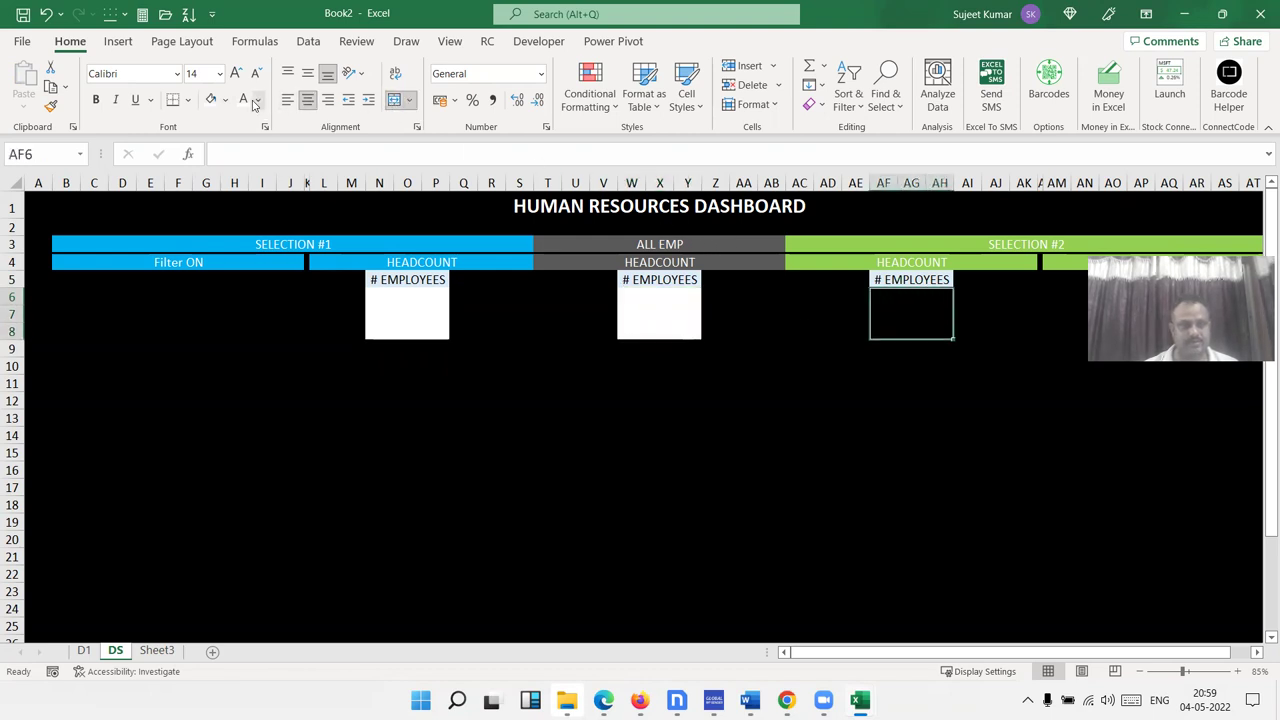
click(212, 100)
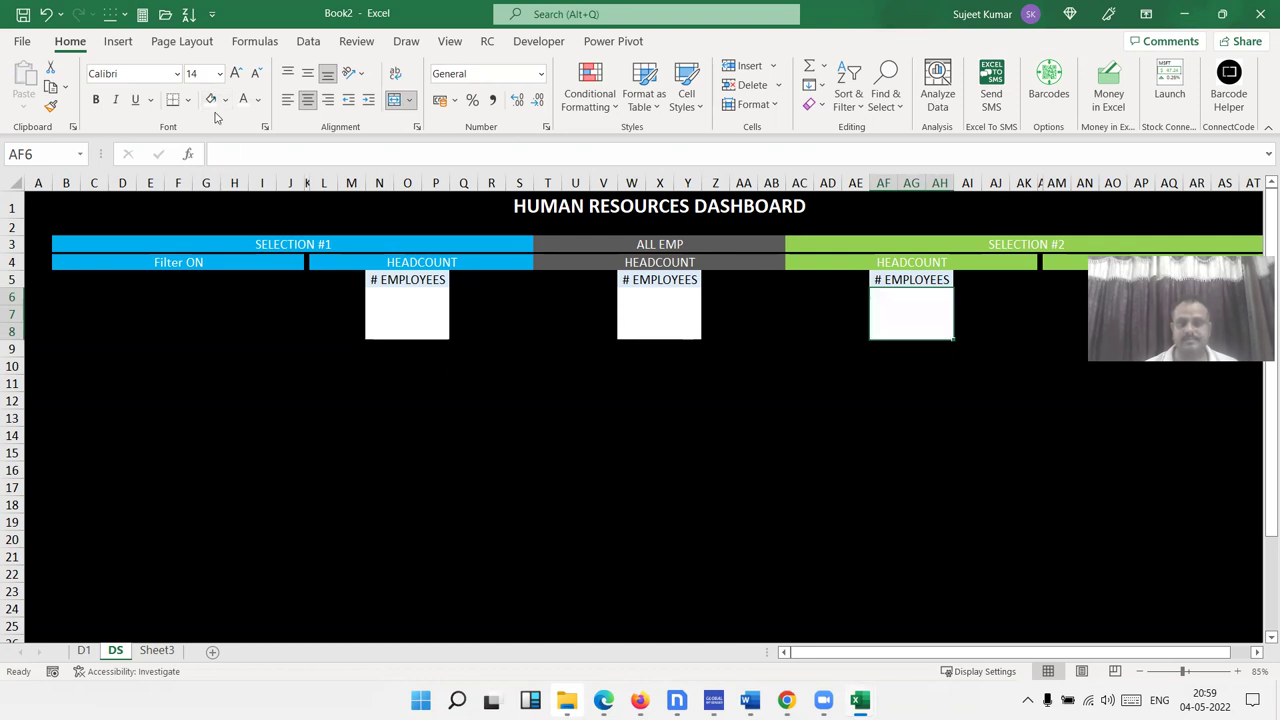
click(290, 298)
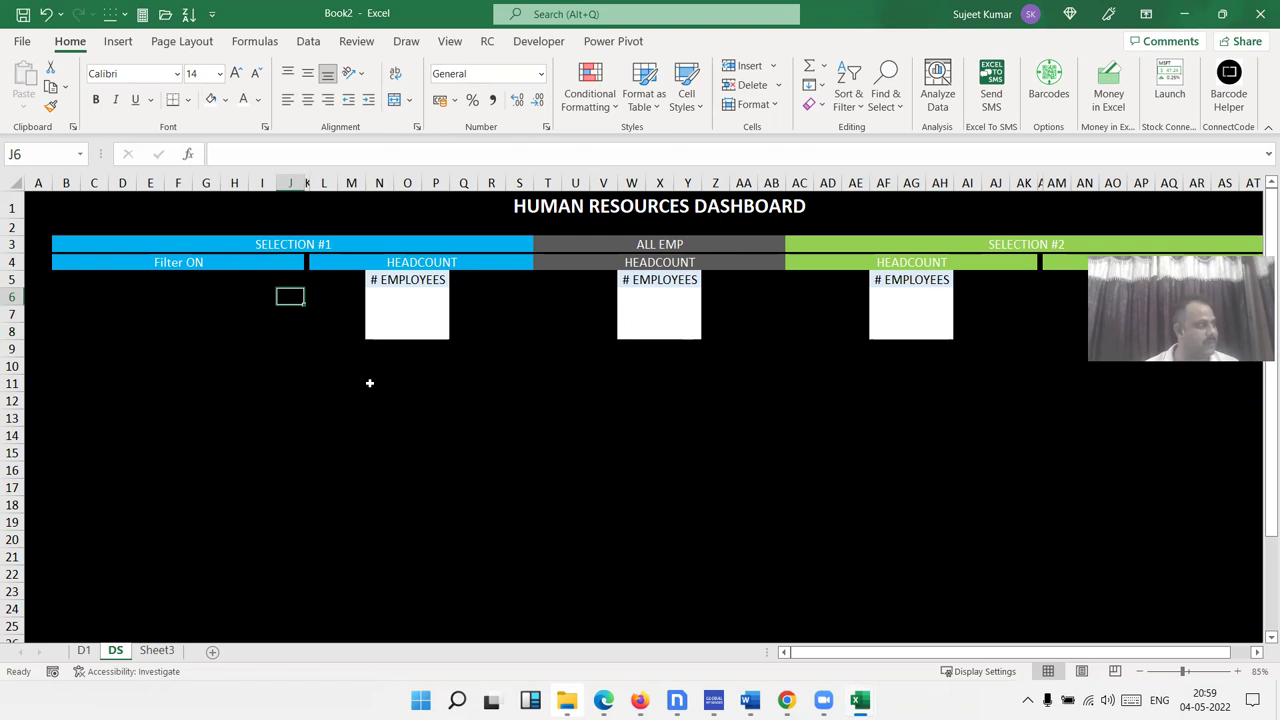
Copy the blue HEADCOUNT bar from L4 into L9
click(312, 265)
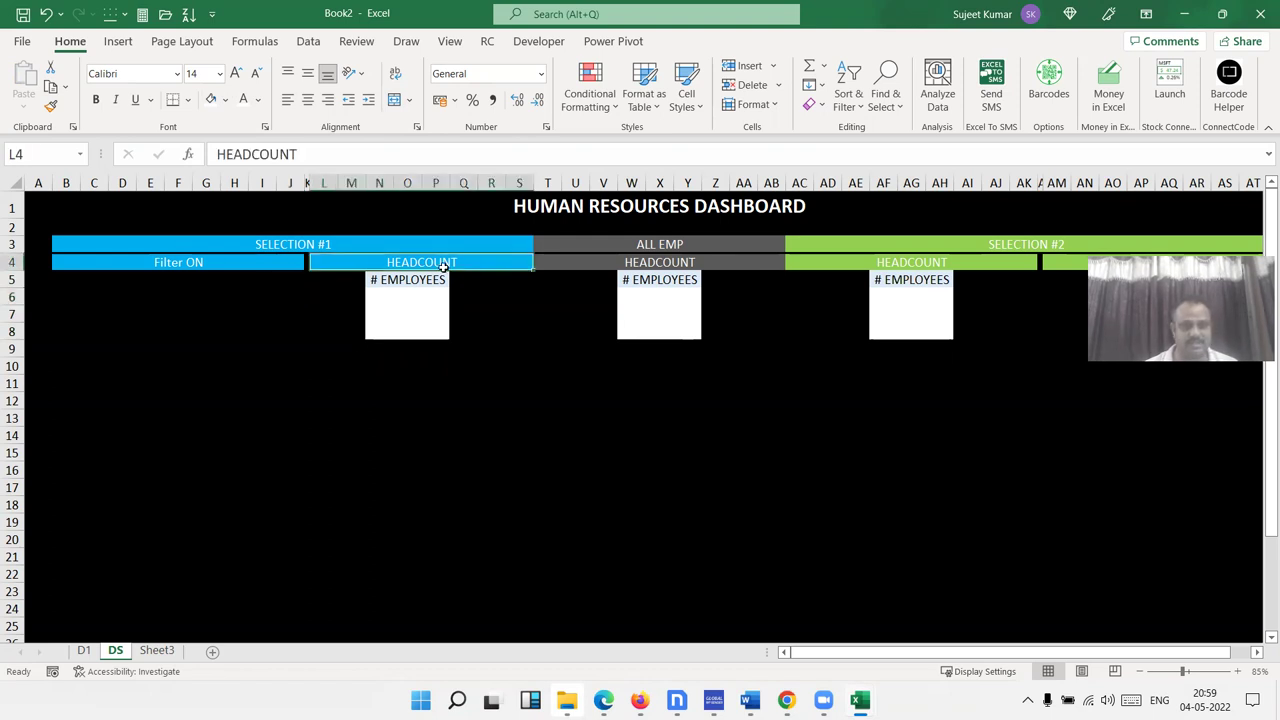
click(321, 378)
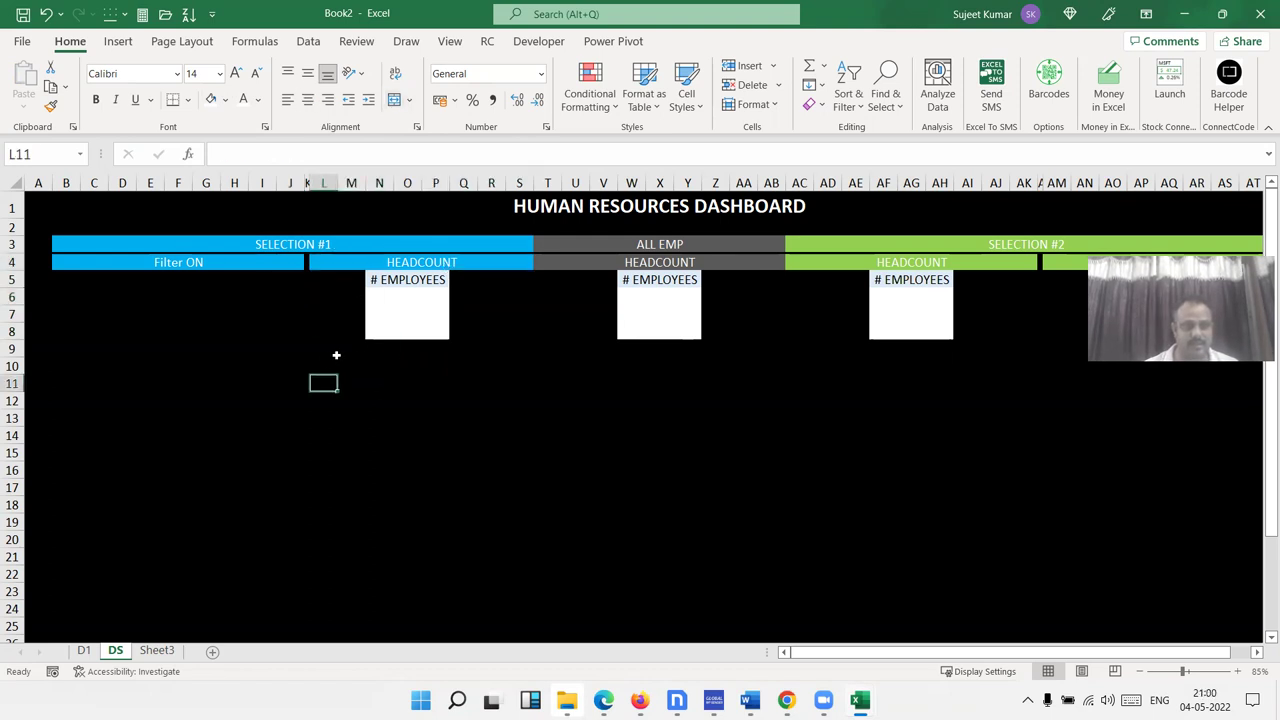
key(Up)
key(Up)
key(Up)
Copy the grey HEADCOUNT bar from T4 into T9 and AC9
key(Up)
key(Up)
key(Up)
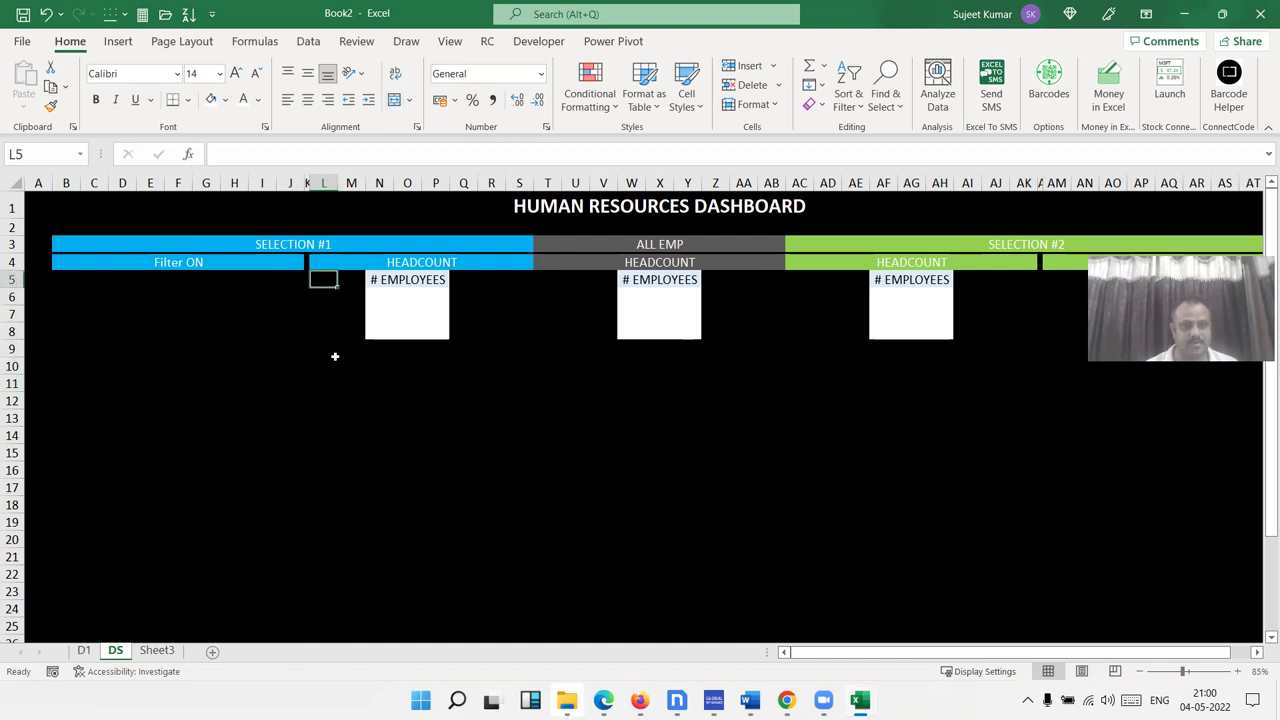
key(Up)
key(ctrl+c)
key(Down)
key(Down)
key(Down)
key(Down)
key(Down)
key(ctrl+v)
key(Right)
key(Right)
key(Up)
key(Up)
key(Up)
key(Up)
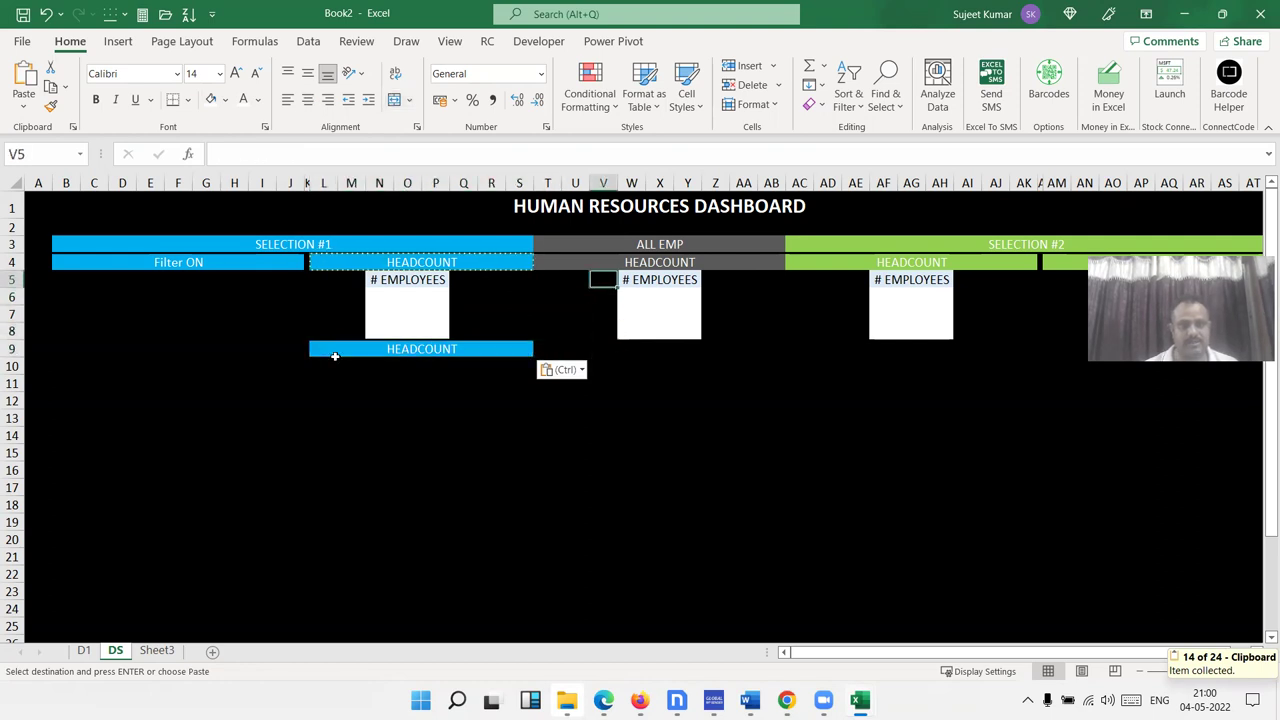
key(Up)
key(ctrl+c)
key(Down)
key(Down)
key(Down)
key(Down)
key(Down)
key(Left)
key(Left)
key(ctrl+v)
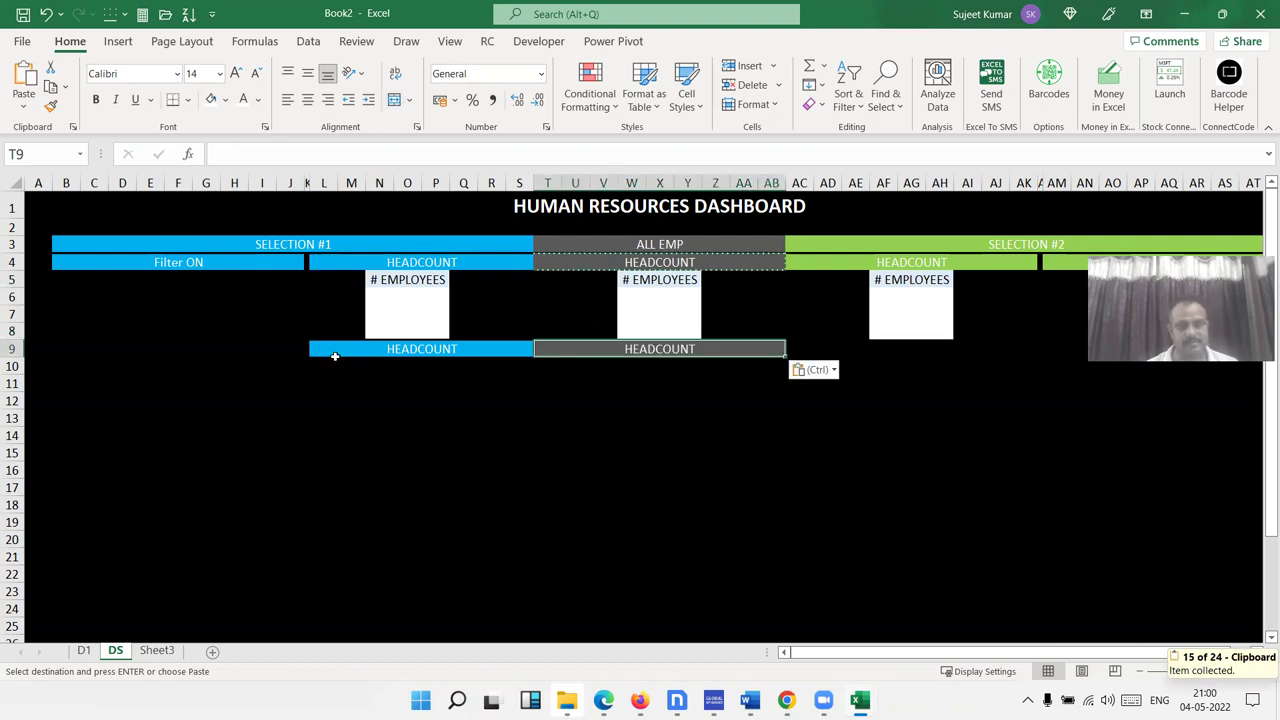
key(Right)
key(Right)
key(Right)
key(Left)
key(Left)
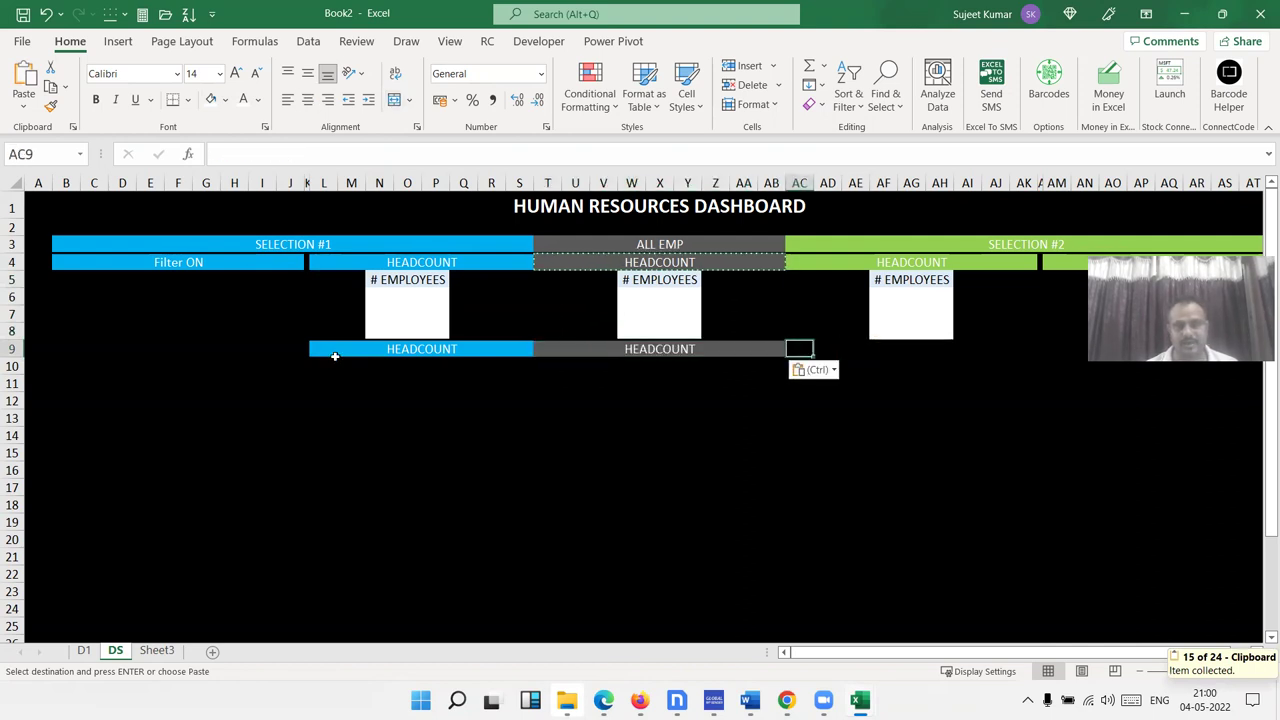
key(ctrl+v)
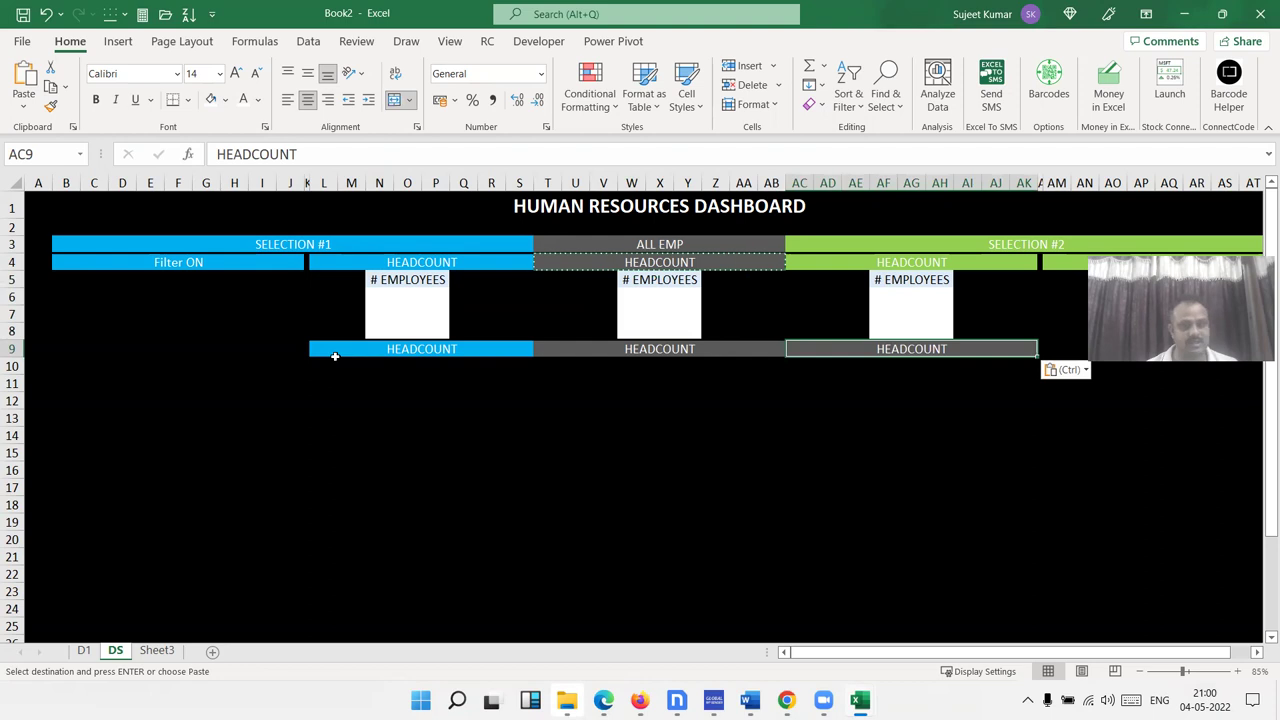
key(Escape)
key(Left)
click(335, 356)
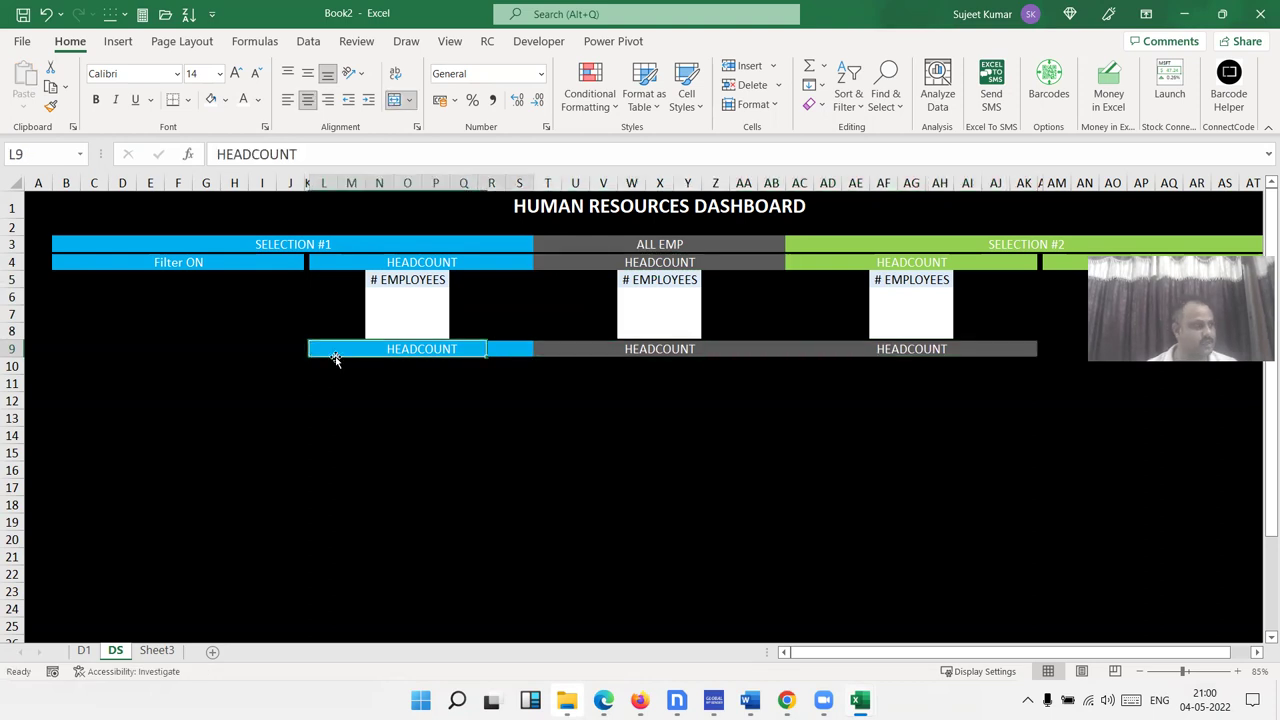
Rename the blue L9 bar from HEADCOUNT to Salary
double_click(434, 347)
double_click(434, 347)
text(Sala)
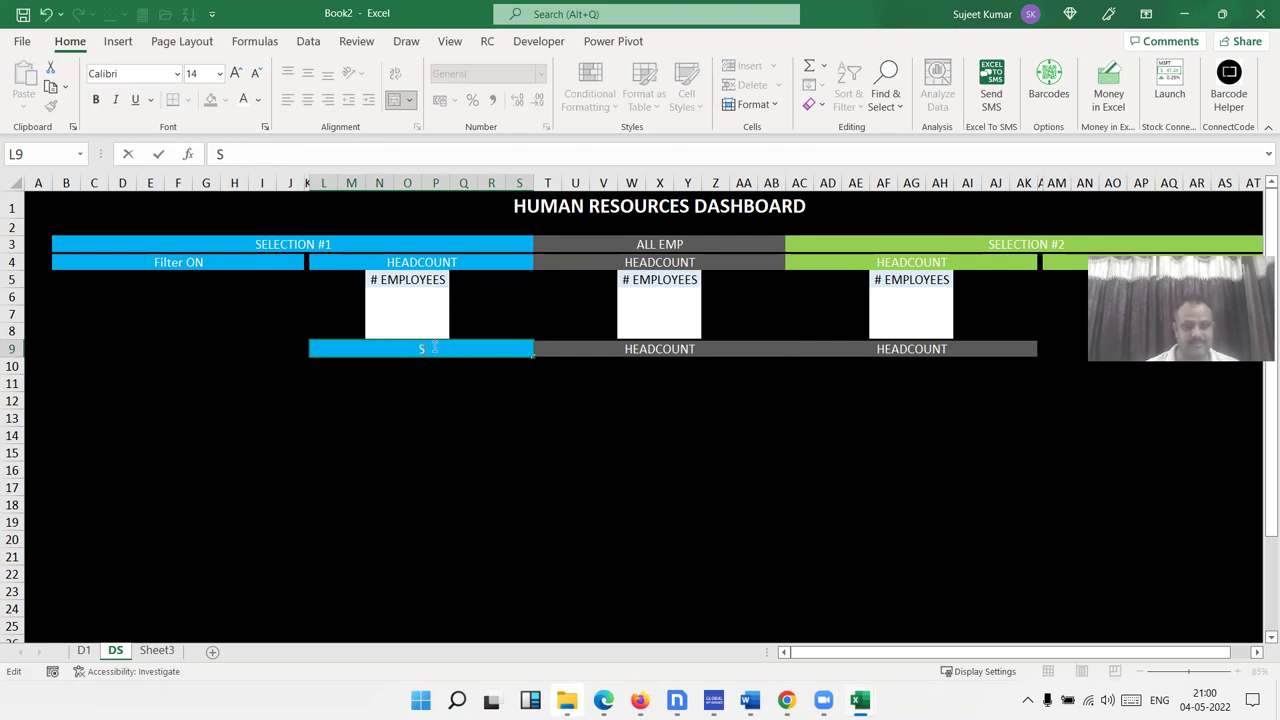
text(ry)
key(Tab)
Replace HEADCOUNT with Salary in the grey T9 and AC9 bars
click(434, 347)
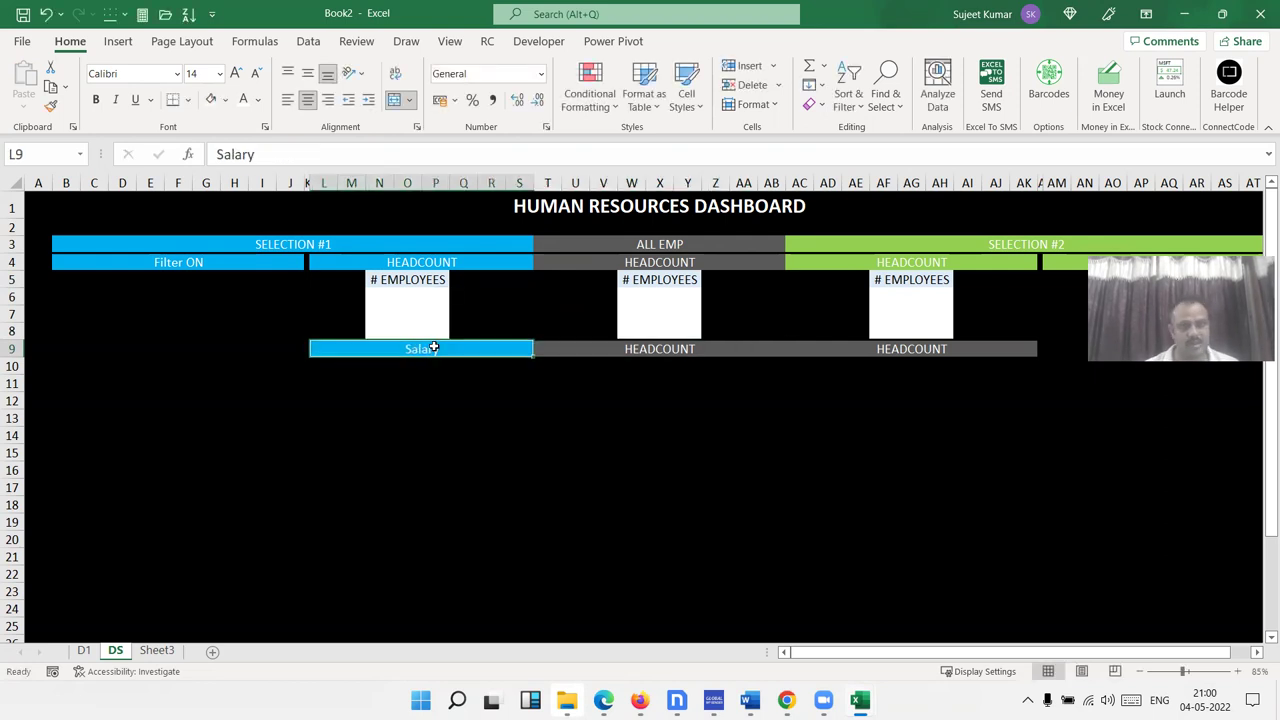
key(ctrl+c)
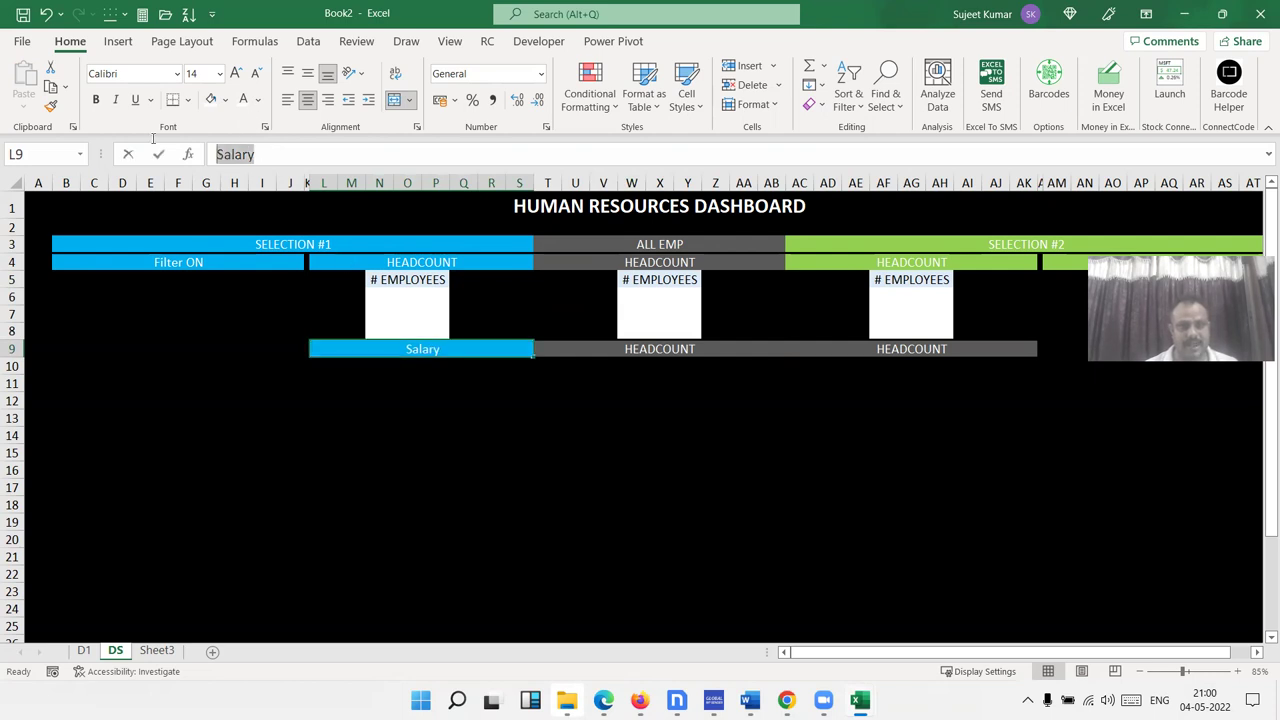
click(672, 348)
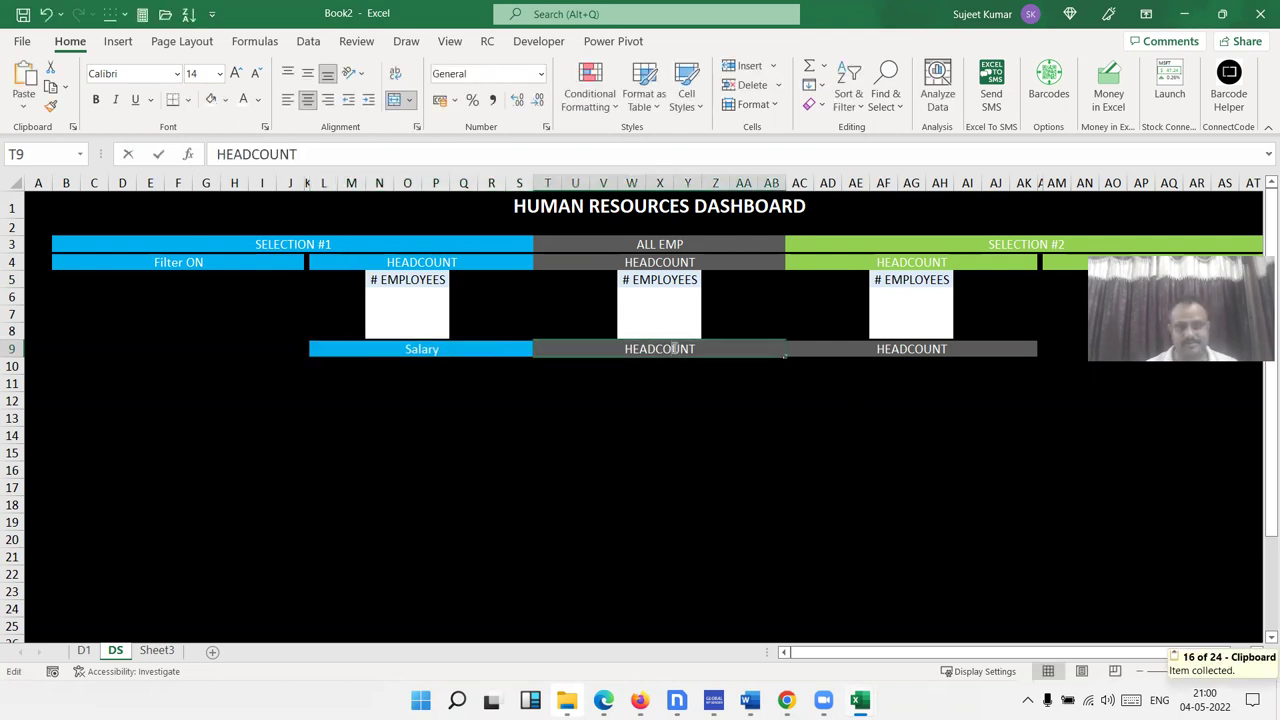
double_click(672, 348)
key(ctrl+v)
key(Return)
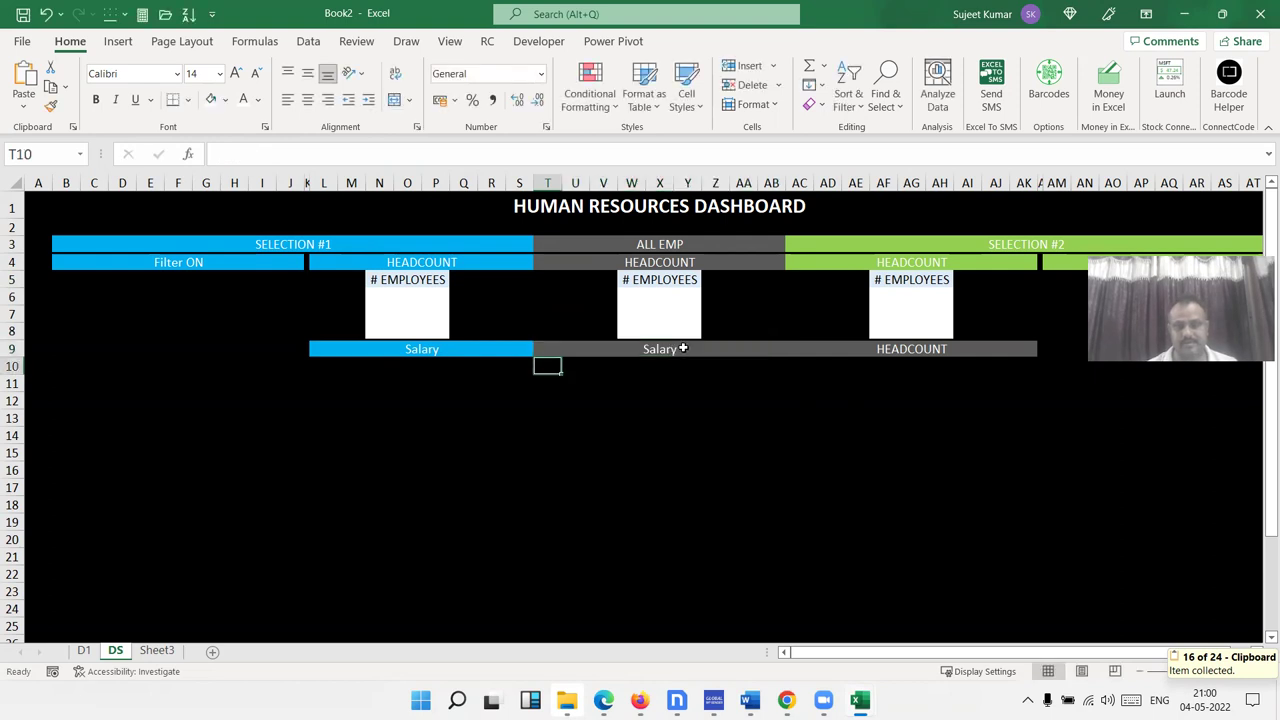
click(946, 354)
double_click(935, 349)
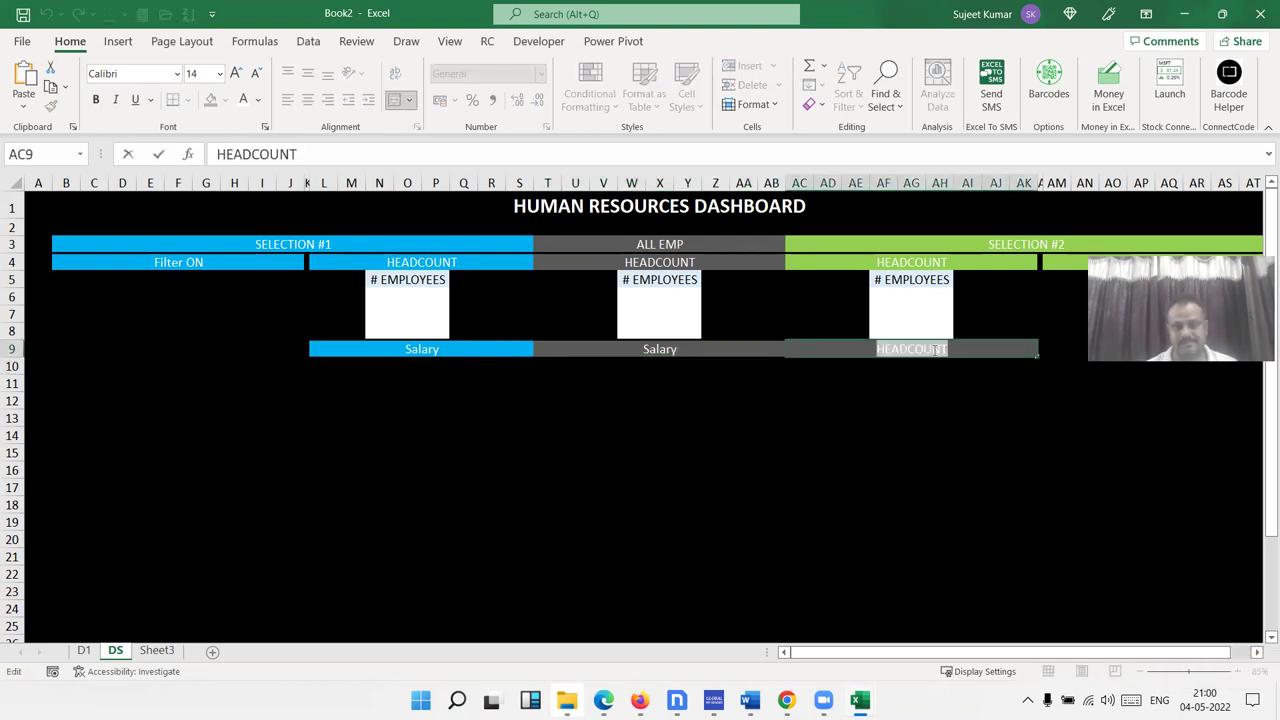
key(ctrl+v)
key(Return)
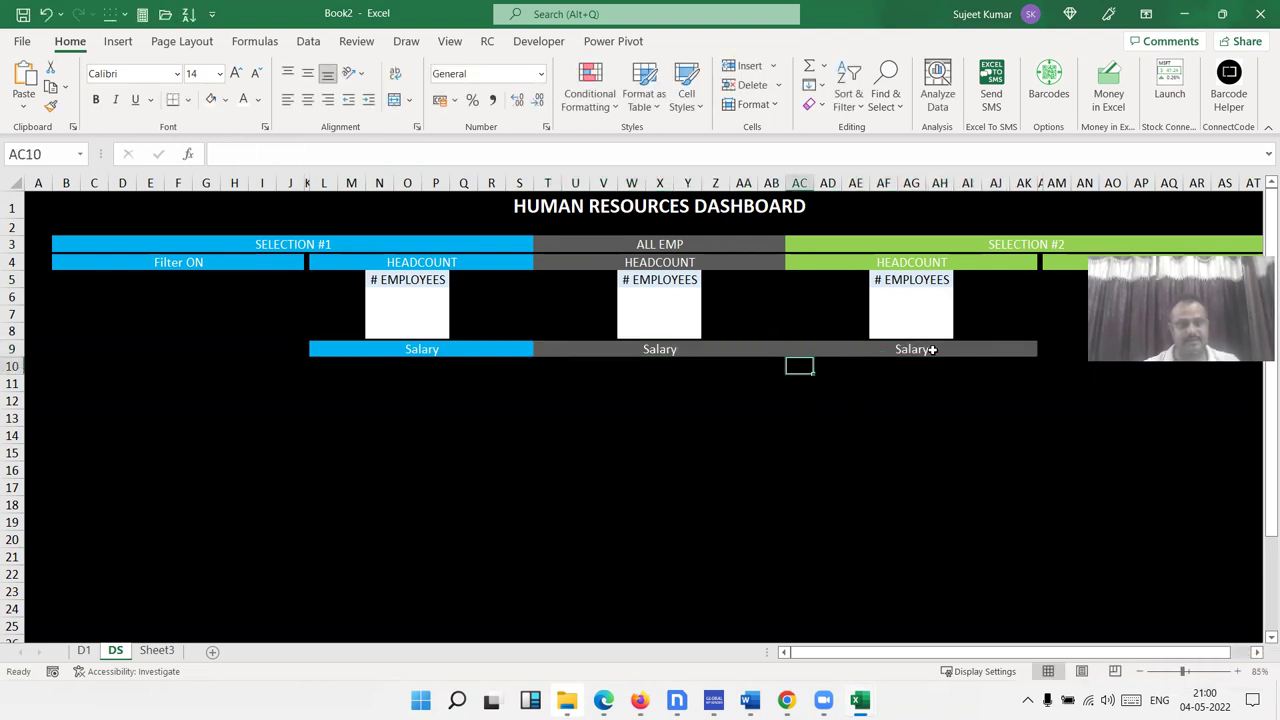
click(352, 368)
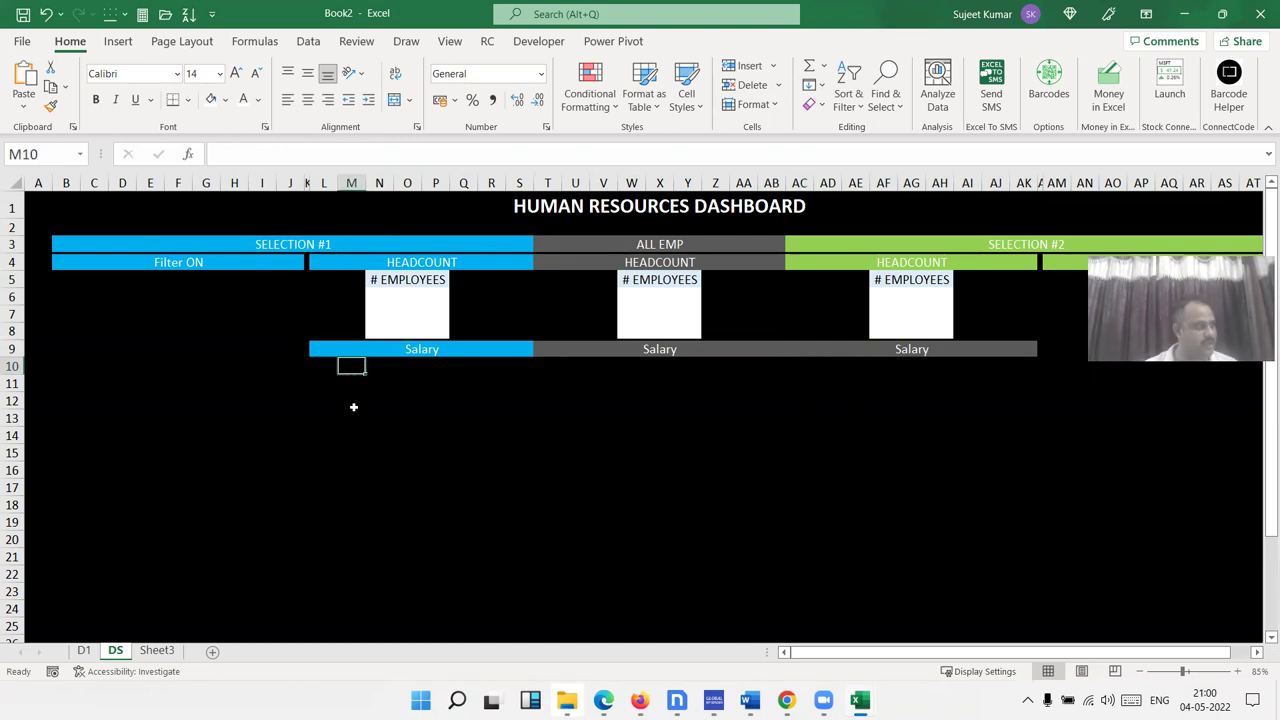
key(Left)
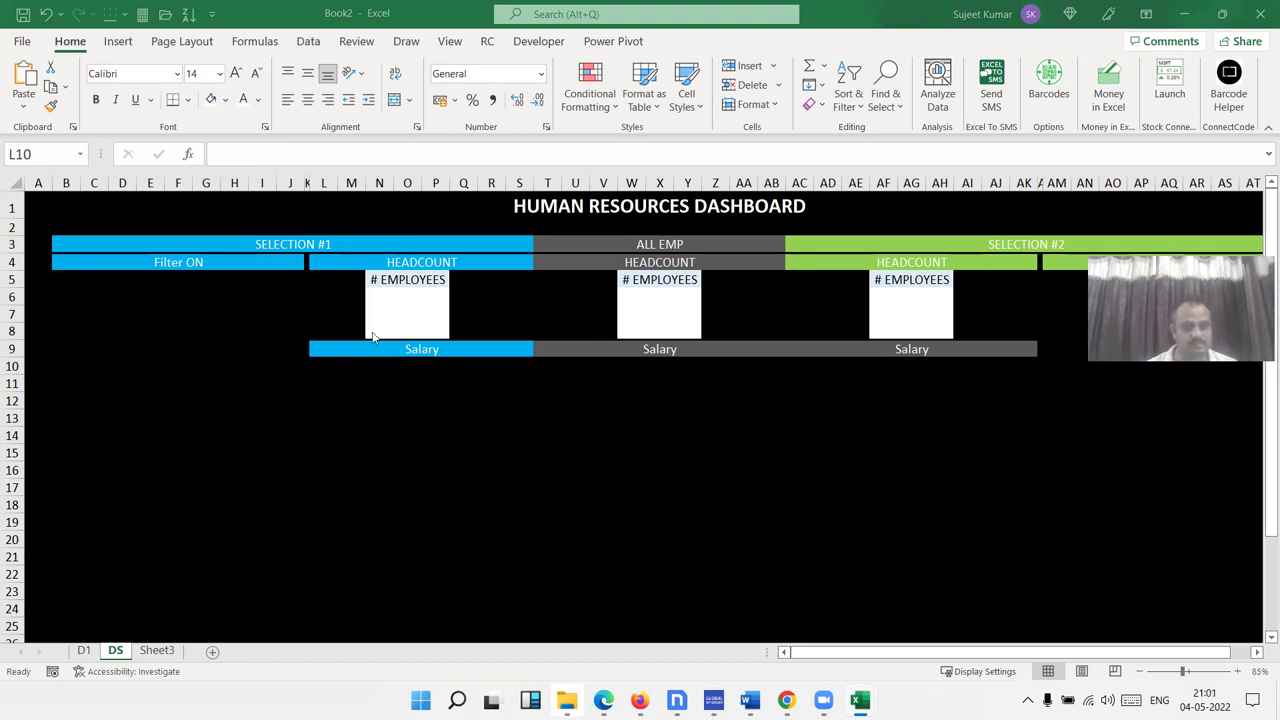
click(324, 366)
key(shift+Right)
key(shift+Right)
Merge L10:M10 into a white cell and repeat the white two-column boxes across to column S
key(shift+Left)
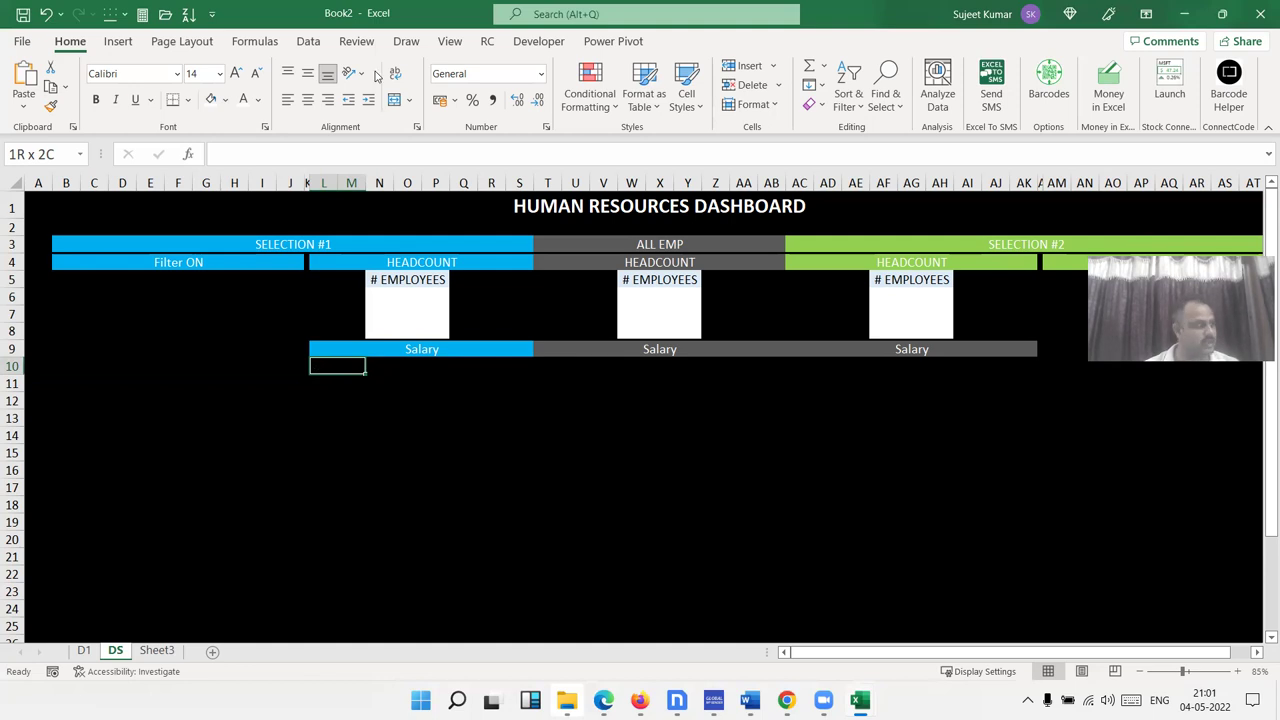
click(395, 100)
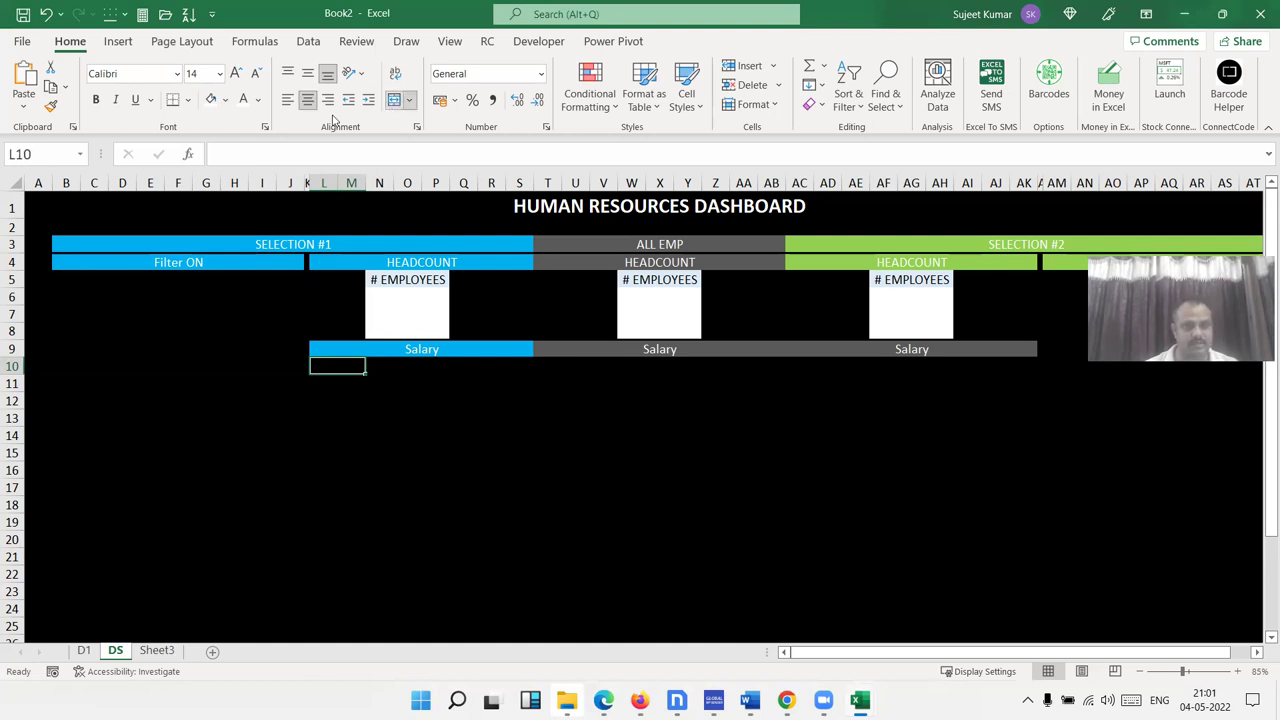
click(211, 99)
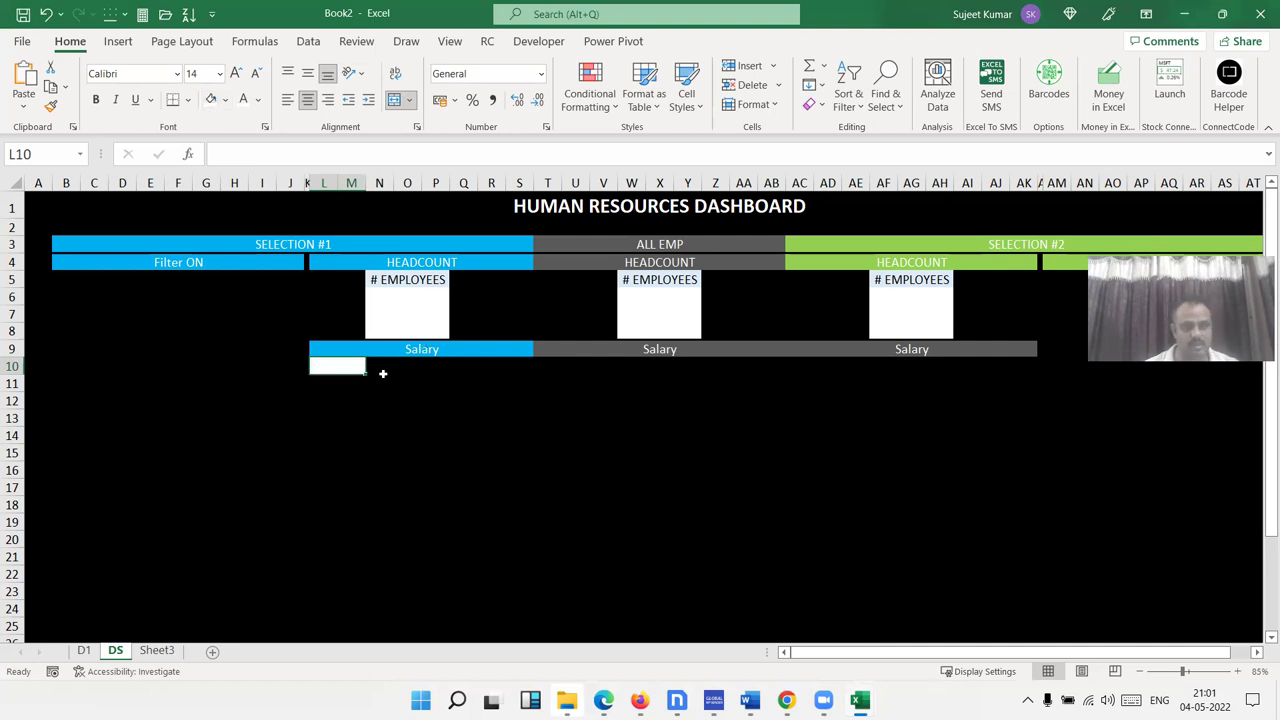
drag(368, 376, 504, 368)
click(432, 366)
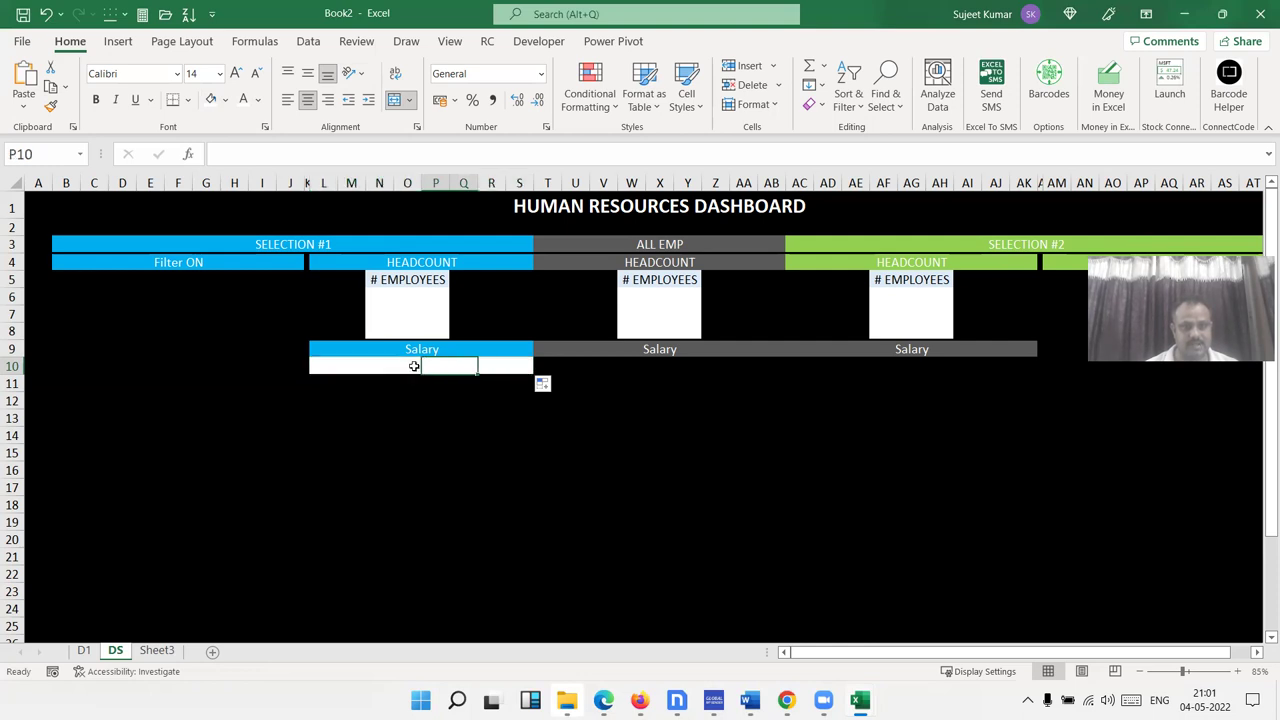
Apply All Borders to the block beneath the blue Salary bar
mouse_move(358, 366)
mouse_down()
mouse_move(485, 493)
mouse_move(485, 555)
mouse_up()
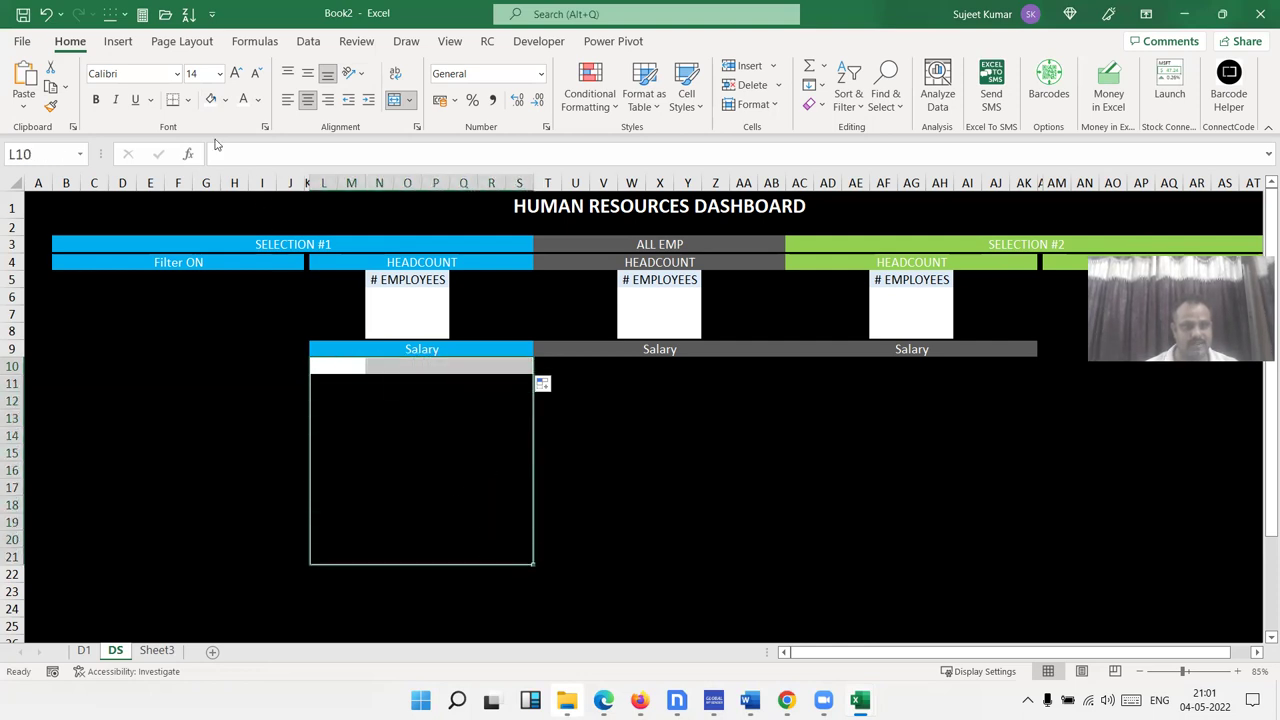
click(185, 100)
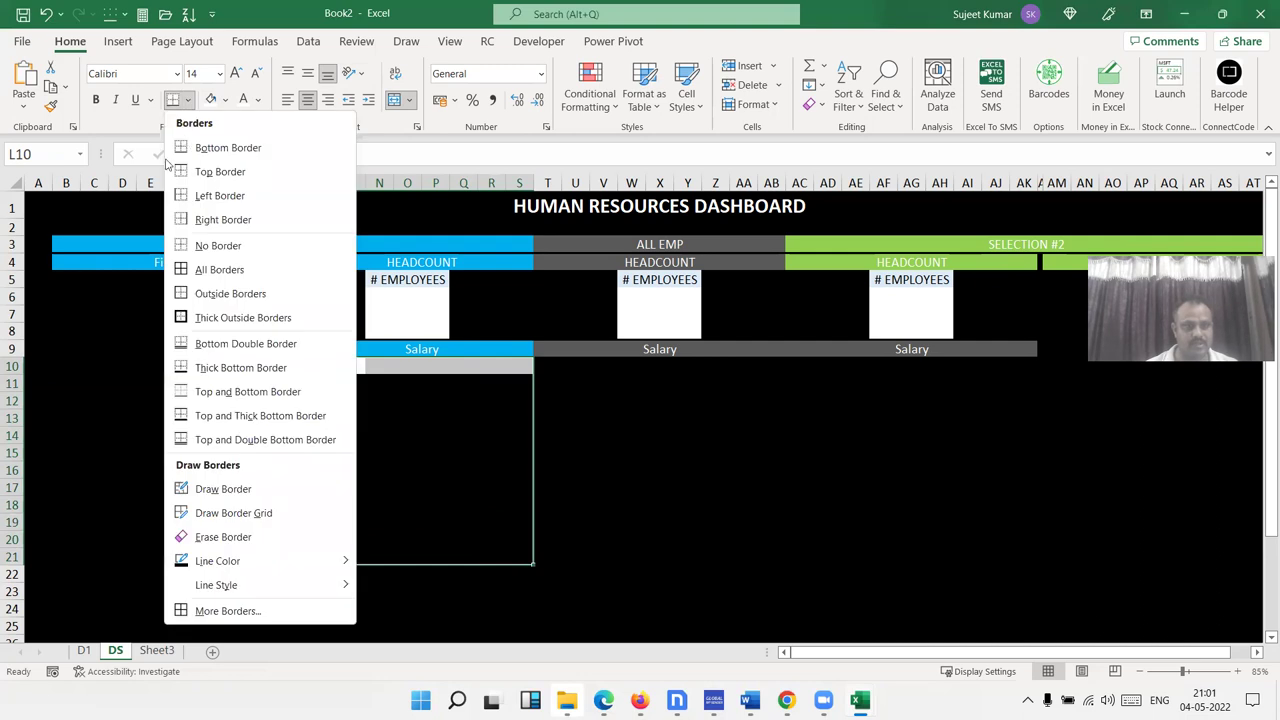
click(188, 268)
click(372, 414)
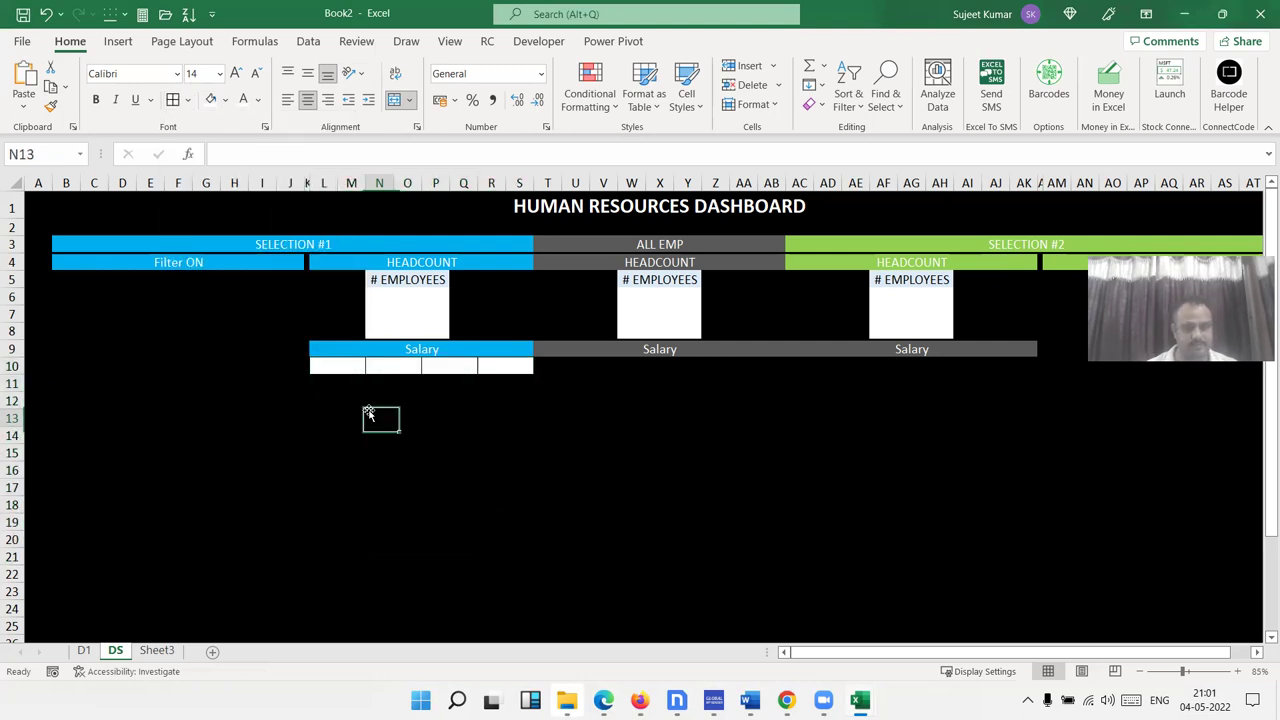
click(339, 370)
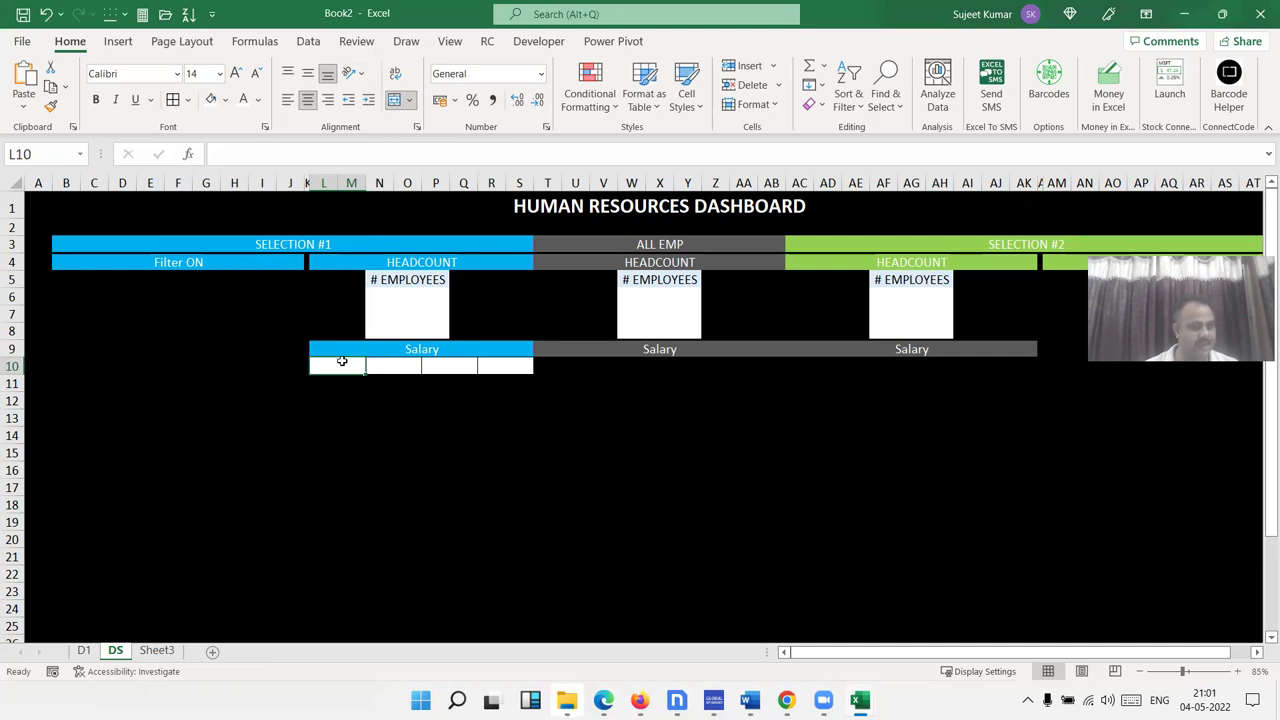
Type the headers MIN, ABG, MAX and Total into L10, N10, P10 and R10
text(MIN)
key(Tab)
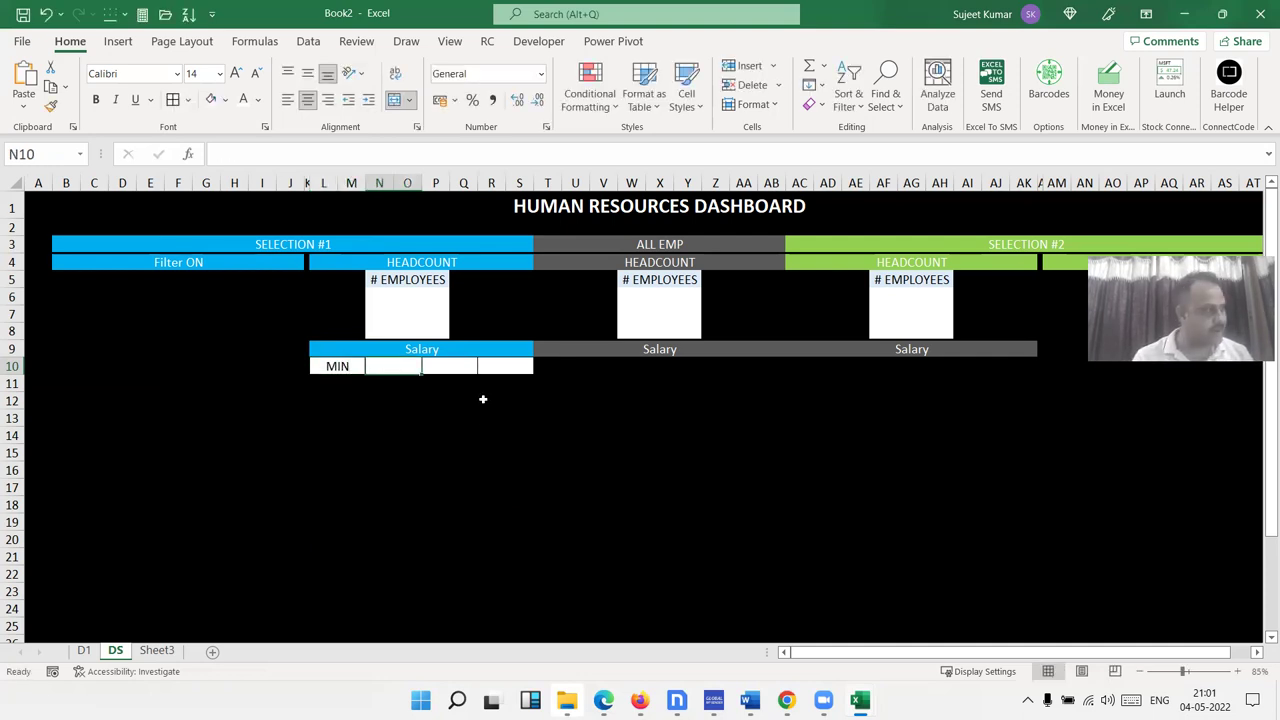
text(A)
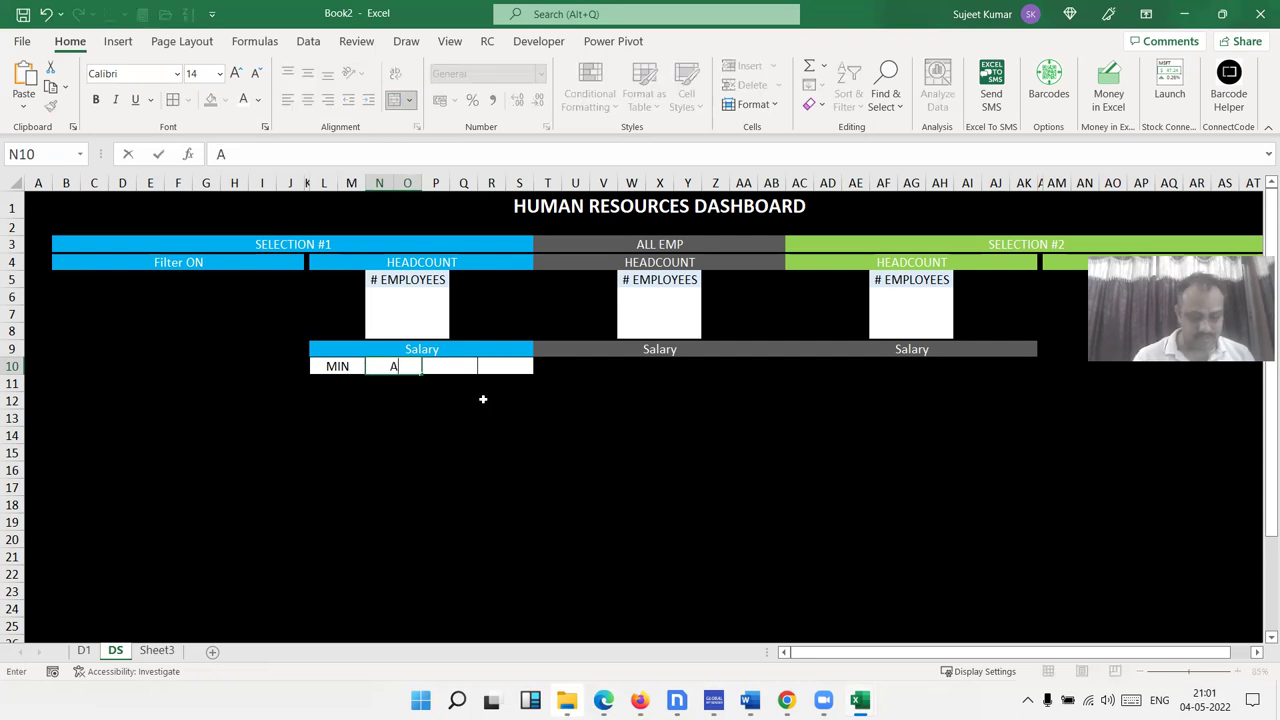
text(BG)
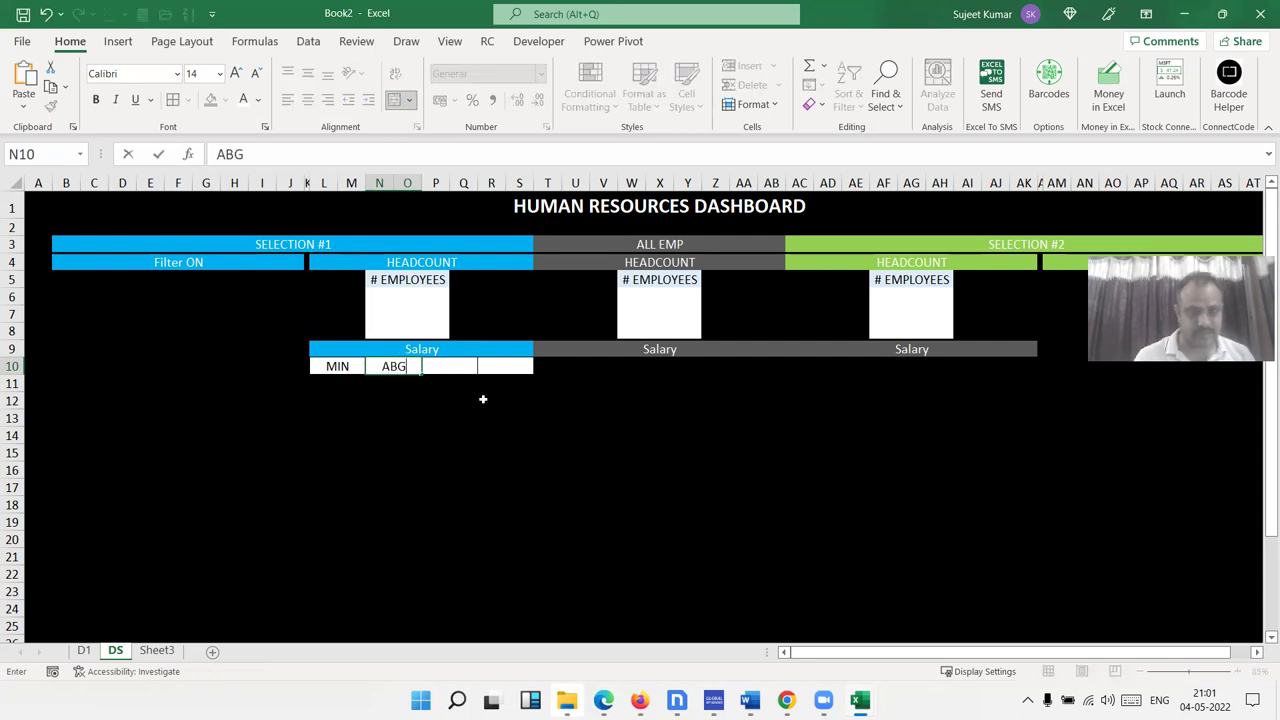
key(Tab)
text(MAX)
key(Tab)
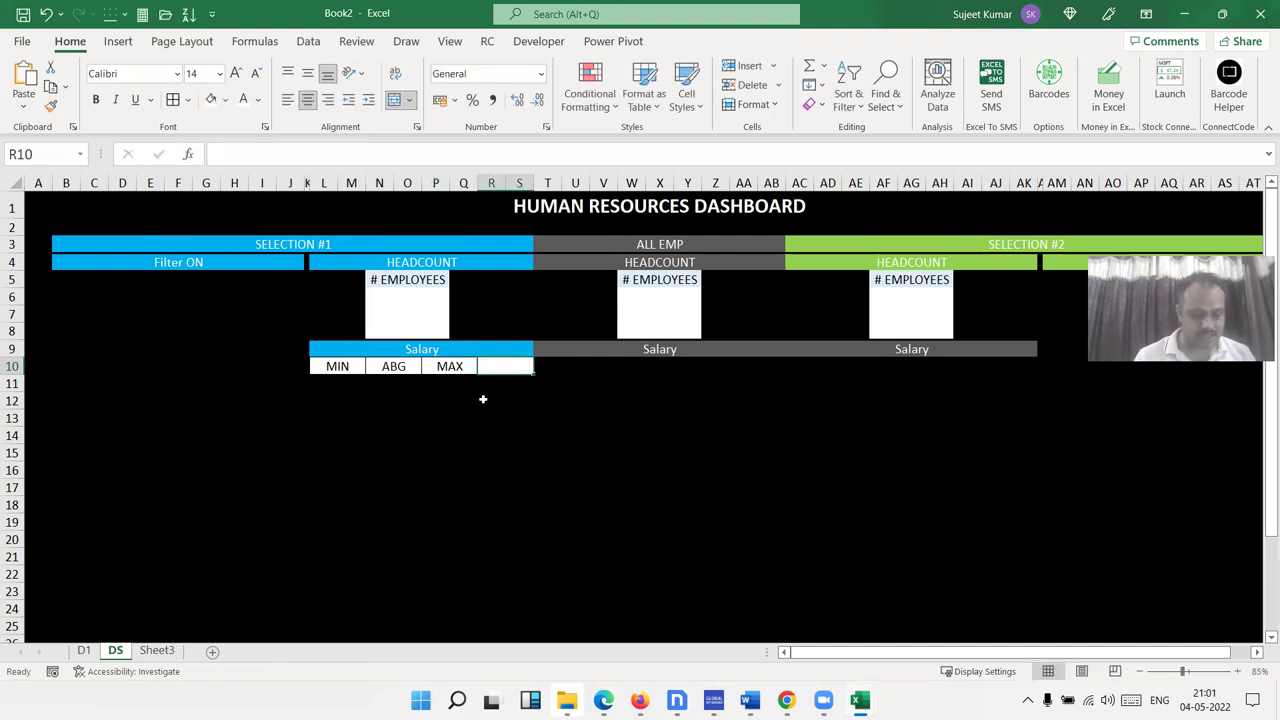
text(Total)
key(Return)
Correct the misspelled ABG header in N10 to AVG
key(Up)
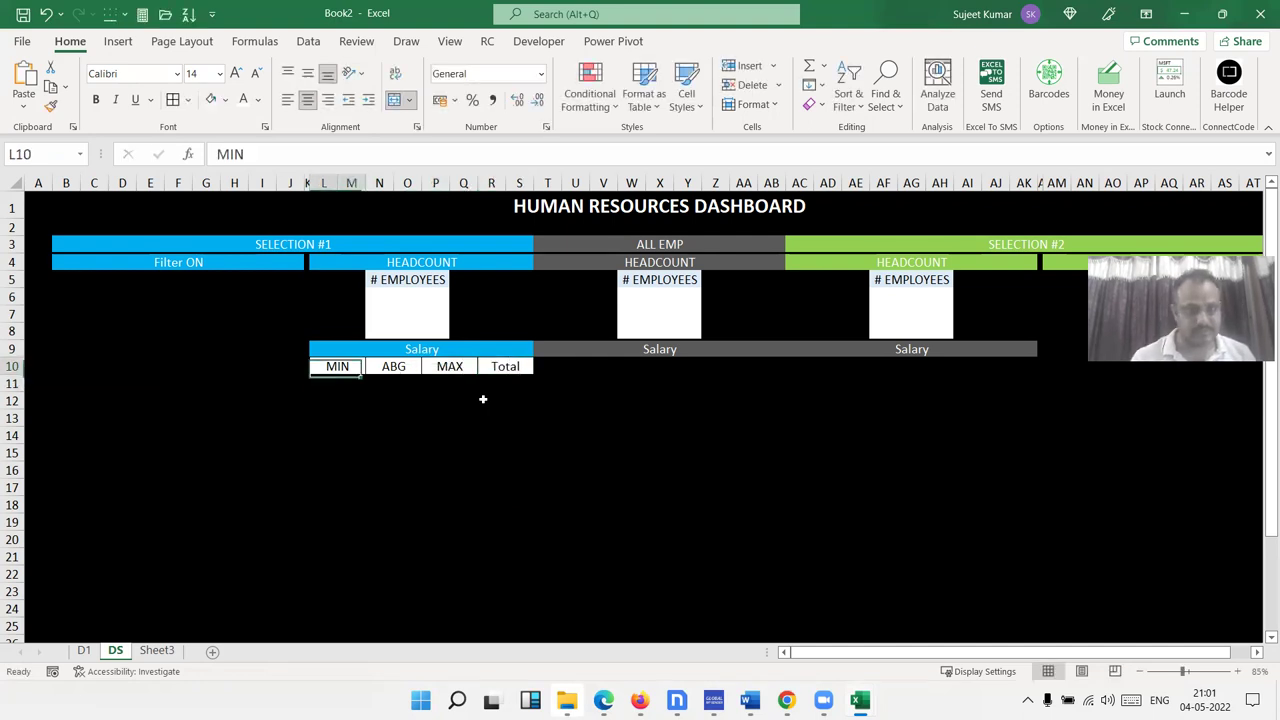
key(shift+Right)
key(shift+Right)
key(shift+Right)
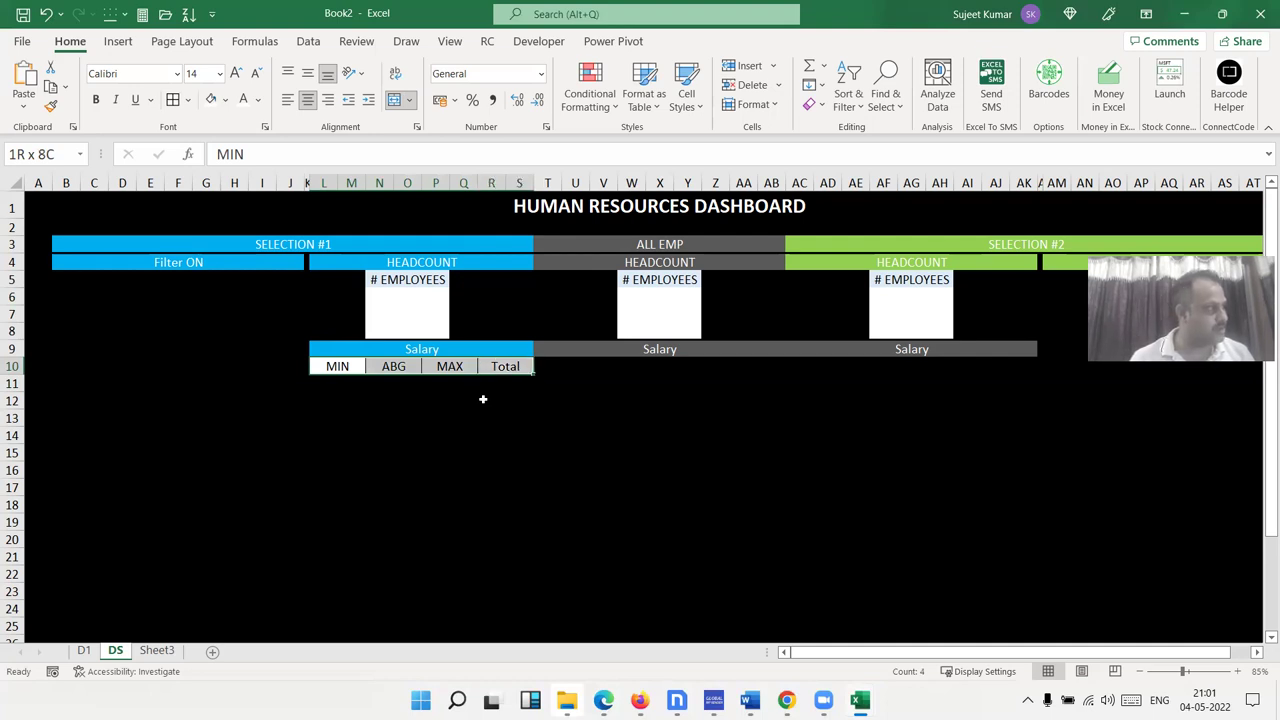
key(shift+Left)
key(shift+Left)
key(shift+Left)
key(Right)
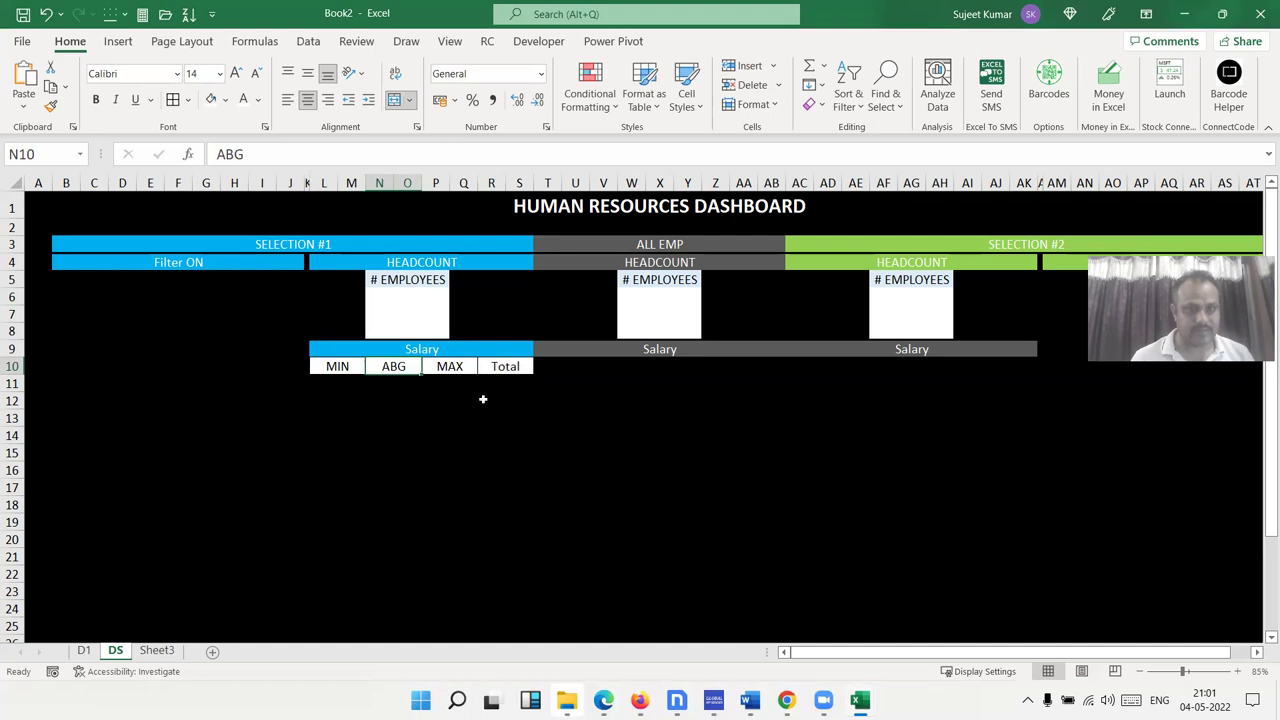
key(F2)
key(BackSpace)
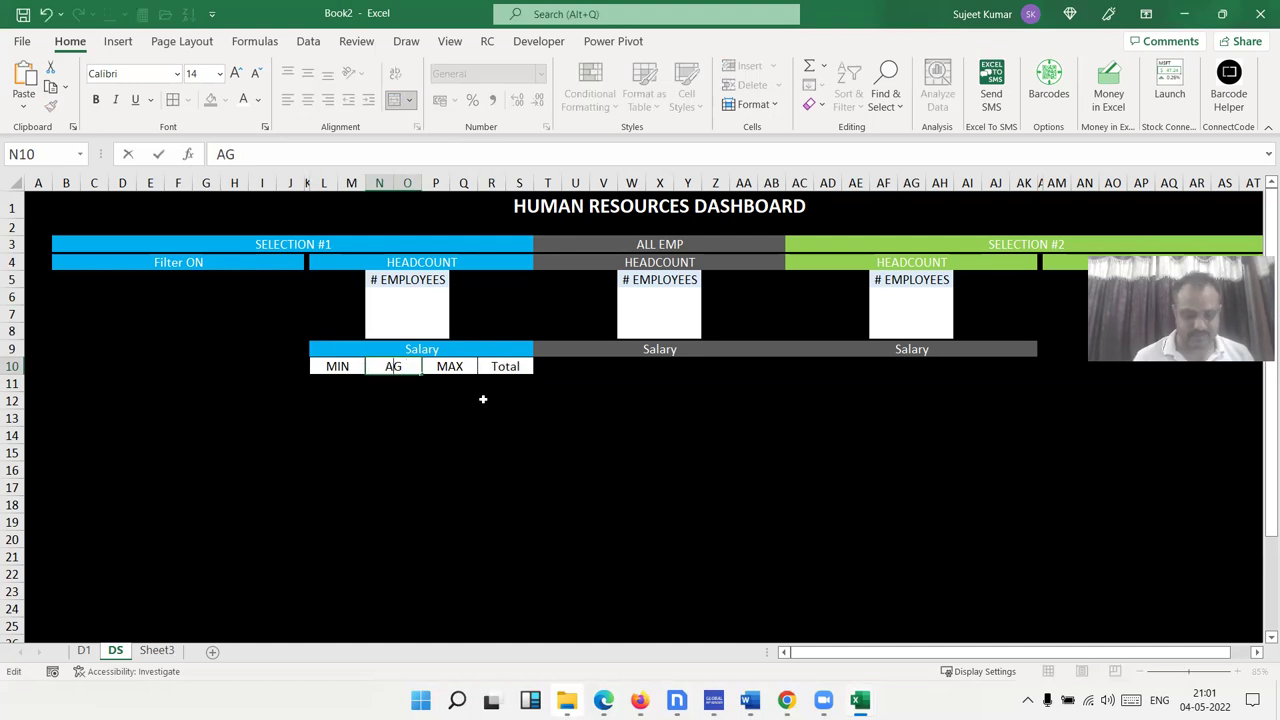
text(V)
key(Return)
key(Up)
key(Left)
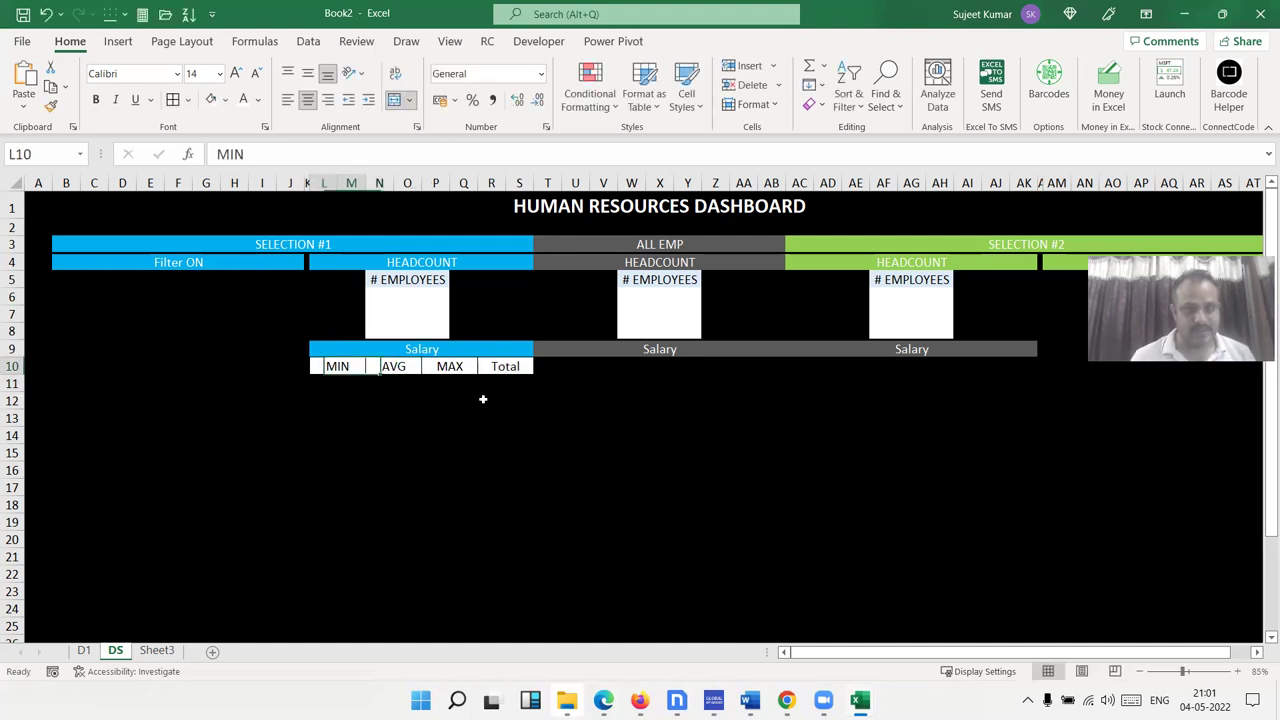
key(shift+Right)
key(shift+Right)
key(shift+Right)
Paste the MIN, AVG, MAX and Total headers at T10 under the grey Salary bar
key(ctrl+c)
key(Right)
key(Right)
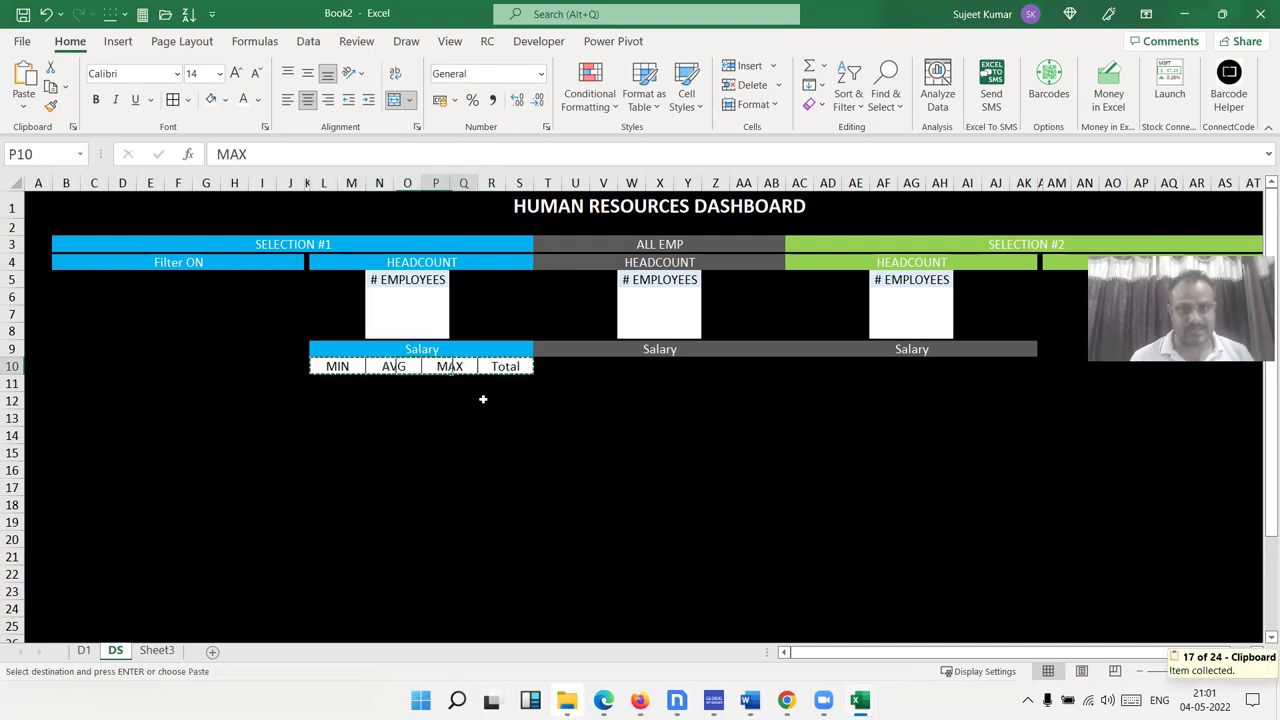
key(Right)
key(Right)
key(Right)
key(Left)
key(ctrl+v)
key(Right)
key(Right)
key(Right)
key(Right)
key(Right)
key(Right)
key(Left)
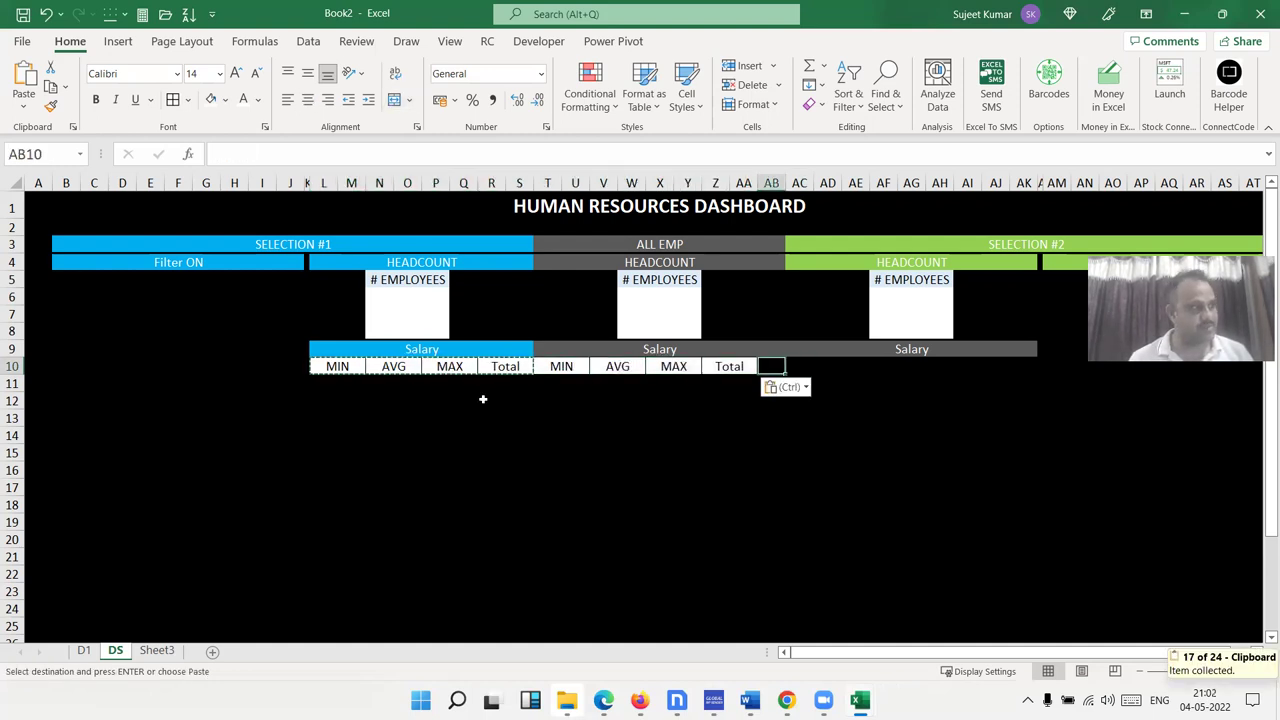
key(ctrl+v)
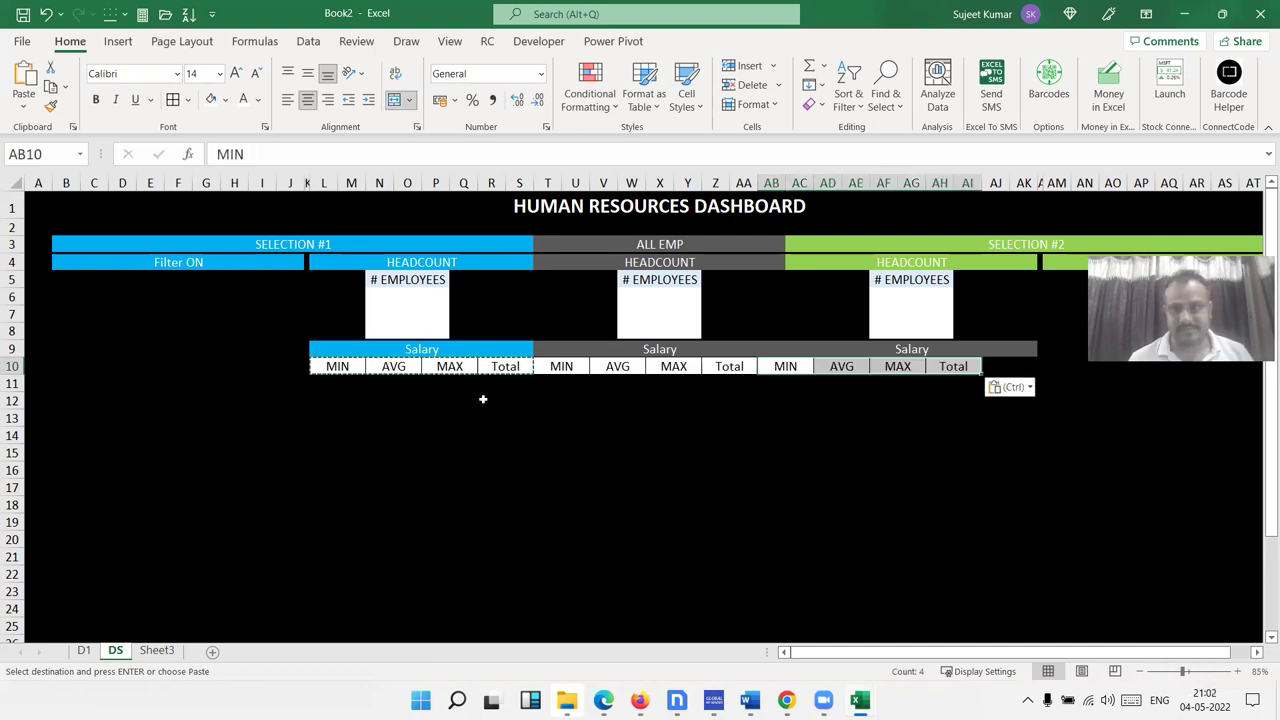
key(ctrl+z)
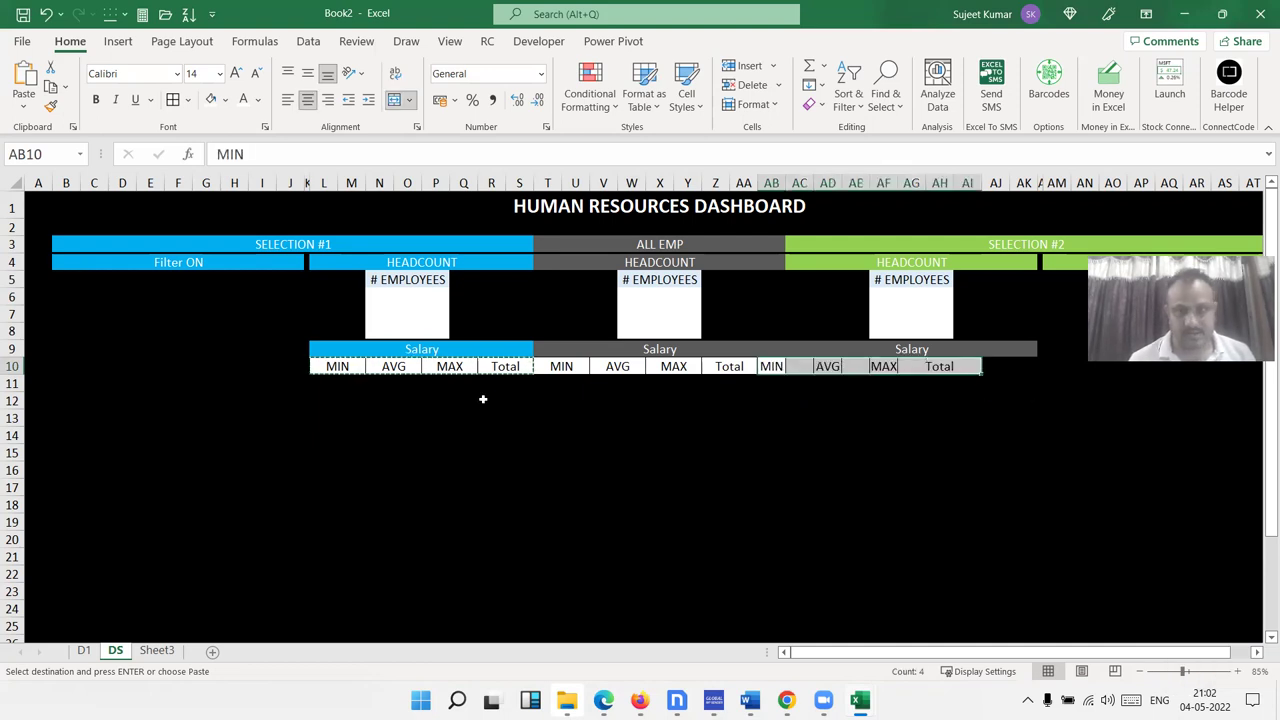
key(Left)
key(Left)
key(Right)
key(Right)
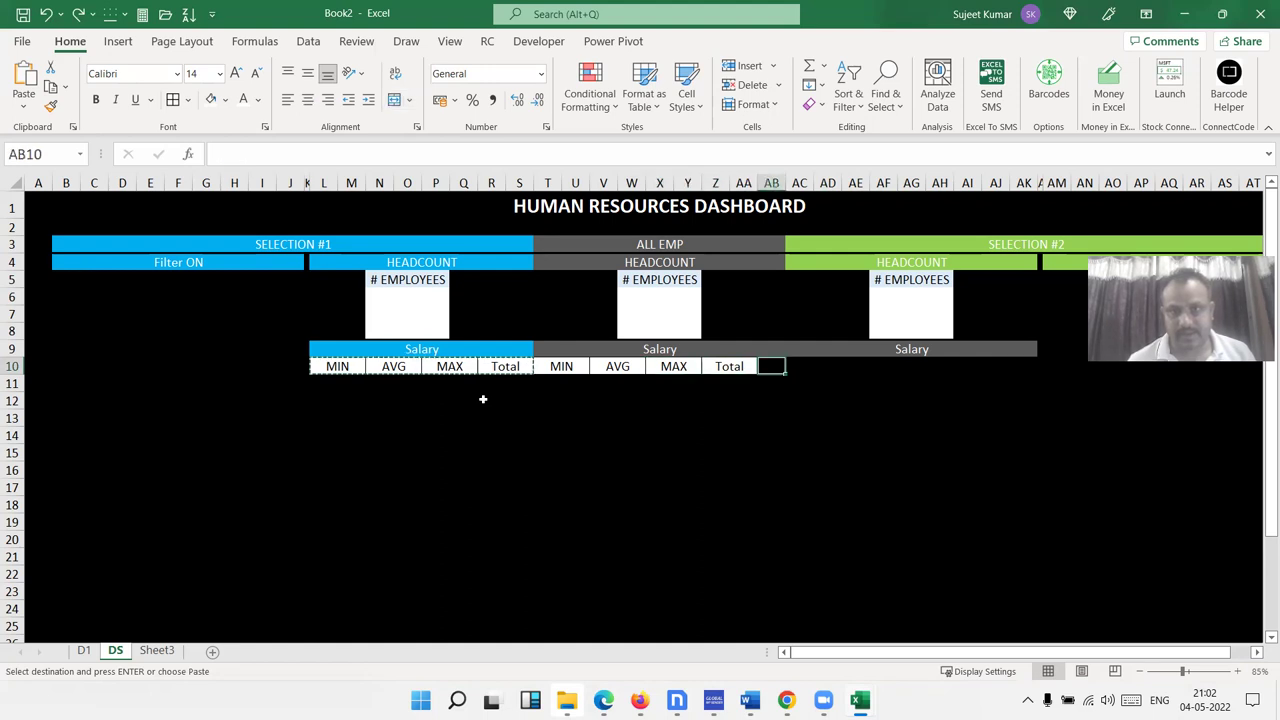
key(Left)
key(Left)
key(Left)
key(Left)
key(Left)
key(Left)
key(Left)
key(Left)
key(Left)
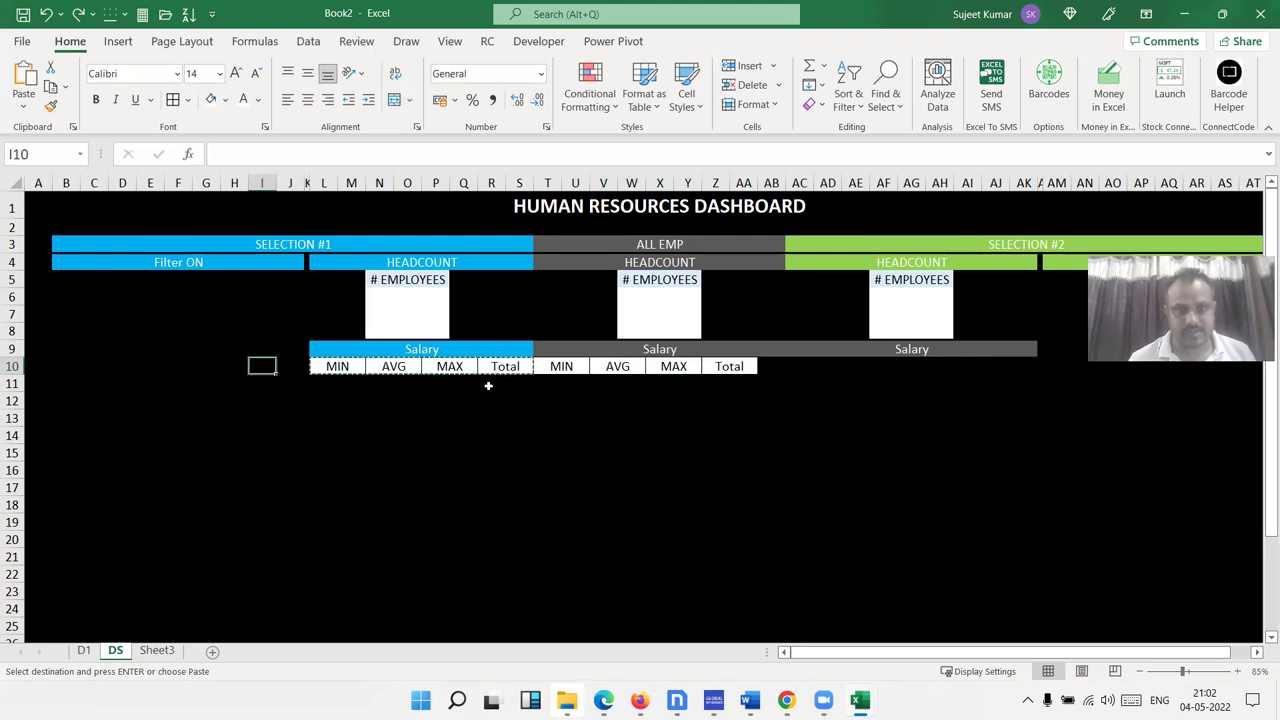
Merge and centre the grey section's Total header across Z10:AB10
click(507, 367)
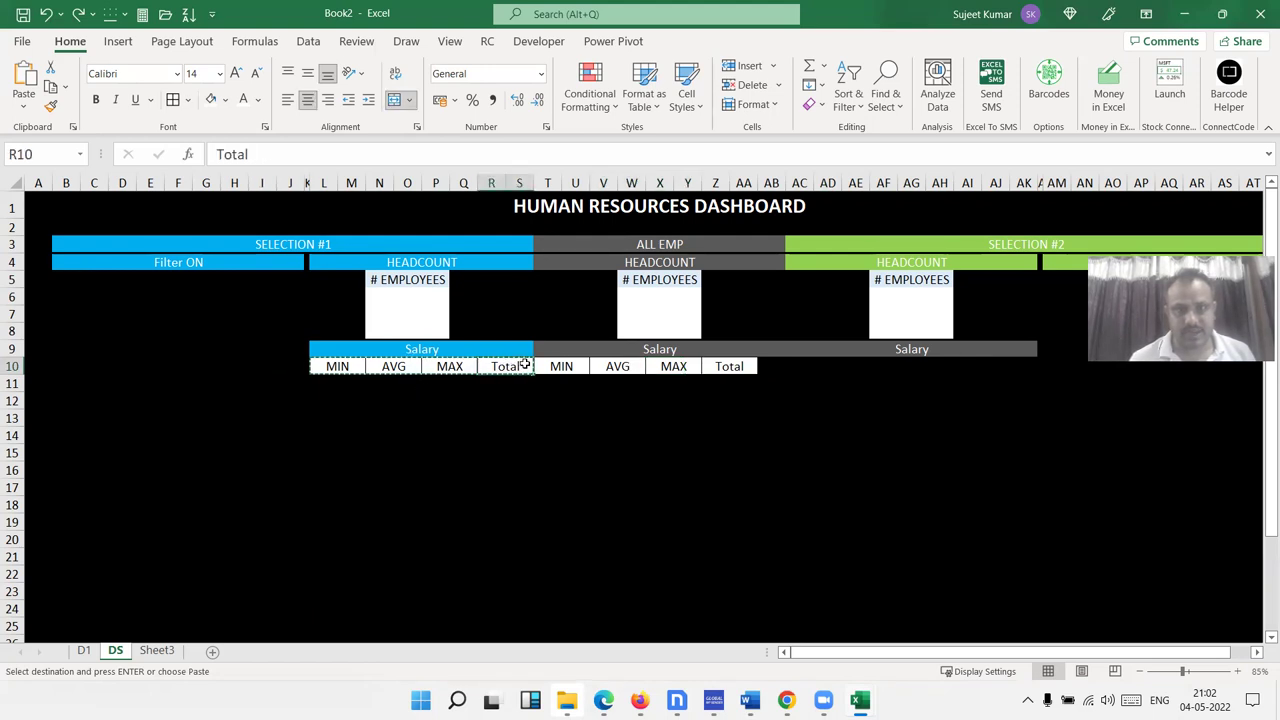
click(551, 368)
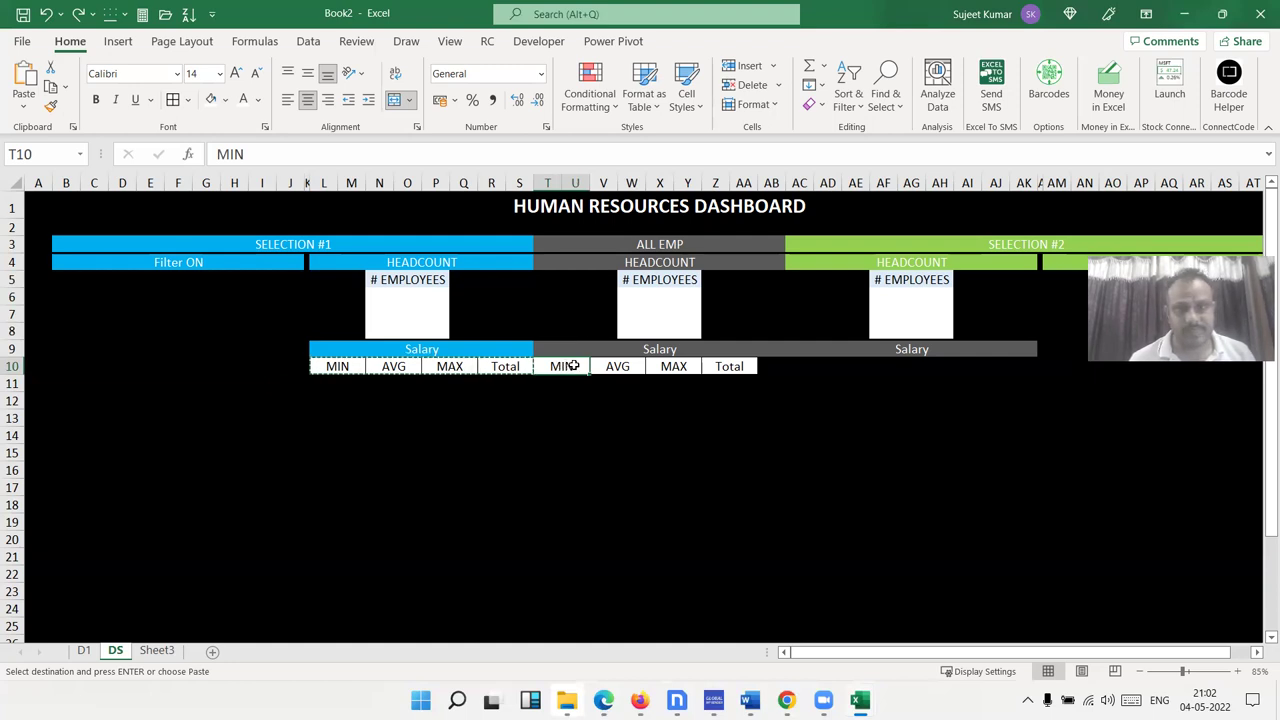
drag(573, 366, 729, 367)
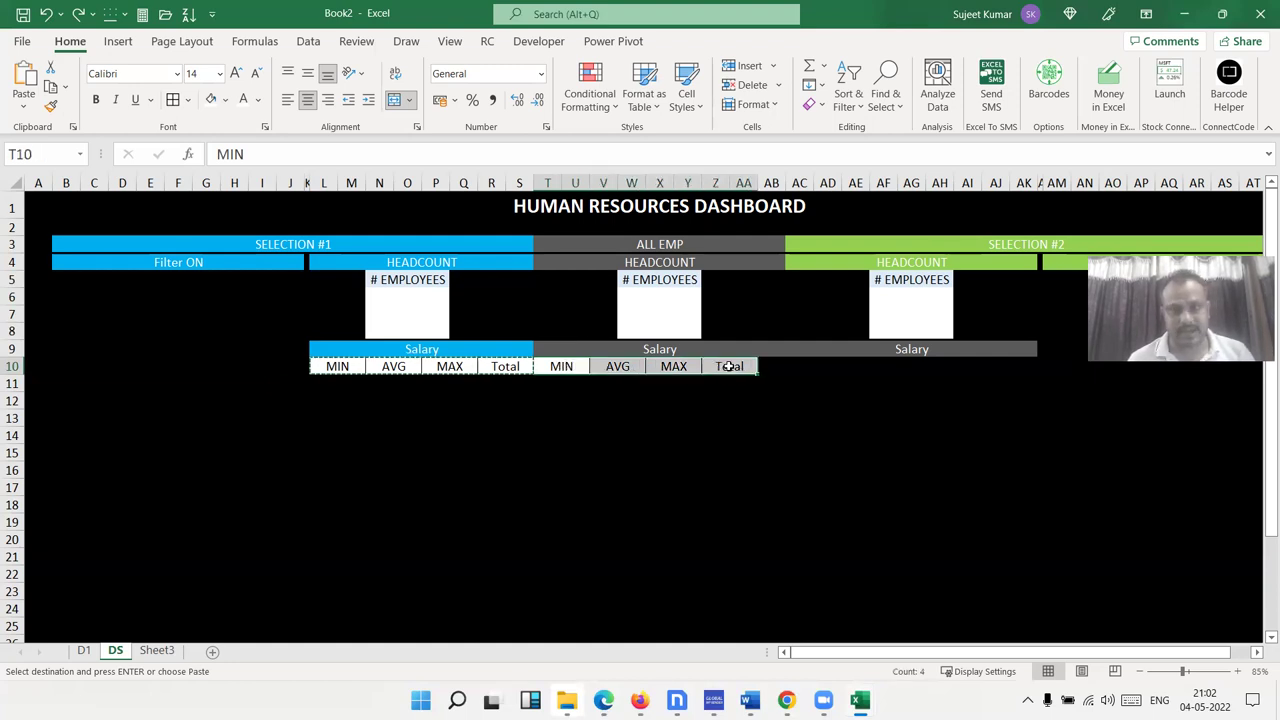
click(754, 366)
drag(754, 366, 768, 366)
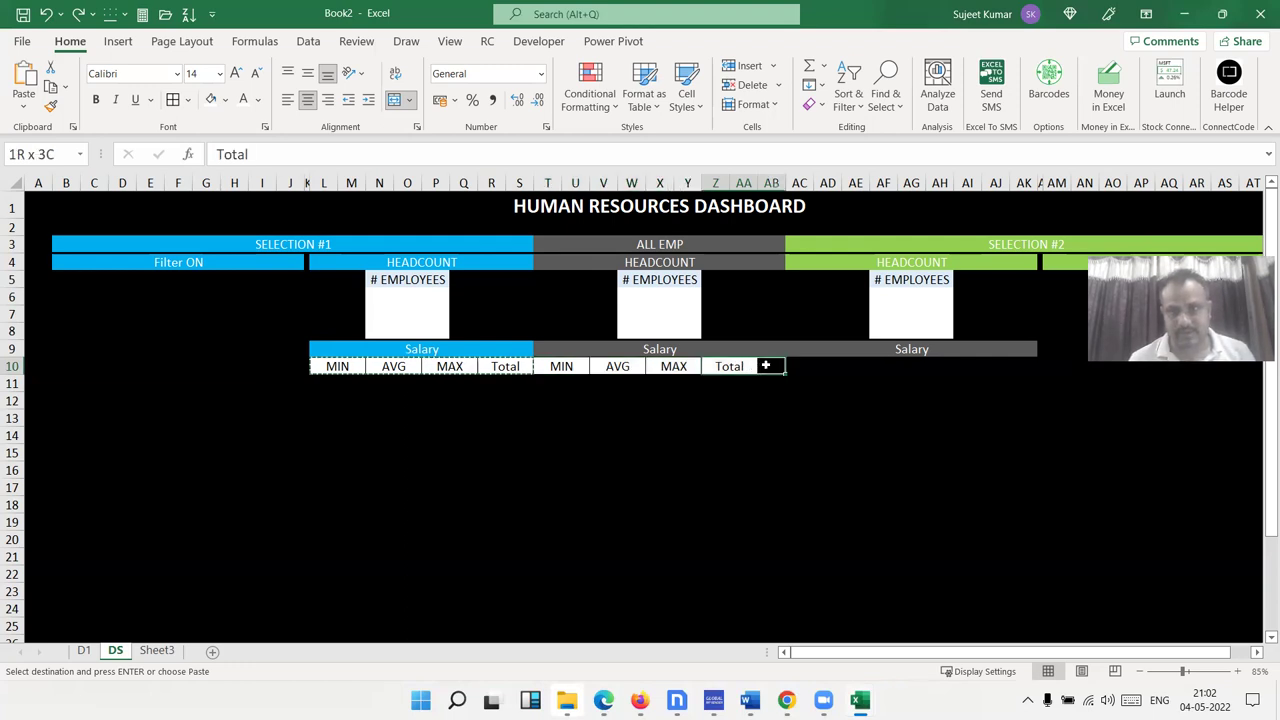
click(392, 102)
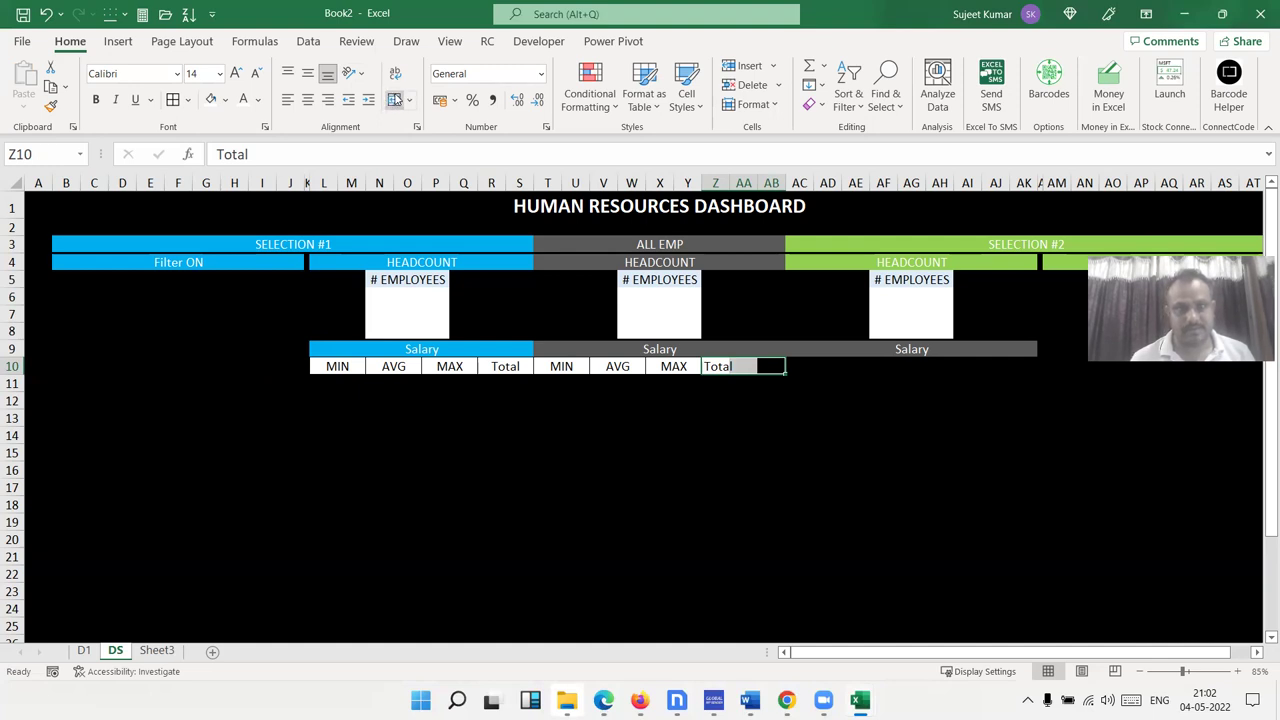
click(393, 100)
Copy the T10:AB10 headers to AC10 under the green Salary bar
drag(551, 366, 769, 366)
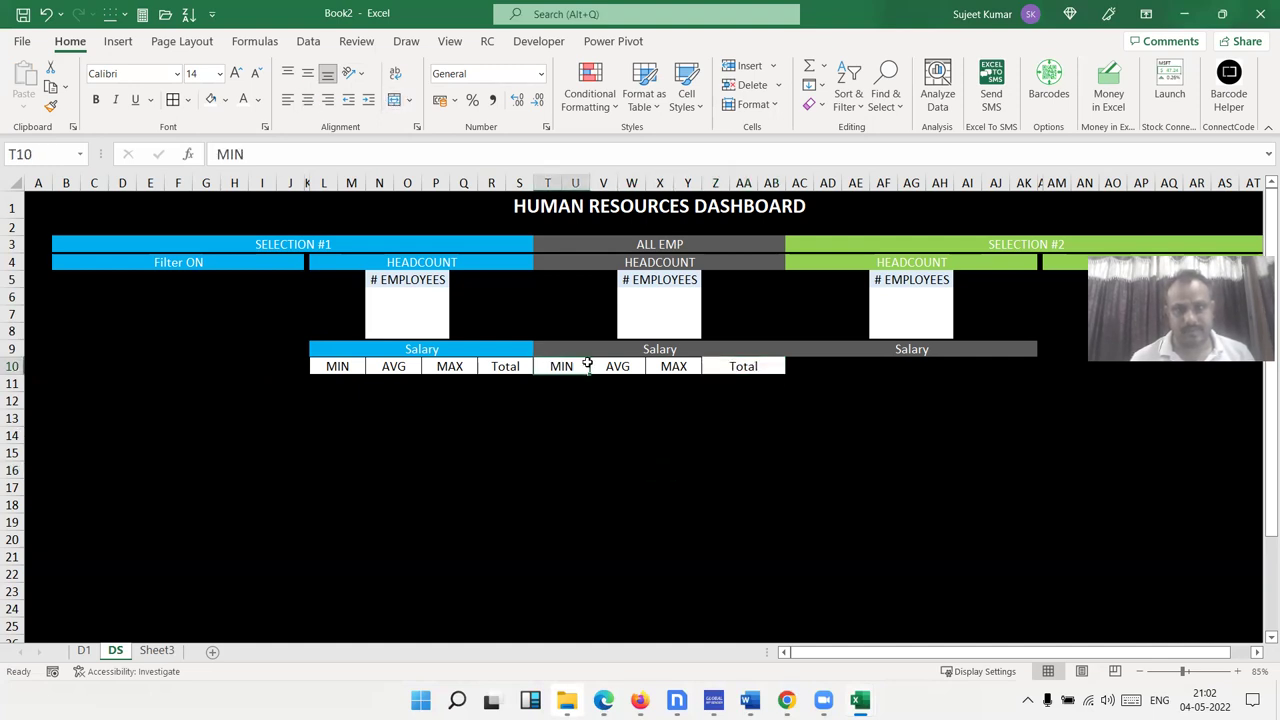
key(ctrl+c)
click(797, 366)
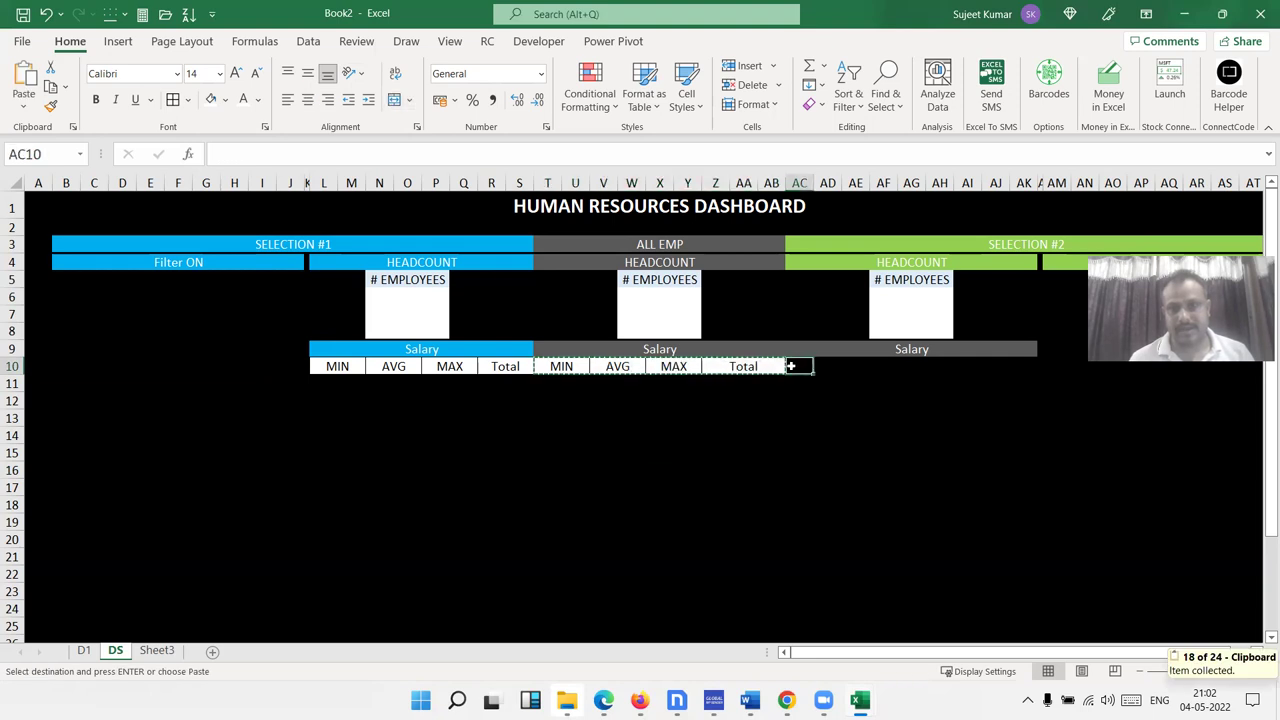
key(ctrl+v)
click(886, 436)
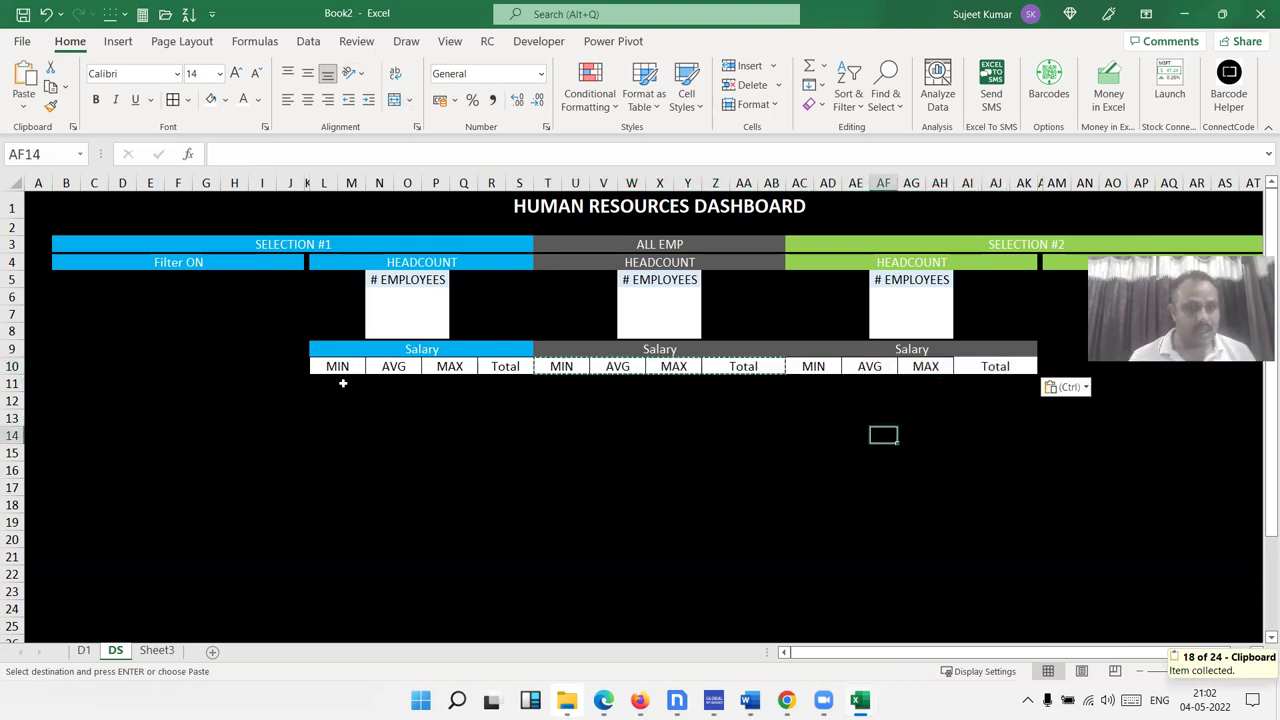
click(338, 383)
drag(332, 382, 345, 398)
Merge L11:M12 into a white box and fill it right through AK12
click(394, 99)
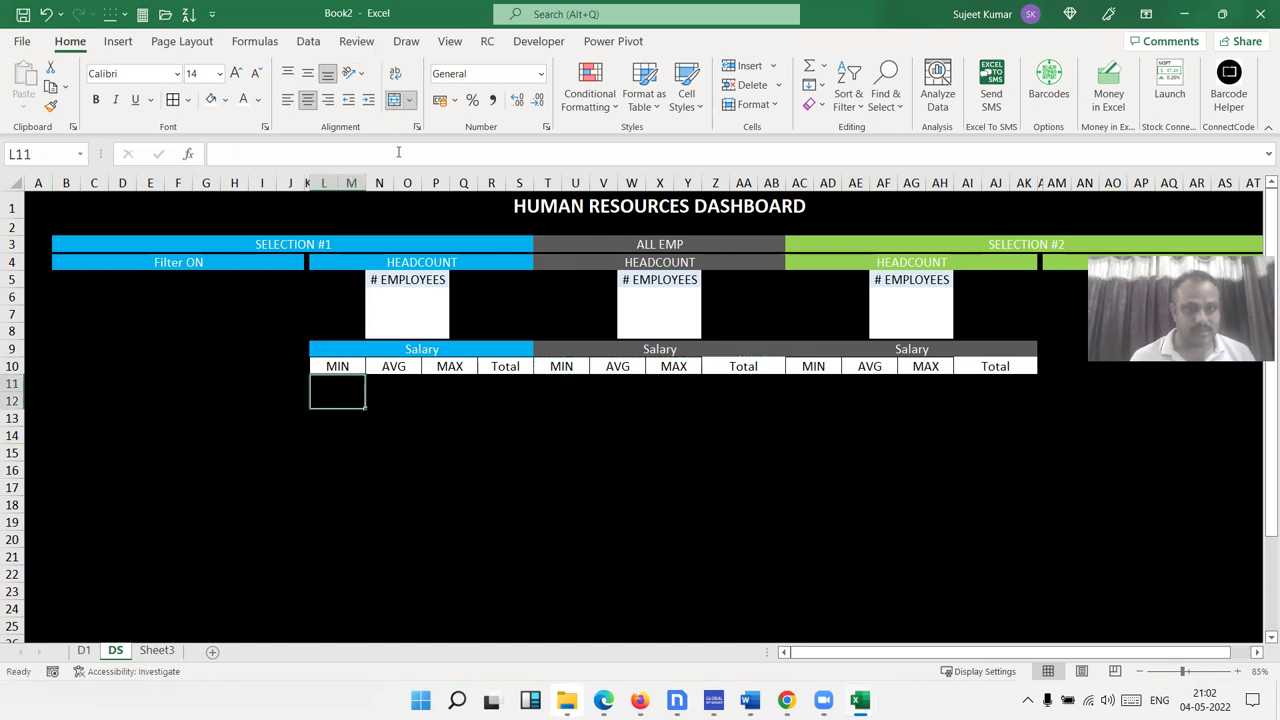
click(210, 99)
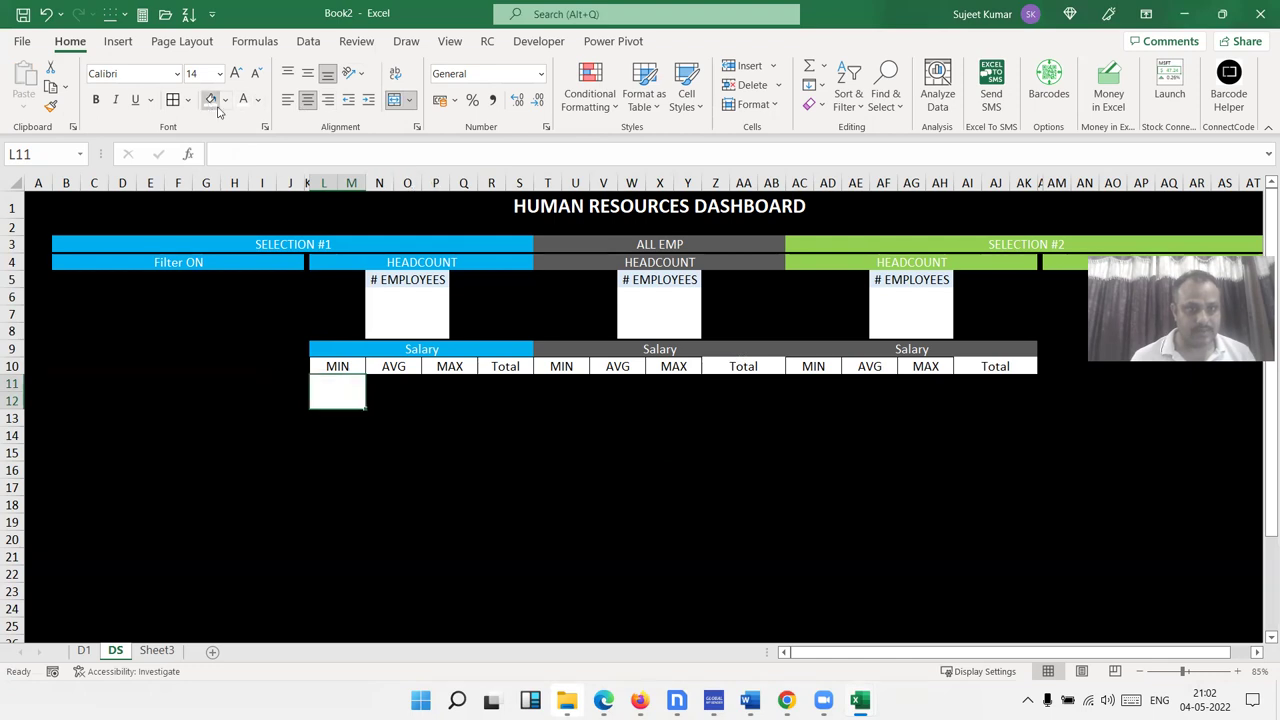
drag(366, 408, 531, 409)
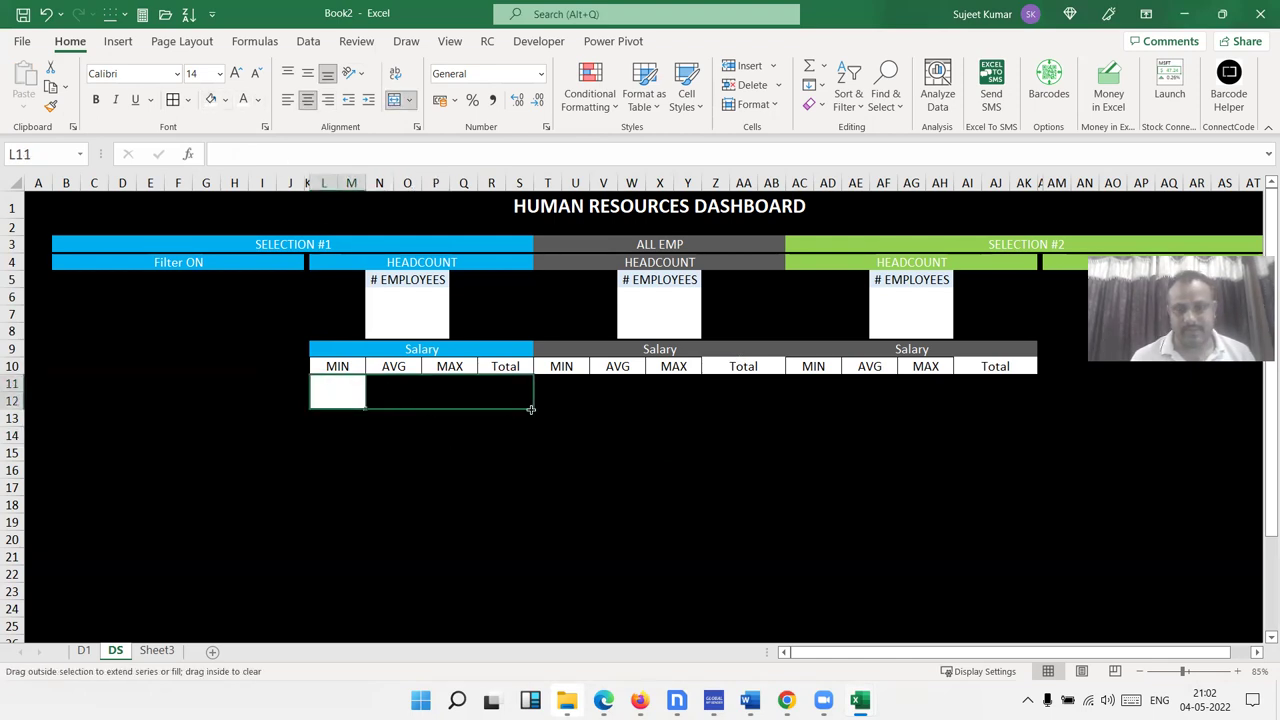
drag(535, 410, 1000, 410)
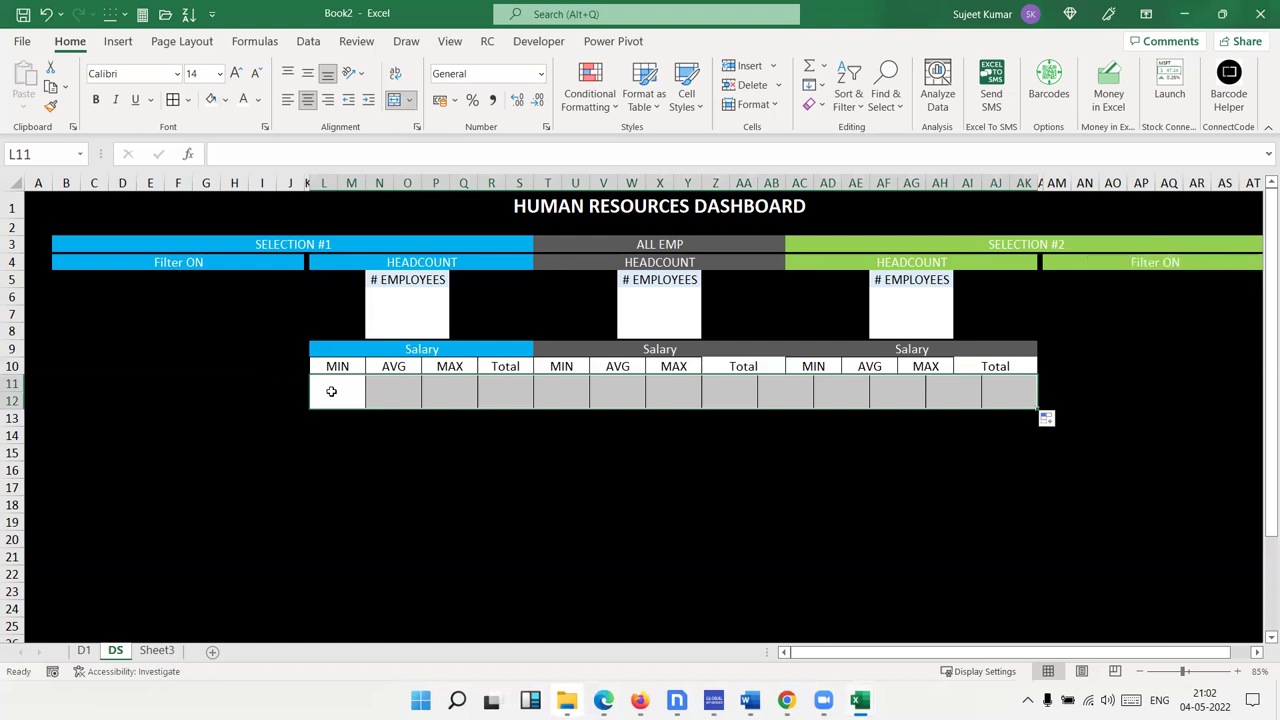
click(344, 421)
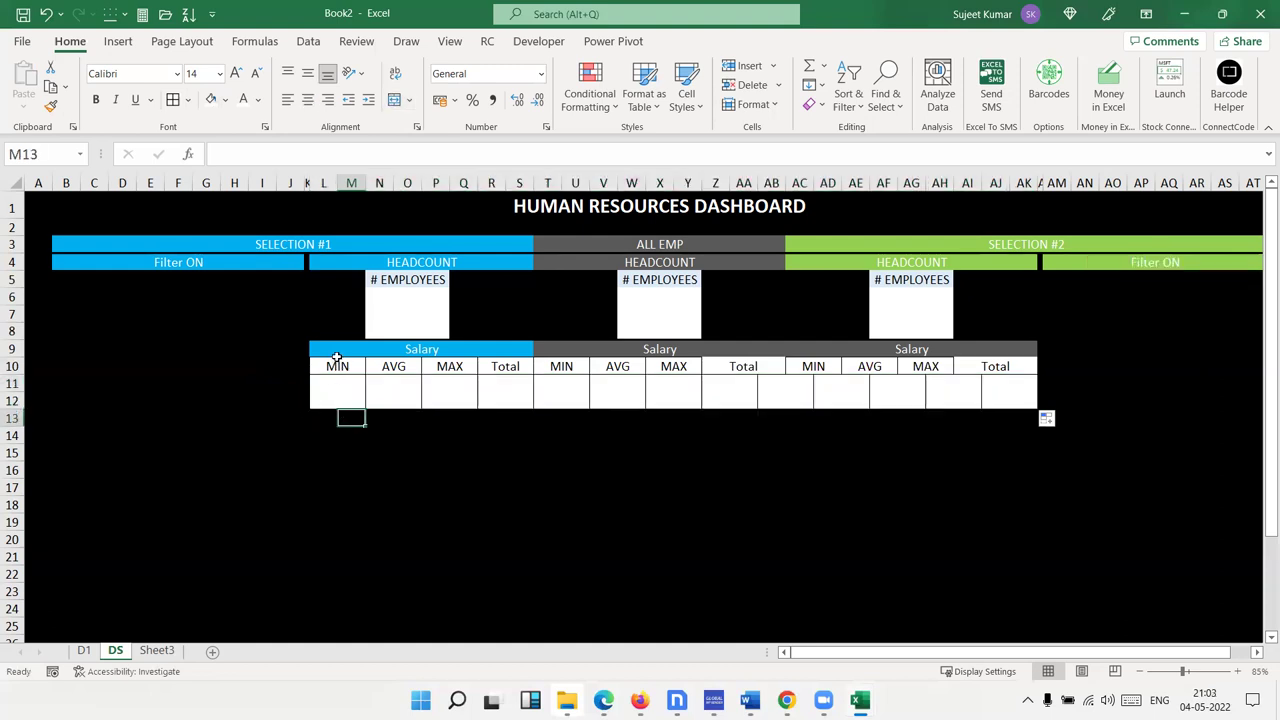
drag(337, 357, 811, 414)
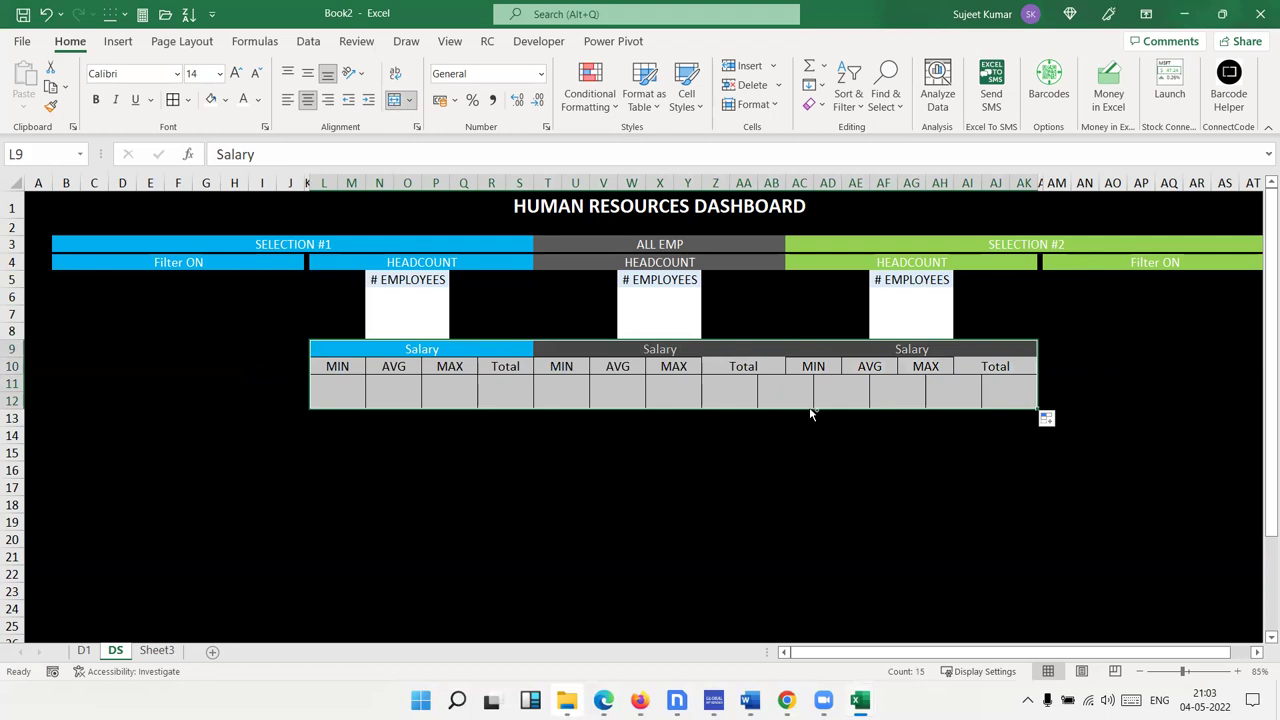
Copy the Salary block L9:AK12 and paste copies at rows 13 and 17
key(ctrl+c)
click(341, 420)
click(320, 416)
key(ctrl+v)
click(340, 488)
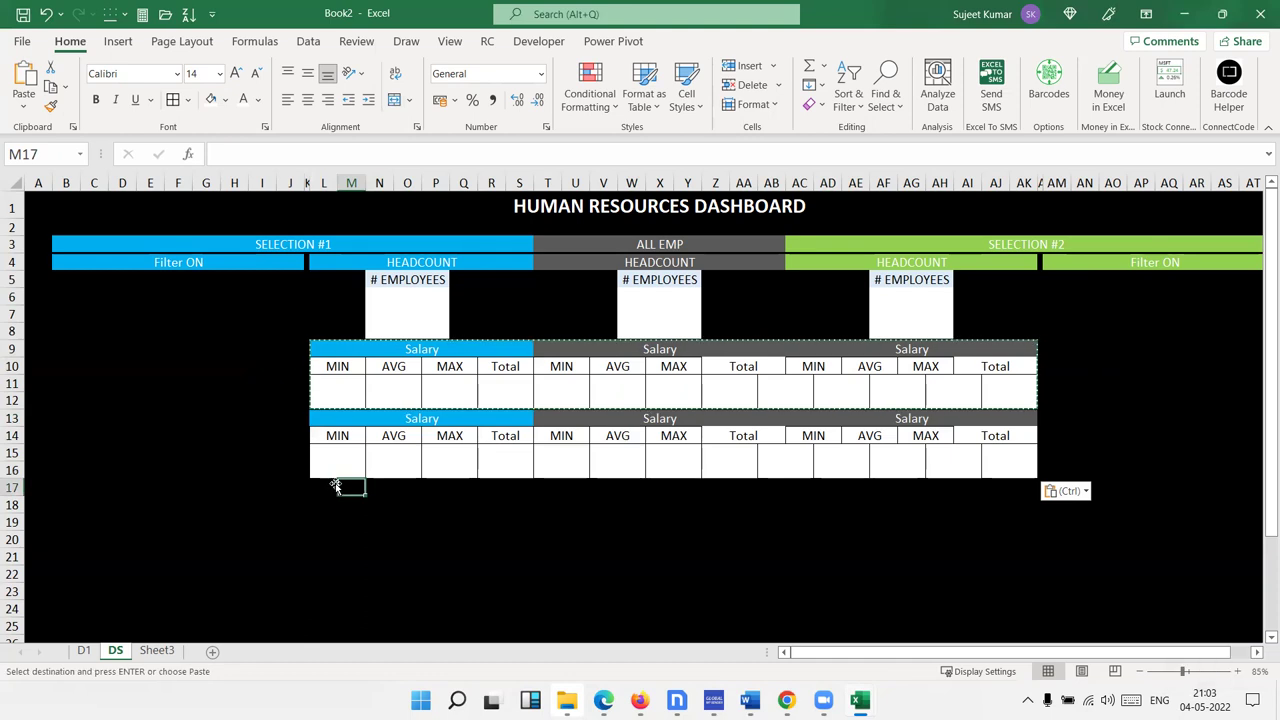
click(322, 486)
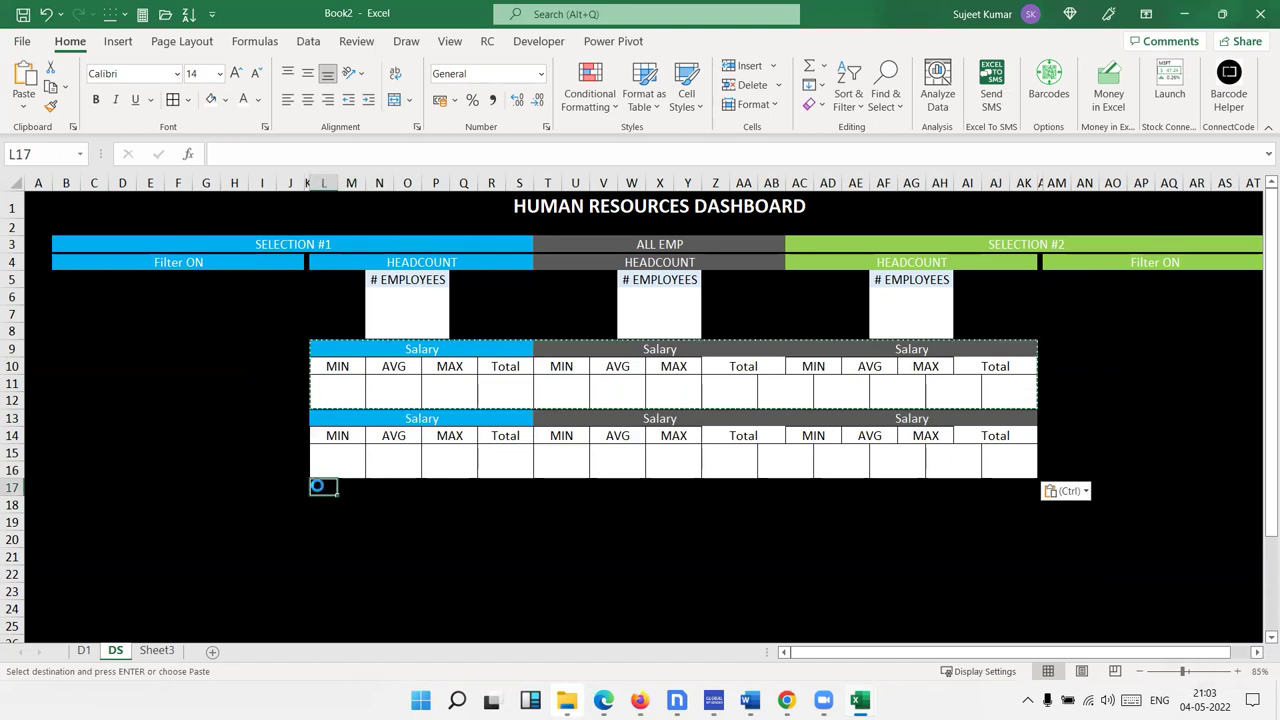
key(ctrl+v)
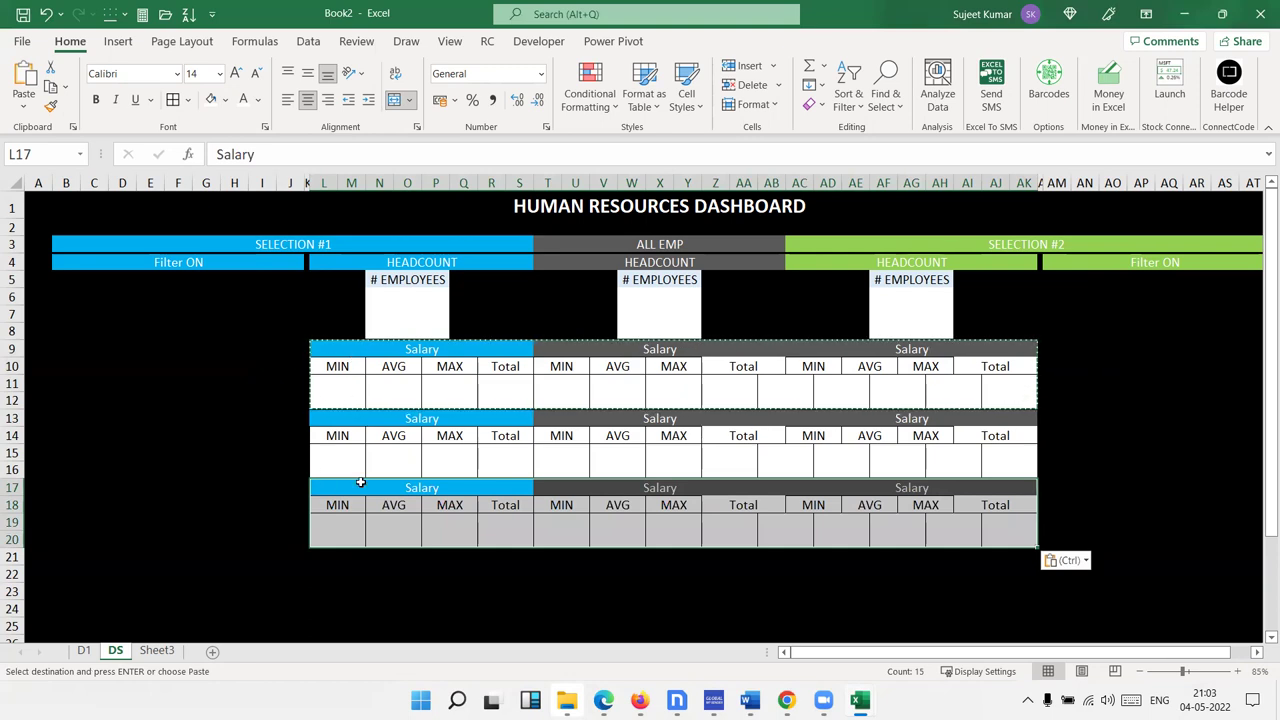
Paste two more Salary block copies at rows 21 and 25, then end copy mode
click(345, 555)
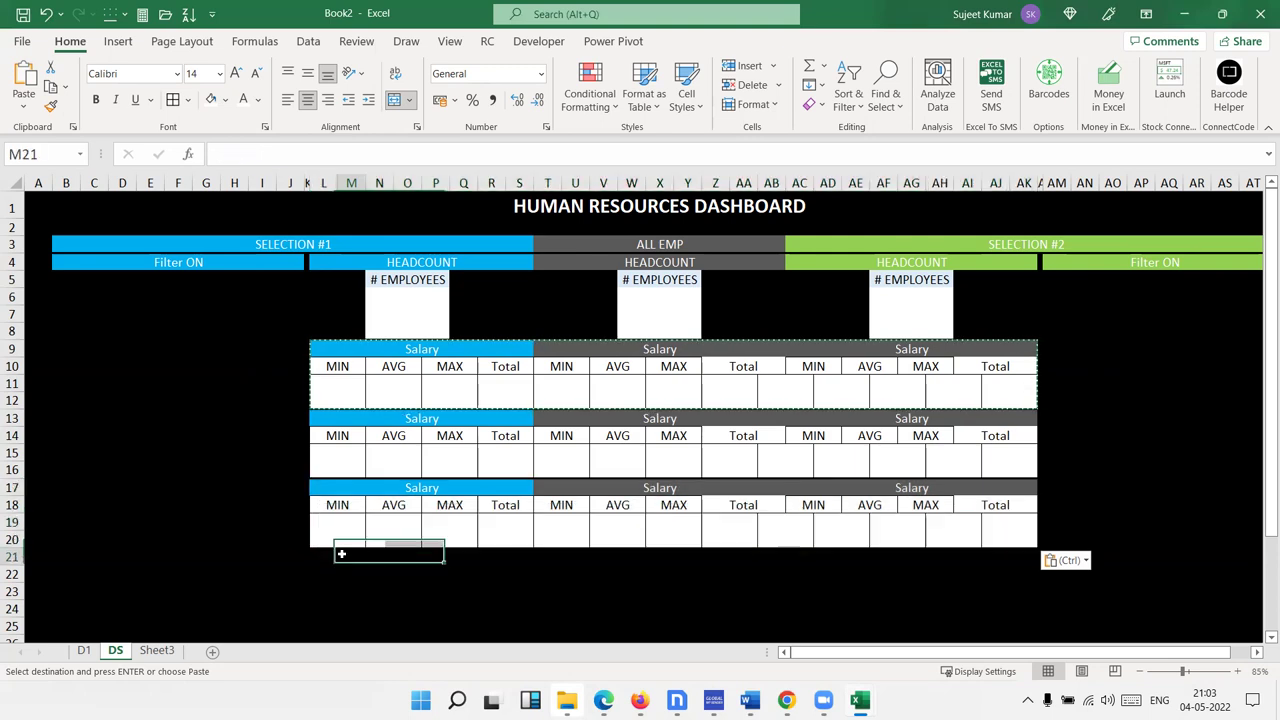
click(324, 556)
key(ctrl+v)
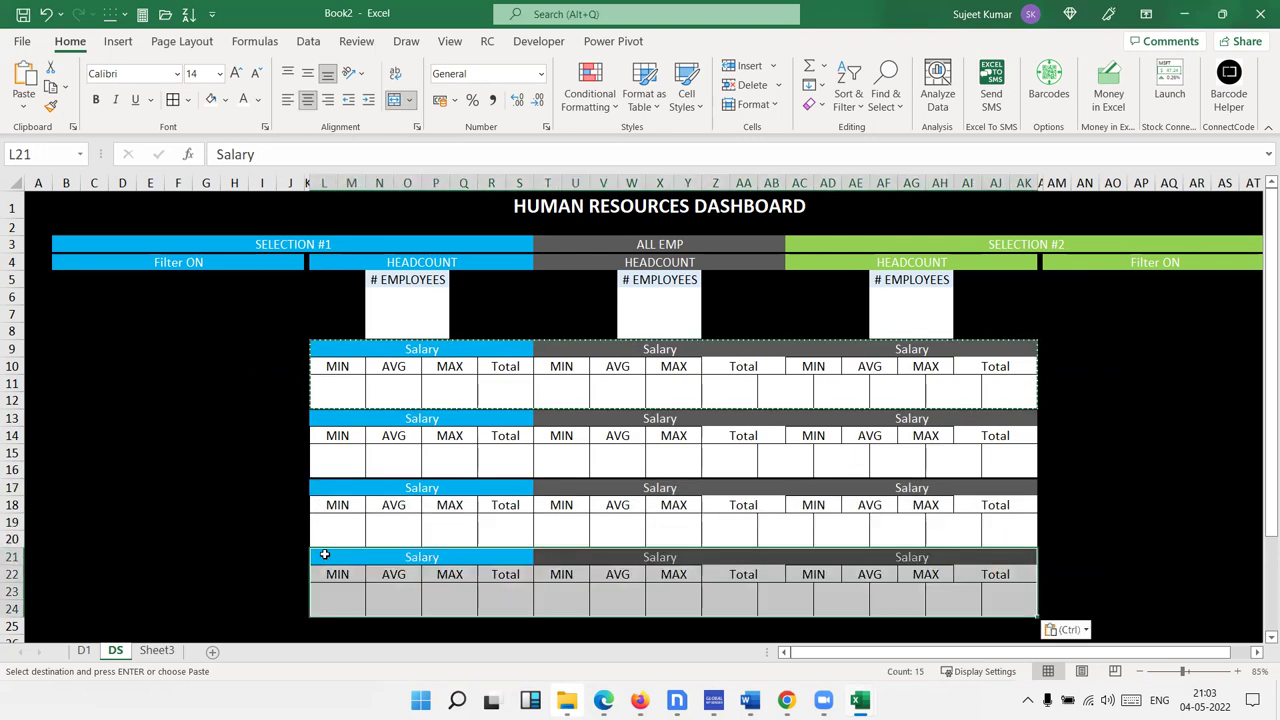
click(325, 625)
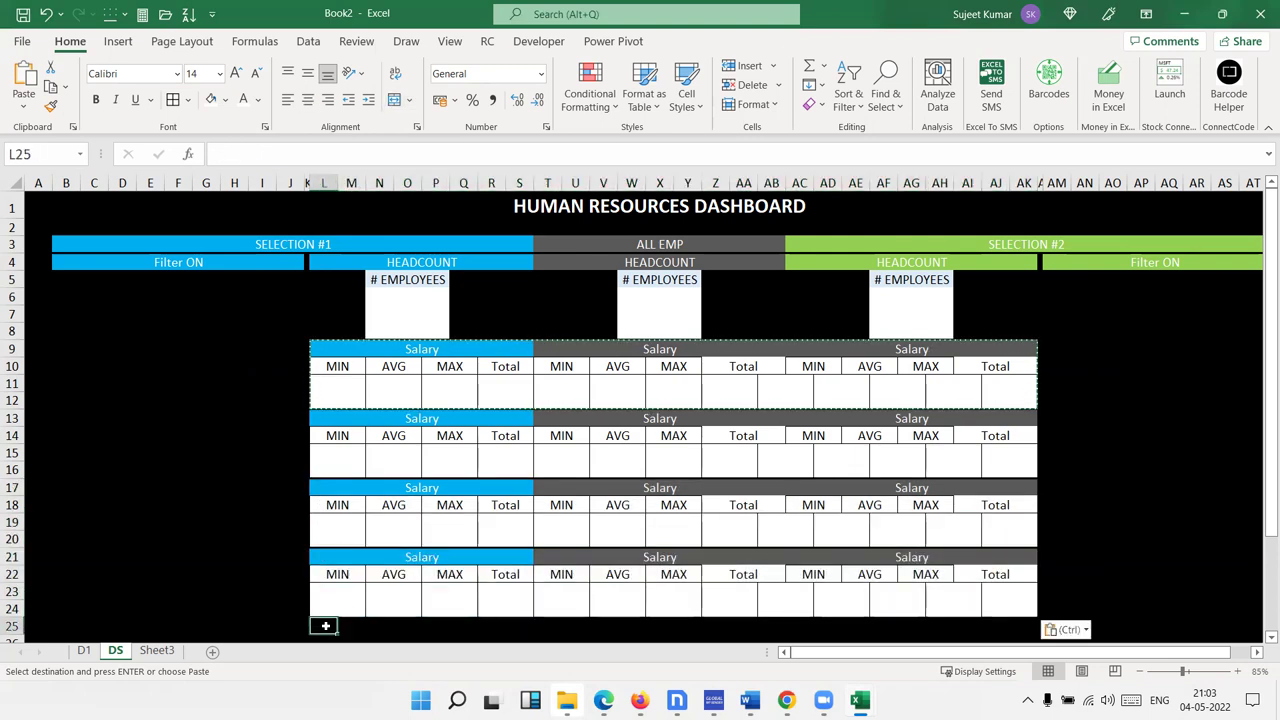
key(ctrl+v)
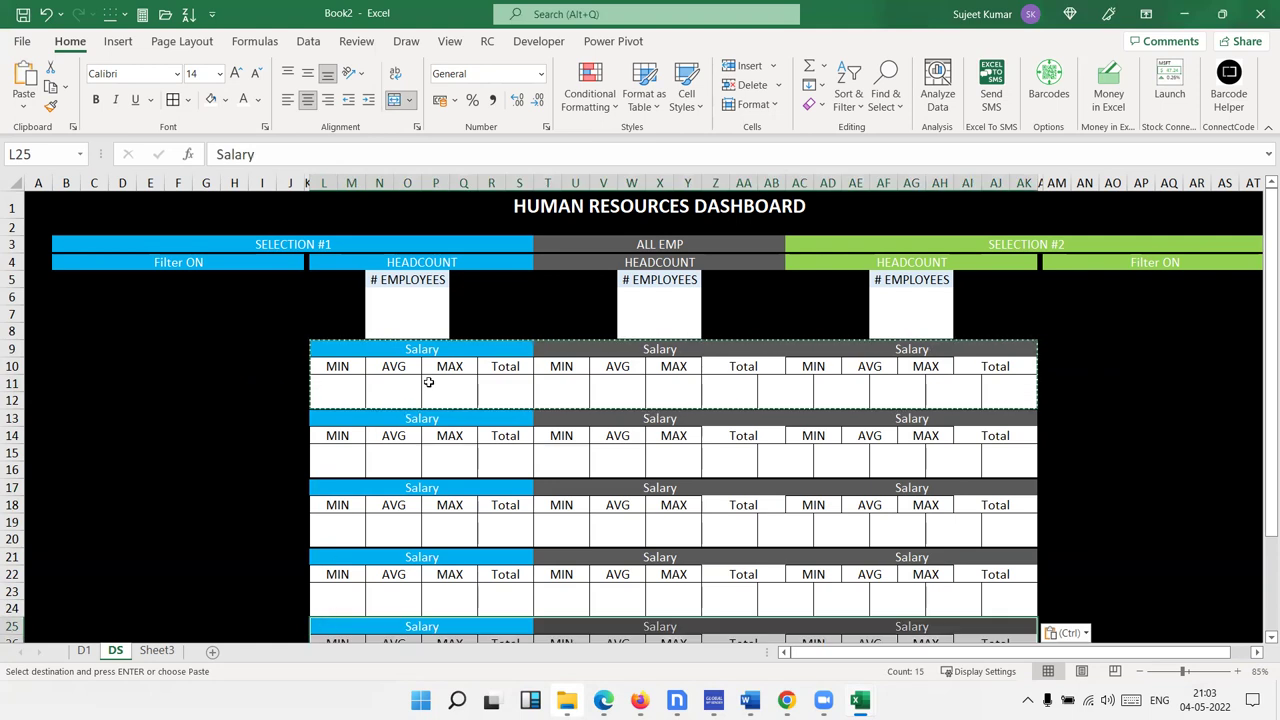
key(Escape)
Change the left header L13 from Salary to Bonus
double_click(413, 418)
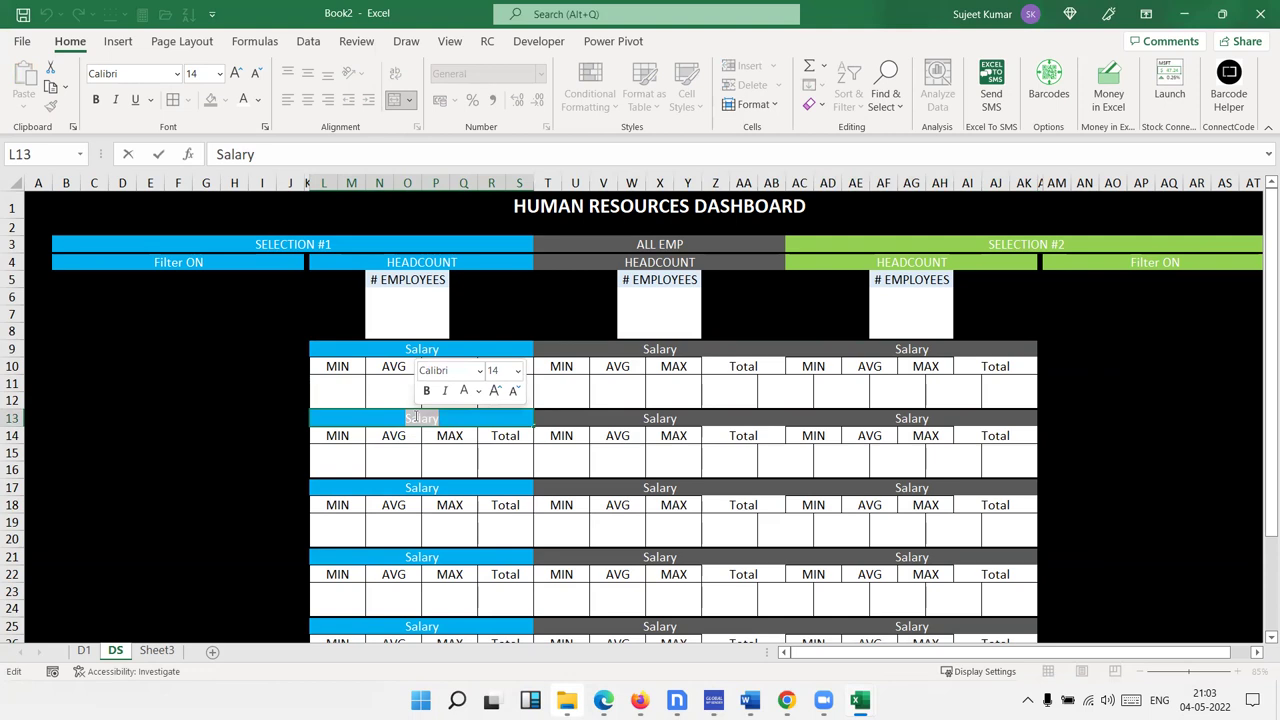
key(Escape)
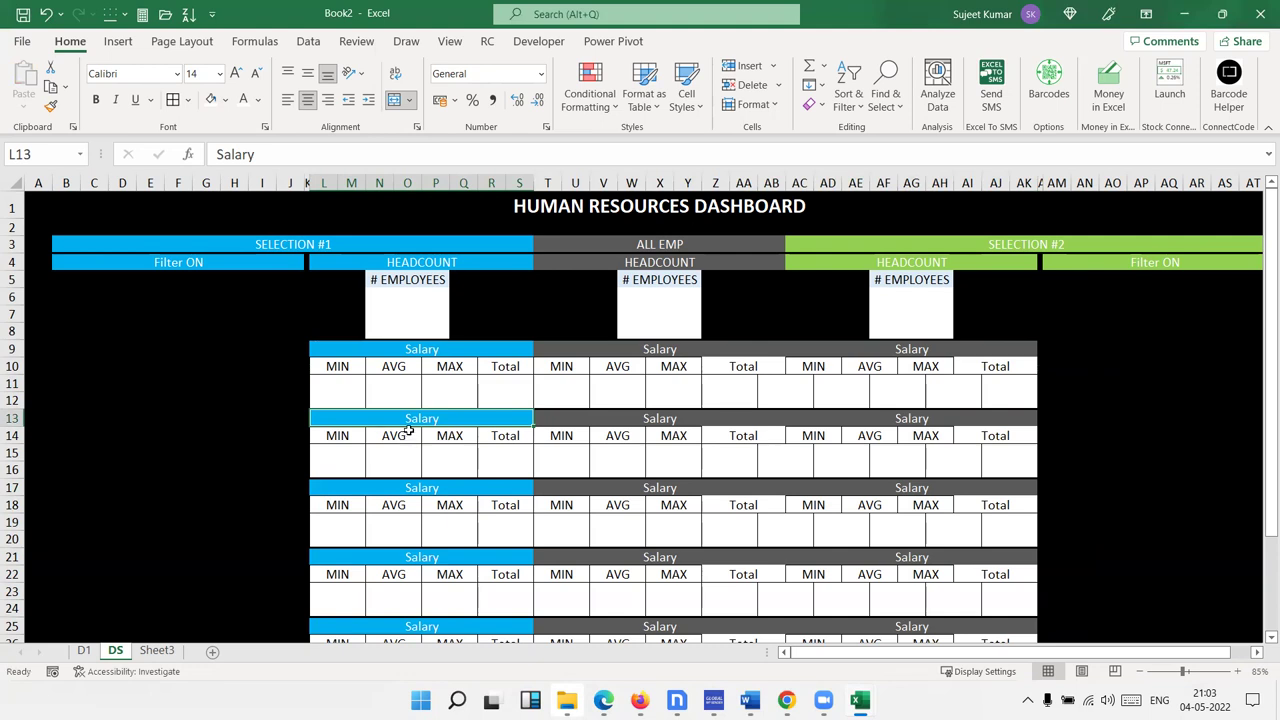
double_click(412, 419)
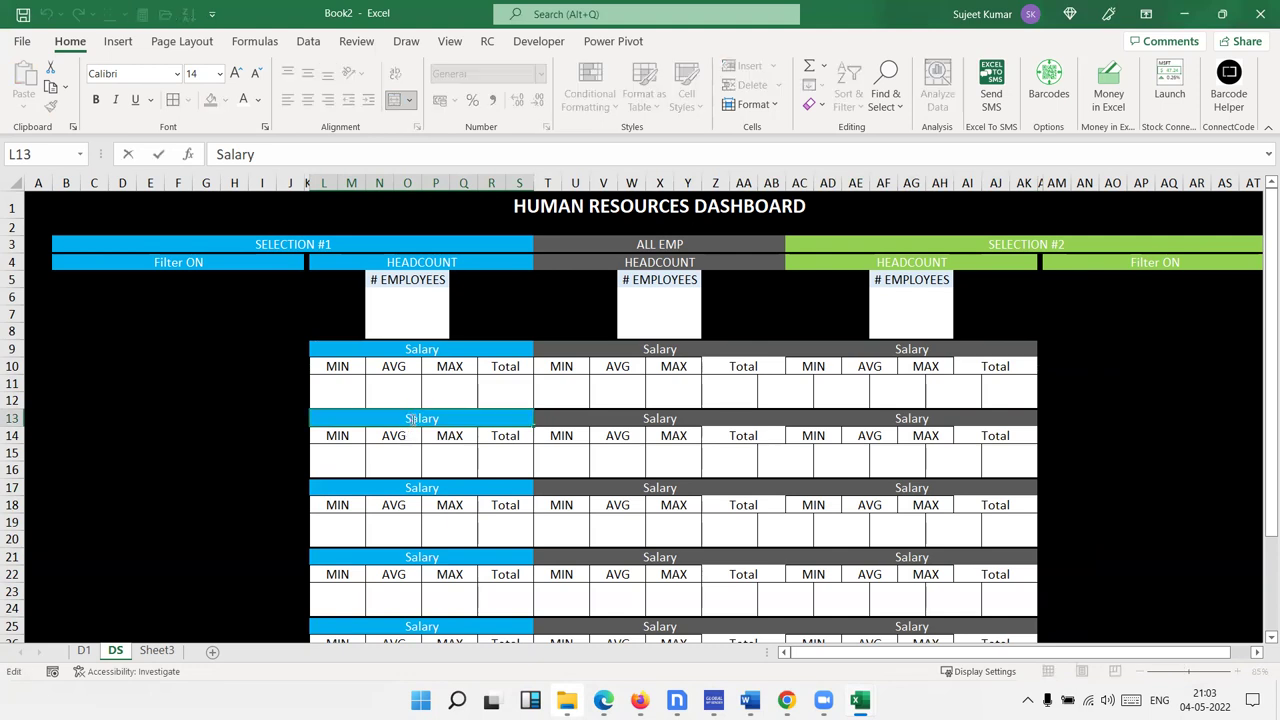
double_click(412, 419)
text(Bo)
text(nus)
key(Return)
click(410, 419)
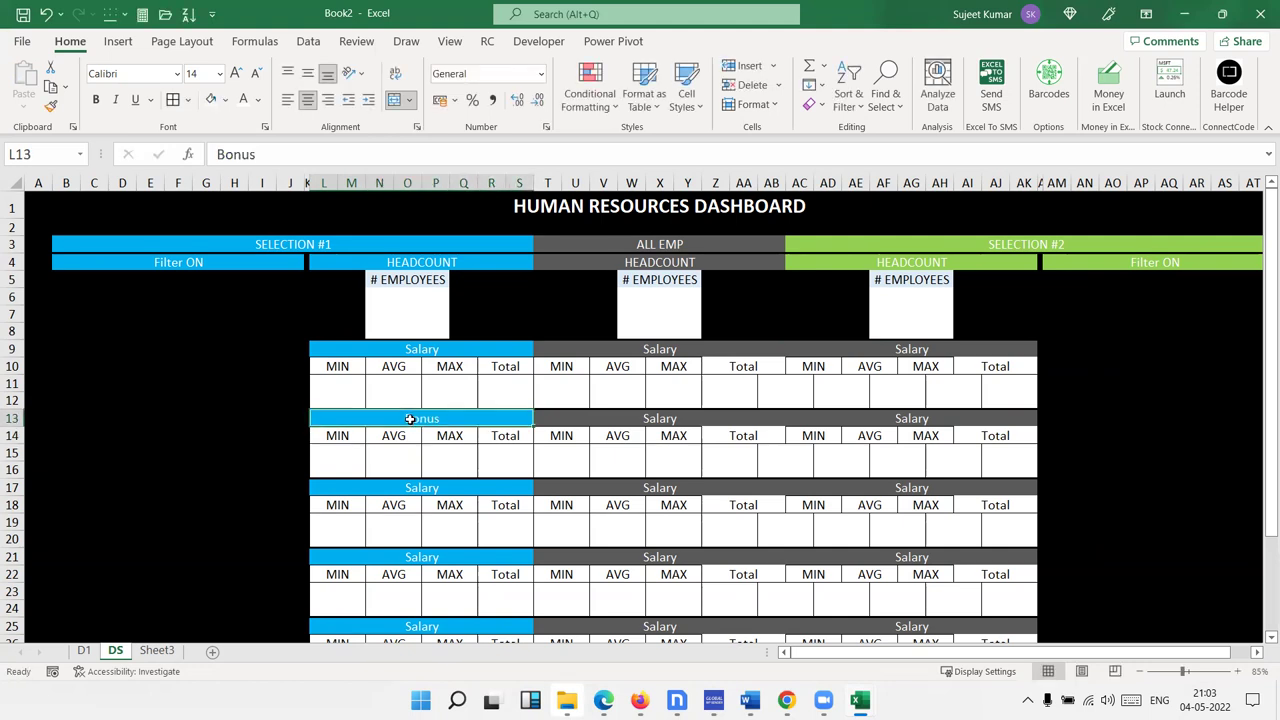
key(ctrl+c)
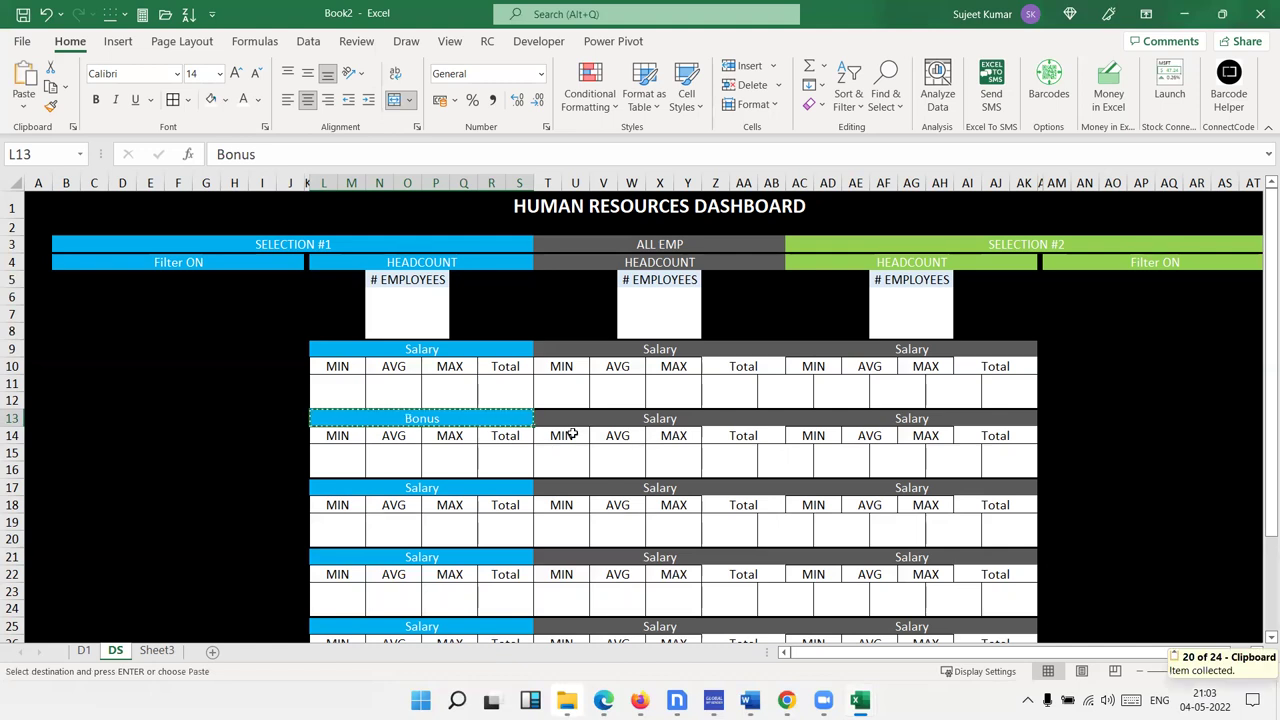
Change the middle (T13) and right (AC13) headers to Bonus as well
click(610, 423)
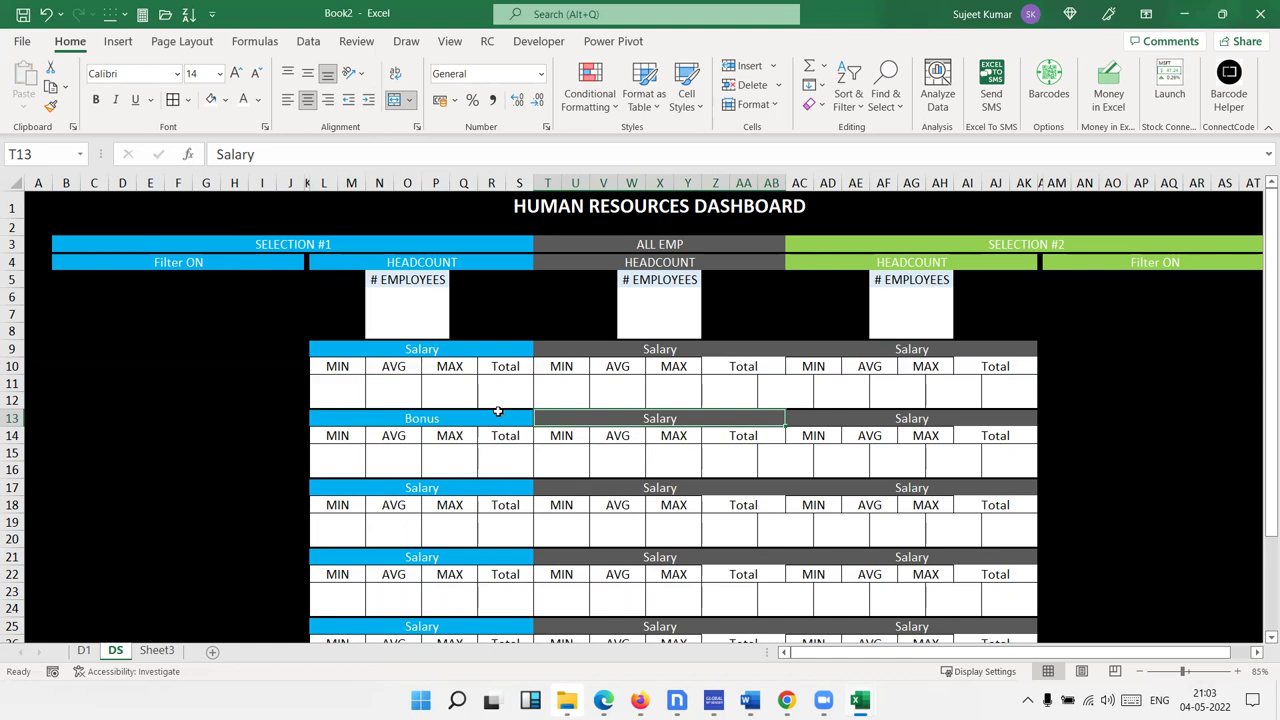
key(F2)
key(Escape)
click(407, 420)
key(ctrl+c)
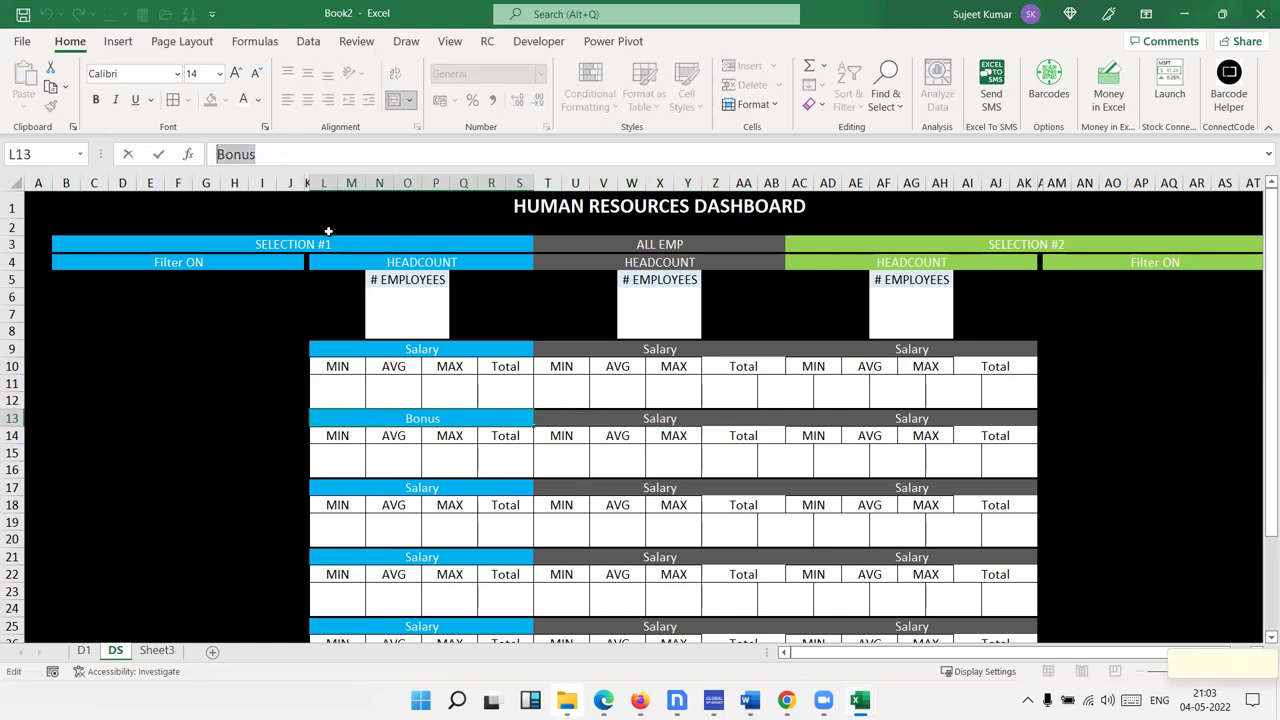
click(612, 393)
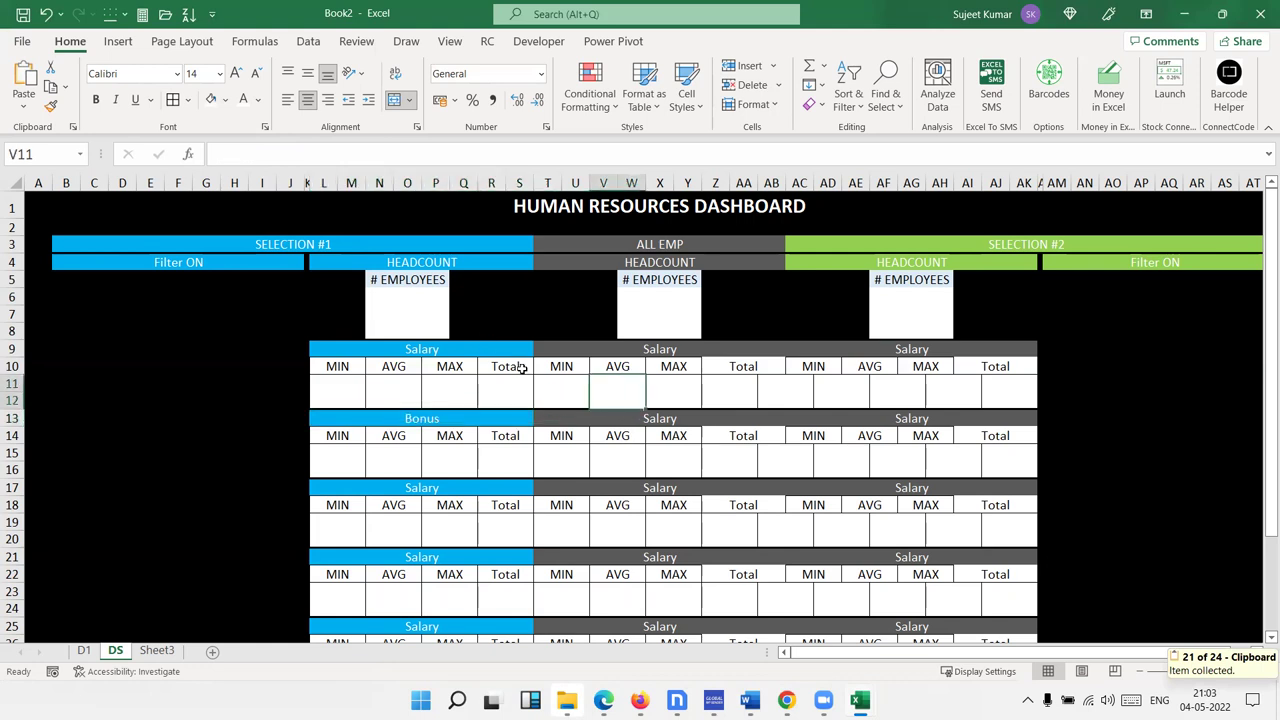
click(563, 414)
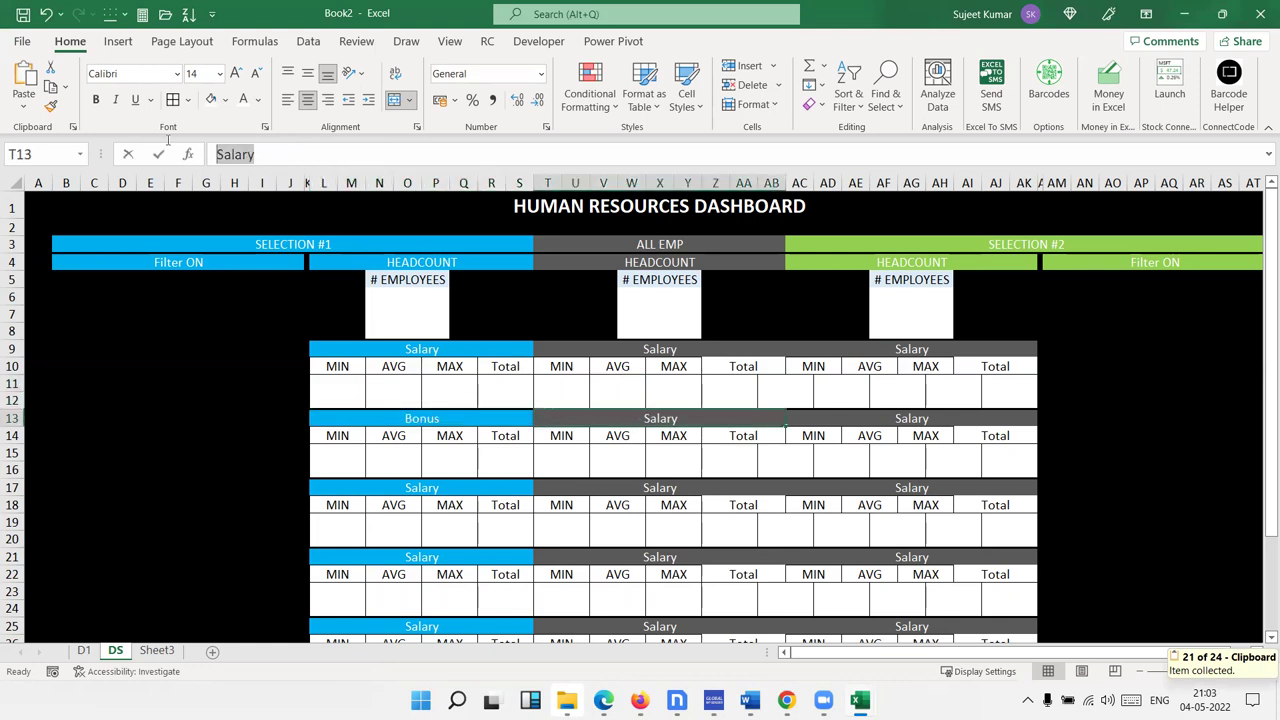
text(Bonus)
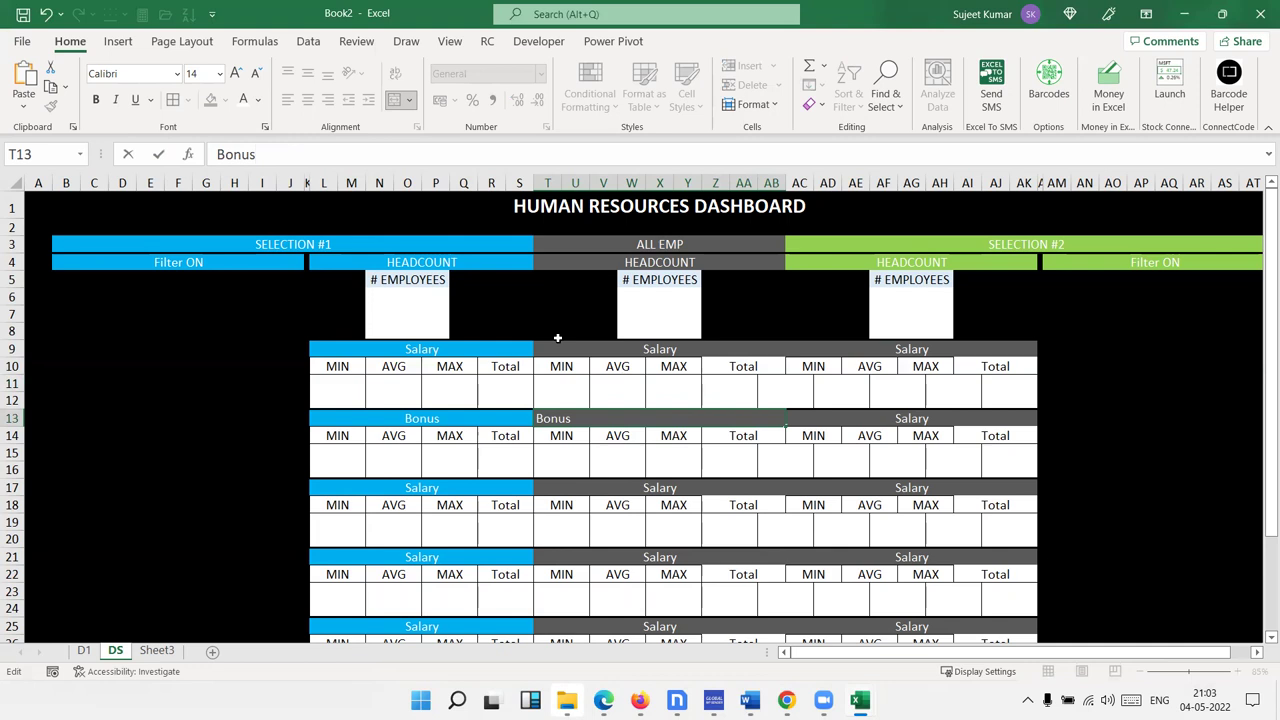
key(Return)
click(915, 418)
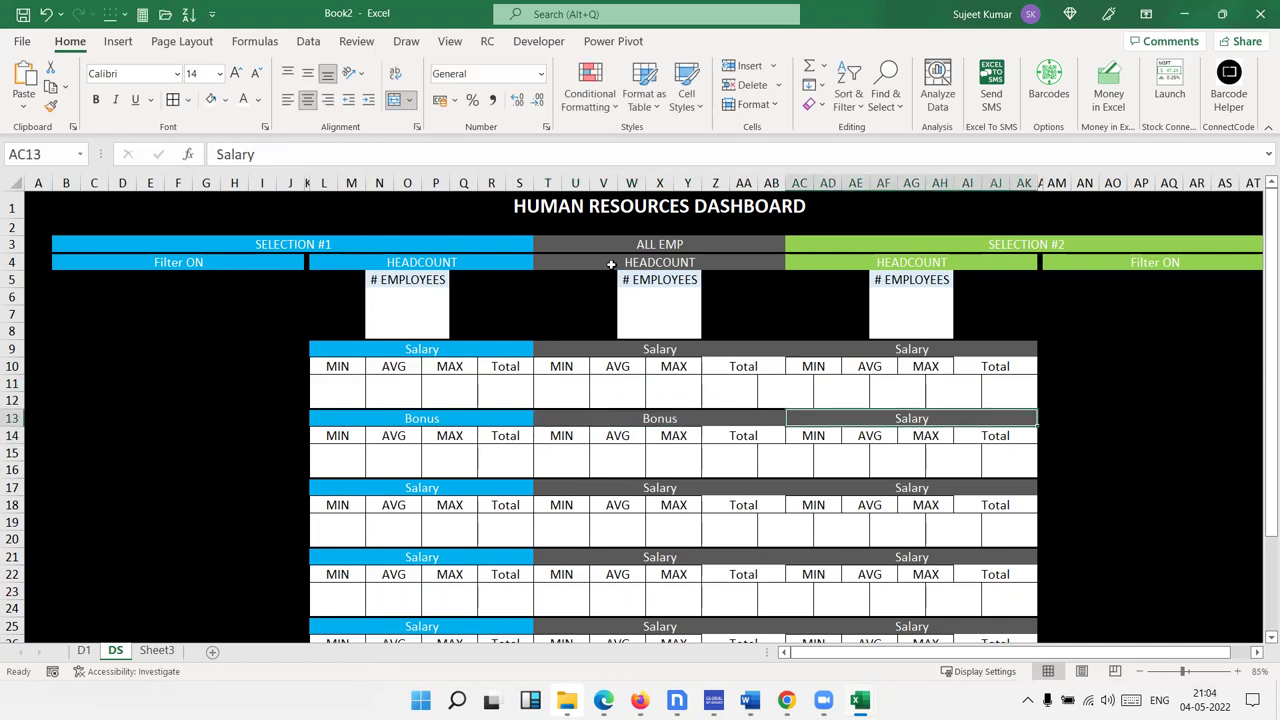
text(Bonus)
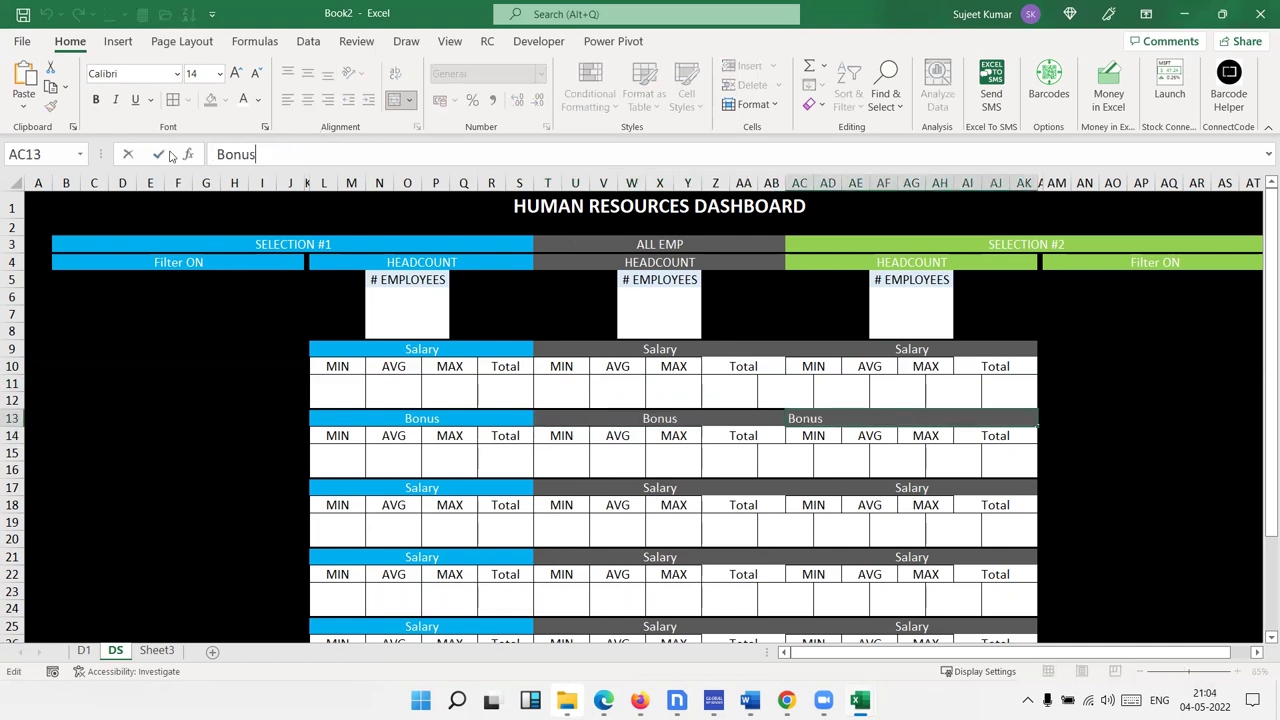
key(Return)
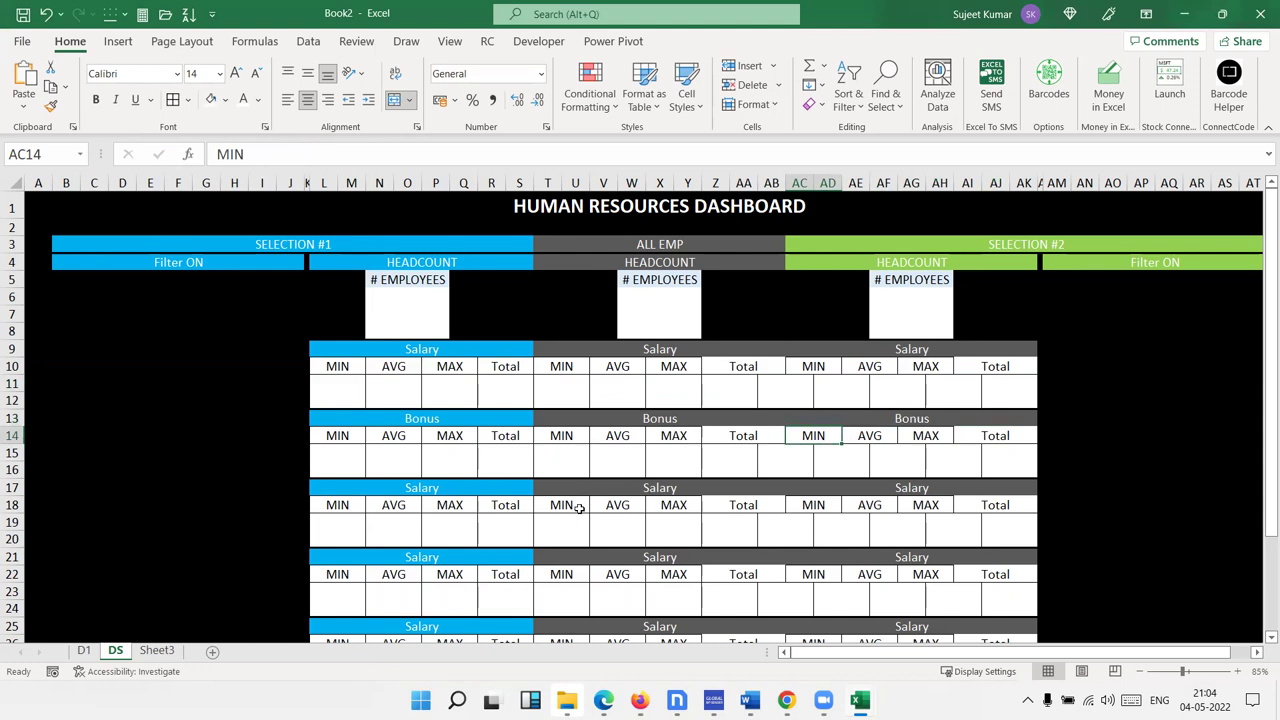
Rename the third block's left header in row 17 from Salary to OVERTIME
click(800, 510)
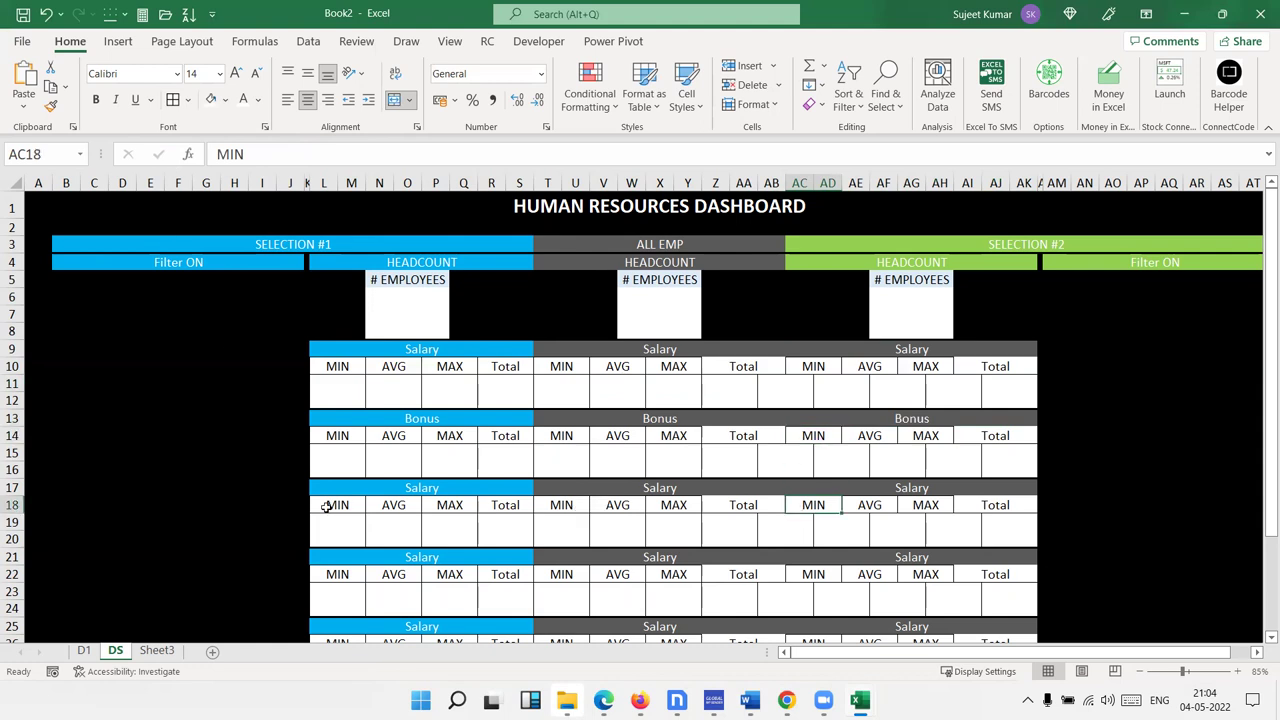
click(333, 487)
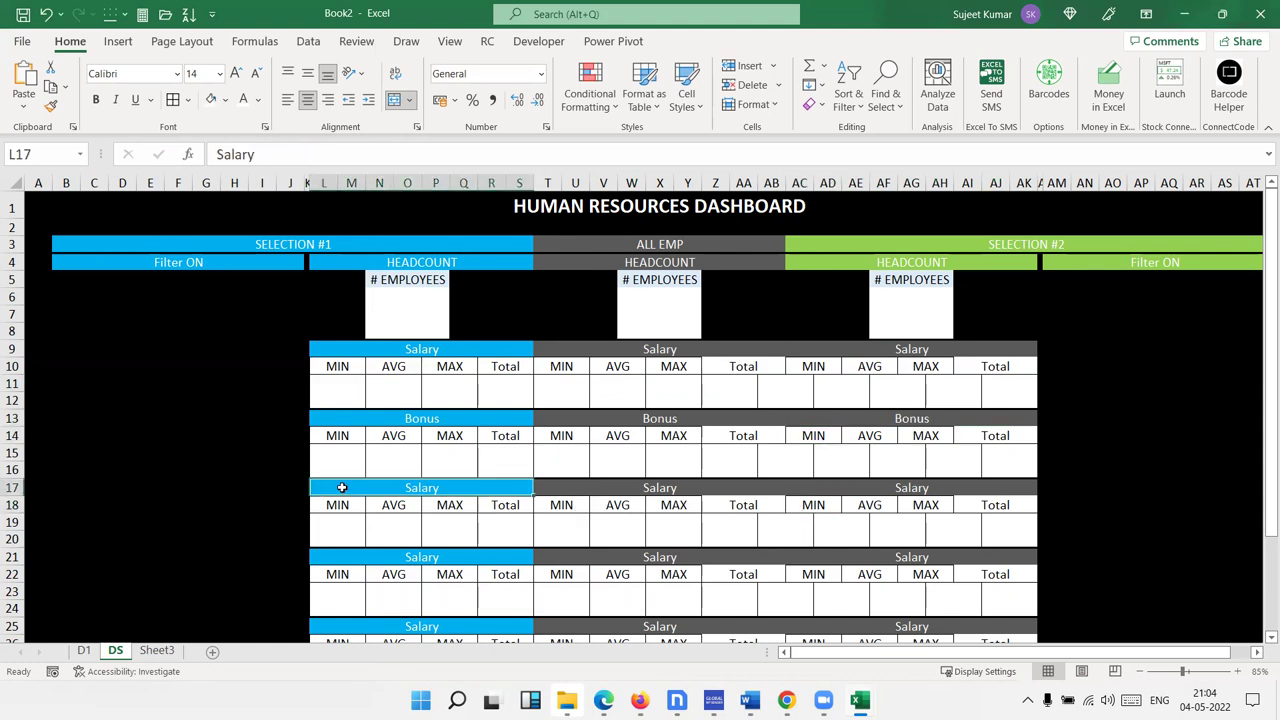
double_click(430, 485)
double_click(424, 488)
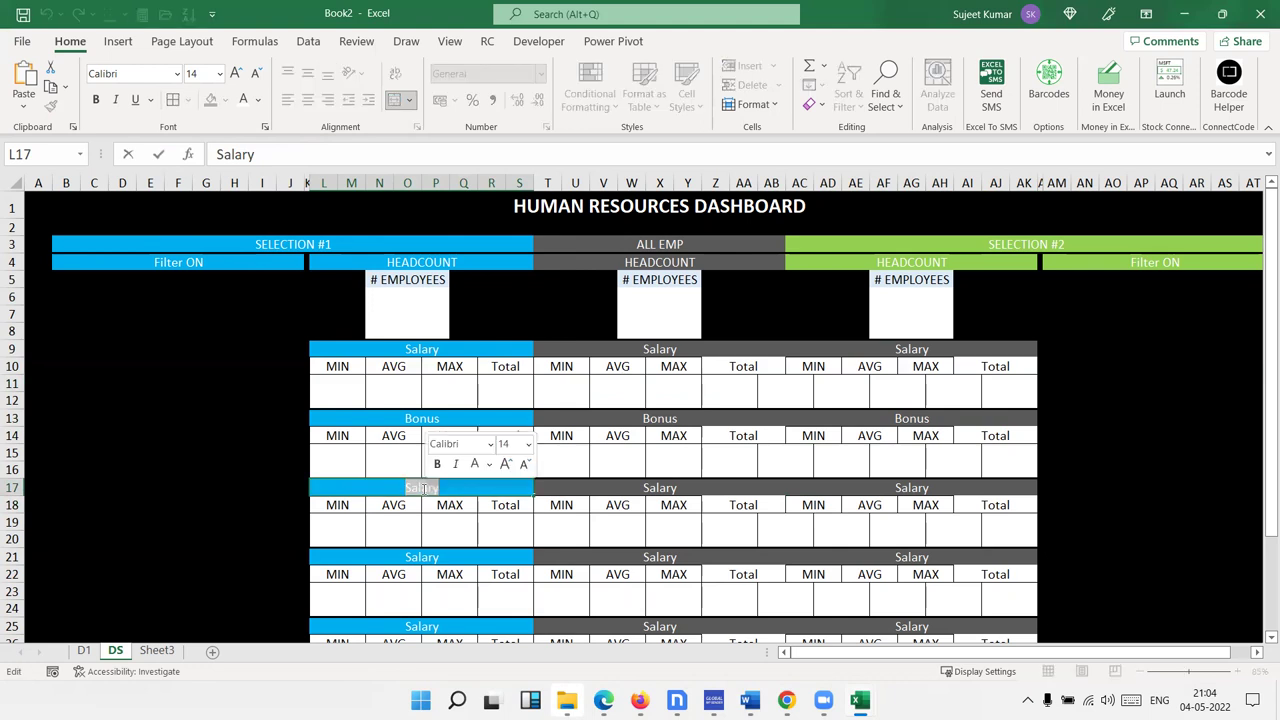
text(OVERTIME)
key(Return)
click(423, 488)
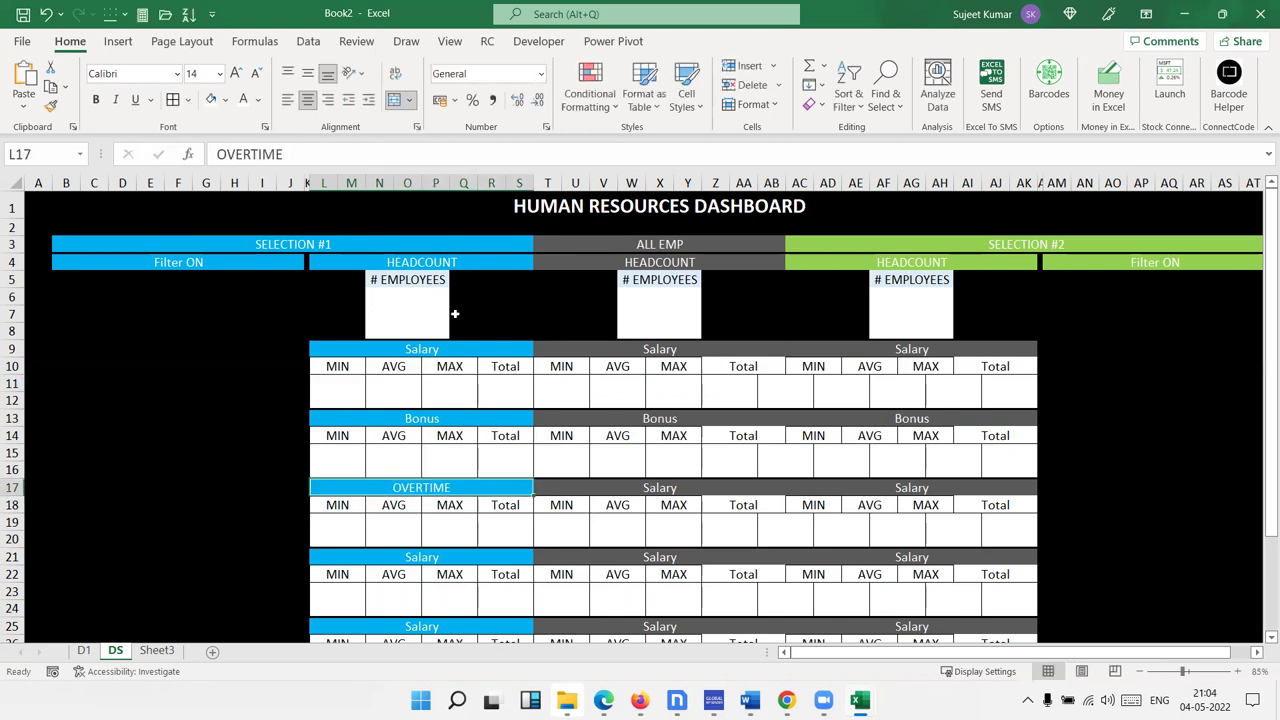
key(ctrl+c)
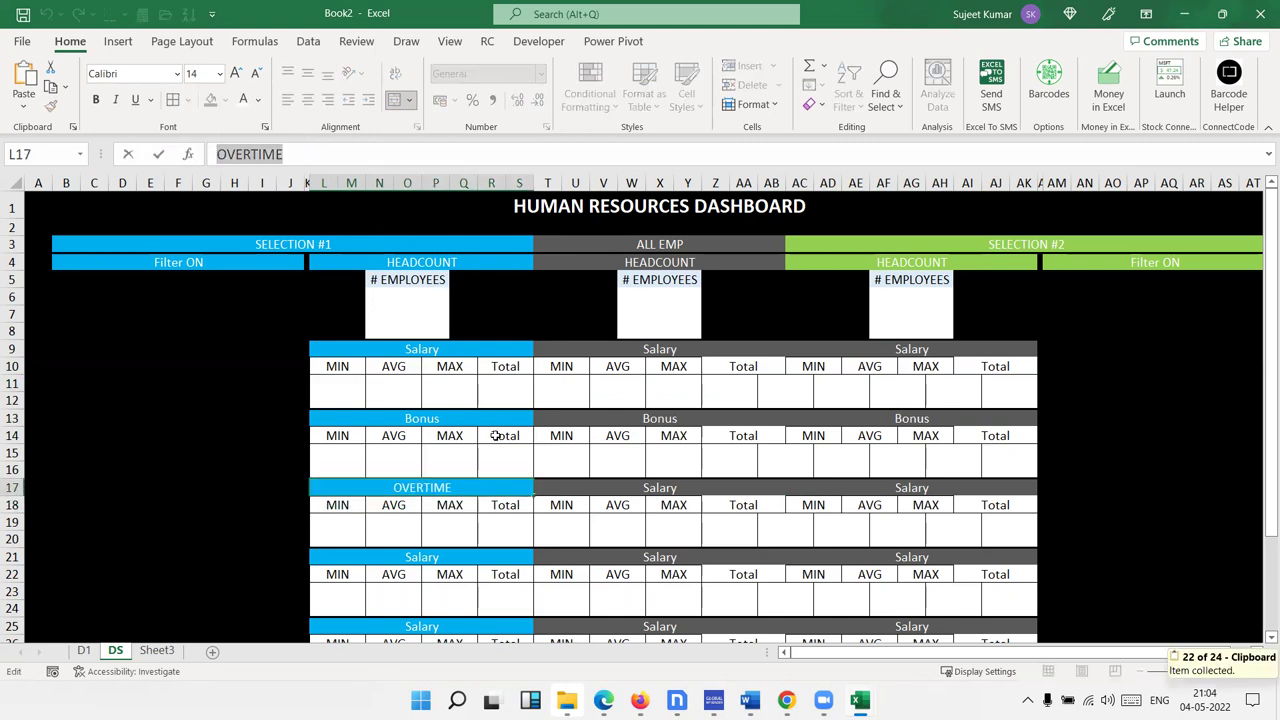
Paste OVERTIME into the third block's middle and right-hand headers
click(621, 488)
triple_click(621, 488)
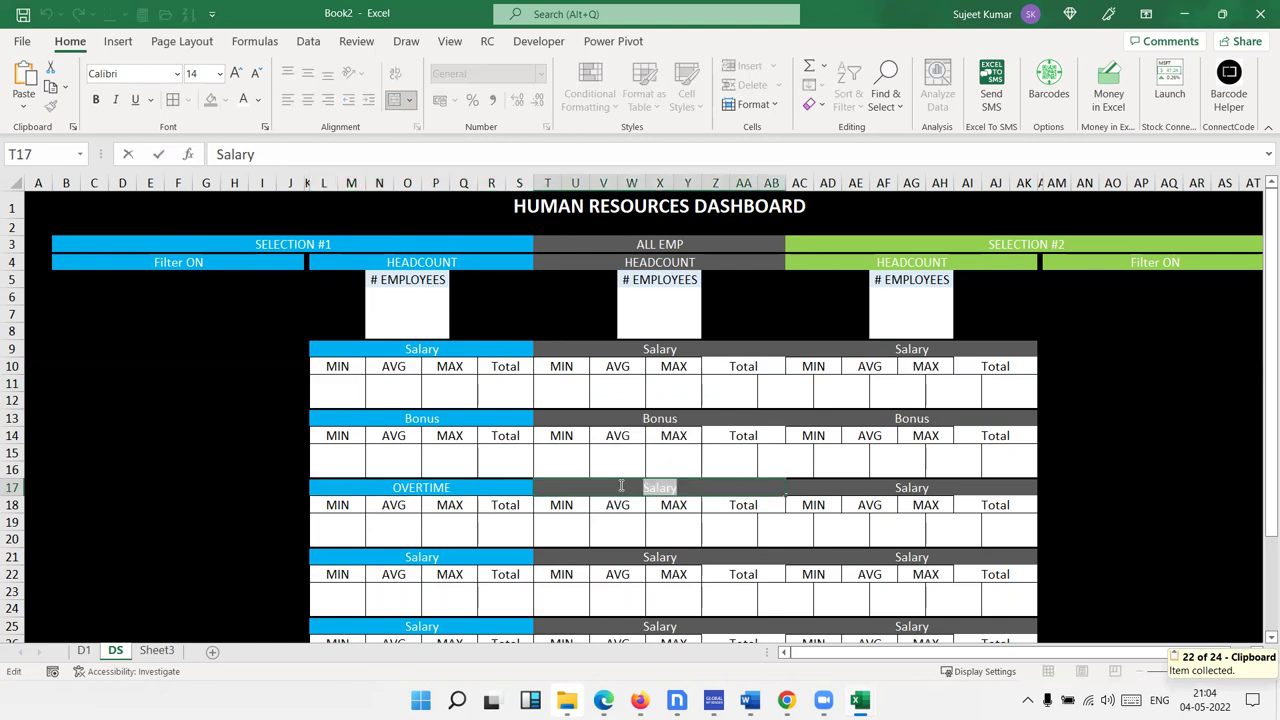
key(ctrl+v)
key(Return)
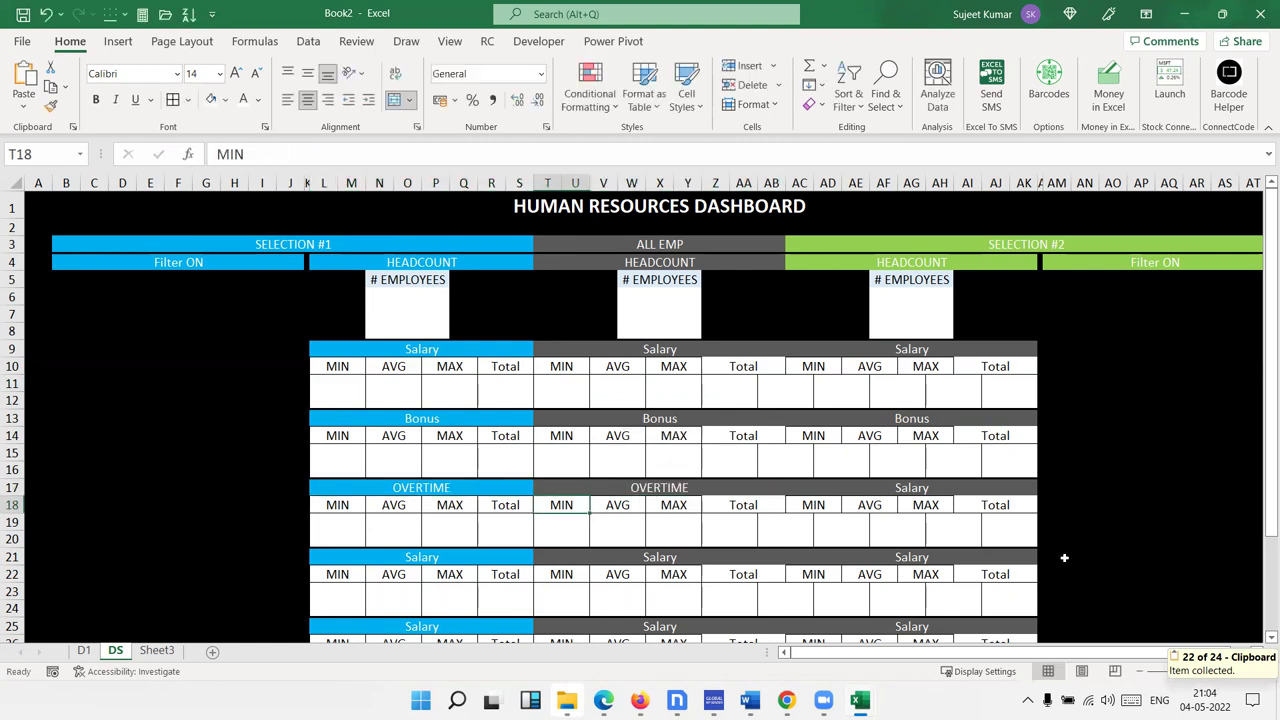
click(891, 488)
triple_click(891, 488)
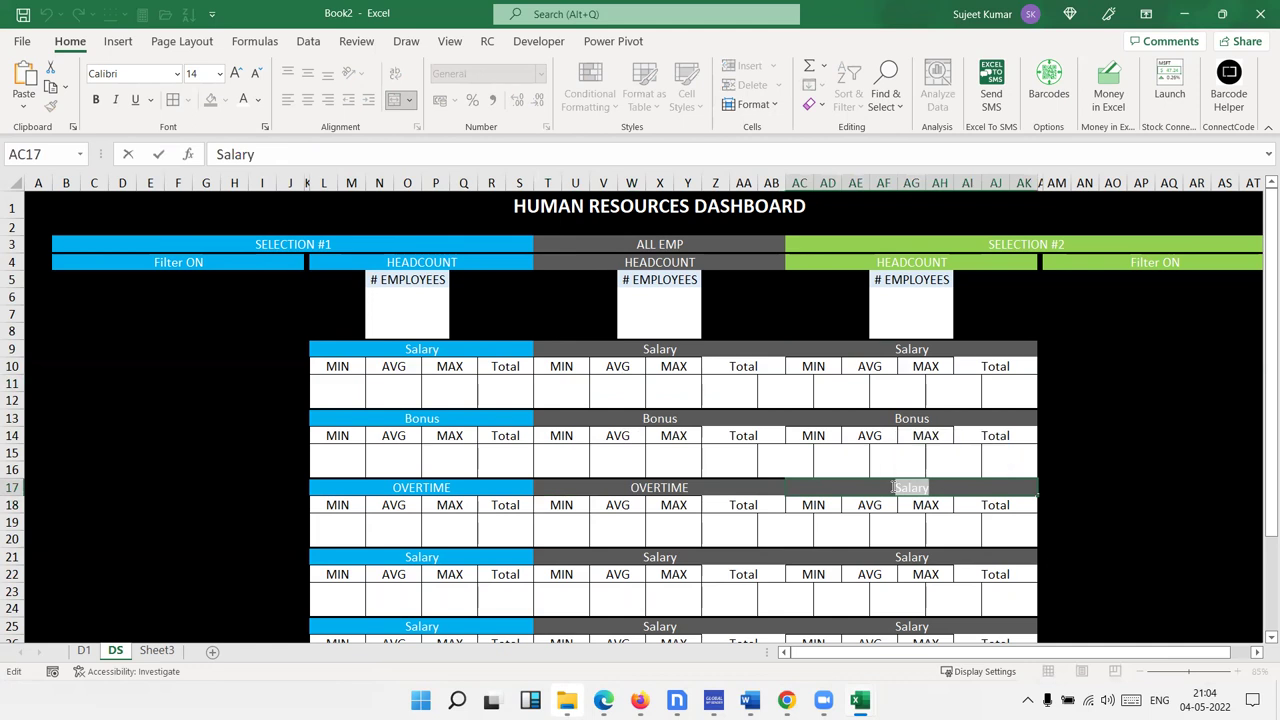
key(ctrl+v)
key(Return)
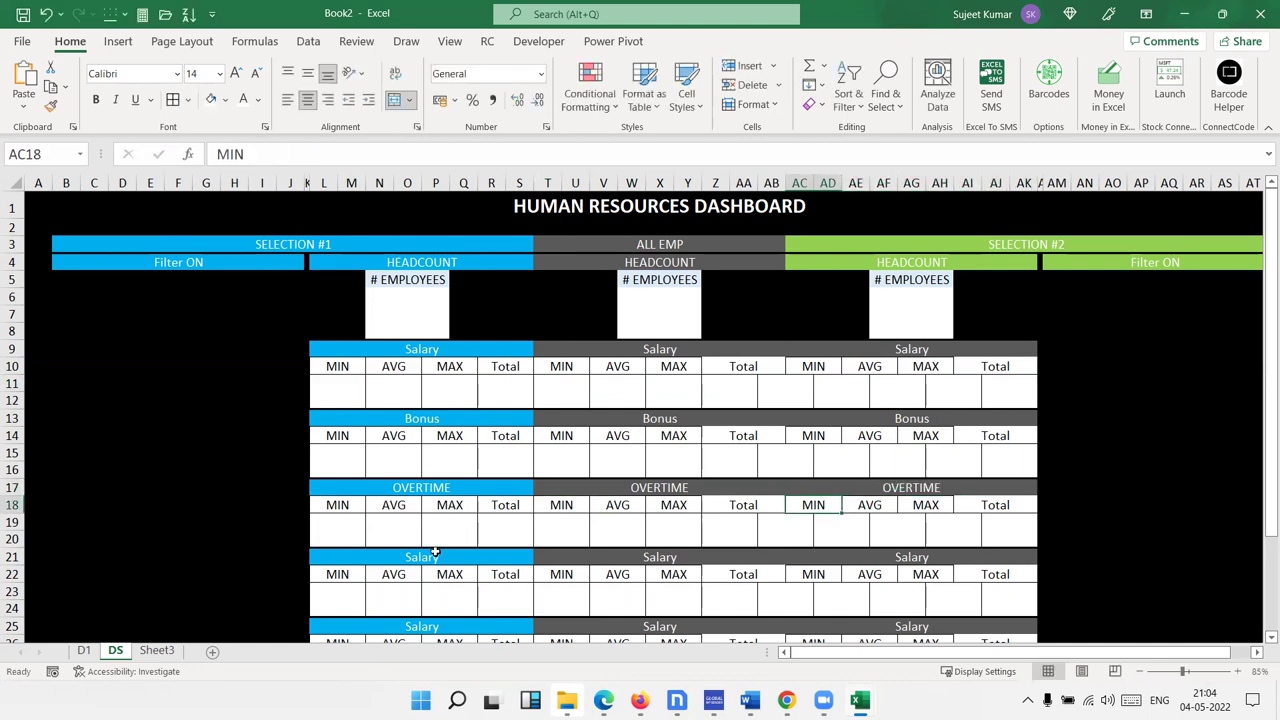
Enter P Score as the fourth block's left header in L21
click(431, 555)
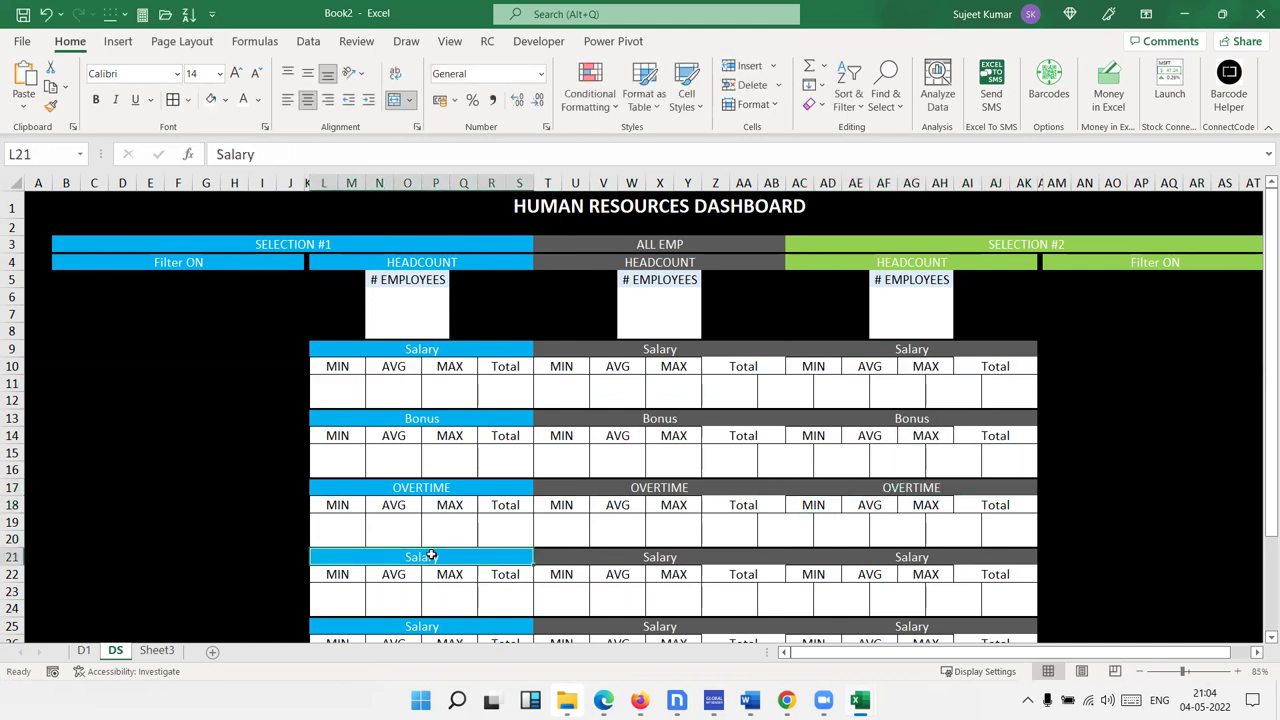
text(P)
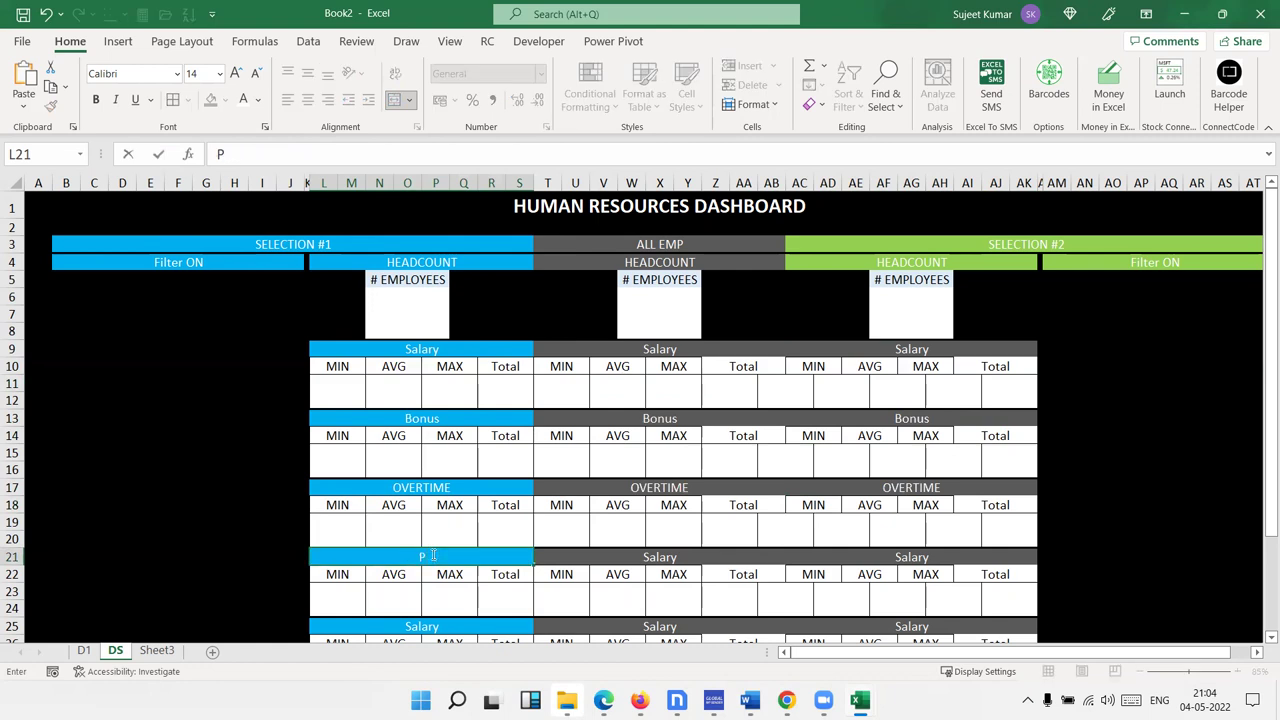
key(Escape)
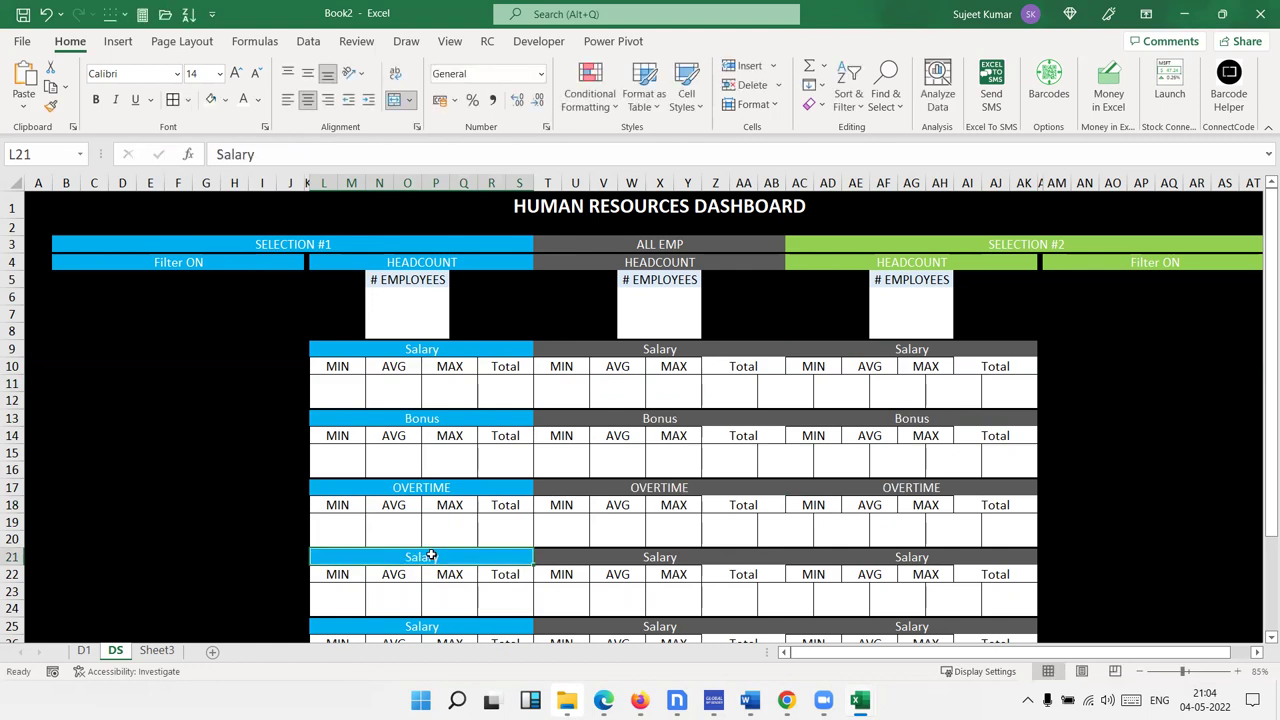
text(P Score)
key(Return)
click(431, 556)
key(ctrl+c)
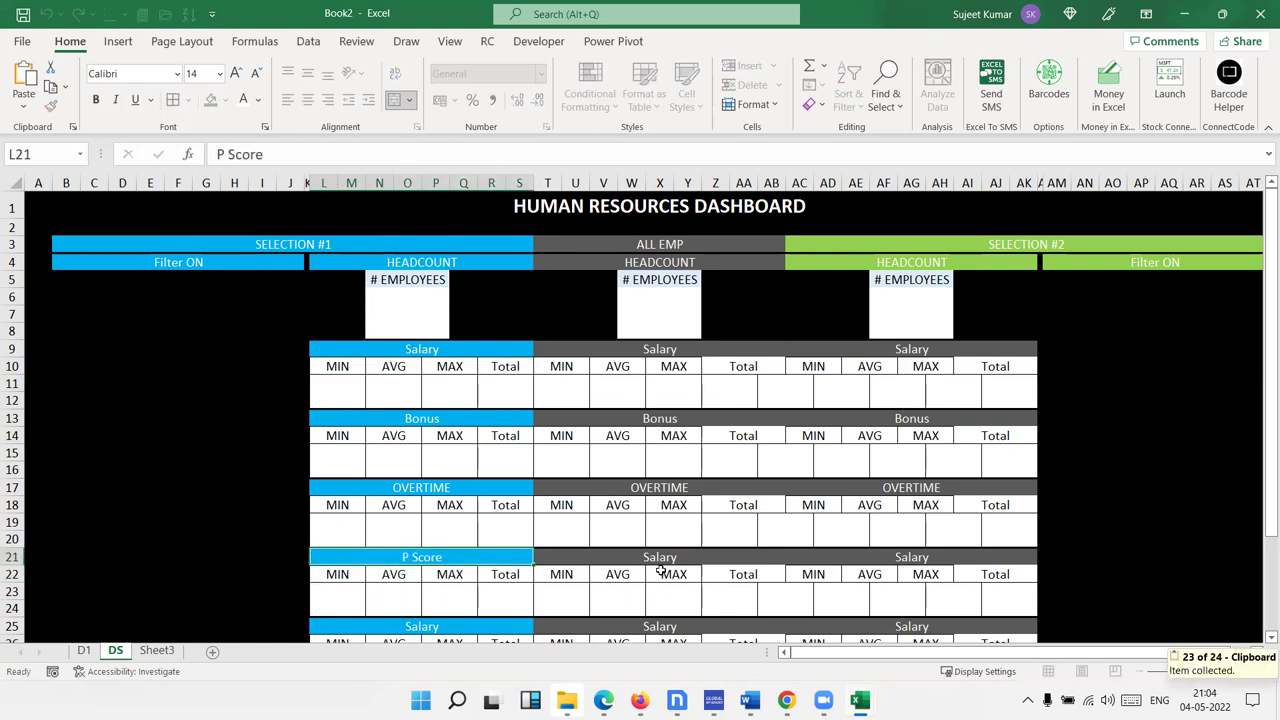
Paste P Score into the T21 and AC21 headers
click(657, 560)
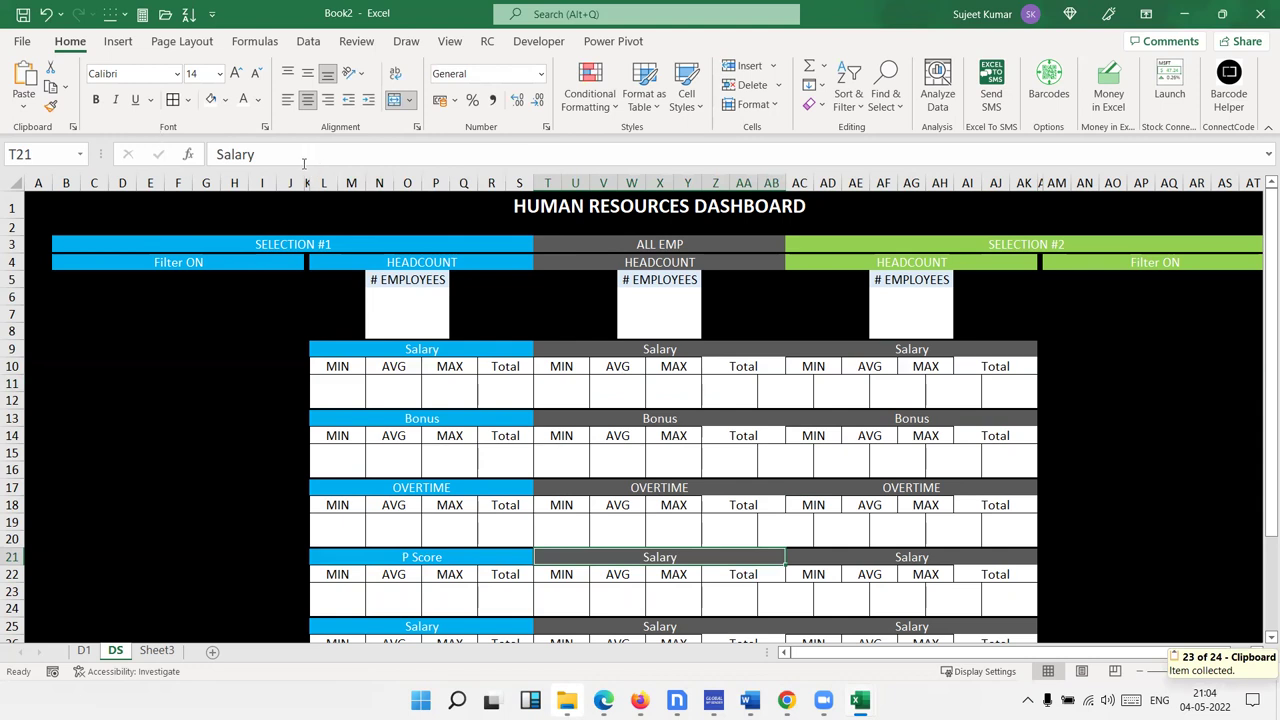
key(ctrl+v)
key(Down)
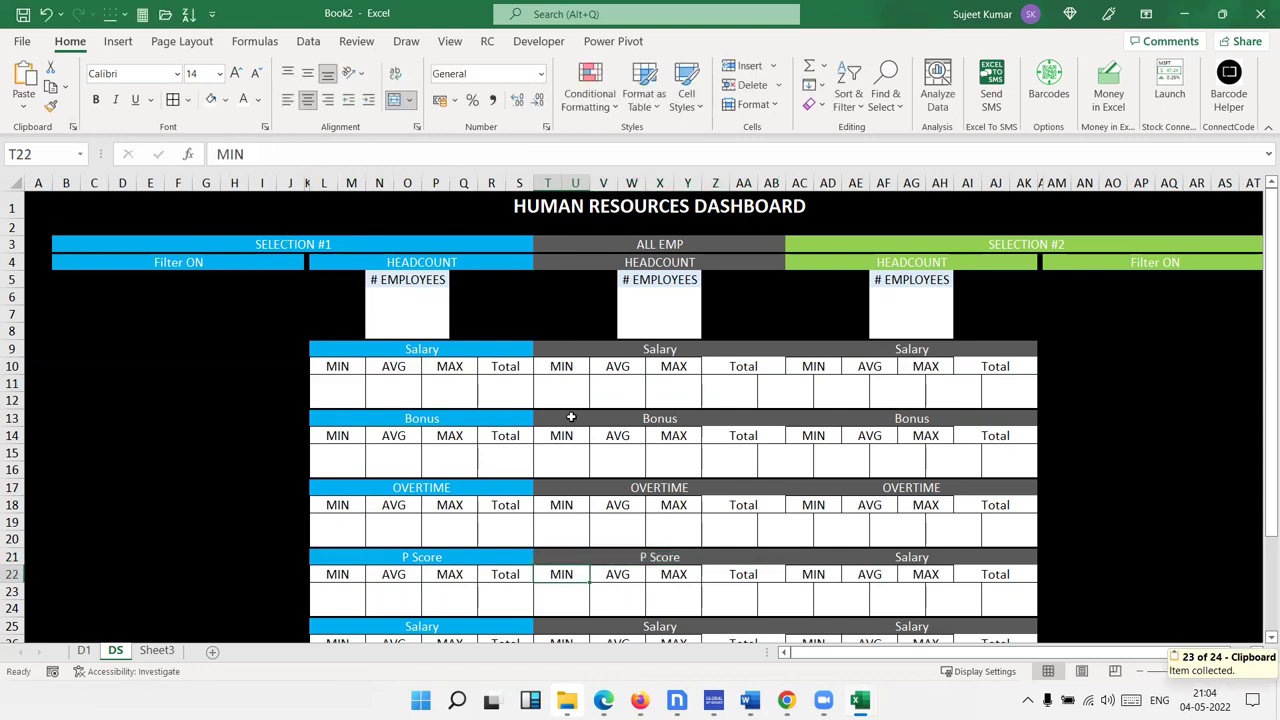
click(869, 563)
double_click(268, 155)
key(ctrl+v)
key(Return)
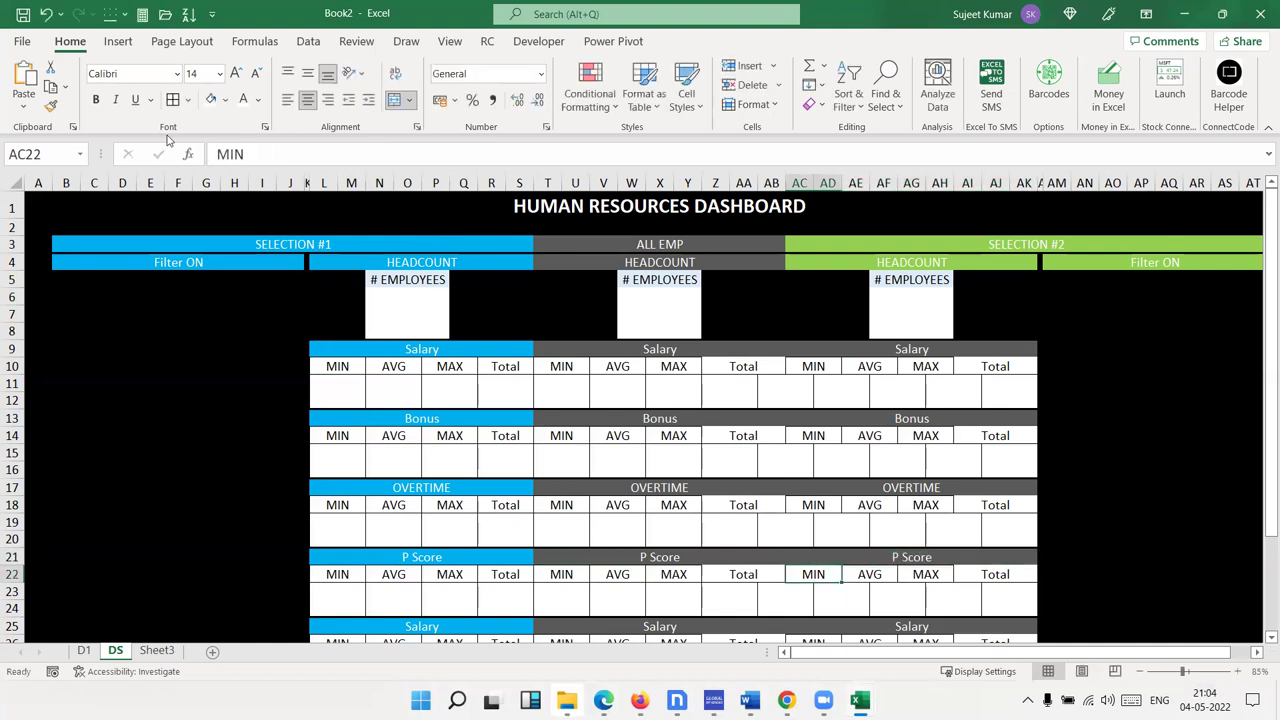
Enter Sick Days as the last block's left header in L25
scroll(204, 372, down, 3)
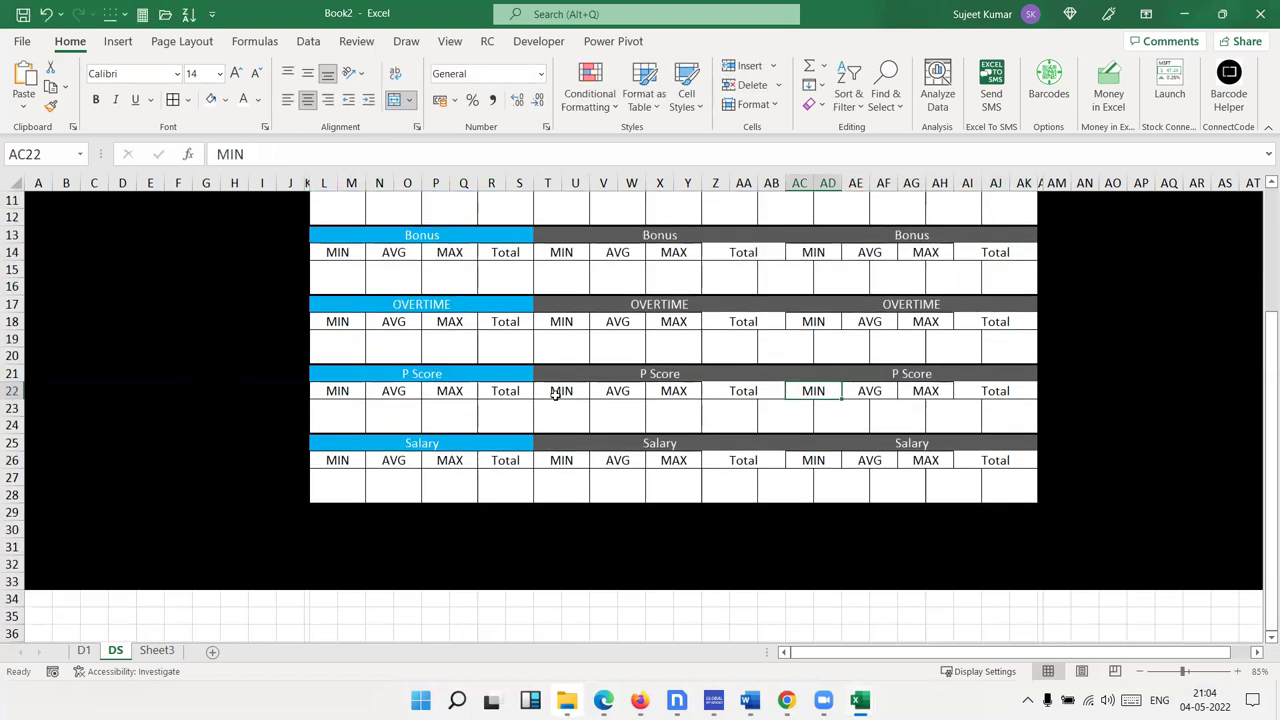
click(406, 443)
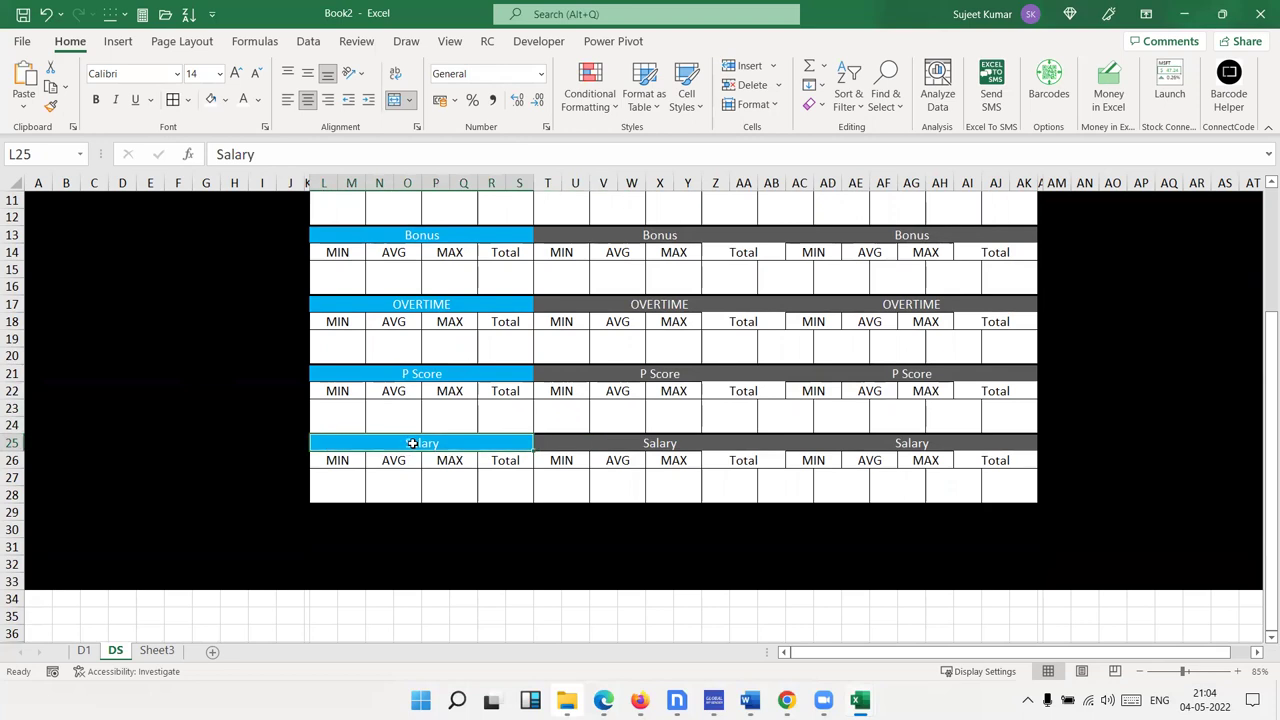
text(S)
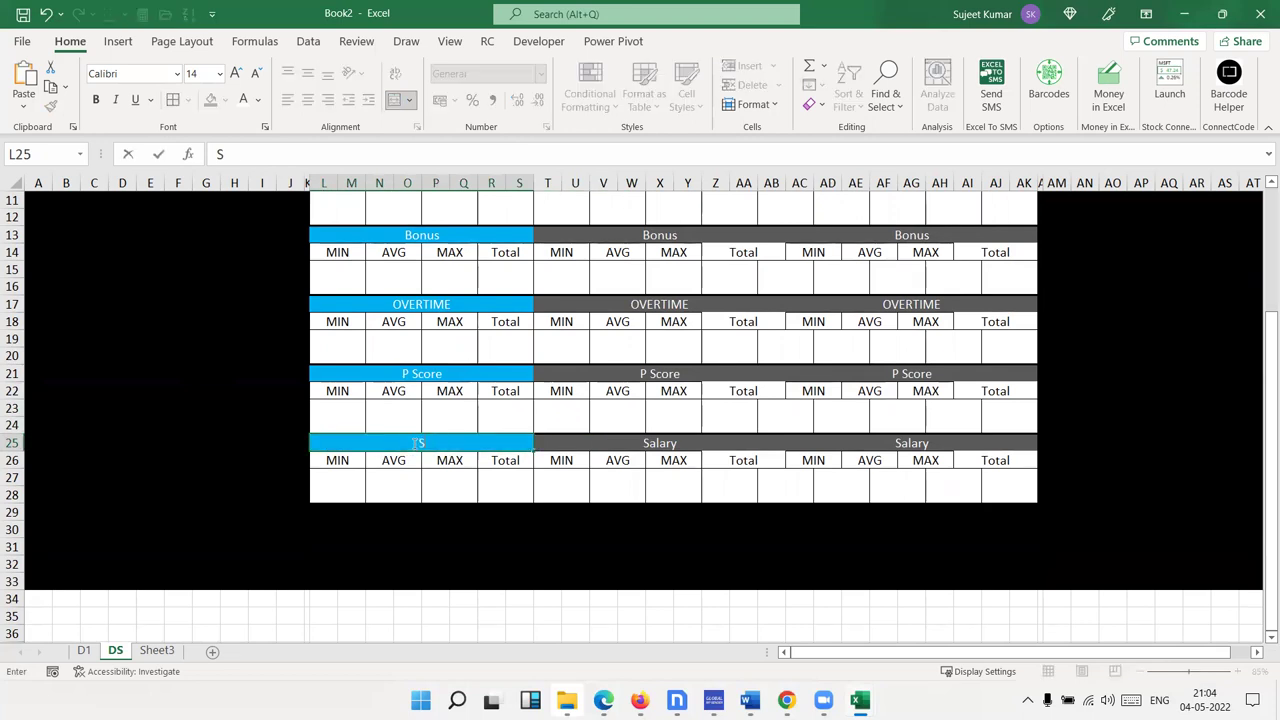
text(ick Days)
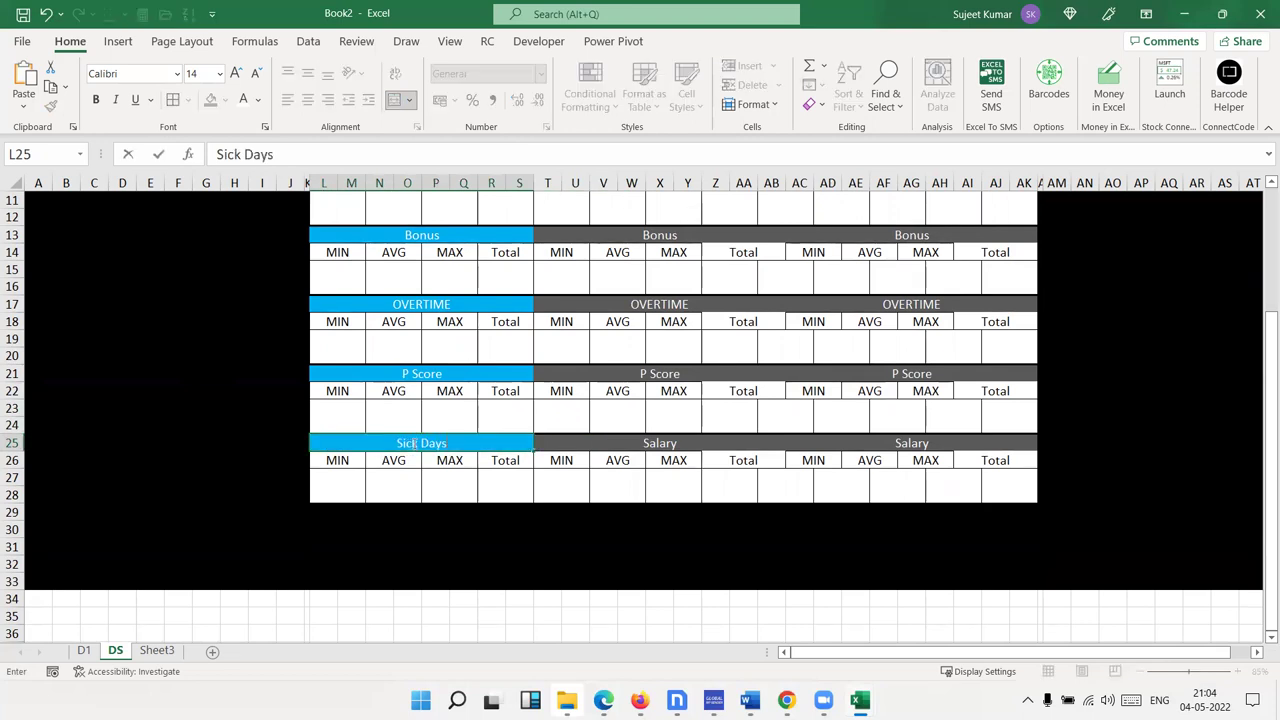
key(Return)
click(414, 443)
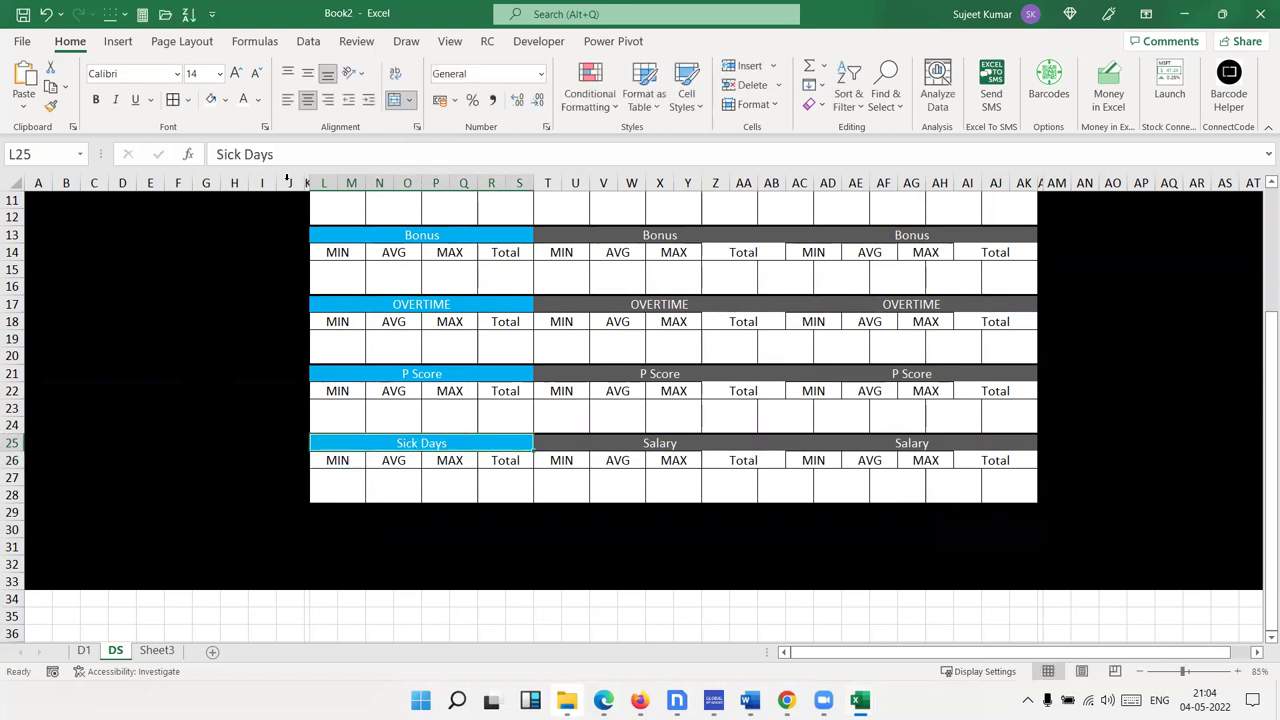
key(ctrl+c)
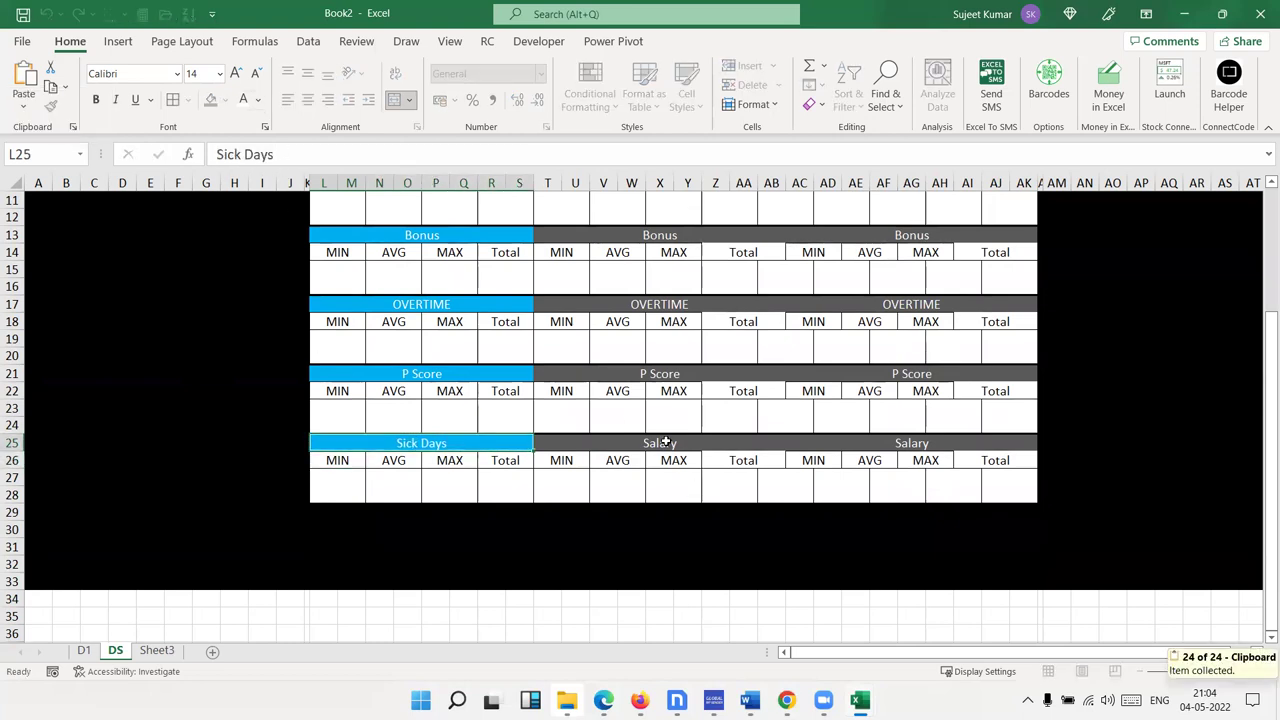
Paste Sick Days into the T25 and AC25 headers
click(660, 443)
double_click(321, 154)
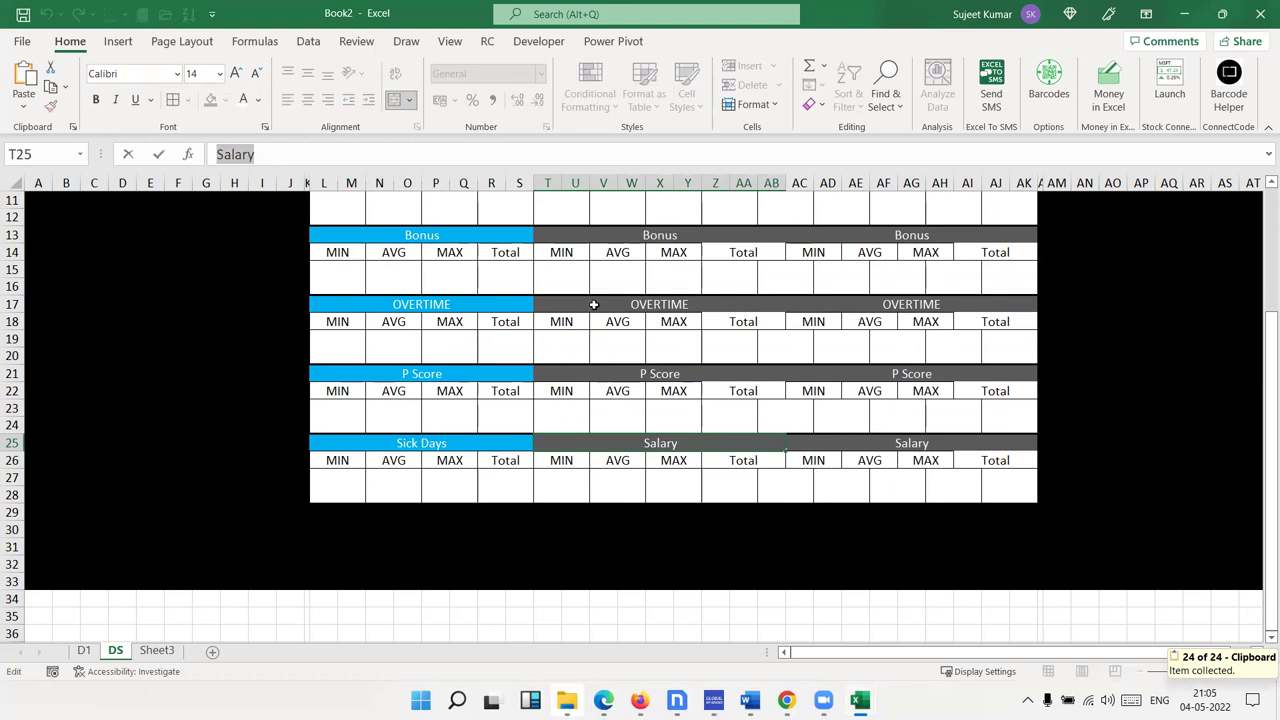
key(ctrl+v)
key(Return)
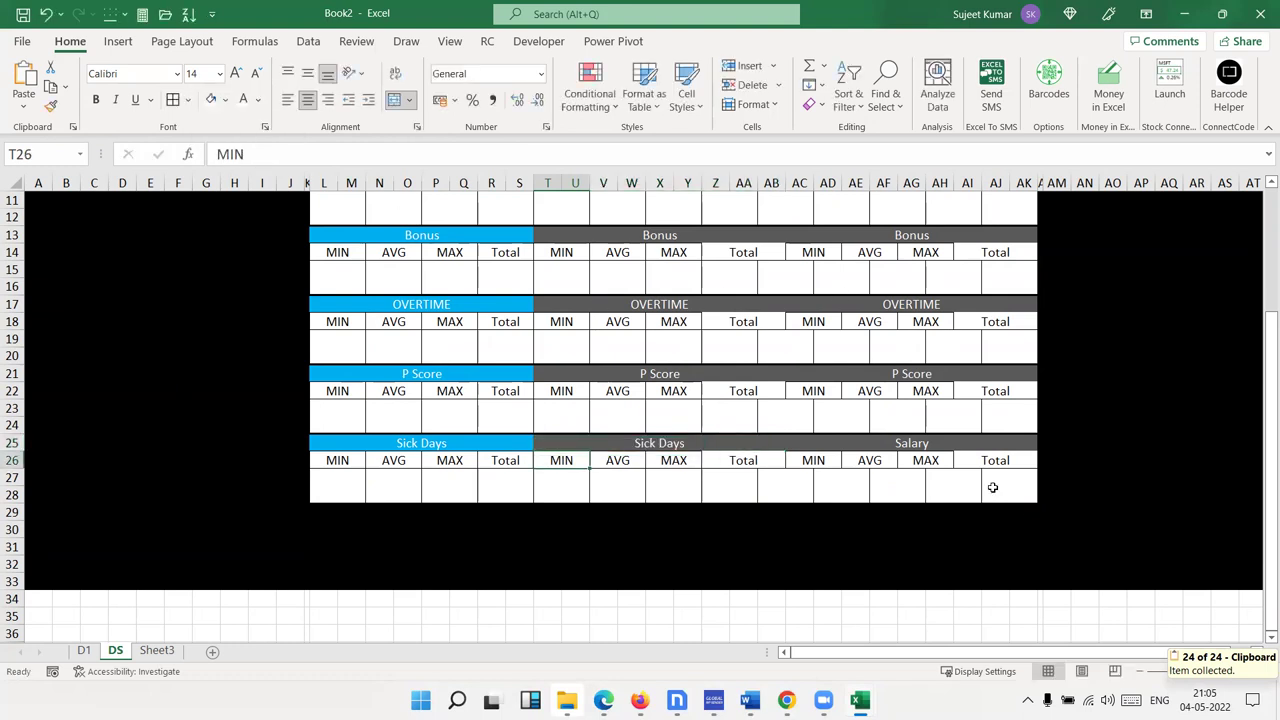
click(912, 443)
double_click(298, 154)
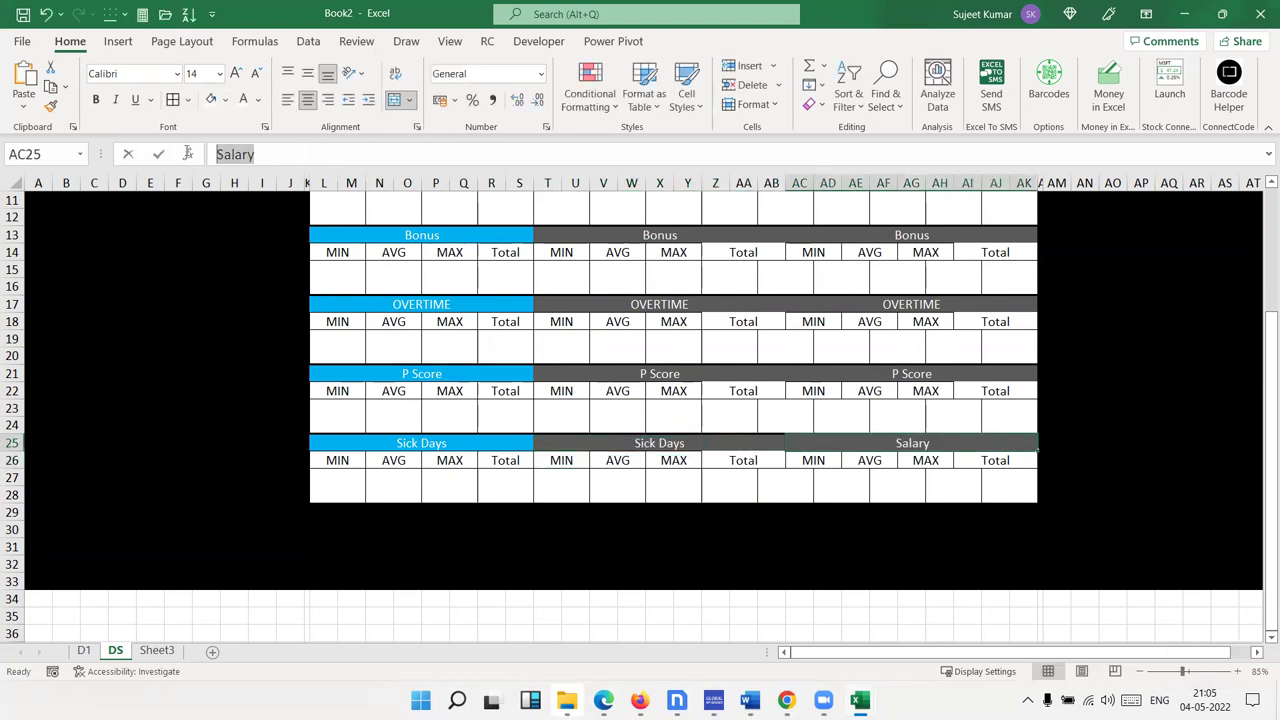
key(ctrl+v)
key(Return)
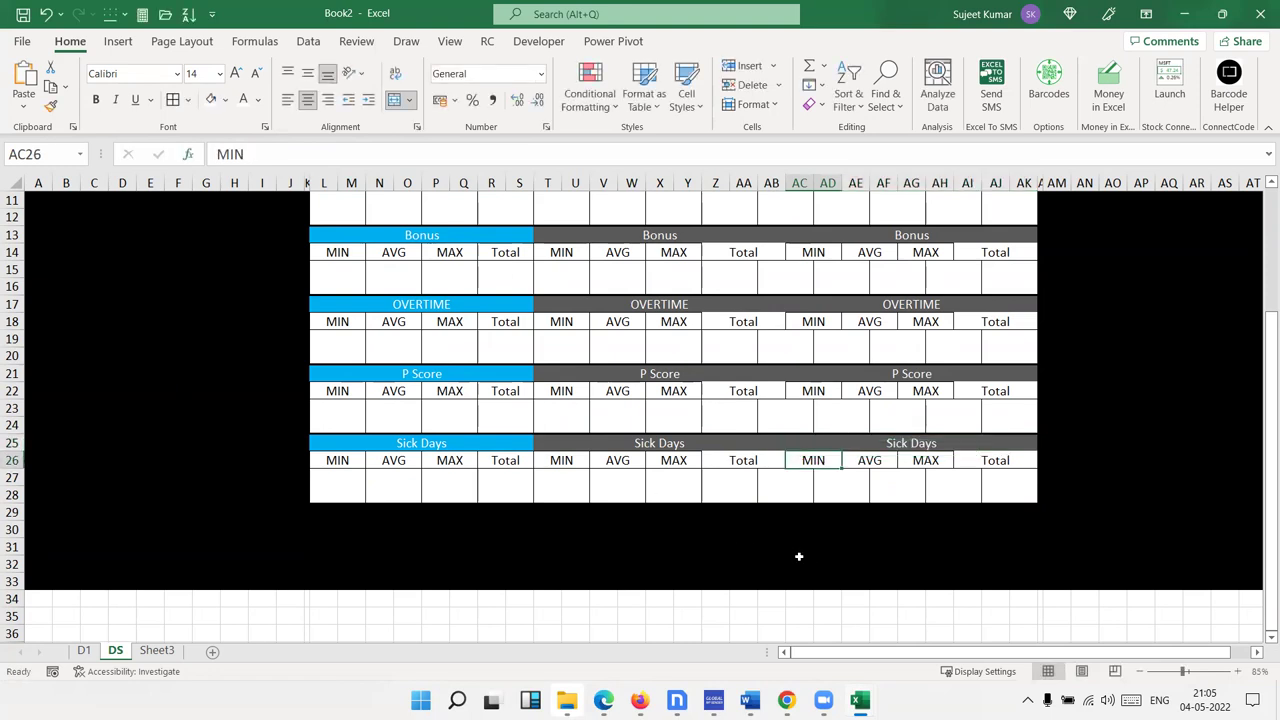
scroll(799, 556, up, 4)
Apply All Borders to L9:AK28, giving the Salary-to-Sick Days table gridlines
click(352, 360)
mouse_move(354, 349)
mouse_down()
mouse_move(740, 571)
mouse_move(731, 548)
mouse_up()
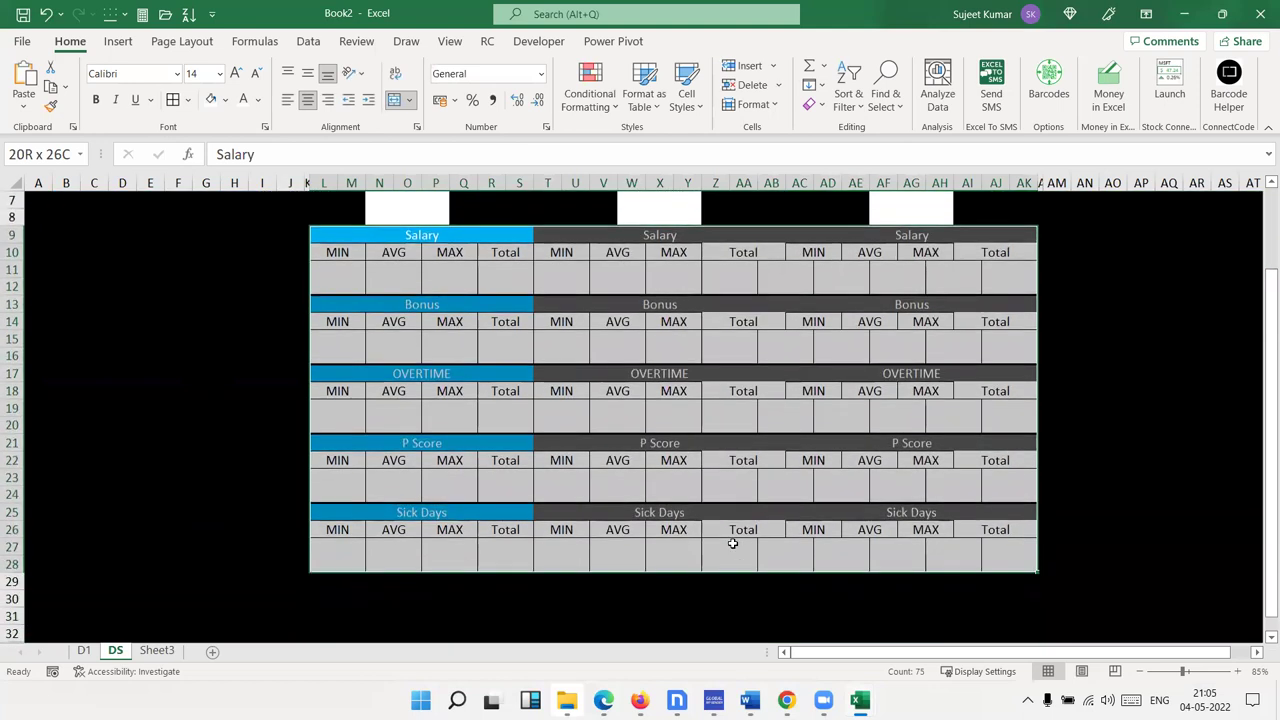
click(178, 102)
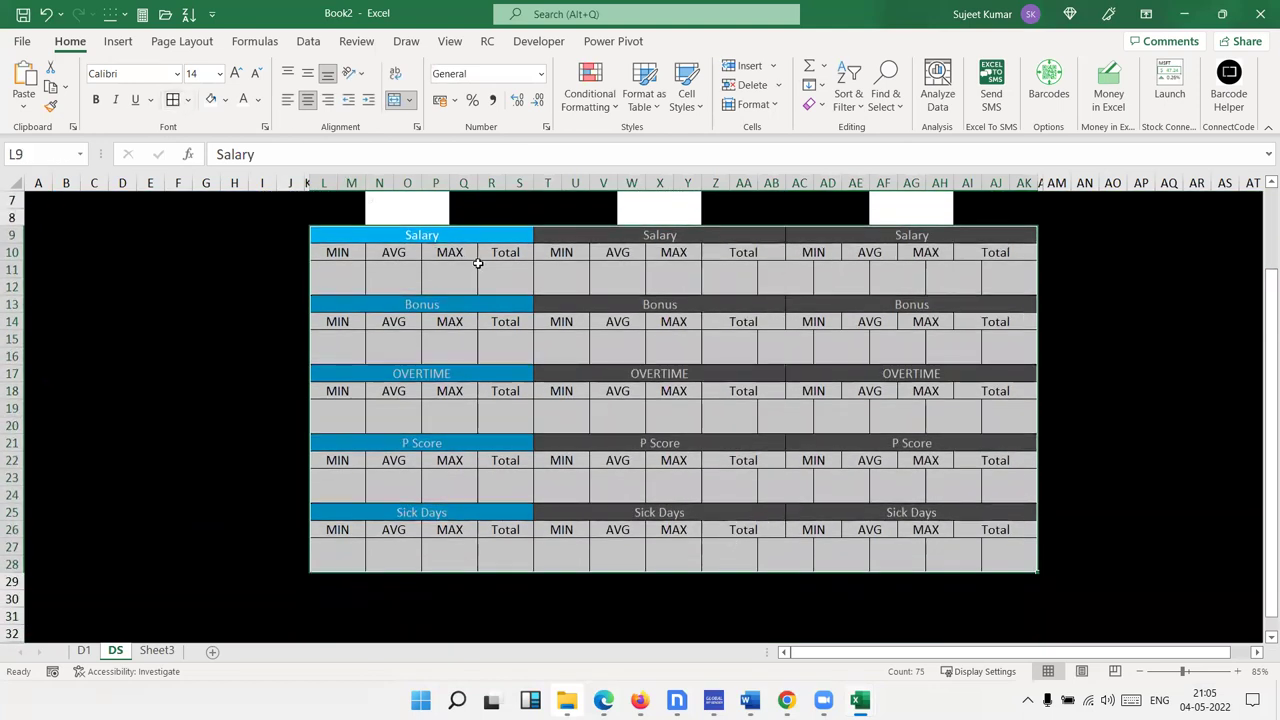
click(553, 306)
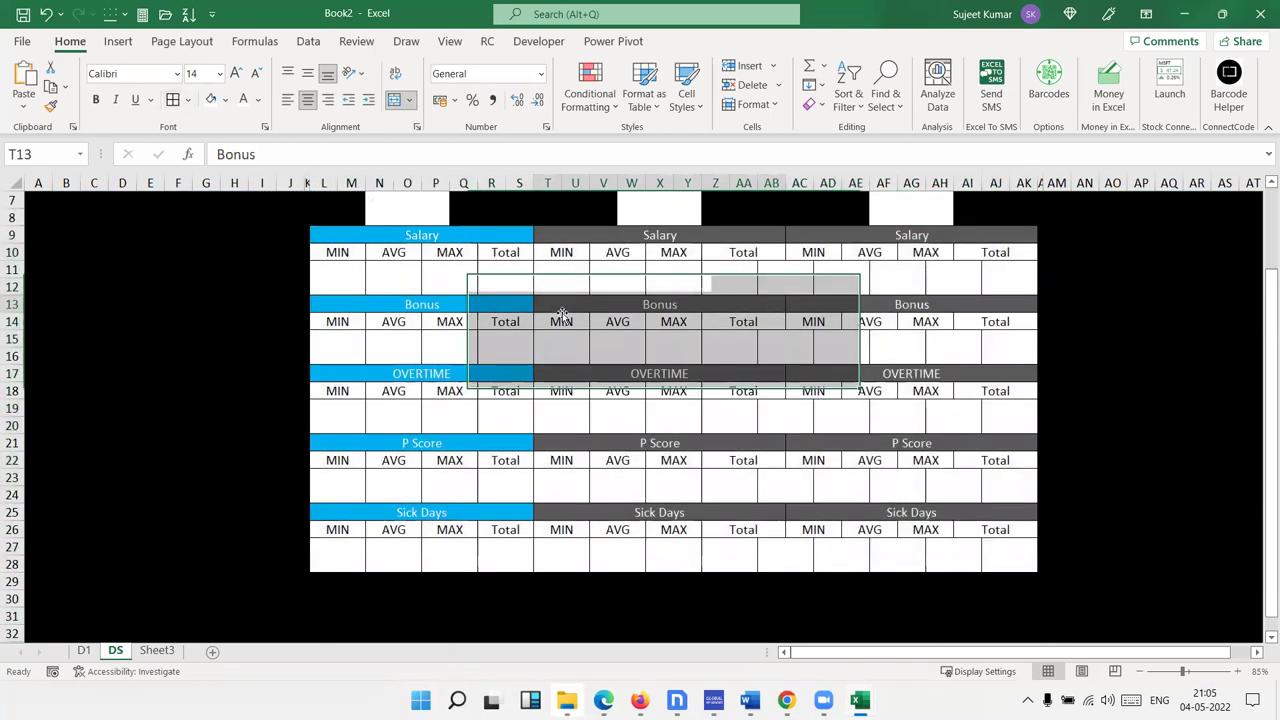
click(352, 290)
click(350, 305)
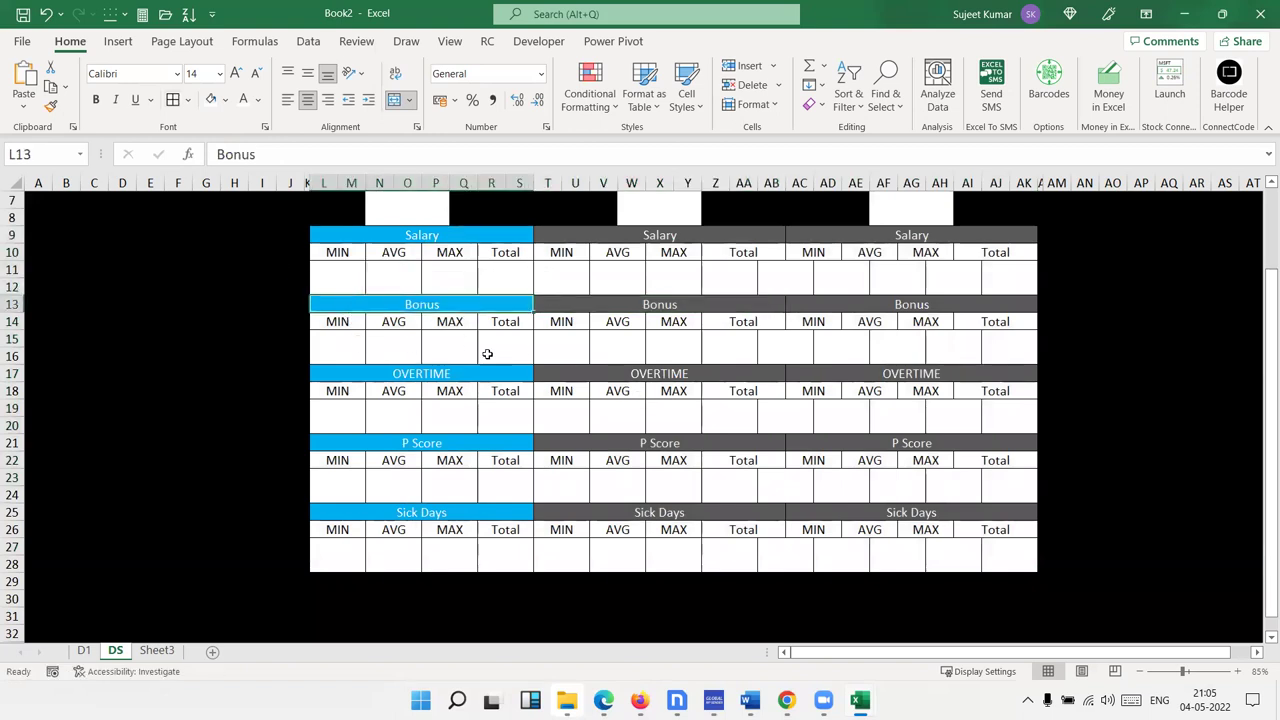
click(718, 308)
click(720, 242)
click(782, 287)
scroll(782, 287, up, 2)
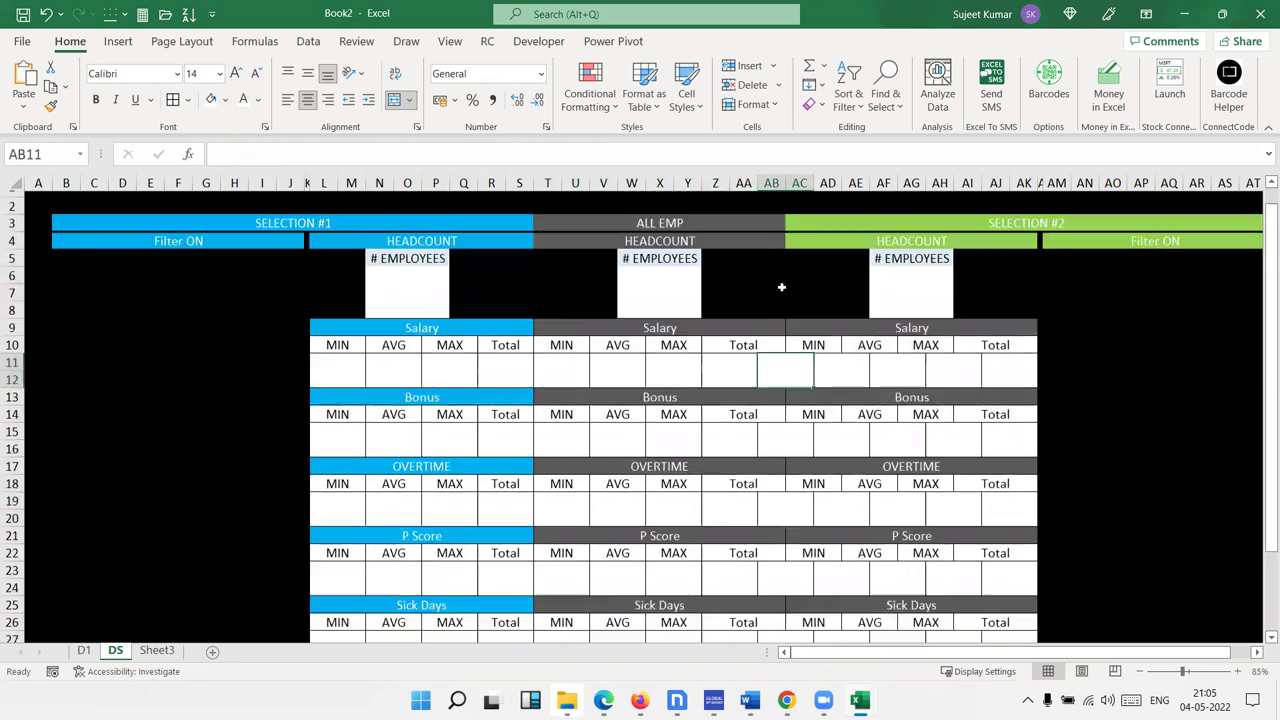
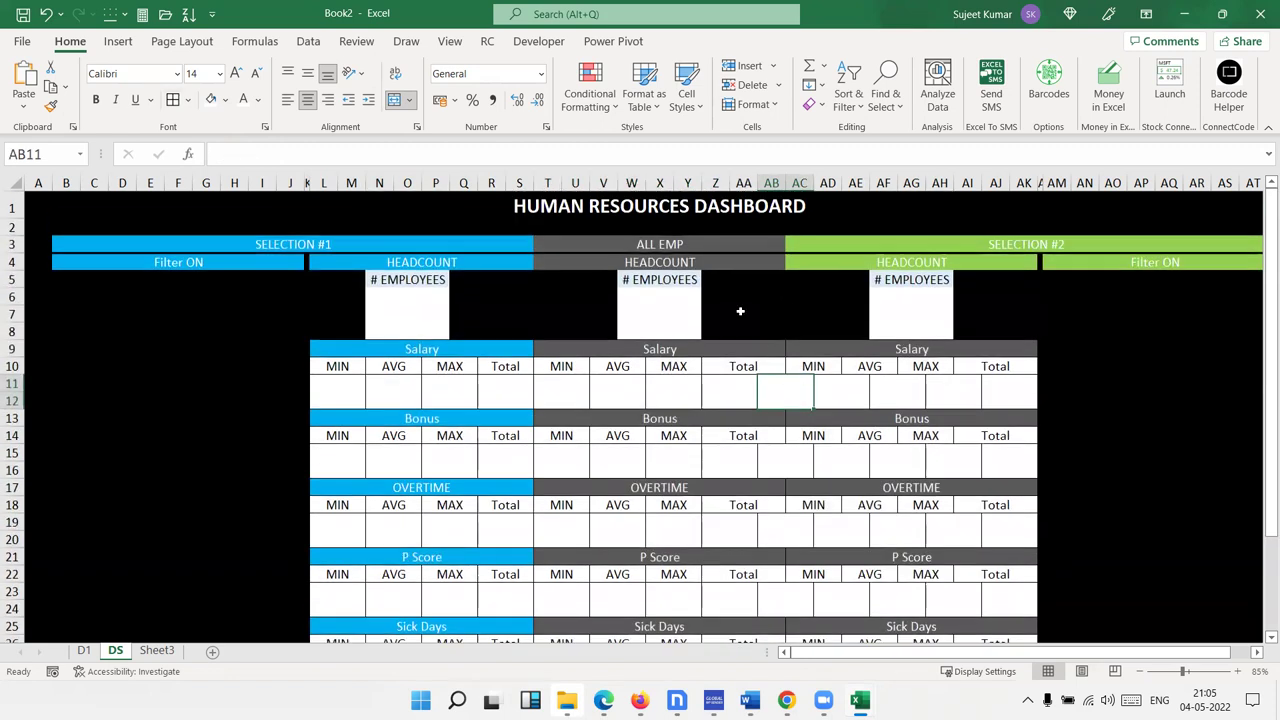
Unmerge the misaligned AB11:AC12 value cell and the Z11 Total value cell
click(394, 99)
click(848, 436)
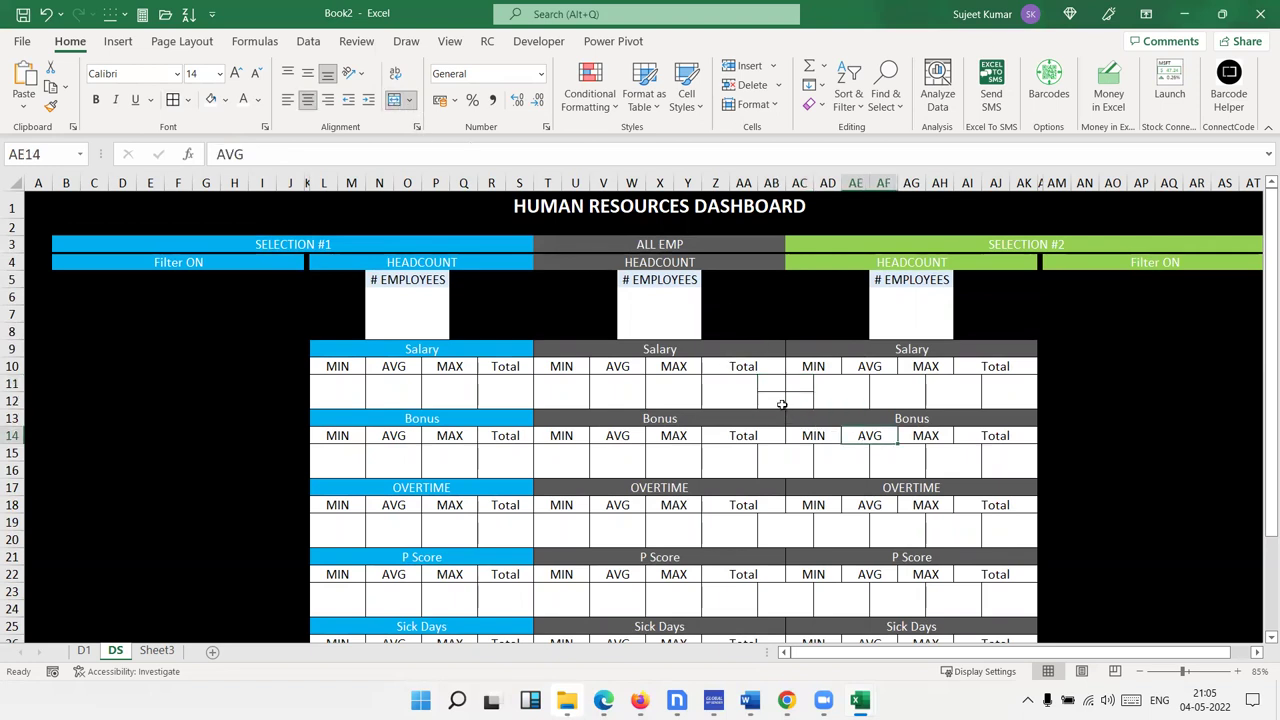
click(775, 388)
click(745, 381)
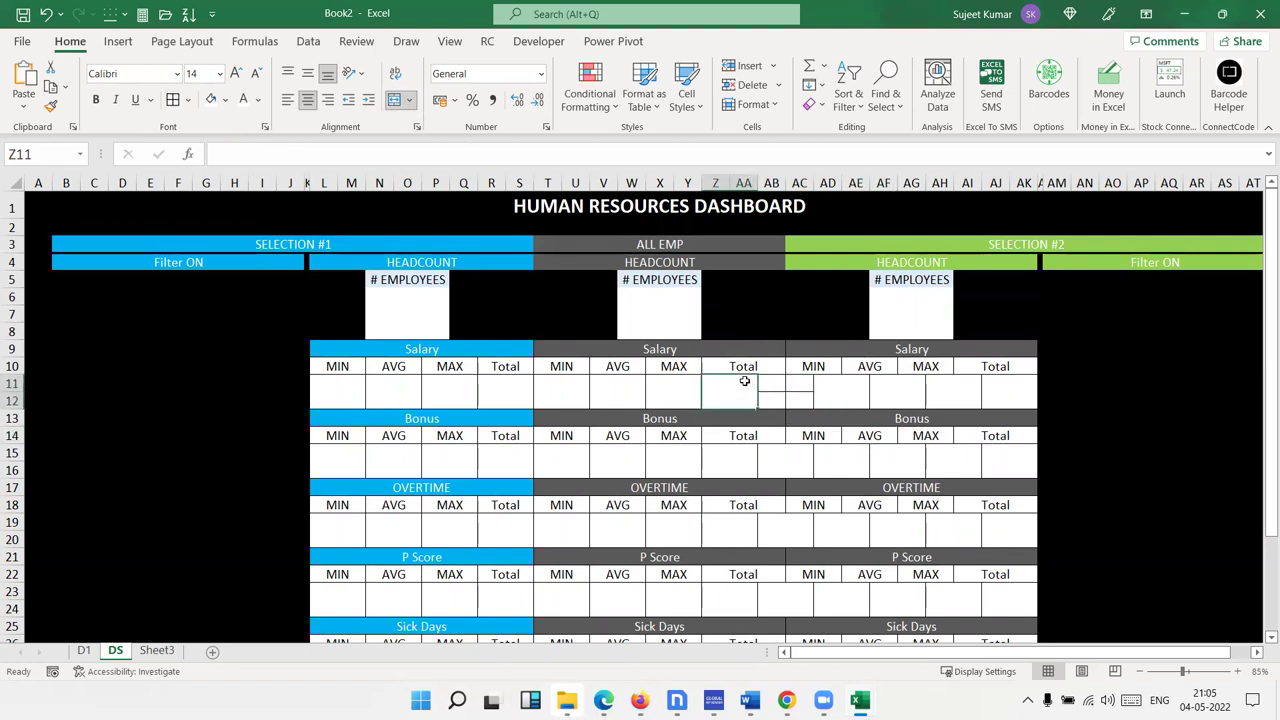
drag(747, 381, 770, 385)
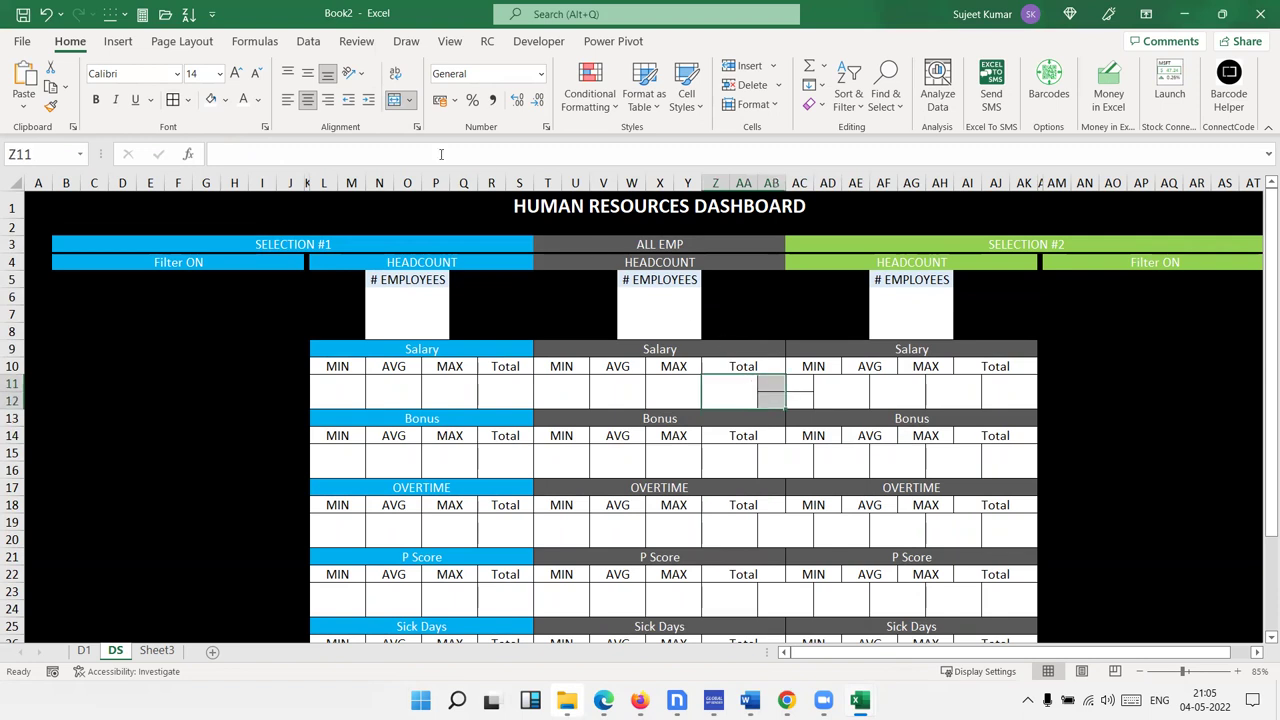
click(395, 100)
Merge Z11:AB12 under ALL EMP Total and AC11:AE12 under Selection #2 MIN
drag(806, 389, 824, 397)
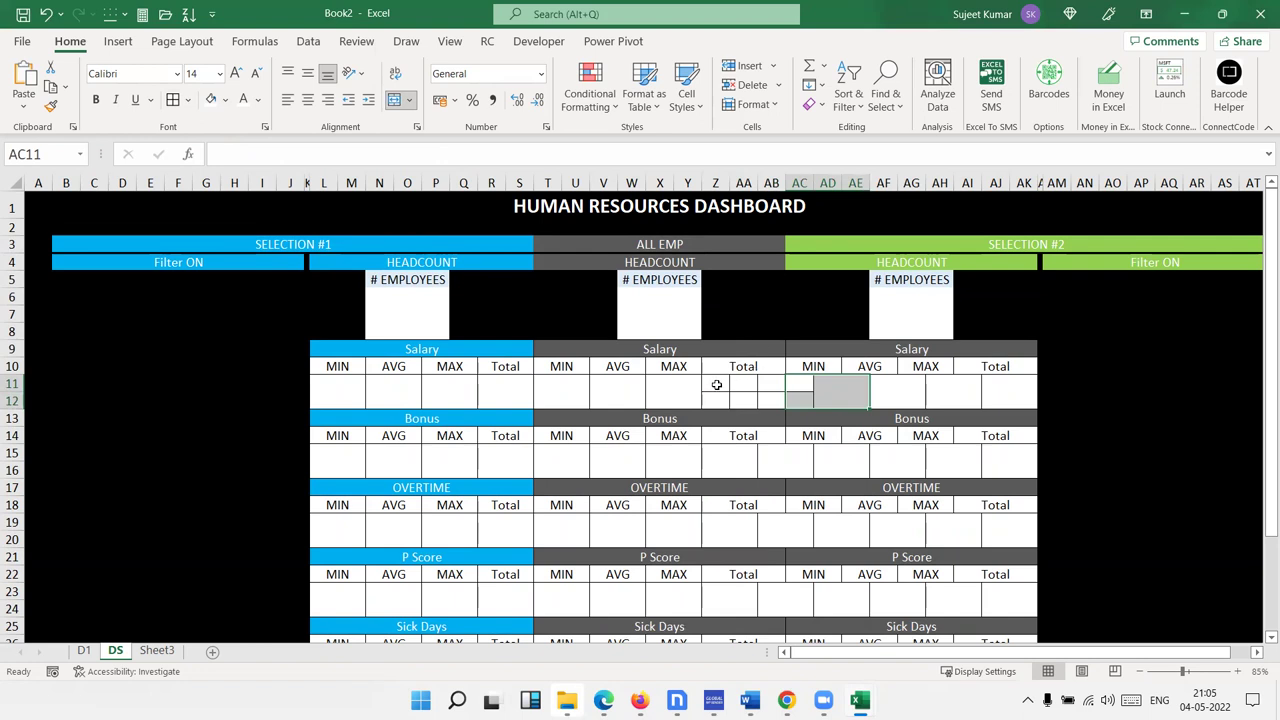
drag(716, 385, 766, 399)
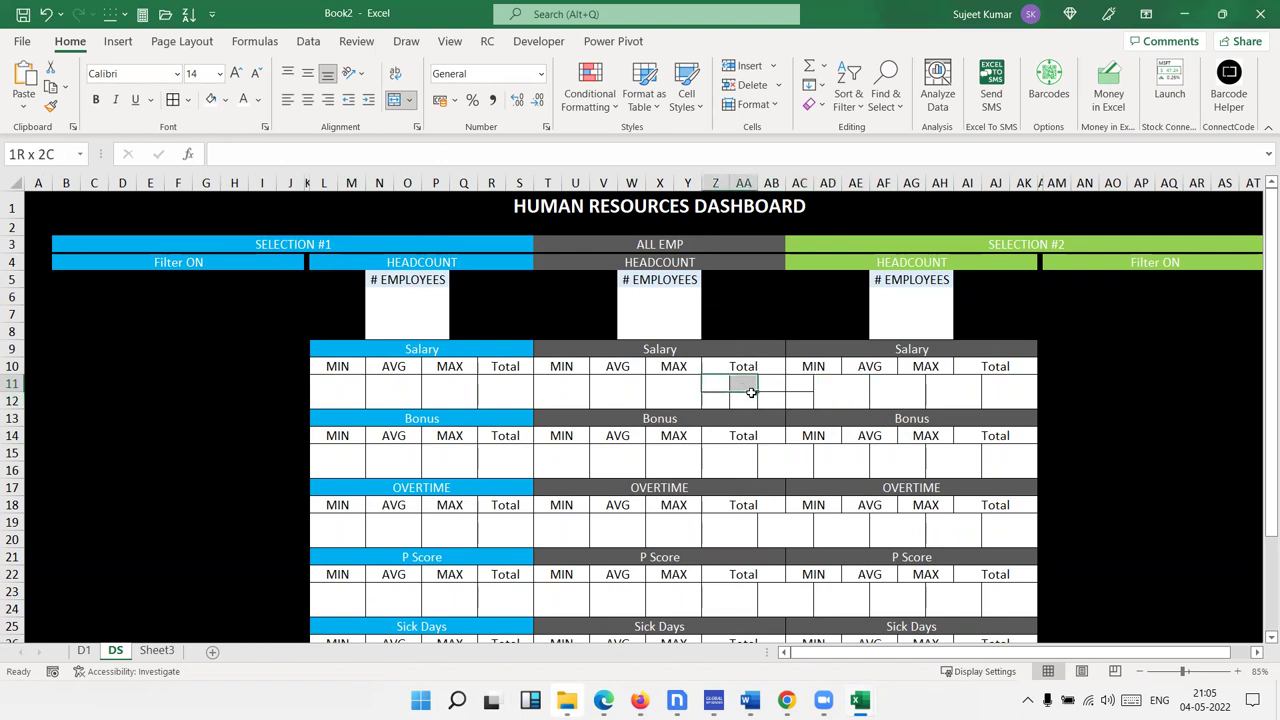
click(396, 100)
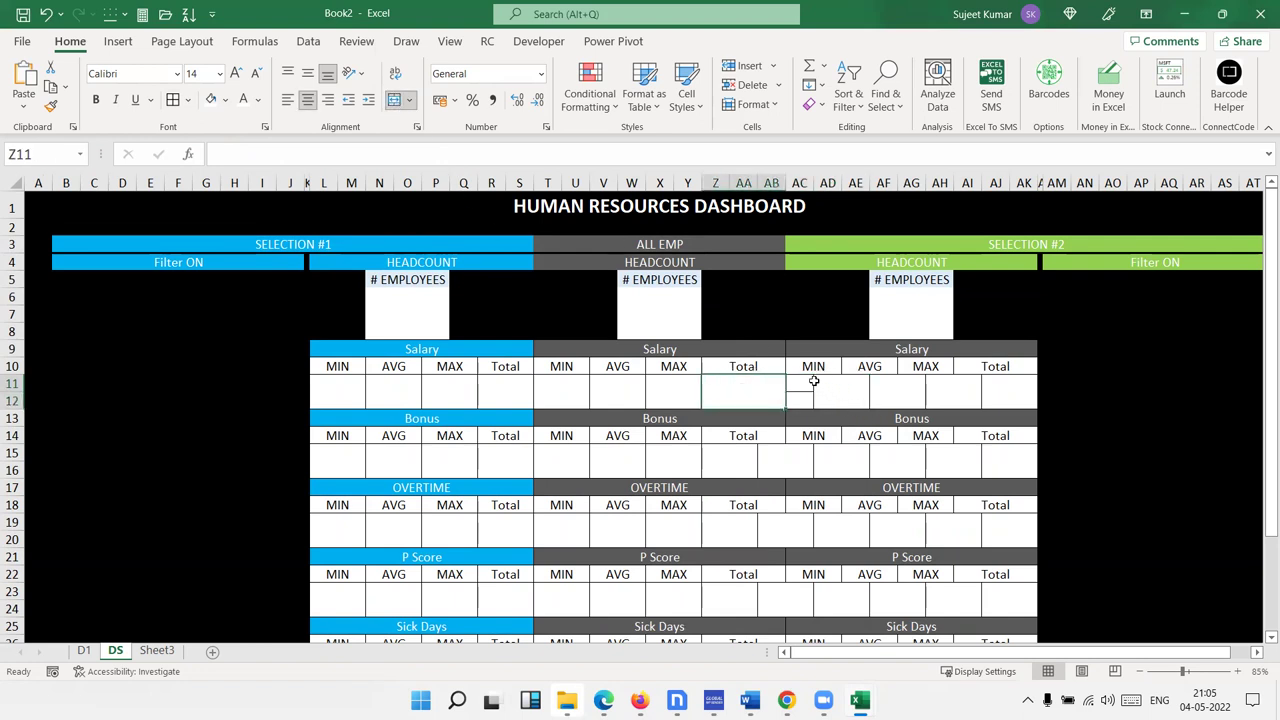
drag(813, 381, 860, 400)
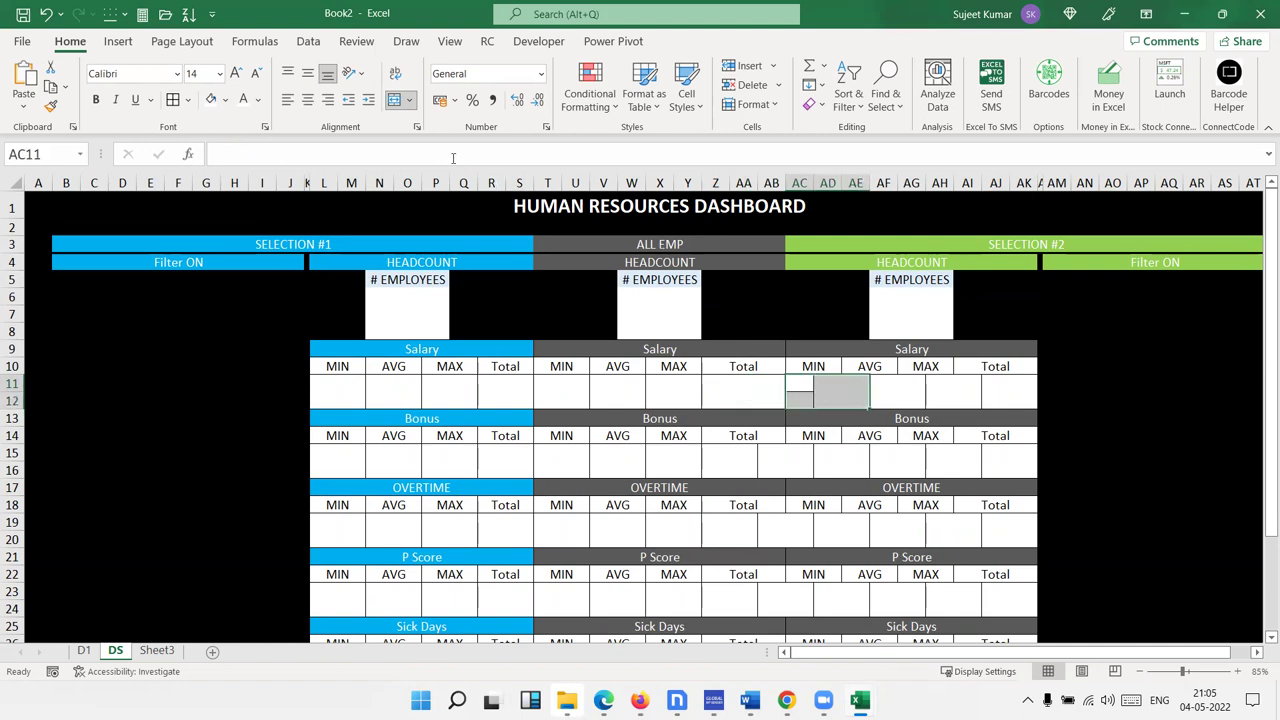
click(396, 100)
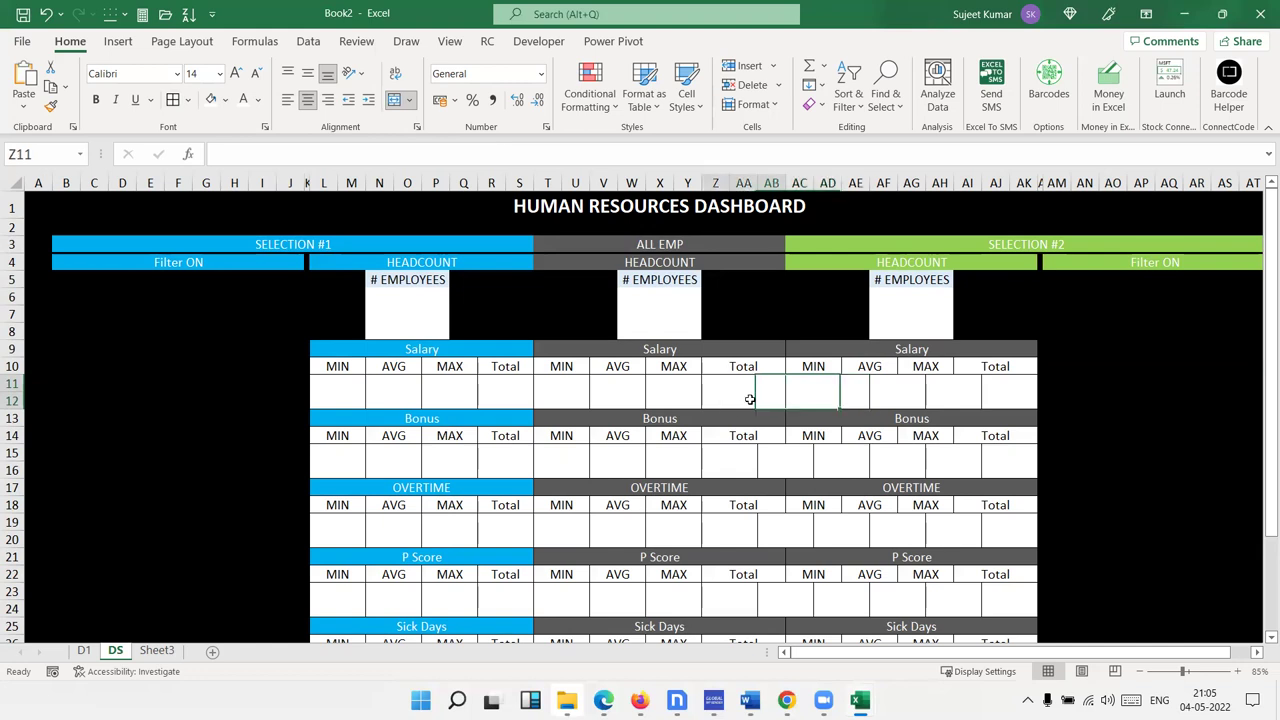
Copy the merged Z11:AE12 cells and paste them at Z15 (Bonus) and Z19 (Overtime)
drag(732, 400, 792, 398)
key(ctrl+c)
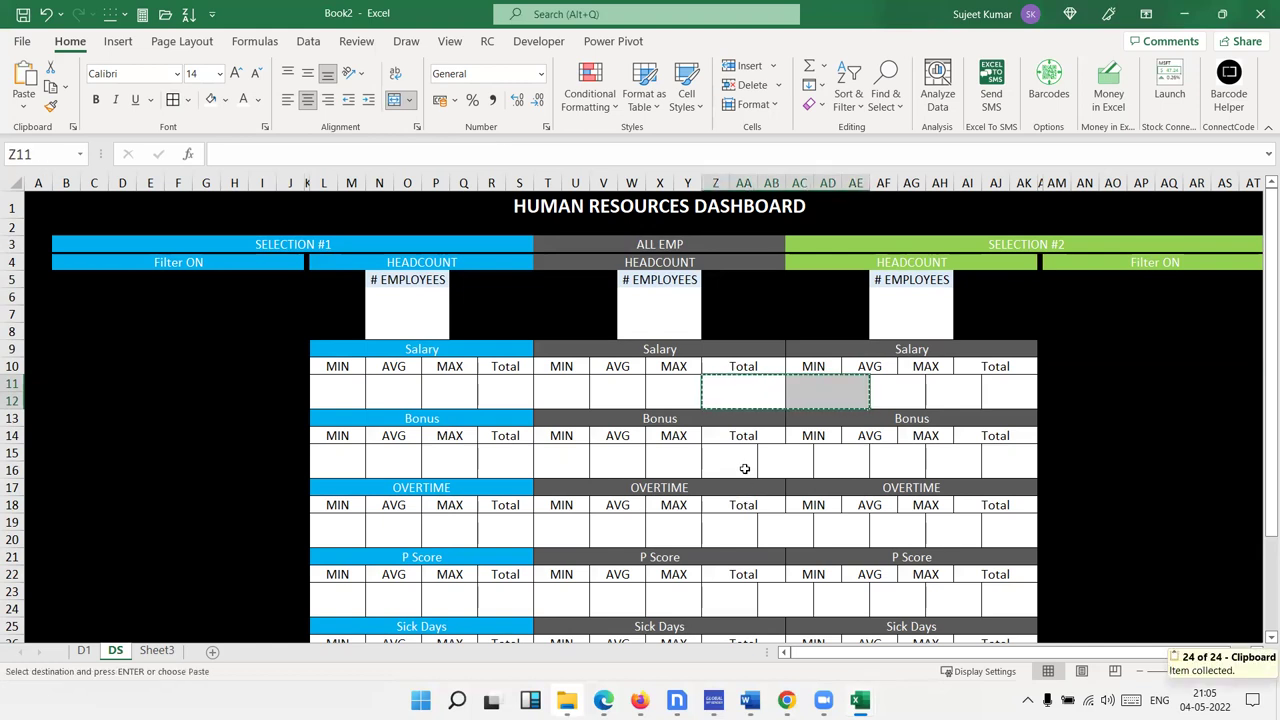
click(745, 468)
key(ctrl+v)
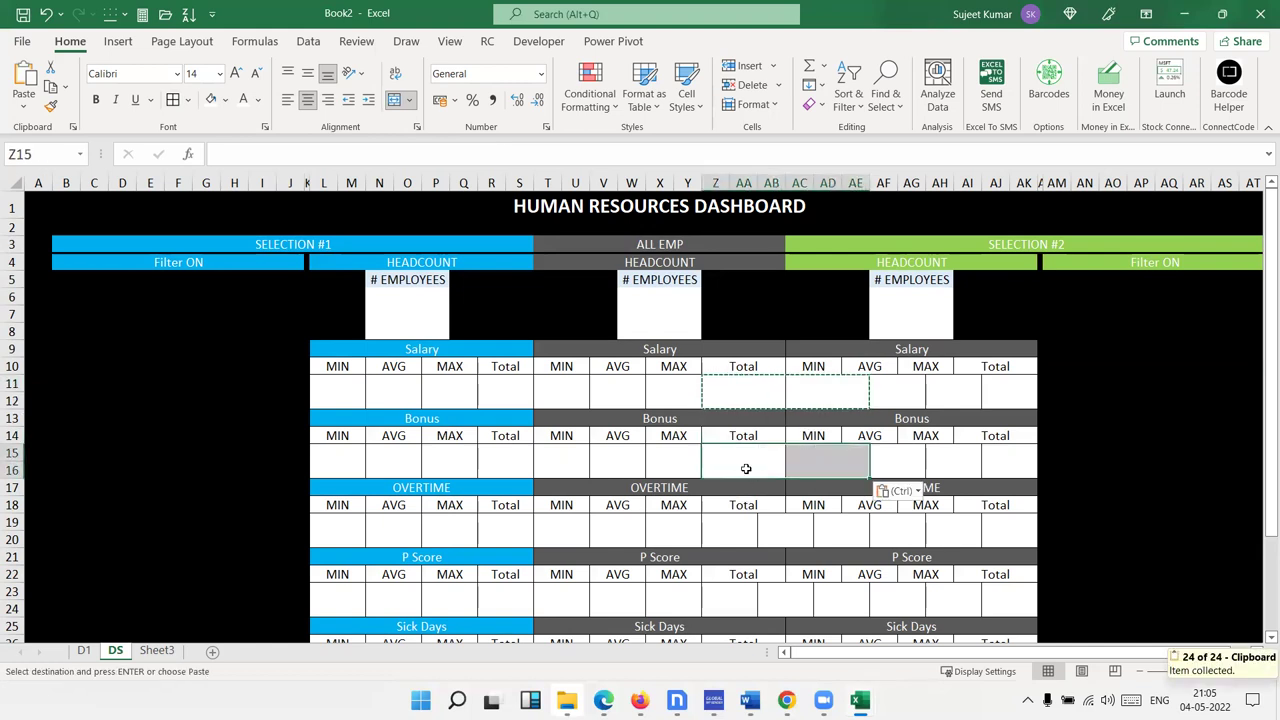
click(730, 529)
key(ctrl+v)
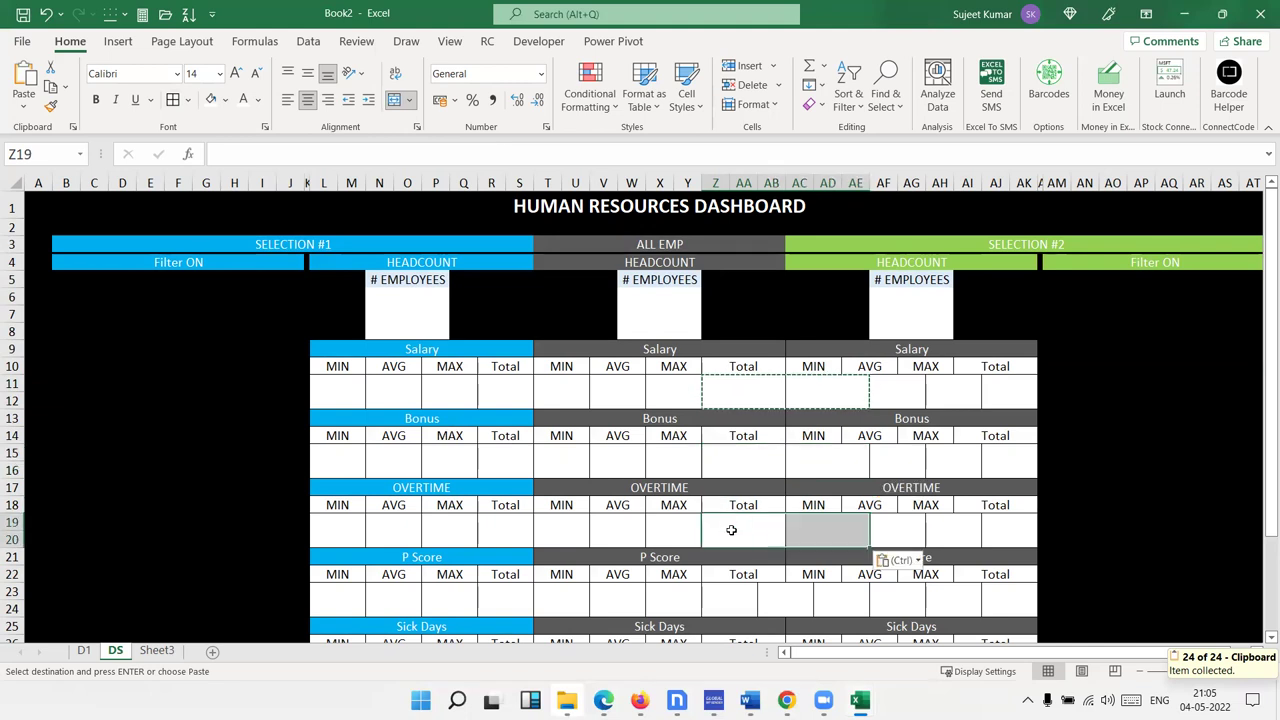
Paste the same merged cells at Z23 (P Score) and Z27 (Sick Days)
scroll(736, 480, down, 3)
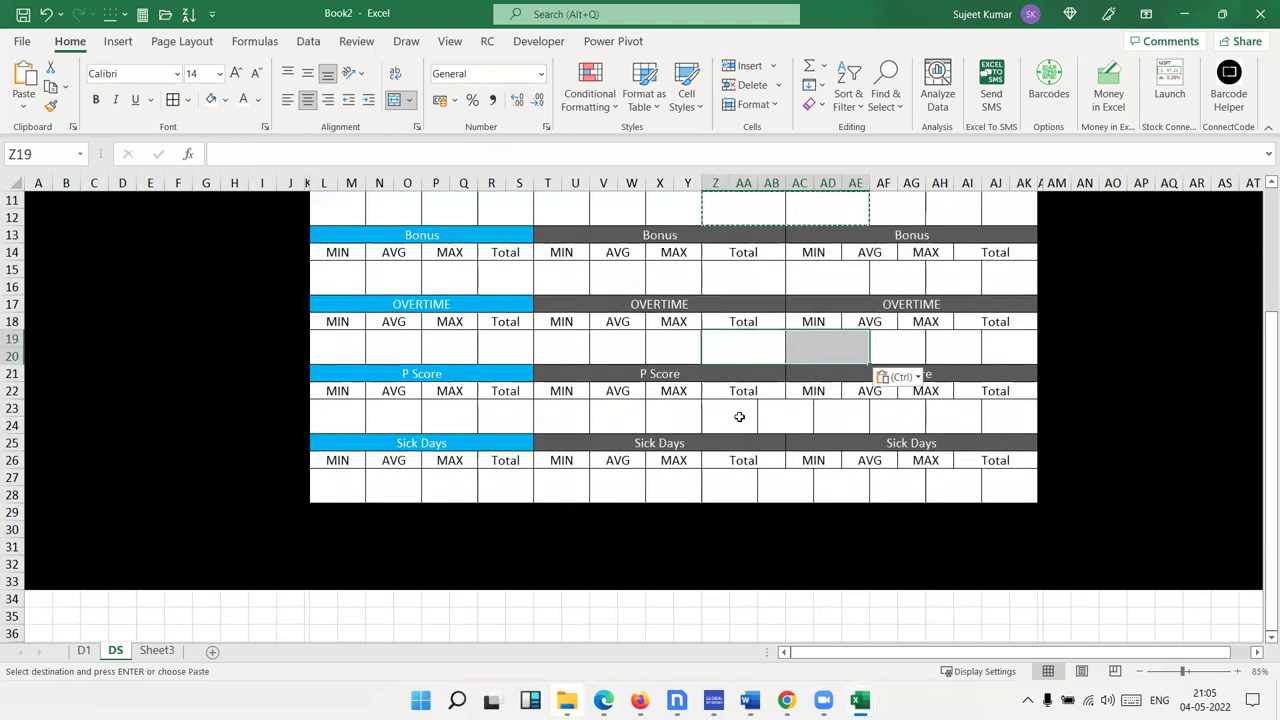
click(737, 414)
key(ctrl+v)
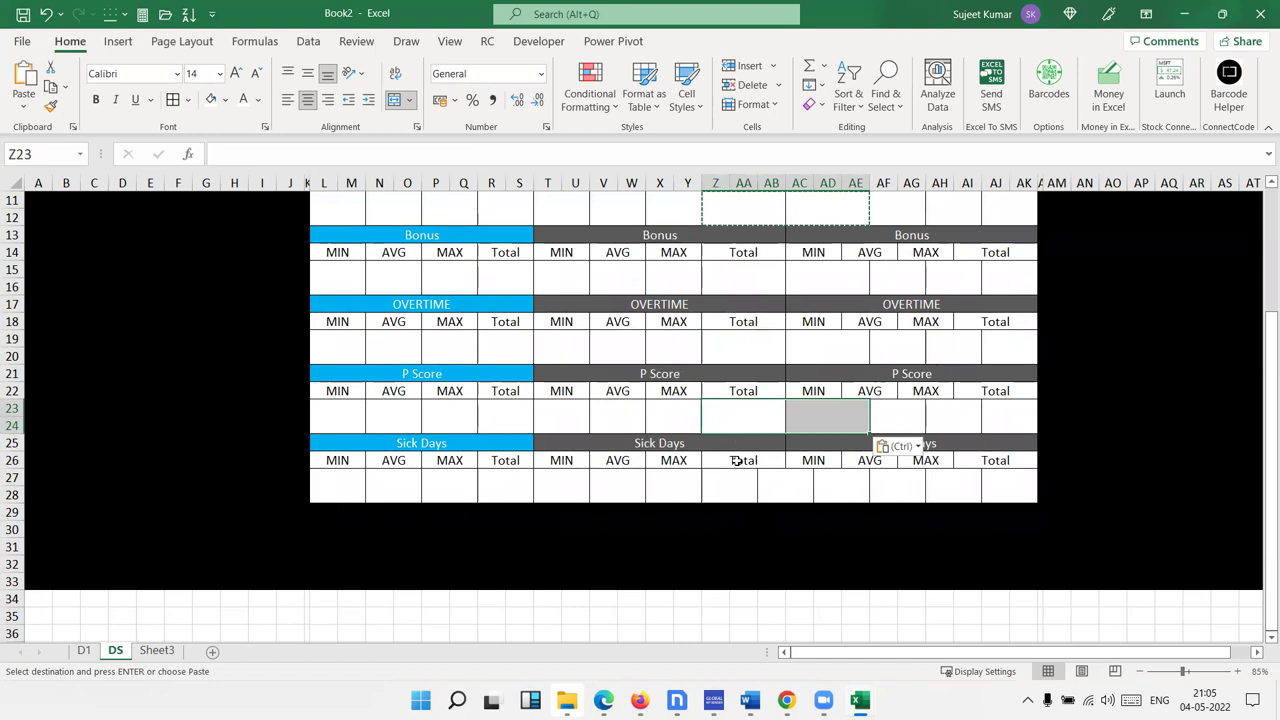
click(741, 470)
key(ctrl+v)
click(813, 485)
Check the pasted Sick Days MIN cell and finish the paste at the Salary MIN cell
scroll(808, 399, up, 3)
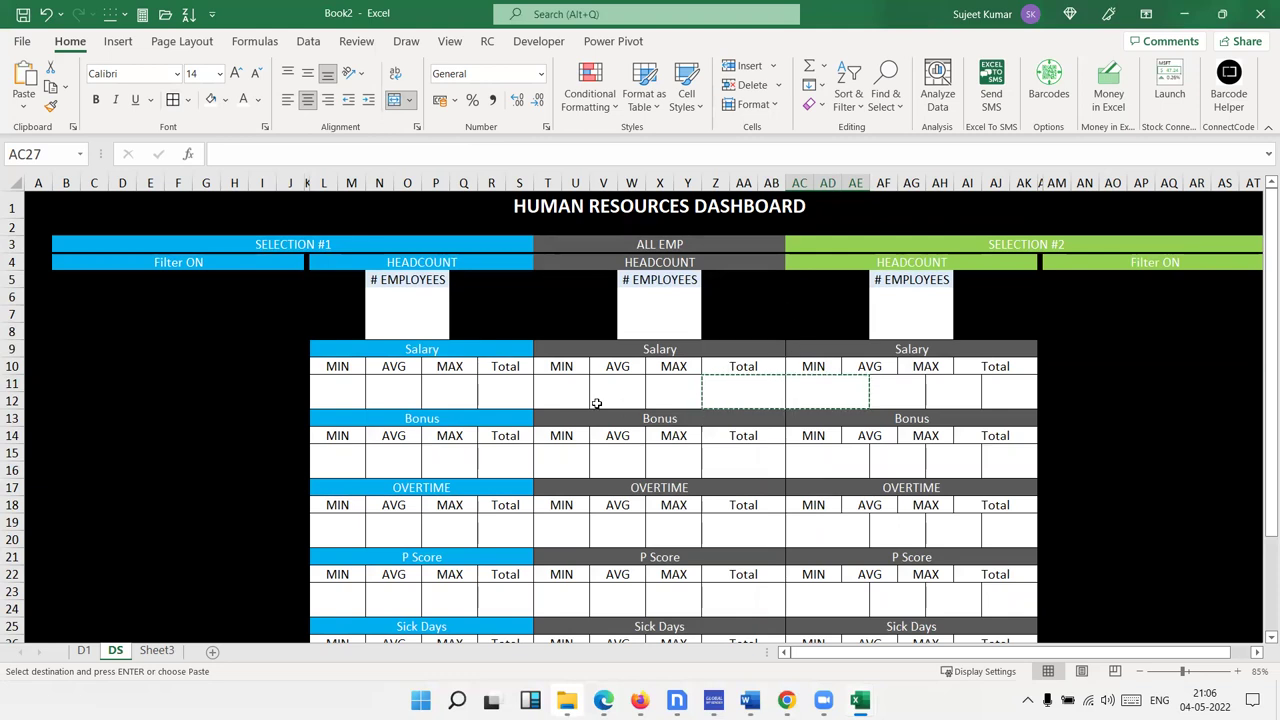
click(456, 354)
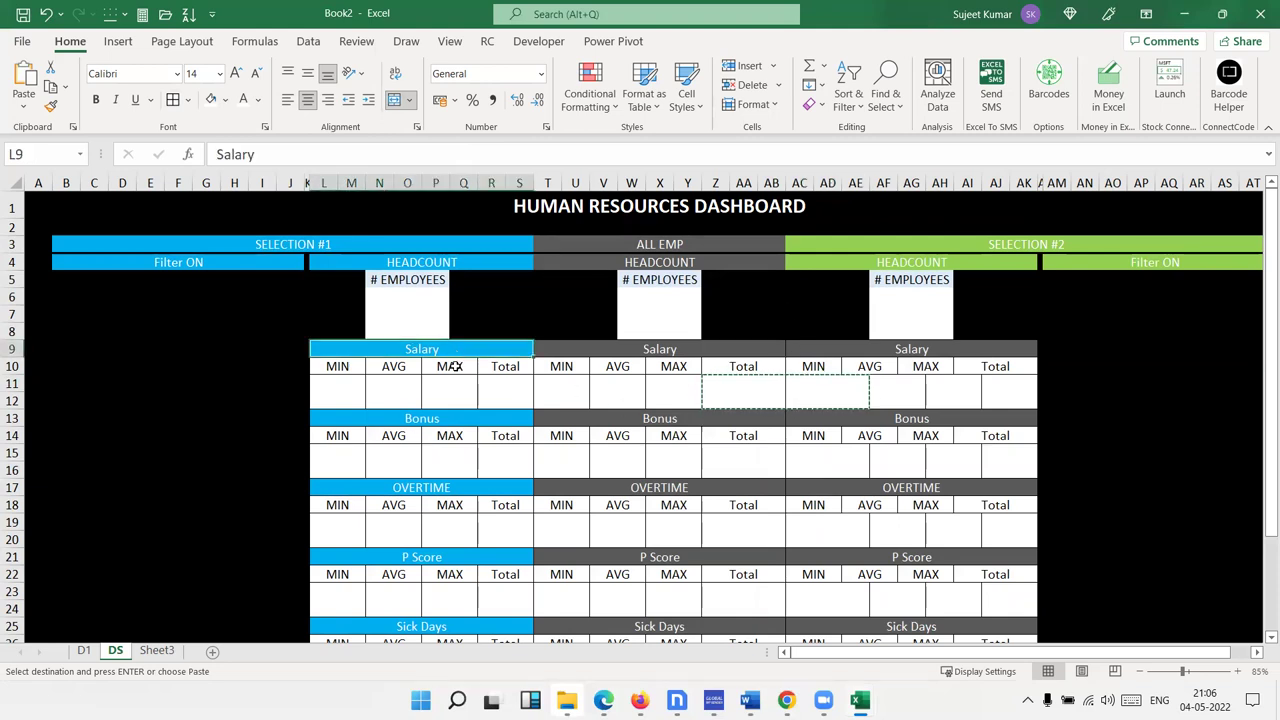
scroll(540, 390, down, 3)
click(828, 486)
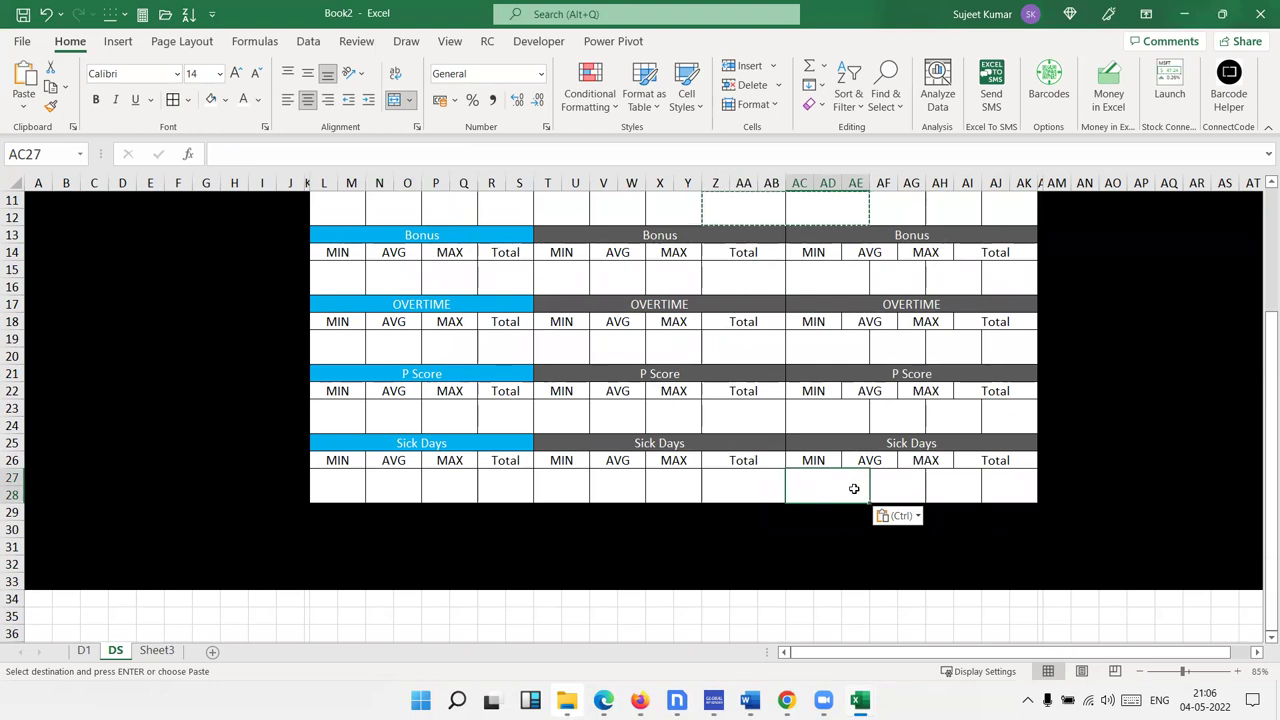
scroll(734, 354, up, 3)
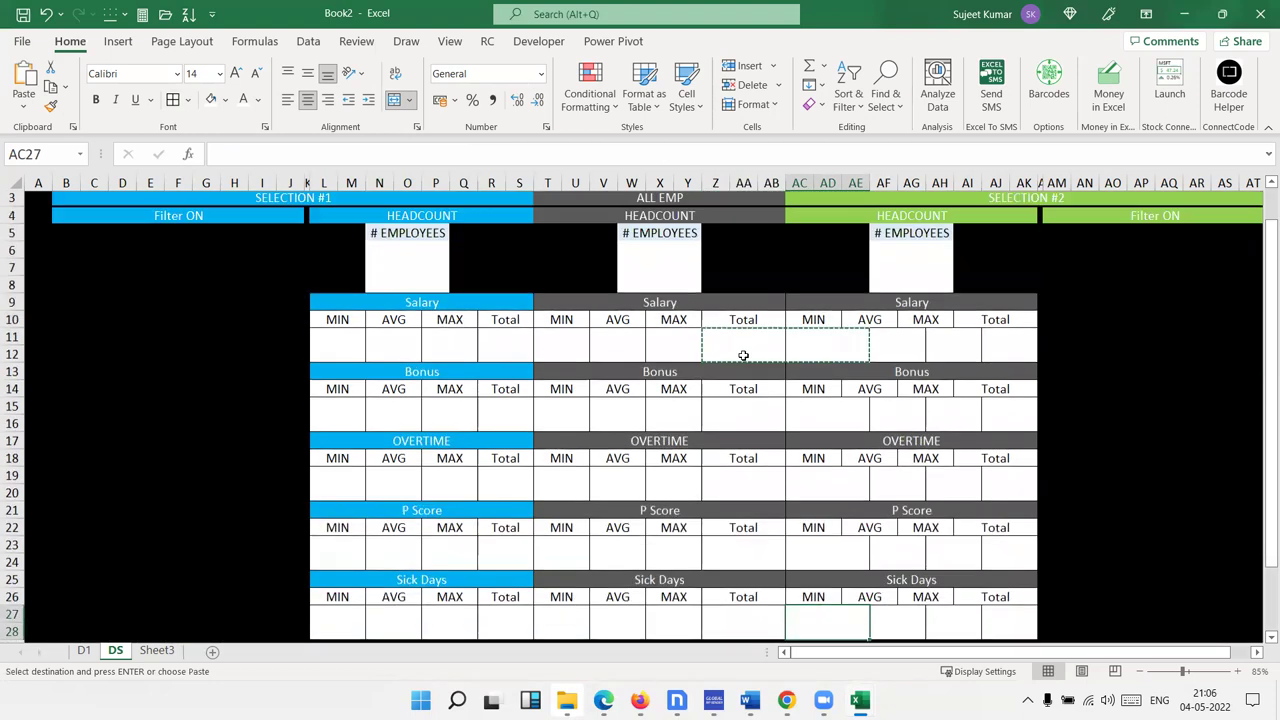
scroll(780, 370, up, 1)
click(836, 372)
key(Down)
key(Return)
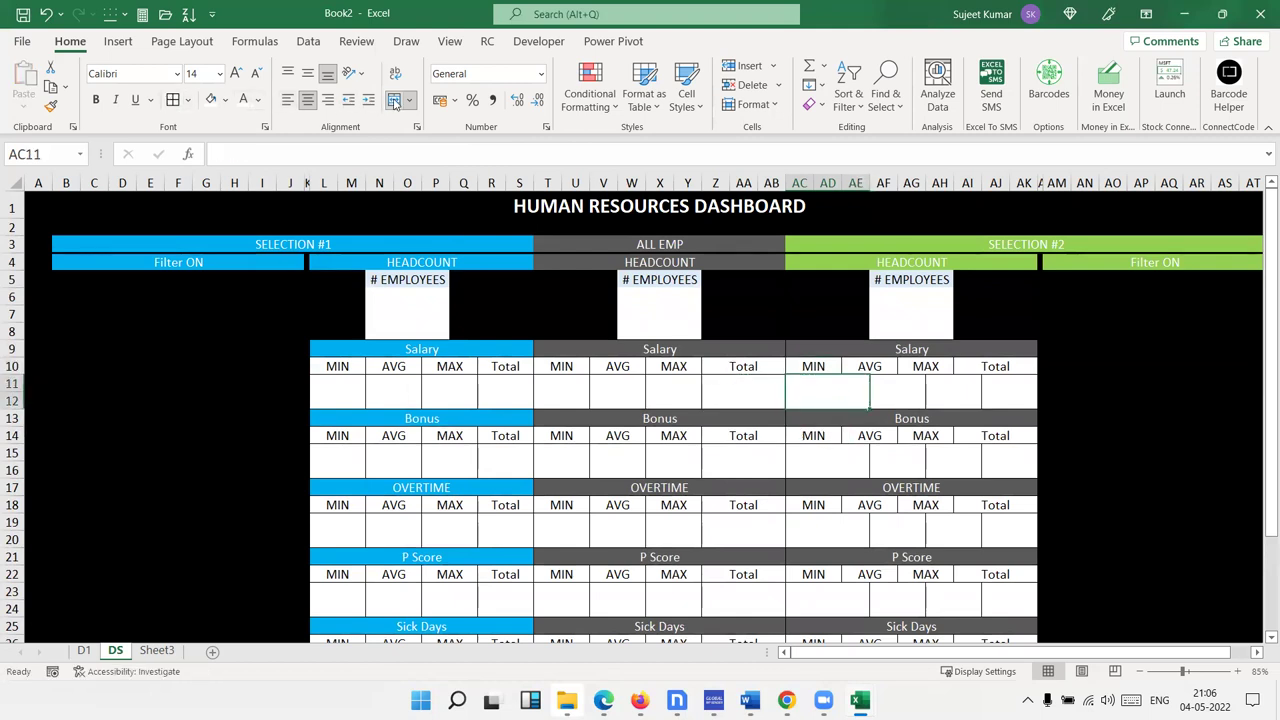
Merge AC11:AD12 as the MIN value cell and AE11:AF12 as the AVG value cell
drag(805, 382, 819, 398)
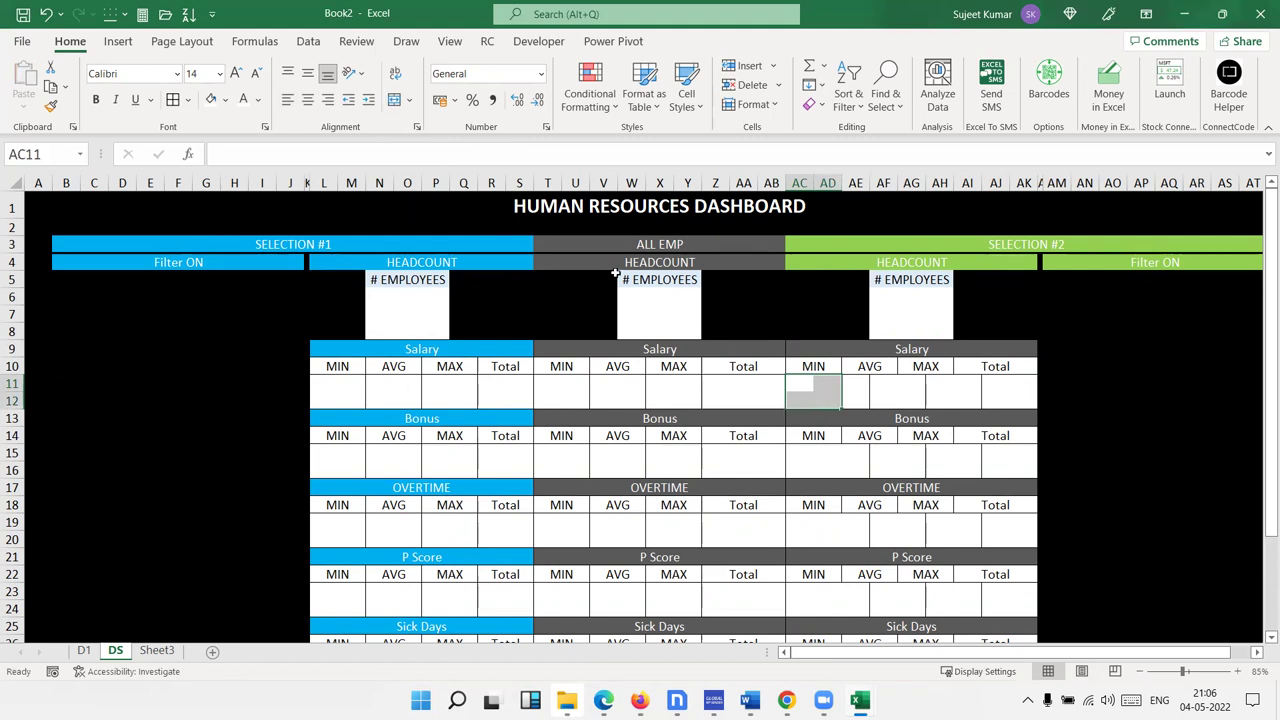
click(394, 99)
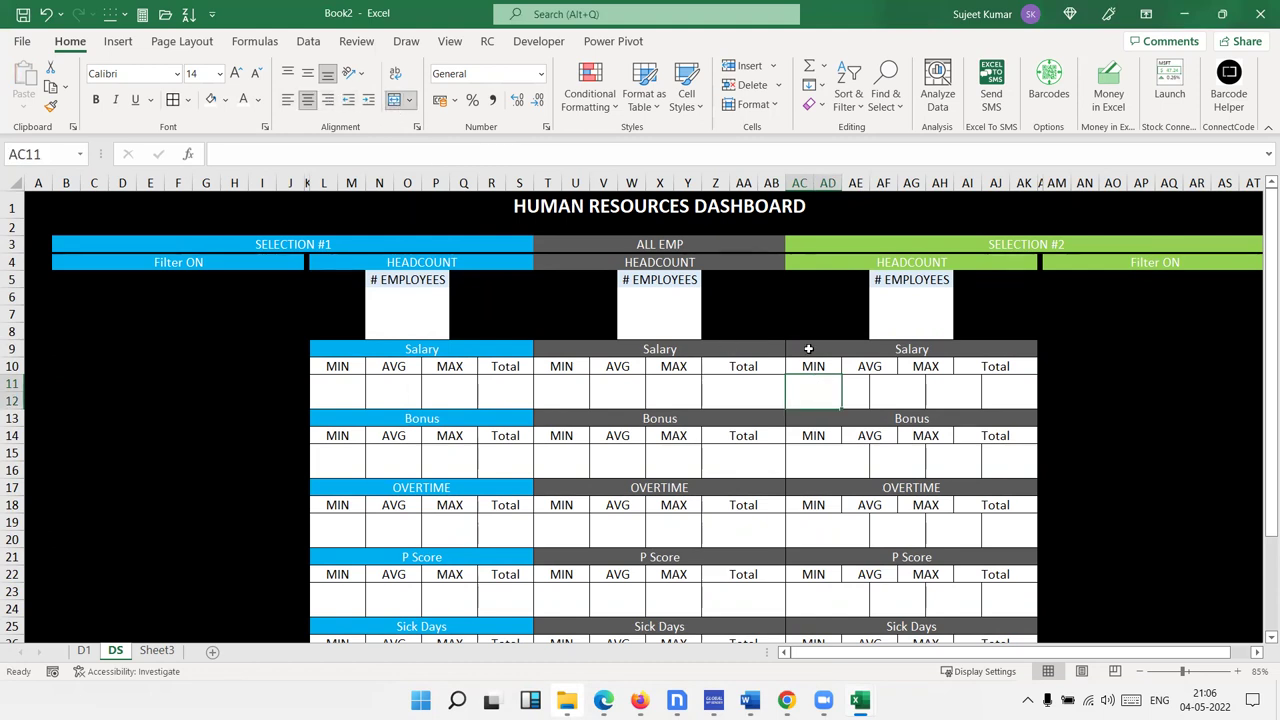
drag(863, 387, 898, 402)
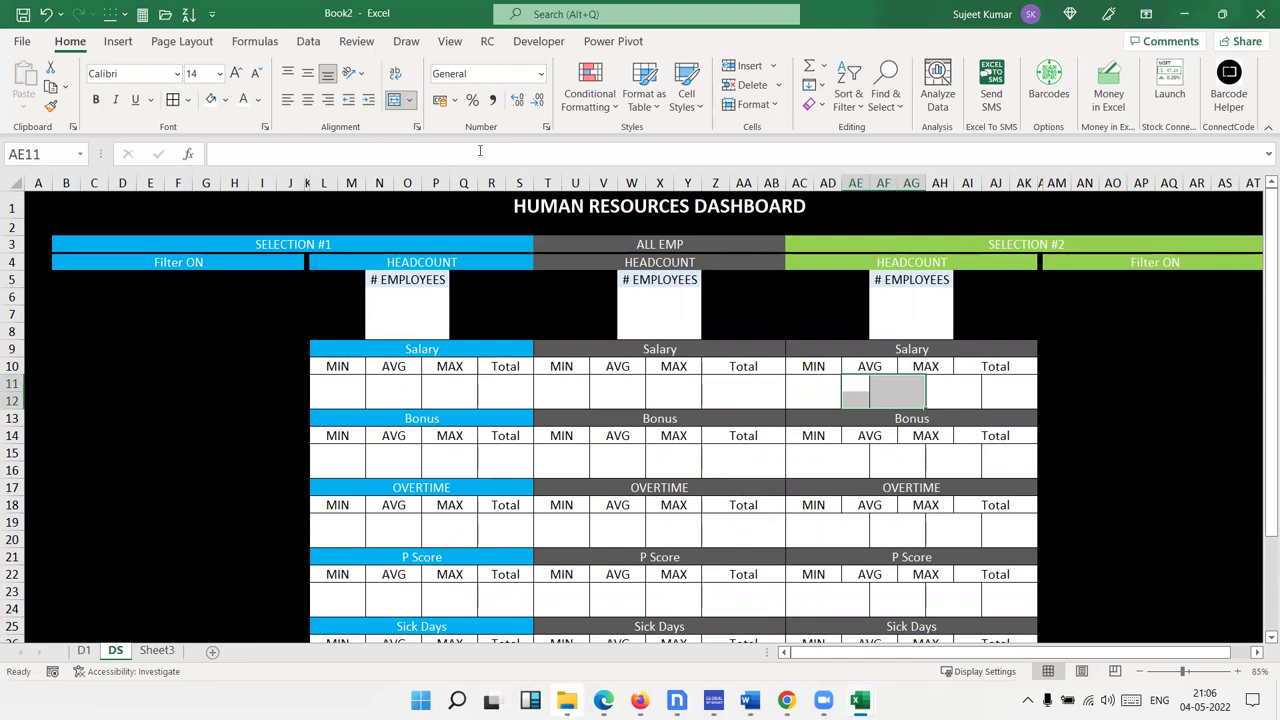
click(396, 103)
click(395, 103)
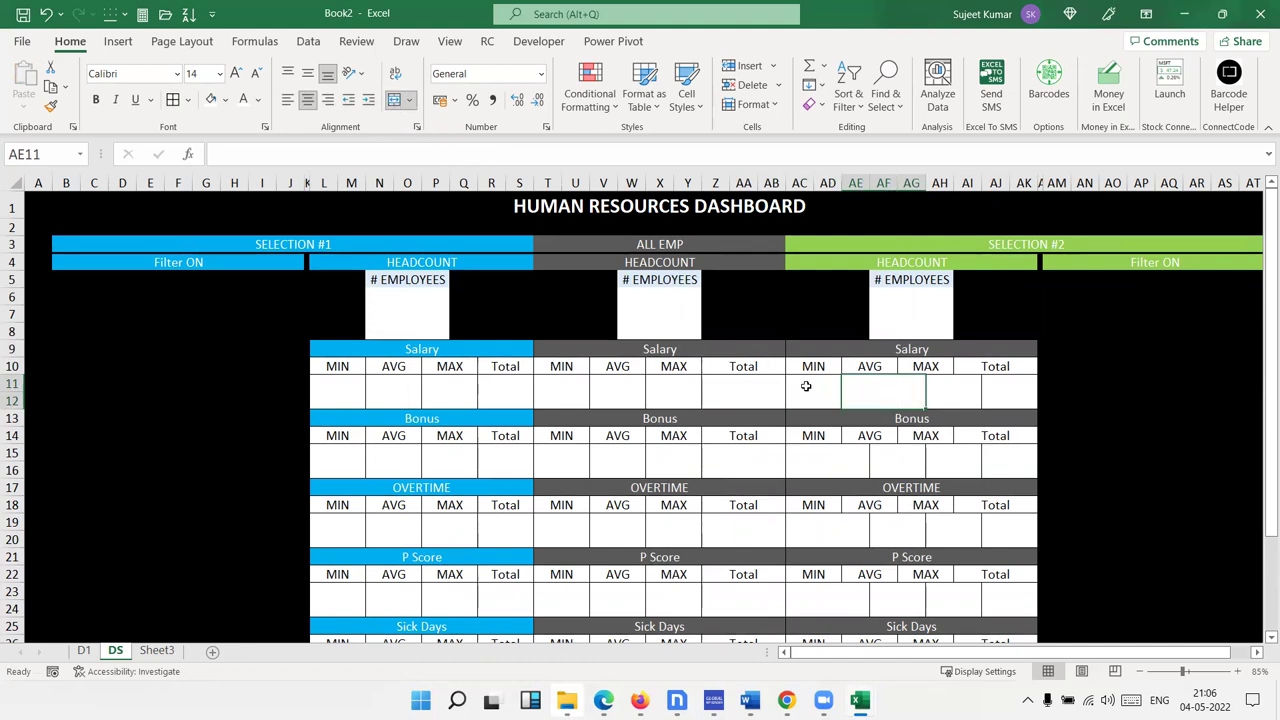
Copy the MIN and AVG value cells and paste them at AC15 (Bonus) and AC19 (Overtime)
drag(806, 386, 858, 394)
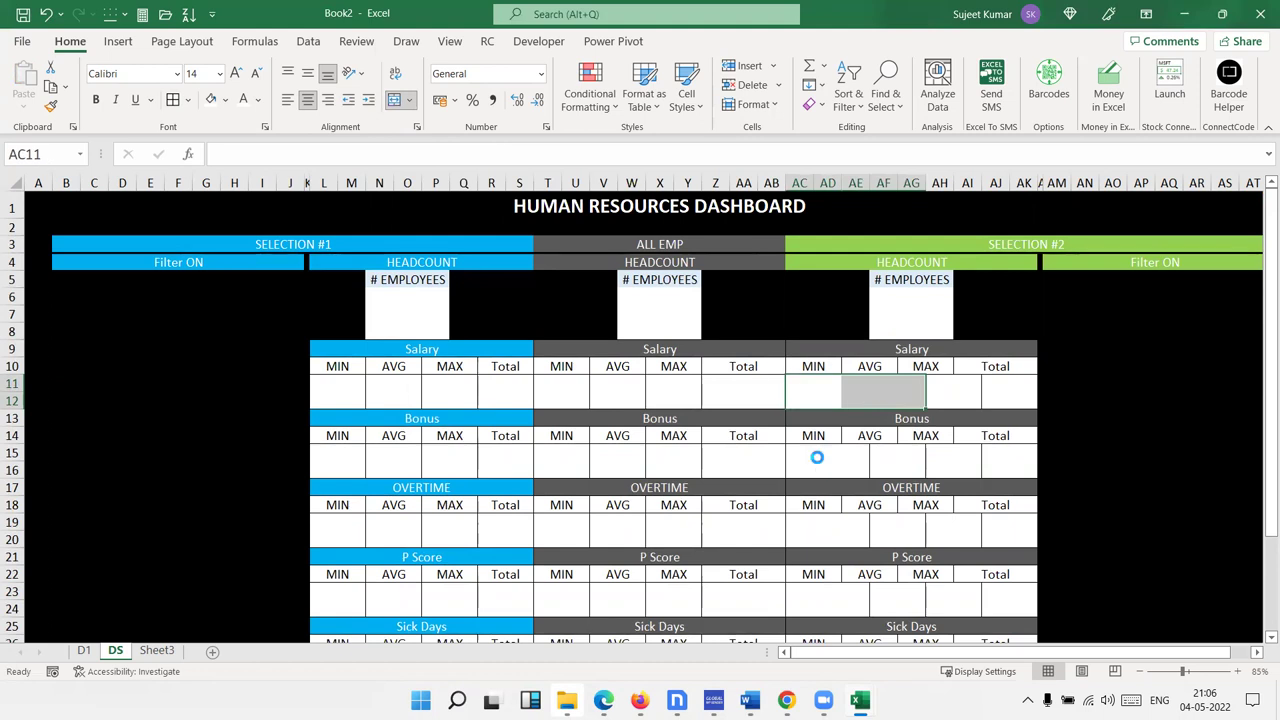
key(ctrl+c)
click(816, 460)
key(ctrl+v)
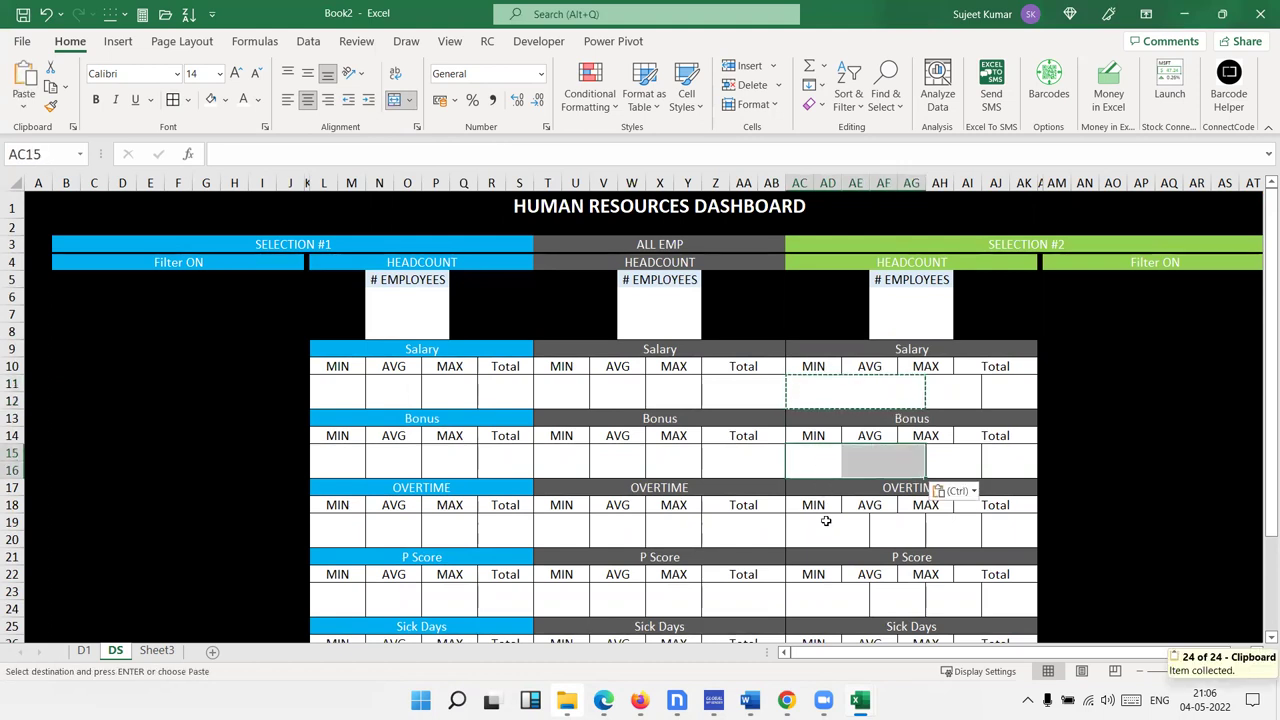
click(826, 521)
key(ctrl+v)
Paste the MIN and AVG value cells at AC23 (P Score) and AC27 (Sick Days)
scroll(824, 520, down, 3)
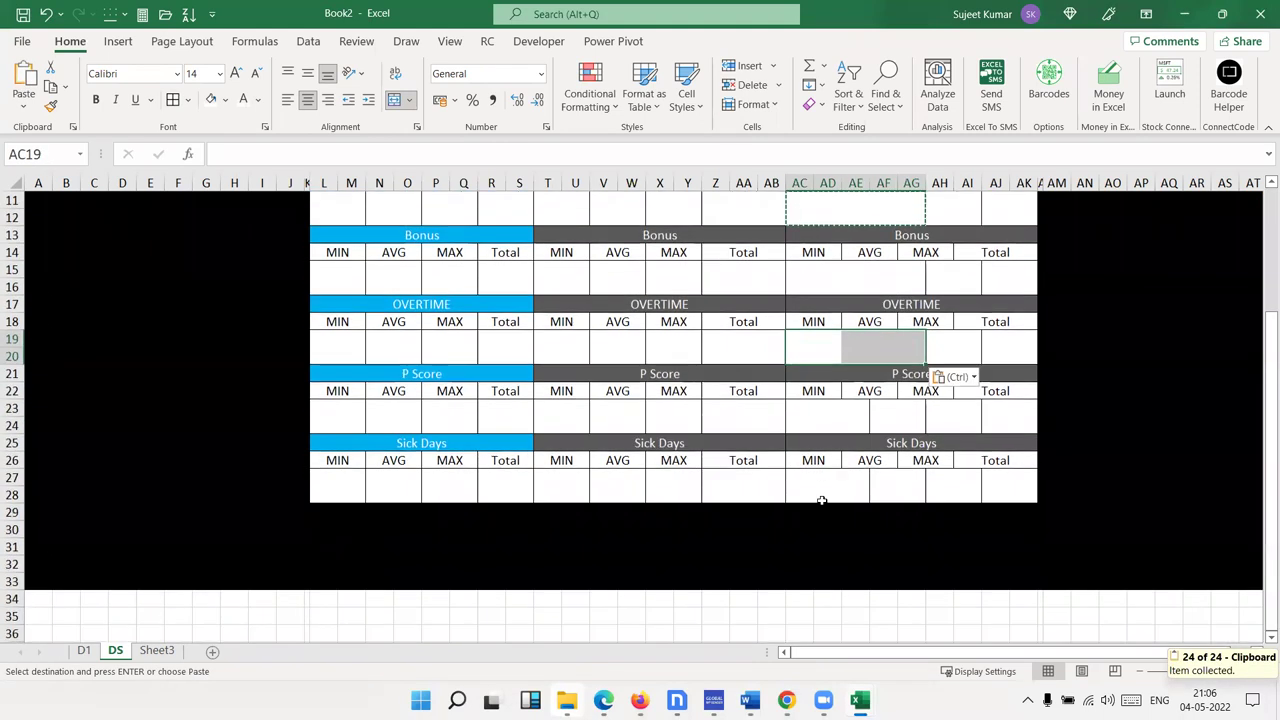
click(822, 416)
key(ctrl+v)
click(822, 478)
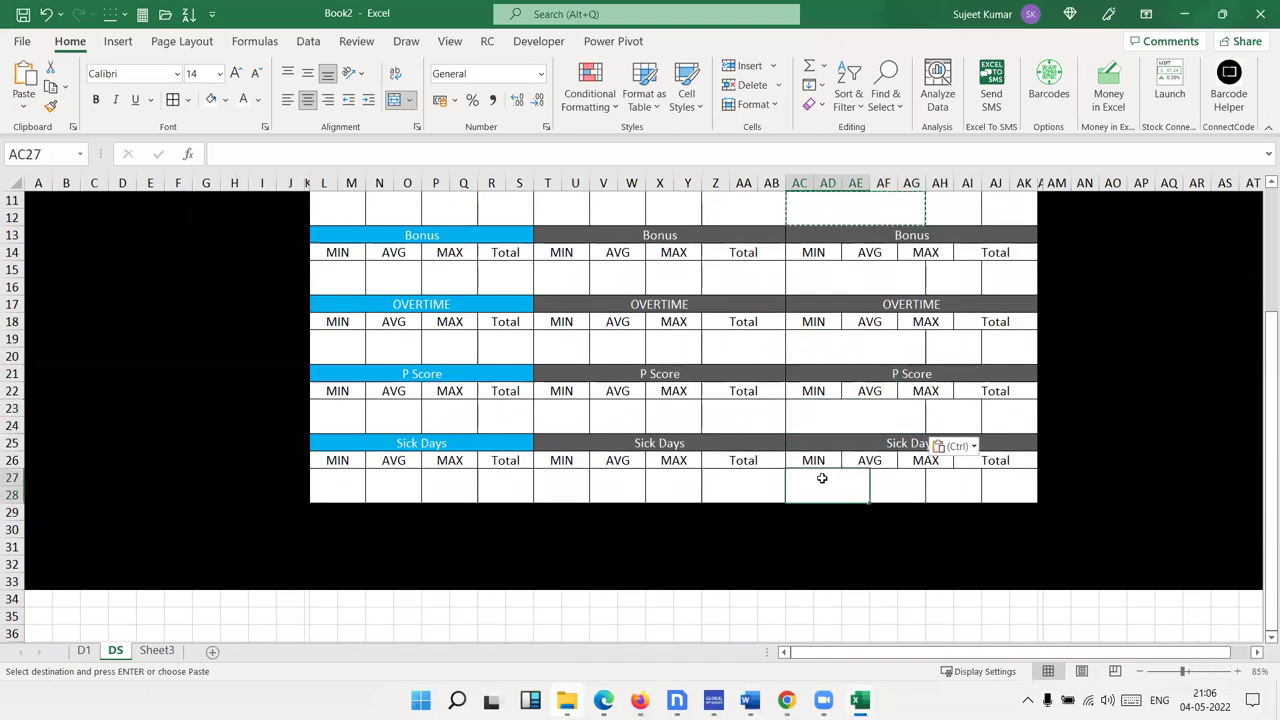
key(ctrl+v)
click(640, 334)
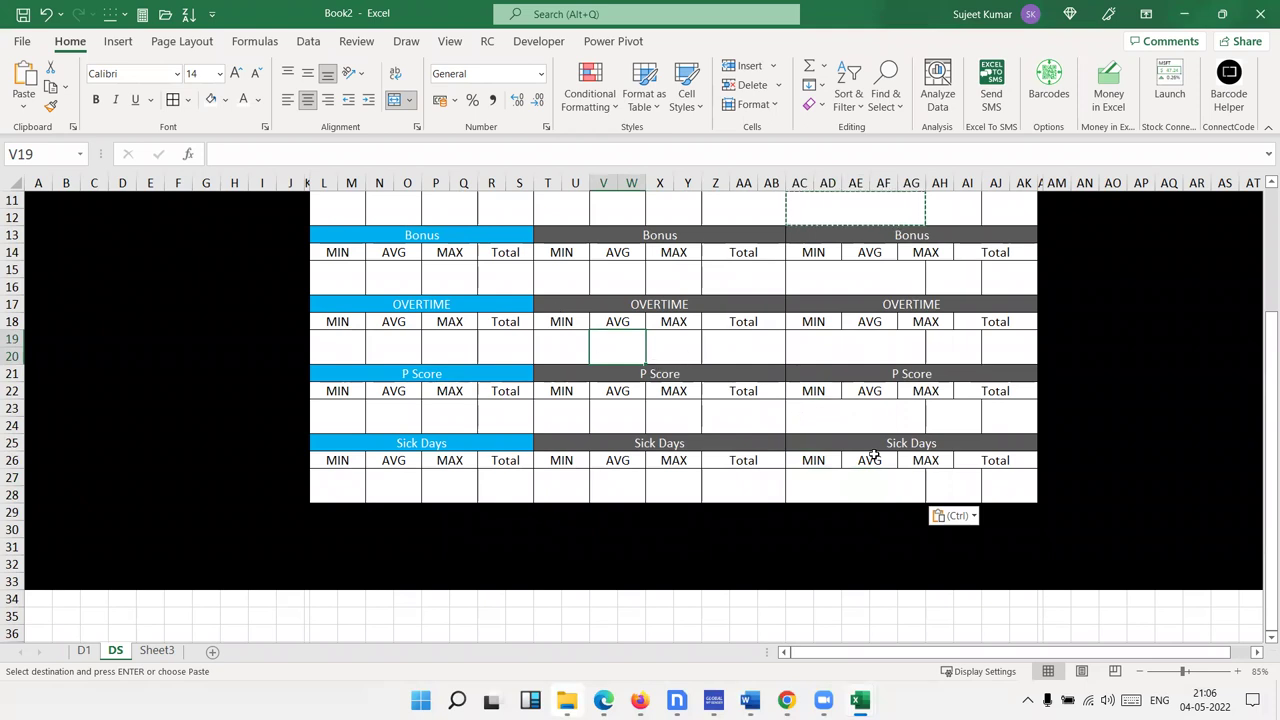
Inspect the pasted merged value cells below the Salary AVG cell AE11
scroll(863, 437, up, 4)
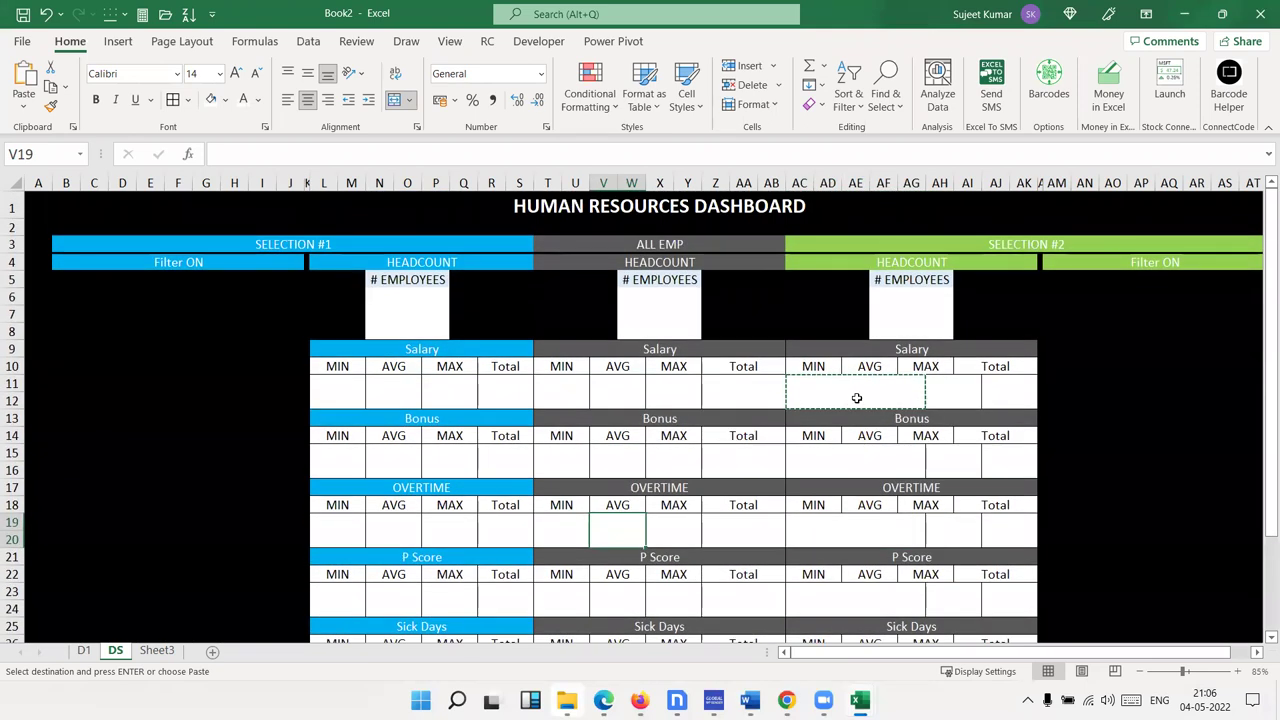
click(866, 394)
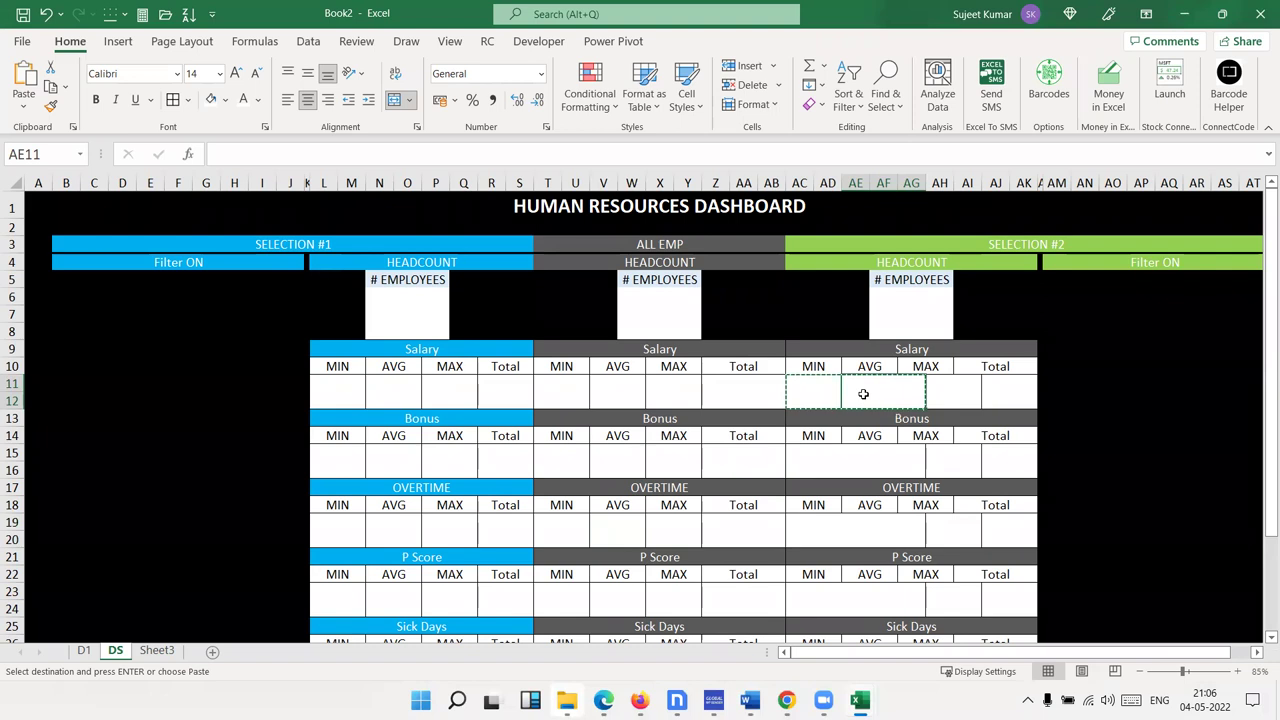
key(ctrl+Down)
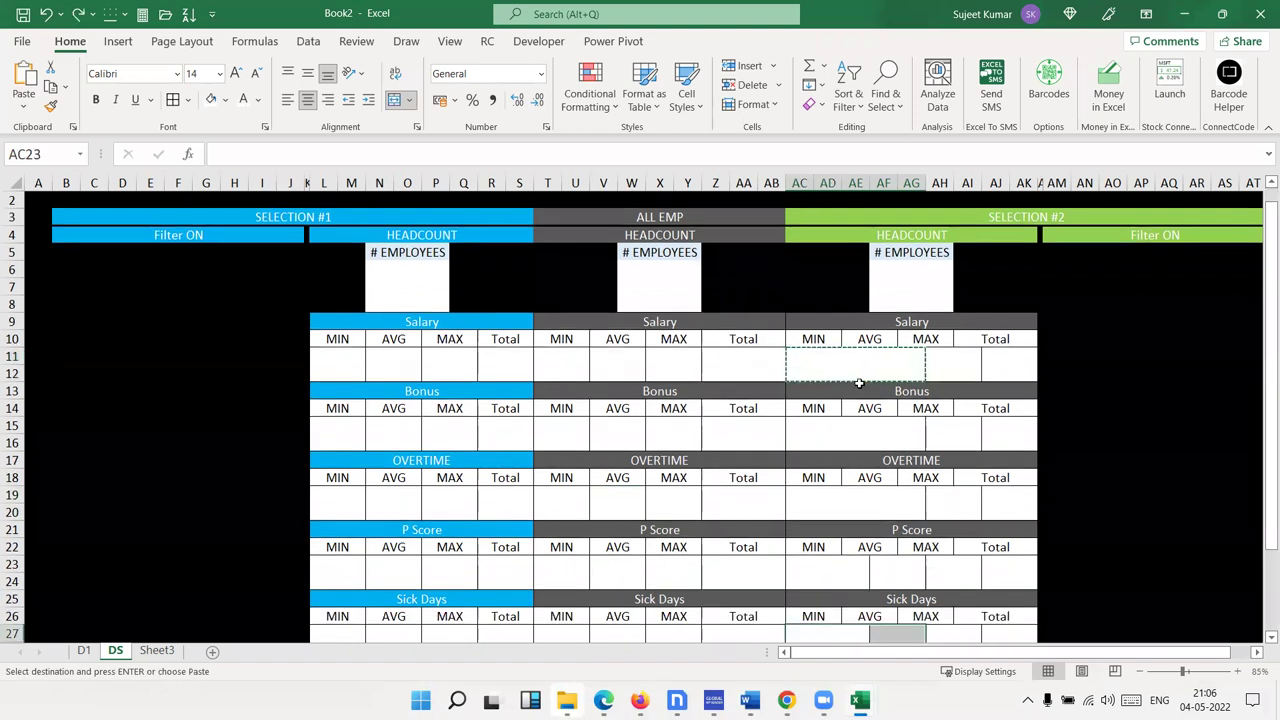
key(Up)
key(Up)
key(Up)
key(Up)
key(Up)
key(Up)
key(Right)
scroll(860, 388, up, 1)
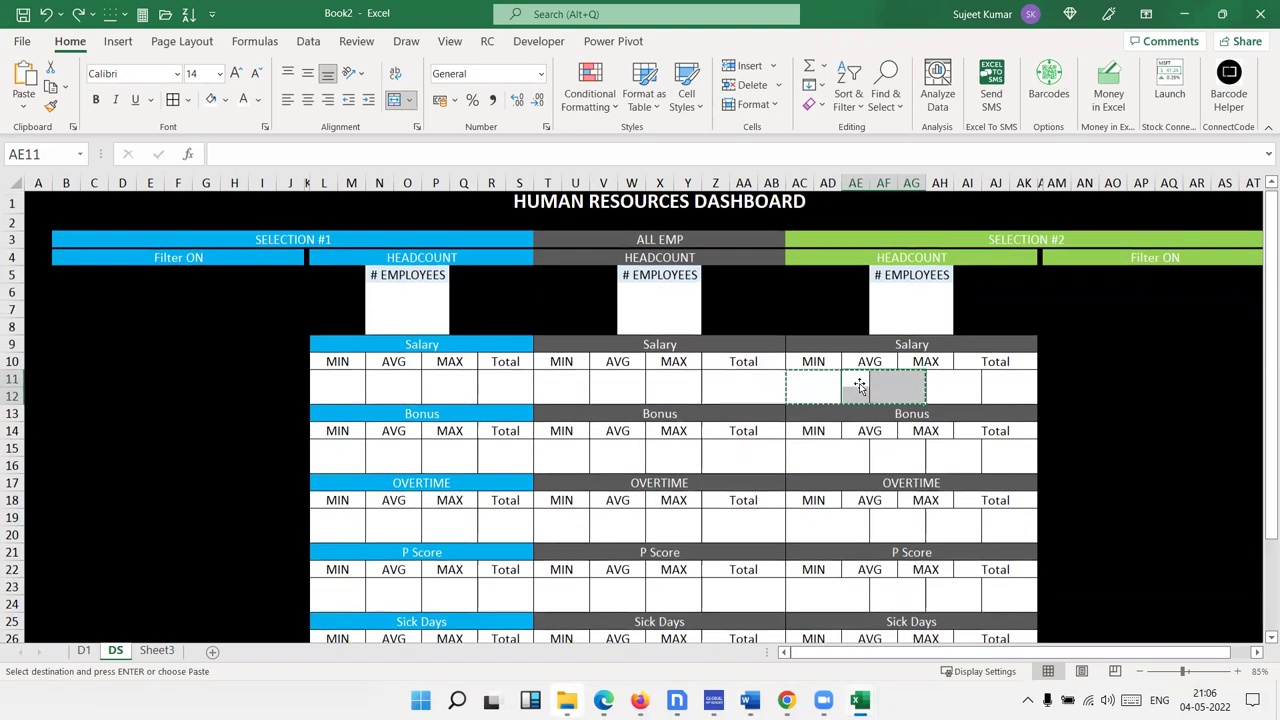
click(820, 385)
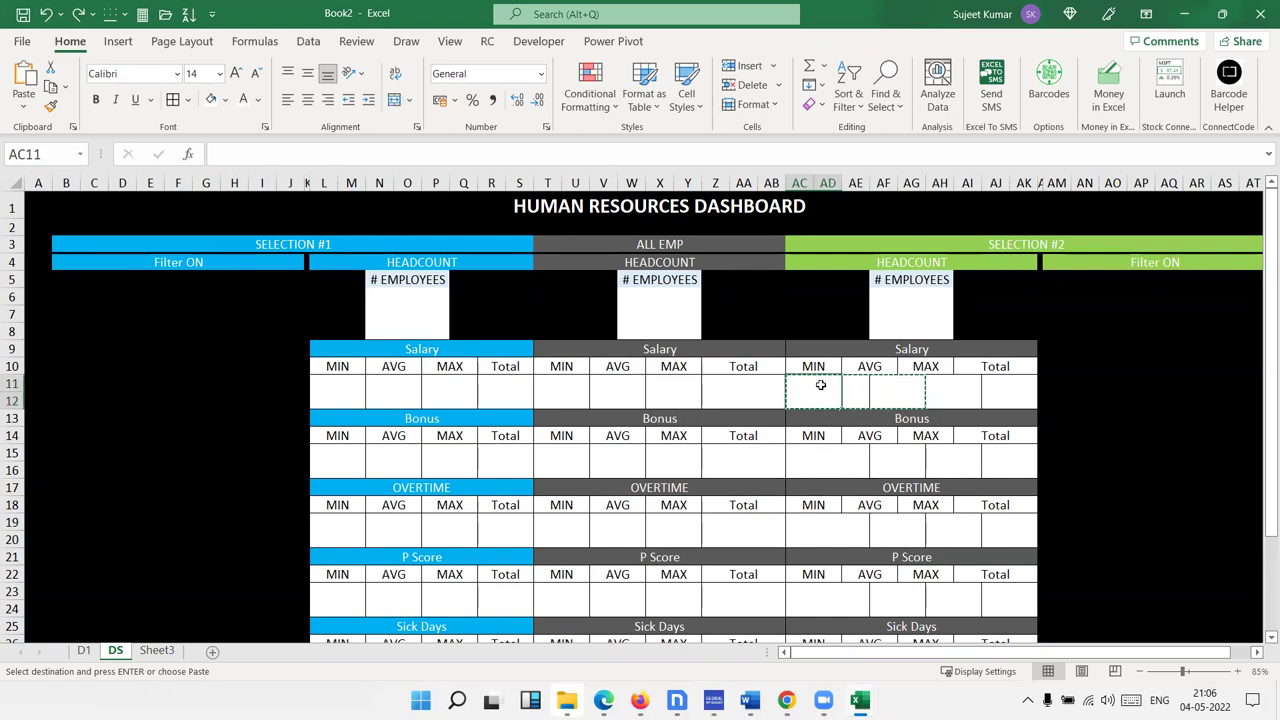
drag(818, 390, 880, 388)
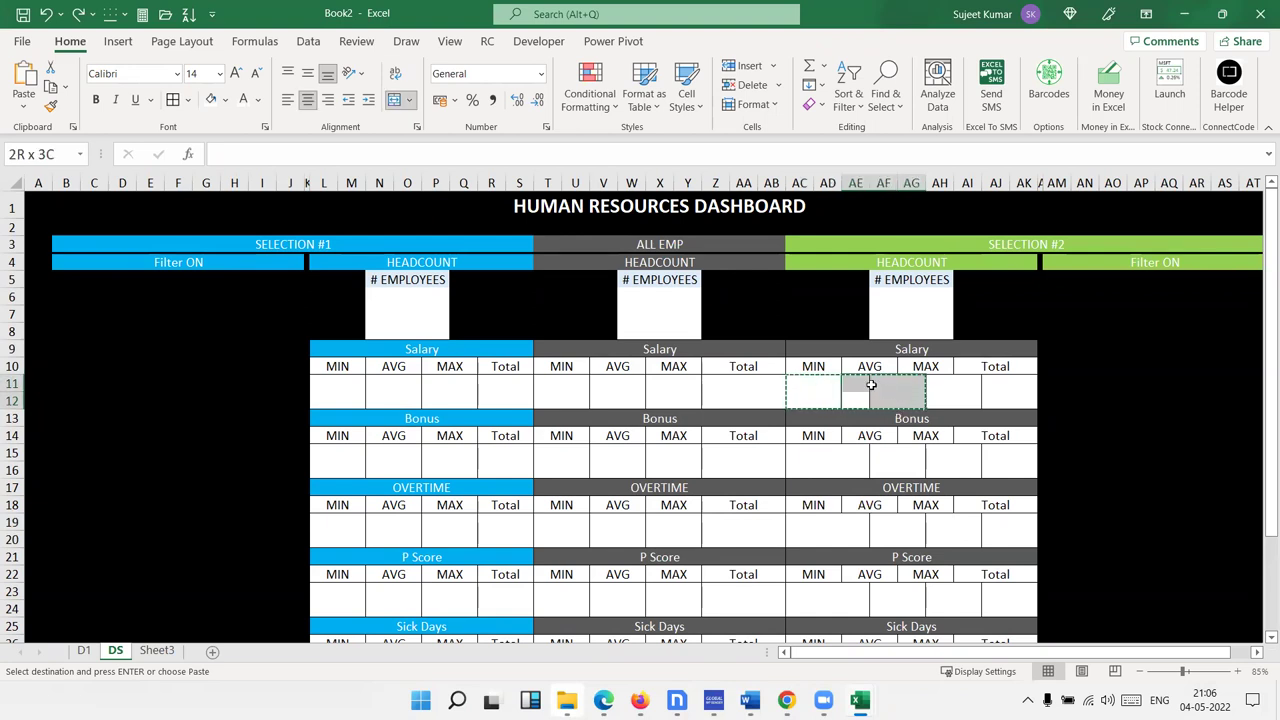
Cancel the pending copy and reselect the AE11:AF12 AVG value cells
key(Escape)
key(shift+Return)
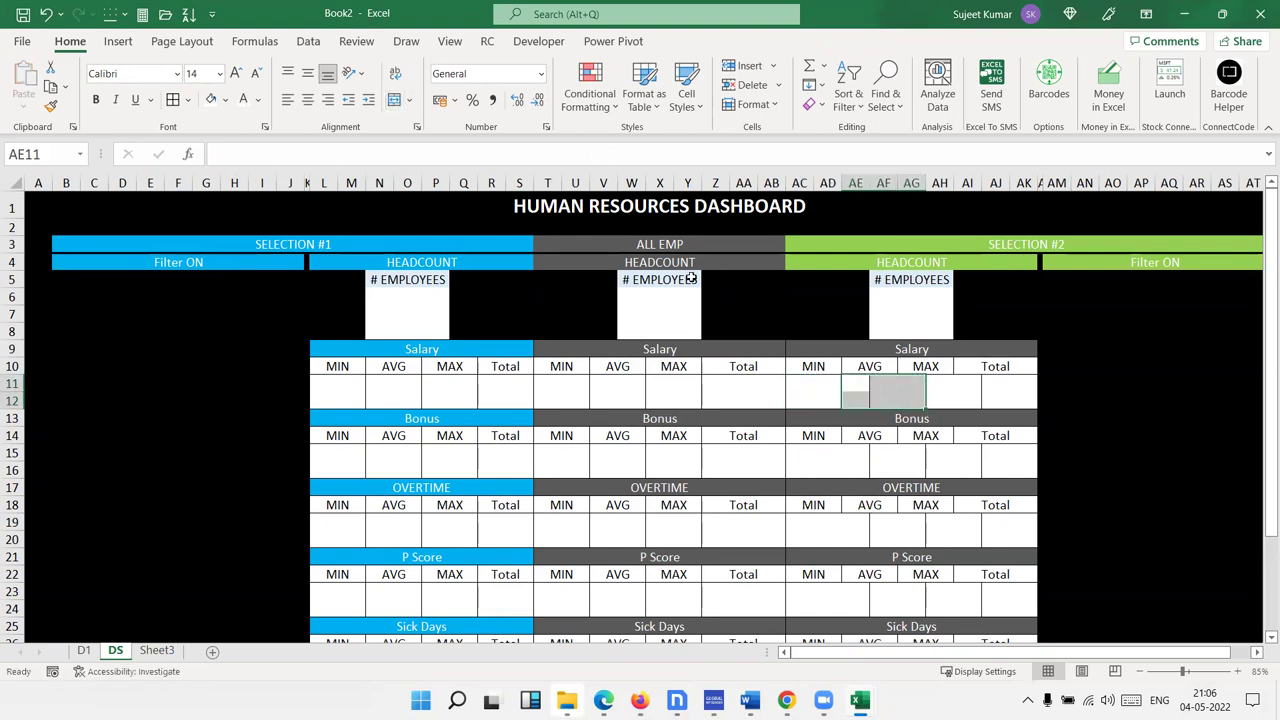
click(902, 390)
drag(852, 380, 884, 400)
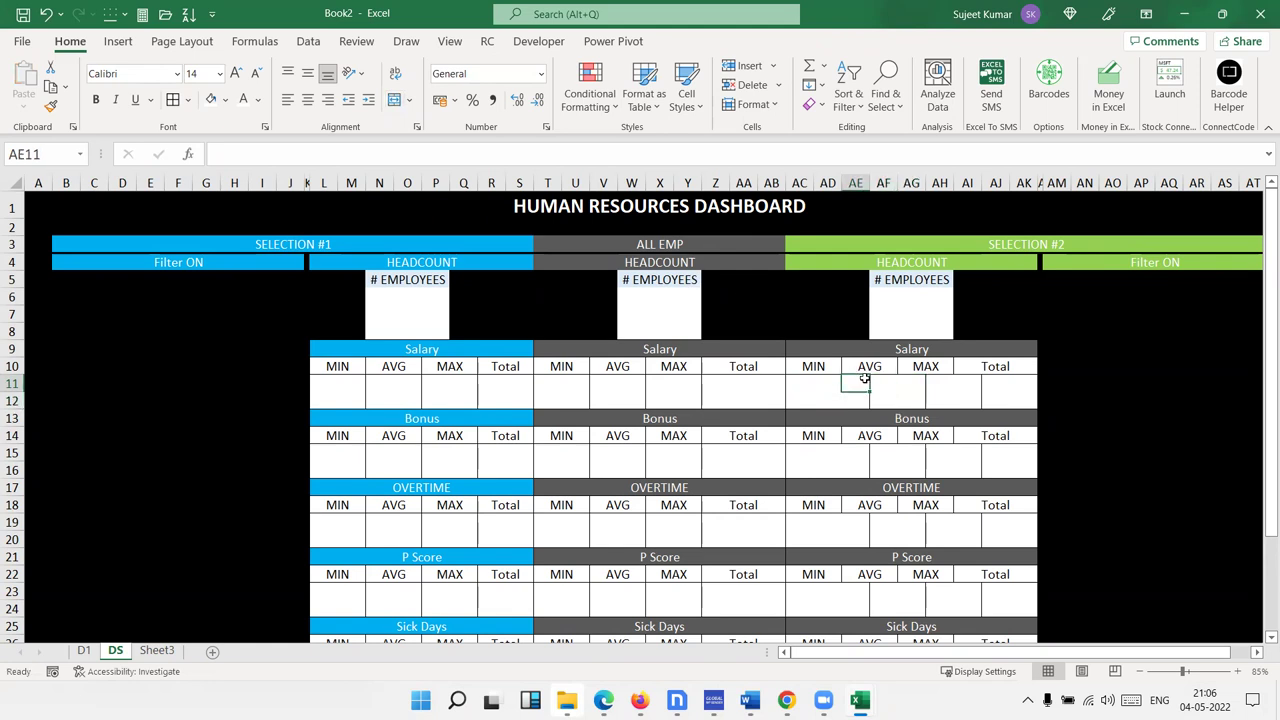
Merge AE11:AF12 (AVG), AG11:AH12 (MAX) and AI11:AK12 (Total) into single value cells
click(395, 100)
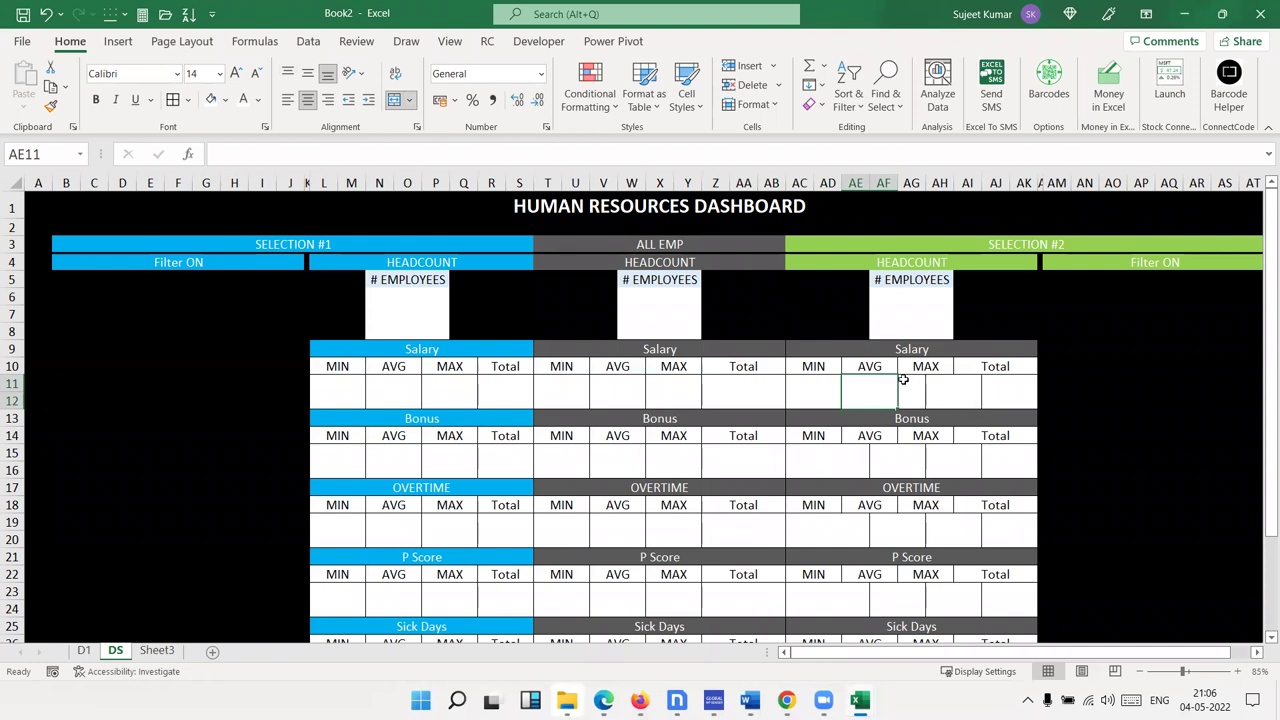
drag(903, 381, 970, 400)
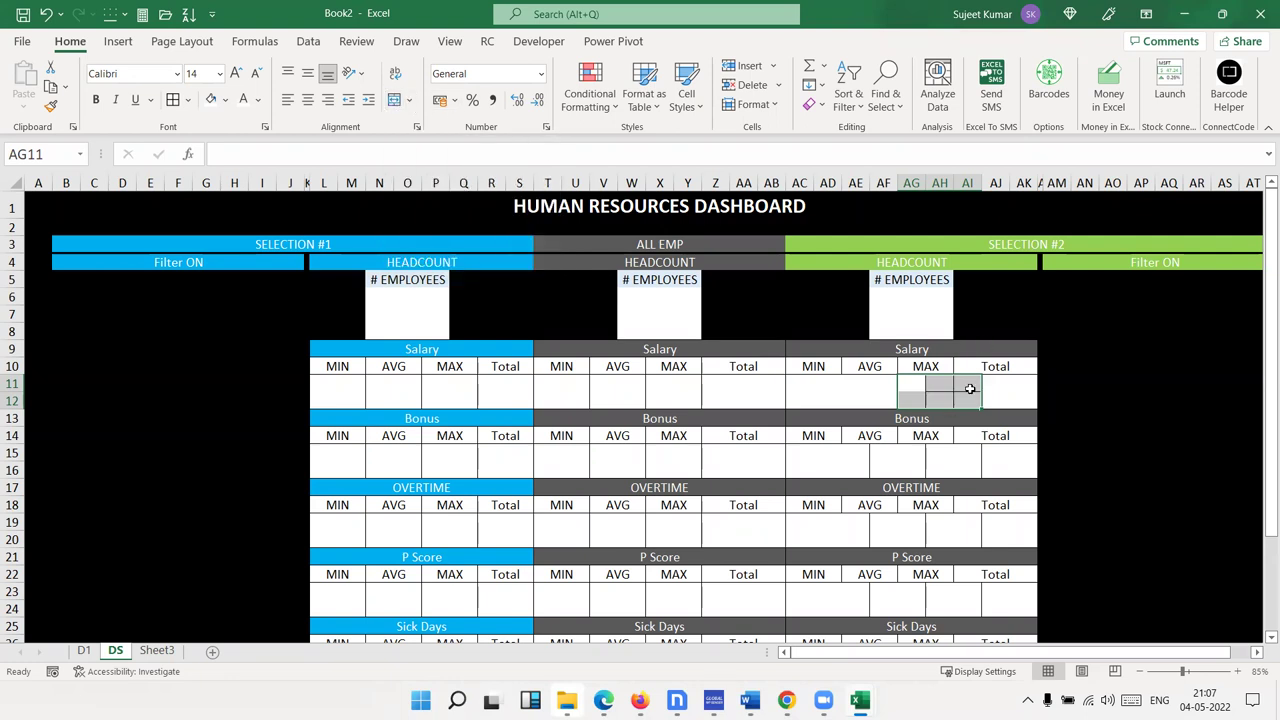
drag(915, 381, 940, 400)
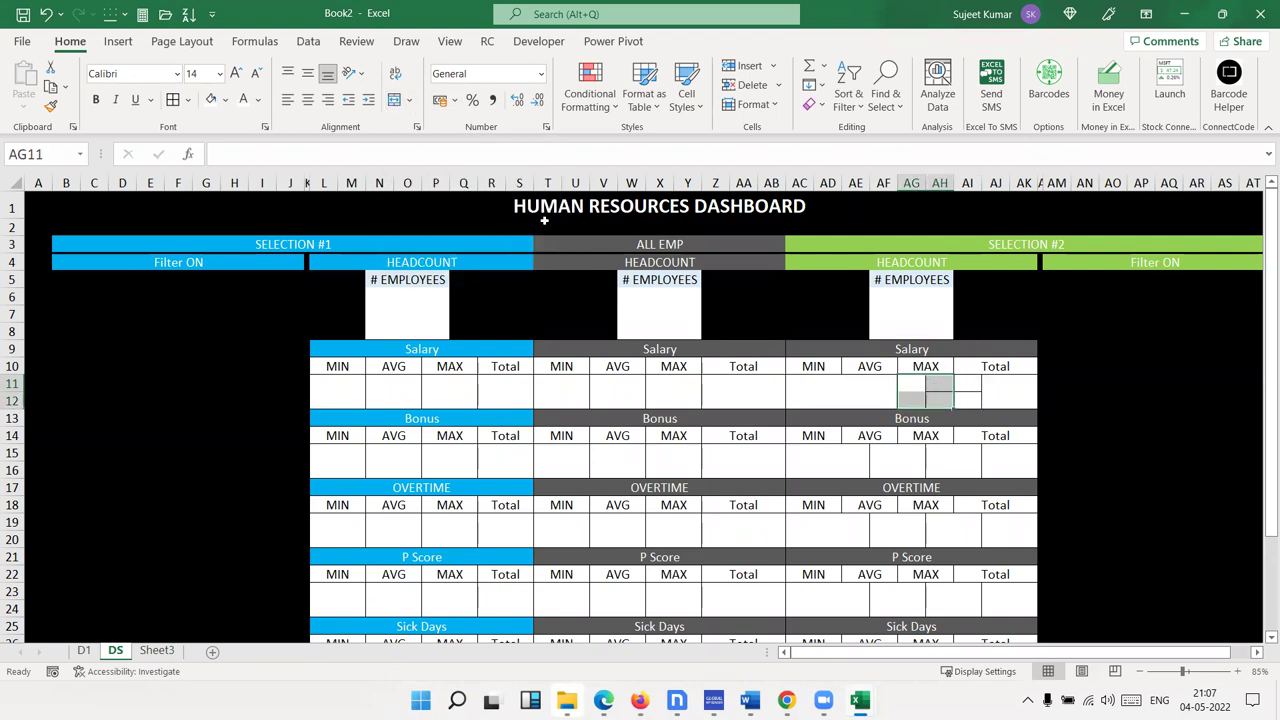
click(395, 103)
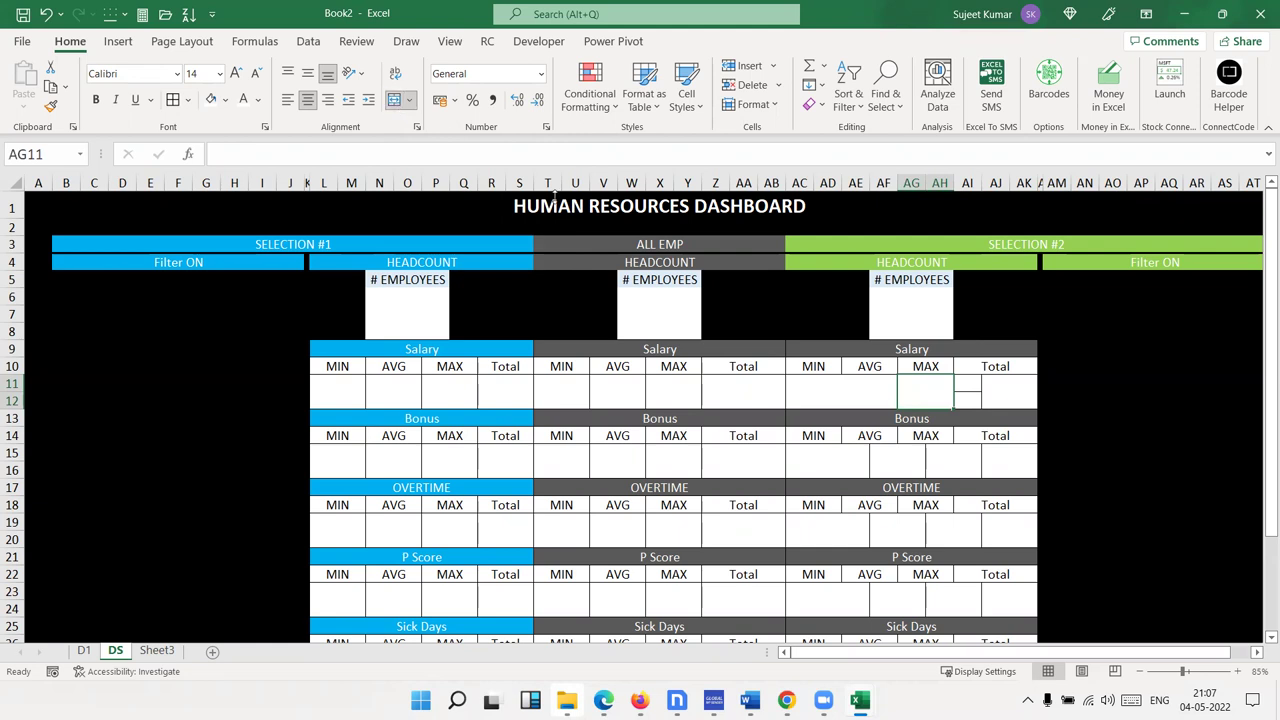
drag(977, 386, 989, 395)
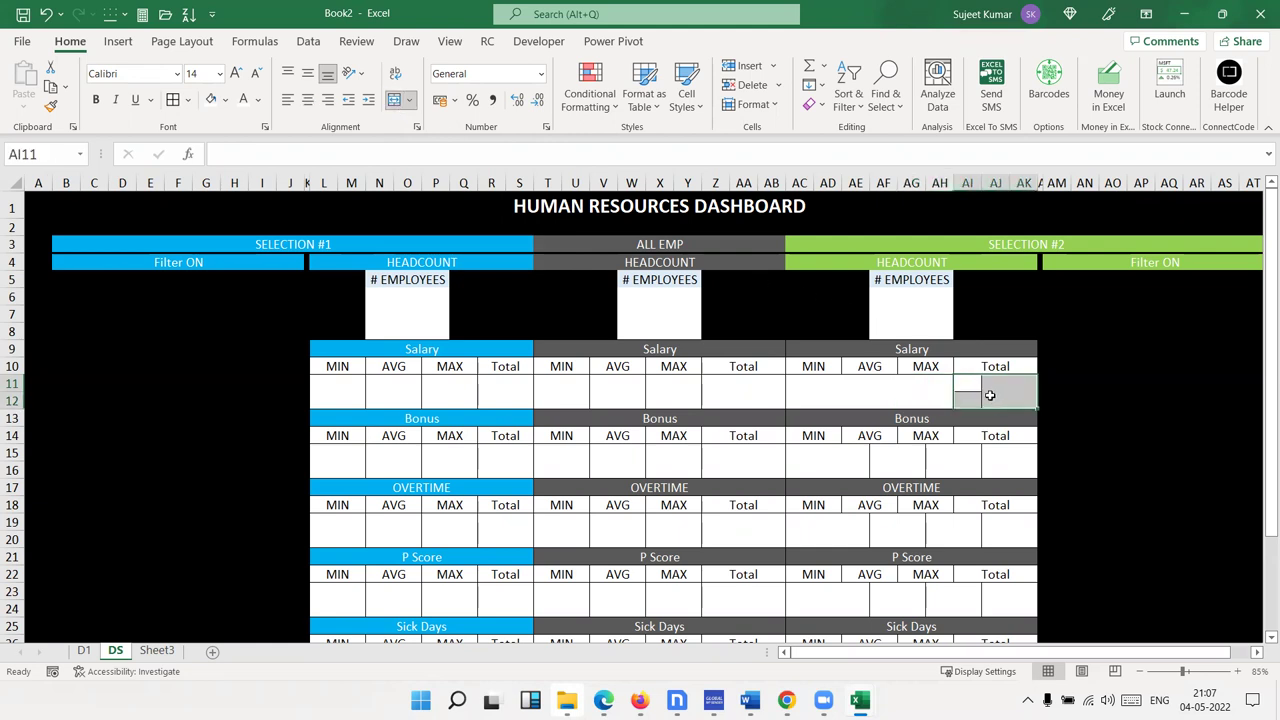
click(395, 100)
click(395, 103)
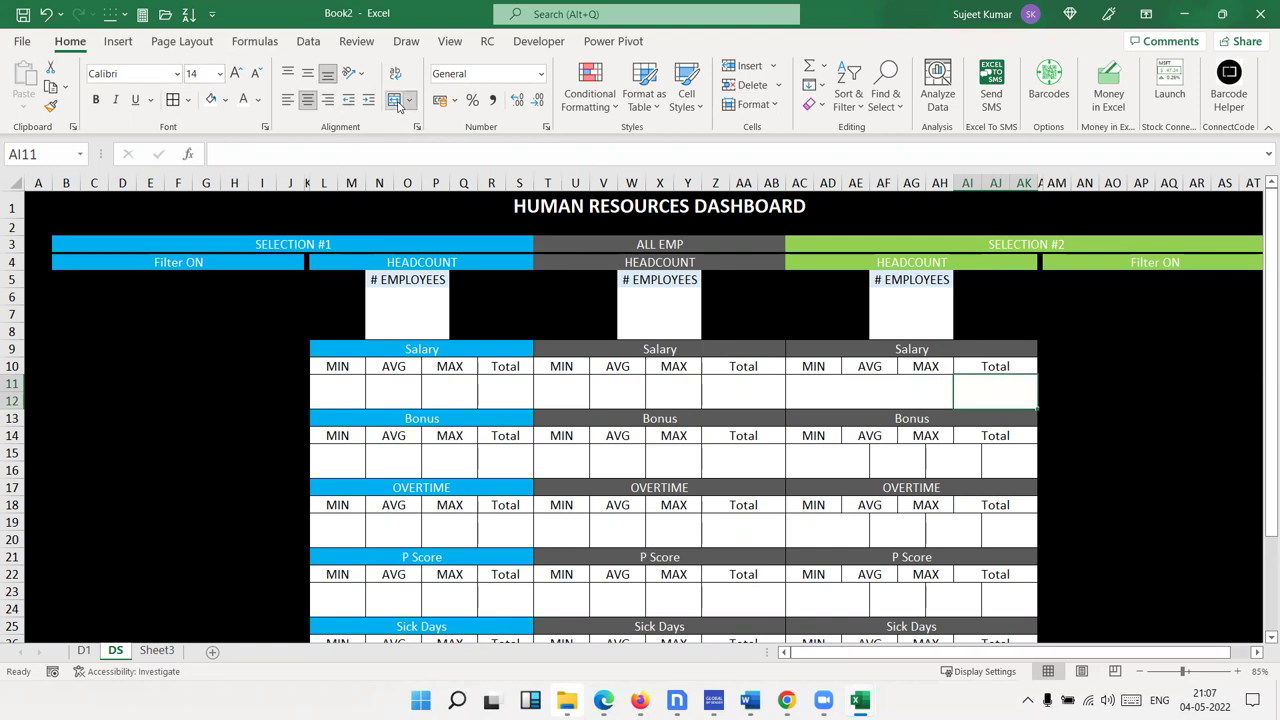
Apply All Borders to the Selection #2 Salary value row AC11:AK12
click(919, 393)
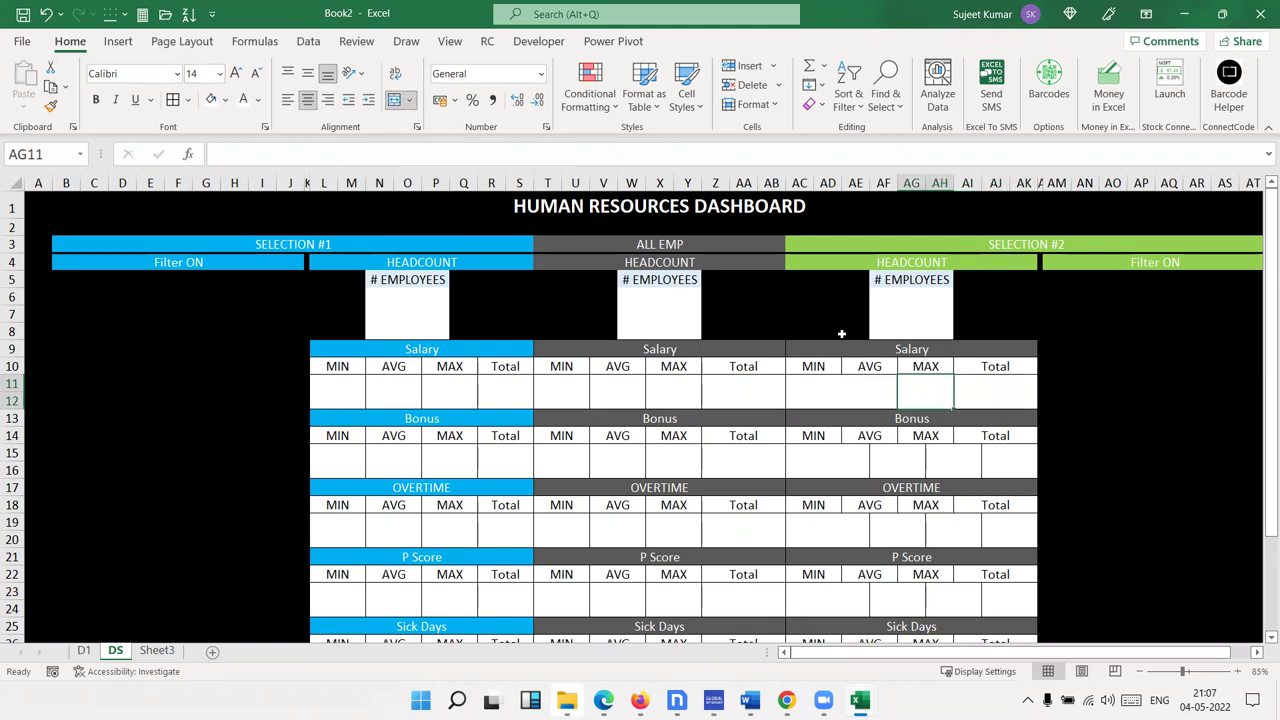
click(858, 414)
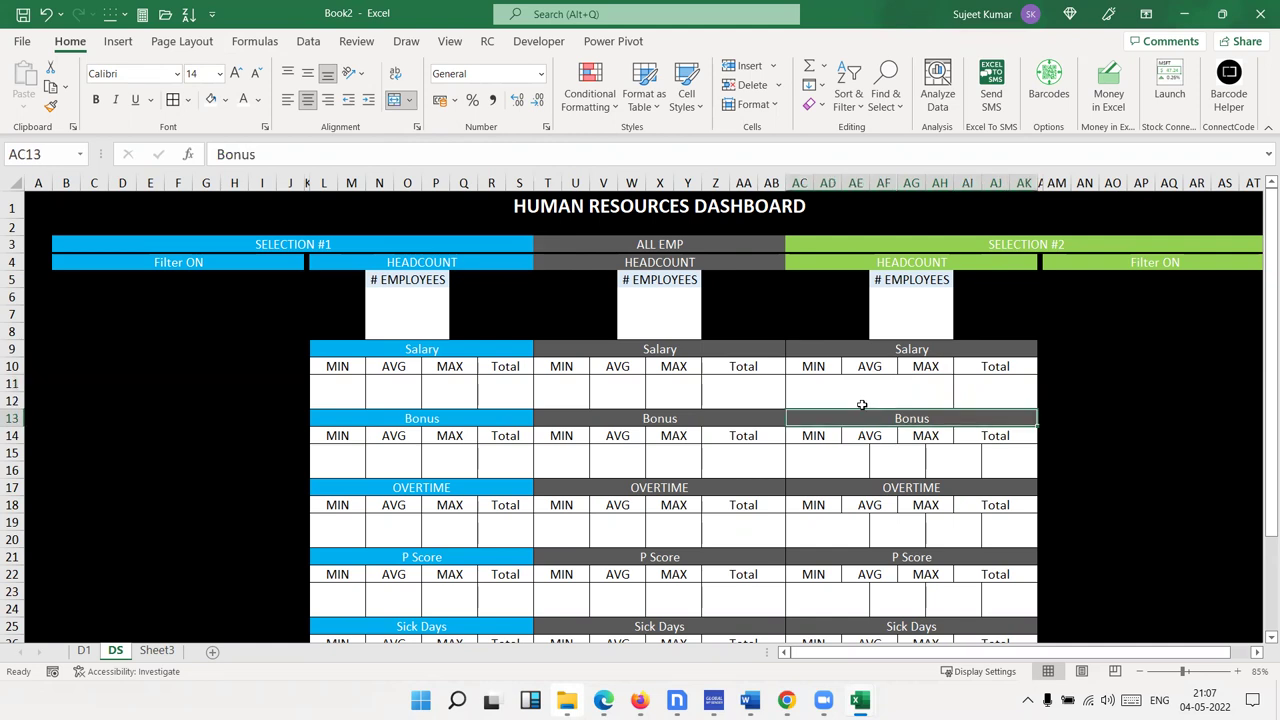
click(828, 386)
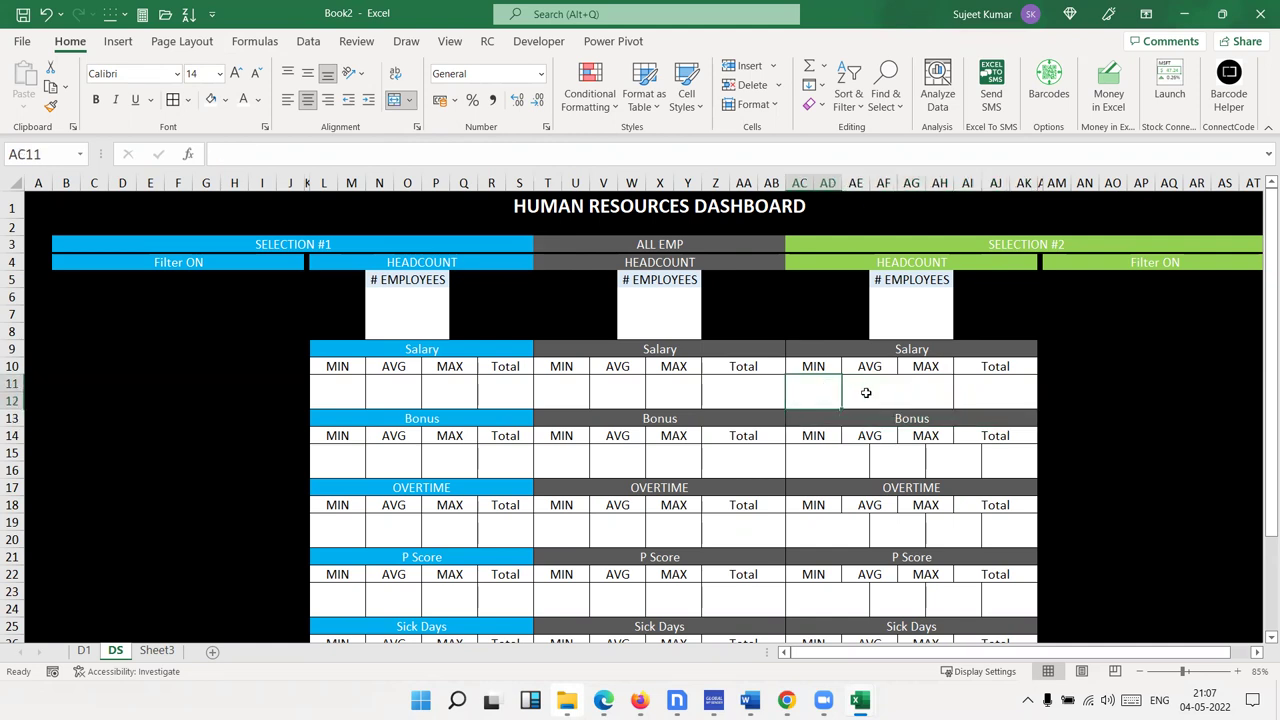
drag(866, 393, 1000, 393)
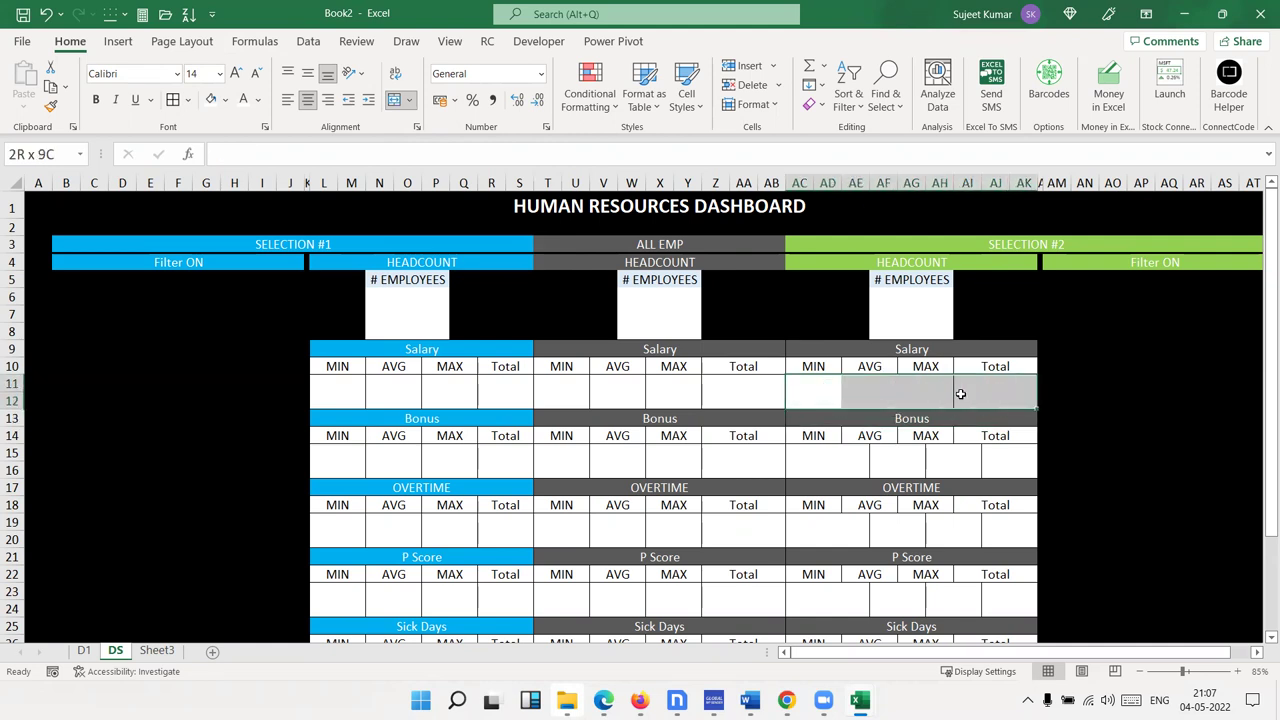
click(172, 100)
click(810, 436)
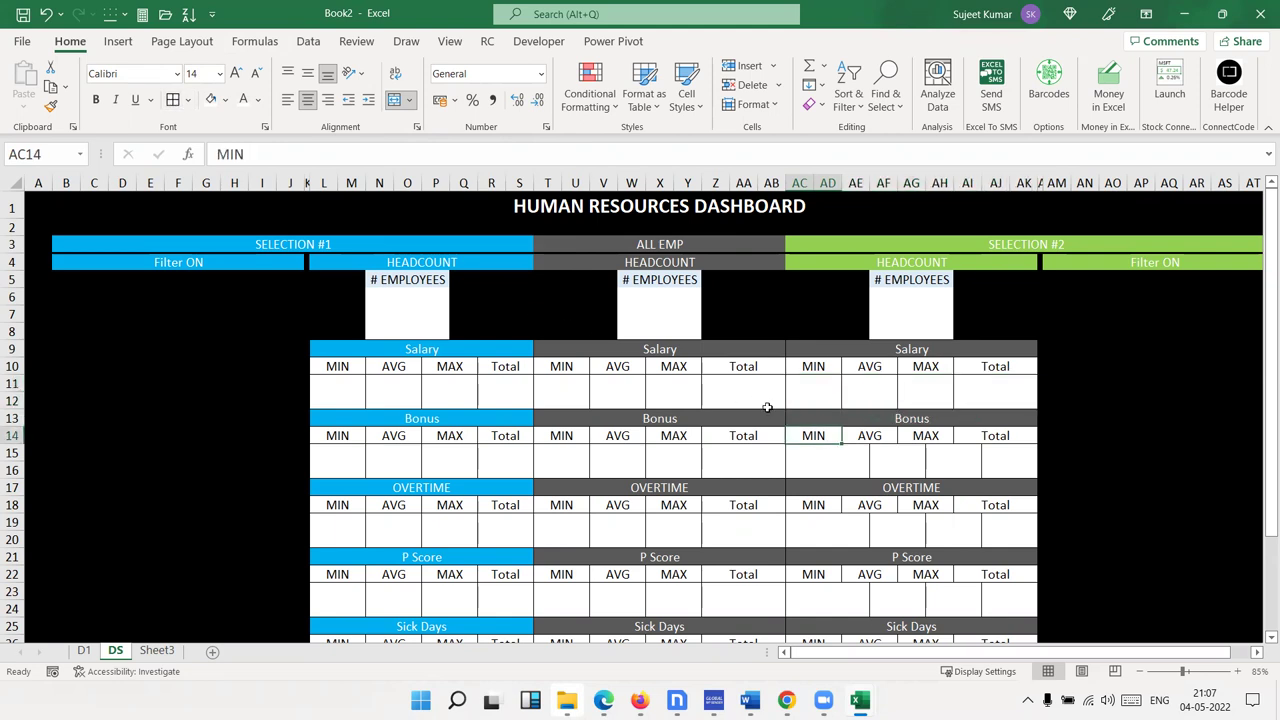
Copy the bordered Salary value row and paste it at AC15 (Bonus) and AC19 (Overtime)
drag(807, 403, 968, 398)
key(ctrl+c)
click(849, 461)
key(ctrl+v)
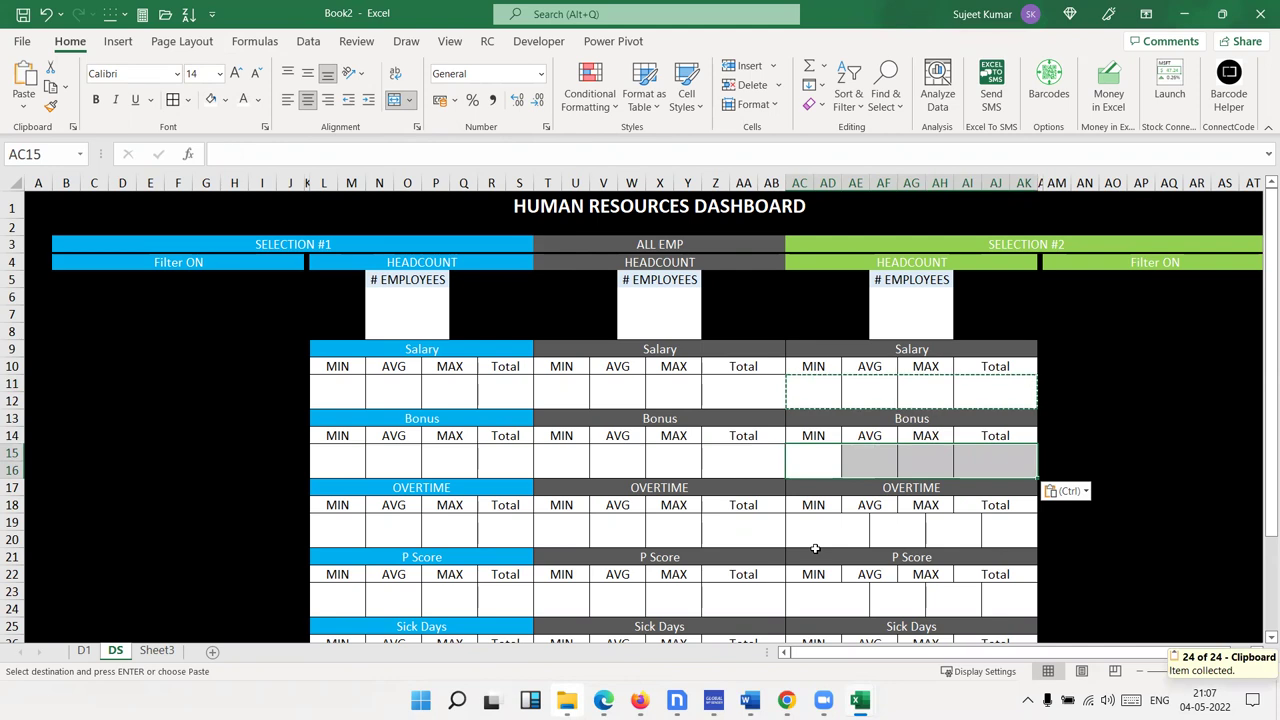
click(816, 537)
key(ctrl+v)
Paste the Salary value row at AC23 (P Score) and AC27 (Sick Days), then end copy mode
click(816, 599)
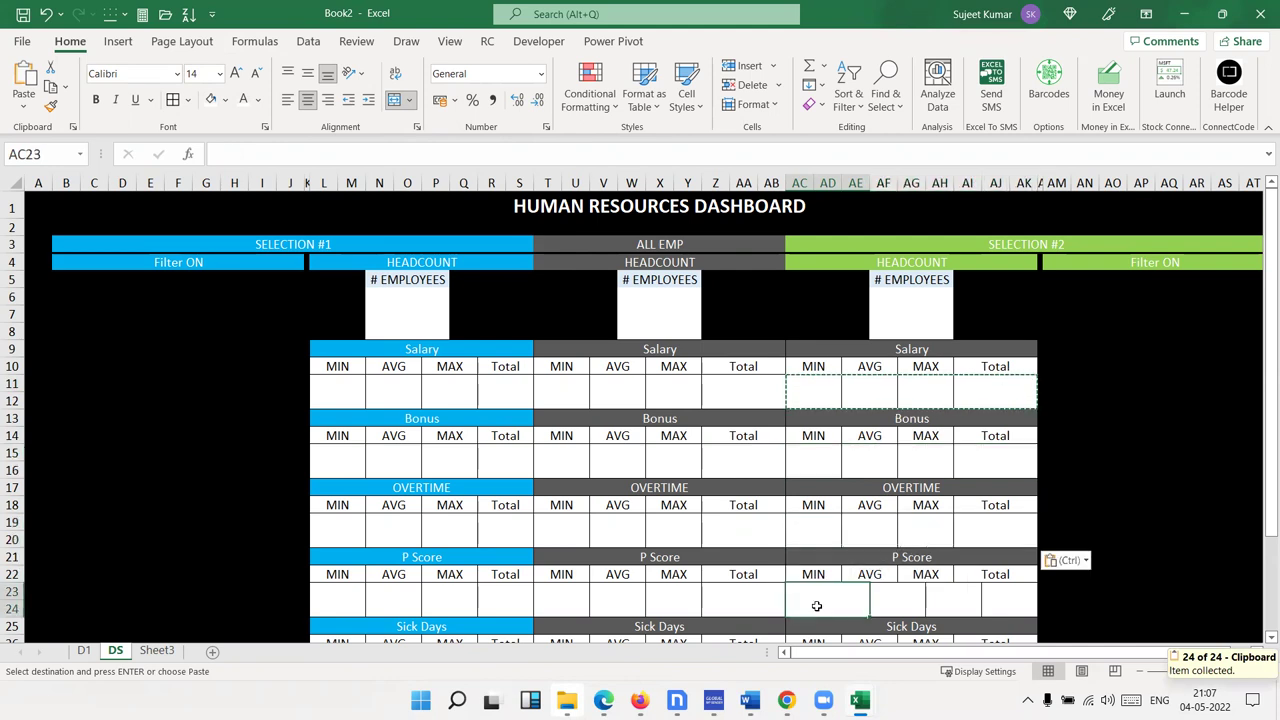
key(ctrl+v)
scroll(816, 599, down, 3)
click(824, 479)
key(ctrl+v)
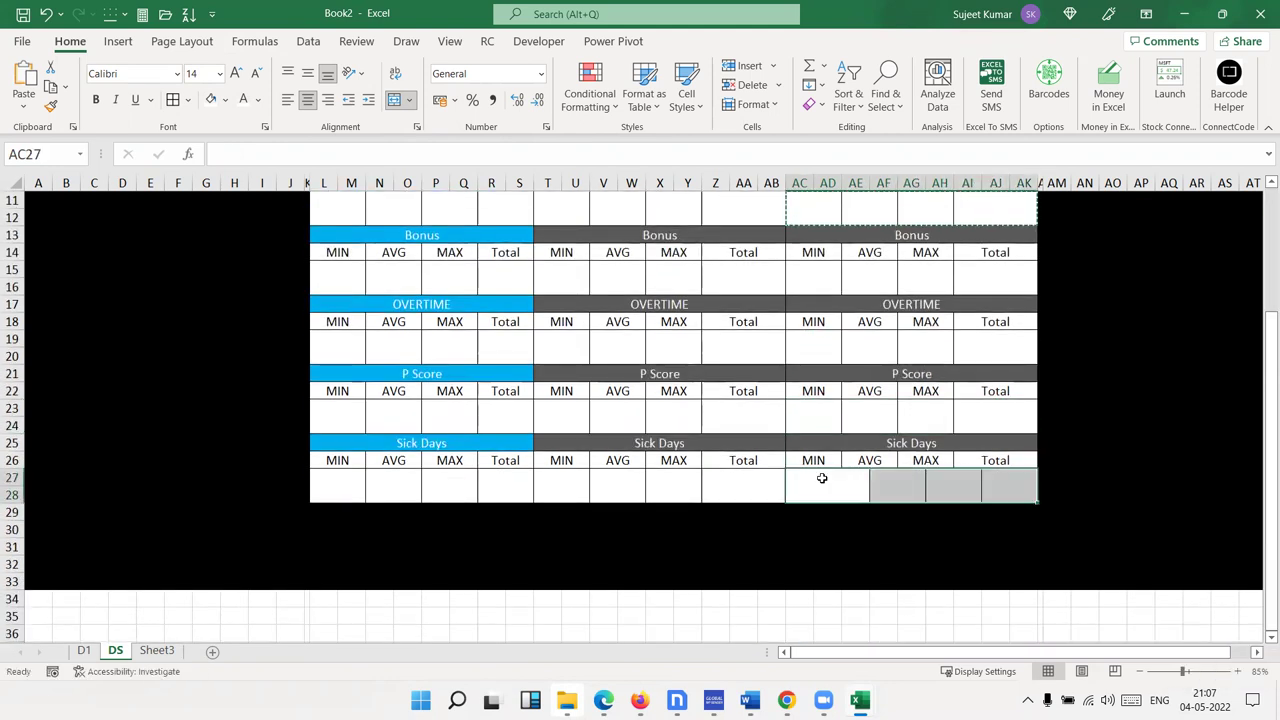
click(852, 513)
key(Escape)
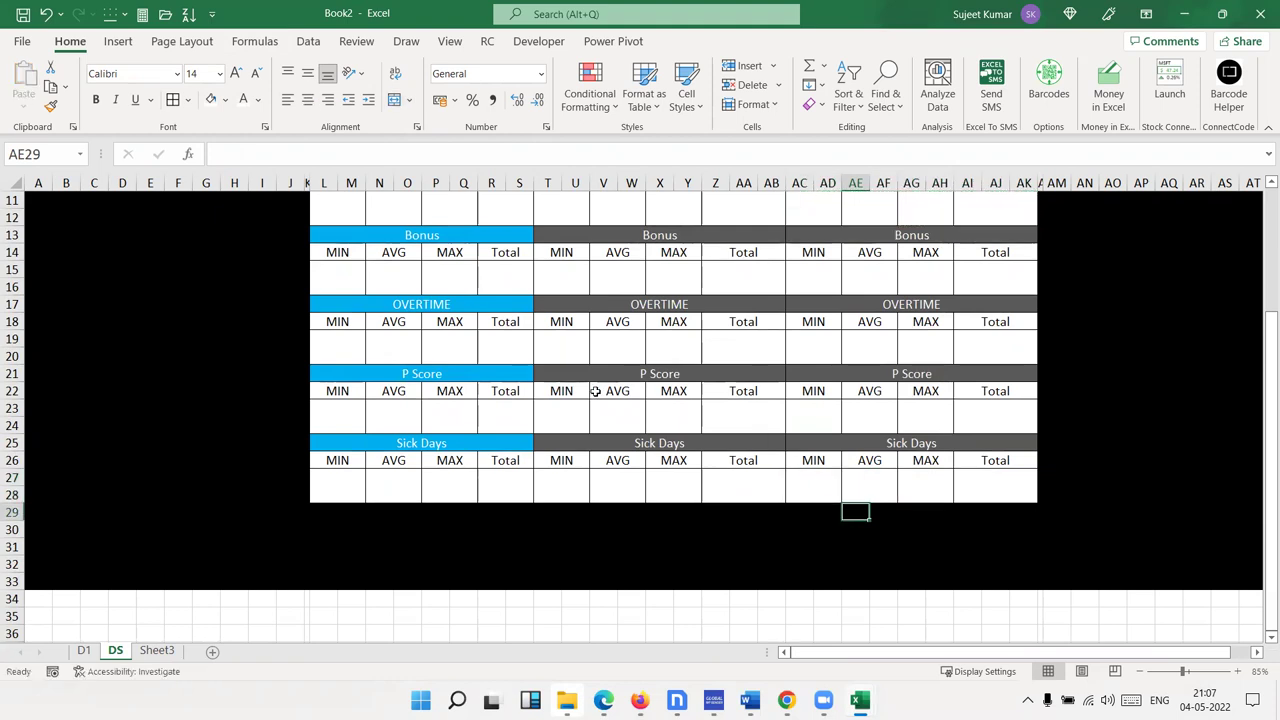
scroll(595, 391, up, 3)
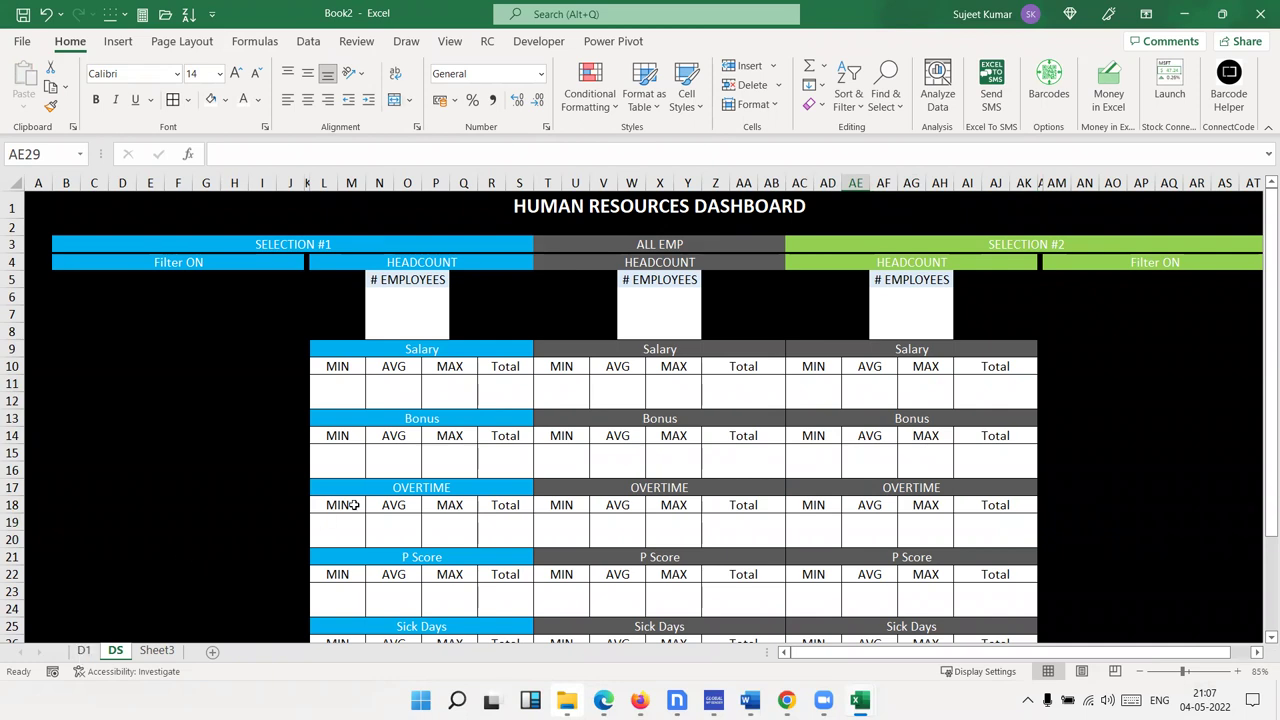
click(559, 355)
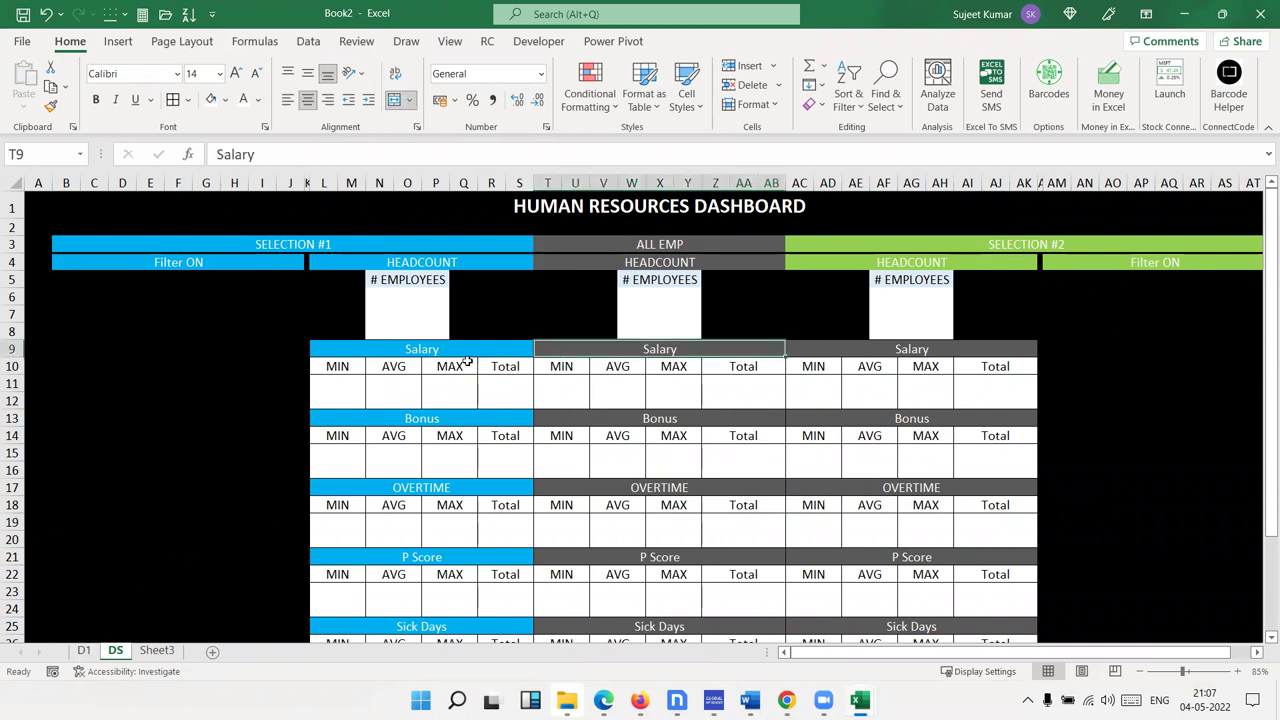
On the D1 data sheet, enter the label Total in cell J1
click(467, 363)
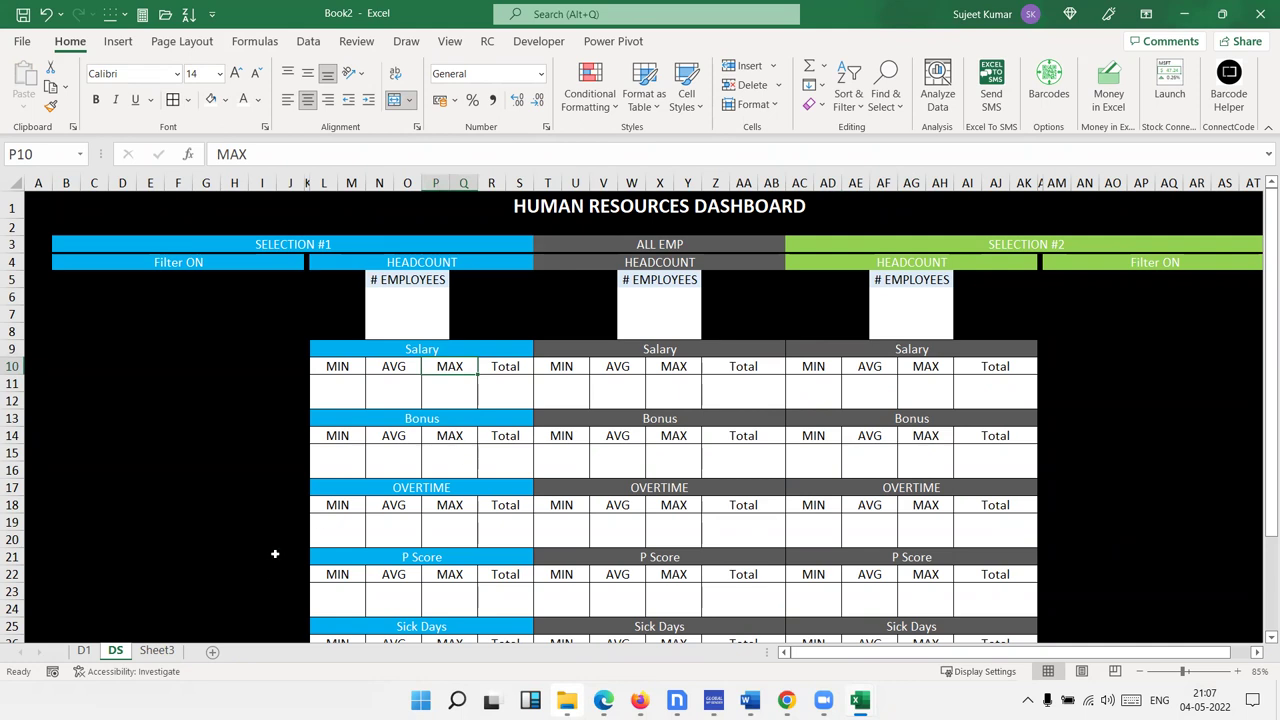
click(84, 651)
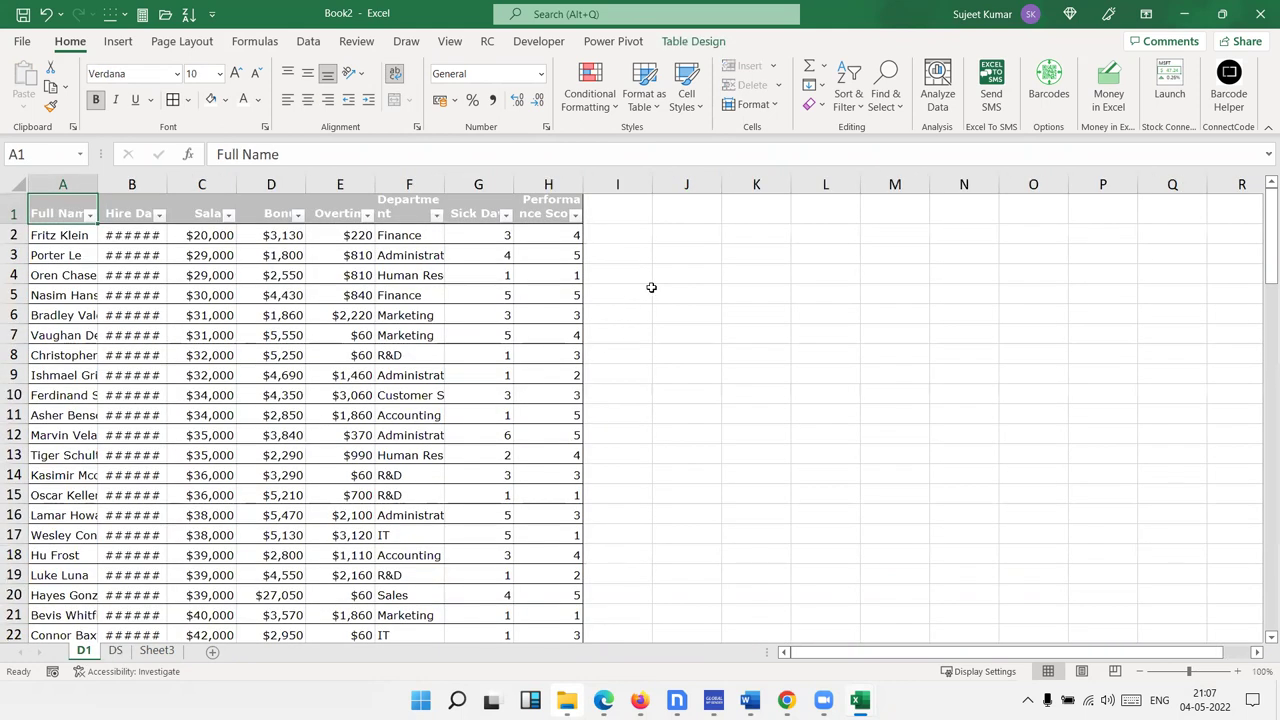
click(708, 214)
click(736, 216)
key(Left)
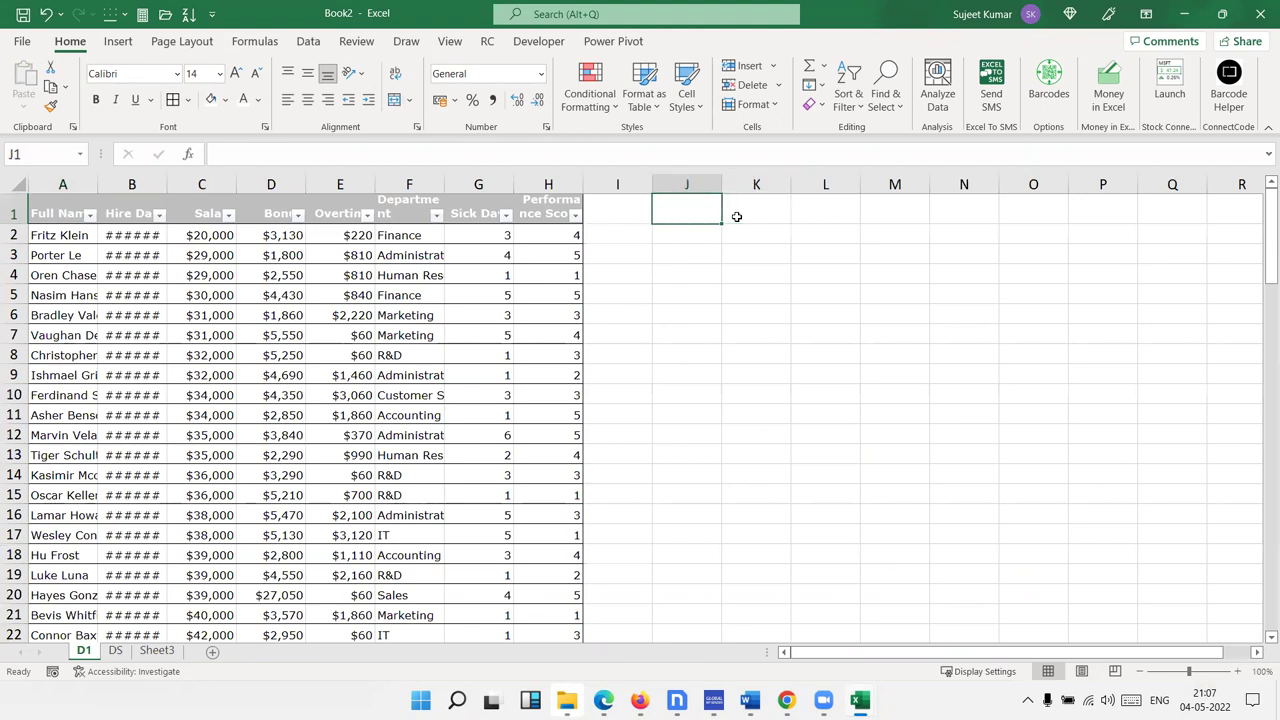
text(Total)
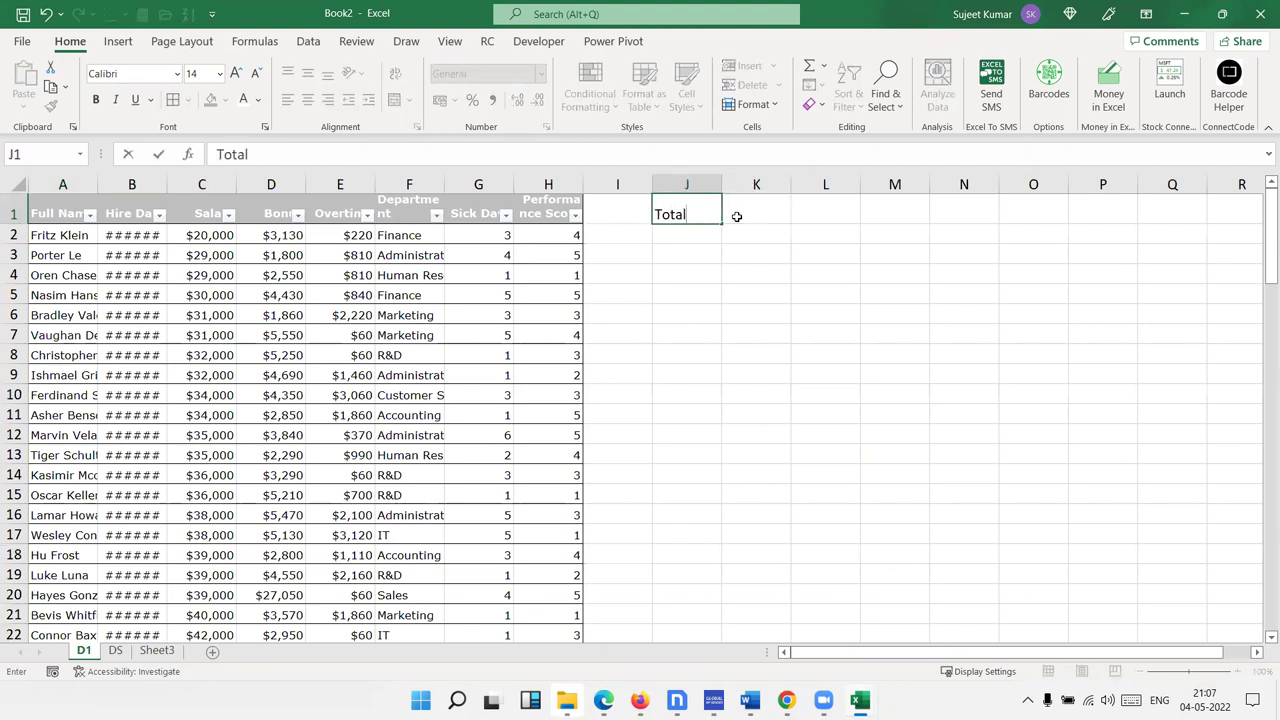
key(Return)
key(Right)
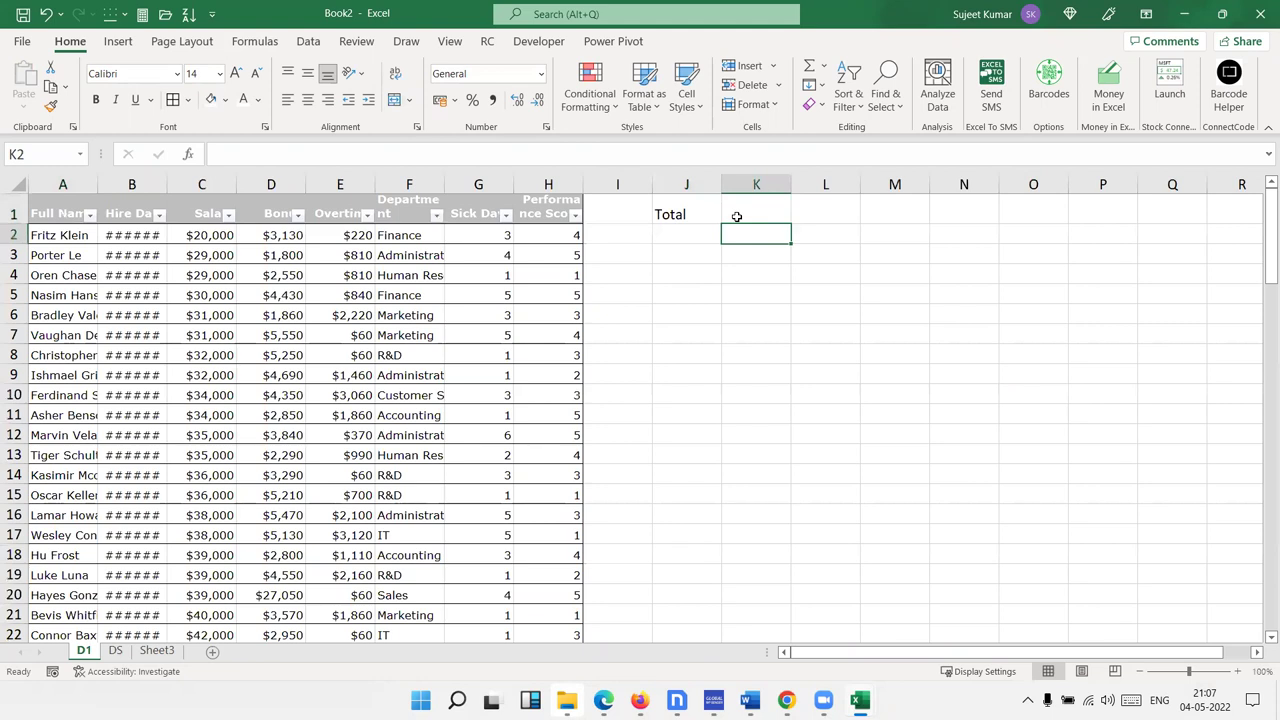
key(Left)
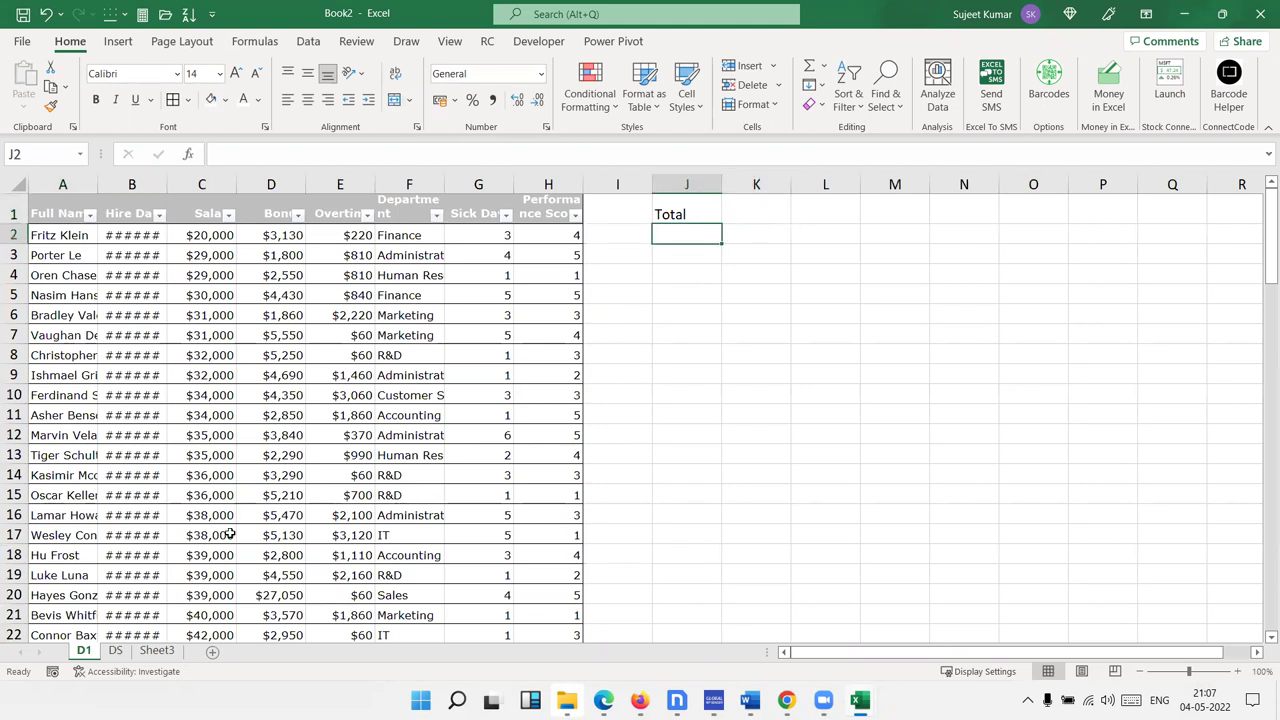
Copy the Selection #1 Salary MIN–Total headers L10:S10 from the DS sheet
click(115, 650)
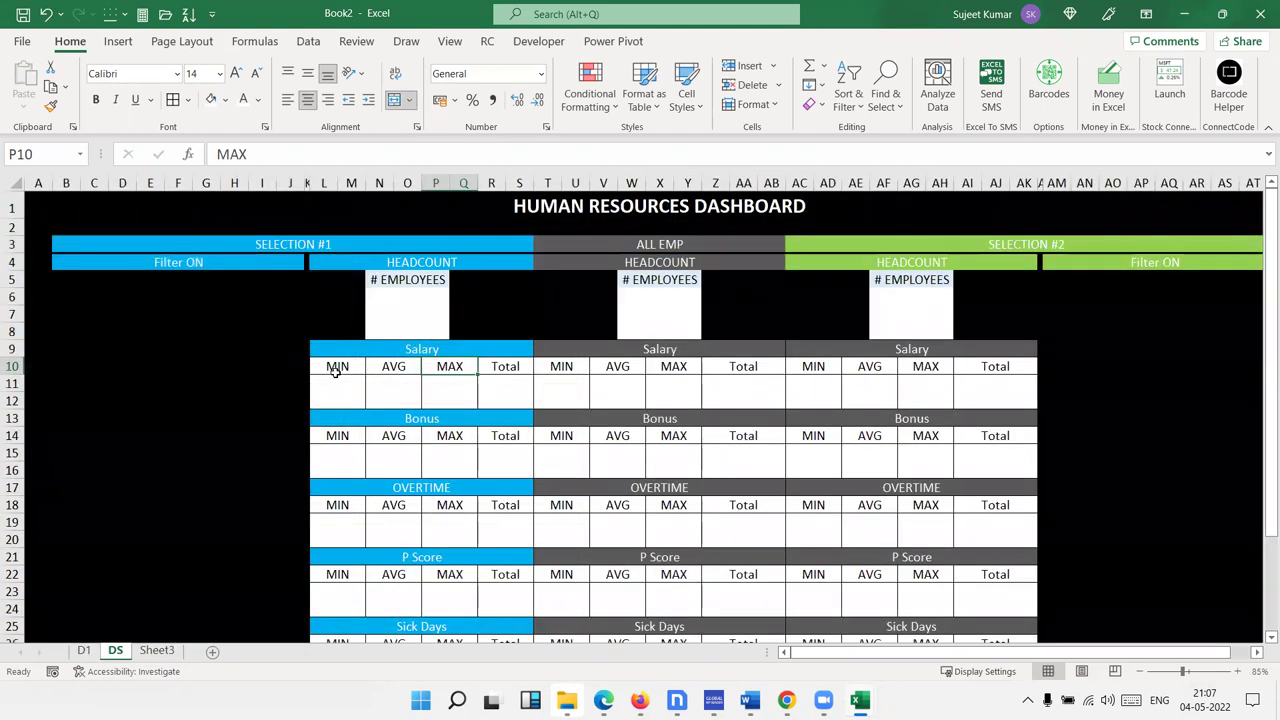
drag(335, 370, 500, 366)
key(ctrl+c)
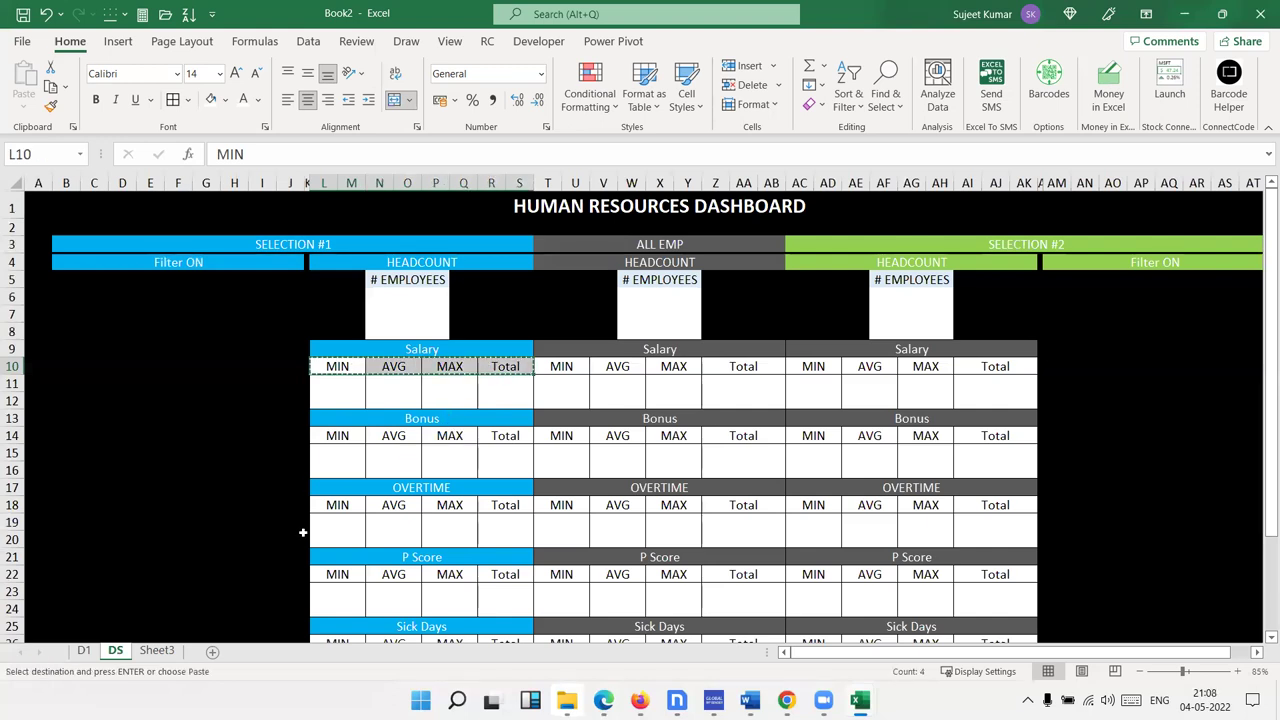
Paste Special the labels into J2 as Values with Transpose, listing MIN, AVG, MAX, Total
click(84, 651)
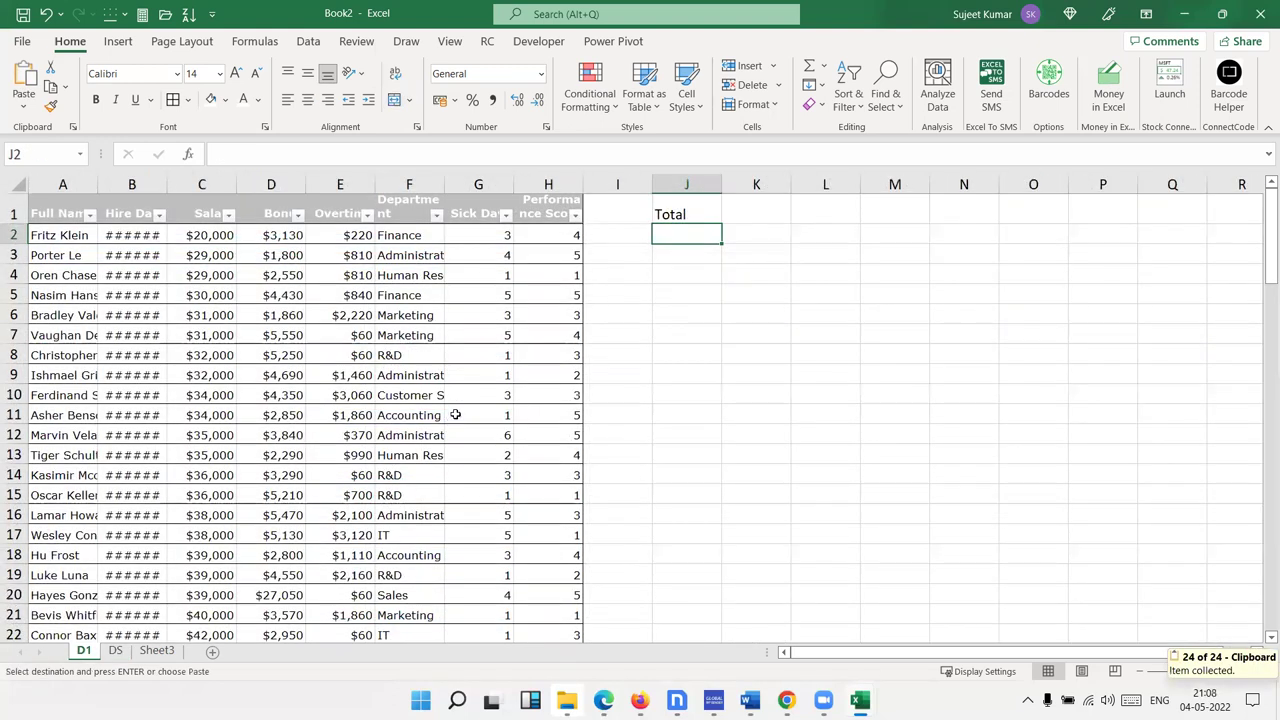
right_click(674, 238)
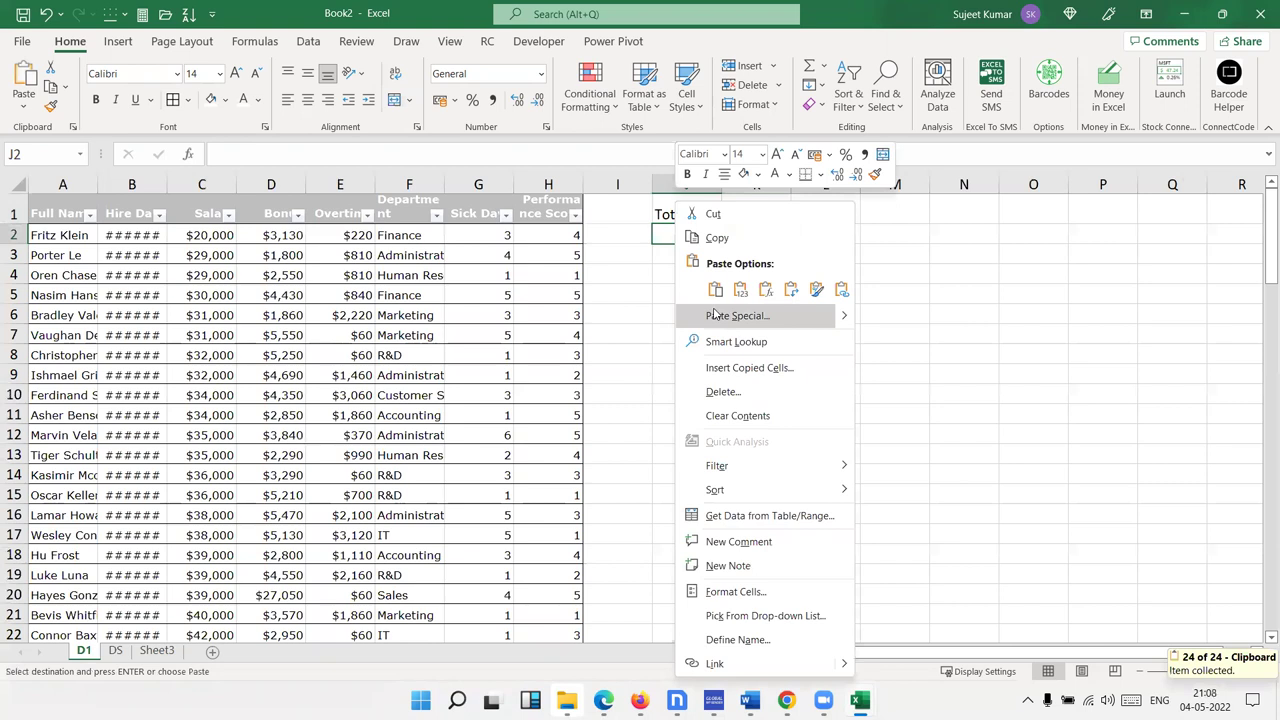
click(700, 316)
click(597, 243)
click(729, 392)
click(739, 422)
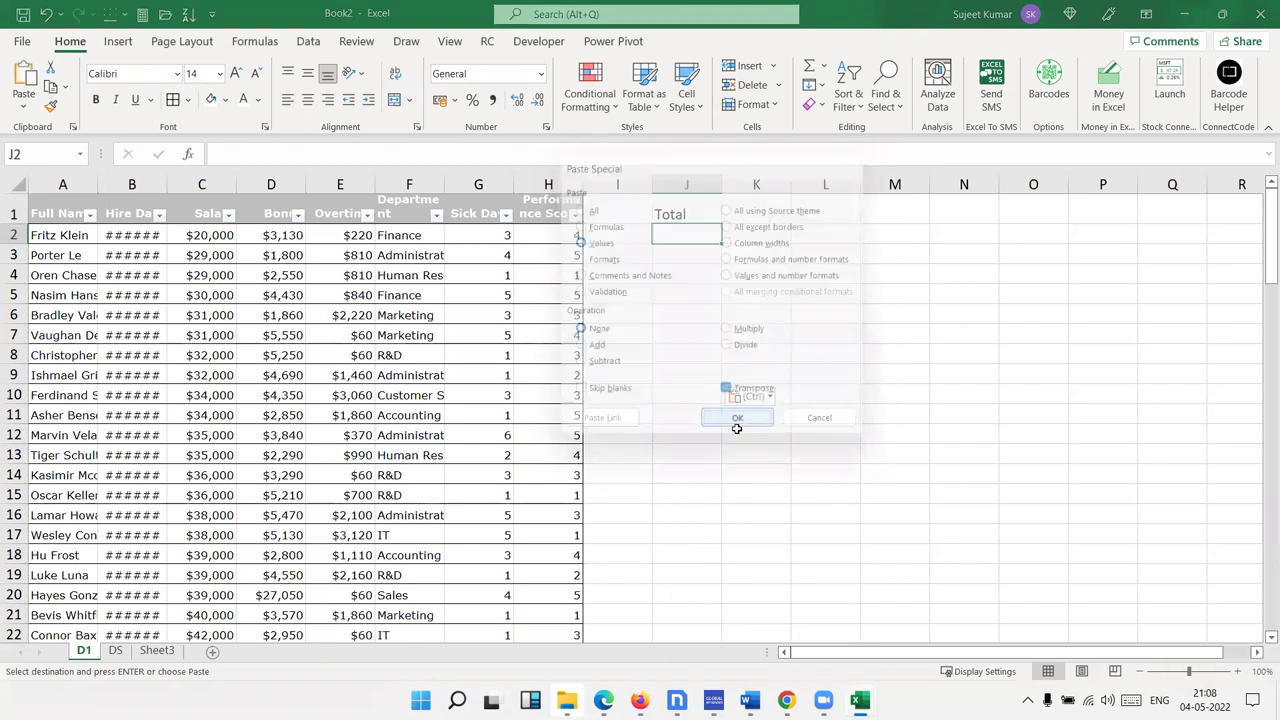
click(708, 356)
click(692, 316)
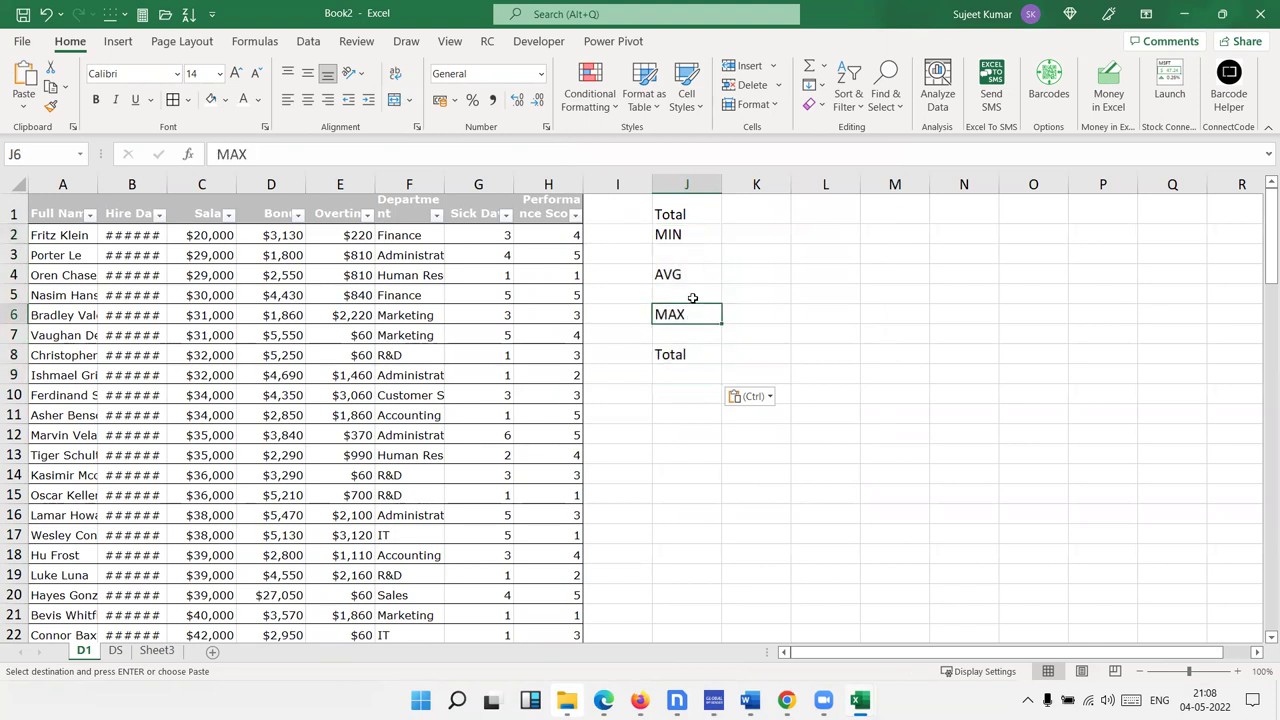
click(678, 273)
click(688, 236)
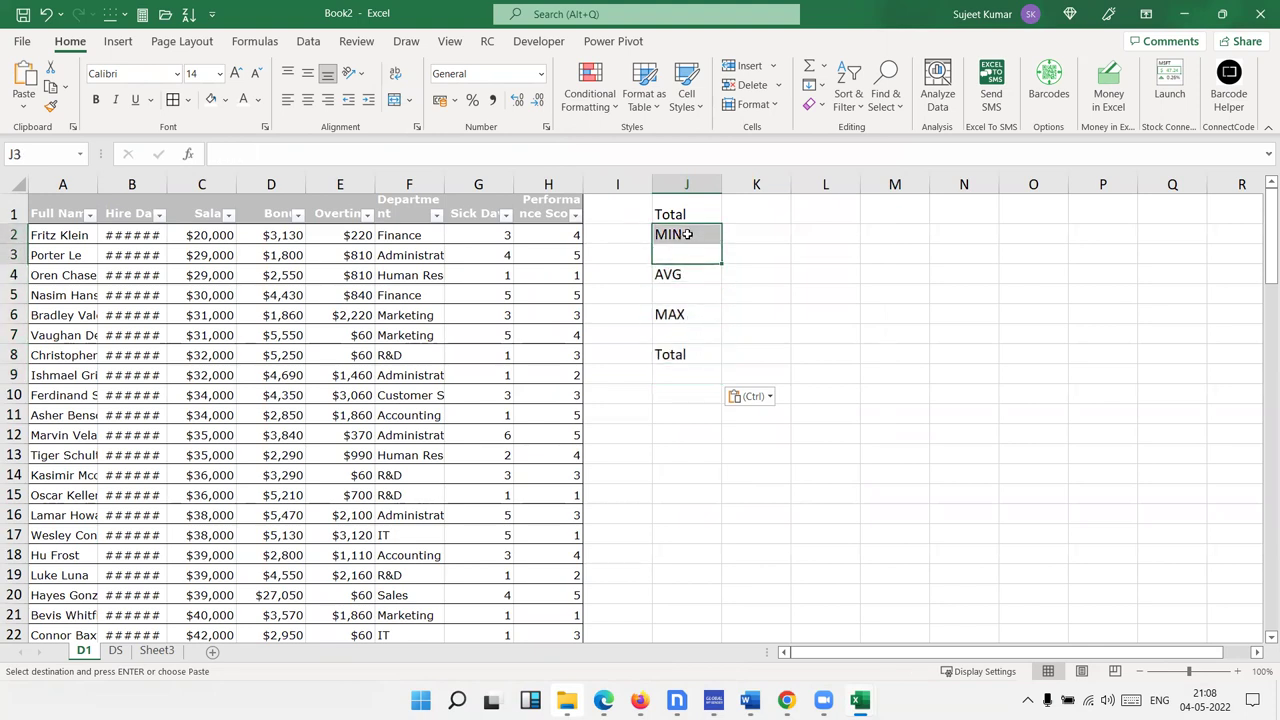
Copy the Salary, Bonus and Overtime headers into K1:M1
click(739, 235)
text(=)
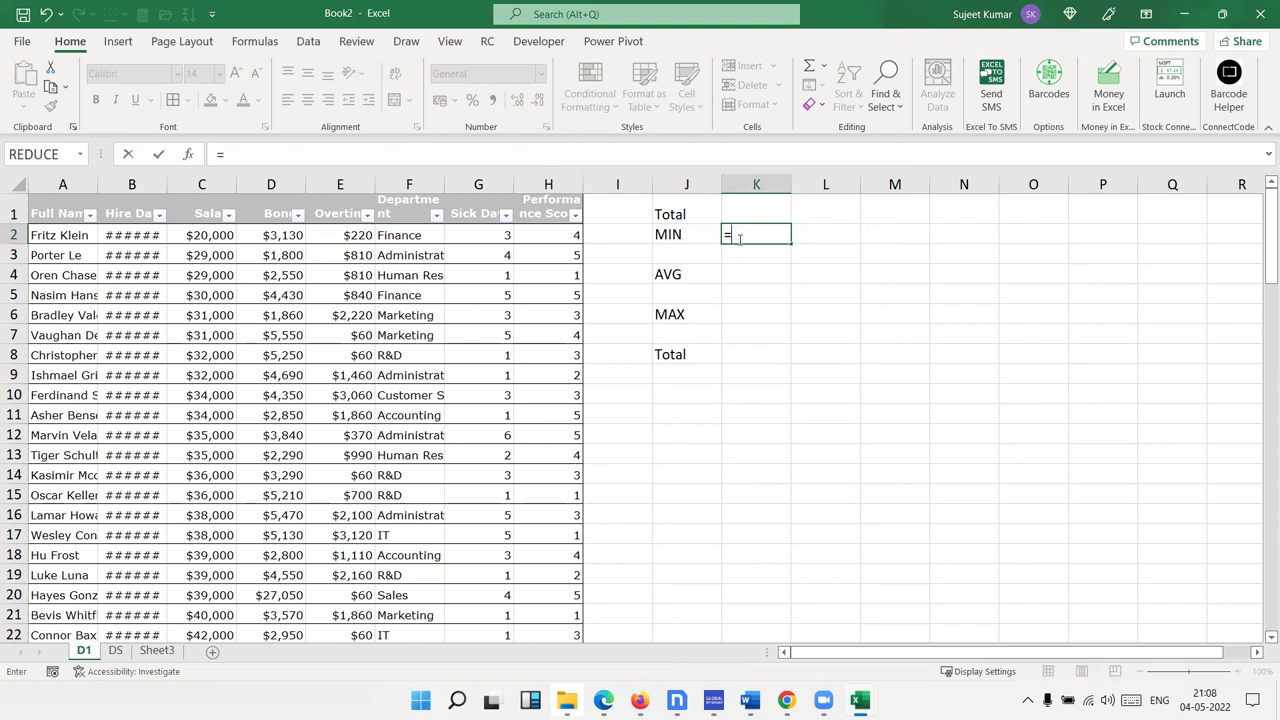
text(min)
key(Tab)
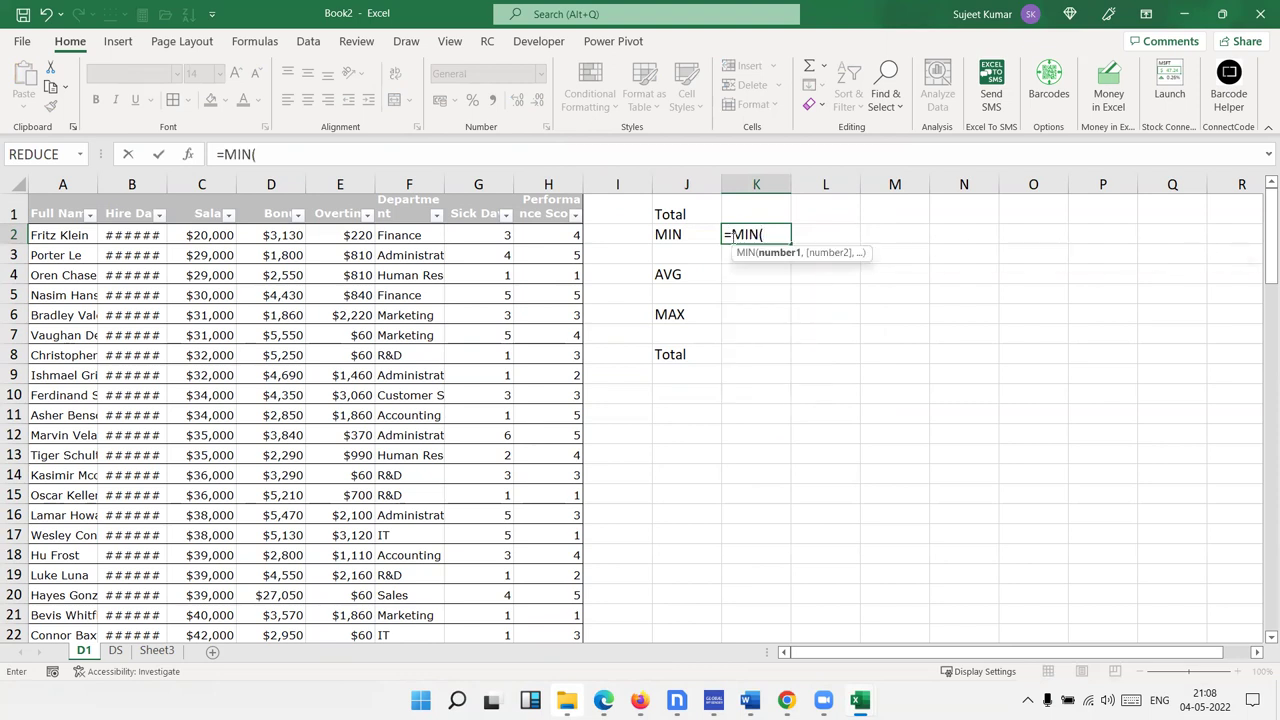
key(Escape)
click(770, 215)
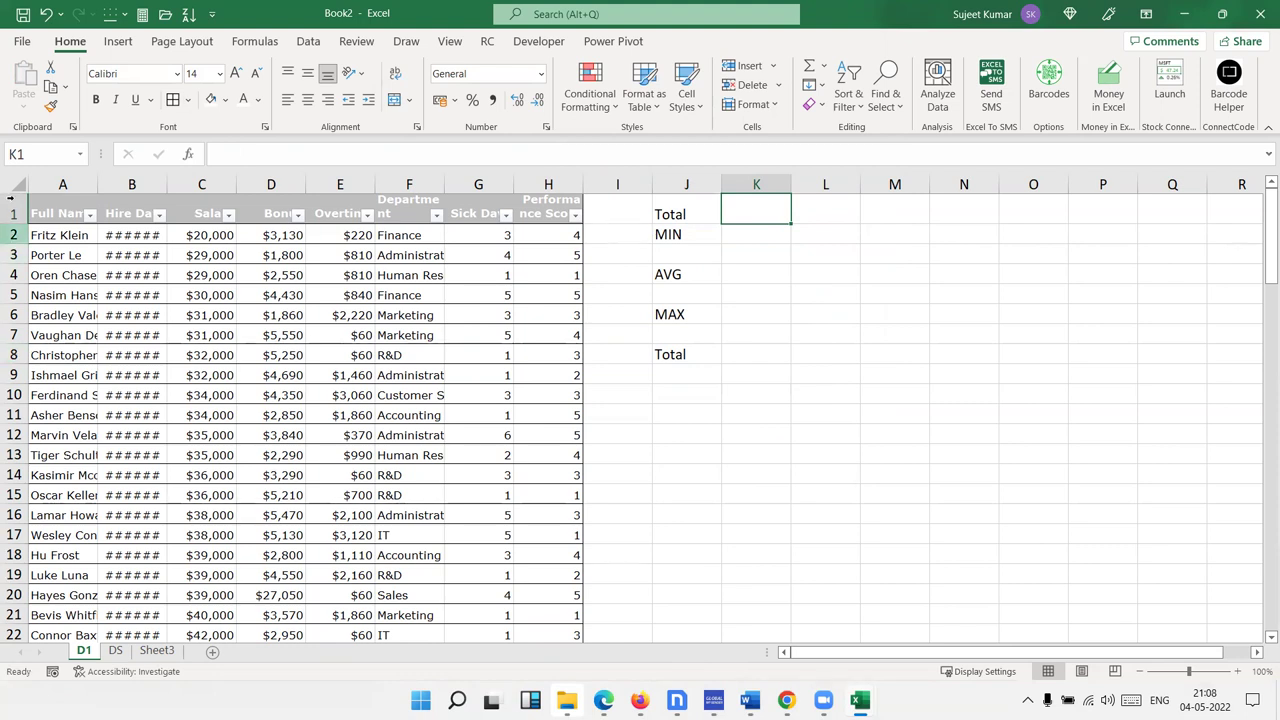
drag(218, 191, 365, 191)
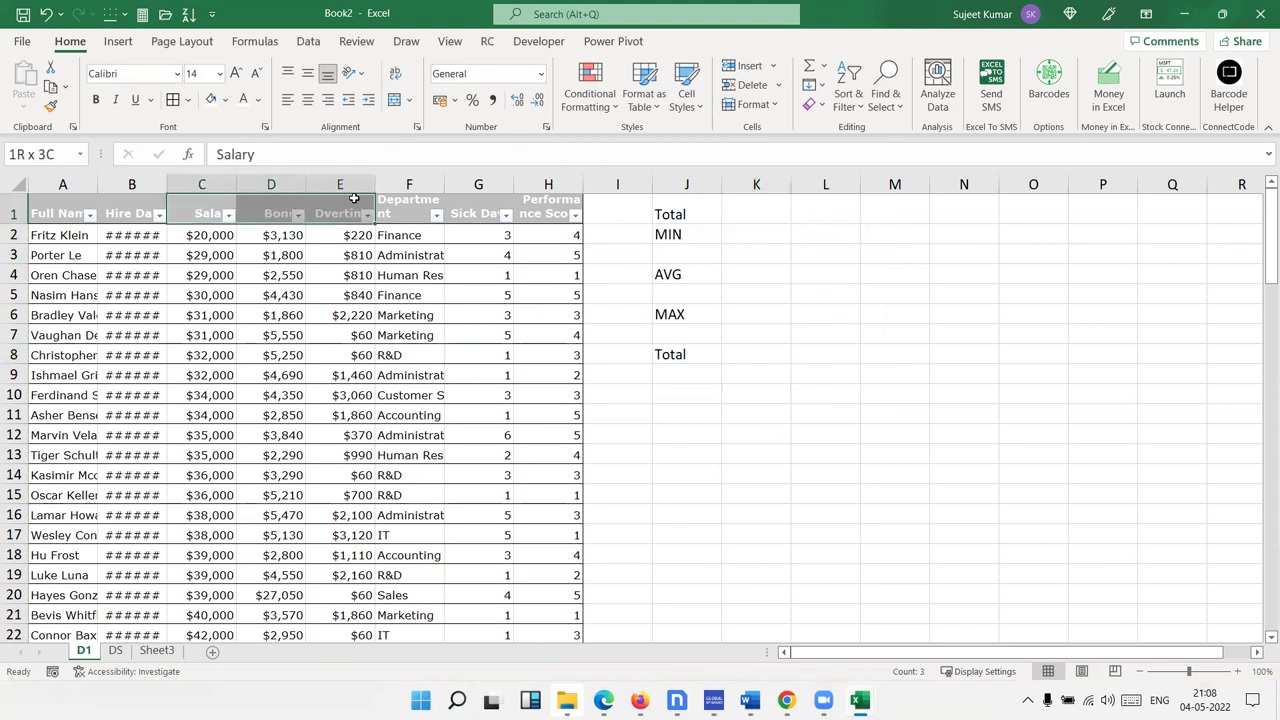
key(ctrl+c)
click(730, 210)
key(ctrl+v)
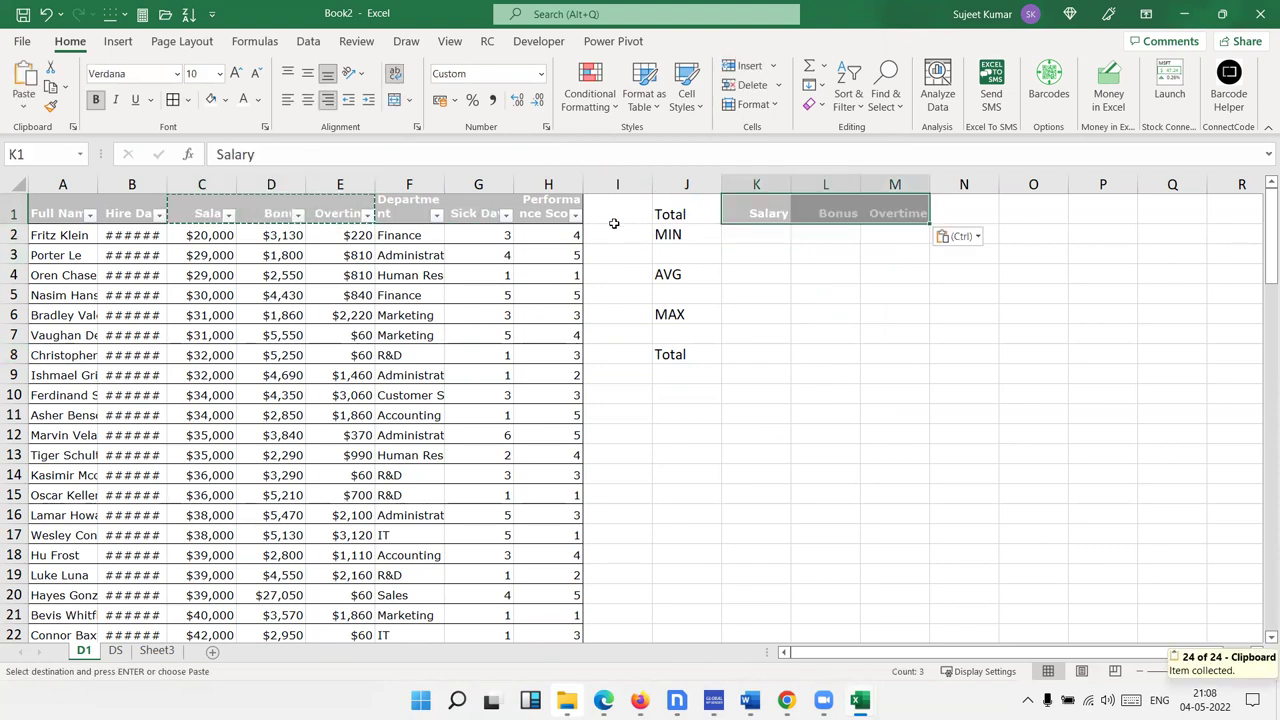
Copy the Sick Days and Performance Score headers into N1:O1
click(486, 211)
drag(512, 210, 531, 208)
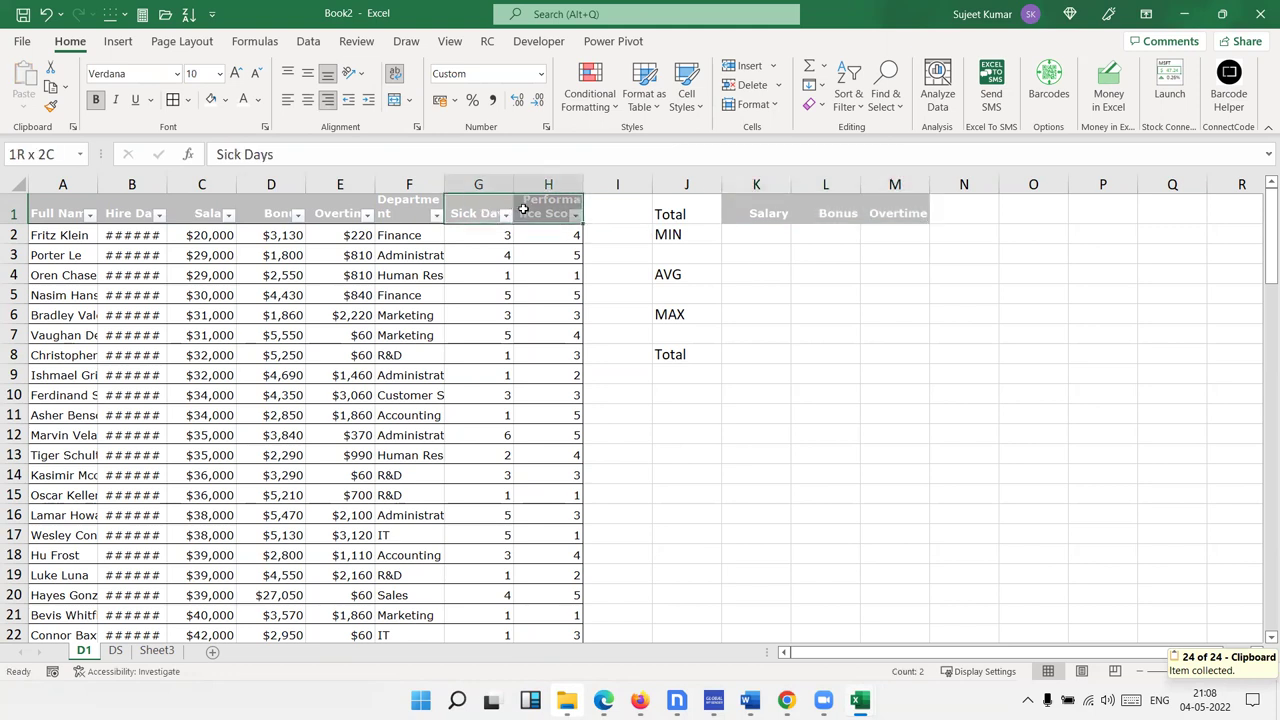
key(ctrl+c)
click(975, 216)
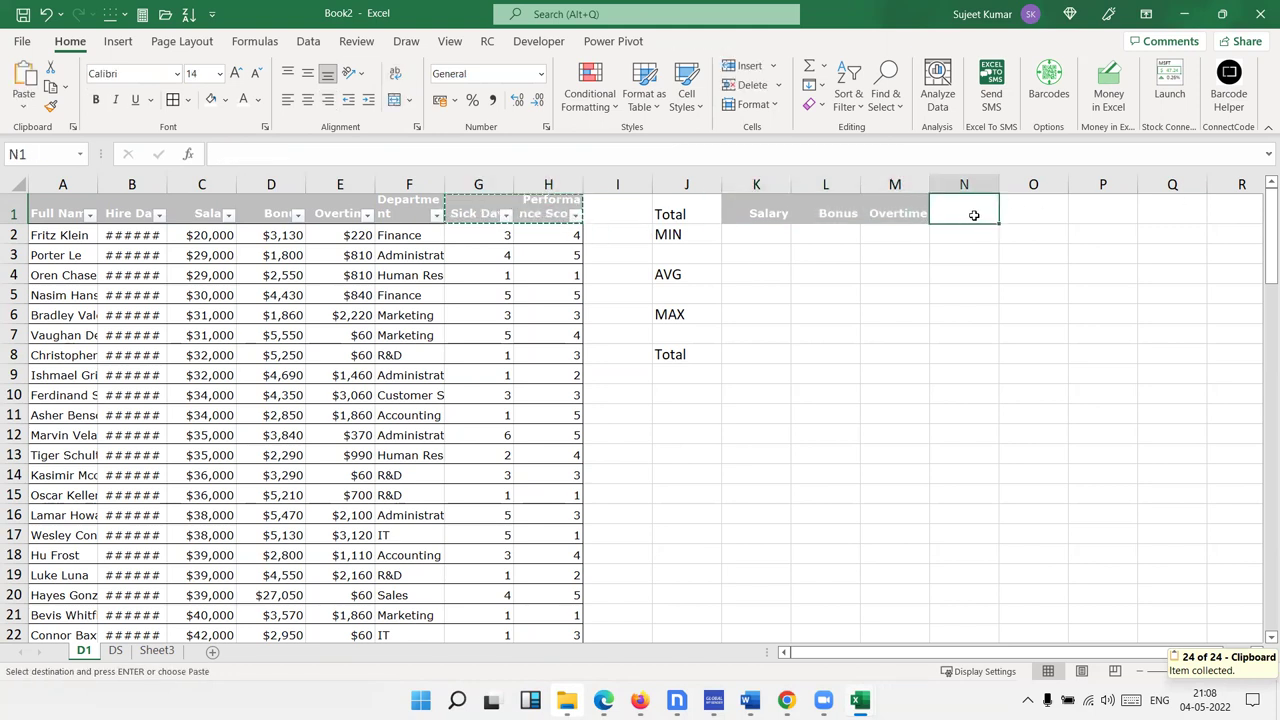
key(ctrl+v)
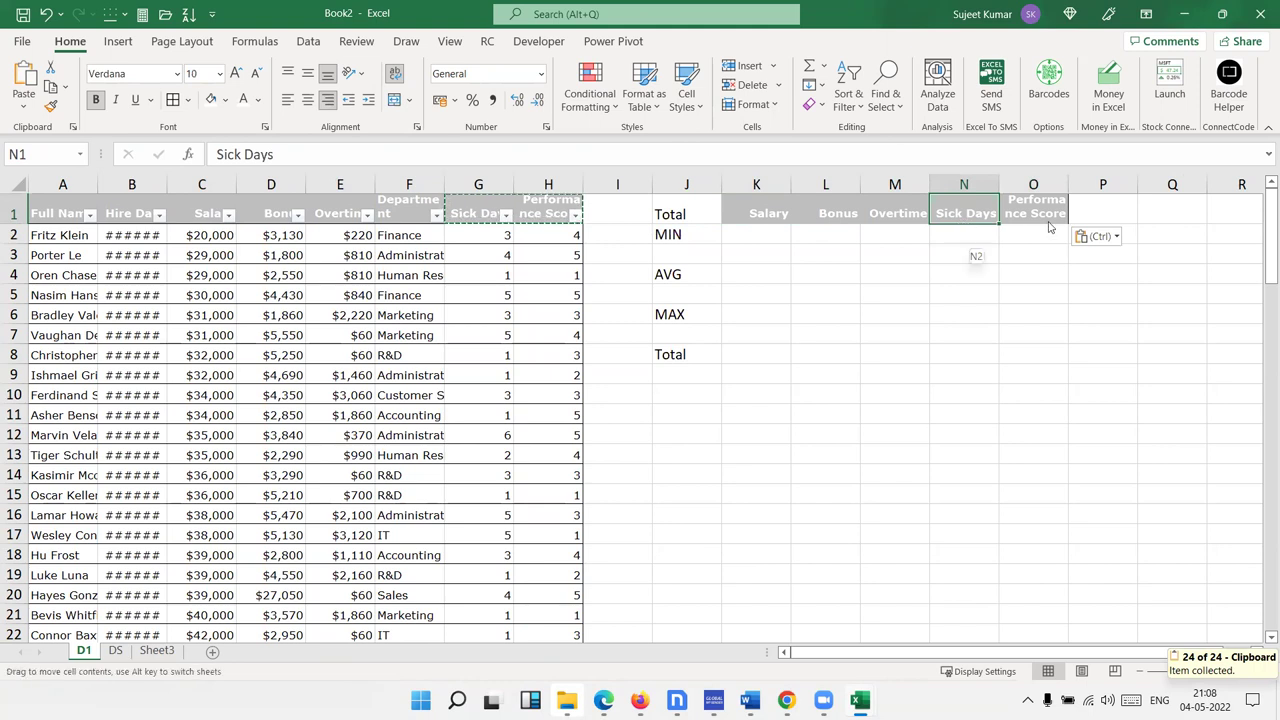
Reorder the headers so Performance Score sits in N1 and Sick Days in O1
mouse_move(965, 226)
mouse_down()
mouse_move(1104, 226)
mouse_move(960, 228)
mouse_up()
click(1030, 228)
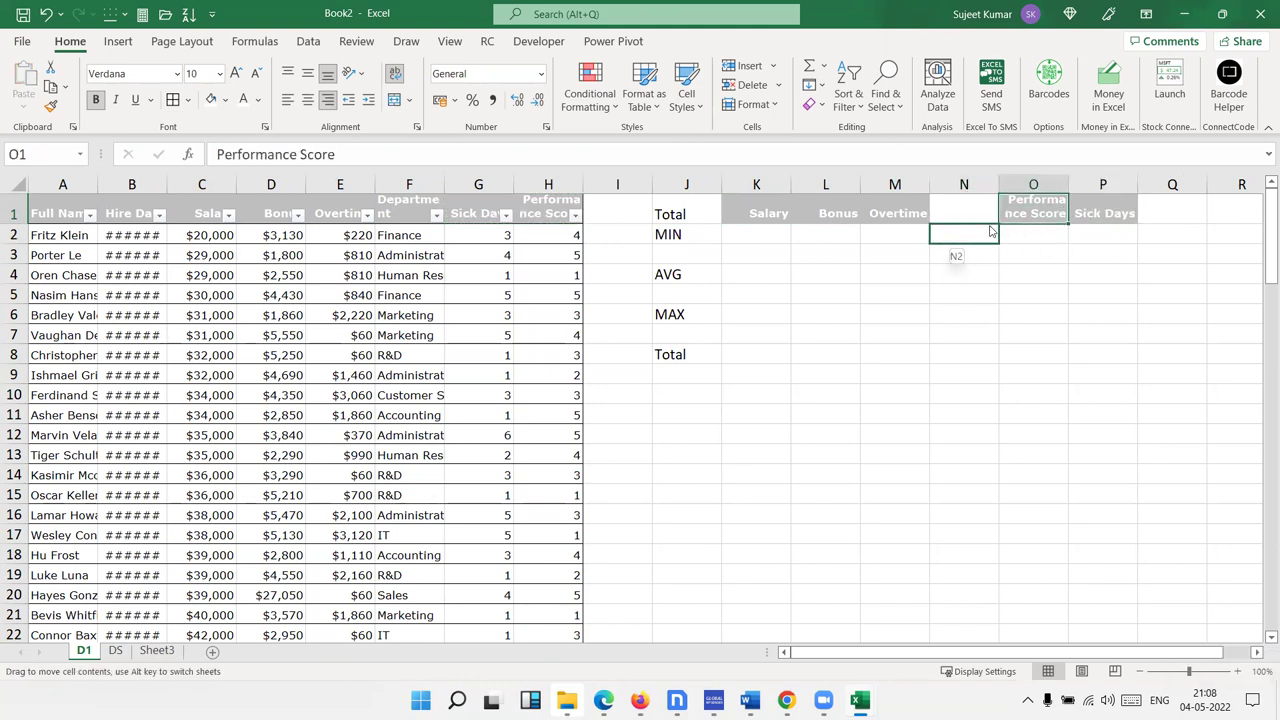
click(1086, 218)
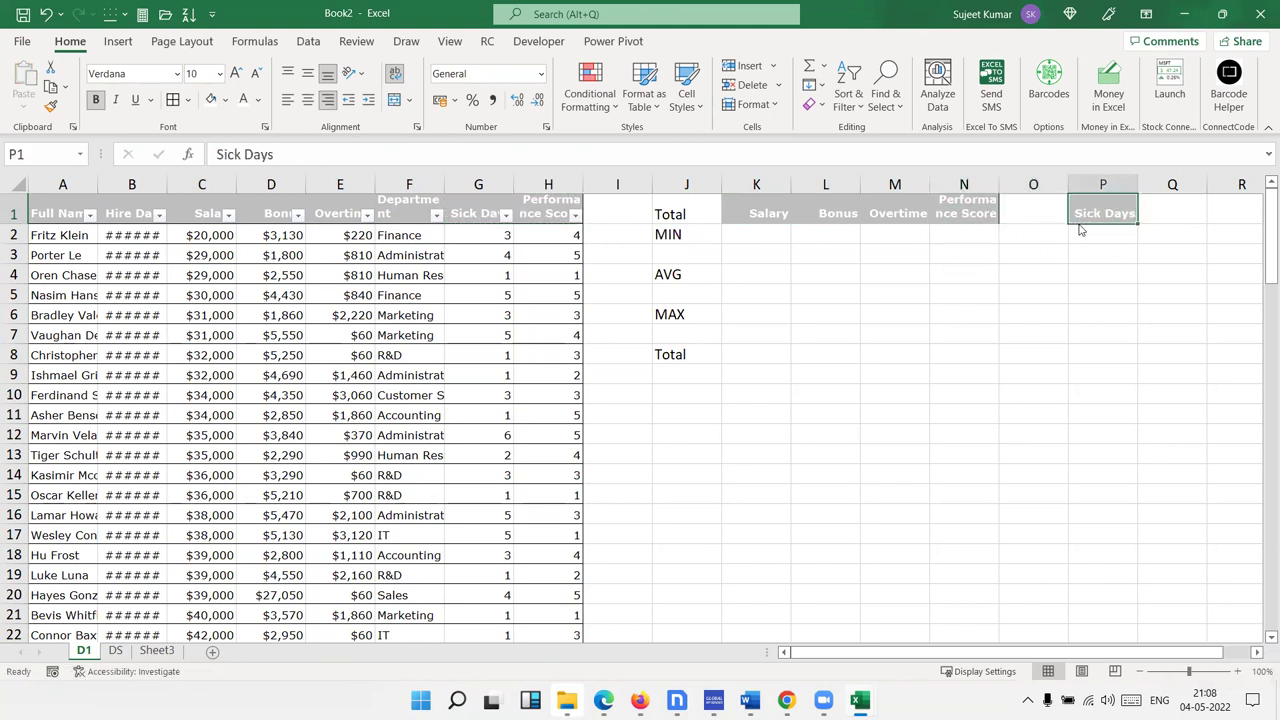
drag(1080, 230, 1012, 232)
click(776, 240)
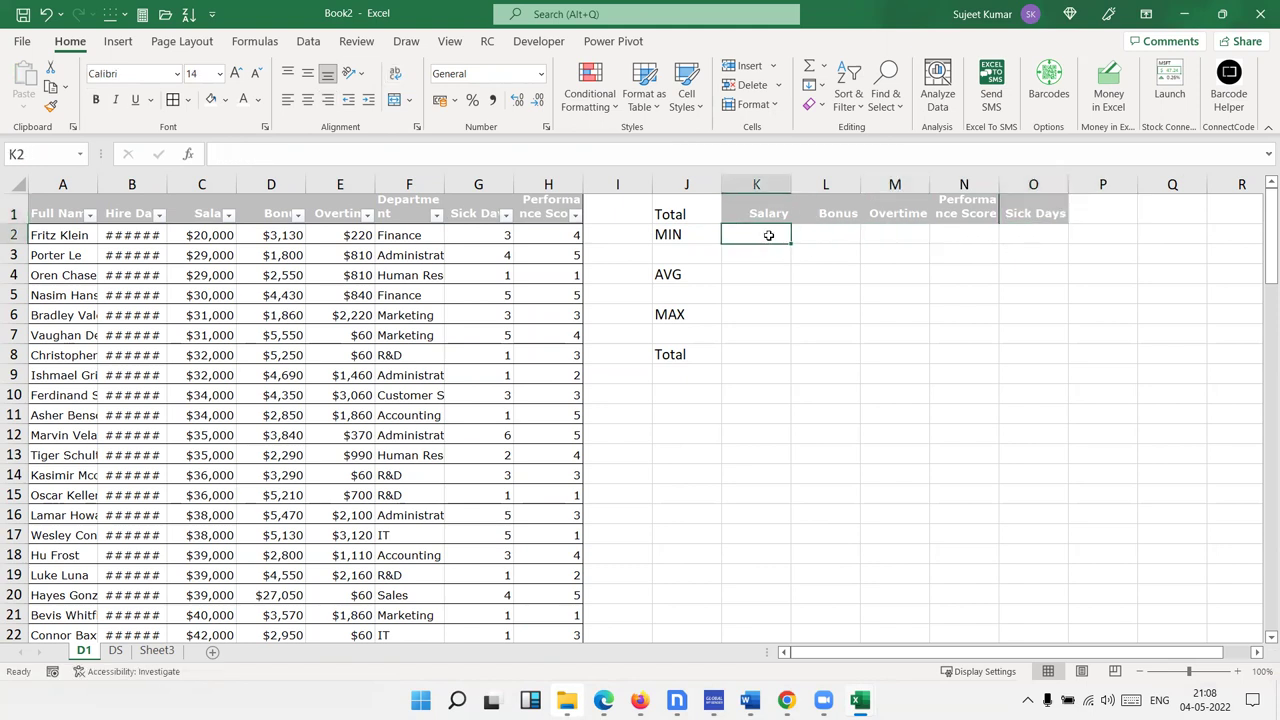
Enter =MIN(C:C) in K2 and =AVERAGE(C:C) in K4, giving $20,000 and $62,900
text(=MIN)
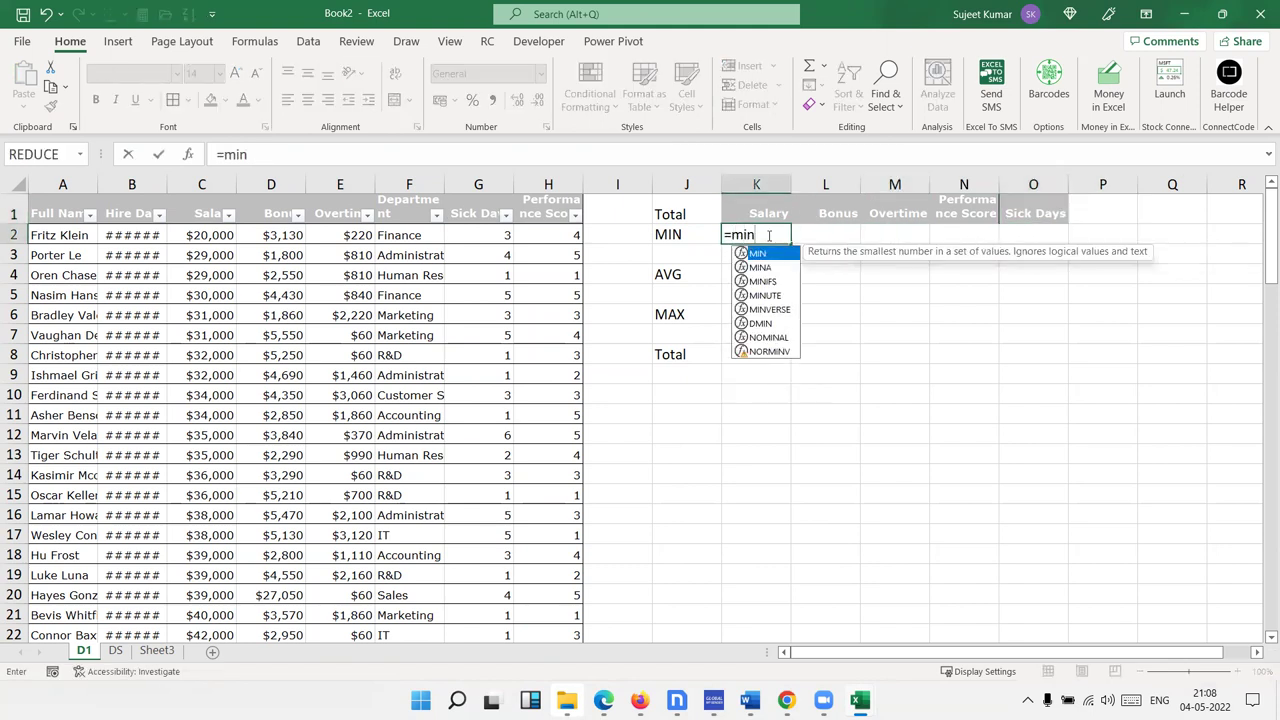
text(()
click(200, 182)
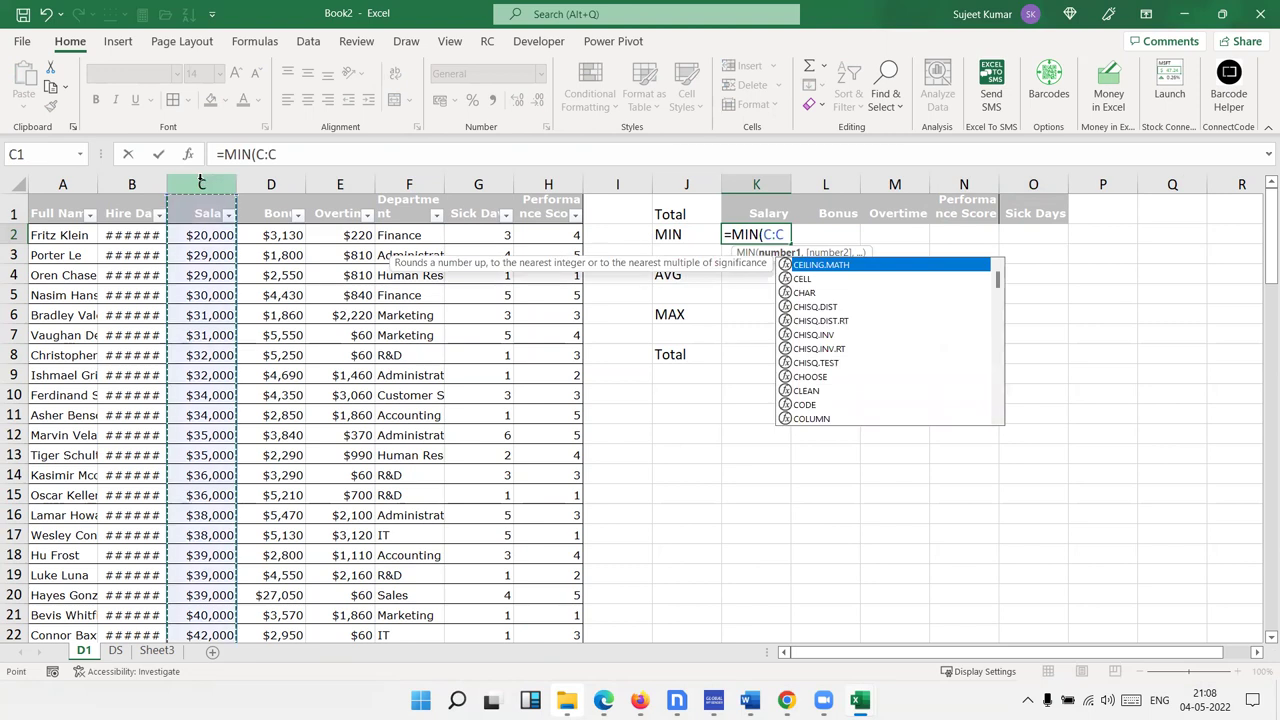
key(Return)
key(Down)
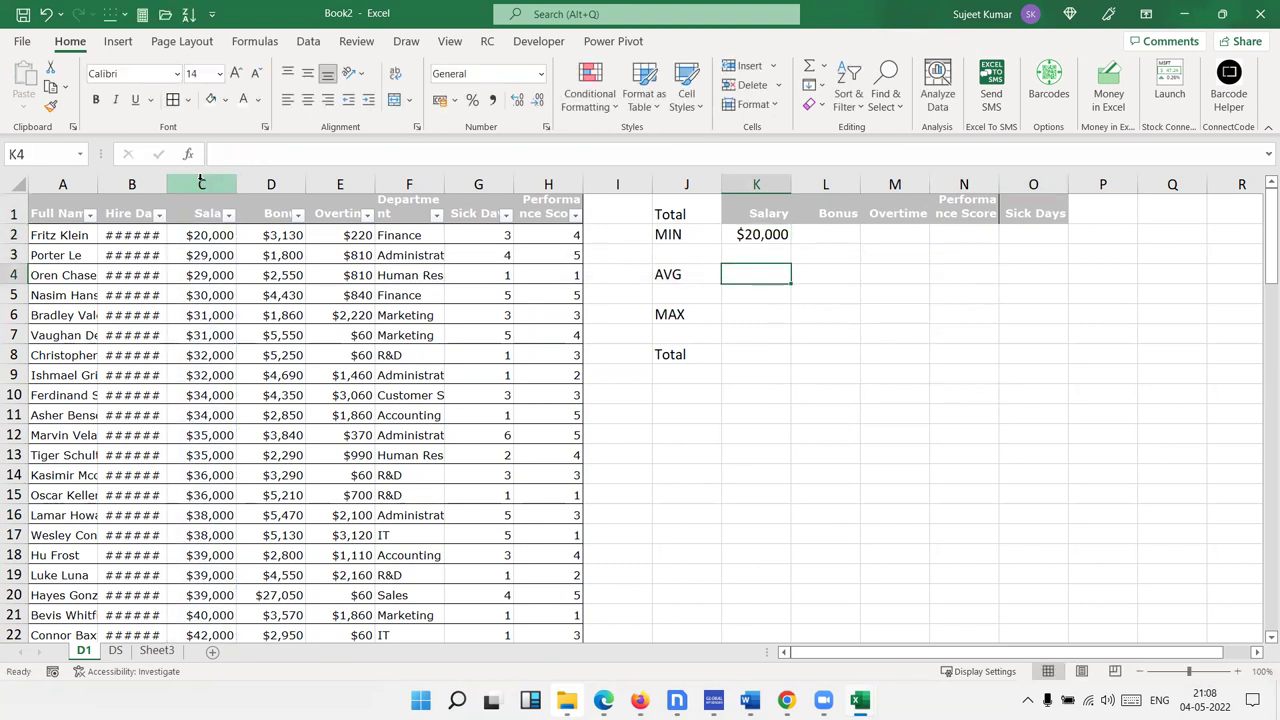
text(=av)
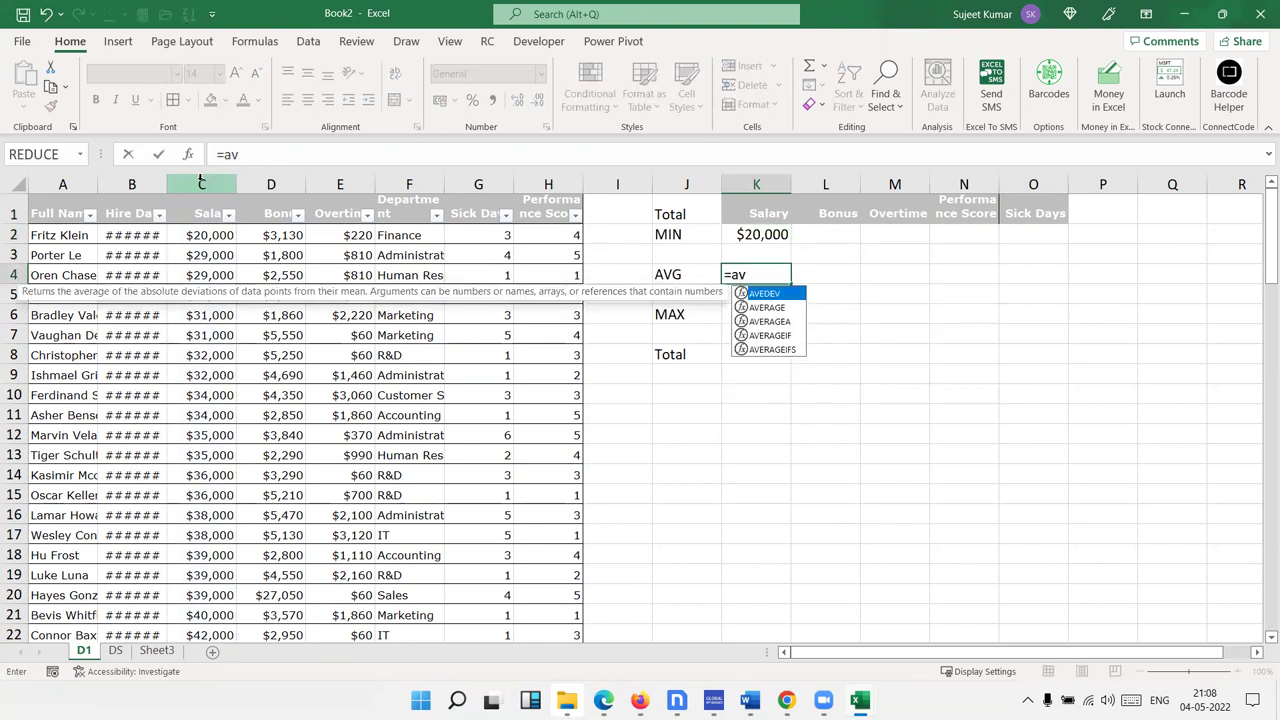
key(Down)
key(Tab)
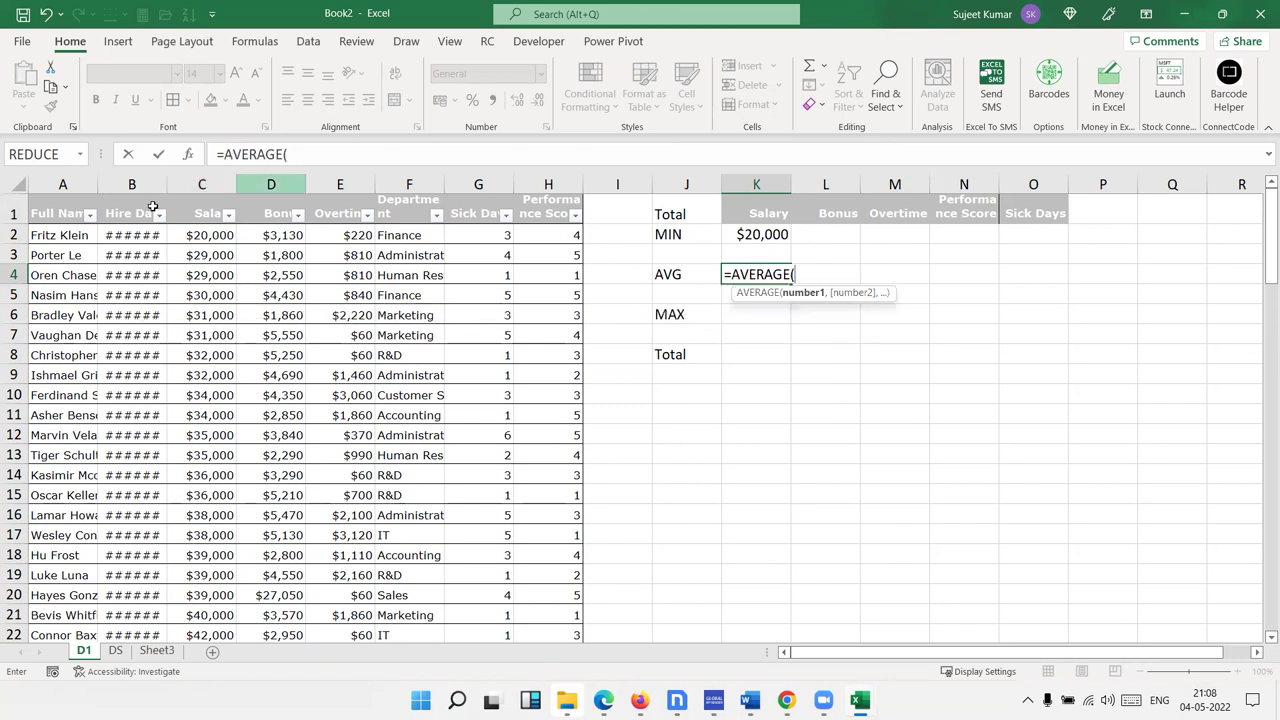
click(213, 182)
key(Return)
Enter =MAX(C:C) in K6 and =SUM(C:C) in K8, giving $1,49,000 and $62,90,000
key(Down)
text(=max)
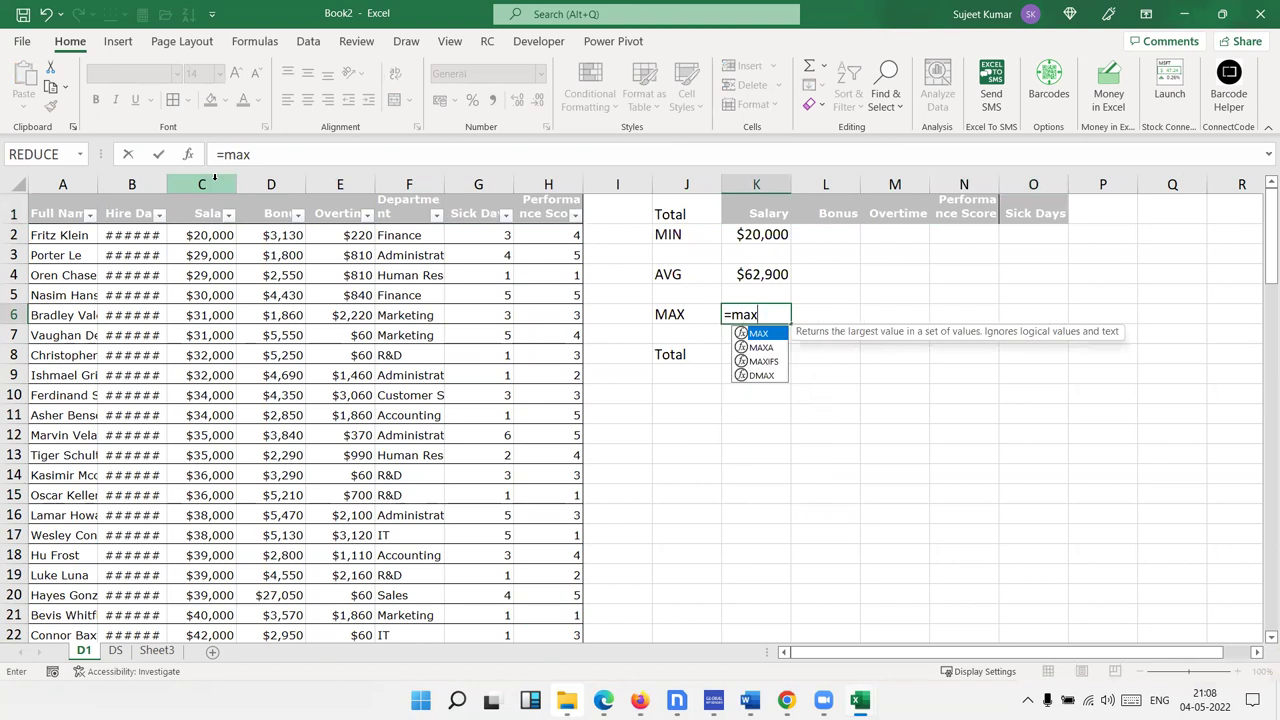
key(Tab)
click(193, 185)
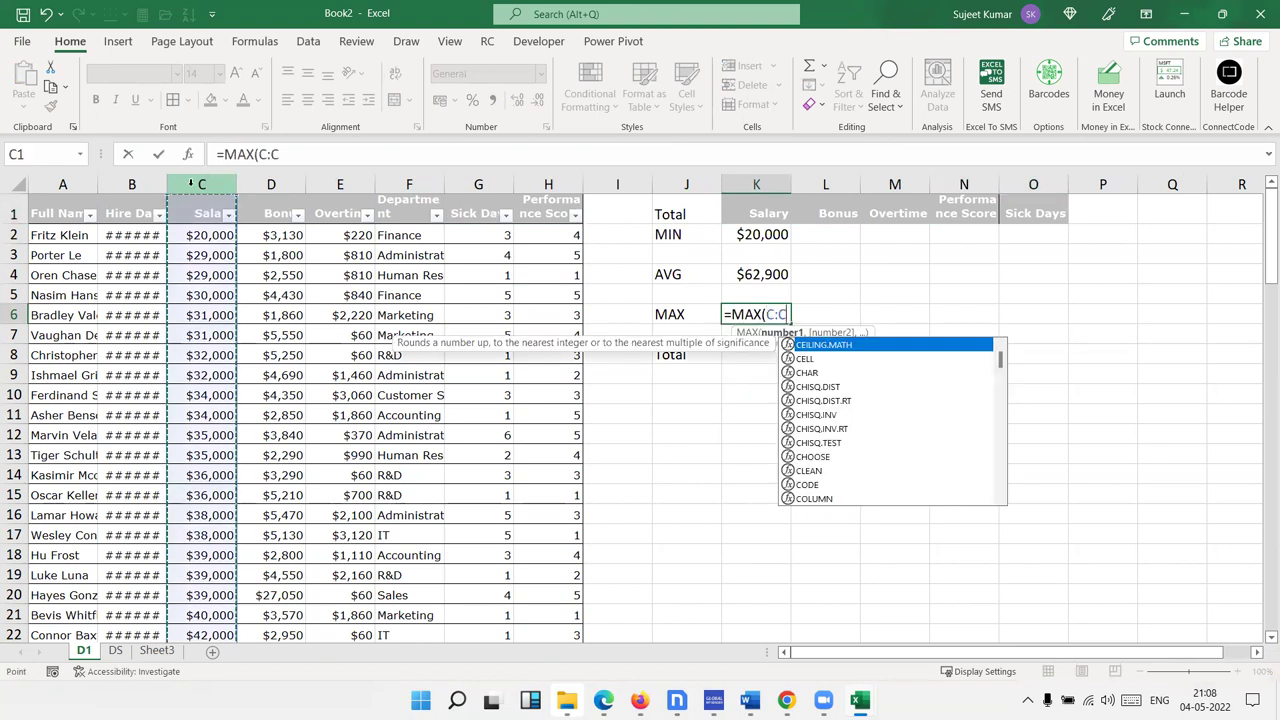
key(Return)
key(Down)
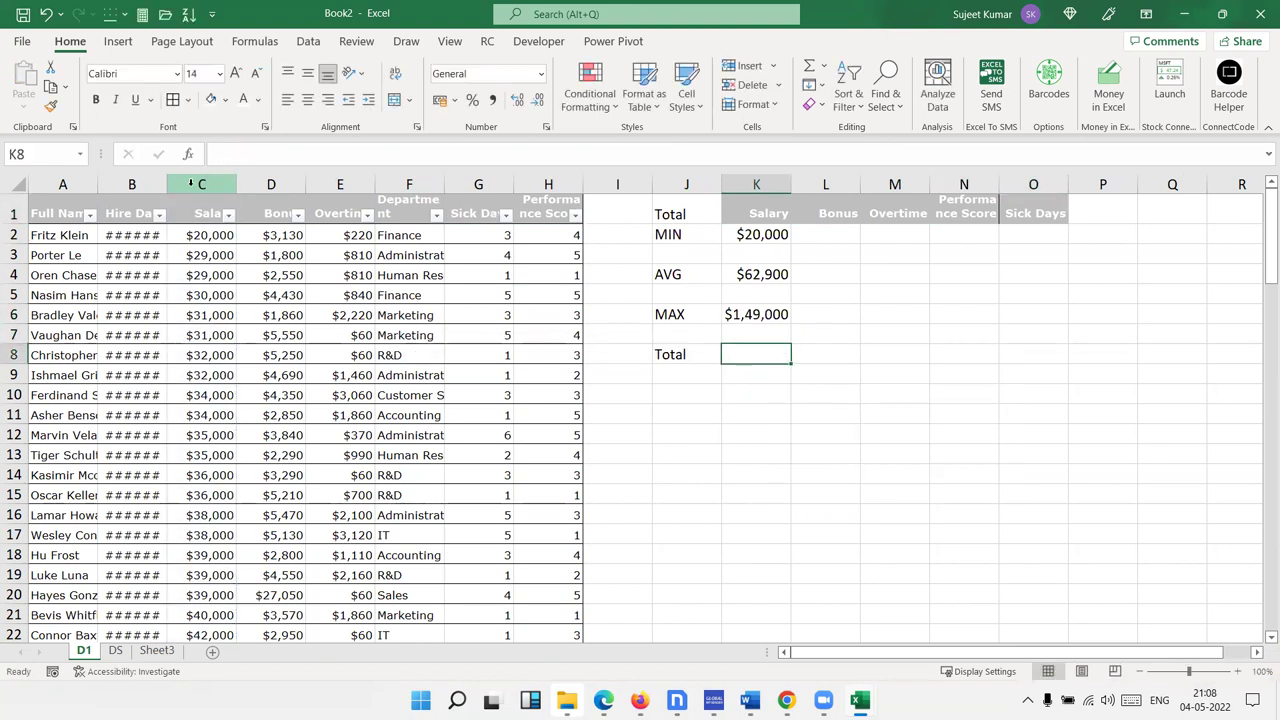
text(=sum)
key(Tab)
click(180, 184)
key(Return)
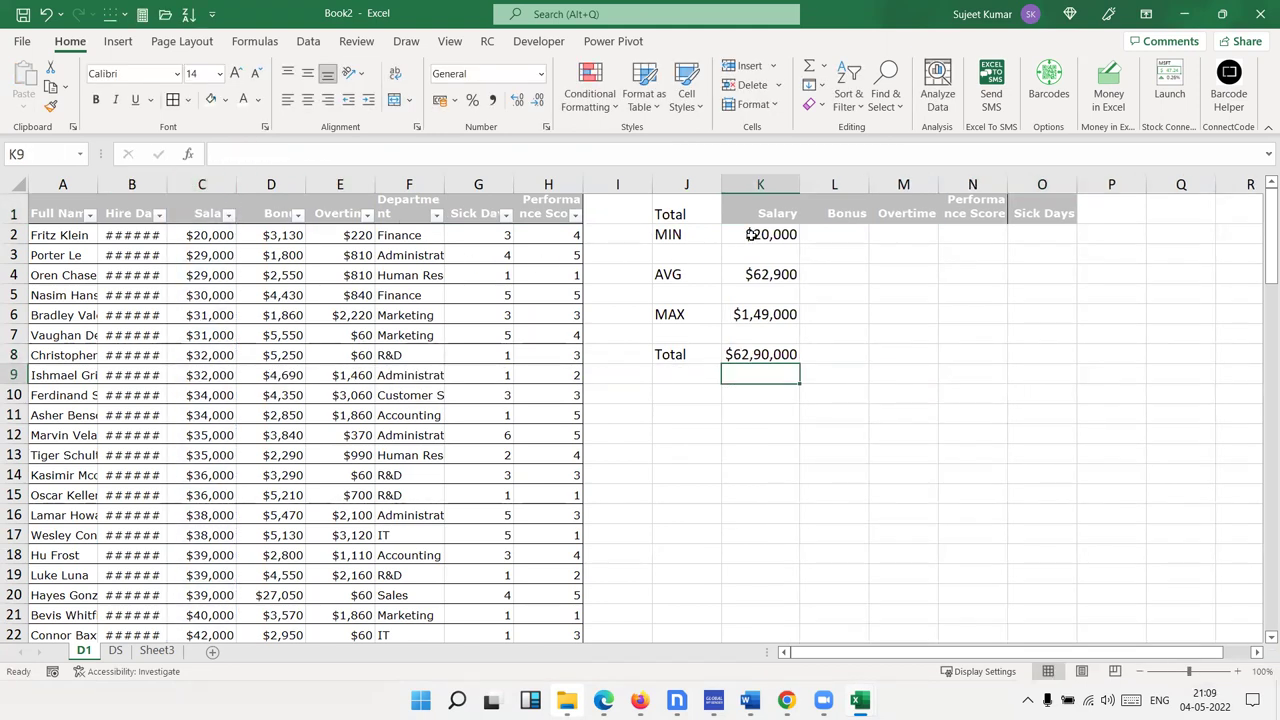
Check the ALL EMP block on the DS dashboard, then return to the D1 sheet
click(751, 234)
key(ctrl+c)
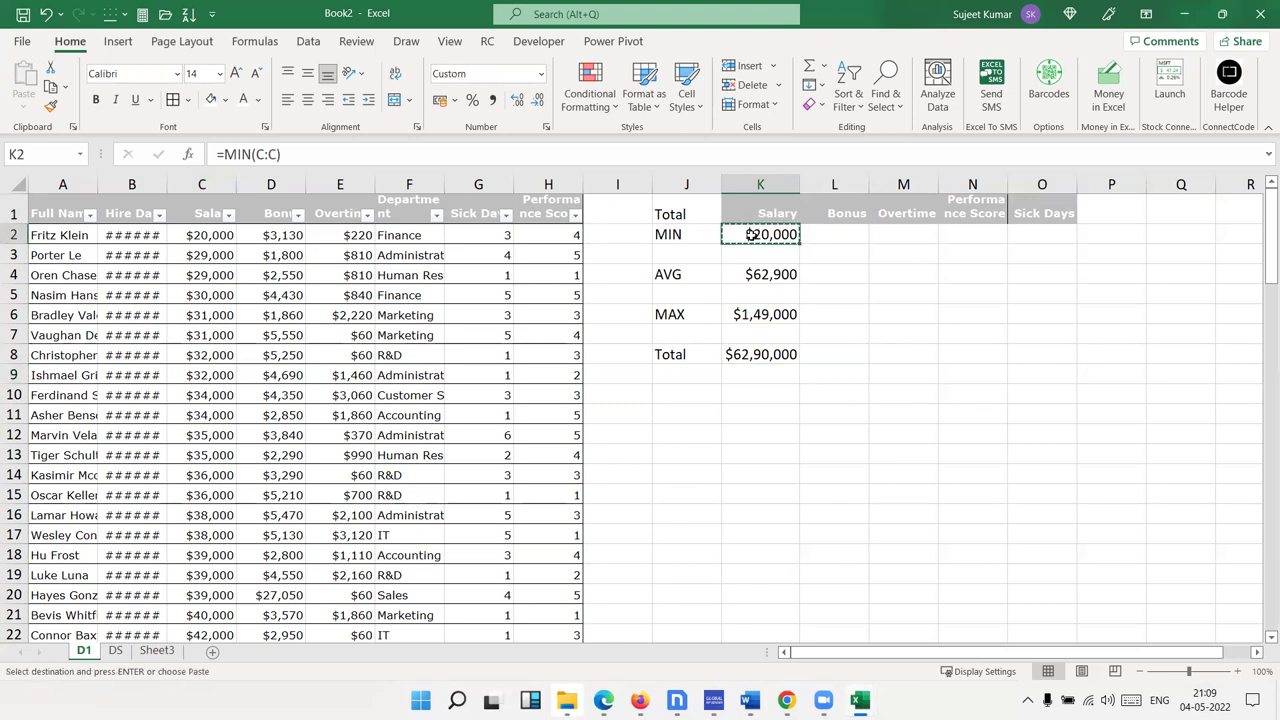
key(Escape)
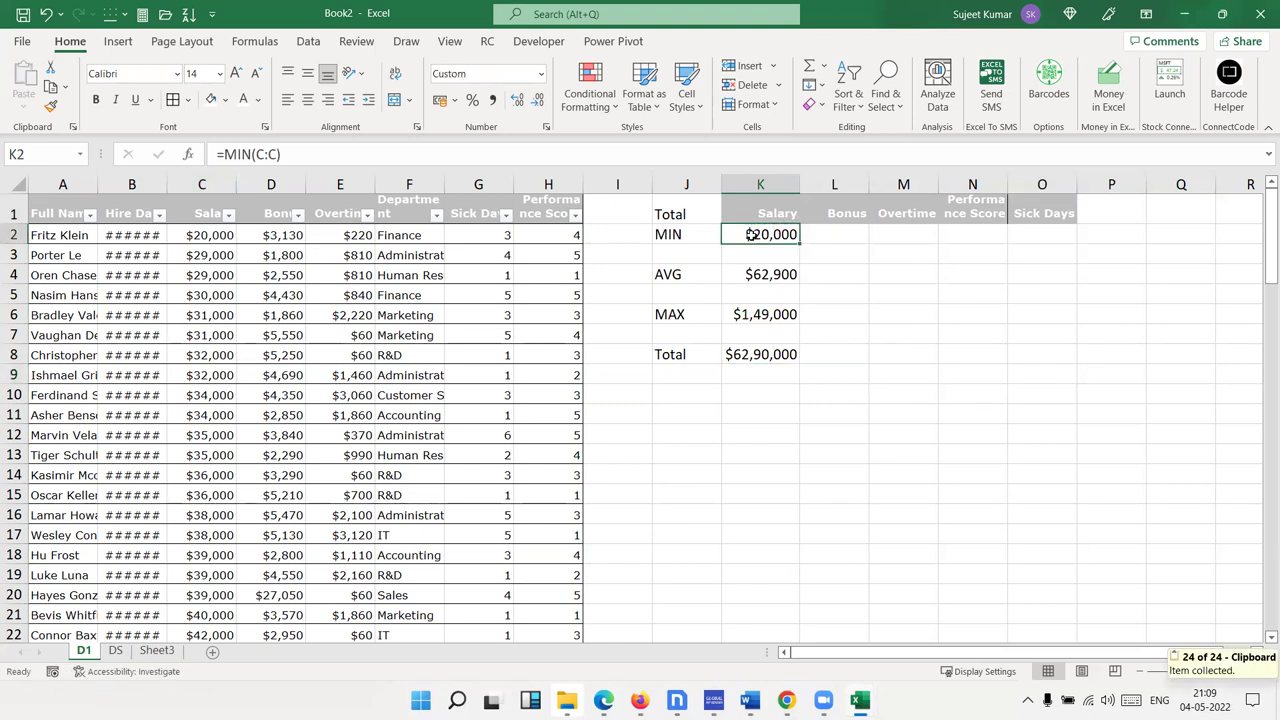
key(Up)
key(Left)
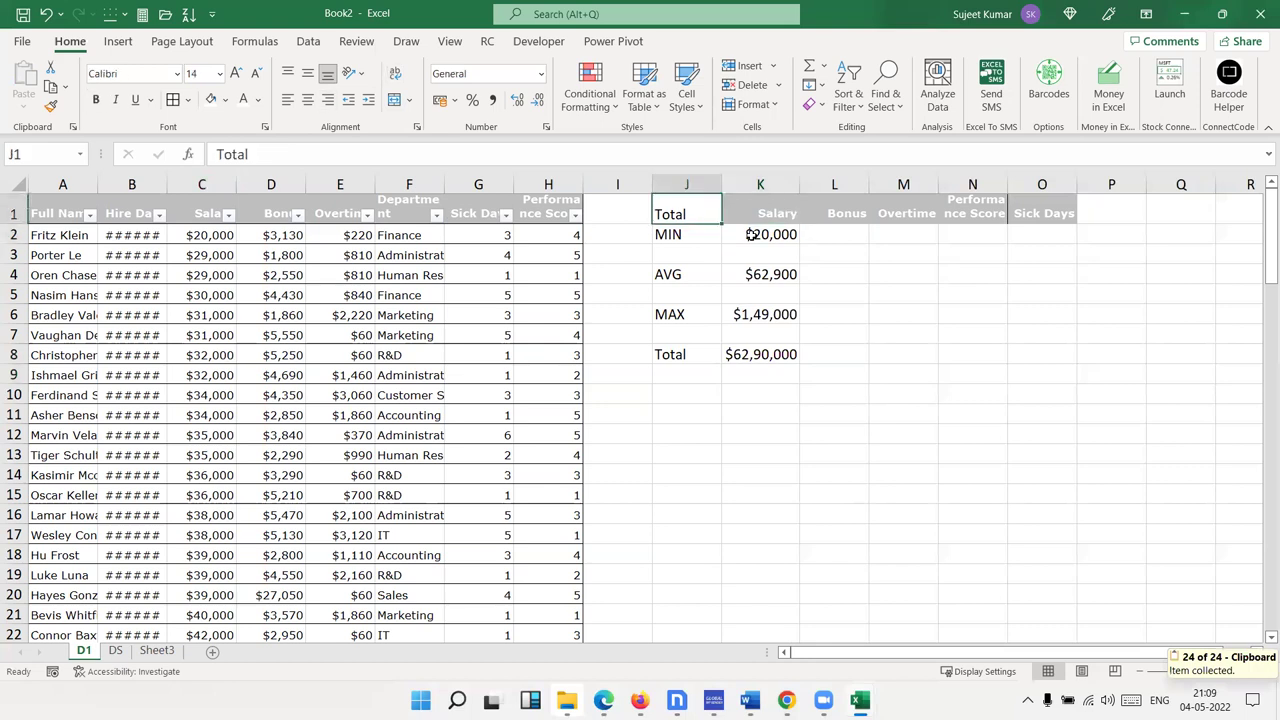
click(117, 651)
click(612, 245)
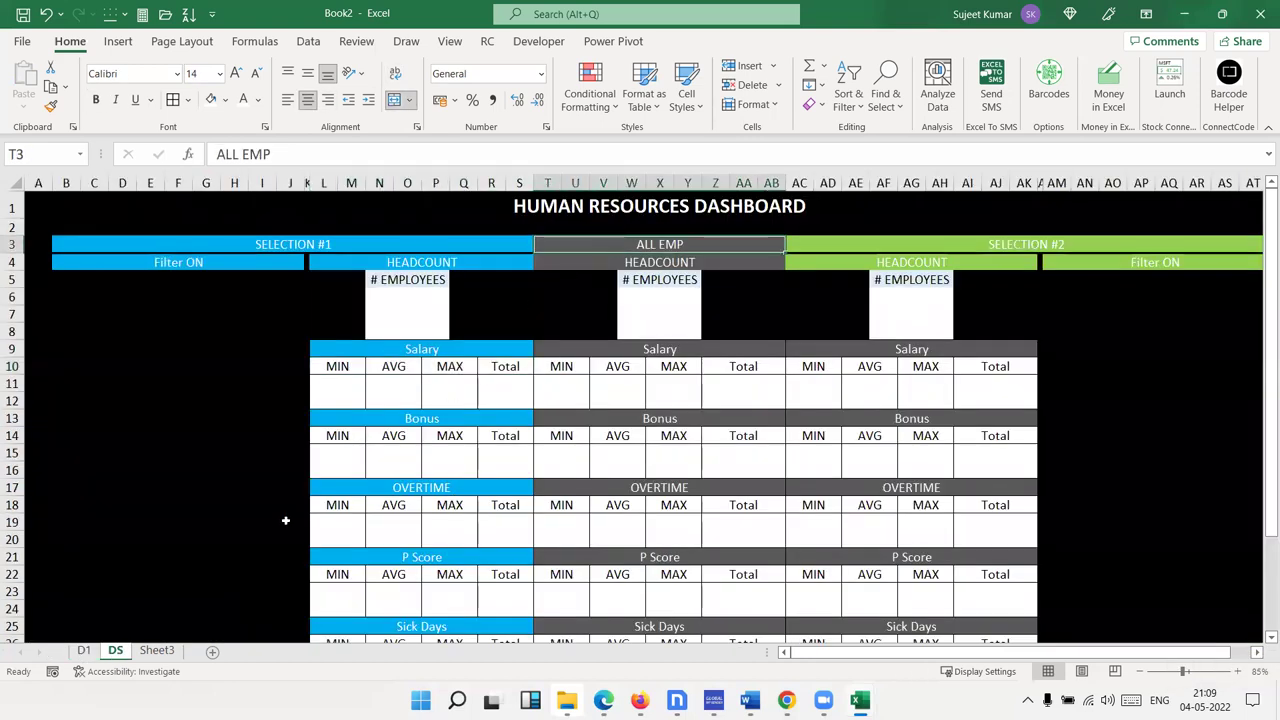
click(84, 651)
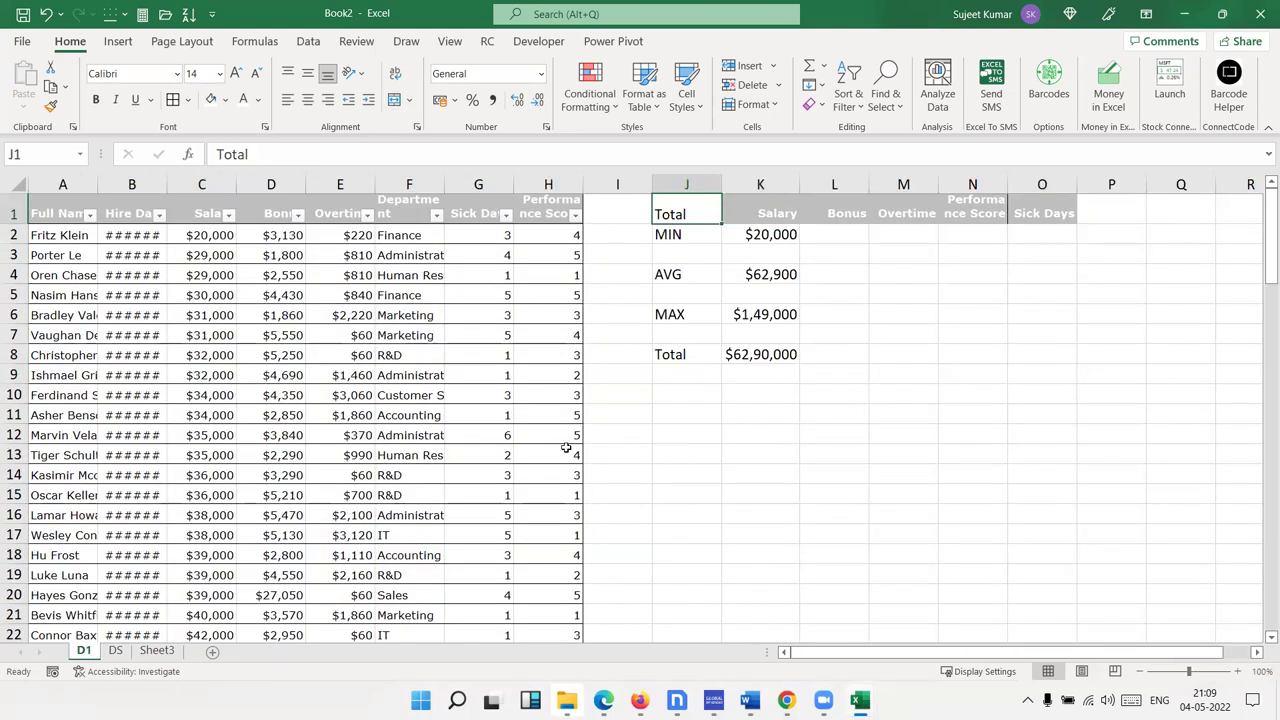
Copy the Salary summary formulas into the Bonus column, giving MIN $1,800 to Total $9,49,140
key(Right)
key(Down)
key(shift+Down)
key(shift+Down)
key(shift+Down)
key(shift+Down)
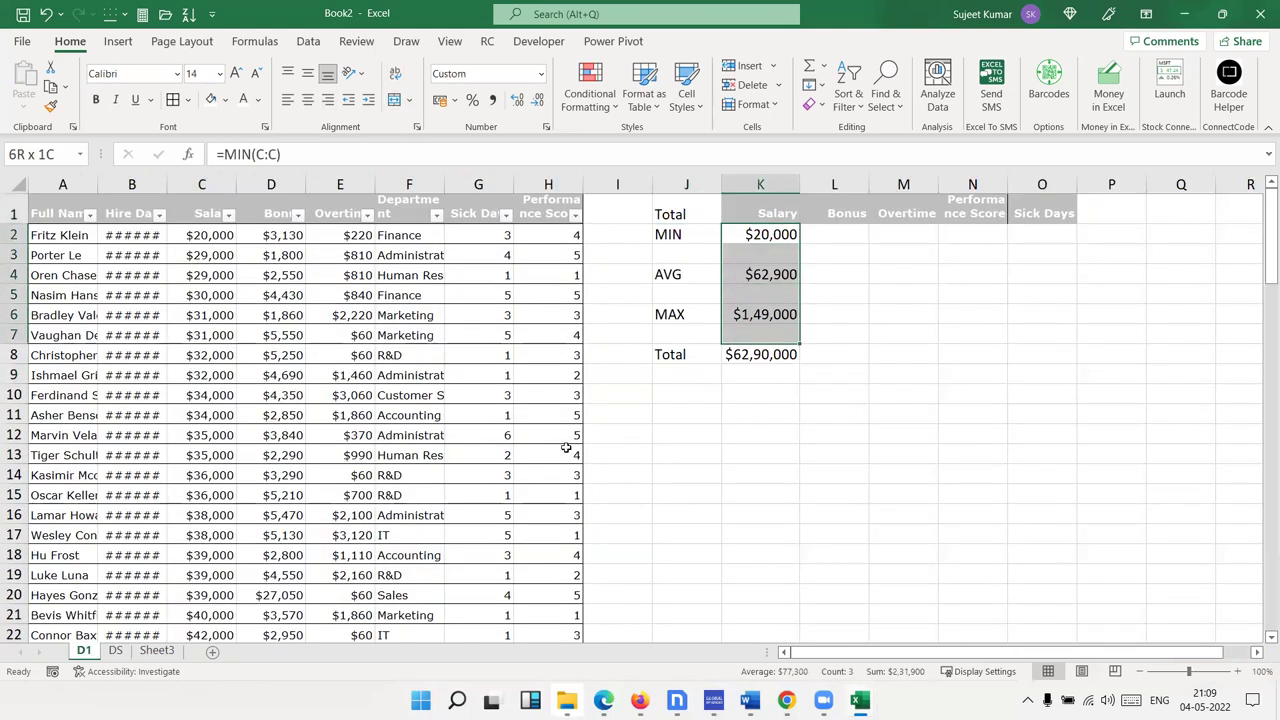
key(shift+Down)
key(shift+Down)
key(ctrl+c)
key(Right)
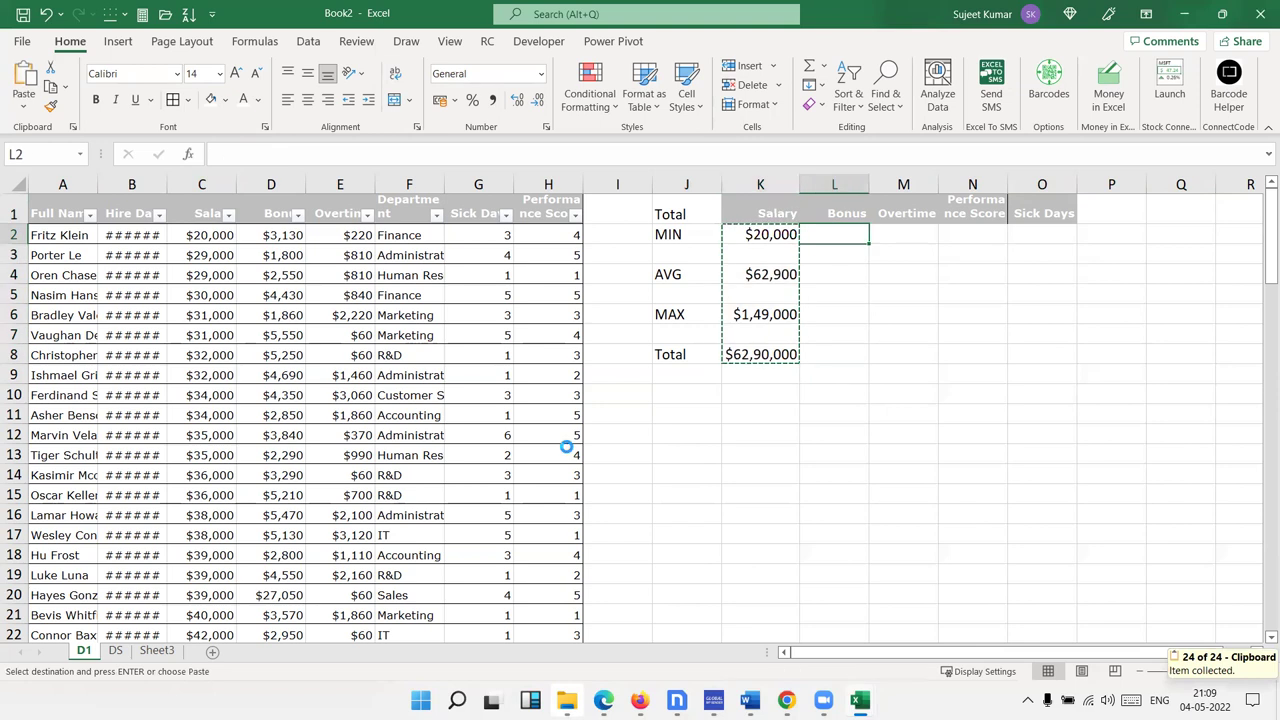
key(ctrl+v)
key(Escape)
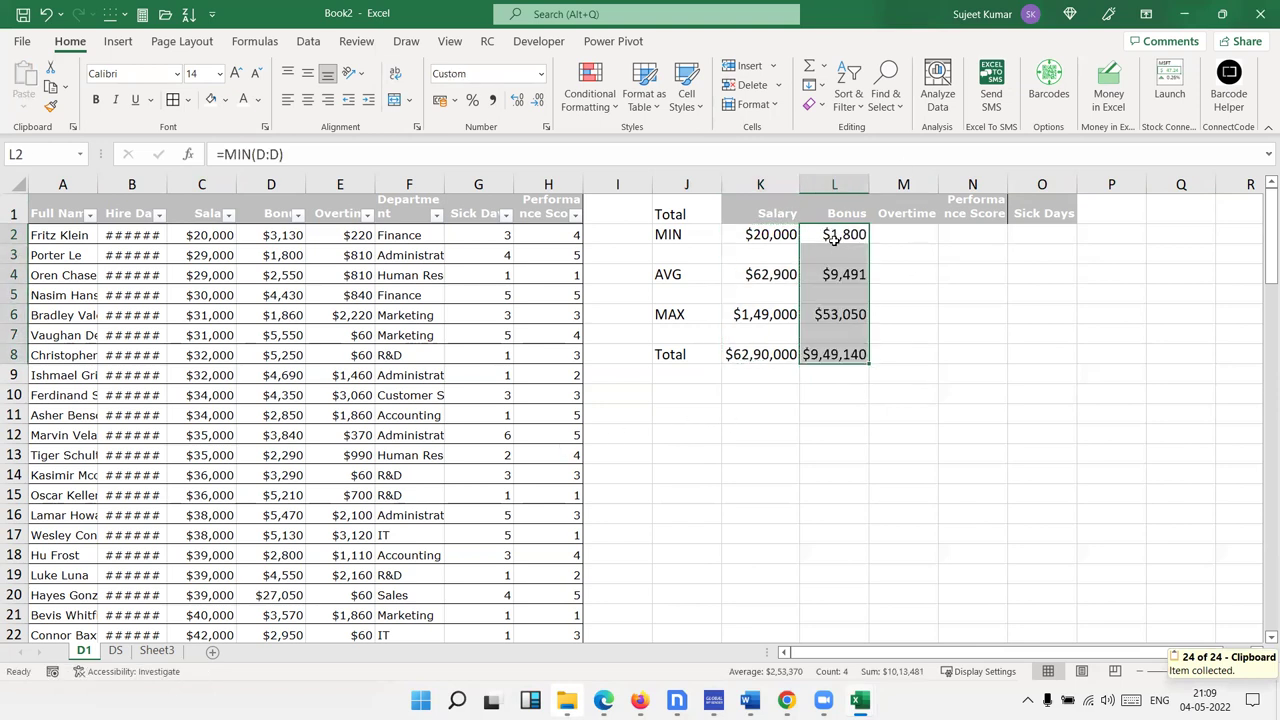
double_click(834, 240)
key(Escape)
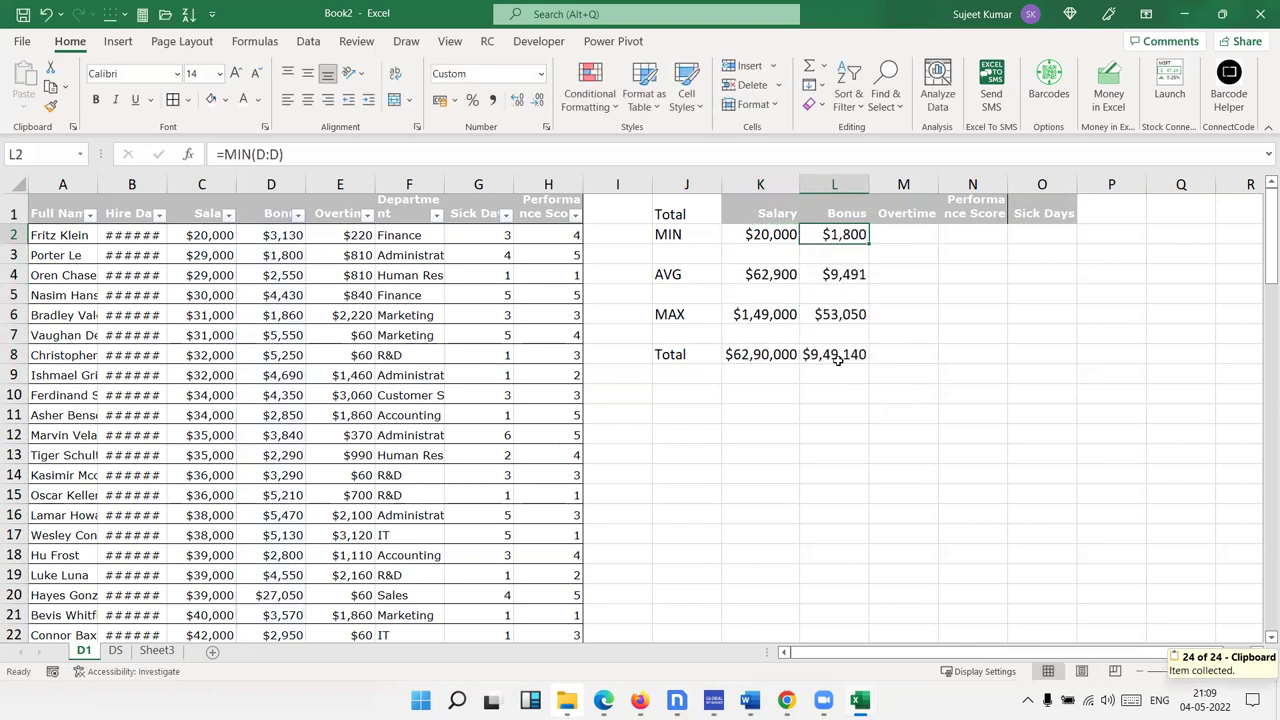
Copy the Bonus formulas into the Overtime column, showing MIN $60 through Total $1,84,080
shift+click(838, 360)
key(ctrl+c)
click(912, 218)
click(912, 239)
key(ctrl+v)
key(Escape)
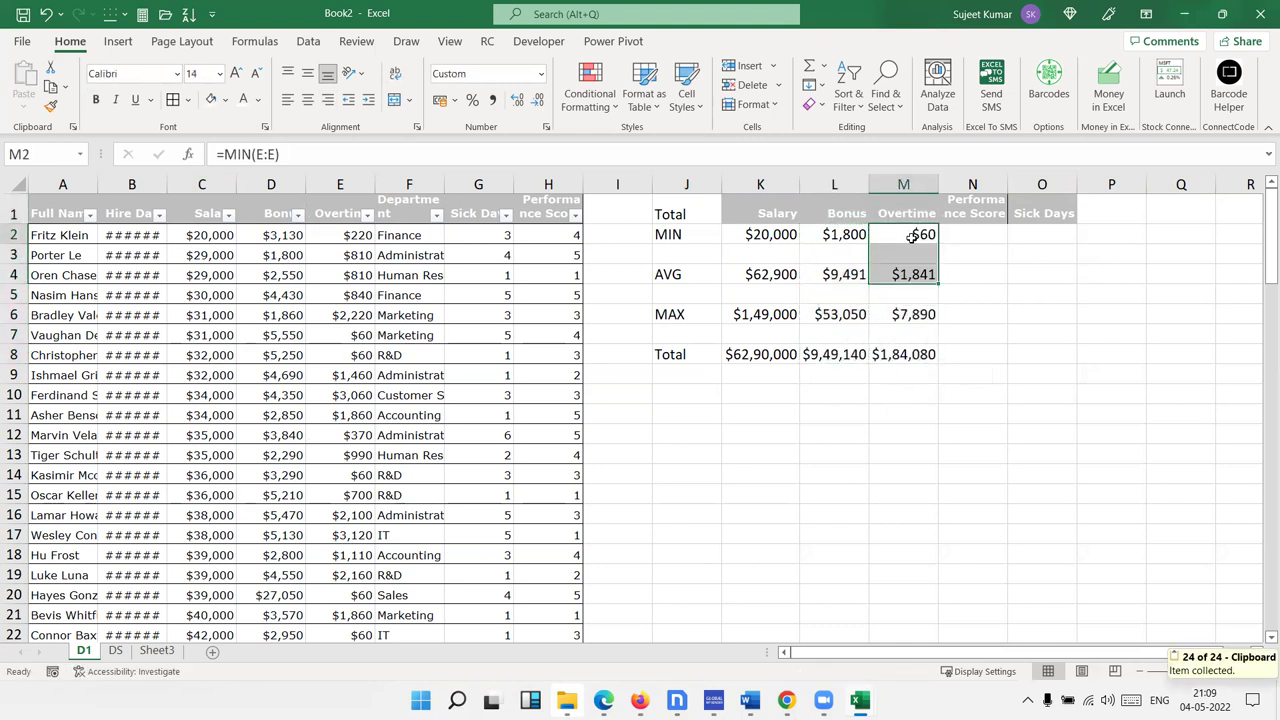
double_click(911, 237)
key(Escape)
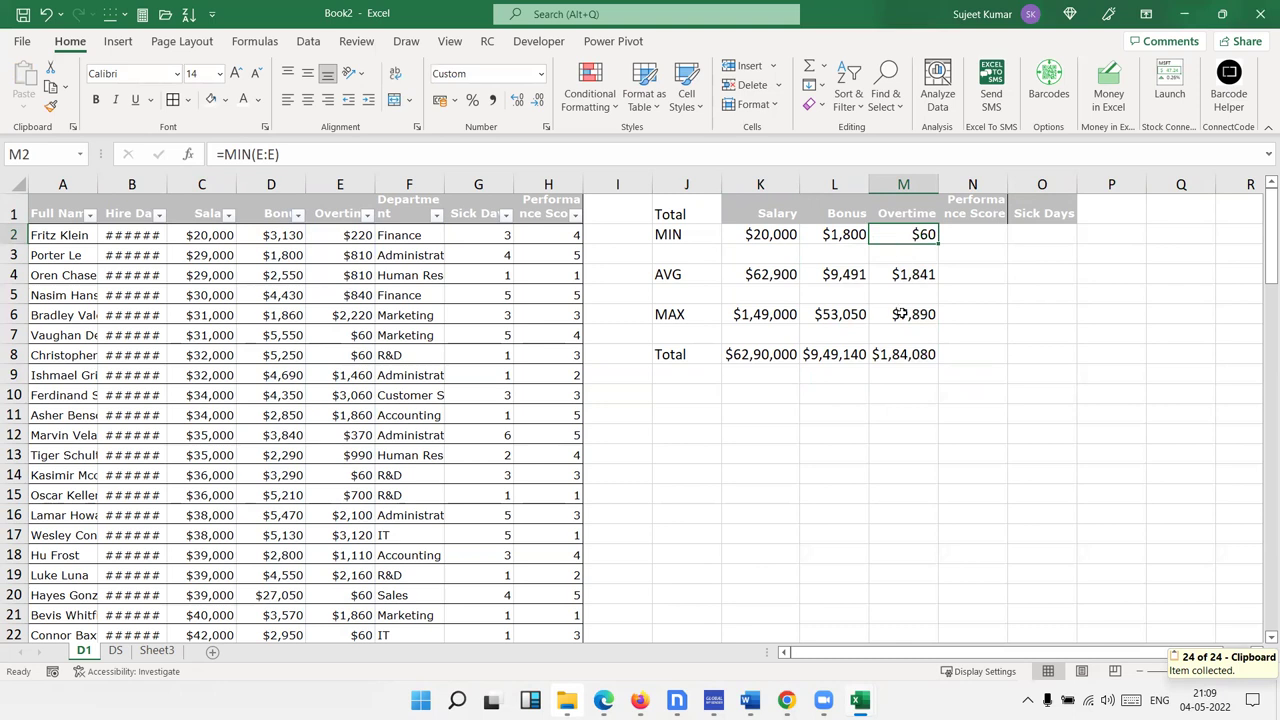
Copy the Overtime summary formulas into the Performance Score column
shift+click(899, 354)
key(ctrl+c)
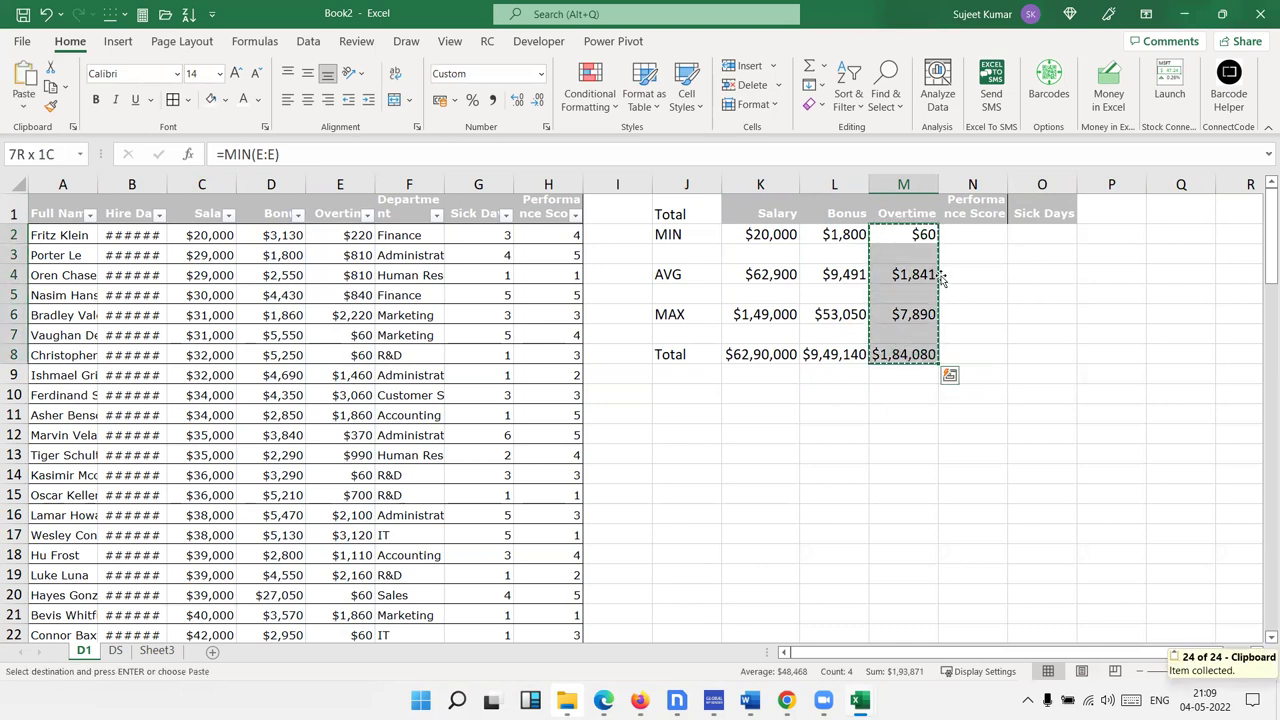
click(955, 237)
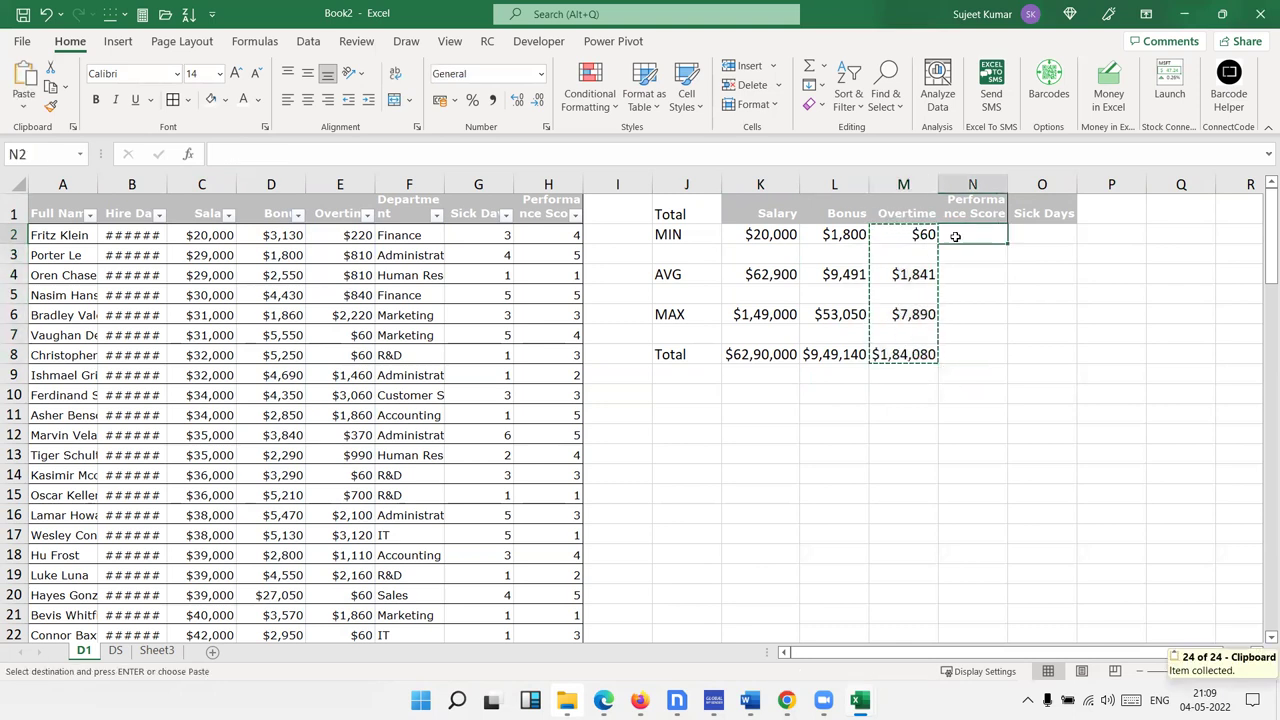
key(ctrl+v)
Retarget the Performance Score MIN, AVG, MAX and Total formulas to column H (1, 3, 5, 303)
key(F2)
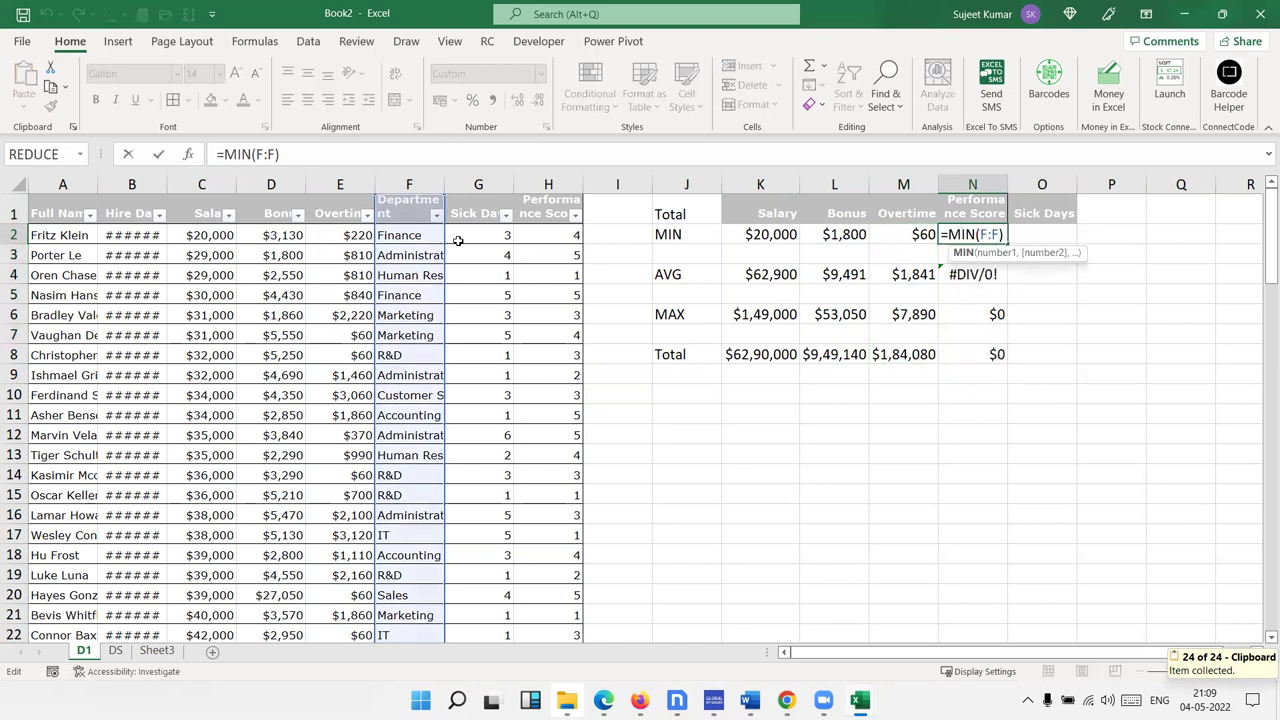
drag(439, 234, 465, 240)
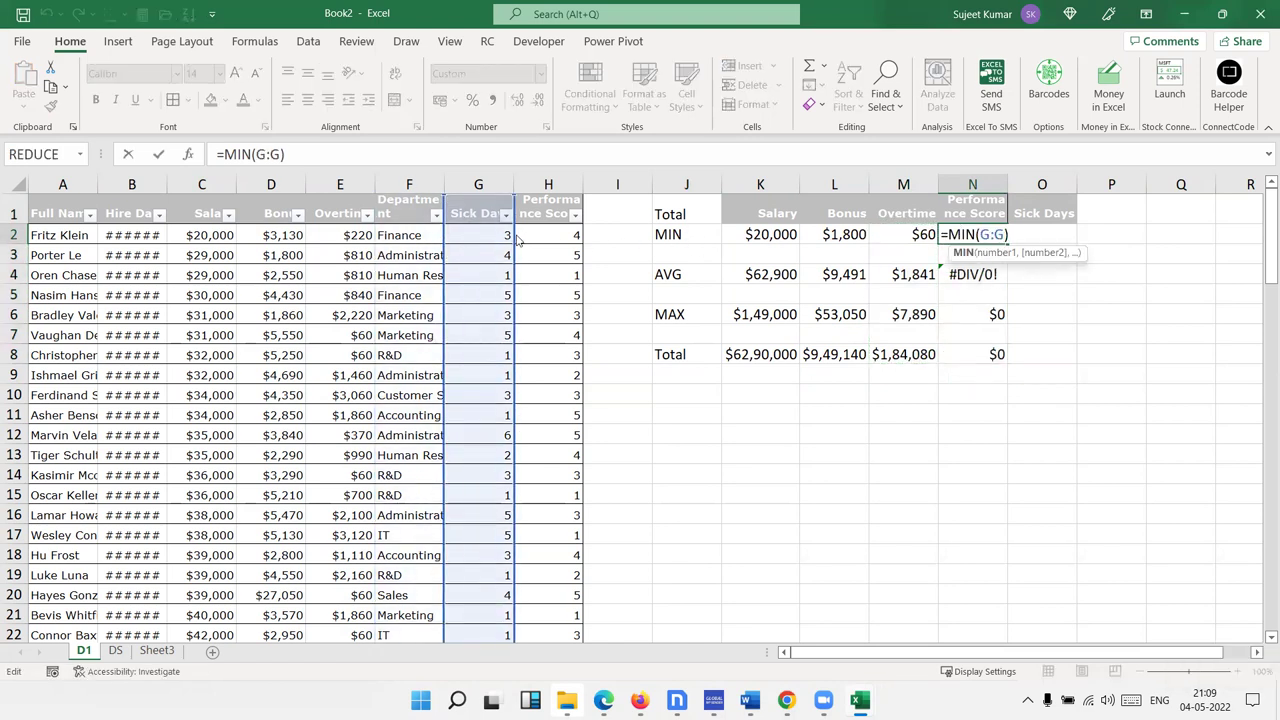
key(Return)
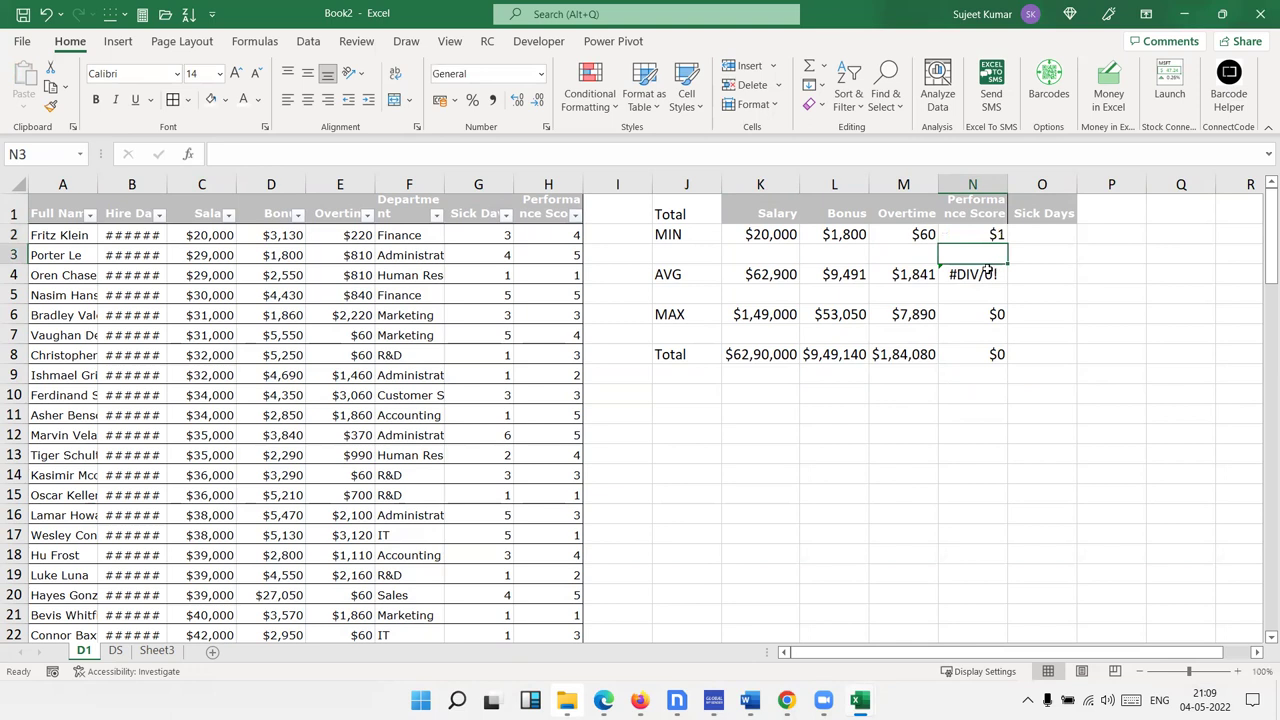
double_click(987, 272)
drag(447, 238, 541, 241)
key(Return)
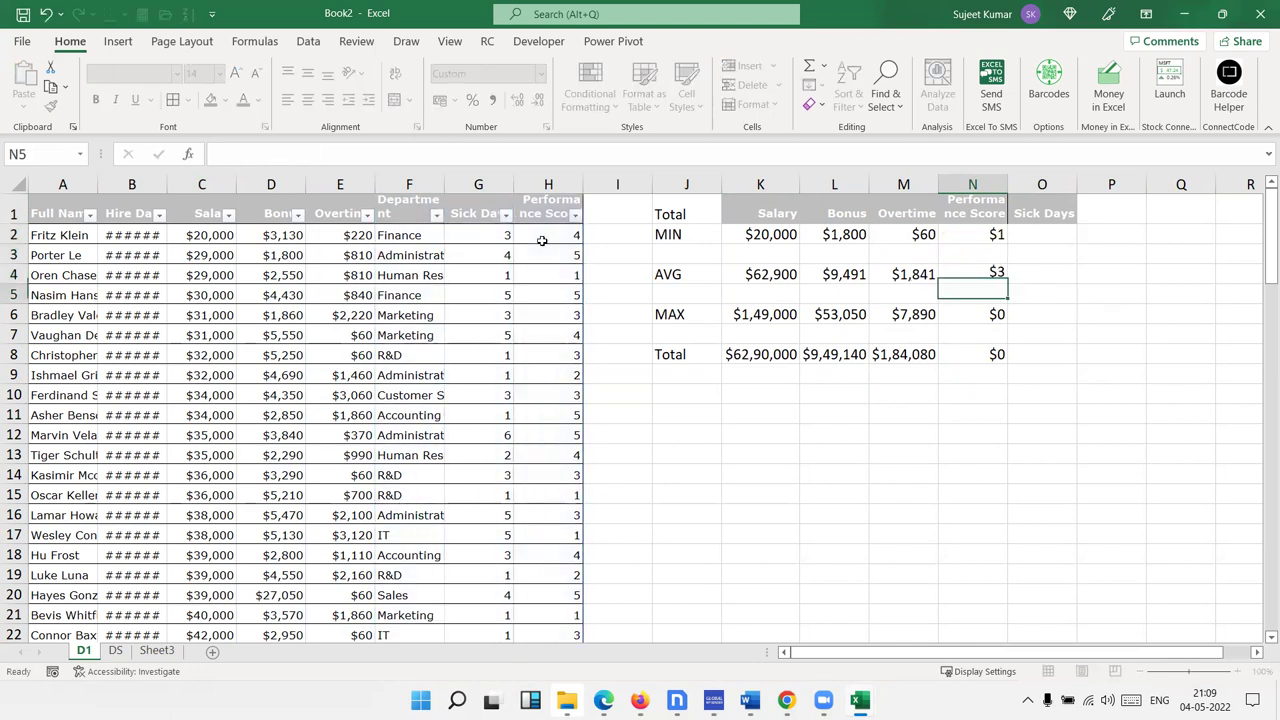
double_click(970, 314)
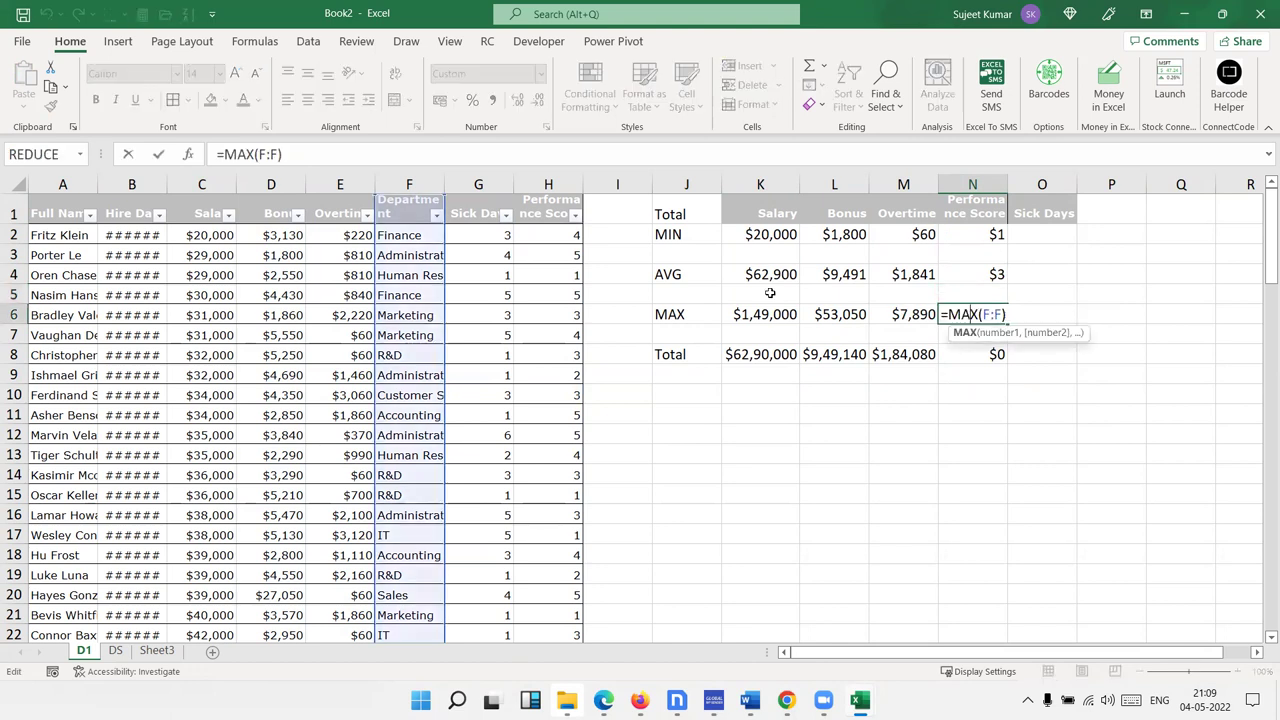
drag(443, 252, 545, 257)
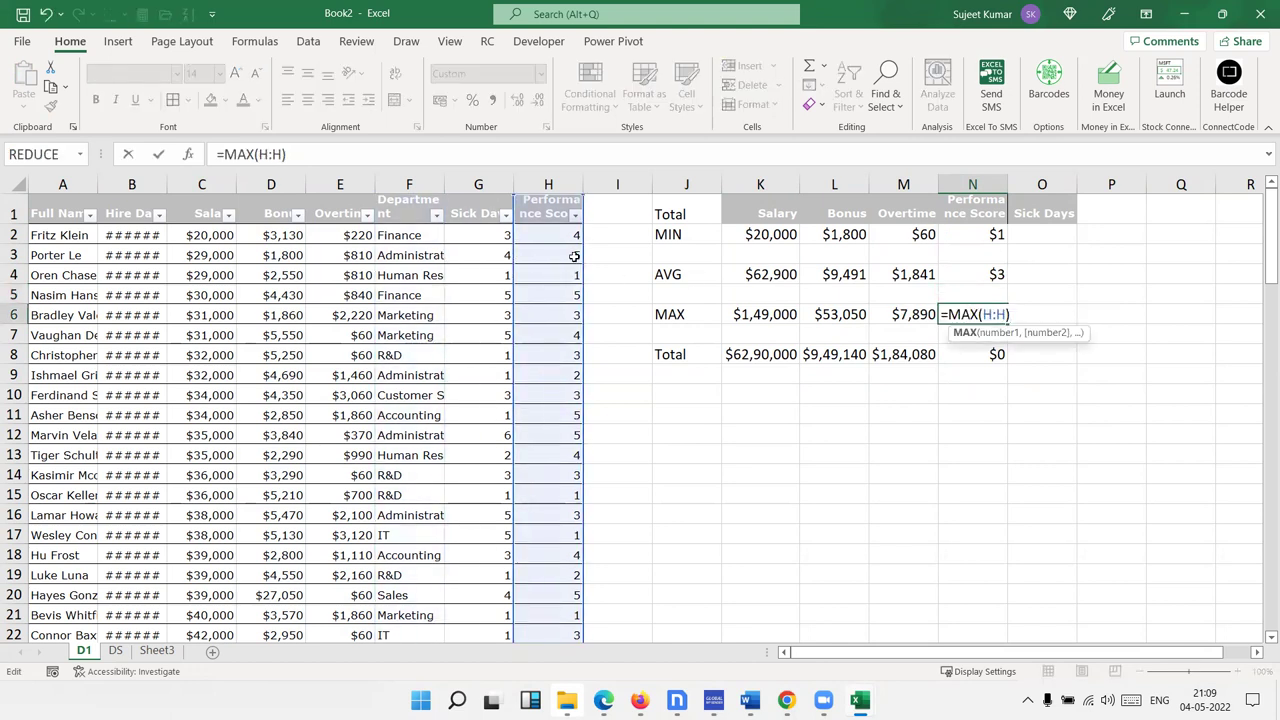
key(Return)
double_click(974, 355)
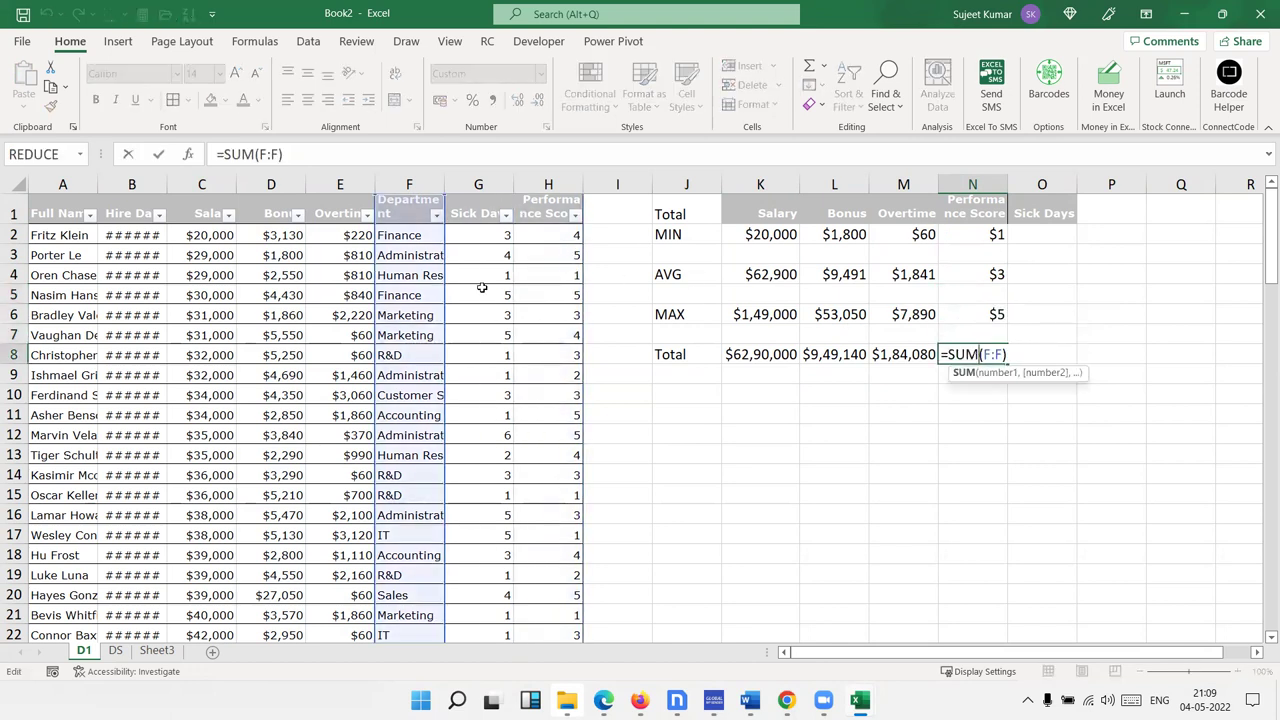
drag(443, 275, 539, 264)
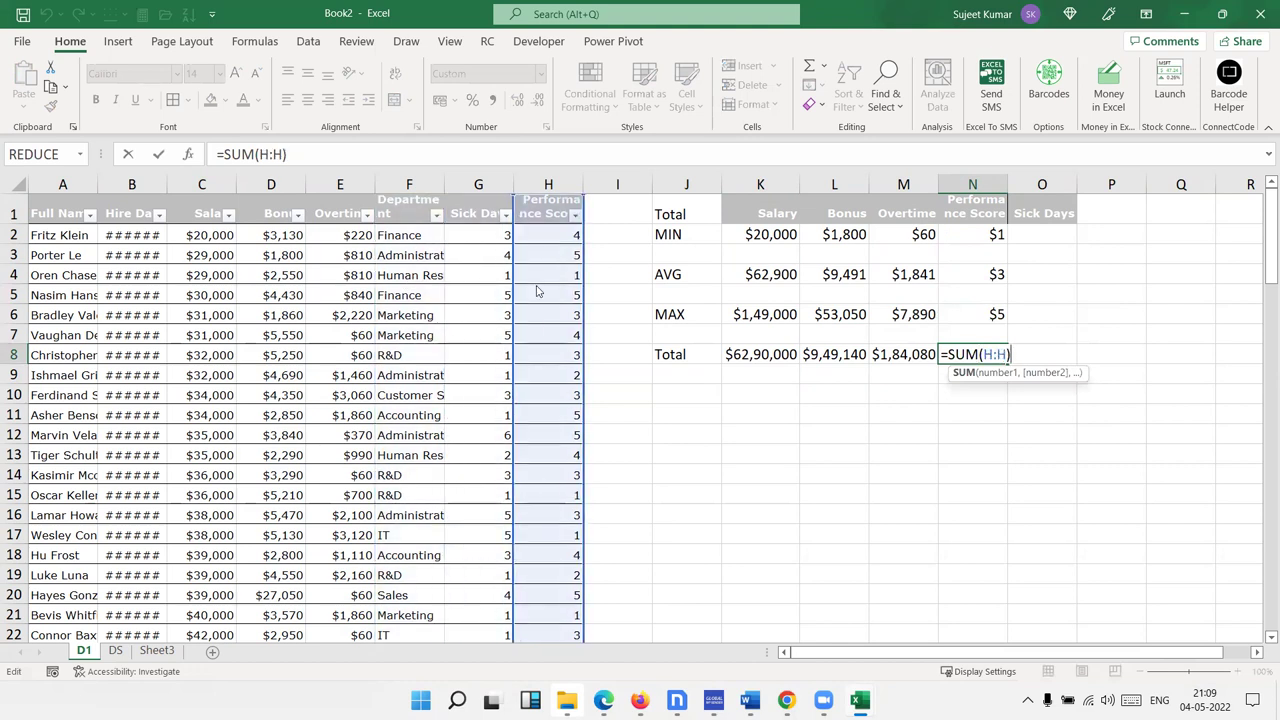
key(Return)
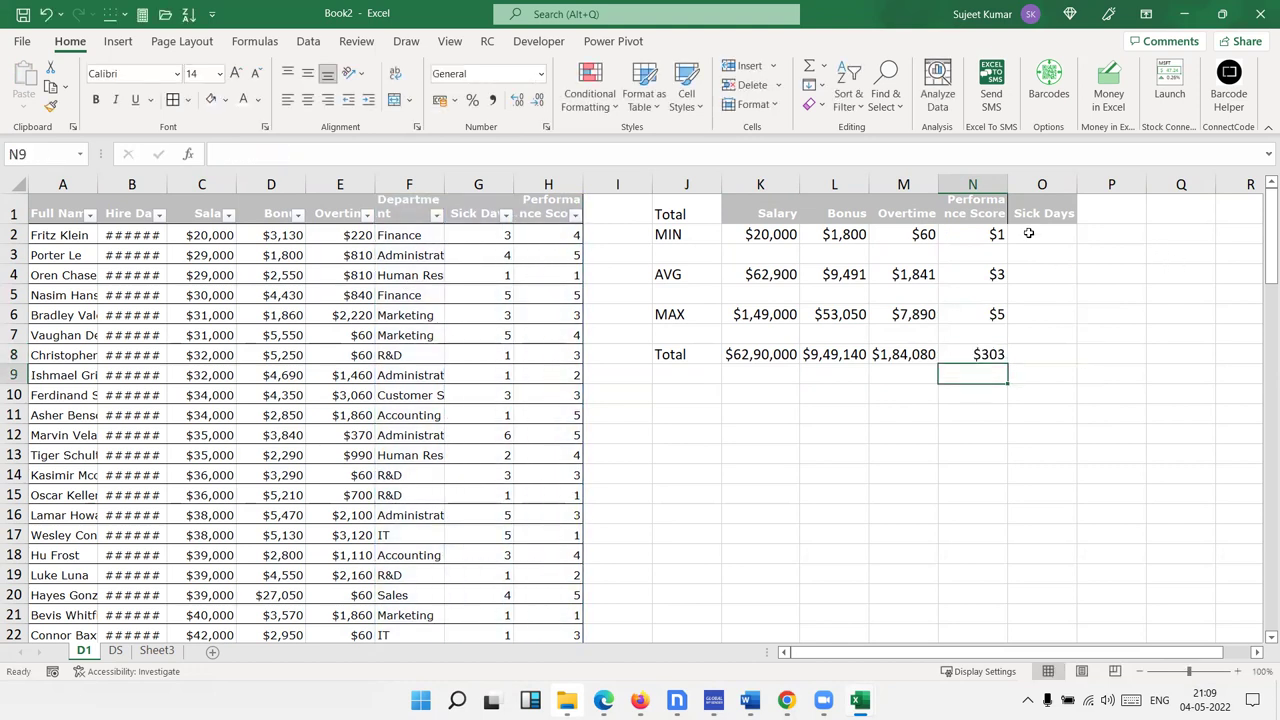
Select and copy the Performance Score summary cells N2:N8
click(1028, 233)
click(988, 234)
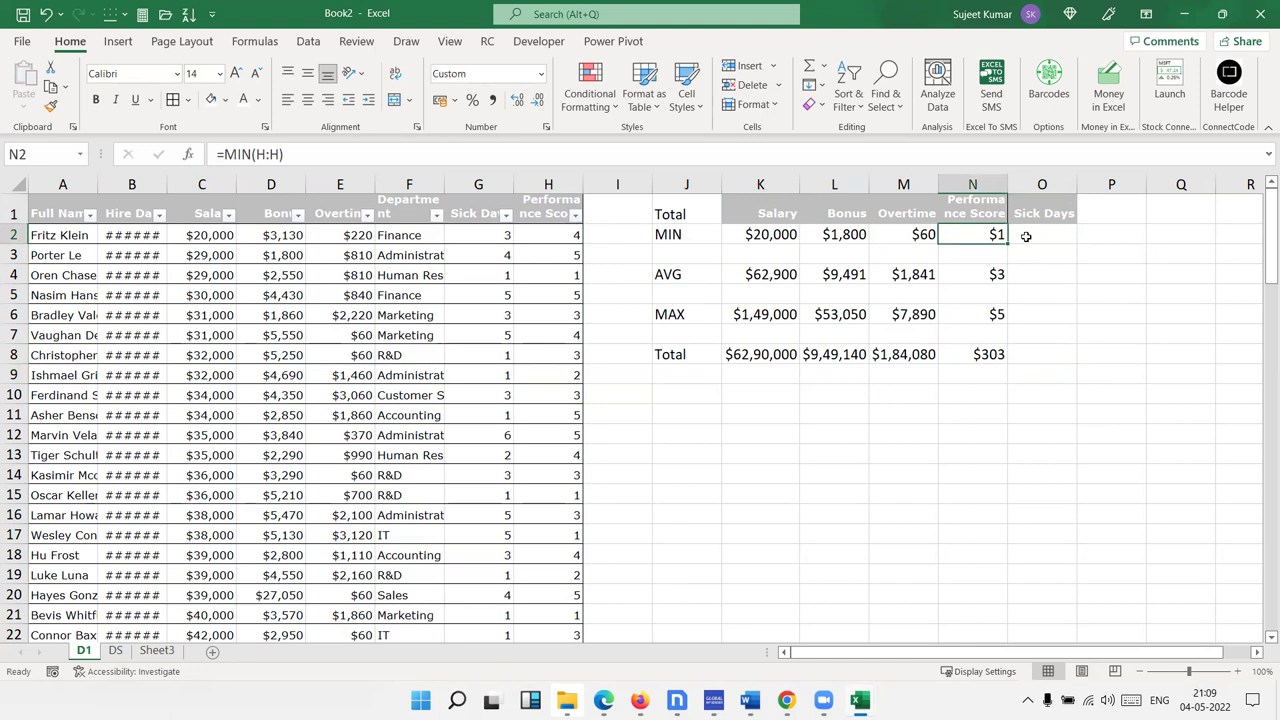
mouse_move(985, 354)
mouse_down()
mouse_move(969, 290)
mouse_move(984, 234)
mouse_up()
key(ctrl+c)
Paste the formulas into the Sick Days column and point its MIN and AVG at column G
click(1047, 237)
key(ctrl+v)
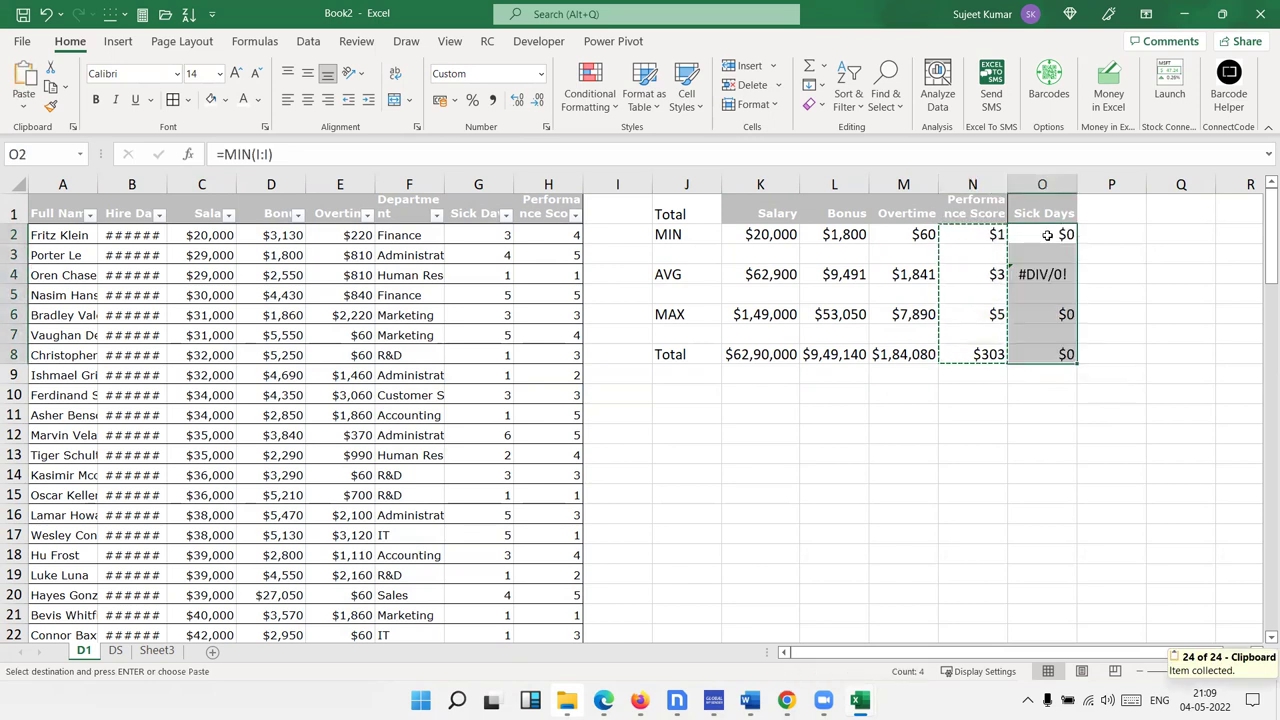
key(Escape)
double_click(1047, 237)
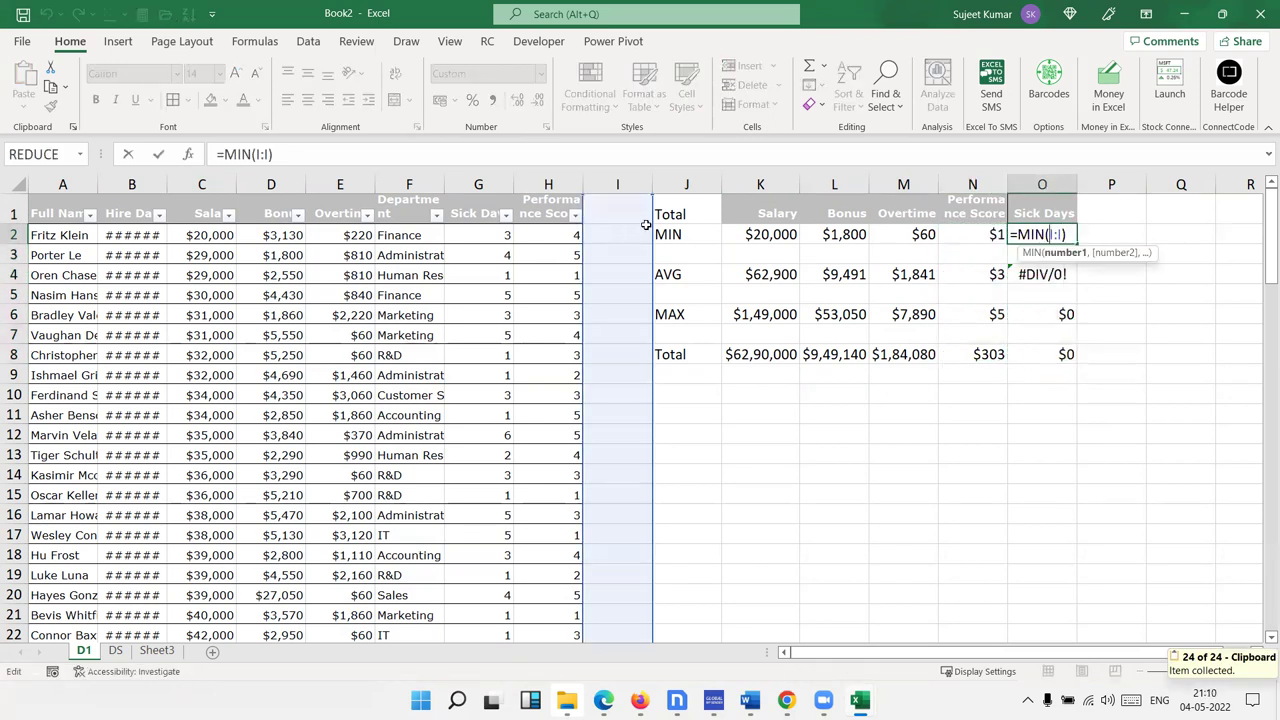
drag(646, 225, 510, 232)
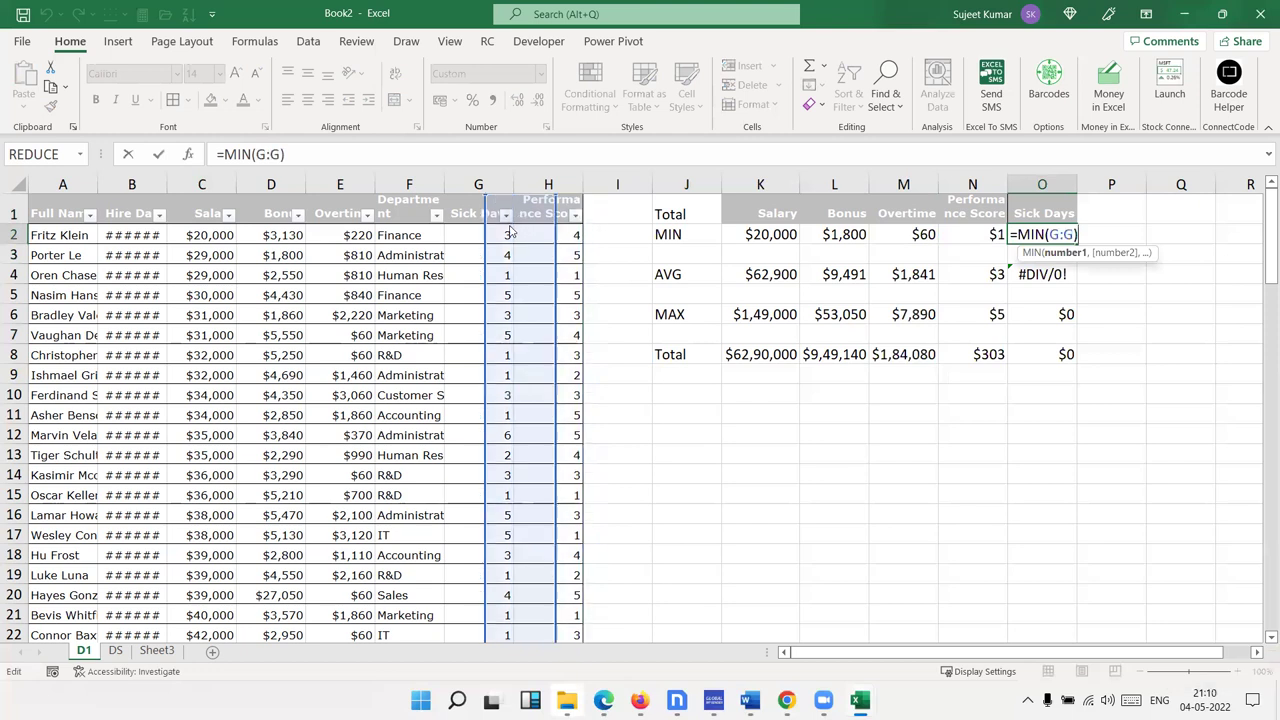
key(Return)
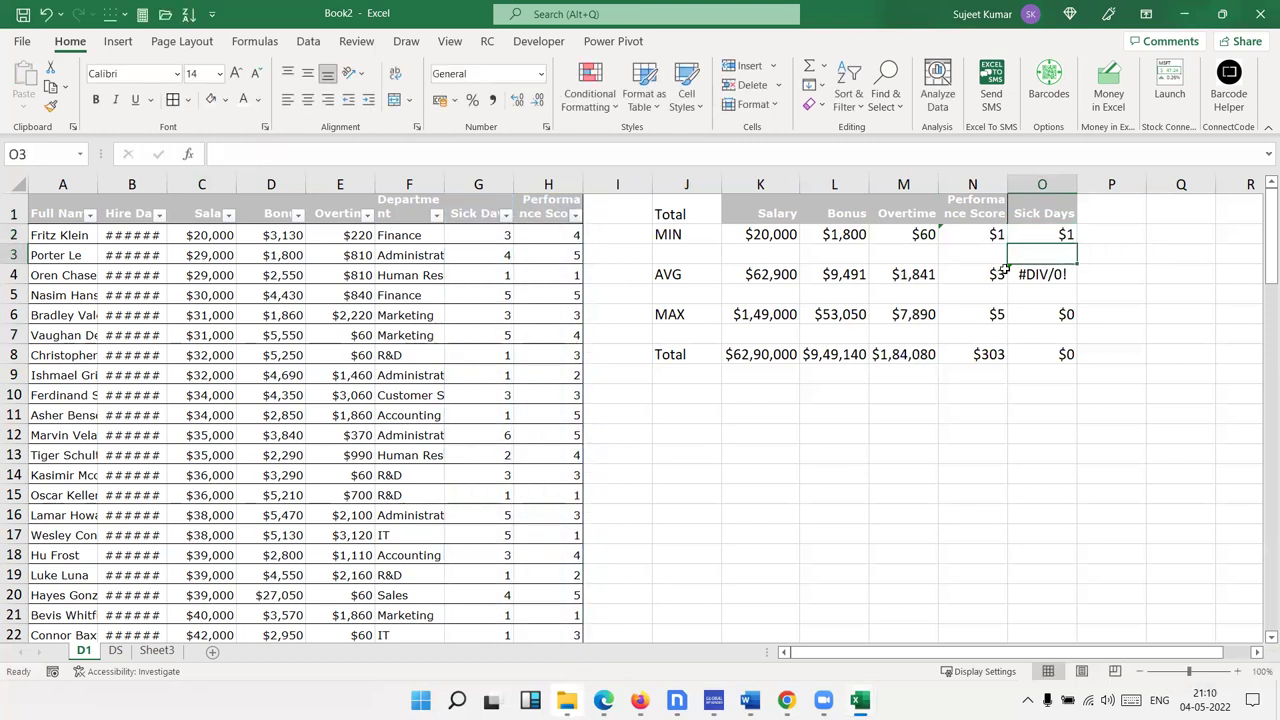
double_click(1012, 272)
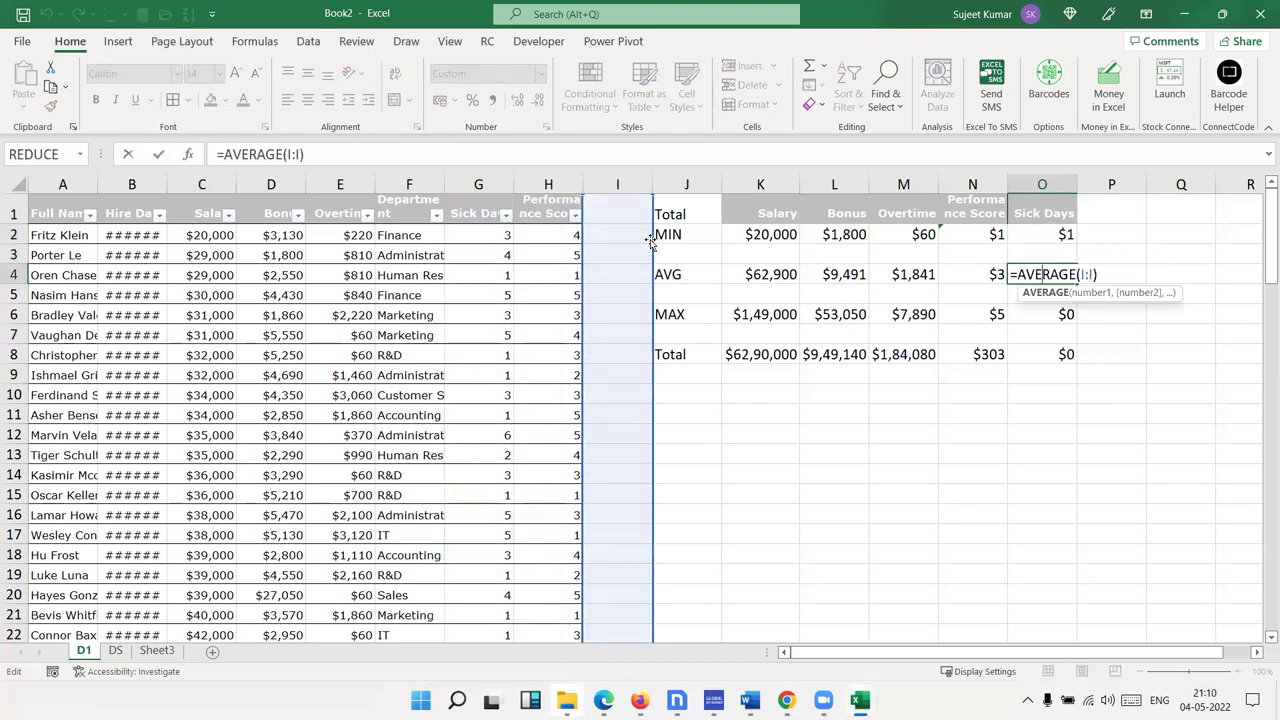
drag(648, 240, 489, 234)
key(Return)
text(.)
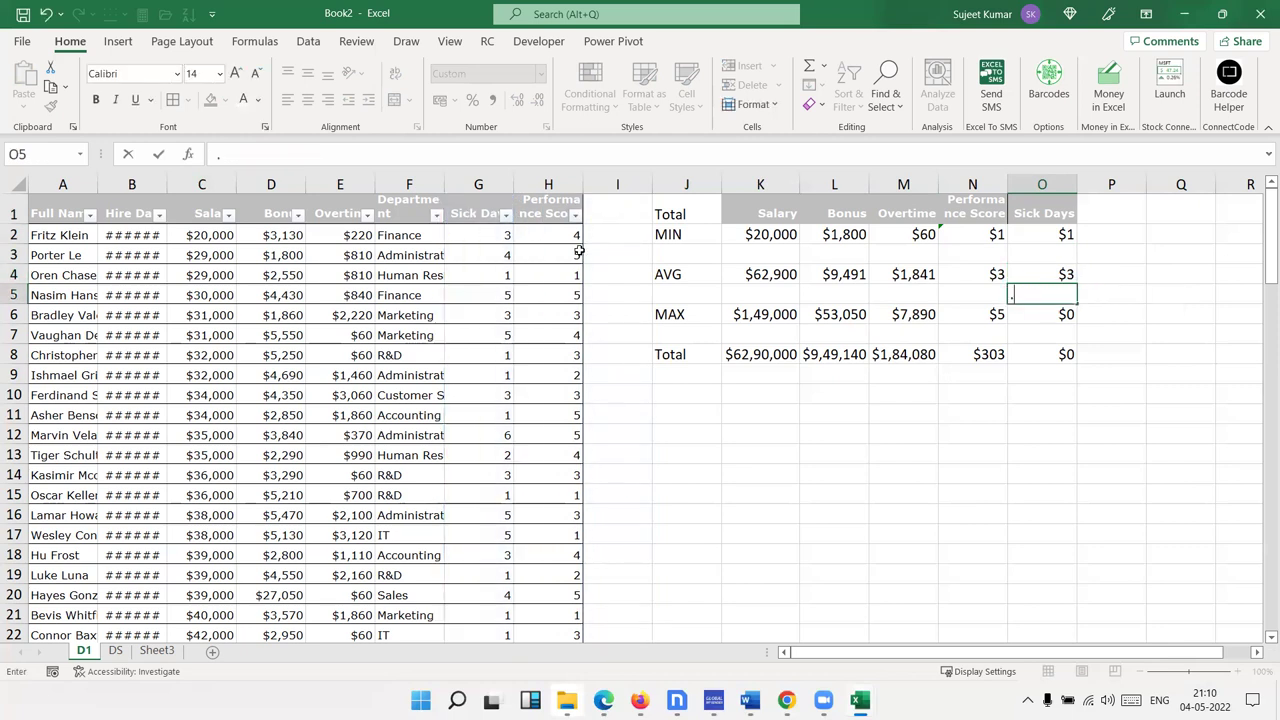
key(Escape)
Point the Sick Days MAX and Total formulas at column H, showing $5 and $303
double_click(1012, 316)
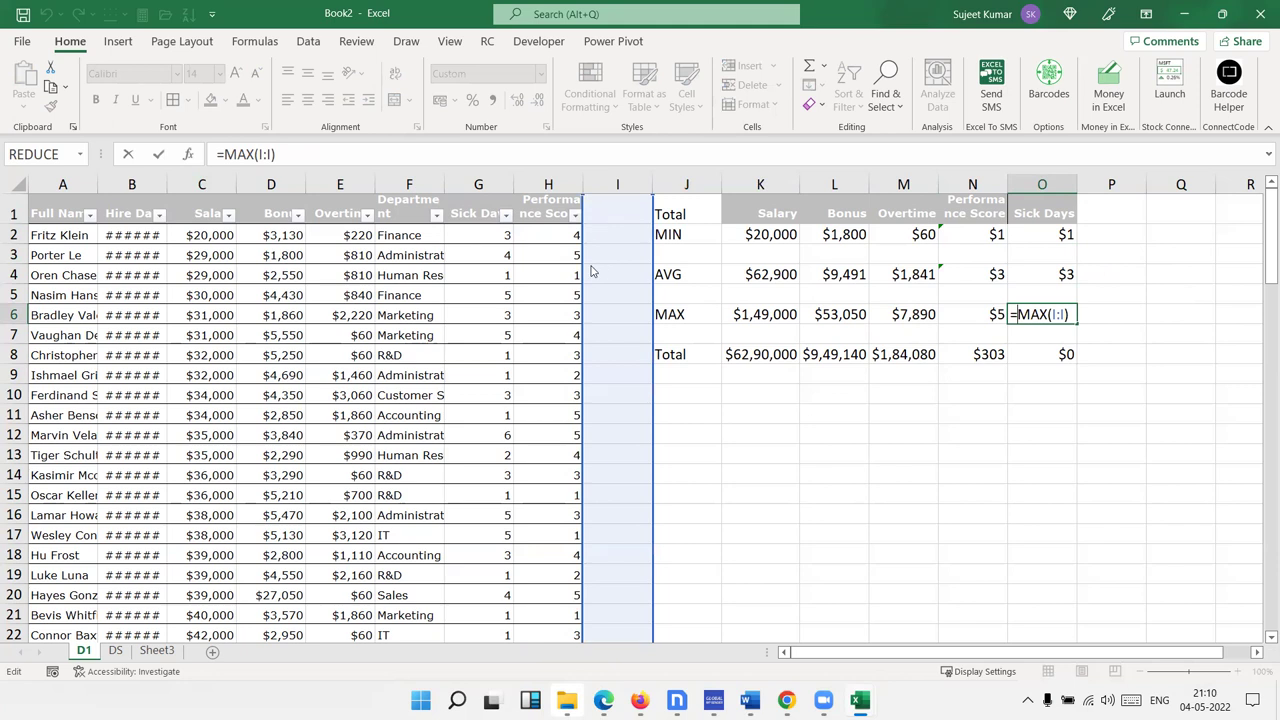
drag(591, 271, 555, 271)
key(Return)
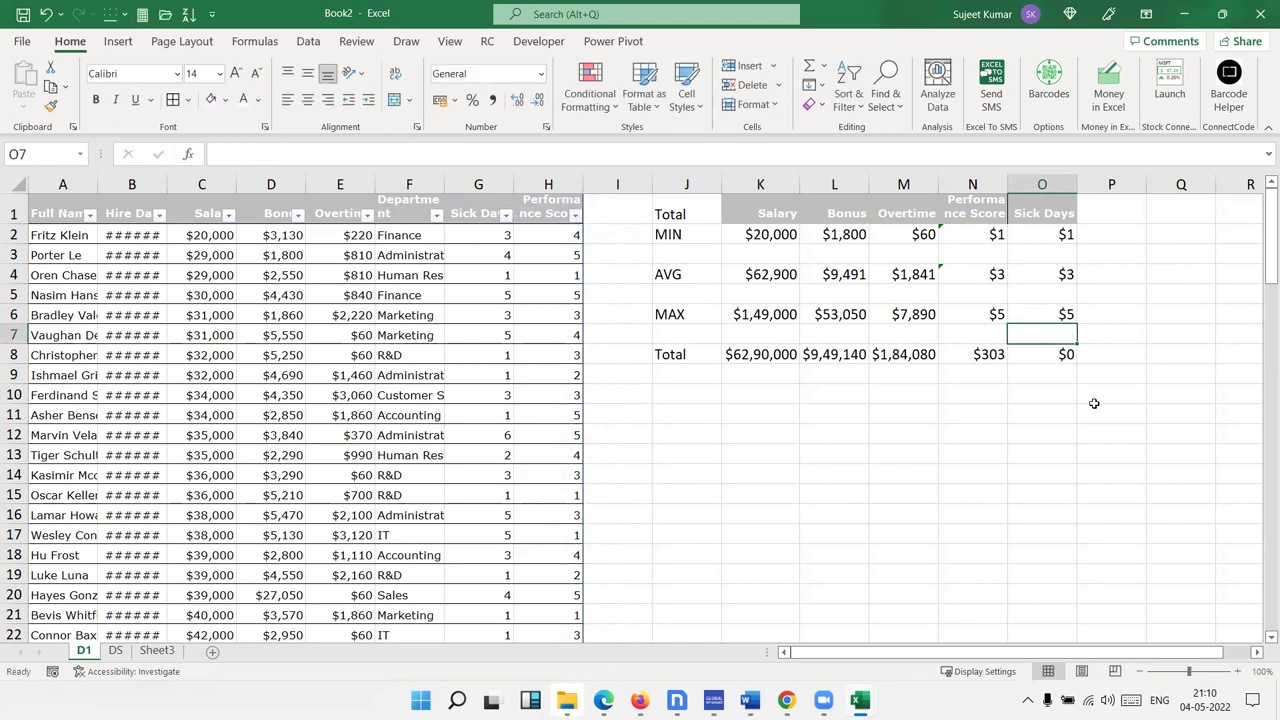
double_click(1045, 356)
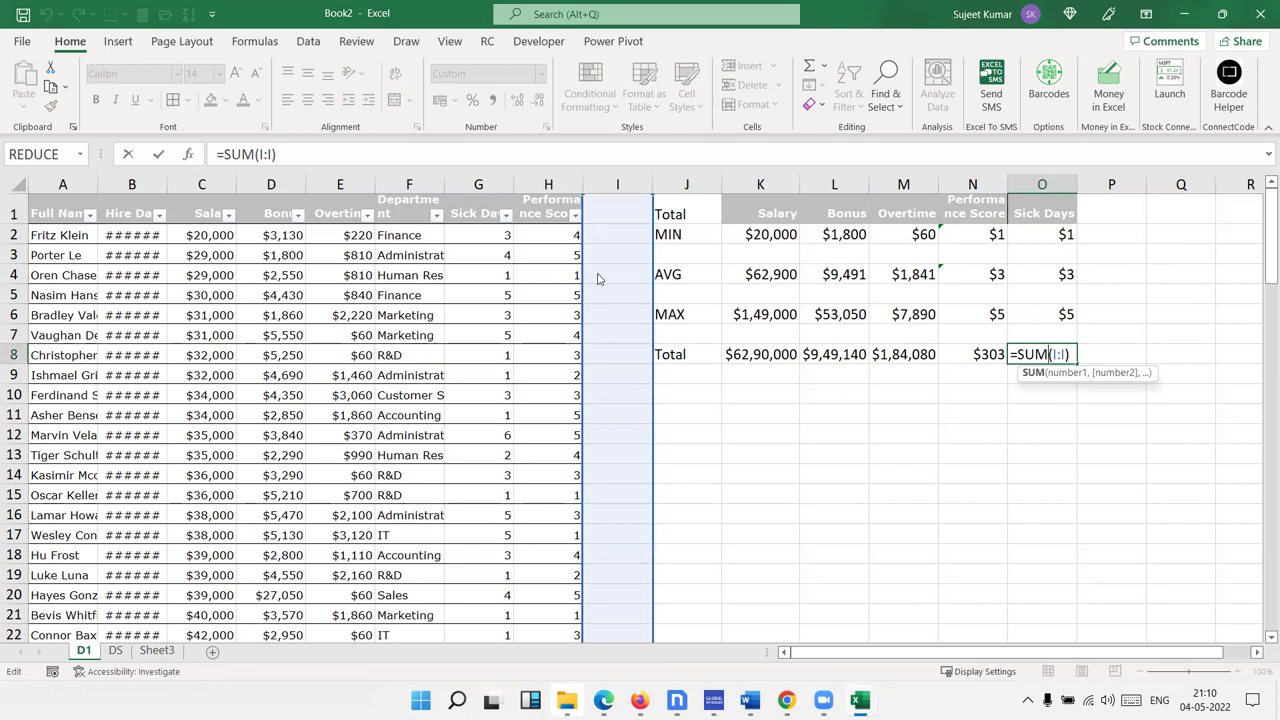
drag(652, 276, 583, 277)
key(Return)
key(Return)
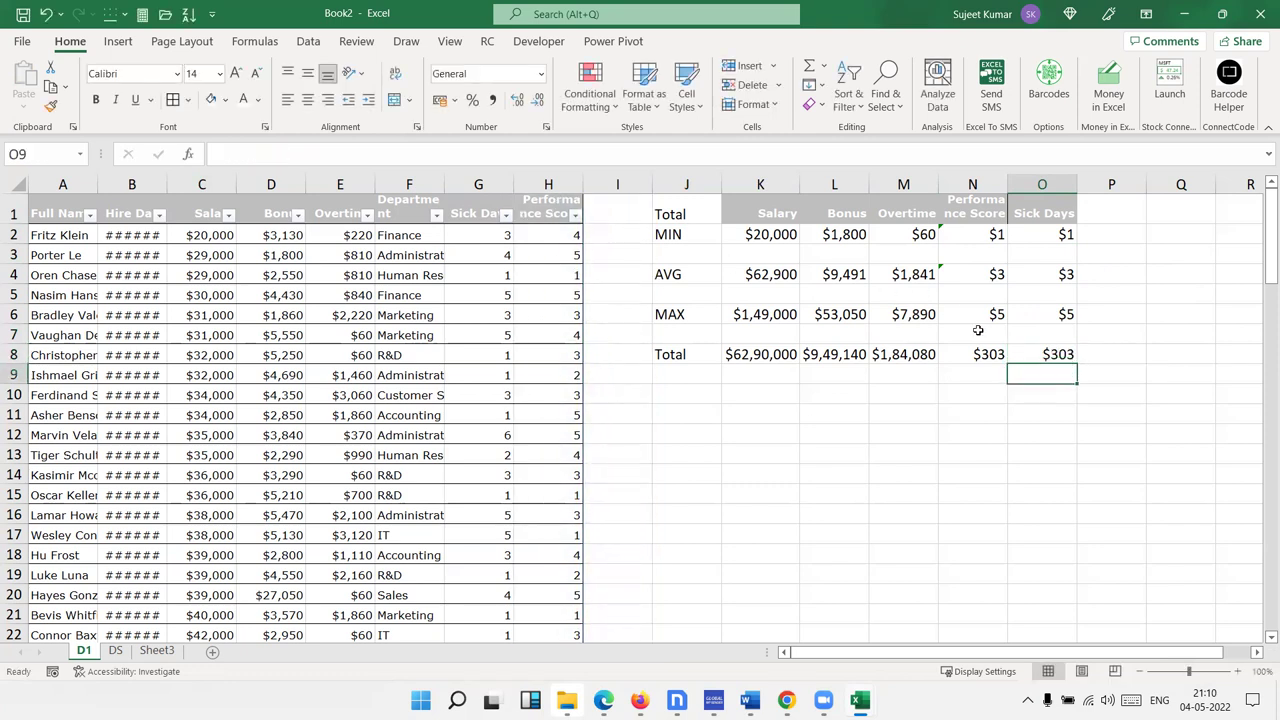
Enter =COUNTA('D1'!A:A)-1 in the dashboard's ALL EMP headcount cell, showing 100
click(116, 651)
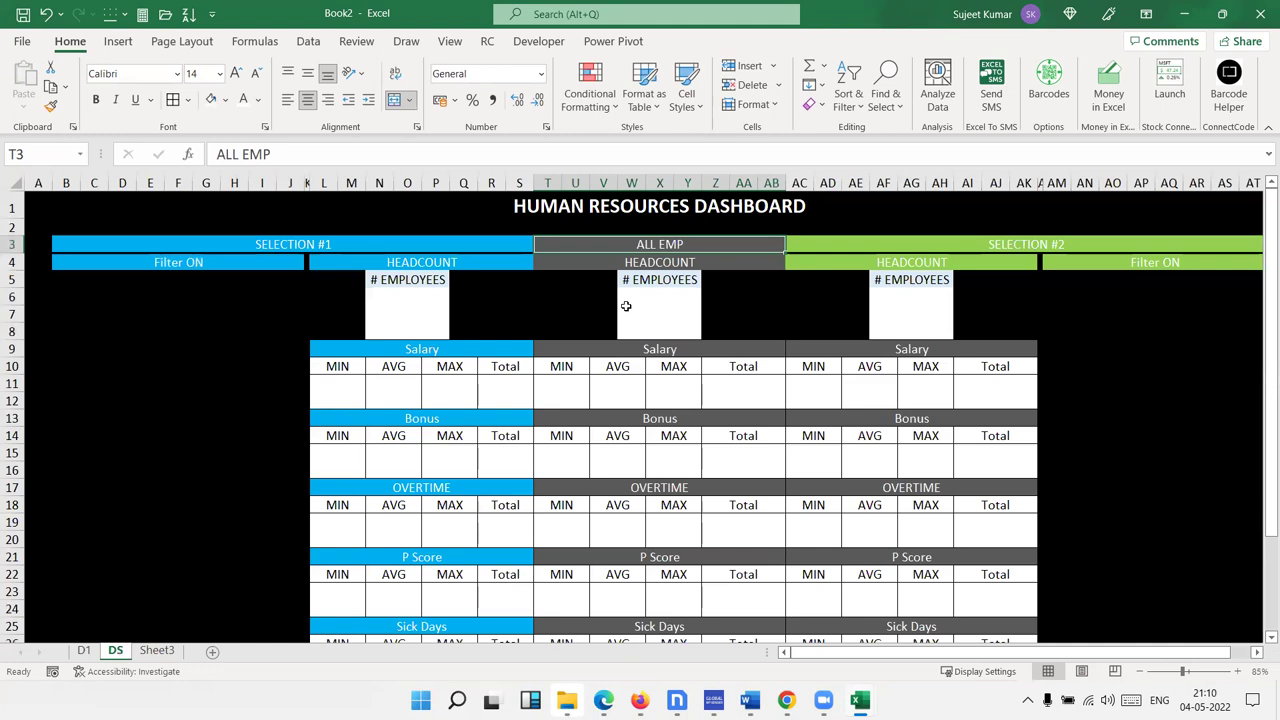
click(565, 390)
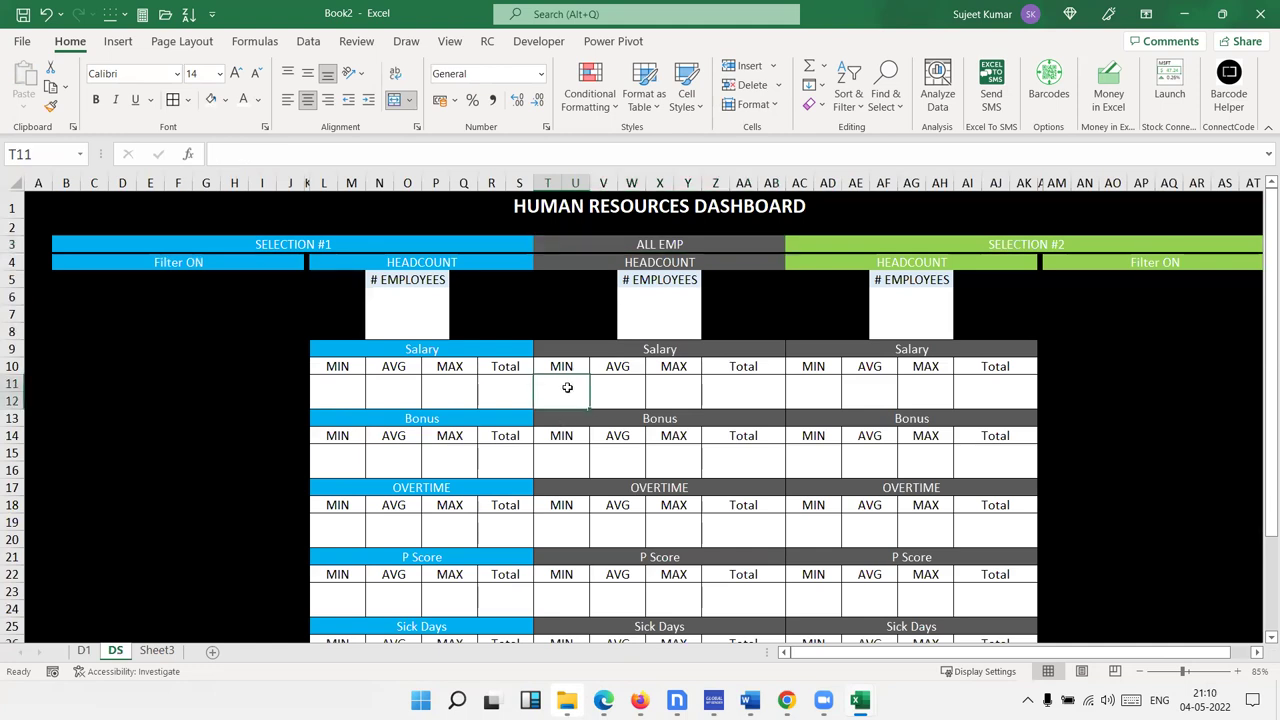
click(645, 332)
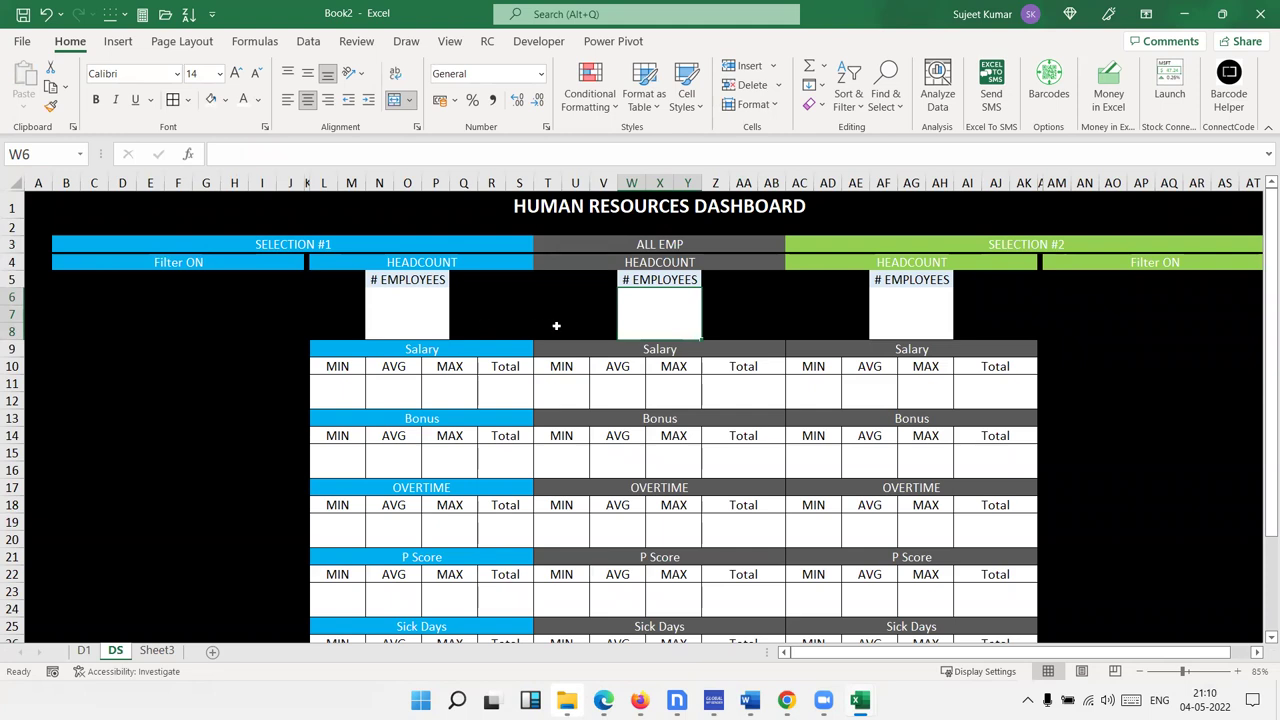
text(=coun)
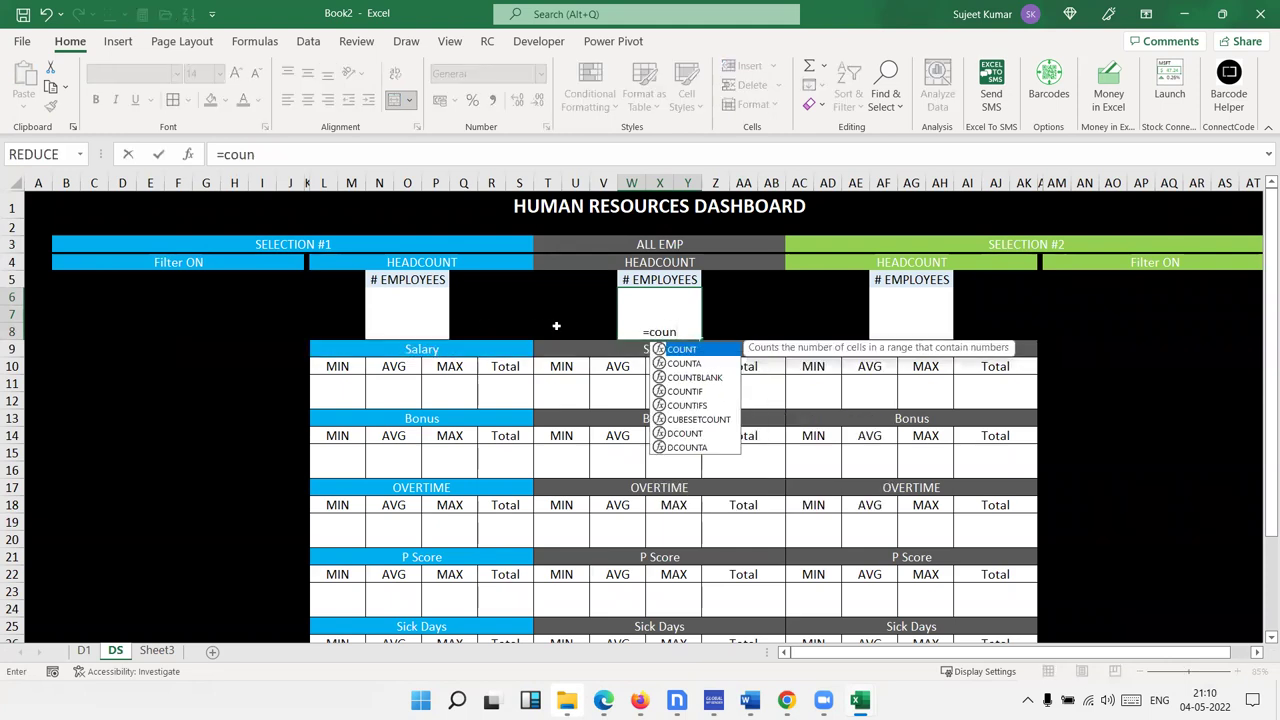
key(Down)
key(Tab)
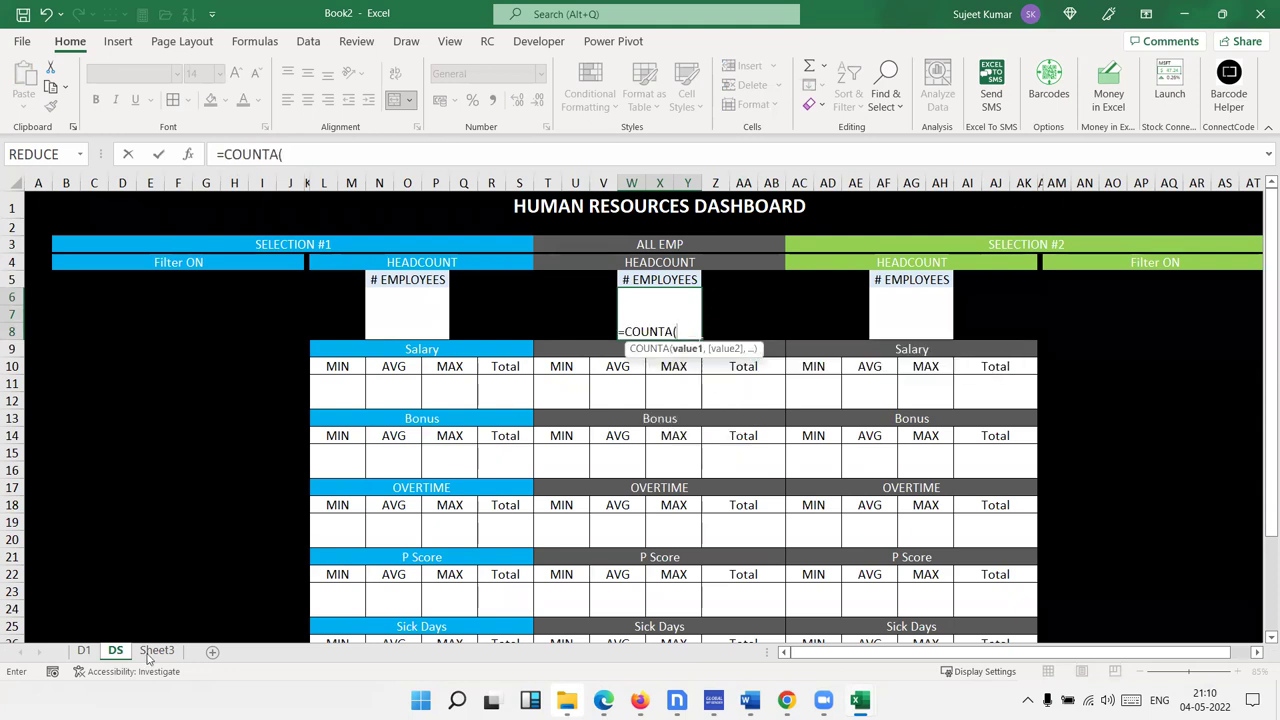
click(88, 651)
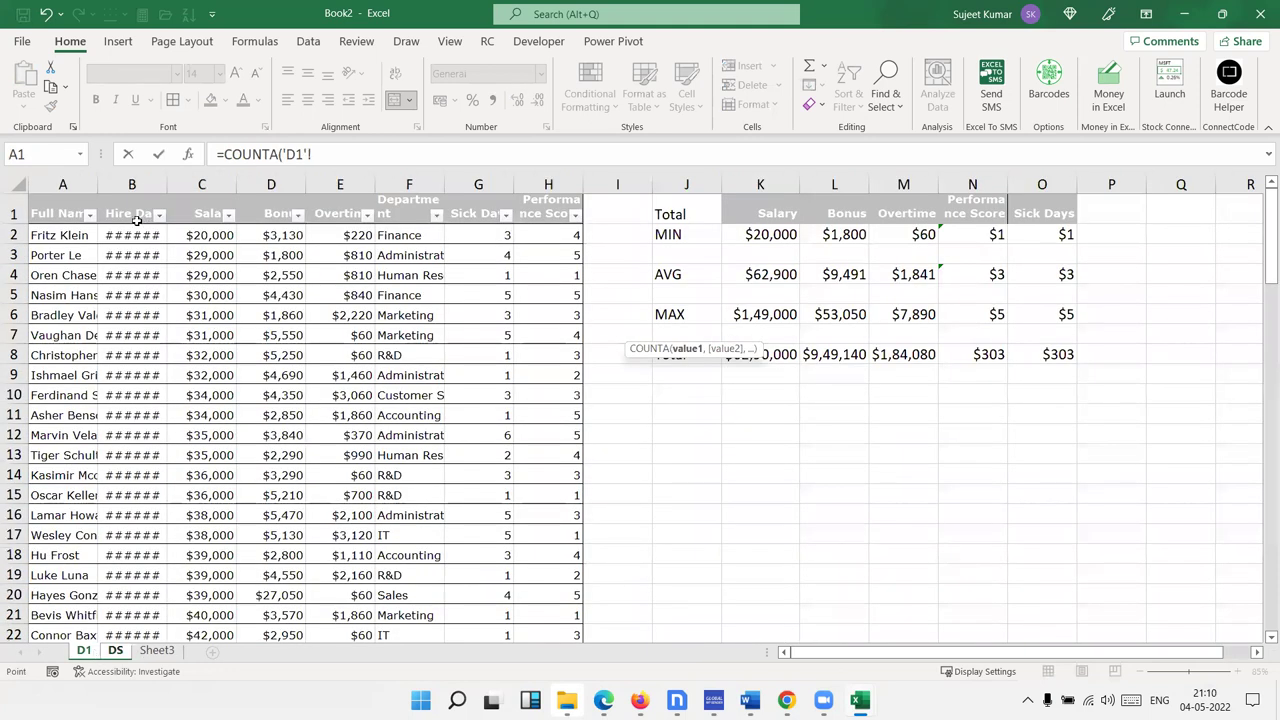
click(52, 186)
text())
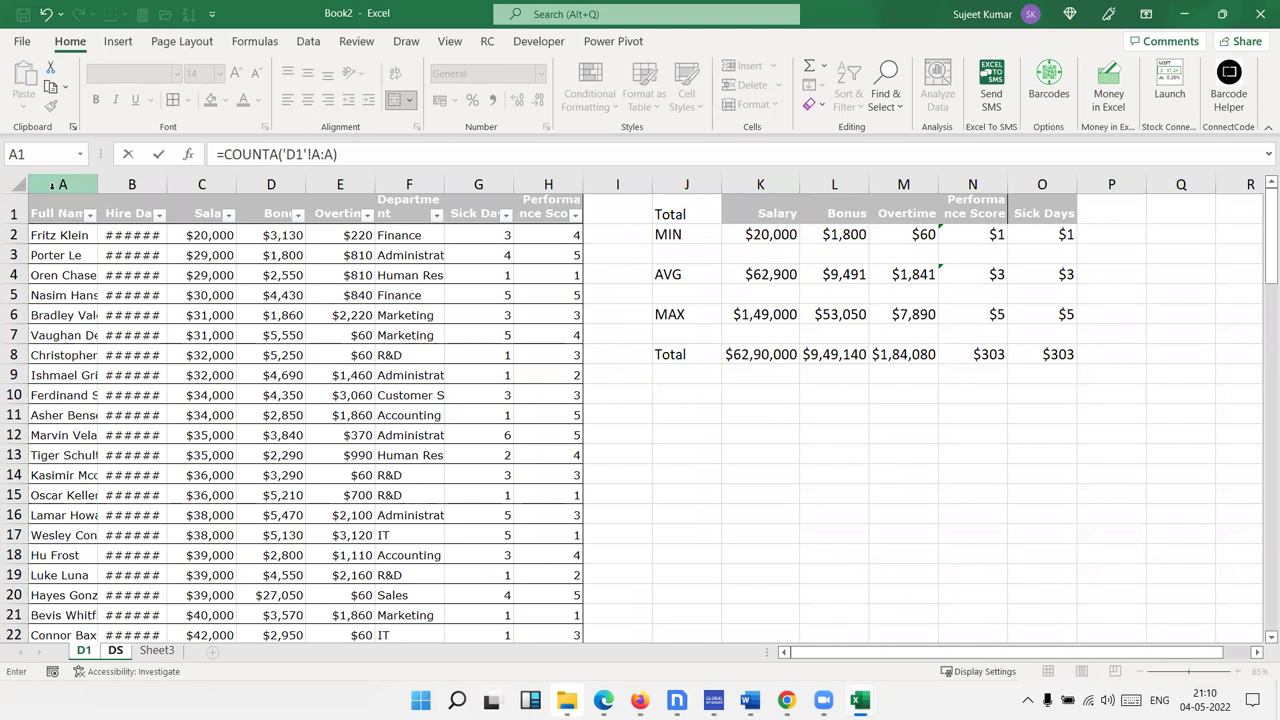
key(Return)
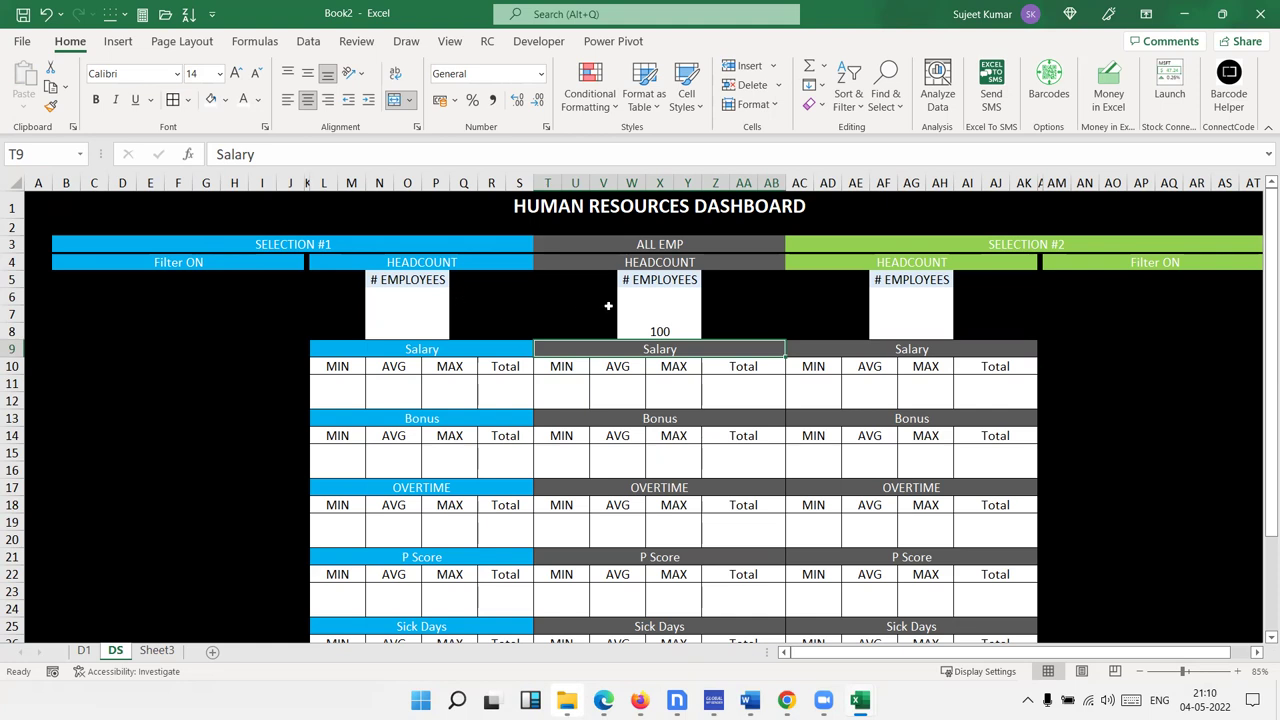
Middle-align the headcount 100 and enlarge its font to 24, then return to D1
click(646, 305)
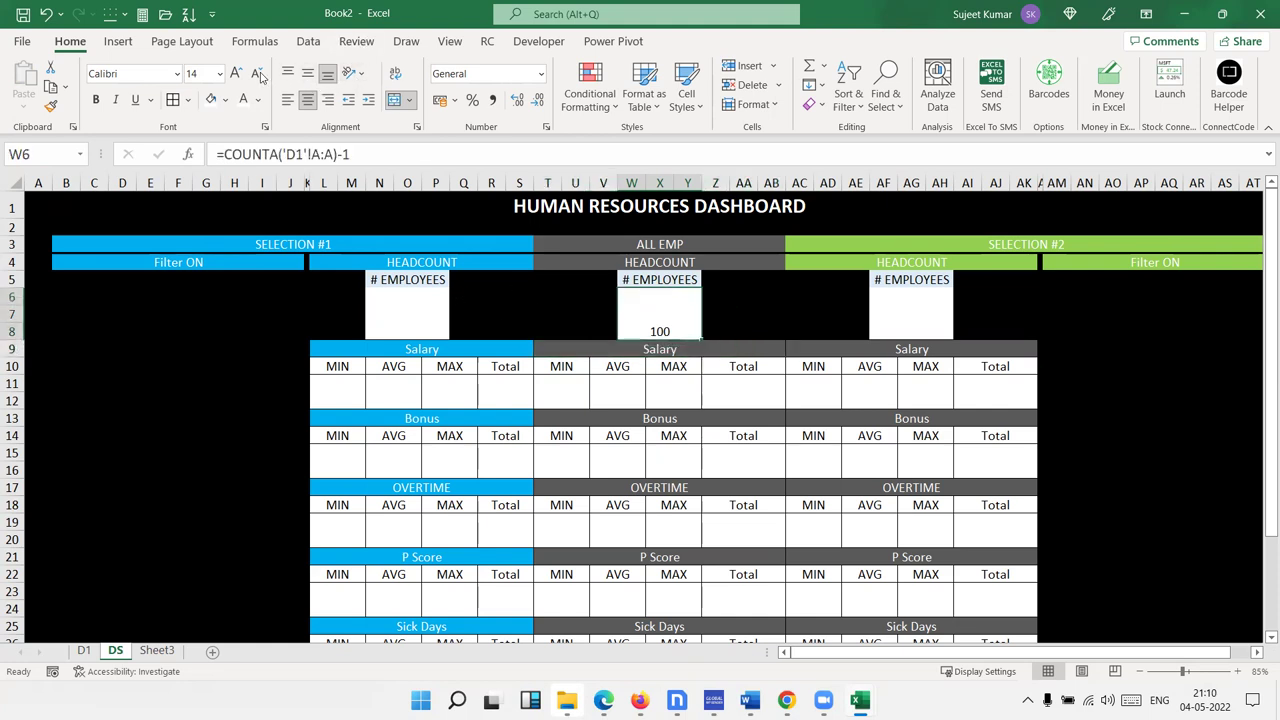
click(307, 74)
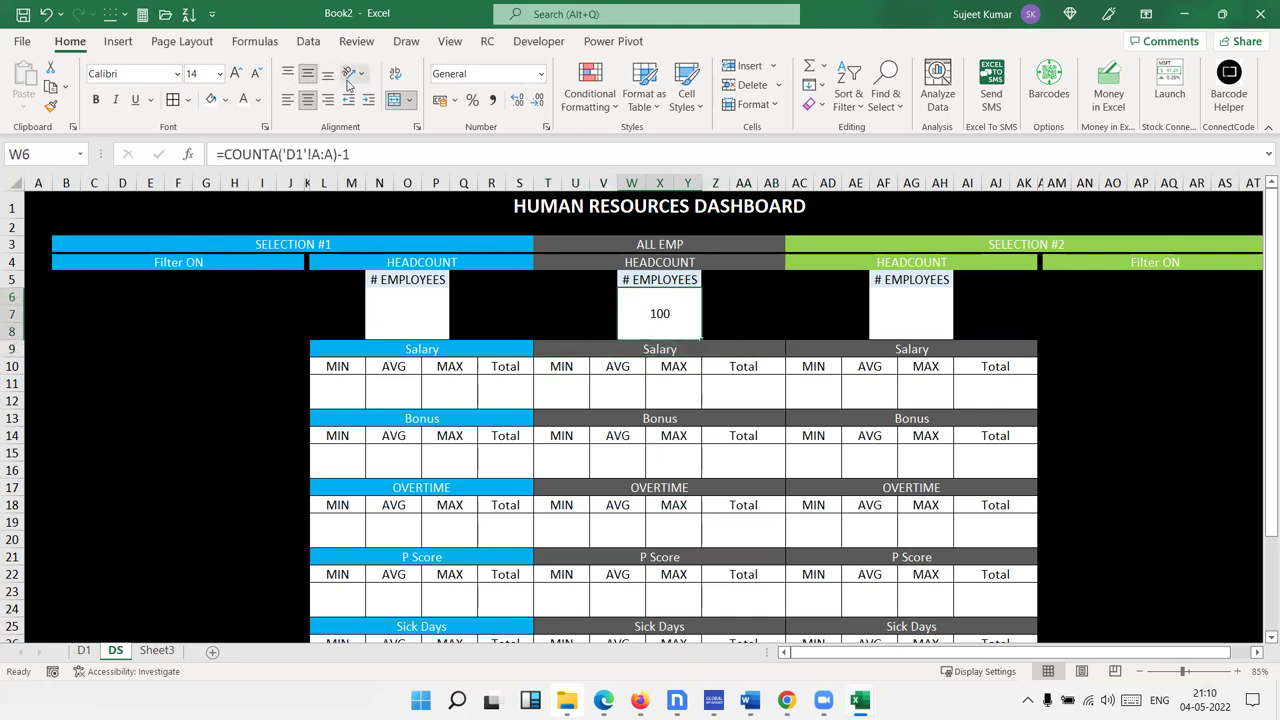
click(237, 73)
click(237, 73)
click(237, 73)
click(237, 73)
click(237, 73)
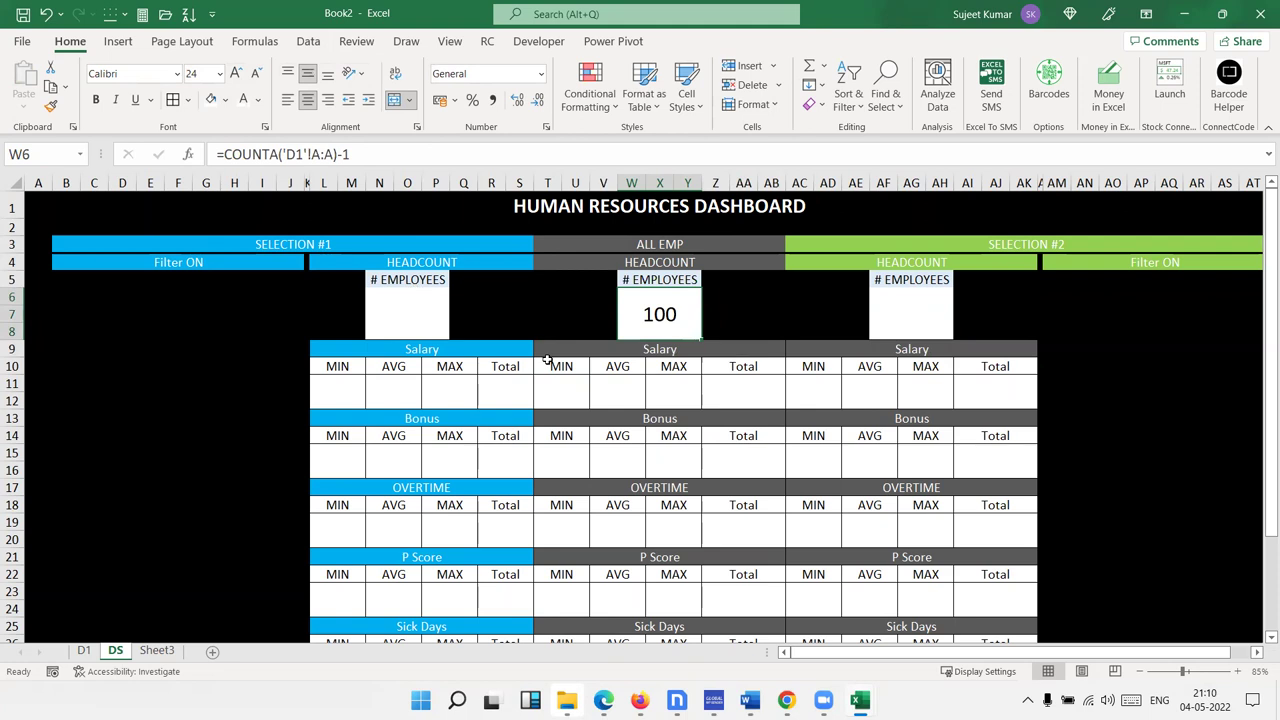
click(571, 392)
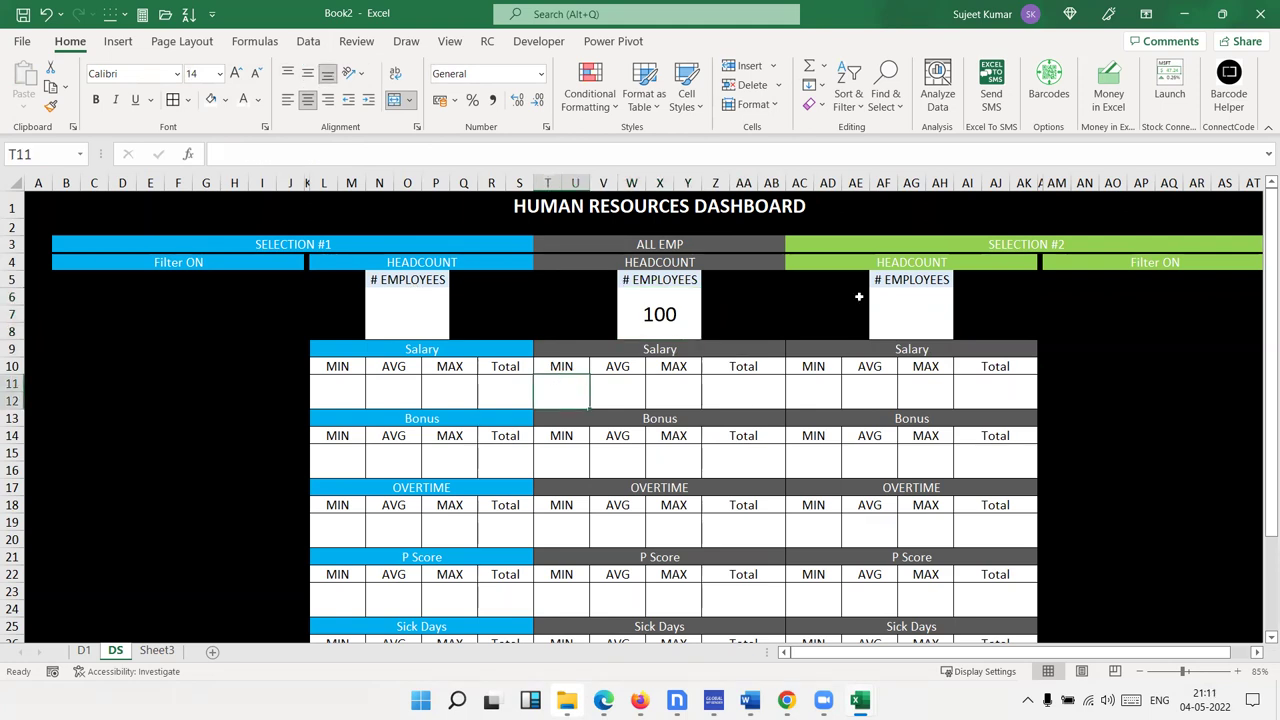
click(679, 311)
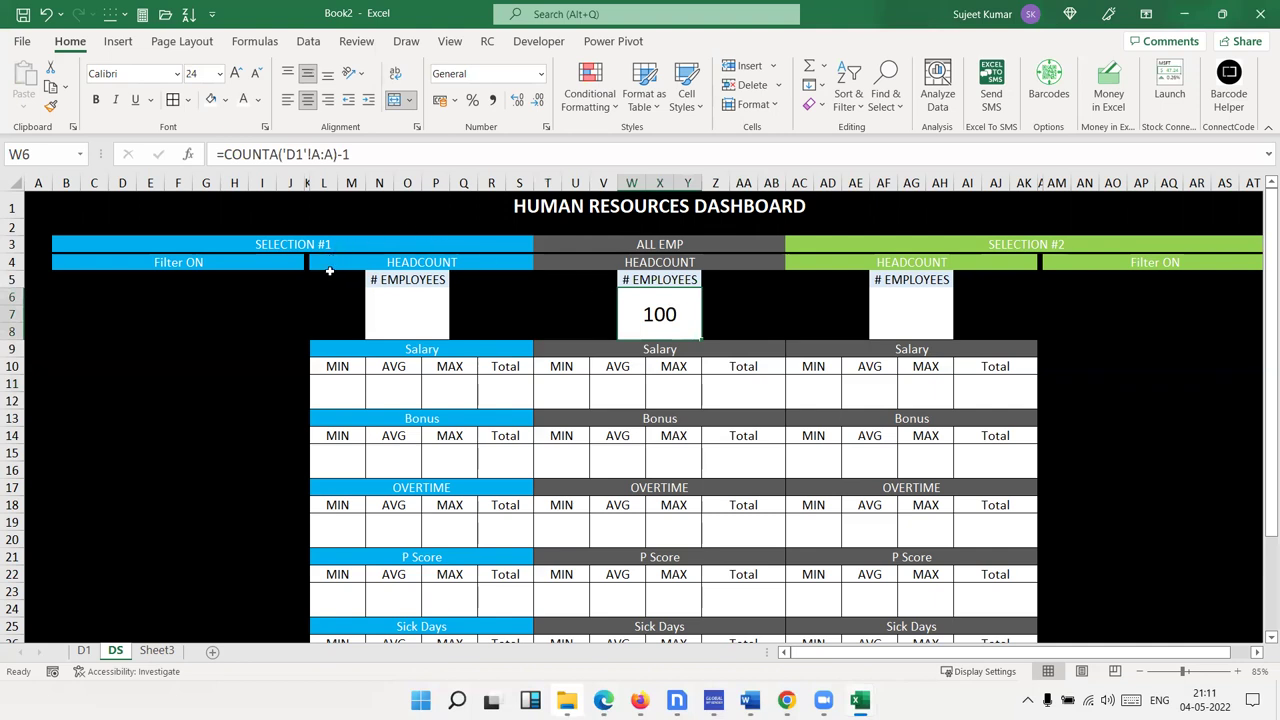
click(82, 652)
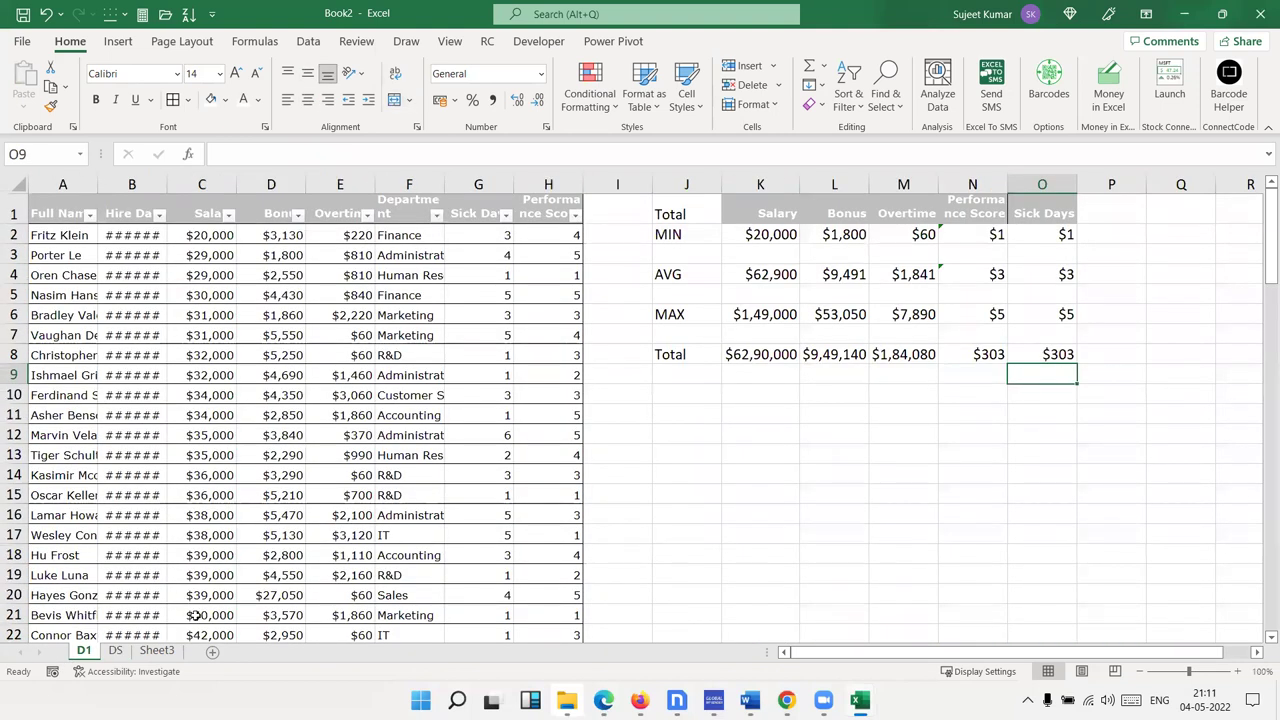
Link the ALL EMP Salary MIN and AVG cells to ='D1'!K2 and ='D1'!K4
click(115, 651)
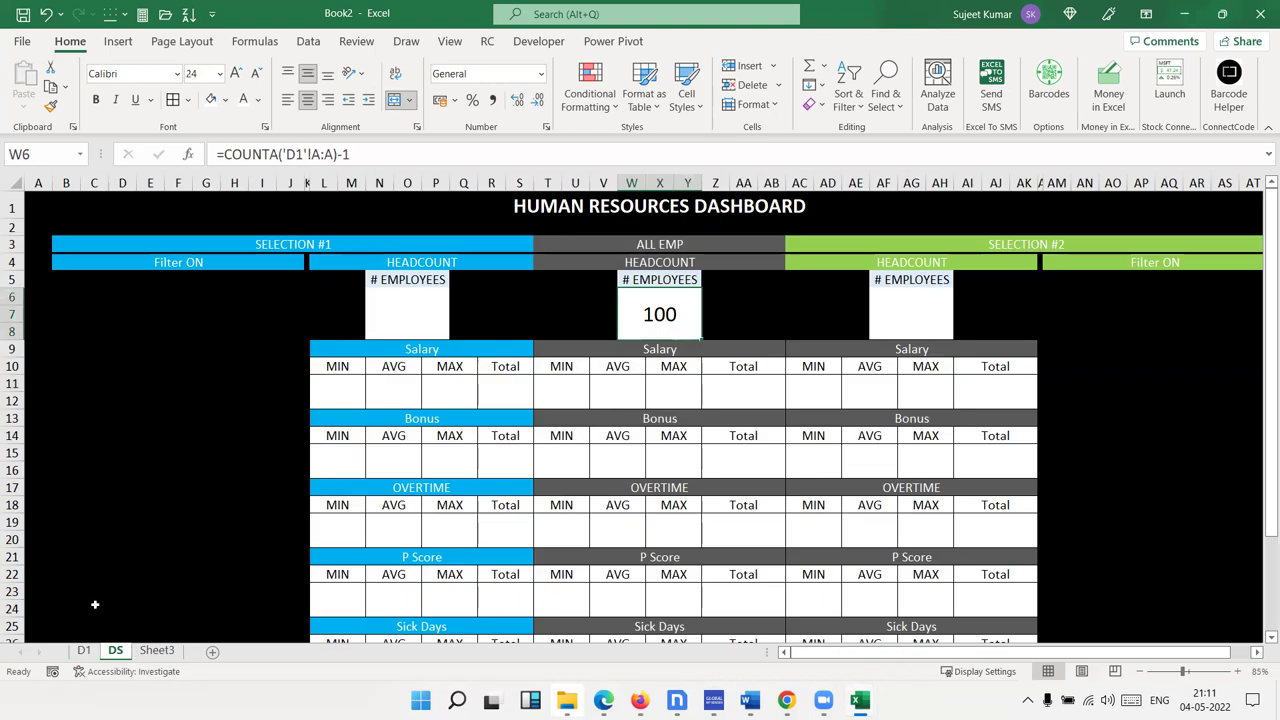
click(541, 405)
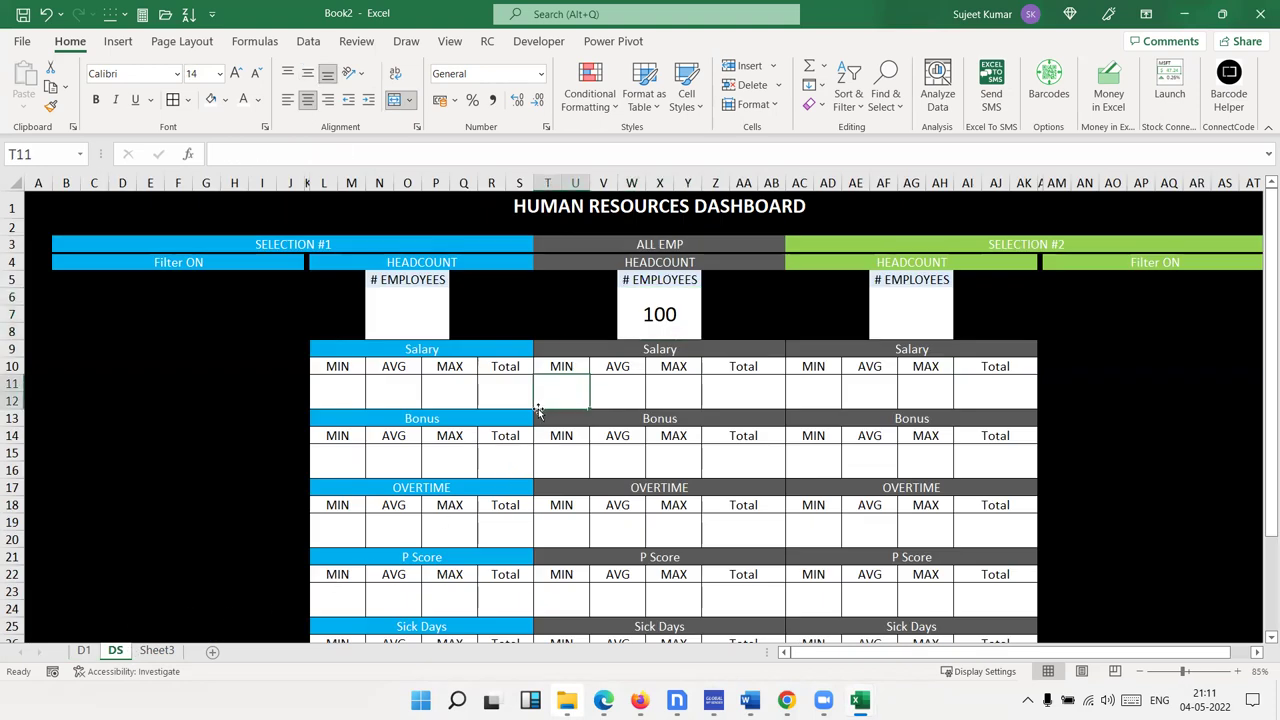
text(=)
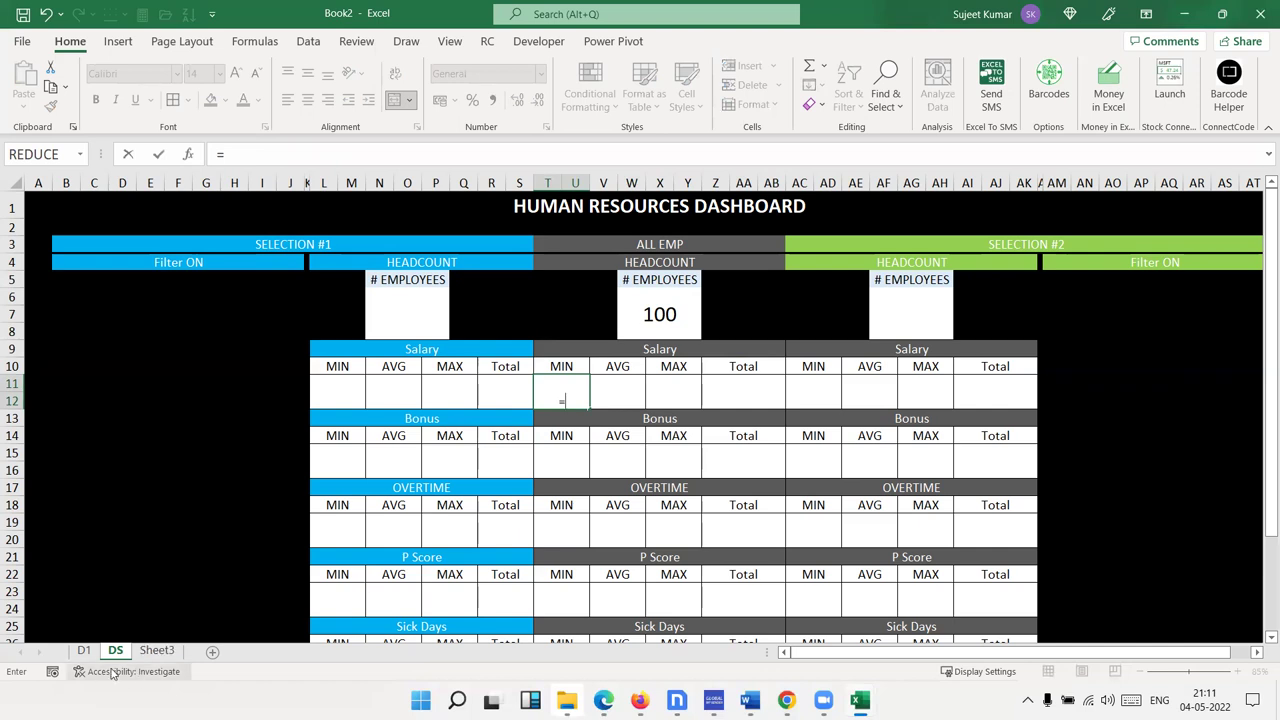
click(85, 651)
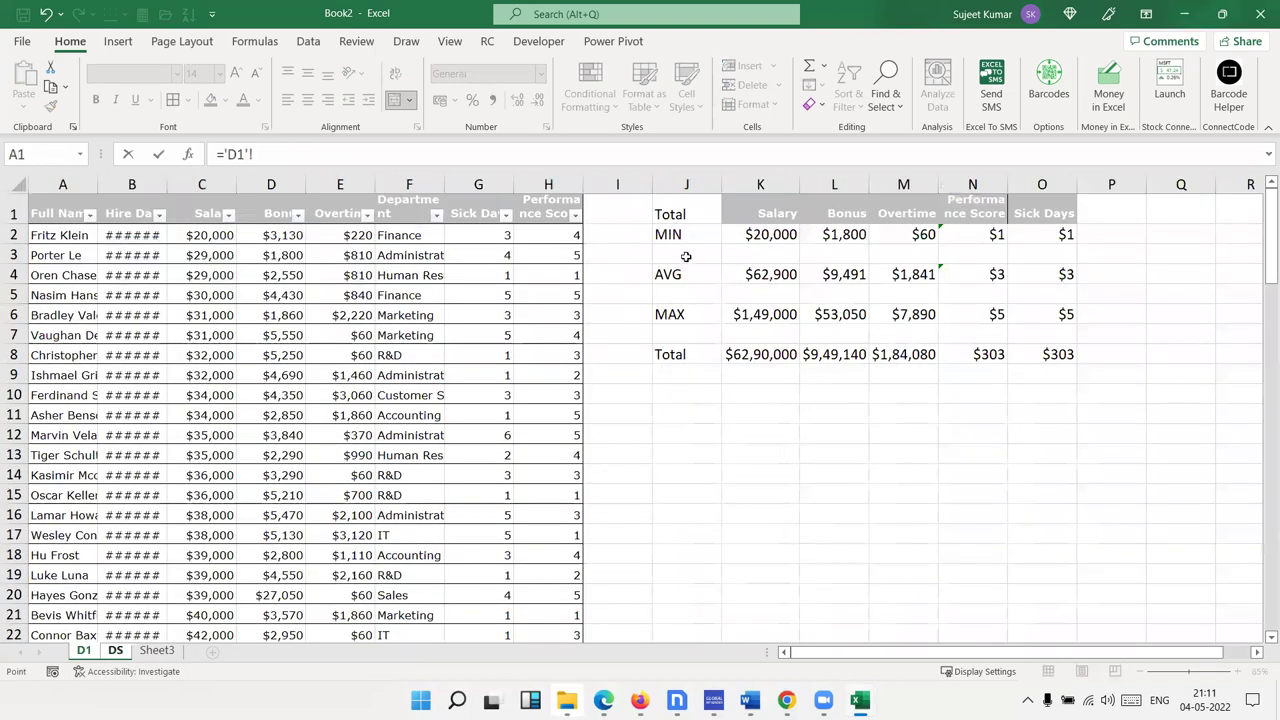
click(757, 234)
key(Return)
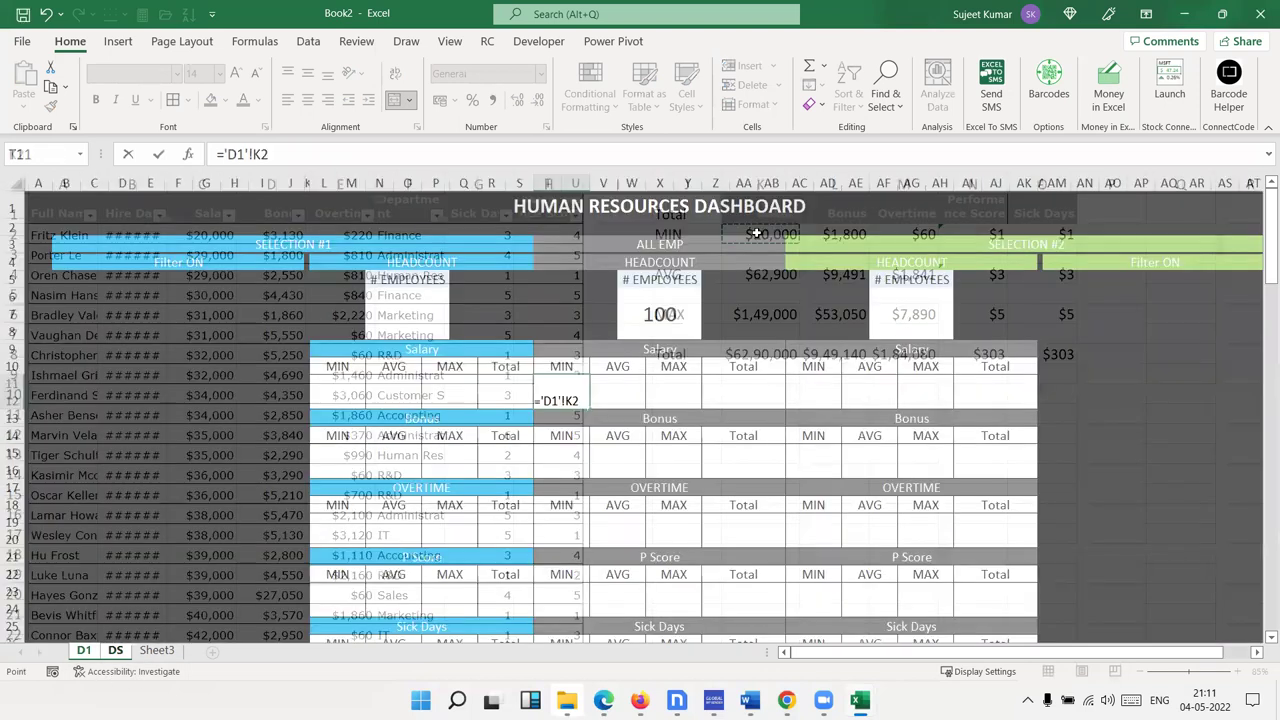
double_click(614, 398)
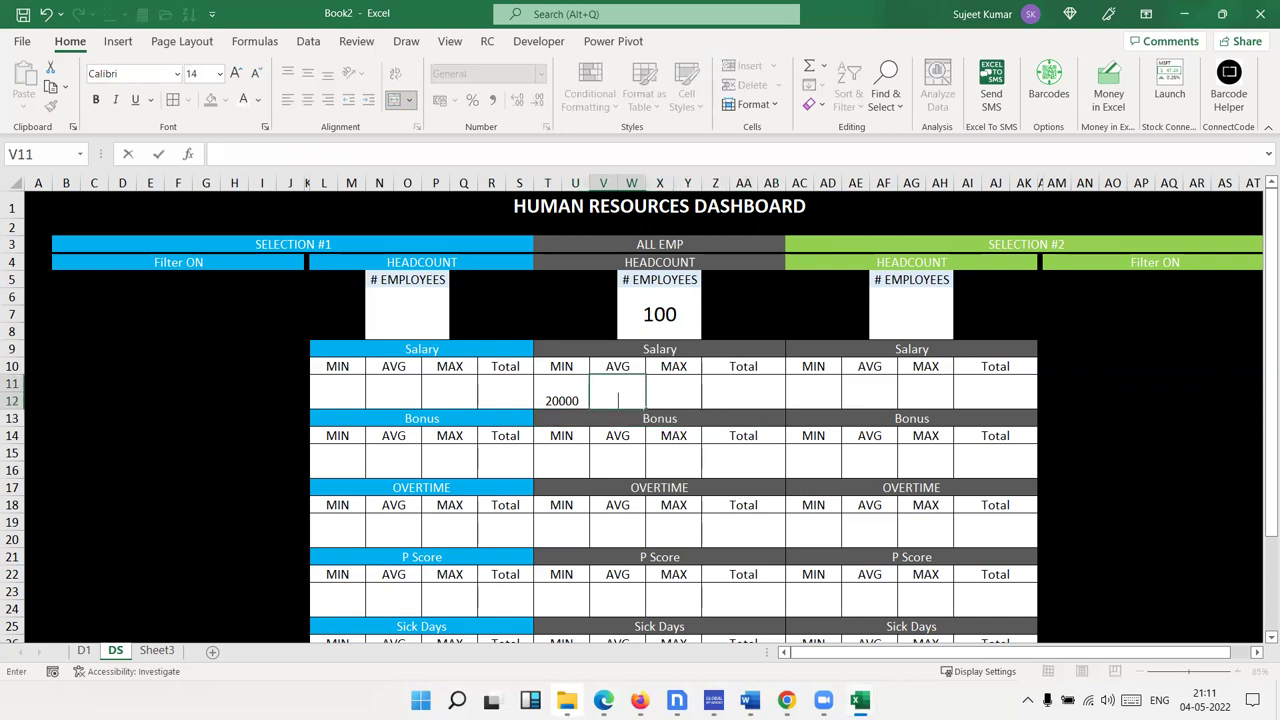
text(=)
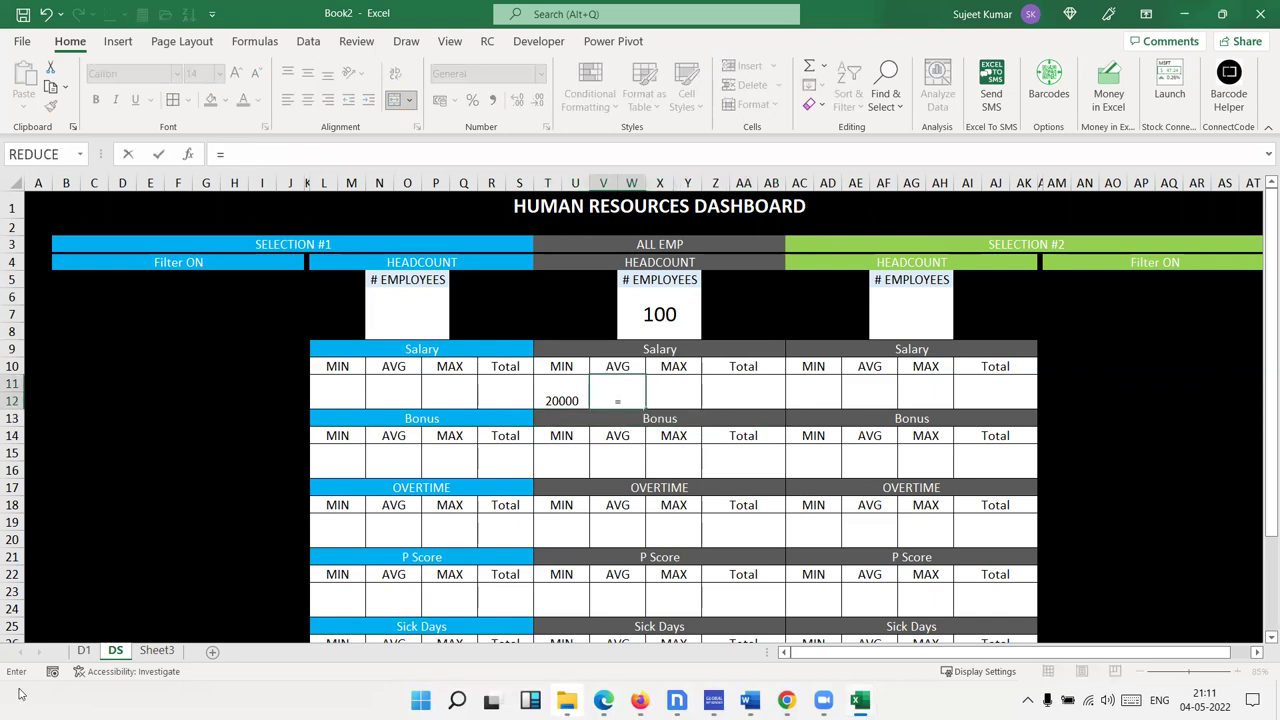
click(84, 651)
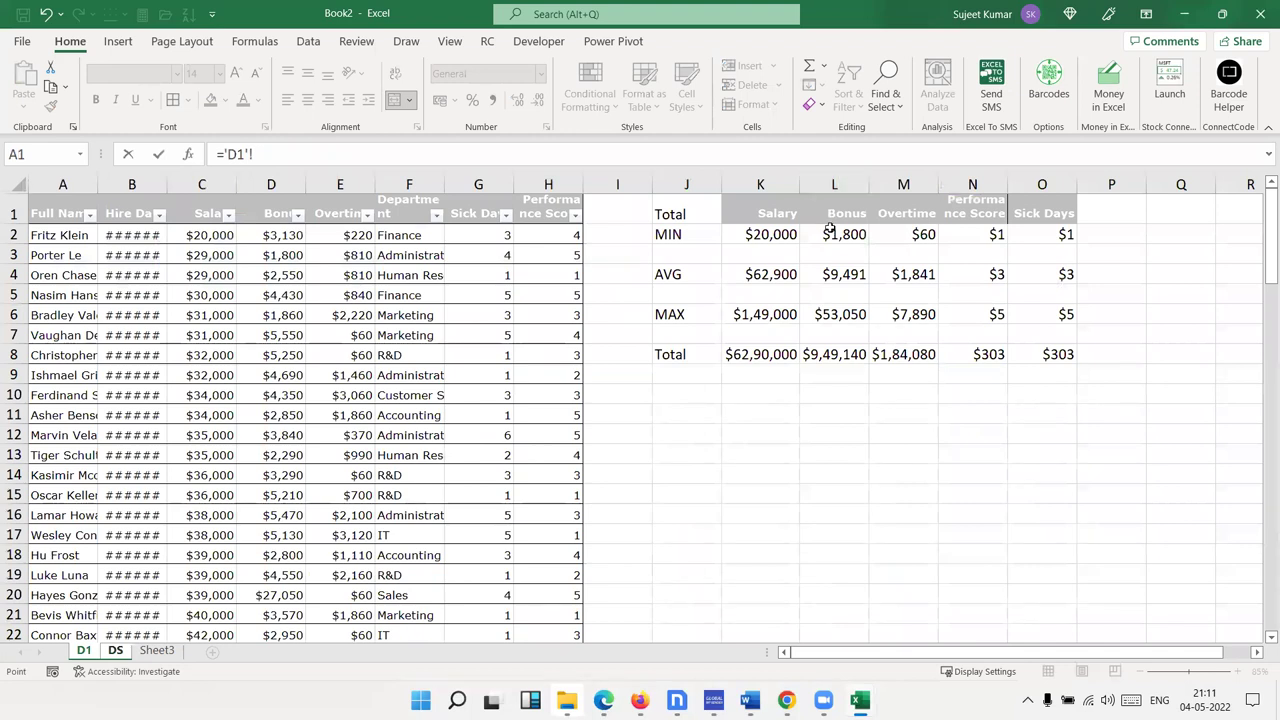
click(775, 274)
key(Return)
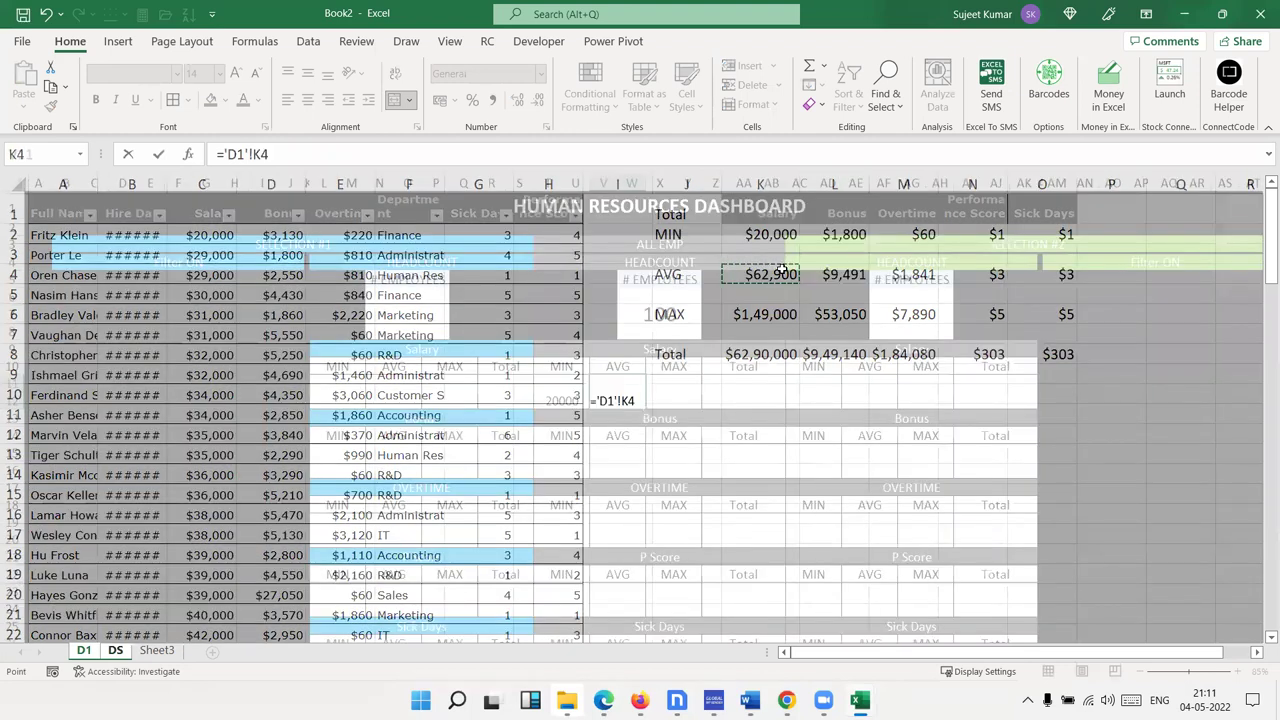
Link the Salary MAX and Total cells to ='D1'!K6 and ='D1'!K8
click(675, 378)
text(=)
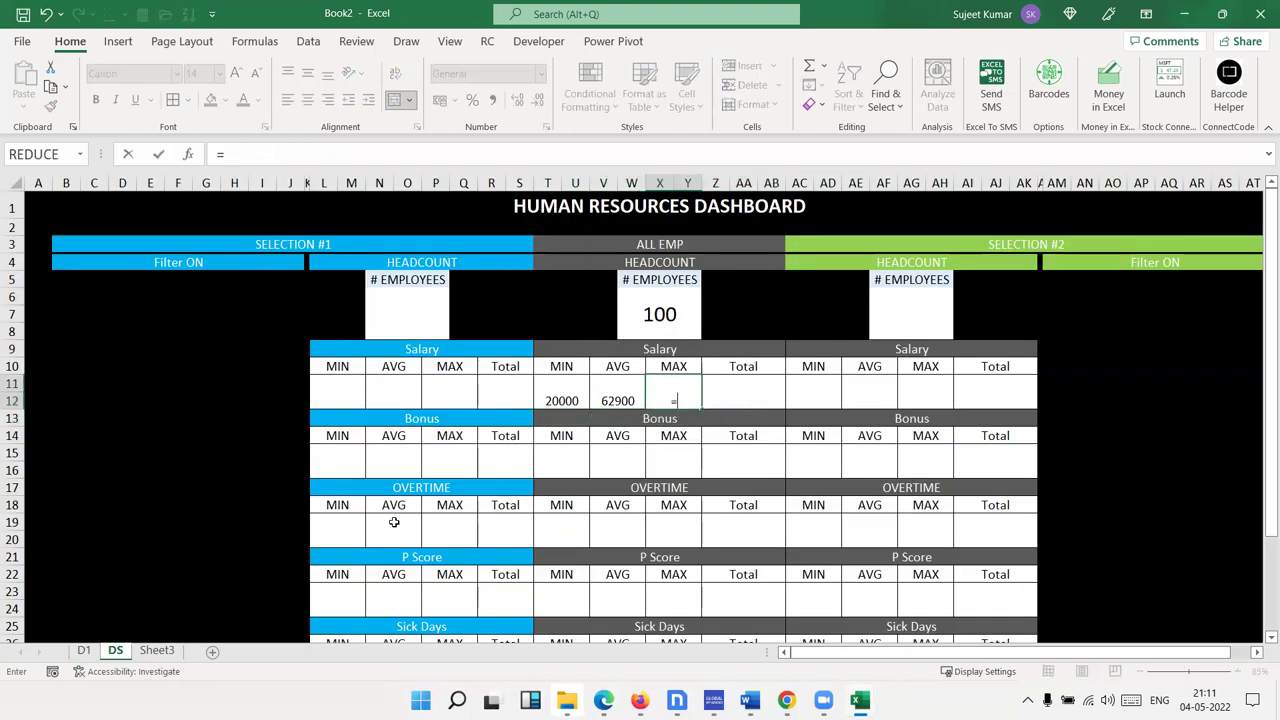
click(84, 651)
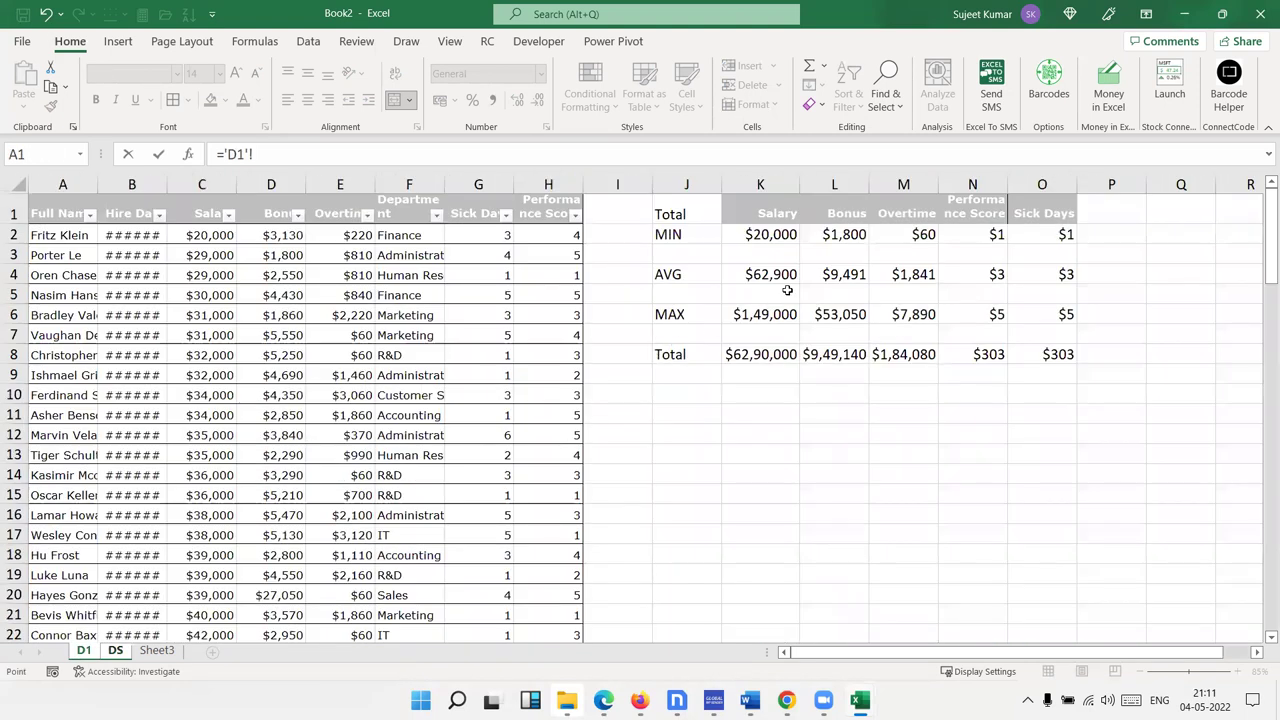
click(762, 314)
key(Return)
click(754, 386)
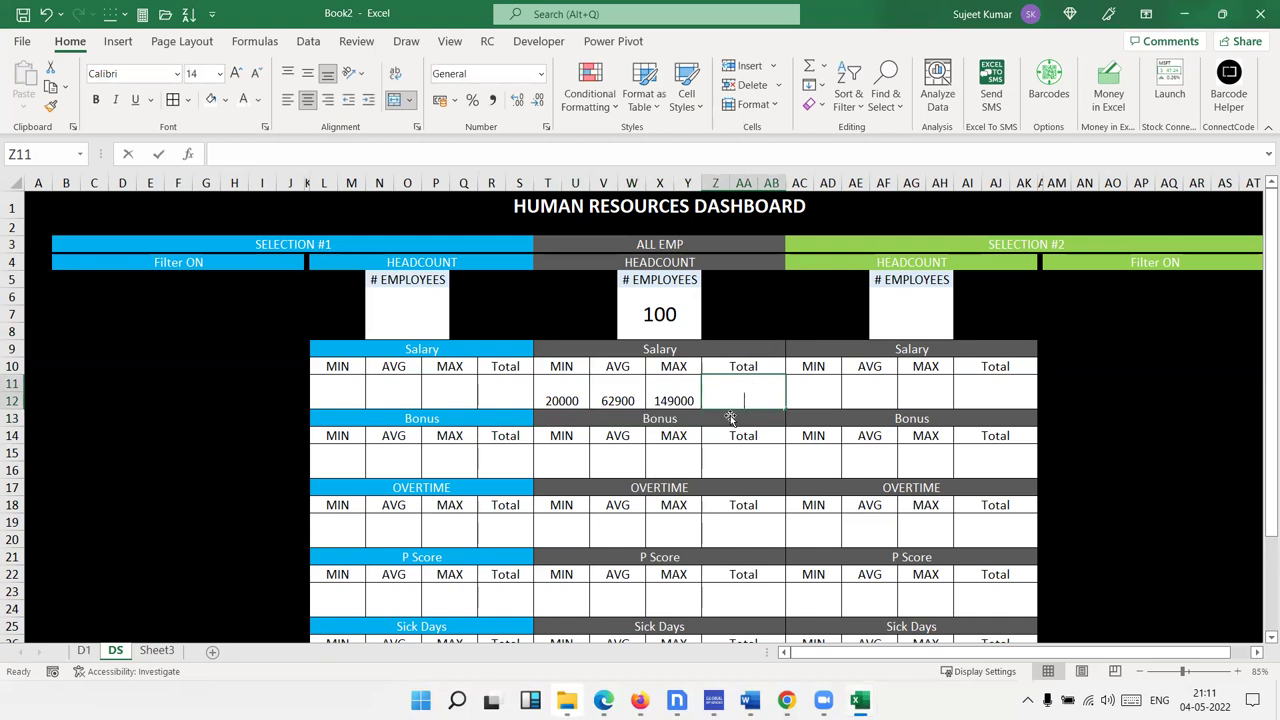
text(=)
click(84, 651)
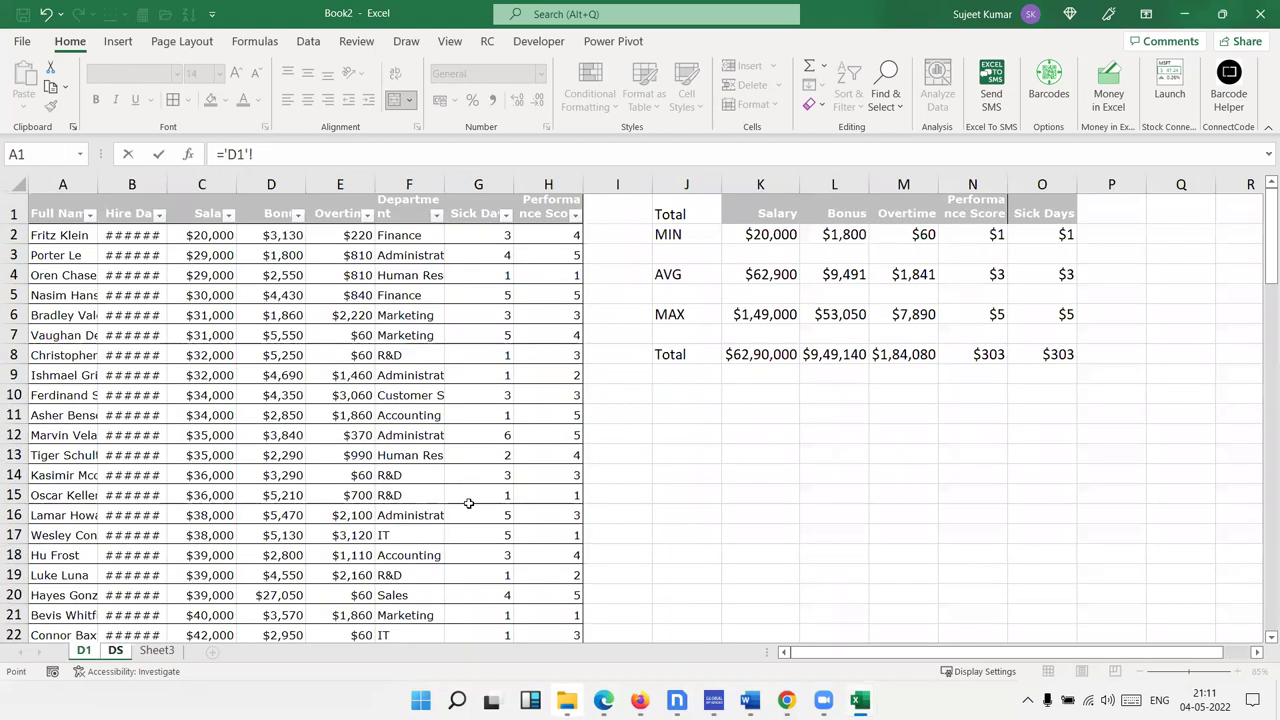
click(746, 354)
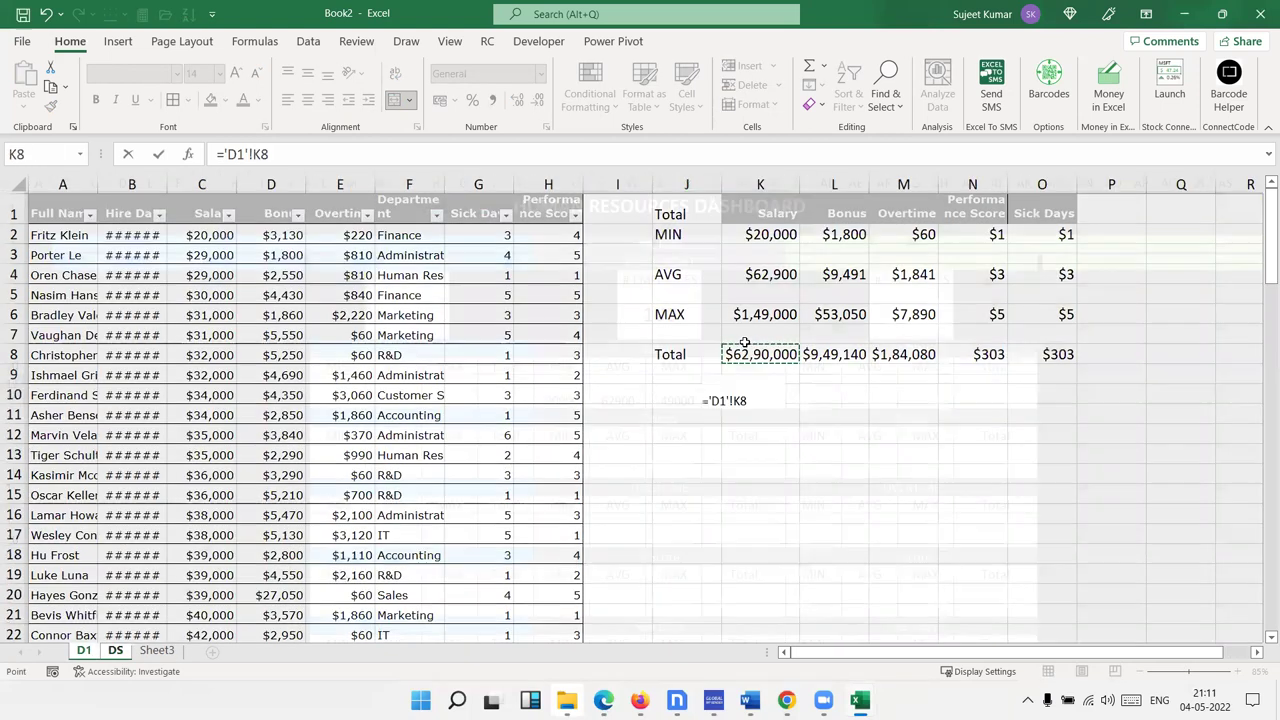
key(Return)
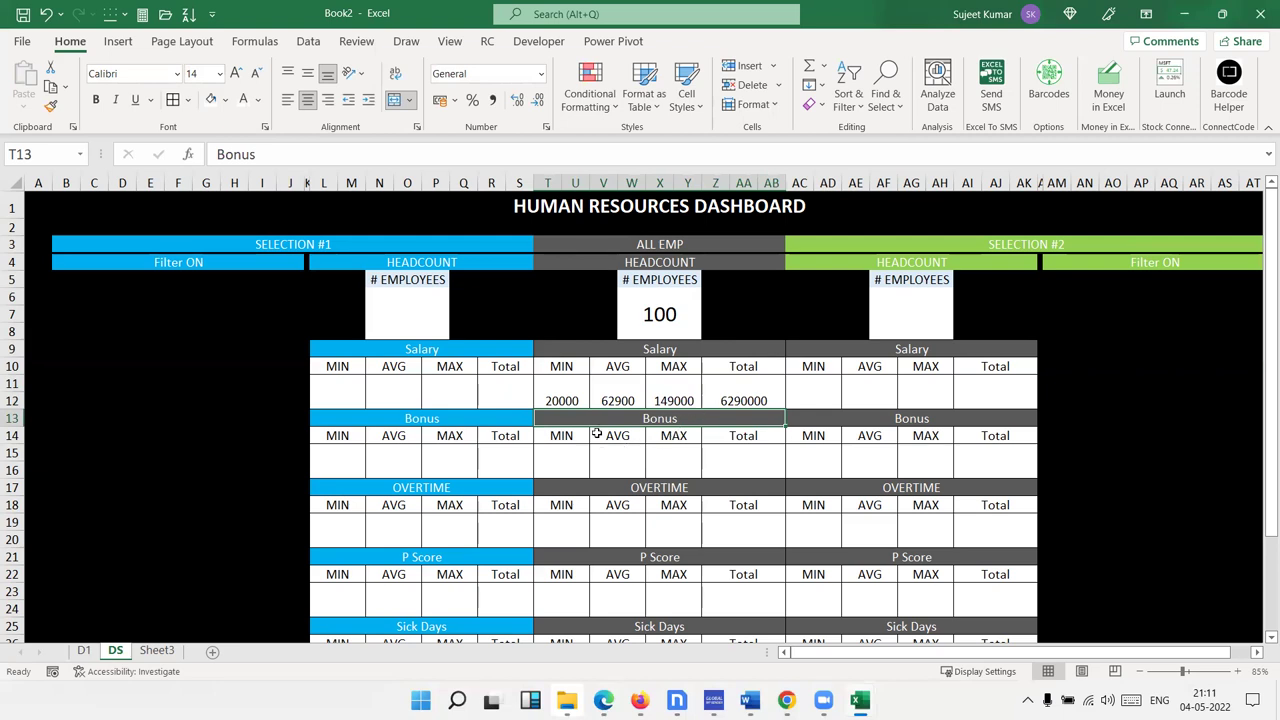
Link the ALL EMP Bonus MIN and AVG cells to D1 cells L2 and L4 (1800, 9491.4)
click(550, 448)
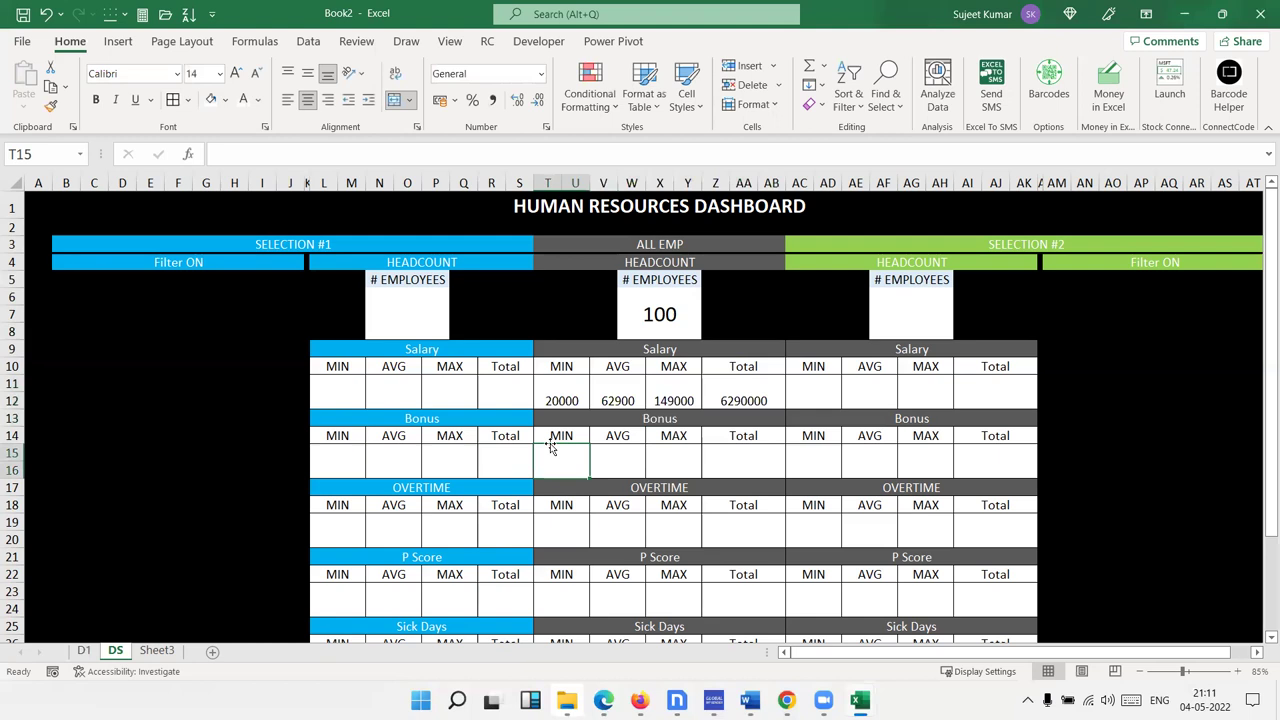
text(=)
click(84, 650)
click(850, 233)
key(Return)
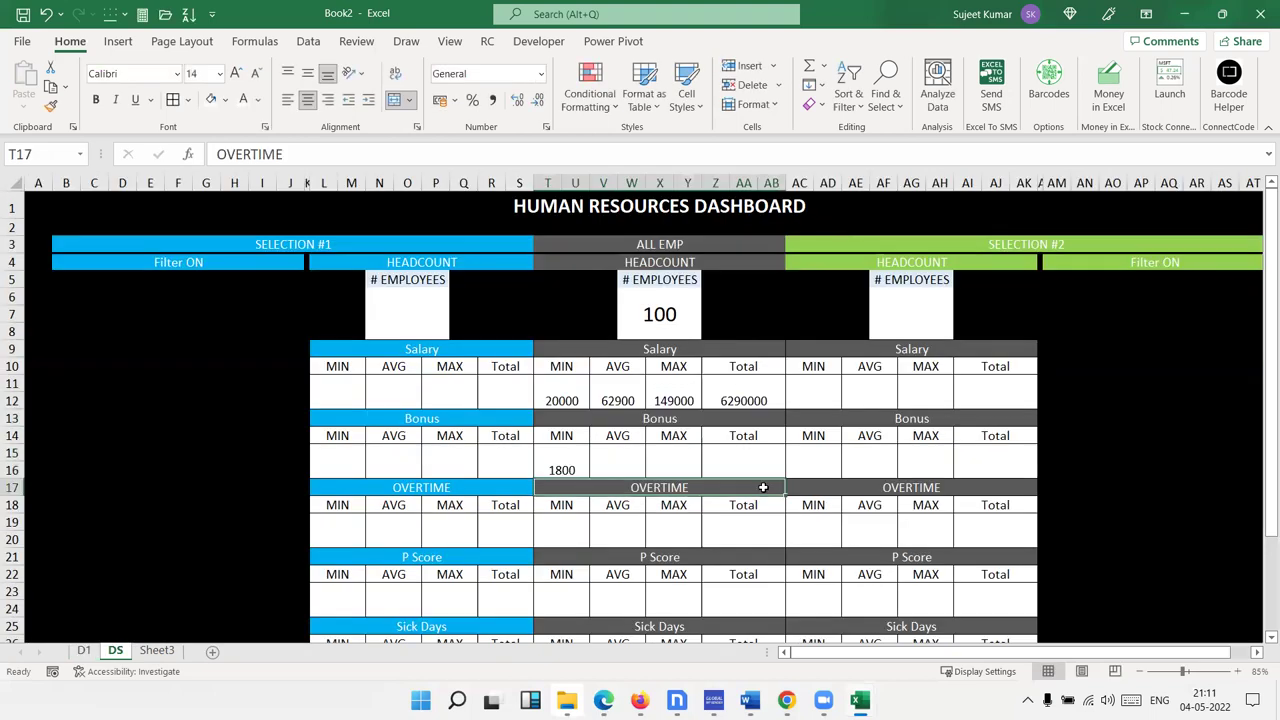
click(632, 461)
text(=)
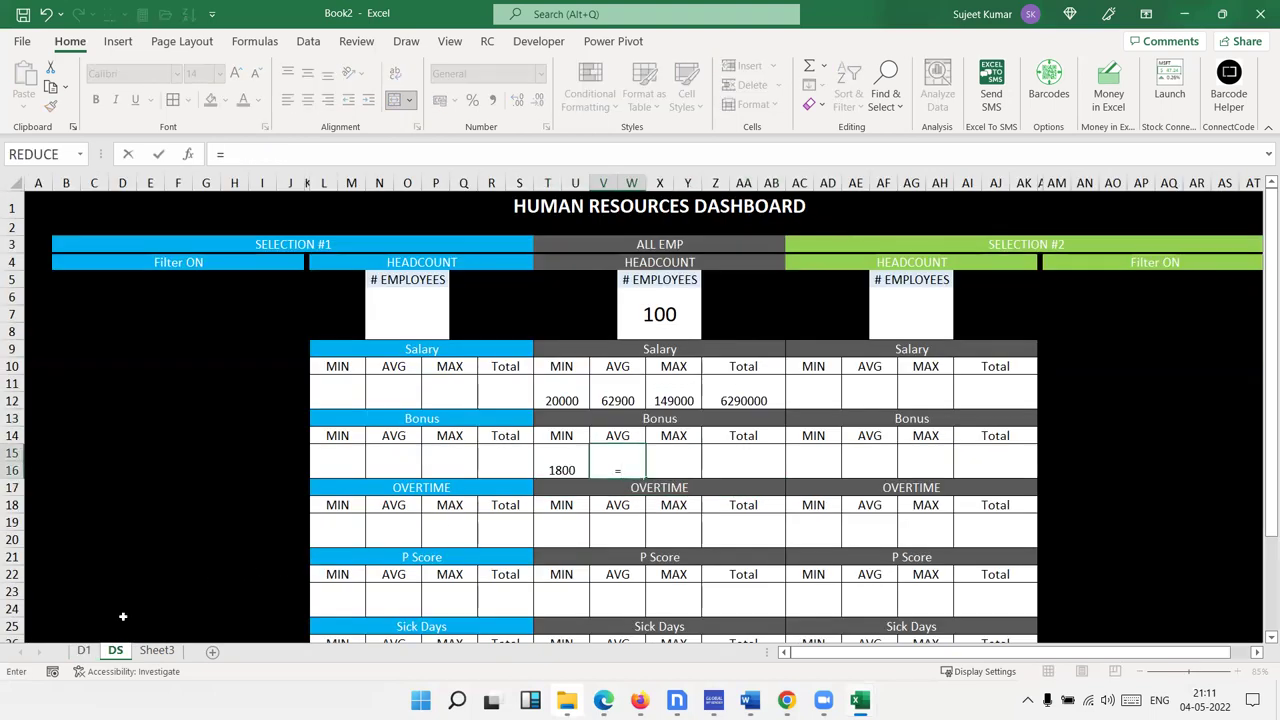
click(84, 650)
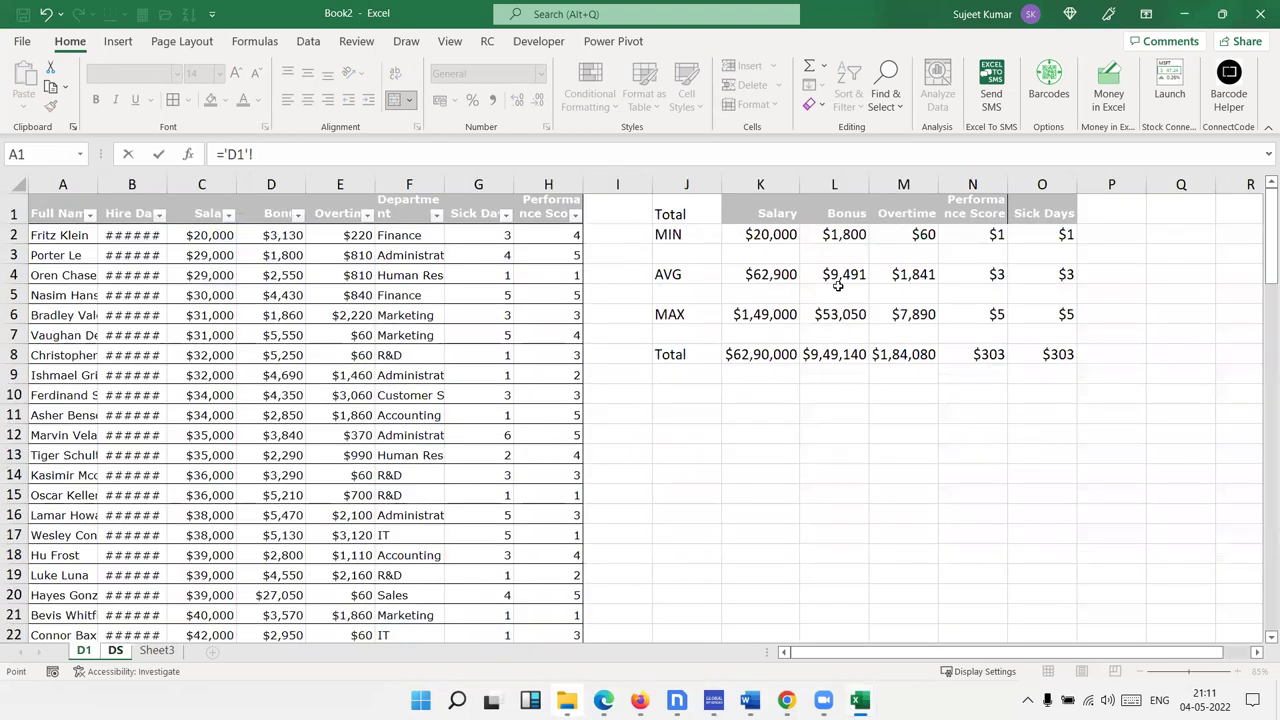
click(840, 274)
key(Return)
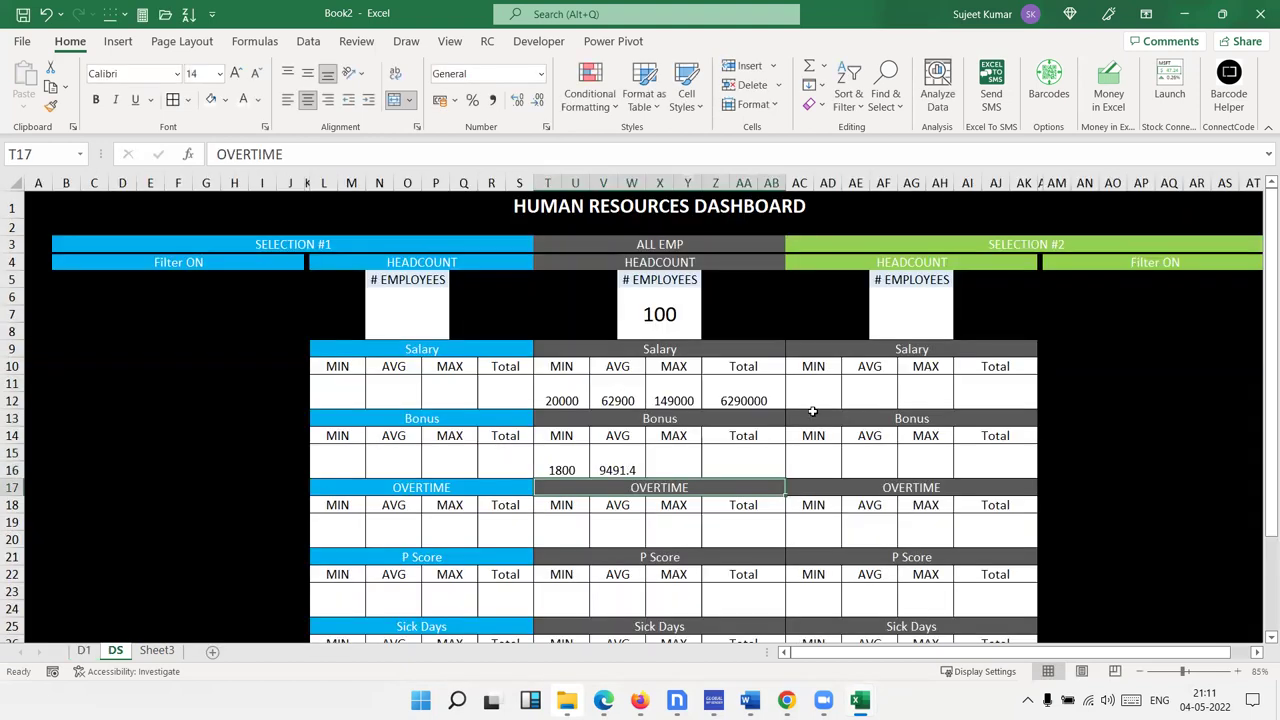
Link the Bonus MAX and Total cells to D1 cells L6 and L8 (53050, 949140)
click(620, 525)
click(676, 456)
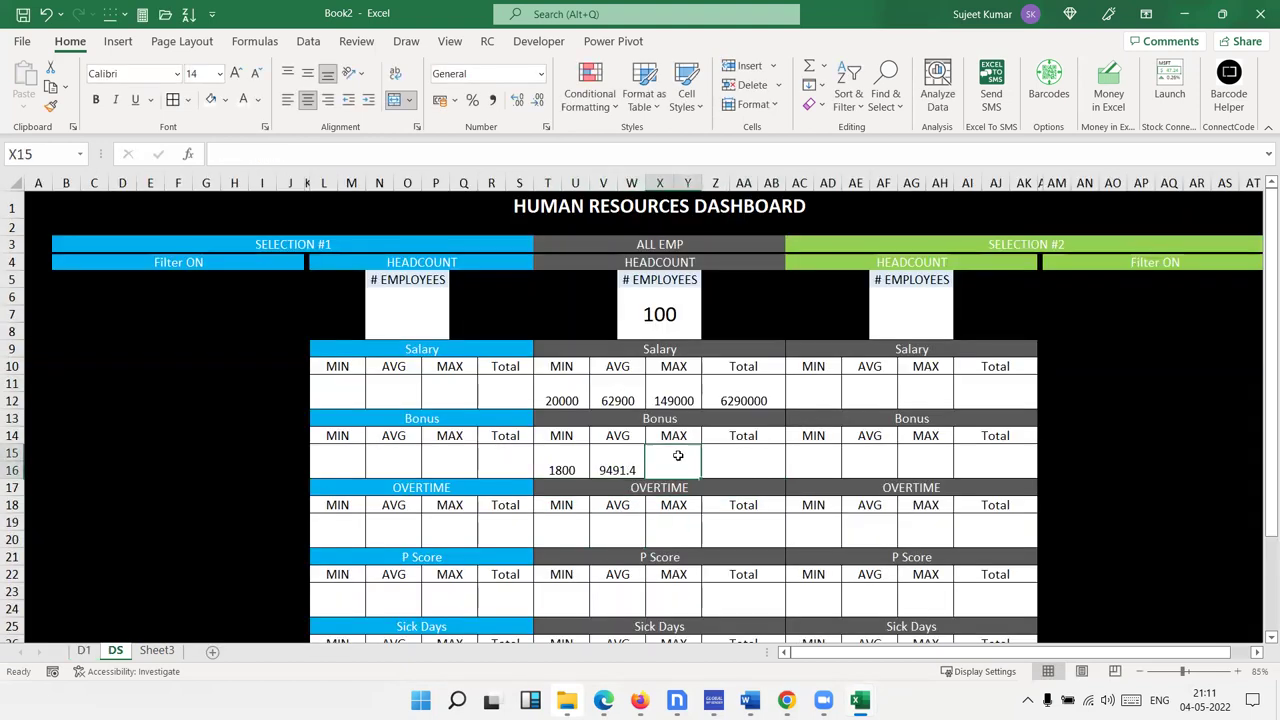
text(=)
click(85, 651)
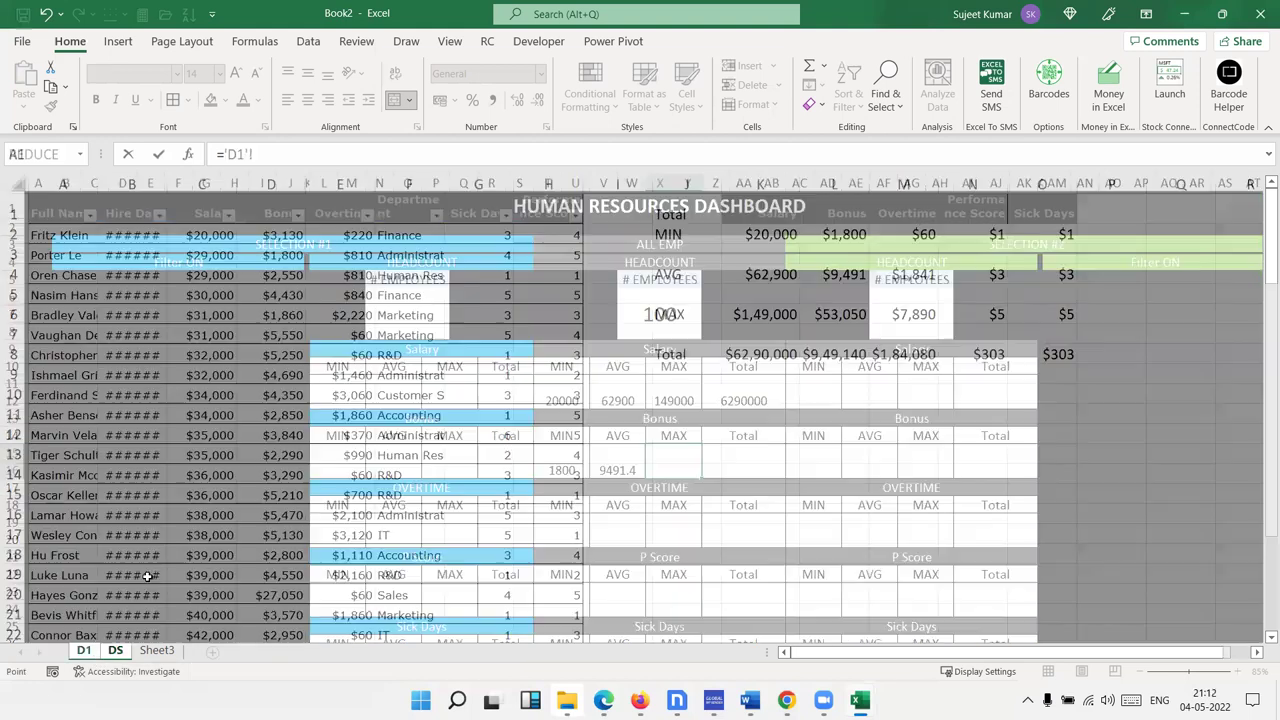
click(838, 312)
key(Return)
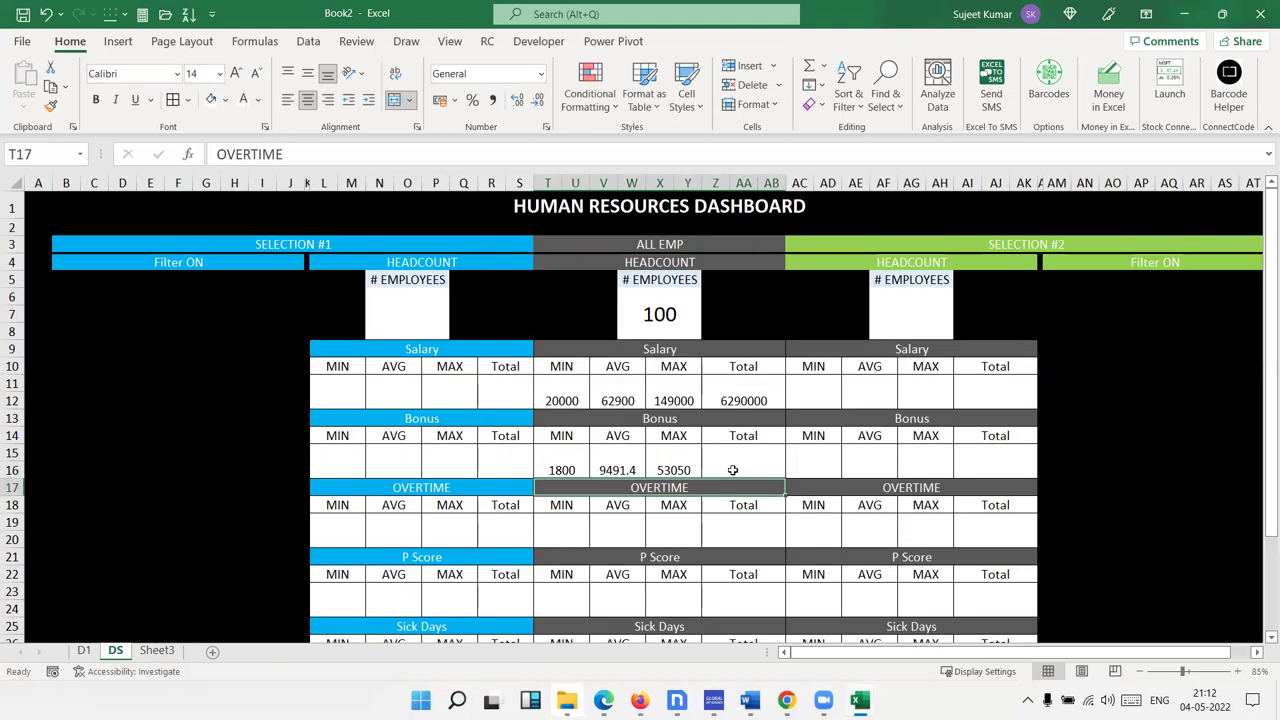
click(730, 452)
text(=)
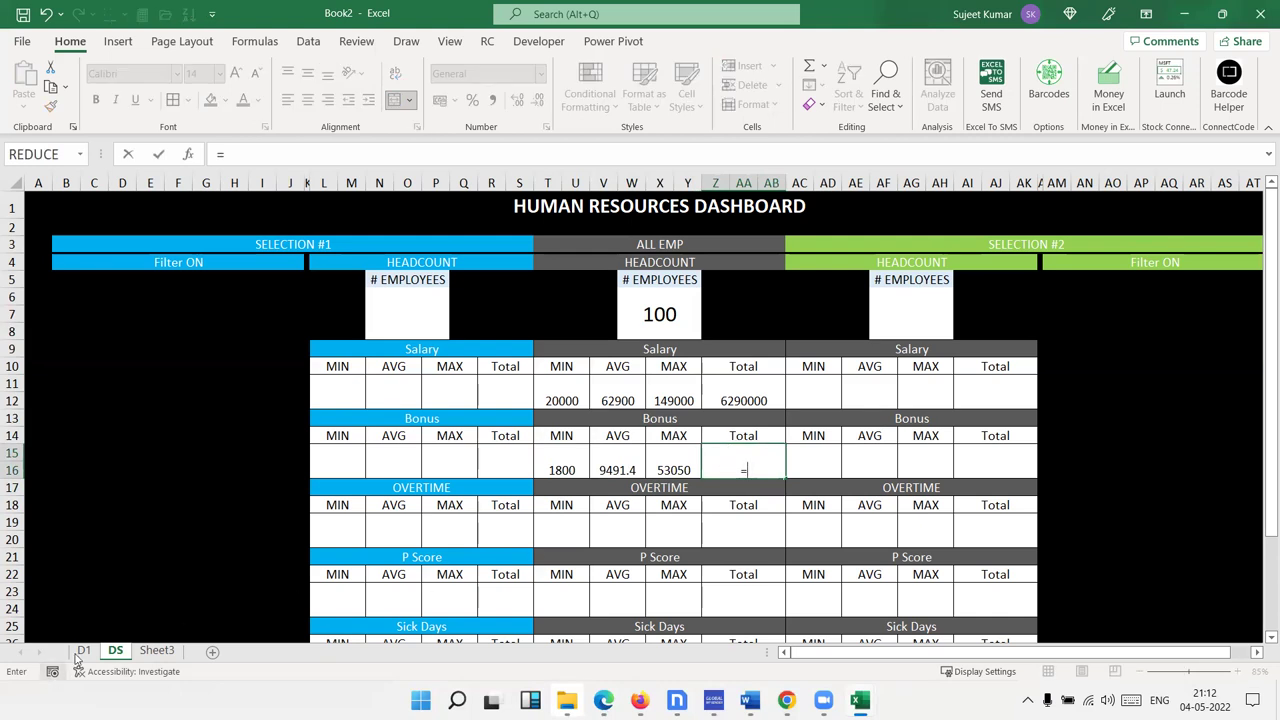
click(83, 651)
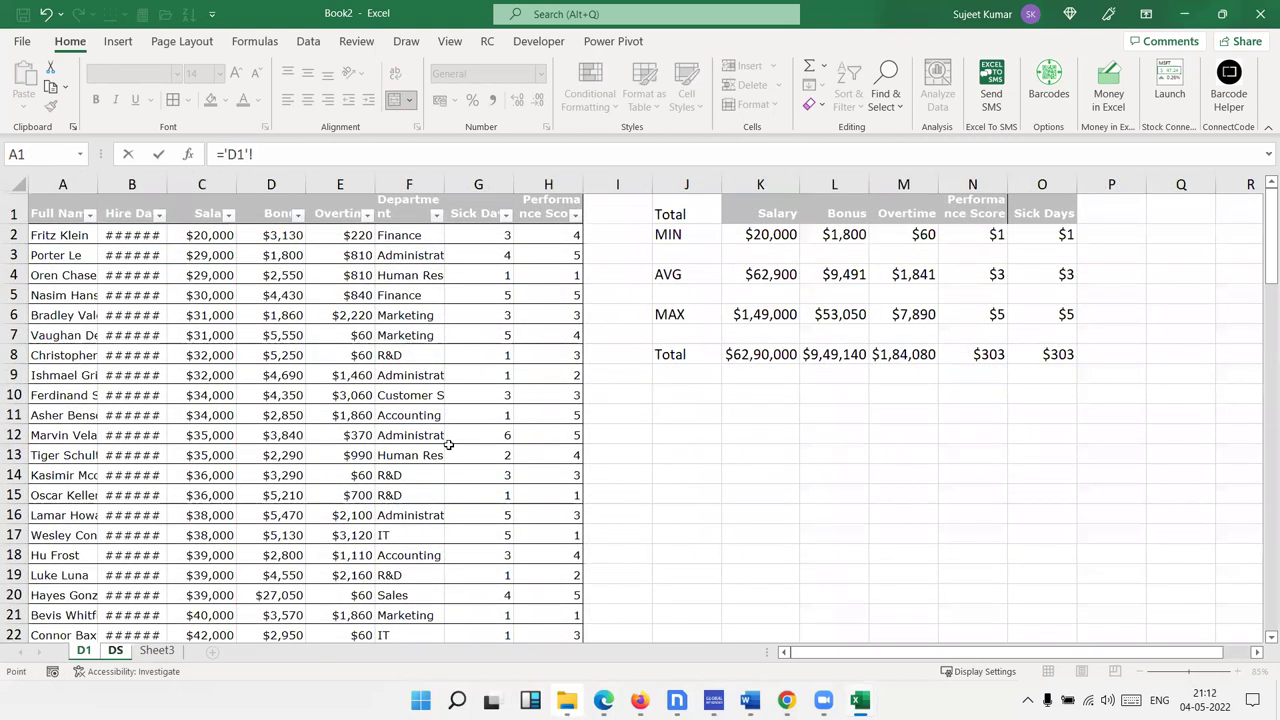
click(829, 353)
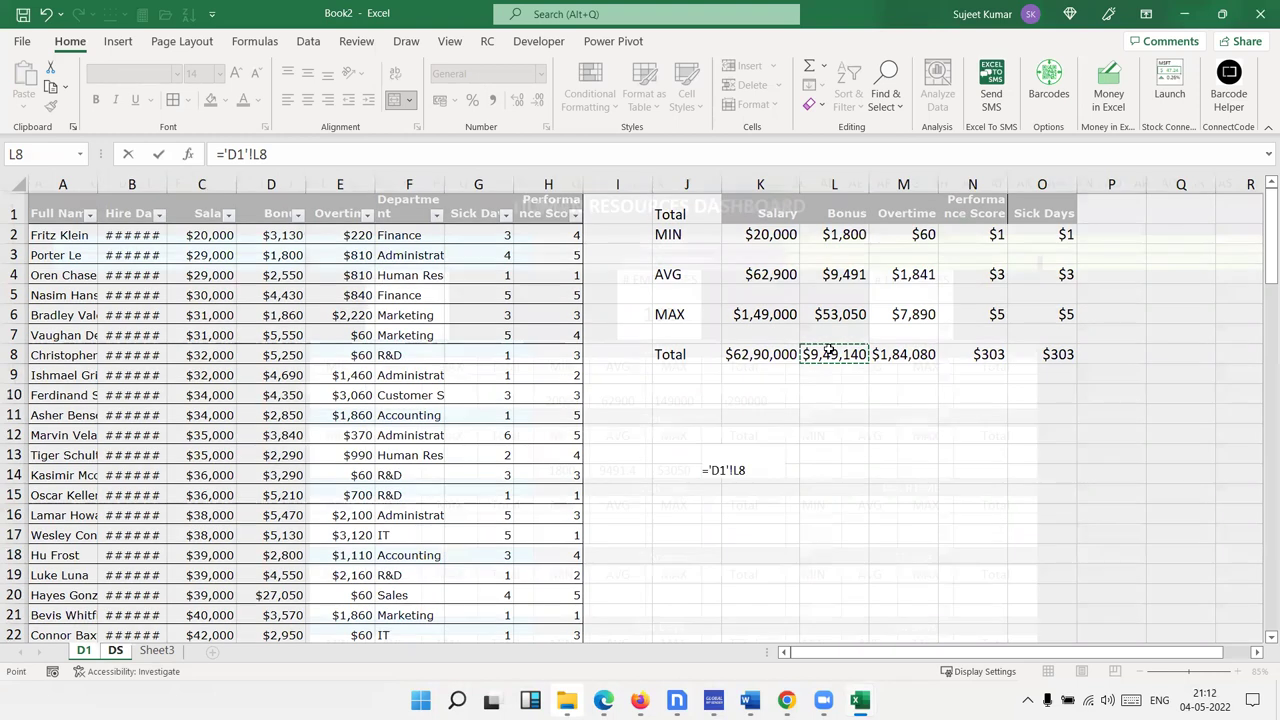
key(Return)
Cancel the stray formula in the Selection #2 Bonus MIN cell and select the OVERTIME MIN cell
click(832, 453)
text(=)
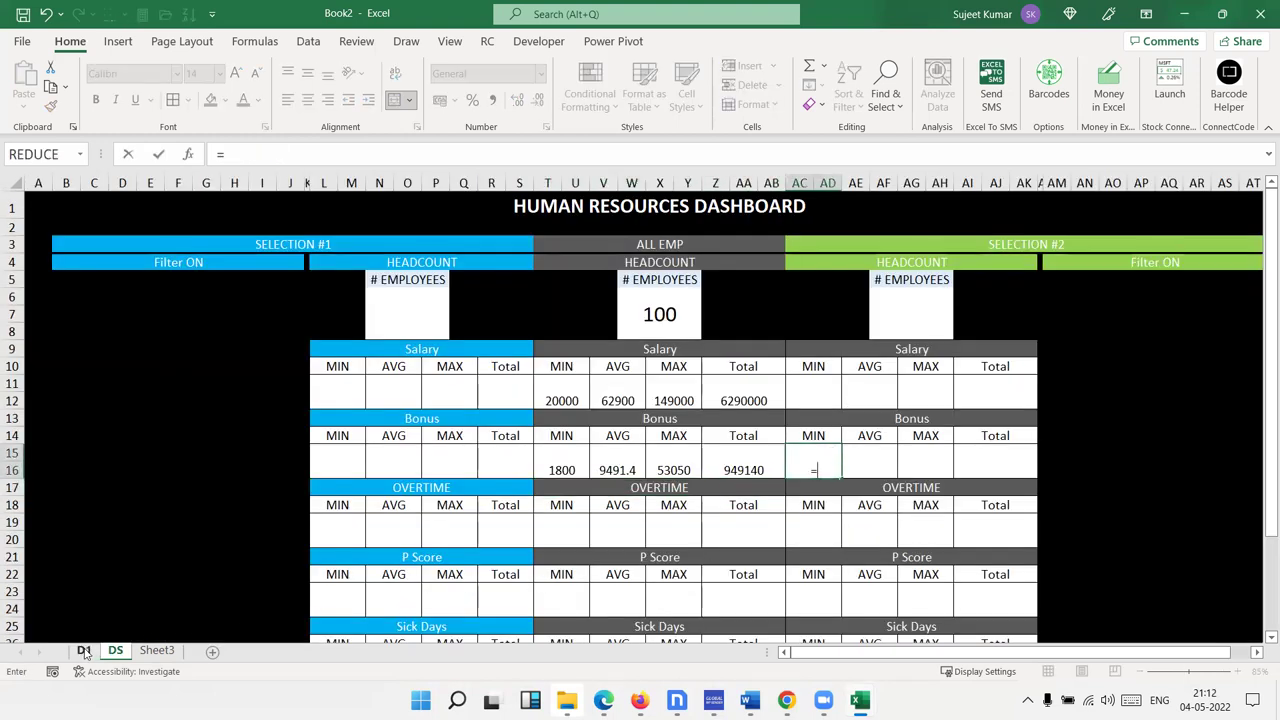
key(Escape)
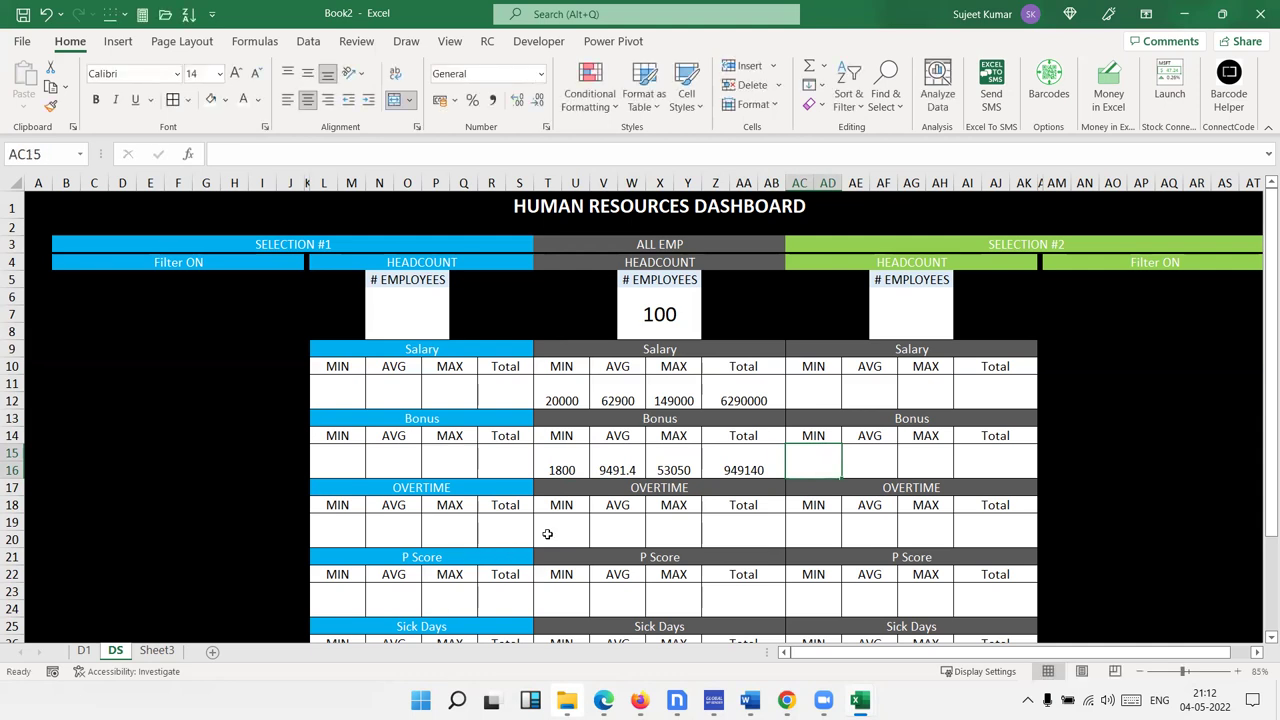
click(548, 534)
Link OVERTIME MIN and AVG to ='D1'!M2 and ='D1'!M4 (60 and 1840.8)
text(=)
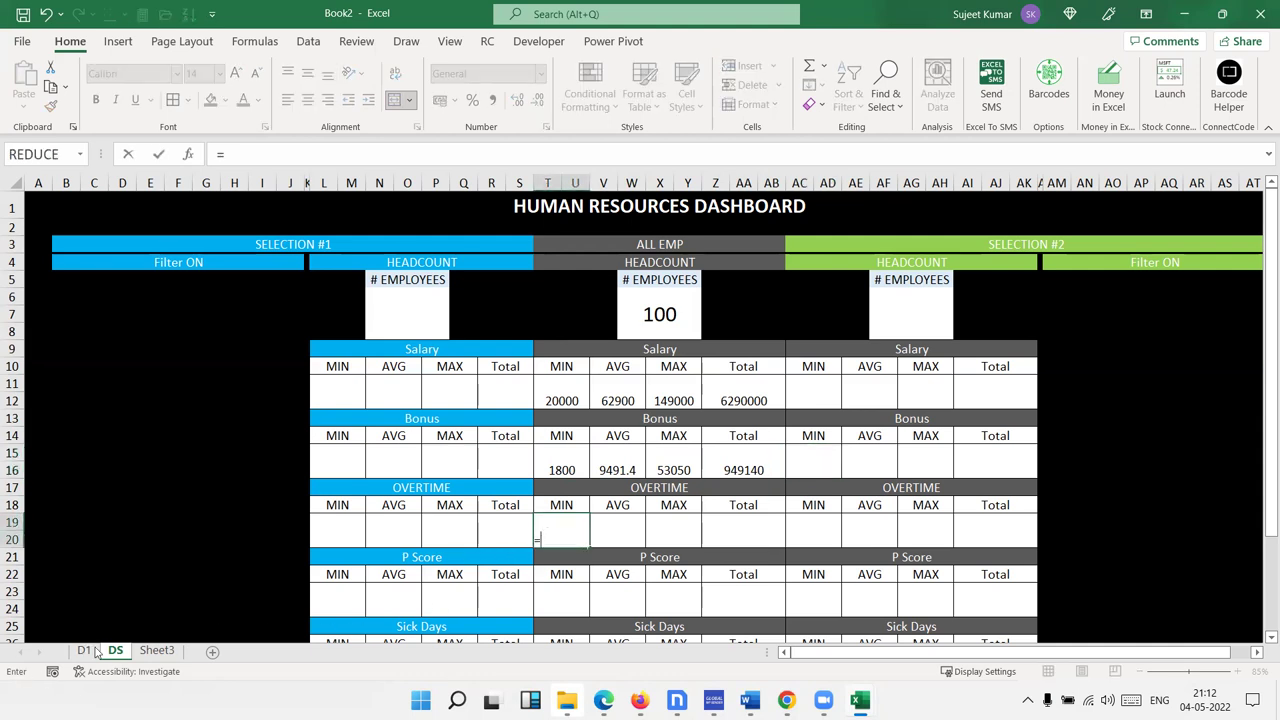
click(86, 650)
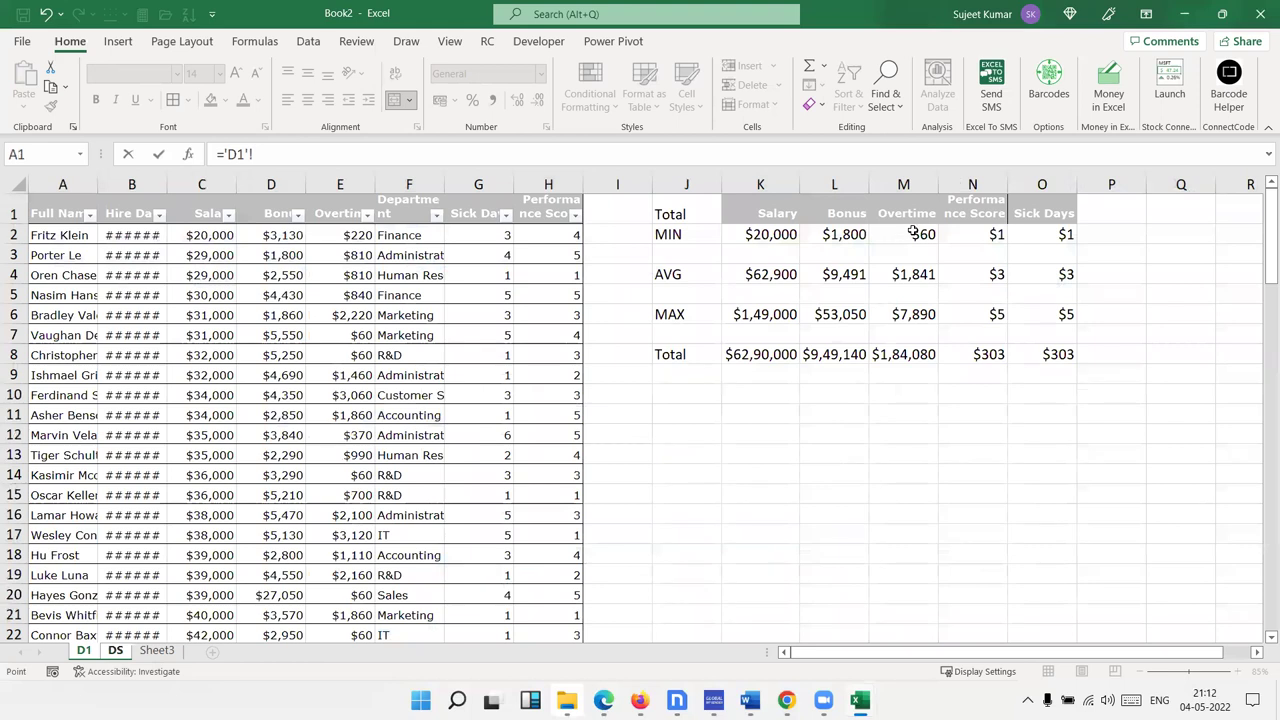
click(914, 234)
key(Return)
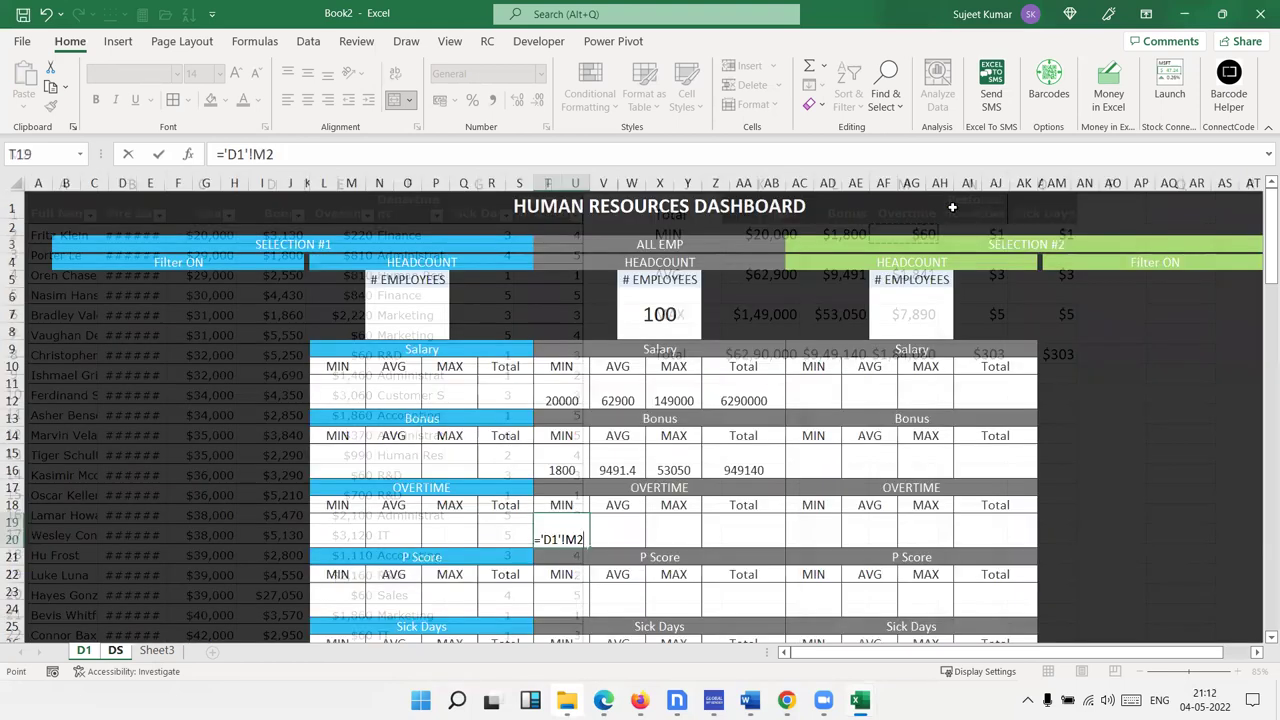
click(618, 530)
text(=)
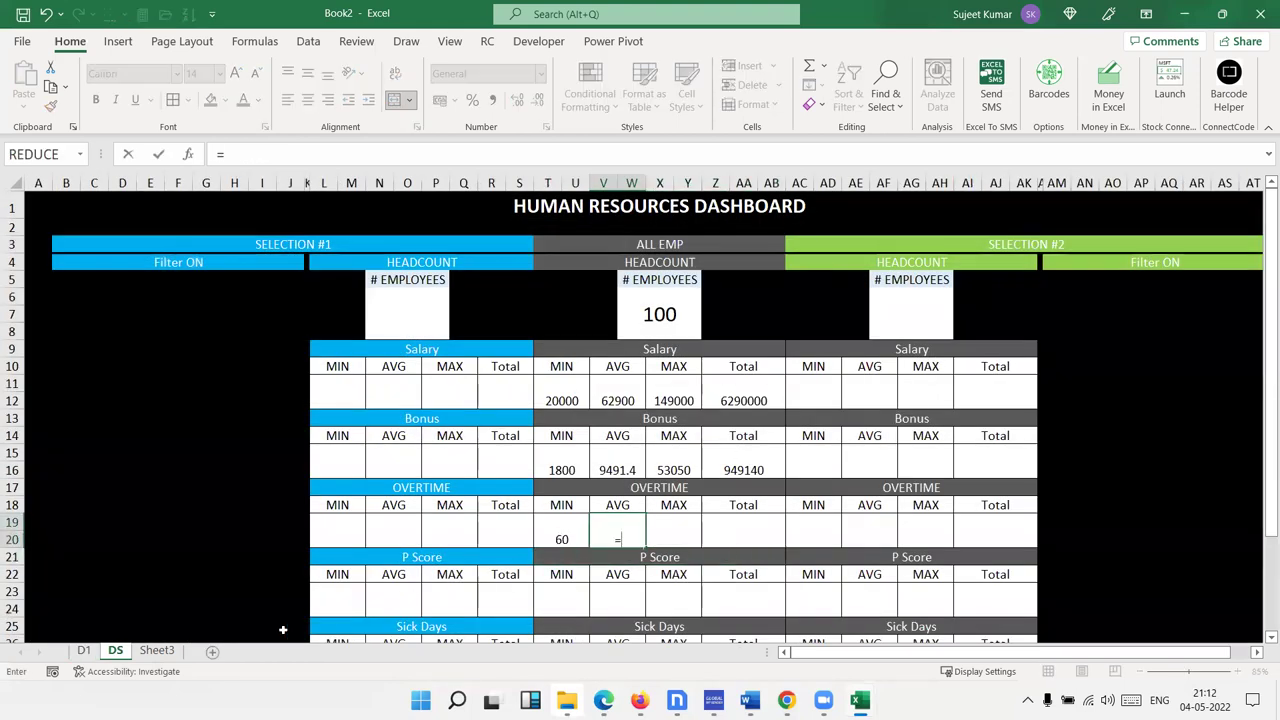
click(84, 650)
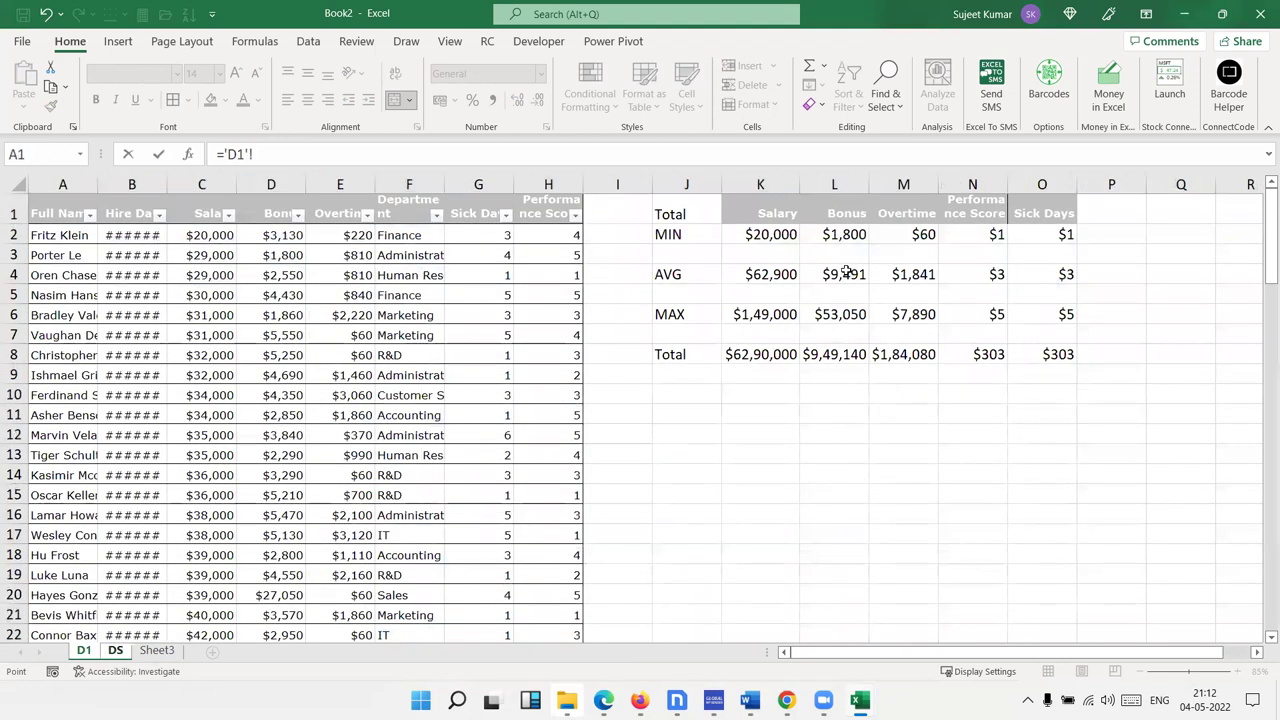
click(914, 278)
key(Return)
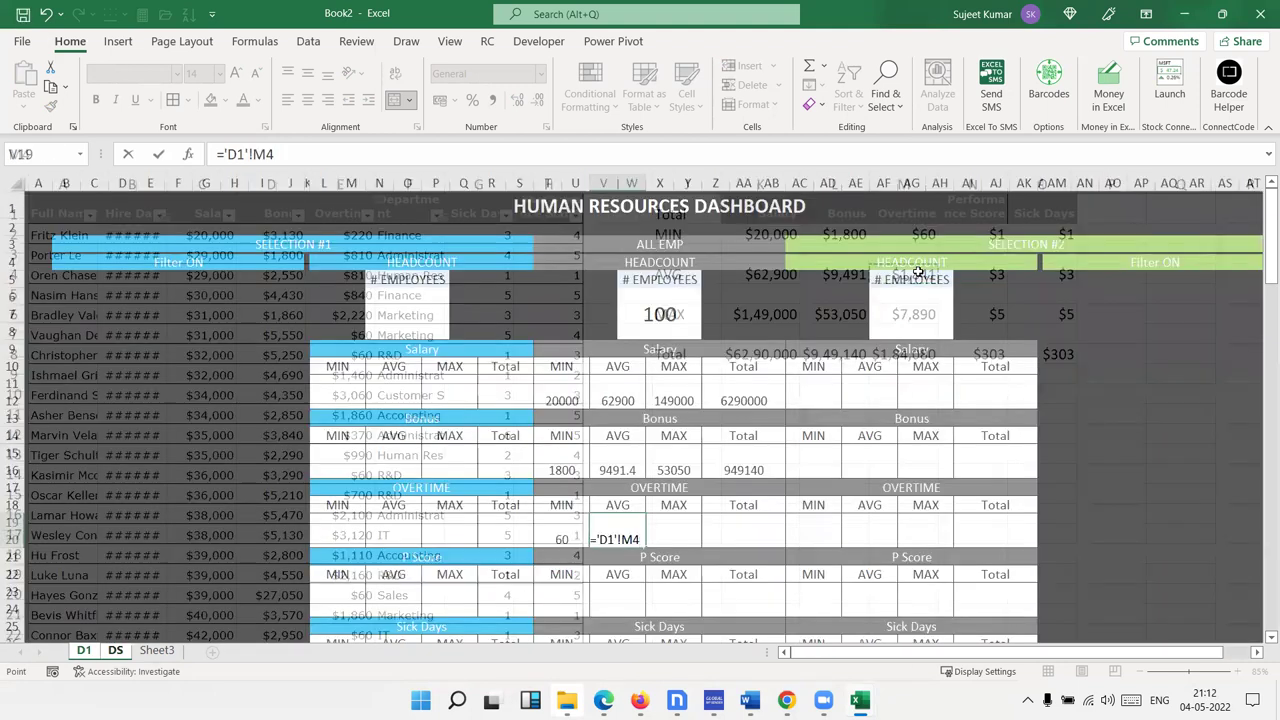
Link OVERTIME MAX and Total to ='D1'!M6 and ='D1'!M8 (7890 and 184080)
click(673, 530)
text(=)
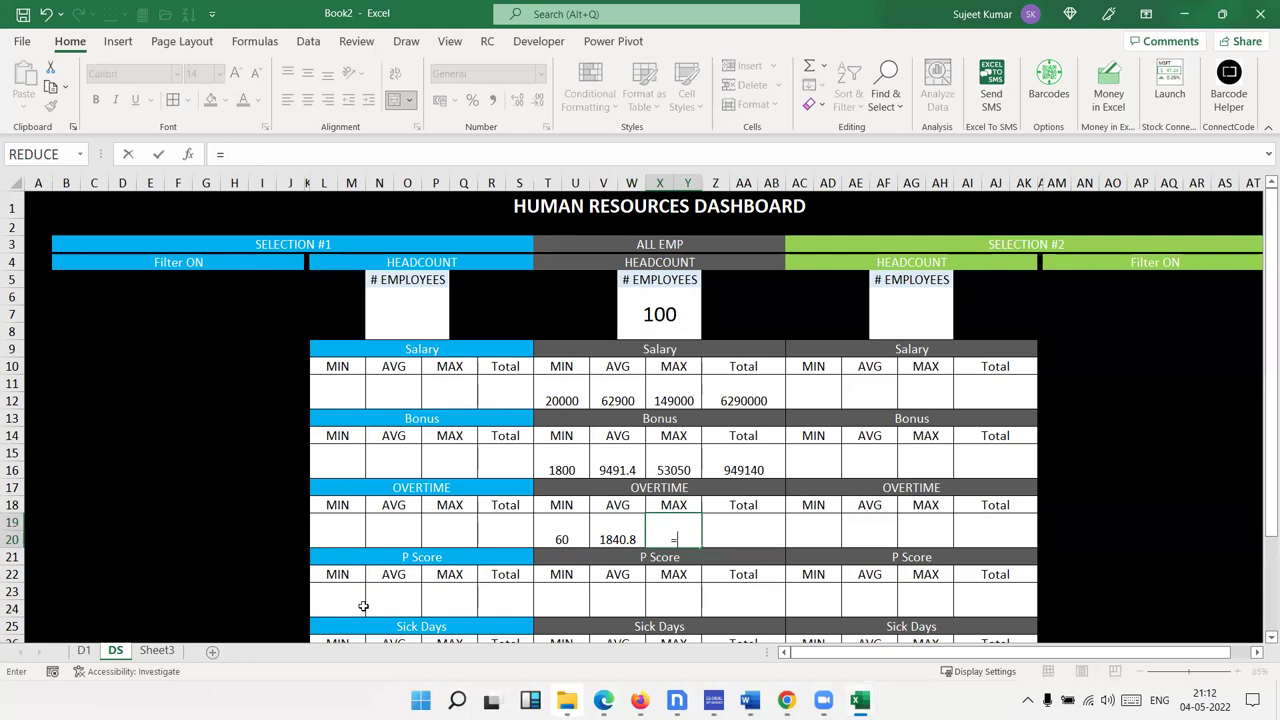
click(84, 650)
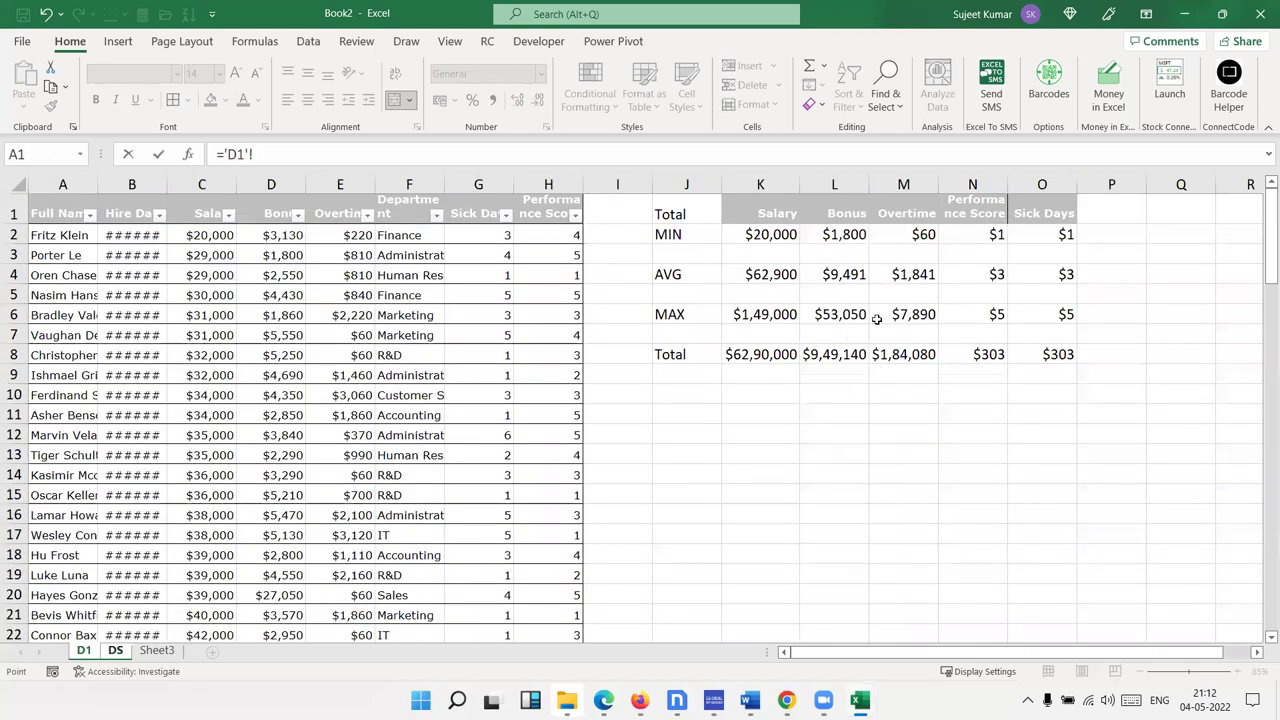
click(913, 309)
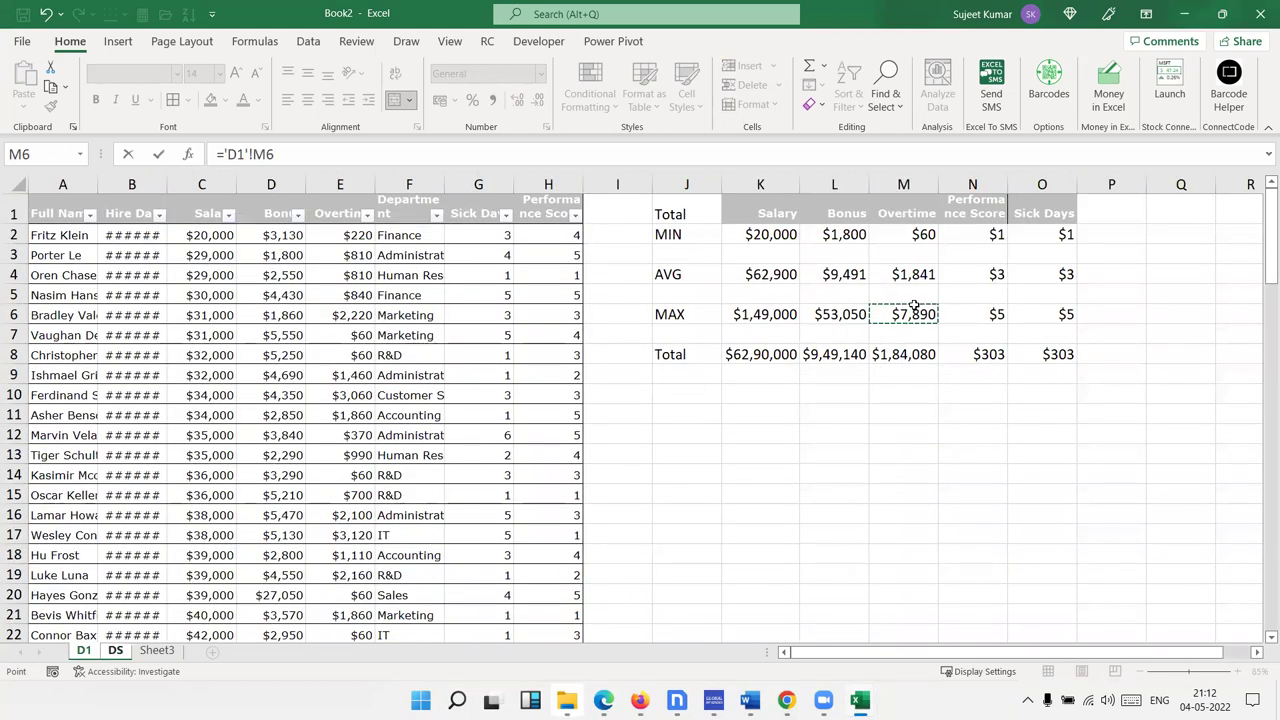
key(Return)
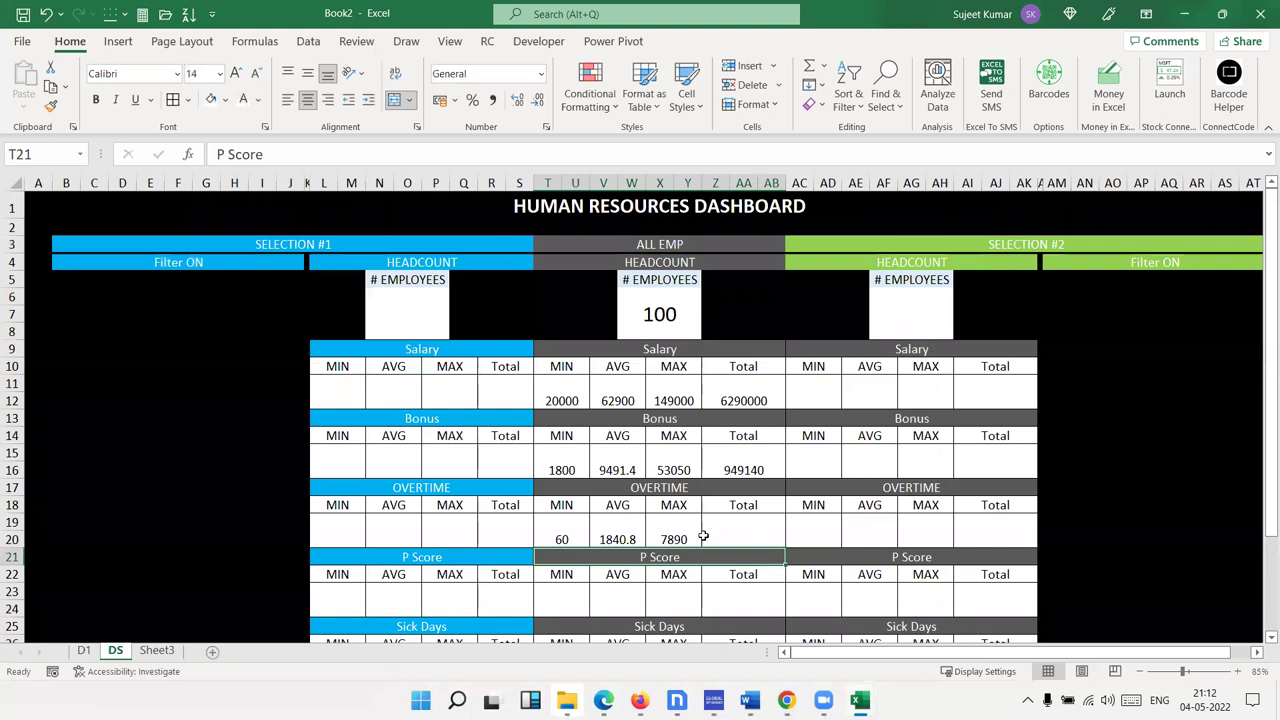
click(737, 528)
text(=)
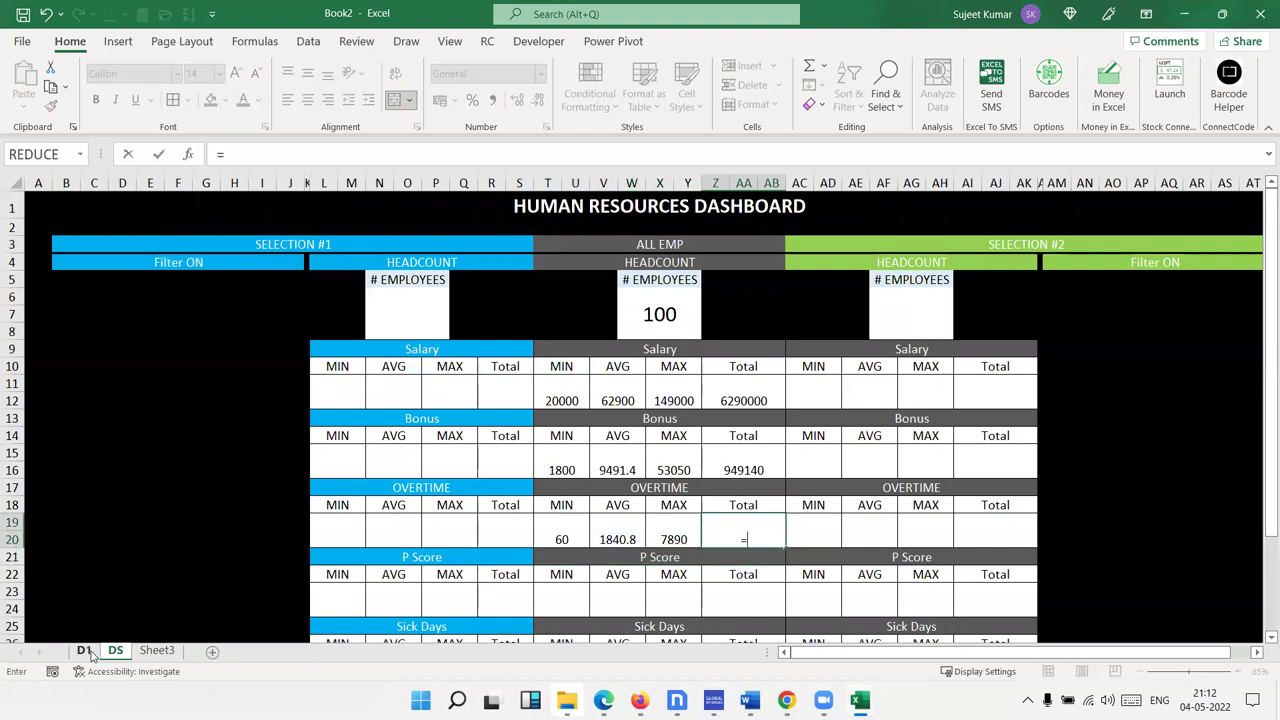
click(84, 650)
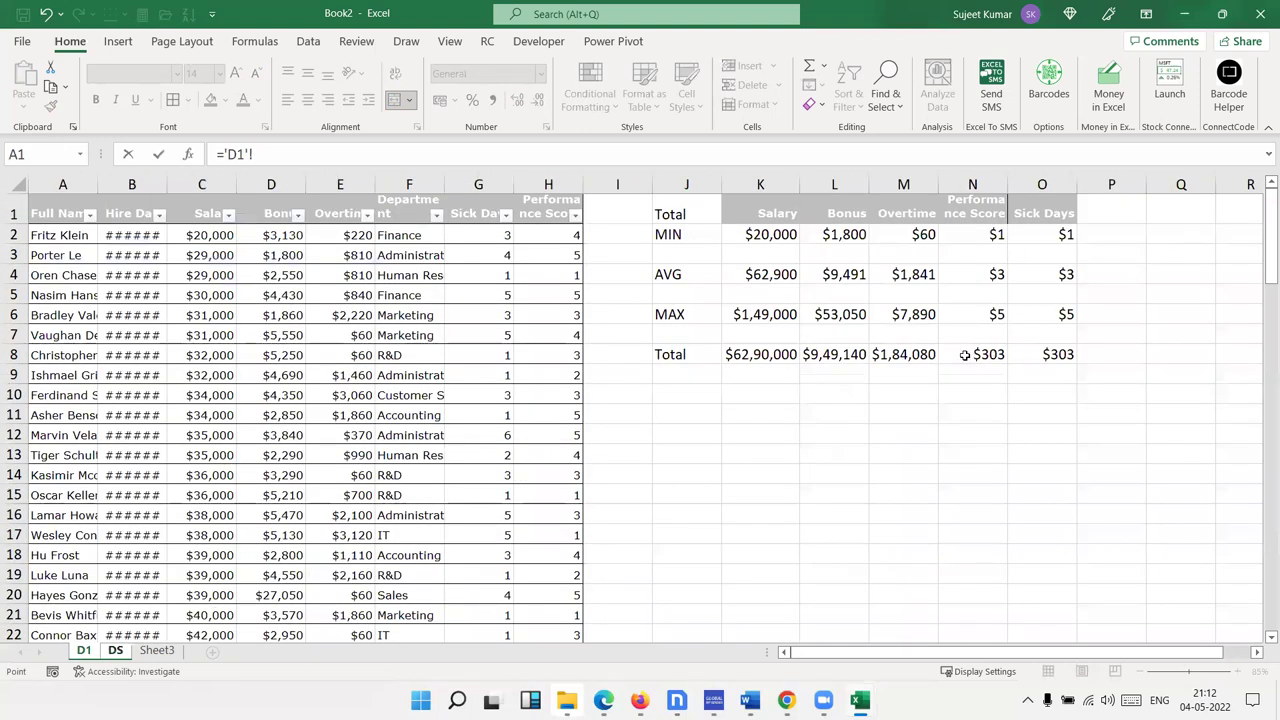
click(897, 354)
key(Return)
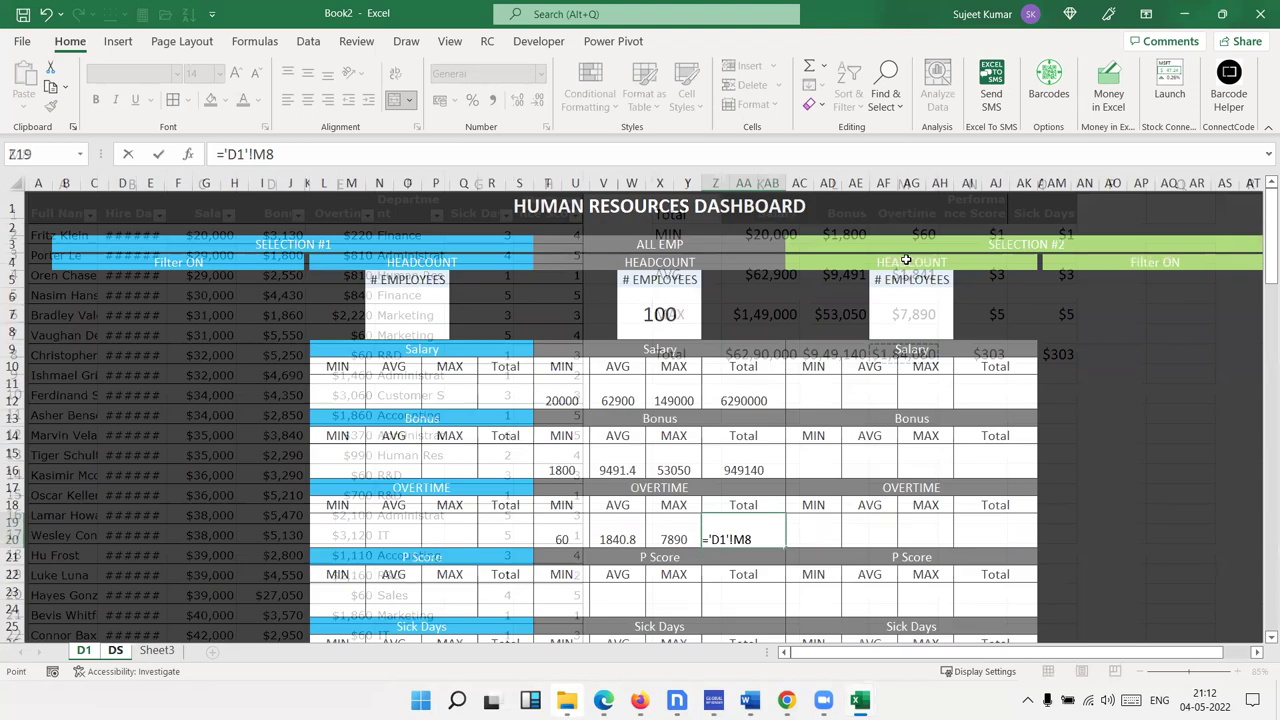
Link P Score MIN and AVG to ='D1'!N2 and ='D1'!N4 (1 and 3.03)
scroll(707, 507, down, 3)
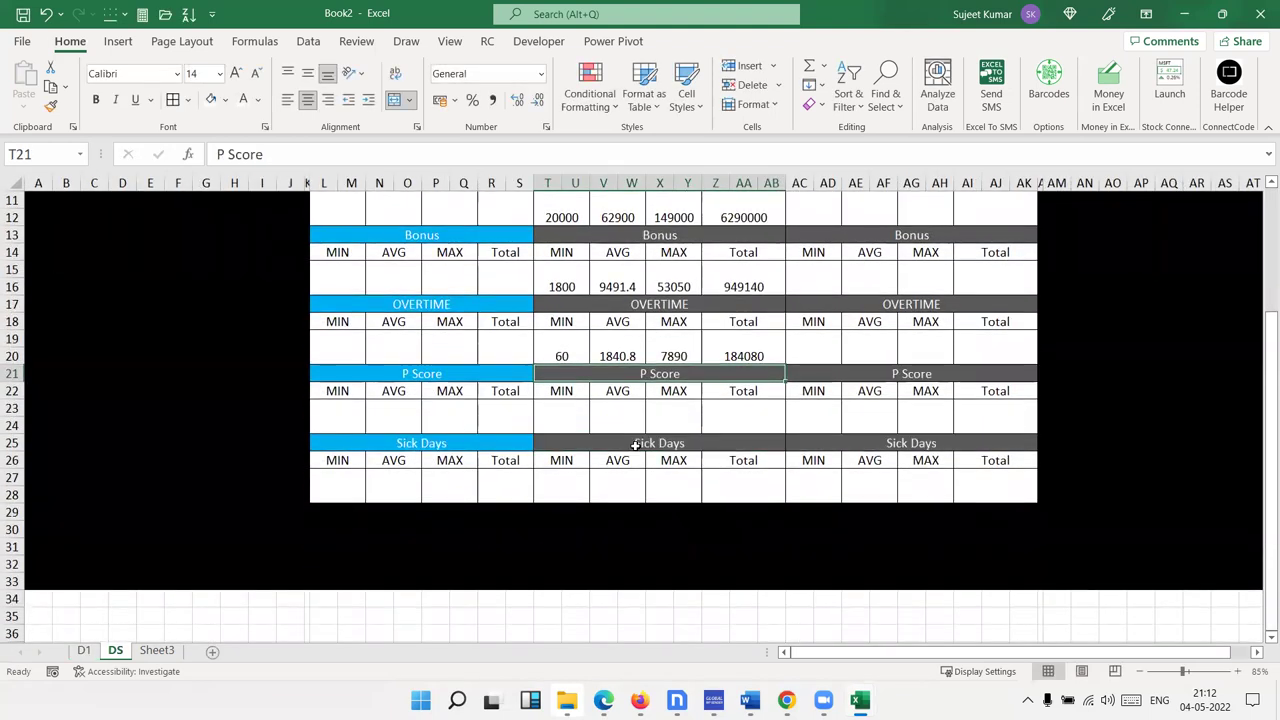
click(571, 424)
text(=)
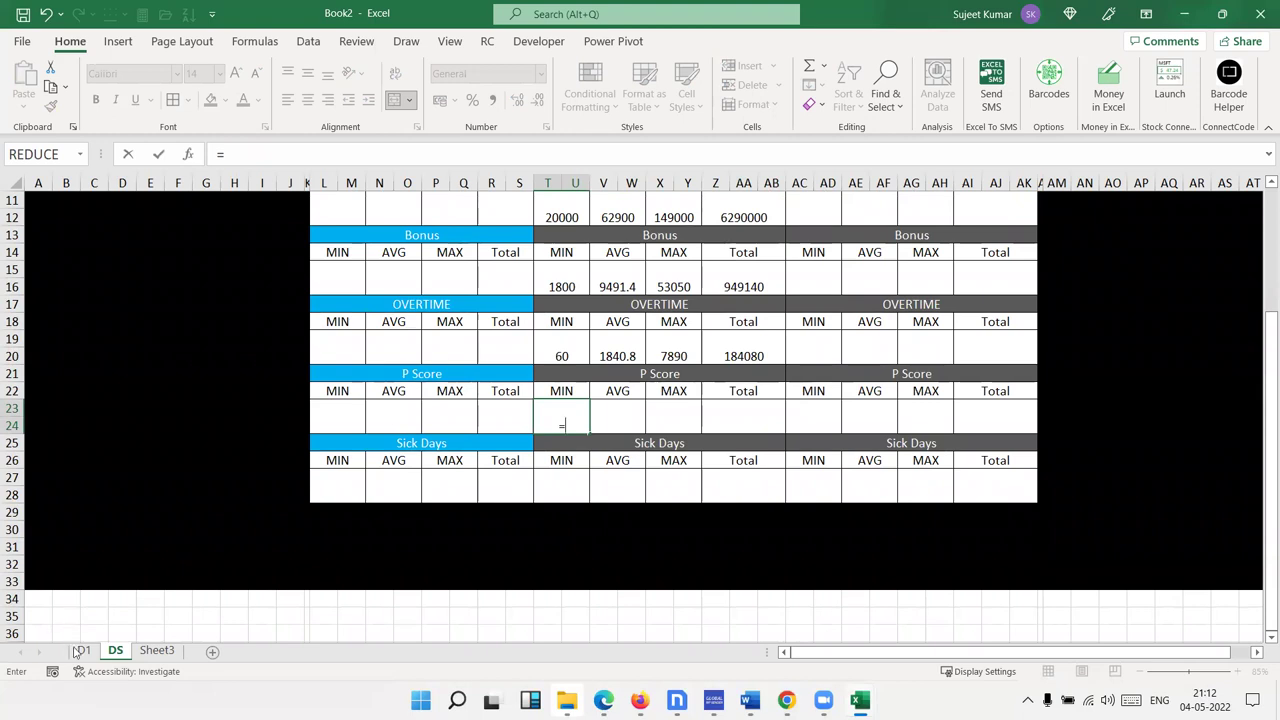
click(84, 650)
click(992, 234)
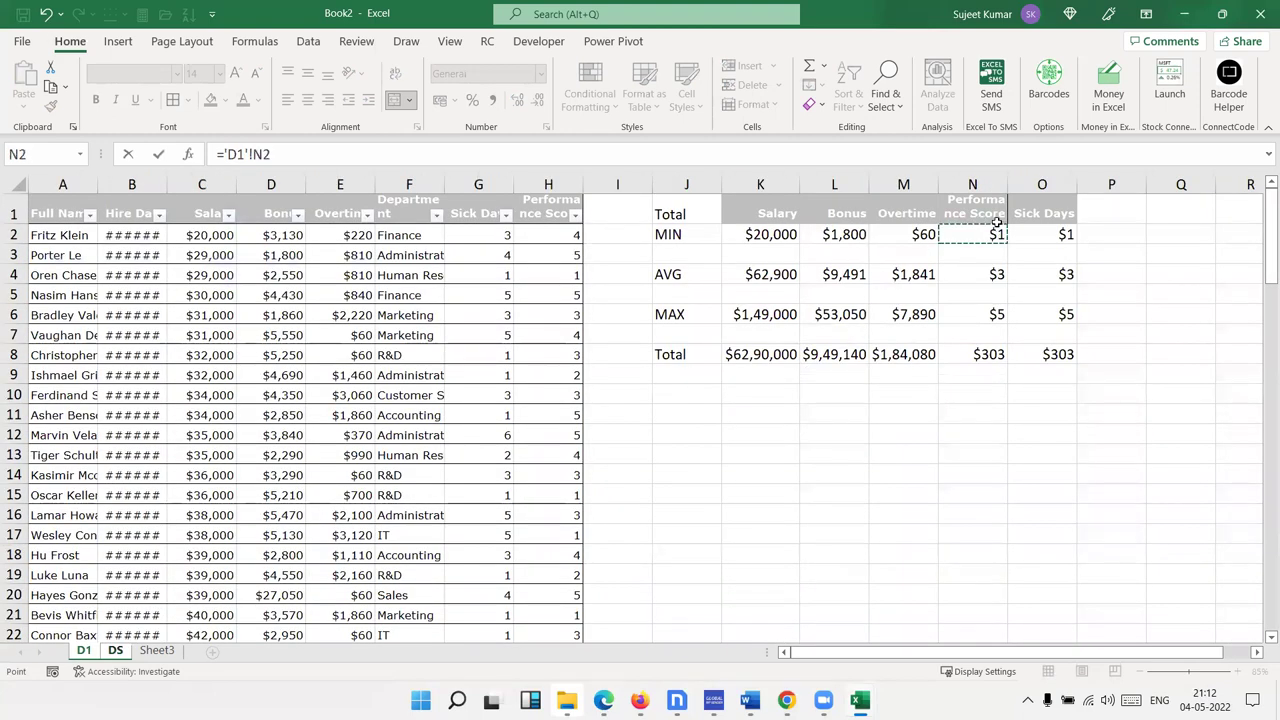
key(Return)
click(579, 407)
click(603, 410)
text(=)
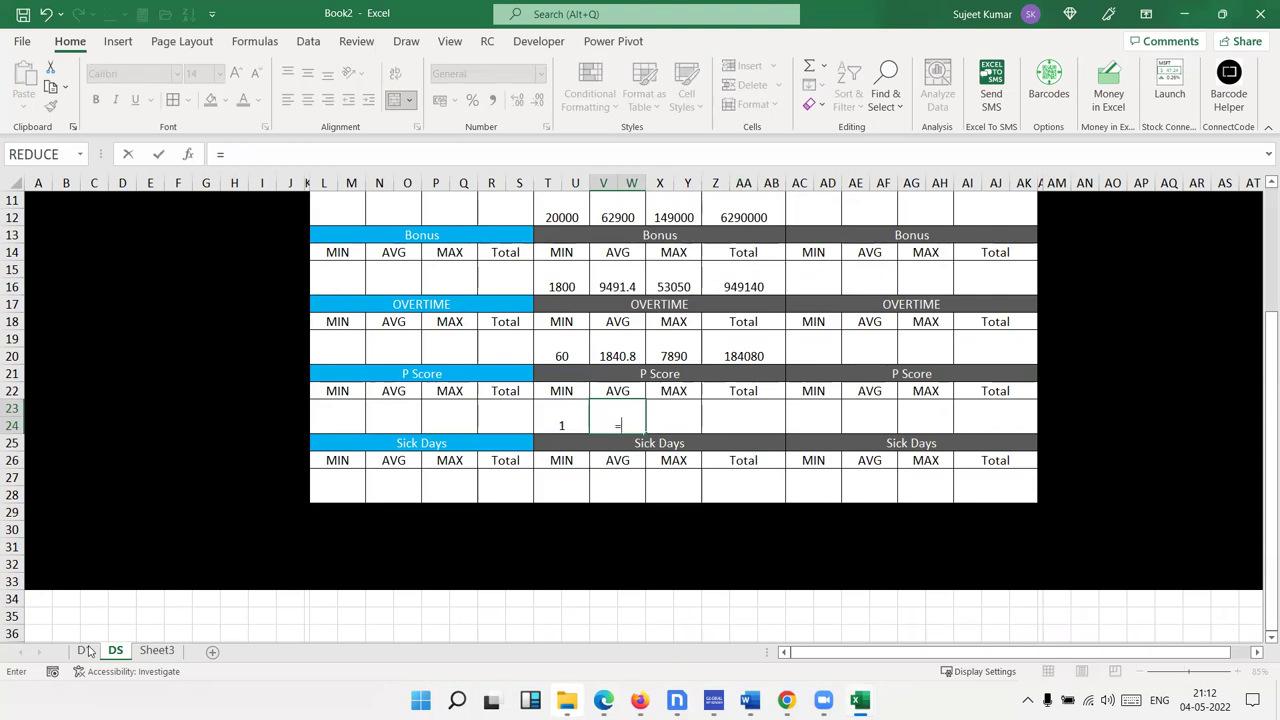
click(84, 650)
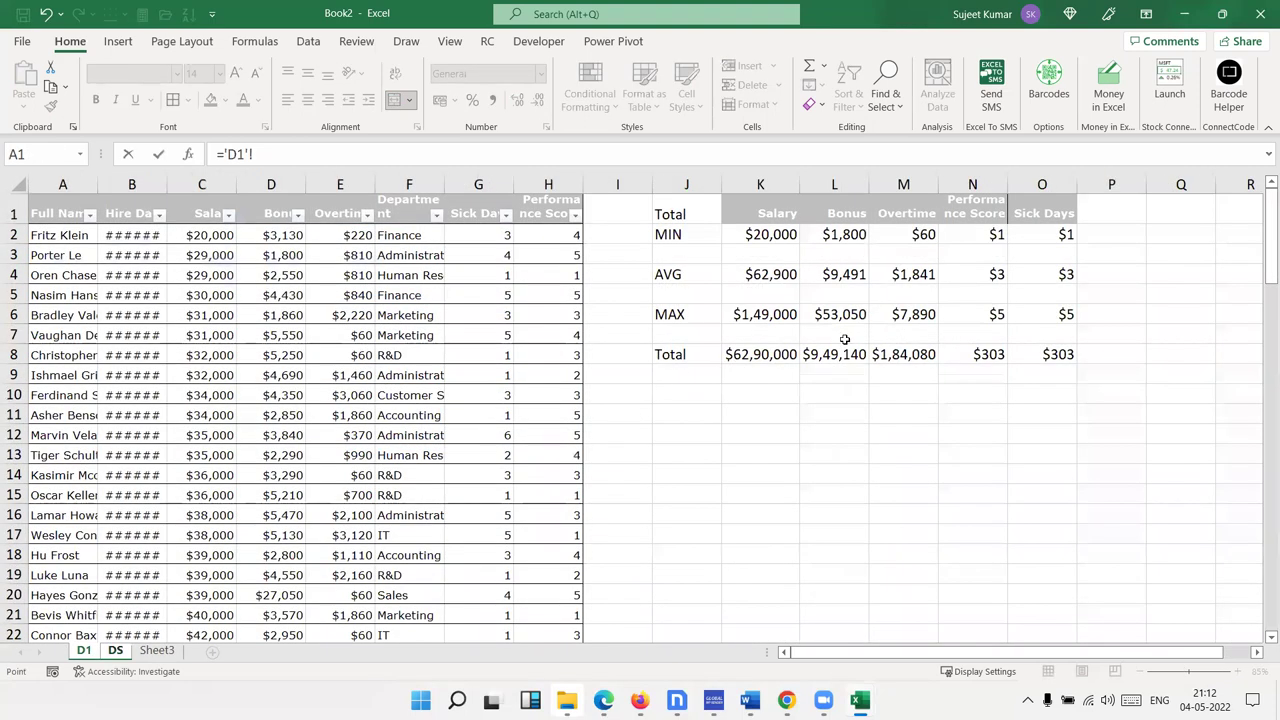
click(985, 274)
key(Return)
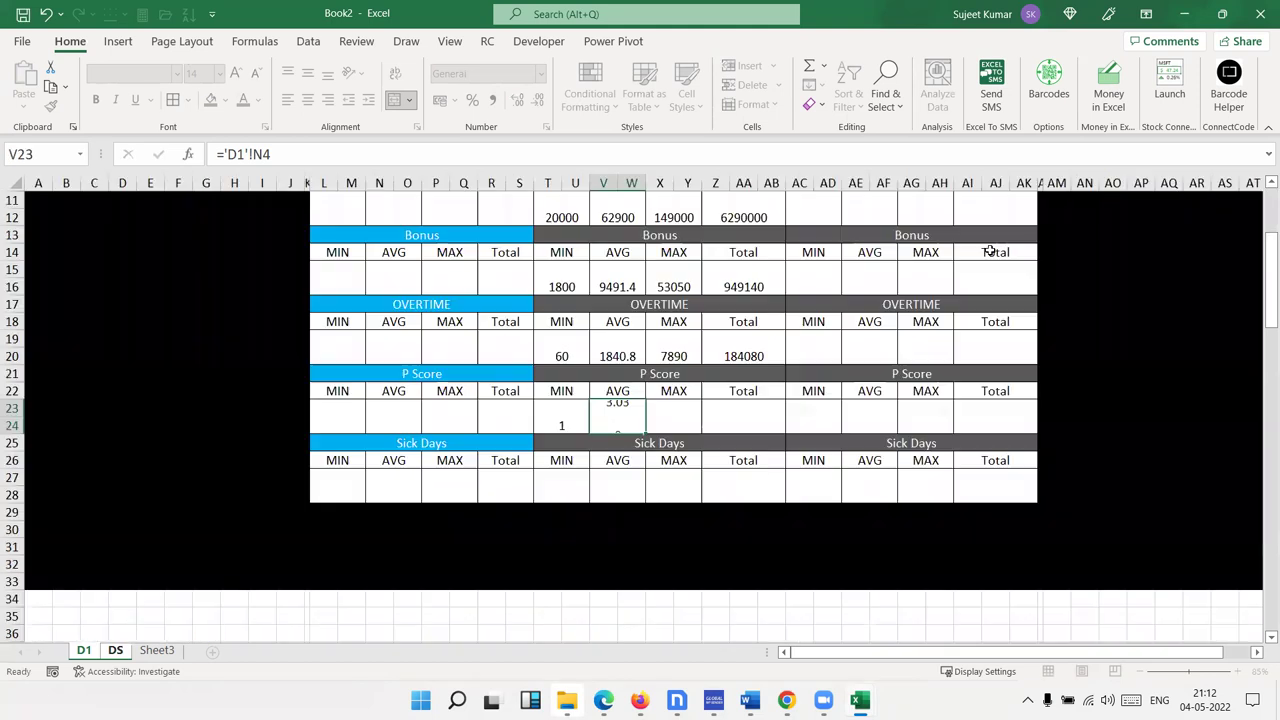
Link P Score MAX to ='D1'!N6 (5) and begin the P Score Total link from D1
click(690, 410)
text(=)
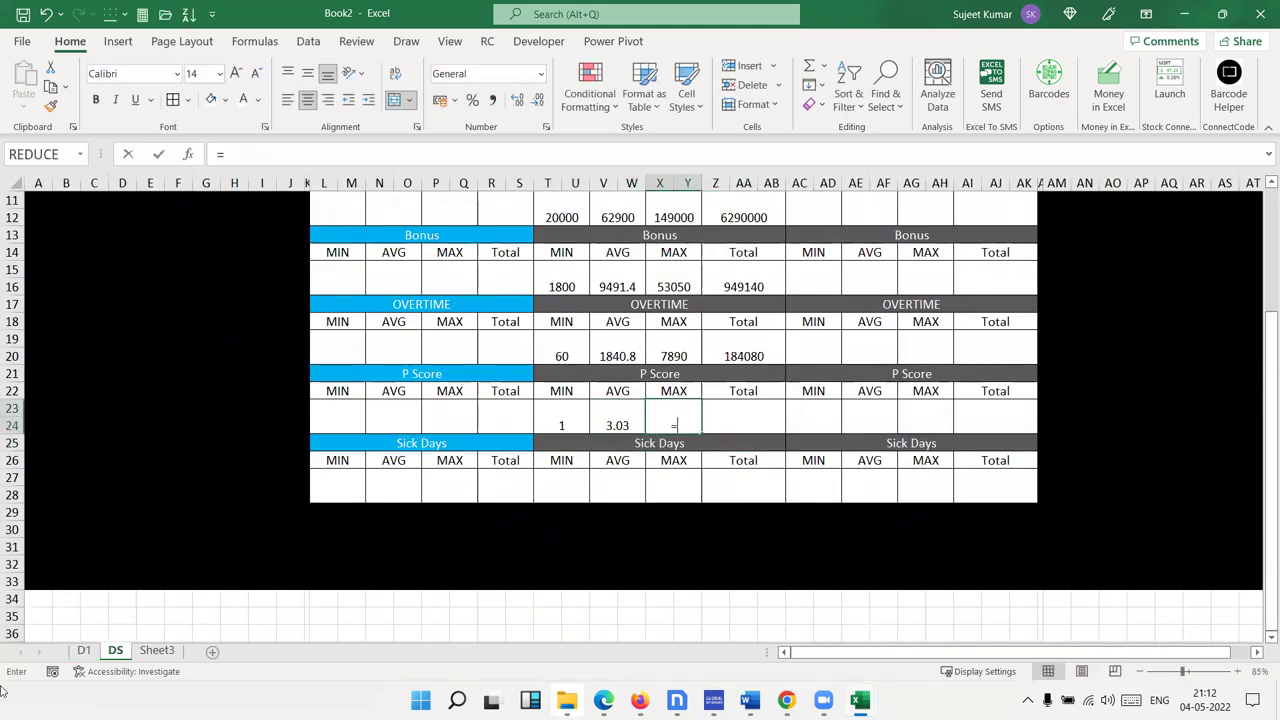
click(84, 650)
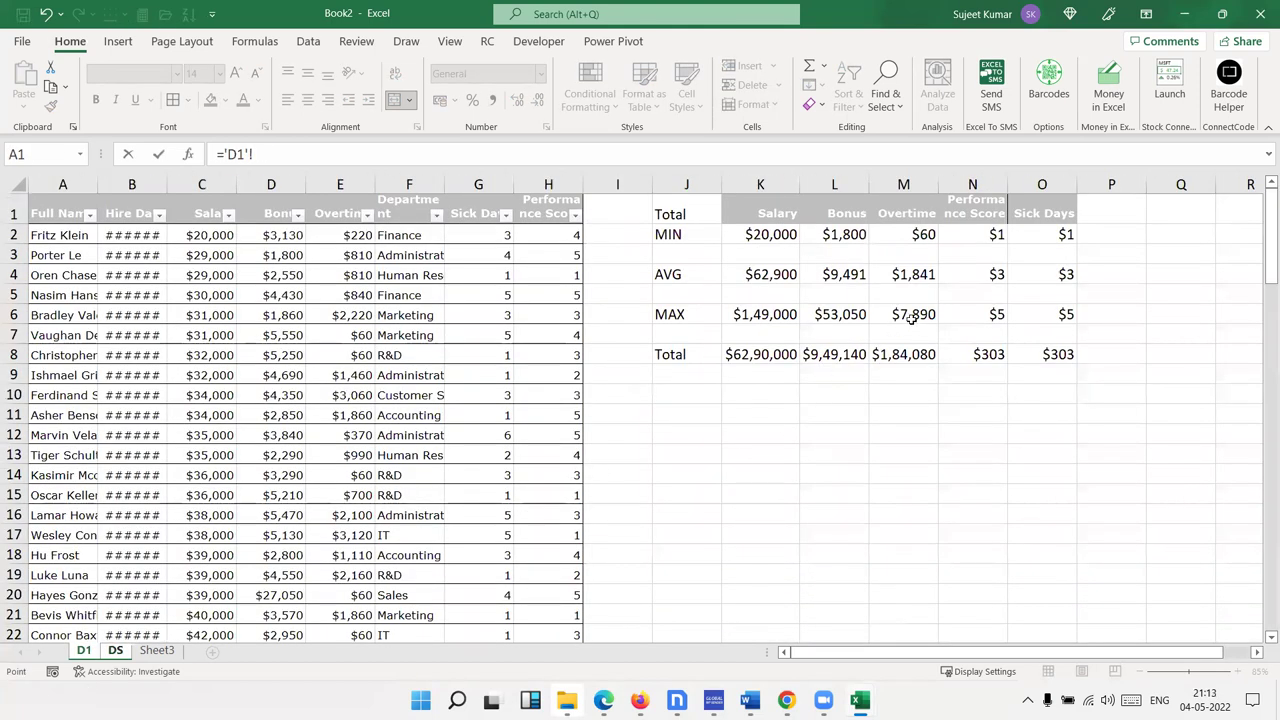
click(987, 313)
key(Return)
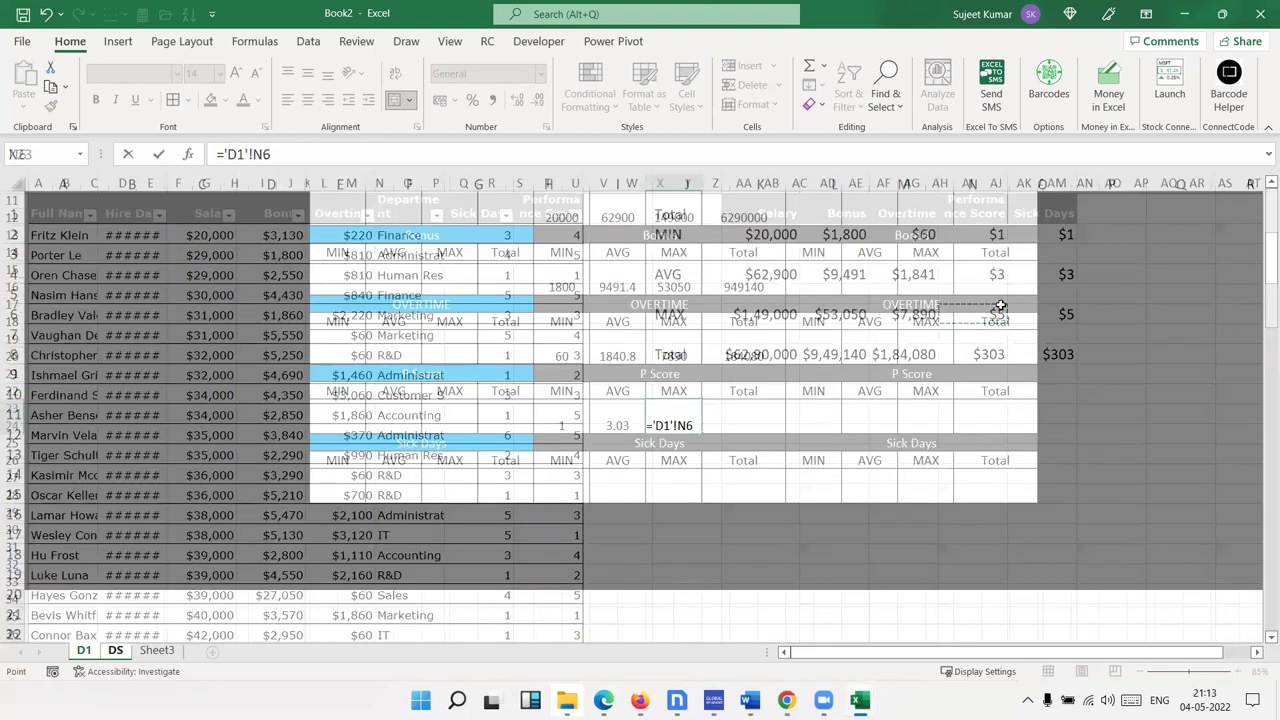
click(771, 411)
text(=)
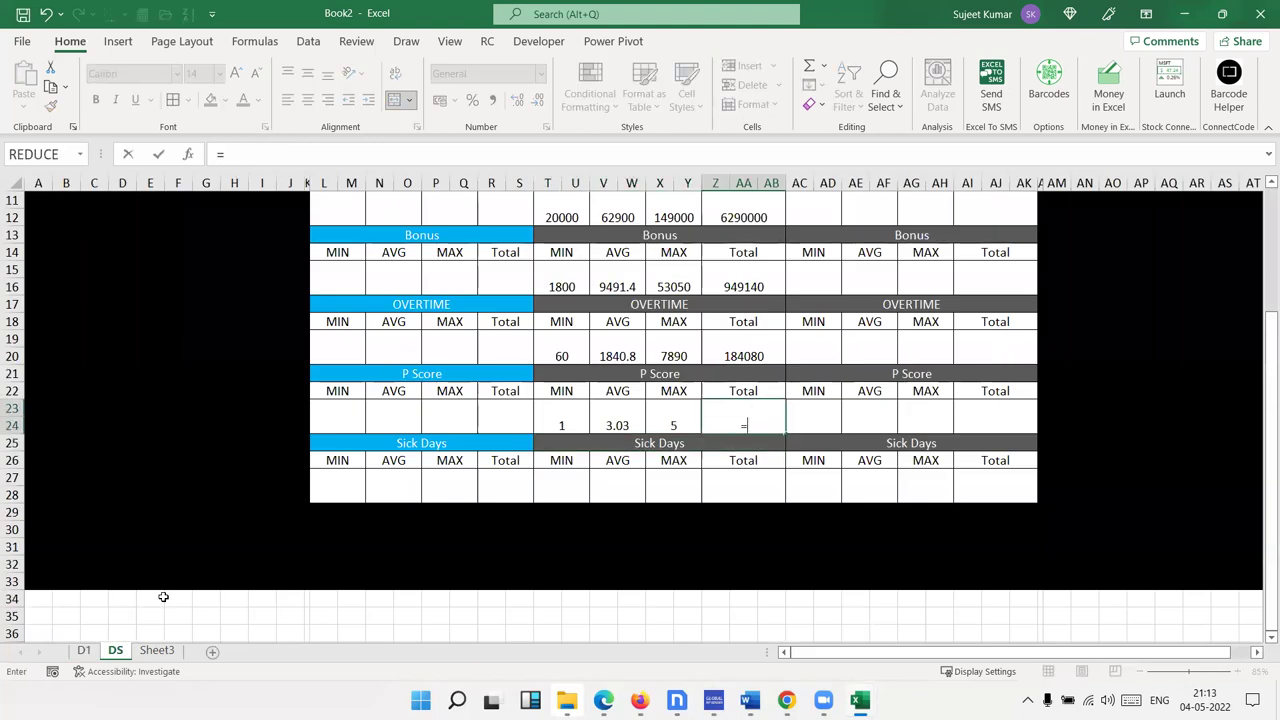
click(84, 650)
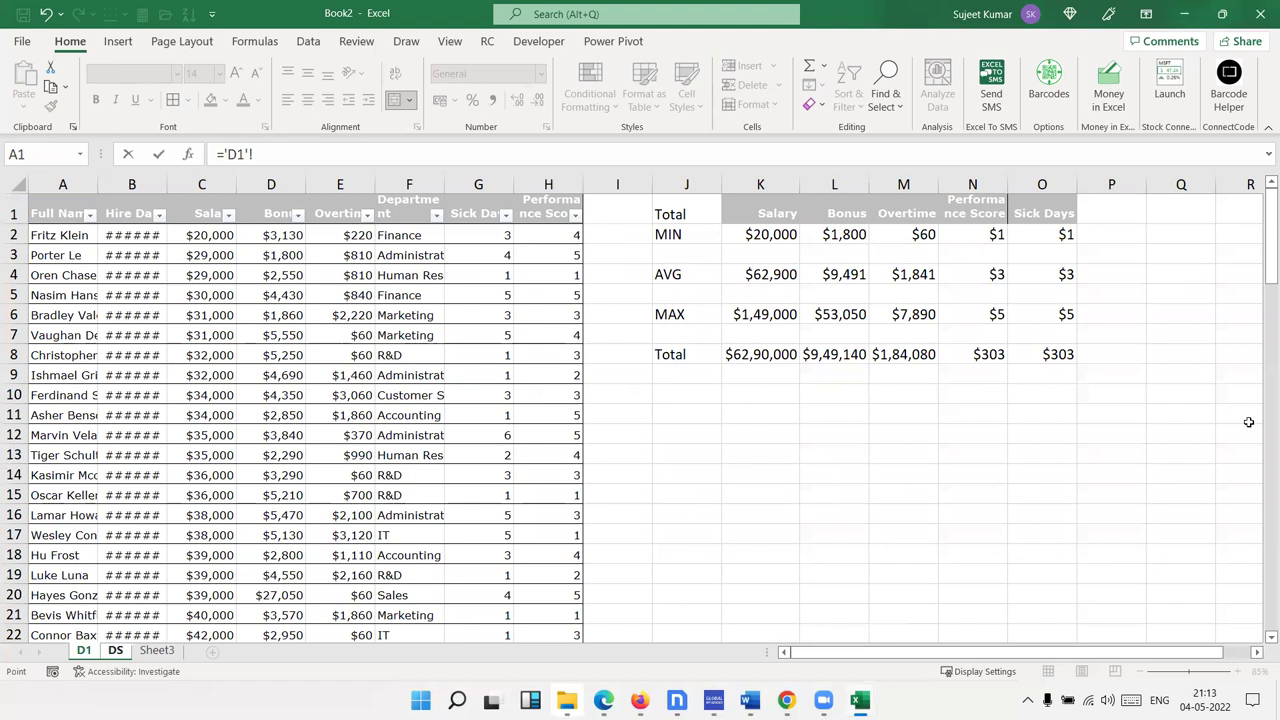
Complete the P Score Total link to D1 cell N8 and move to the Sick Days MIN cell
click(994, 314)
click(980, 354)
key(Return)
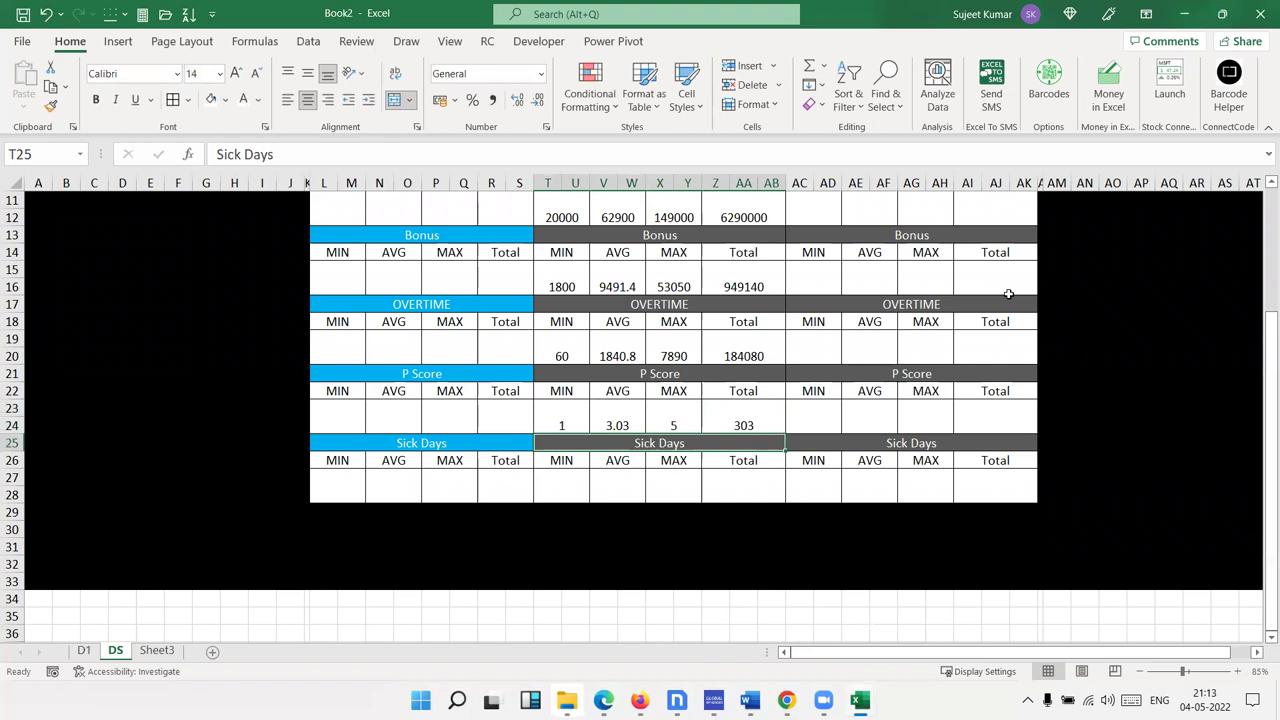
key(Down)
key(Left)
key(Left)
key(Left)
key(Down)
Link Sick Days MIN and AVG to D1 cells O2 and O4 (1 and 3.37)
text(=)
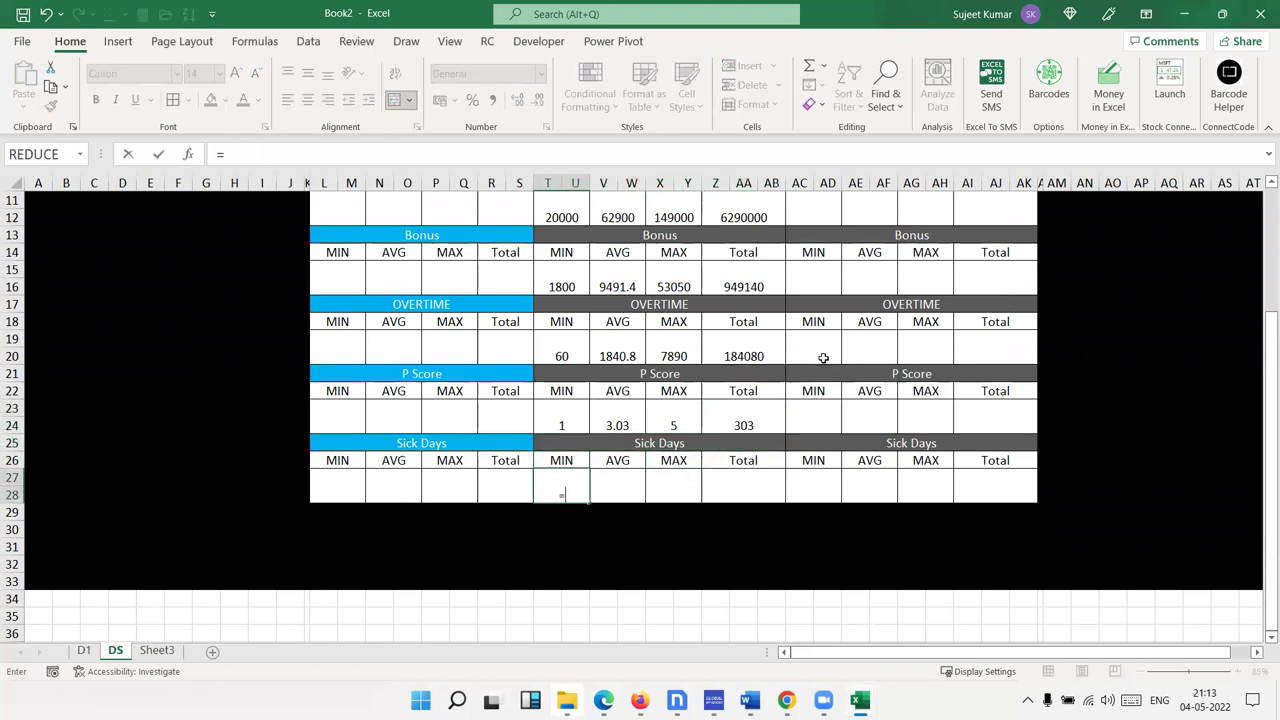
click(84, 650)
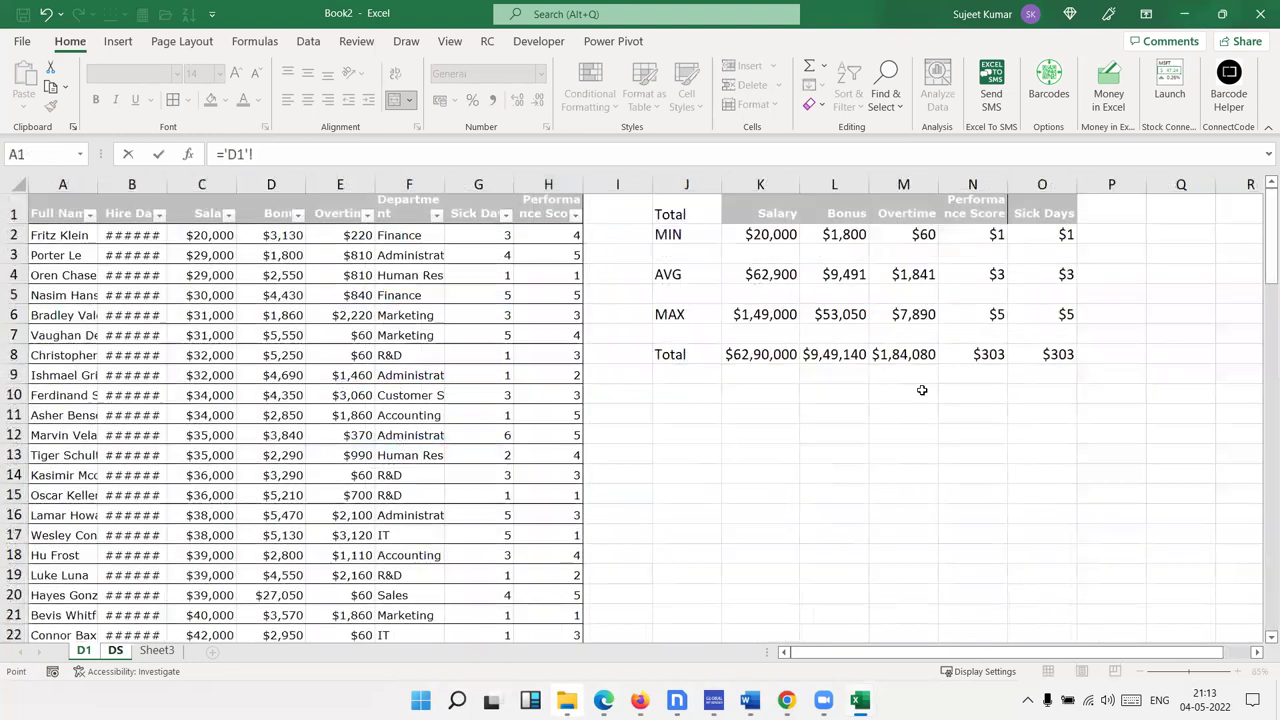
click(1043, 232)
key(Return)
click(604, 480)
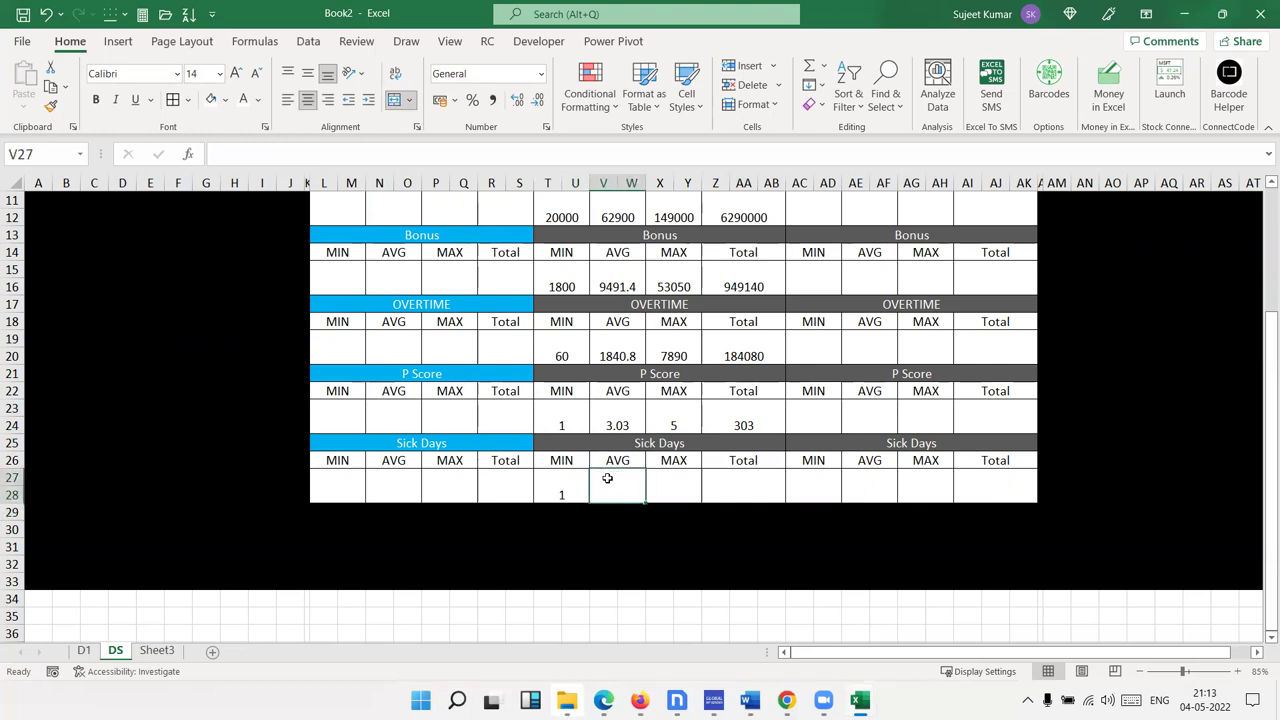
text(=)
click(83, 651)
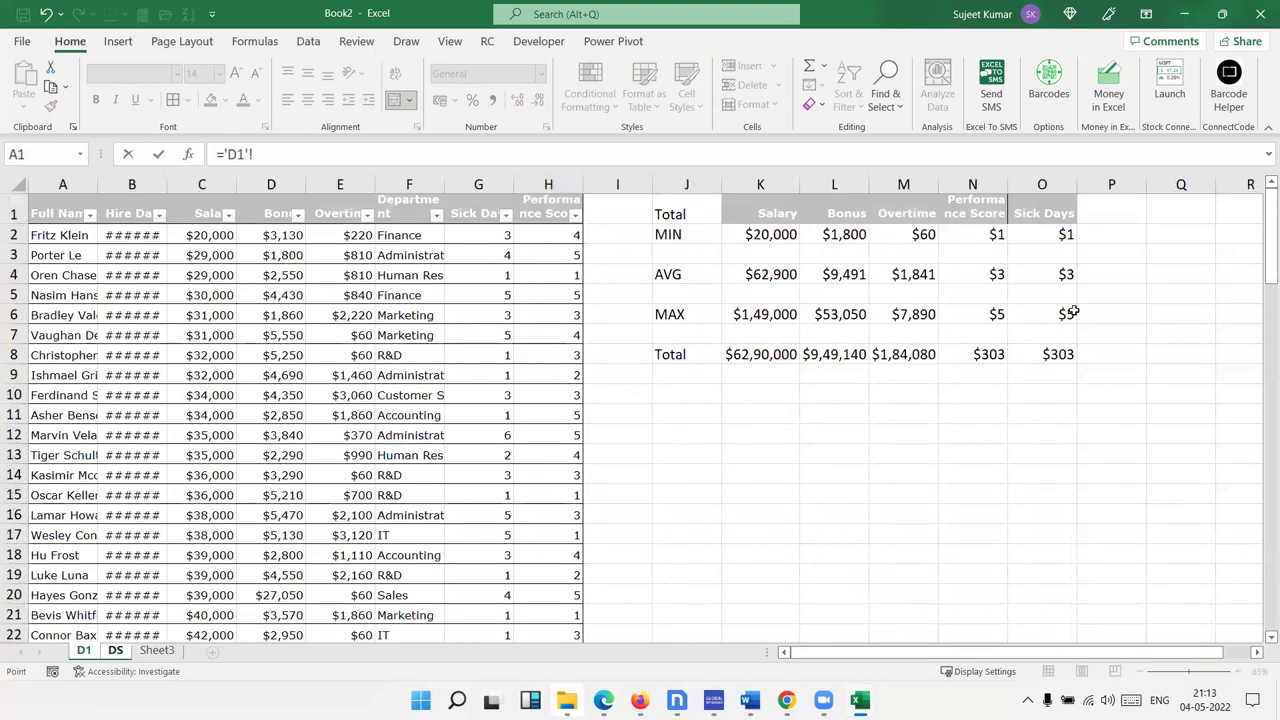
click(1069, 274)
key(Return)
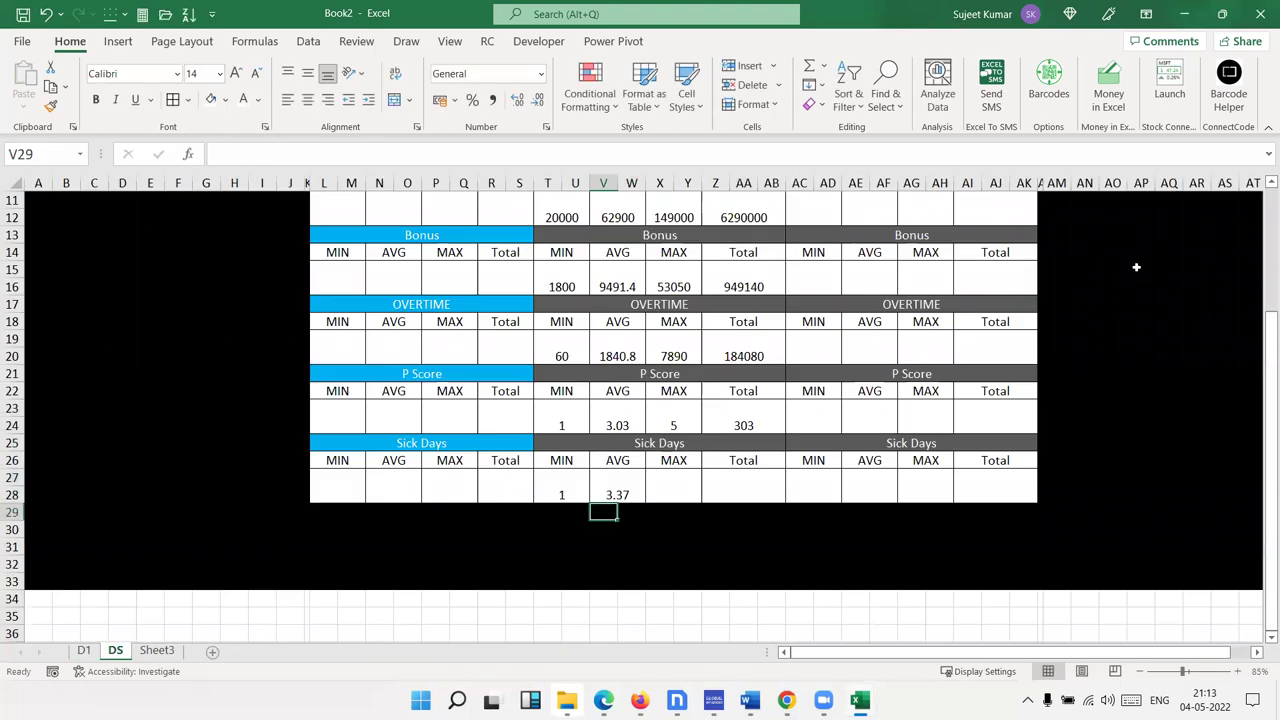
Link Sick Days MAX and Total to D1 cells O6 and O8 (5 and 303)
click(674, 480)
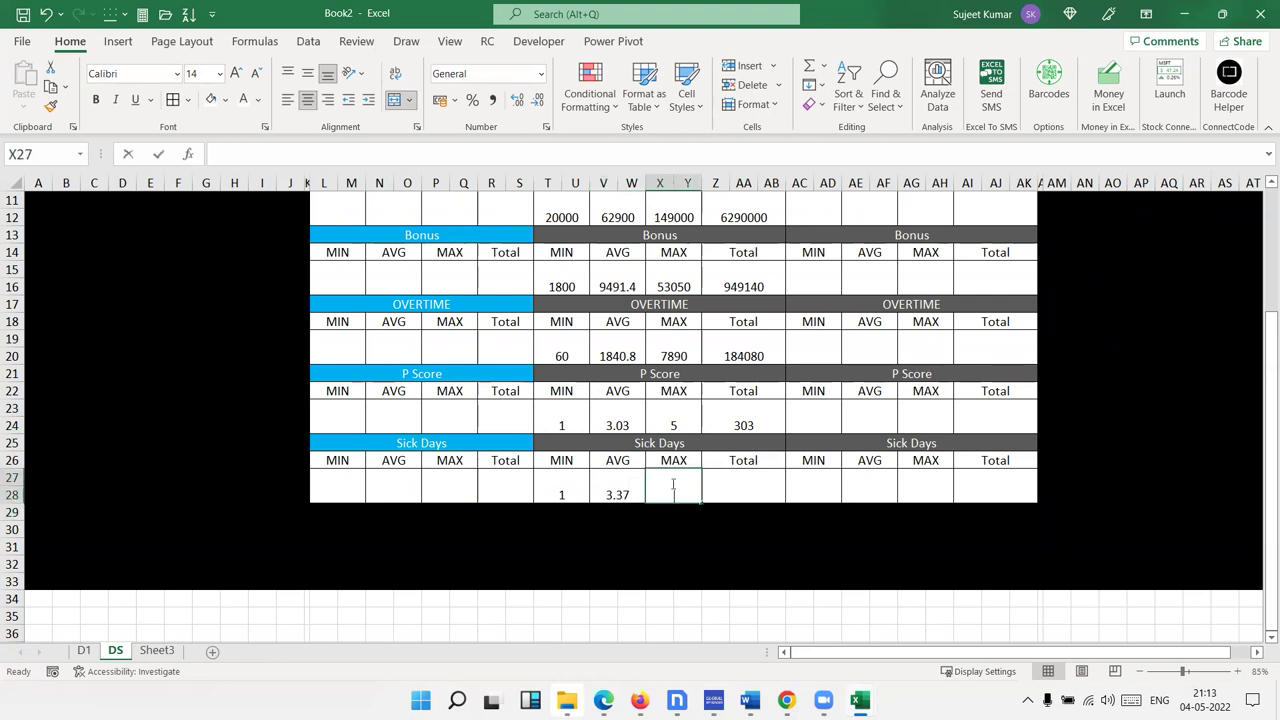
text(=)
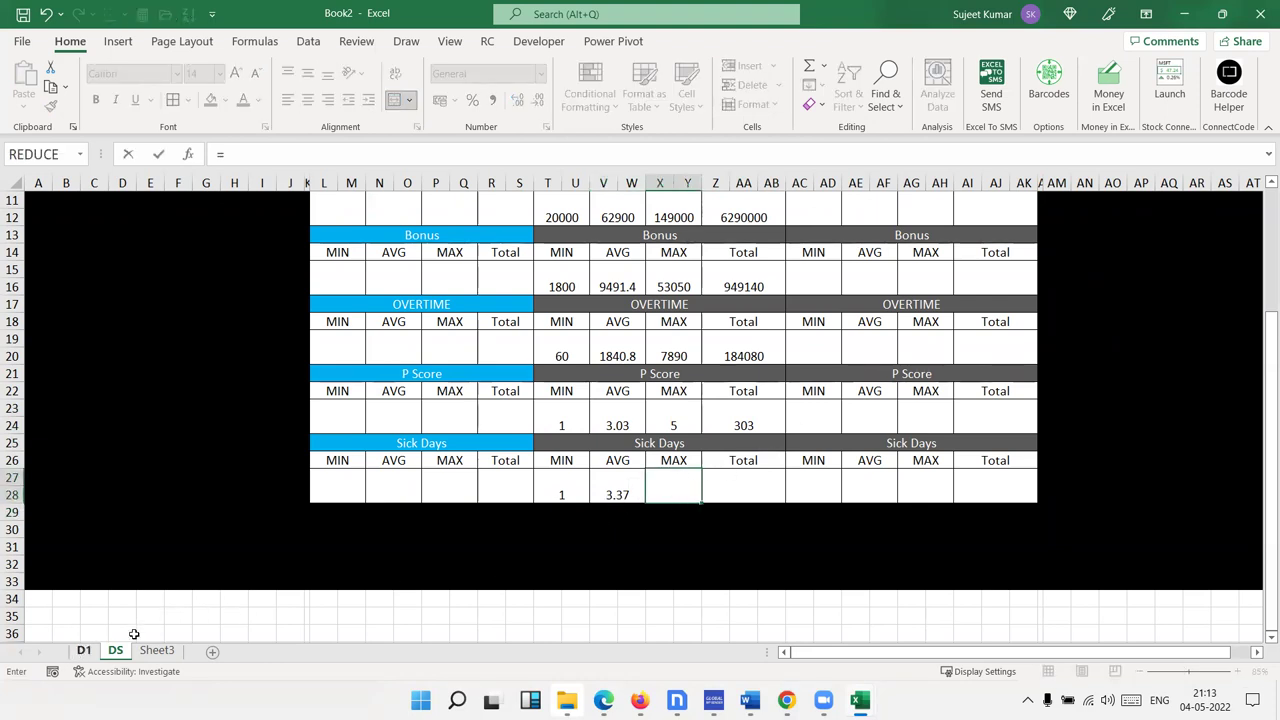
click(83, 651)
click(1013, 318)
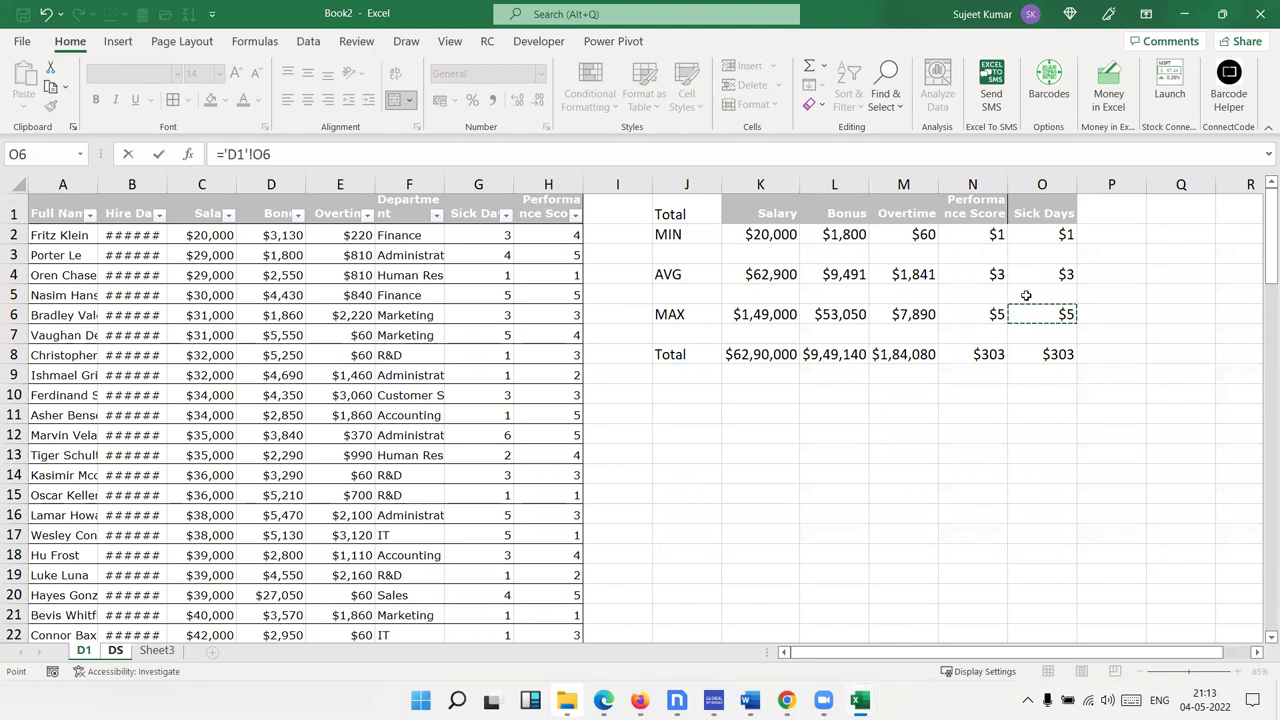
key(Return)
click(754, 486)
text(=)
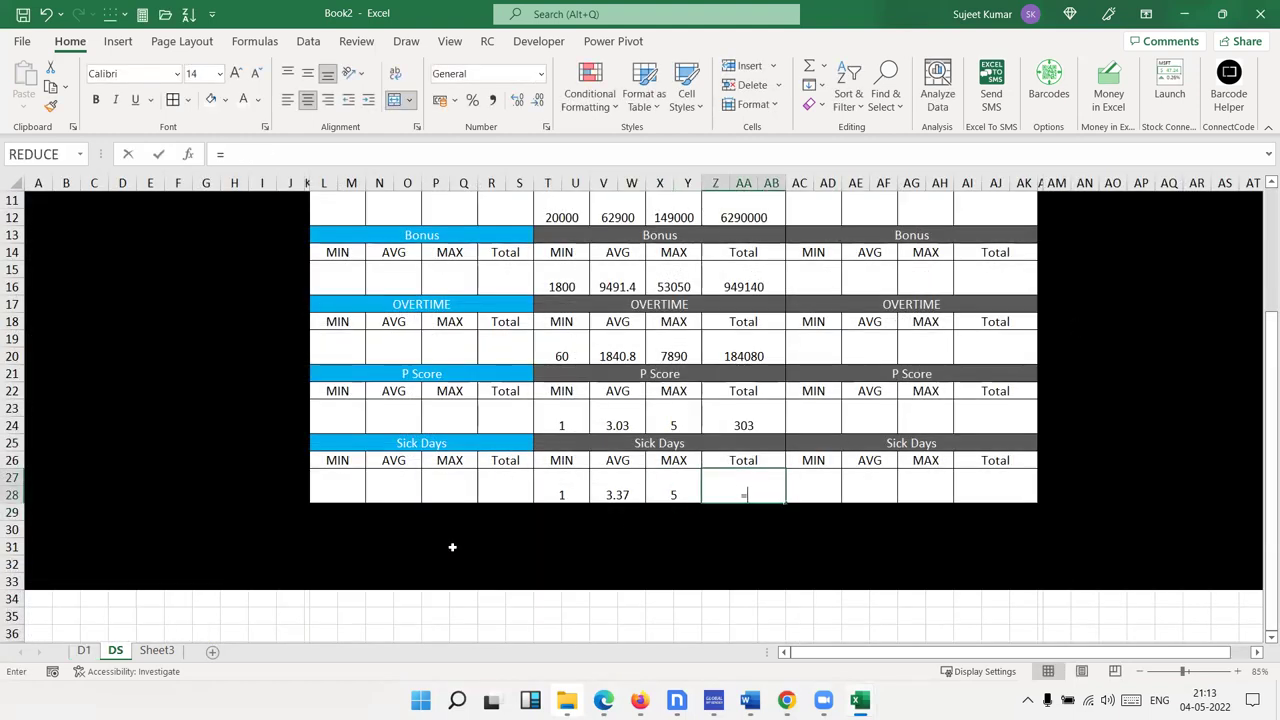
click(84, 651)
click(1050, 354)
key(Return)
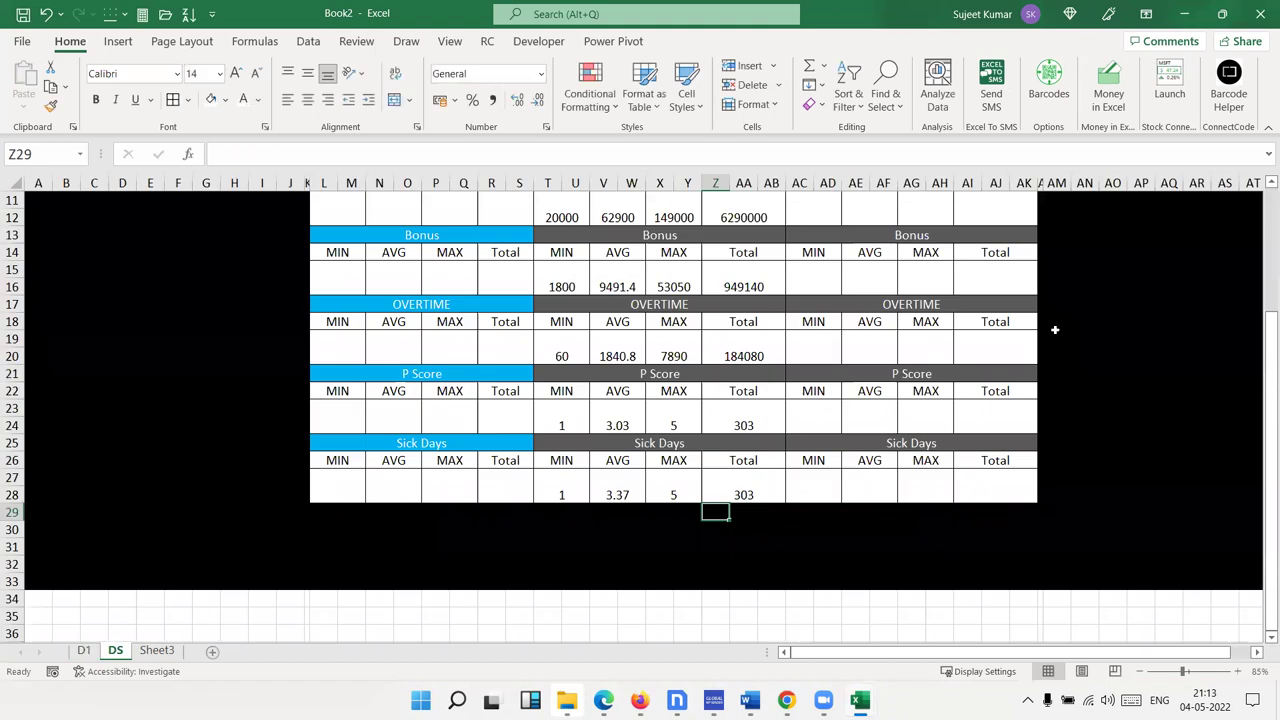
Middle-align T11:AB28 and give Salary, Bonus and Overtime values ₹ English (India) accounting format
mouse_move(743, 486)
mouse_down()
mouse_move(641, 186)
mouse_move(641, 235)
mouse_up()
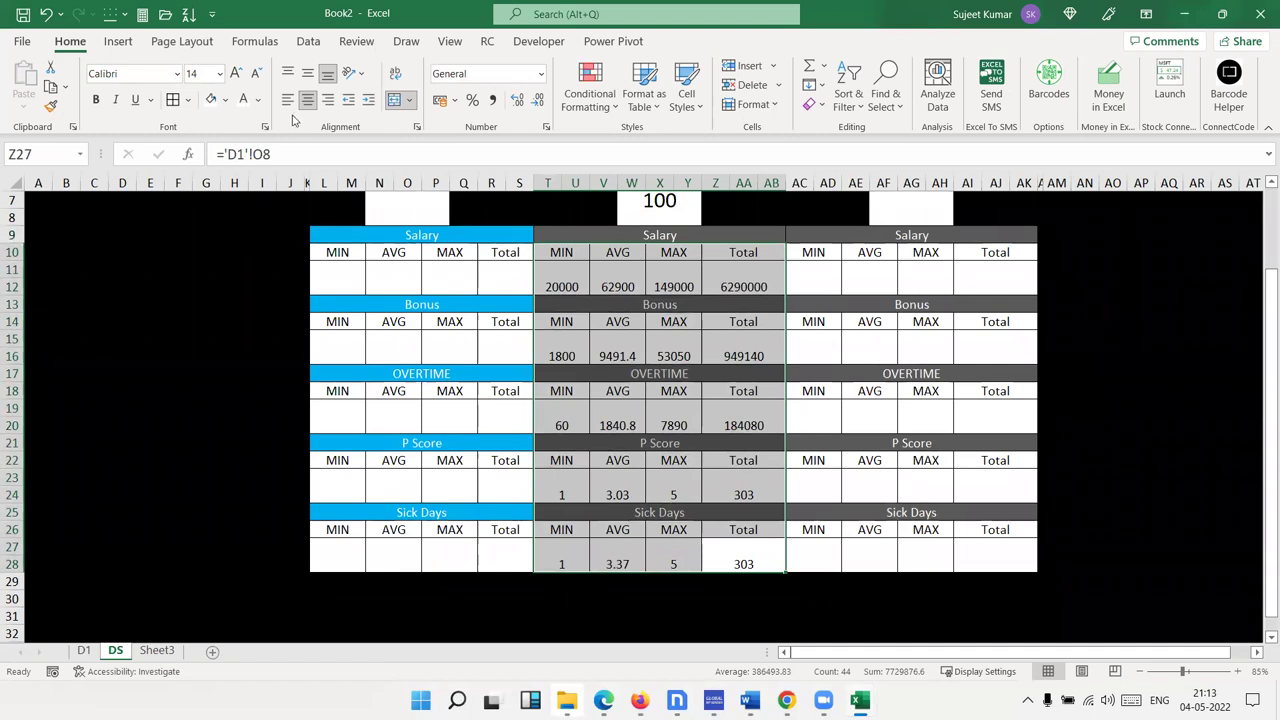
click(307, 74)
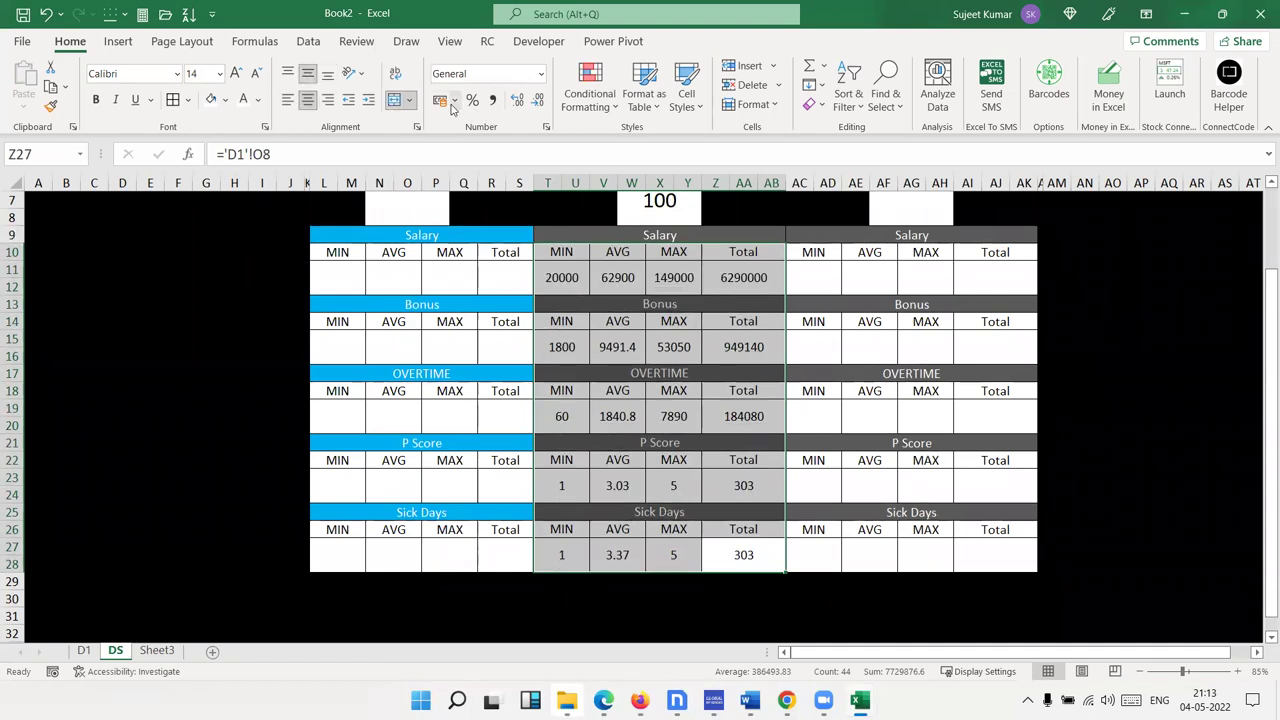
click(734, 524)
mouse_move(562, 418)
mouse_down()
mouse_move(690, 383)
mouse_move(770, 272)
mouse_up()
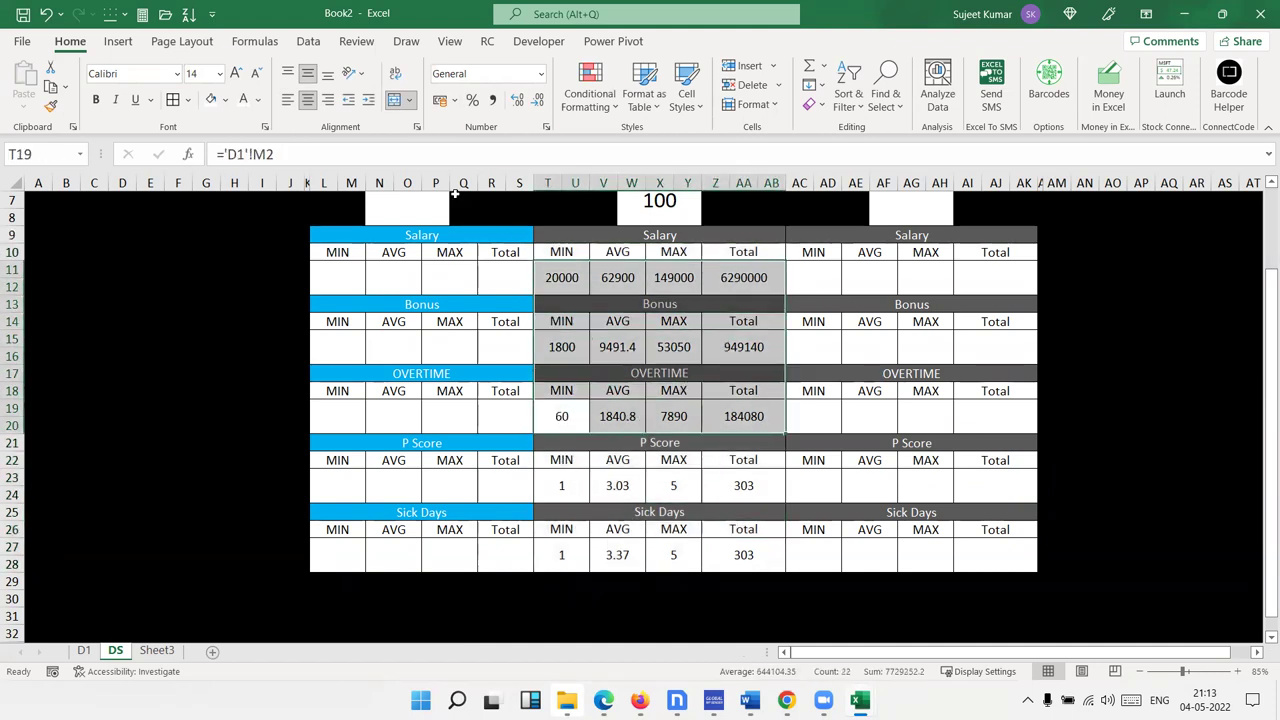
click(455, 101)
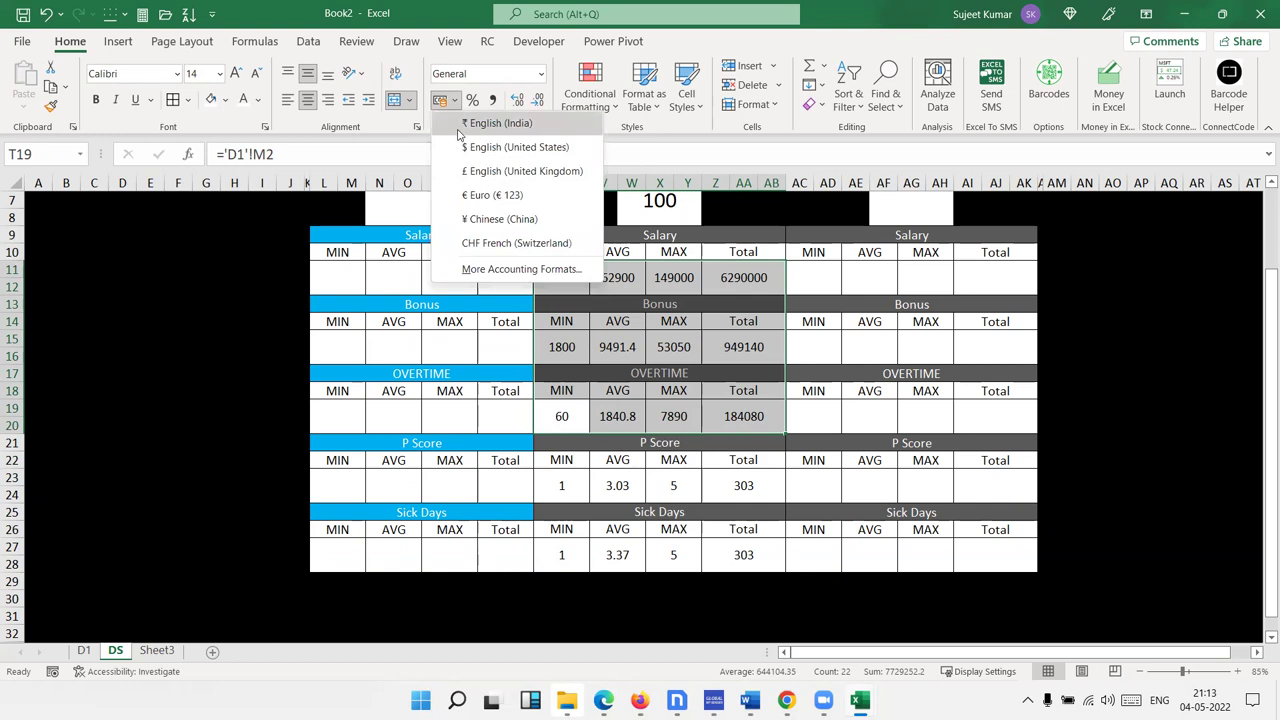
click(461, 128)
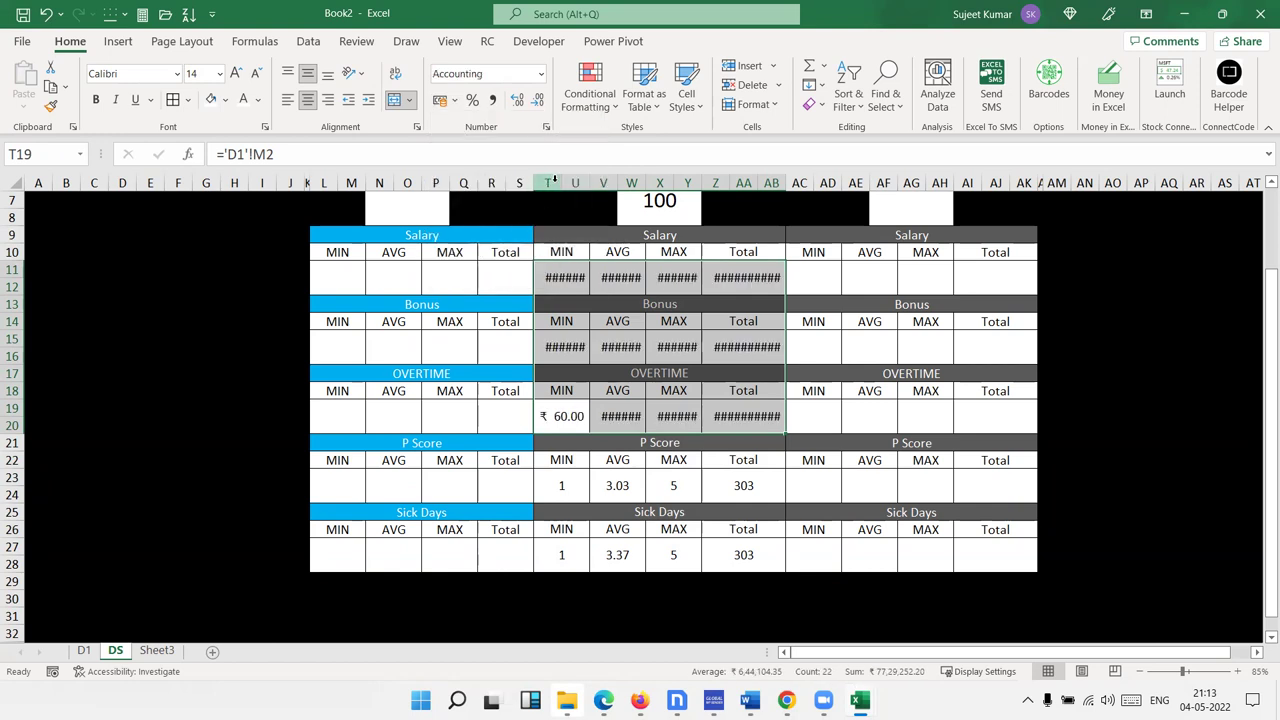
Widen the MIN column U so the rupee values fit
click(13, 178)
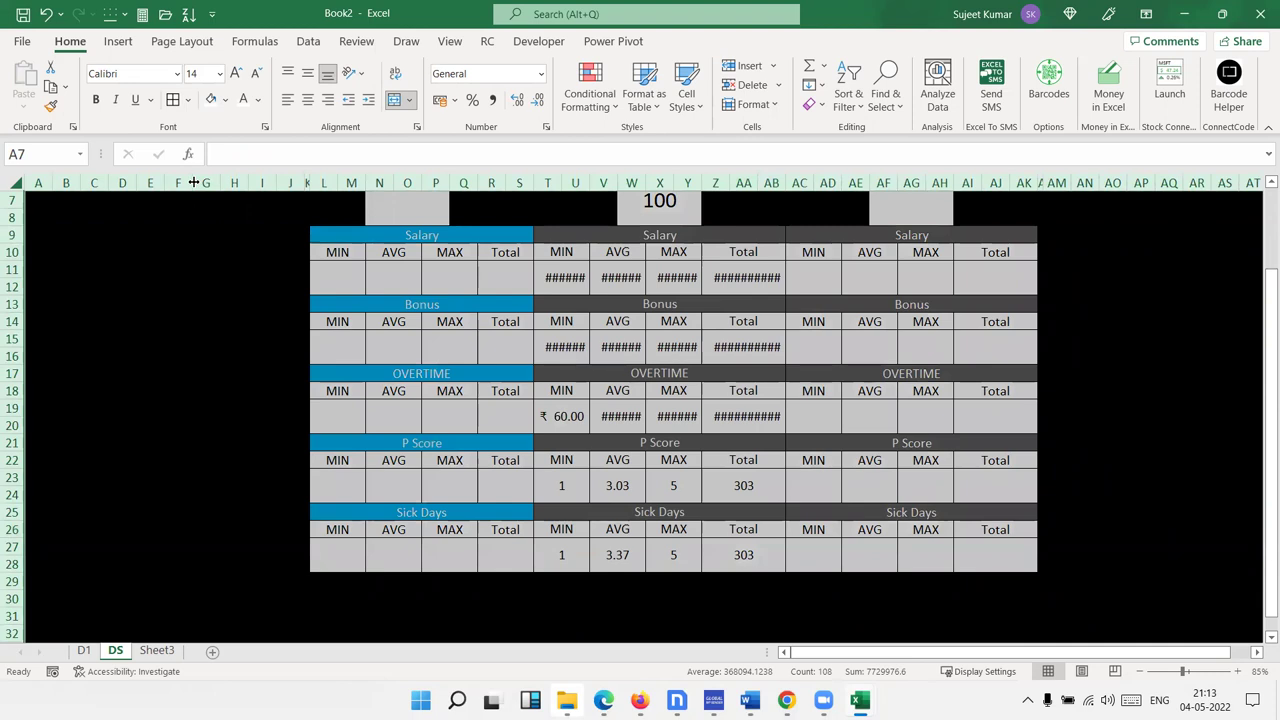
click(561, 252)
drag(589, 183, 685, 189)
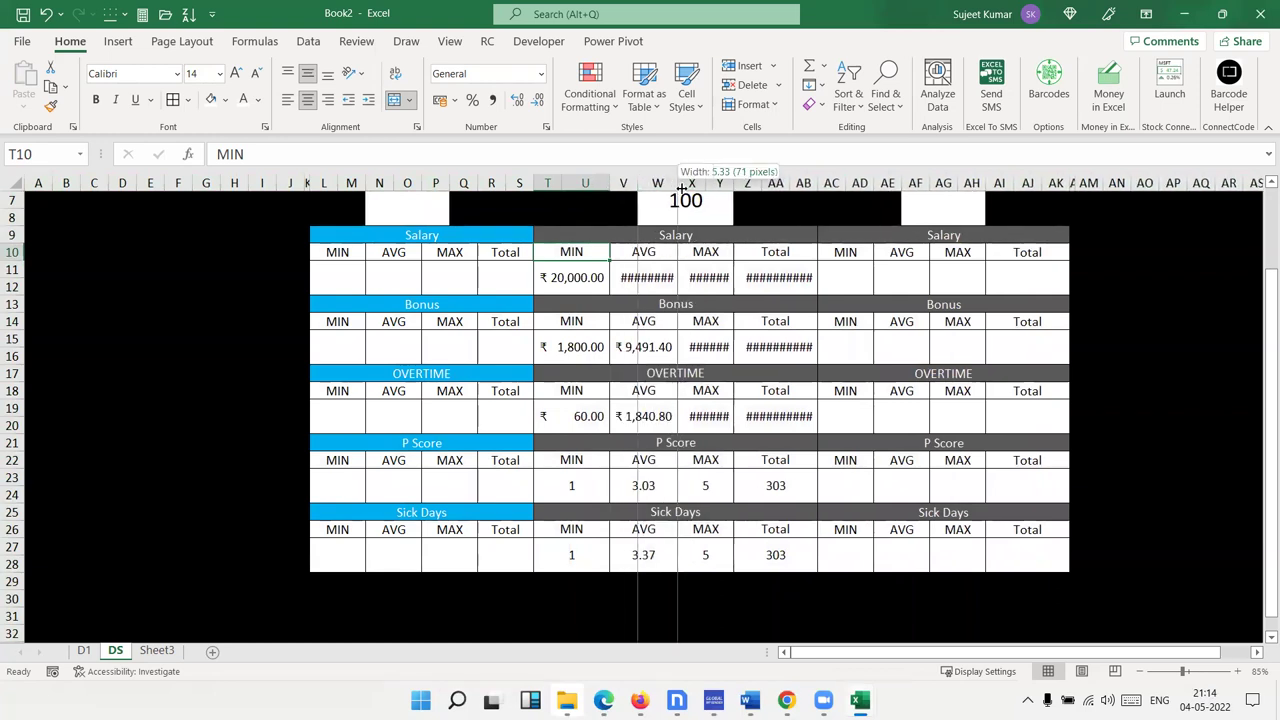
Set the Accounting format of T11:AB20 to 0 decimal places in Format Cells
drag(576, 277, 795, 423)
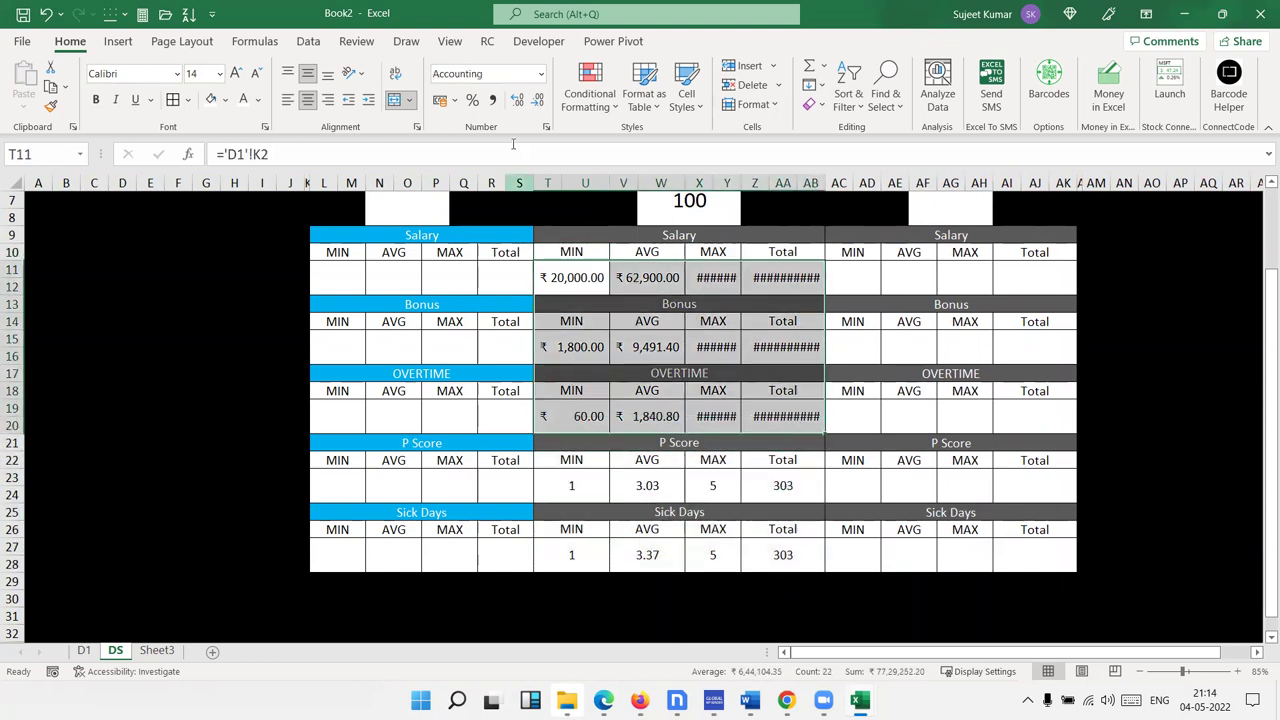
click(546, 127)
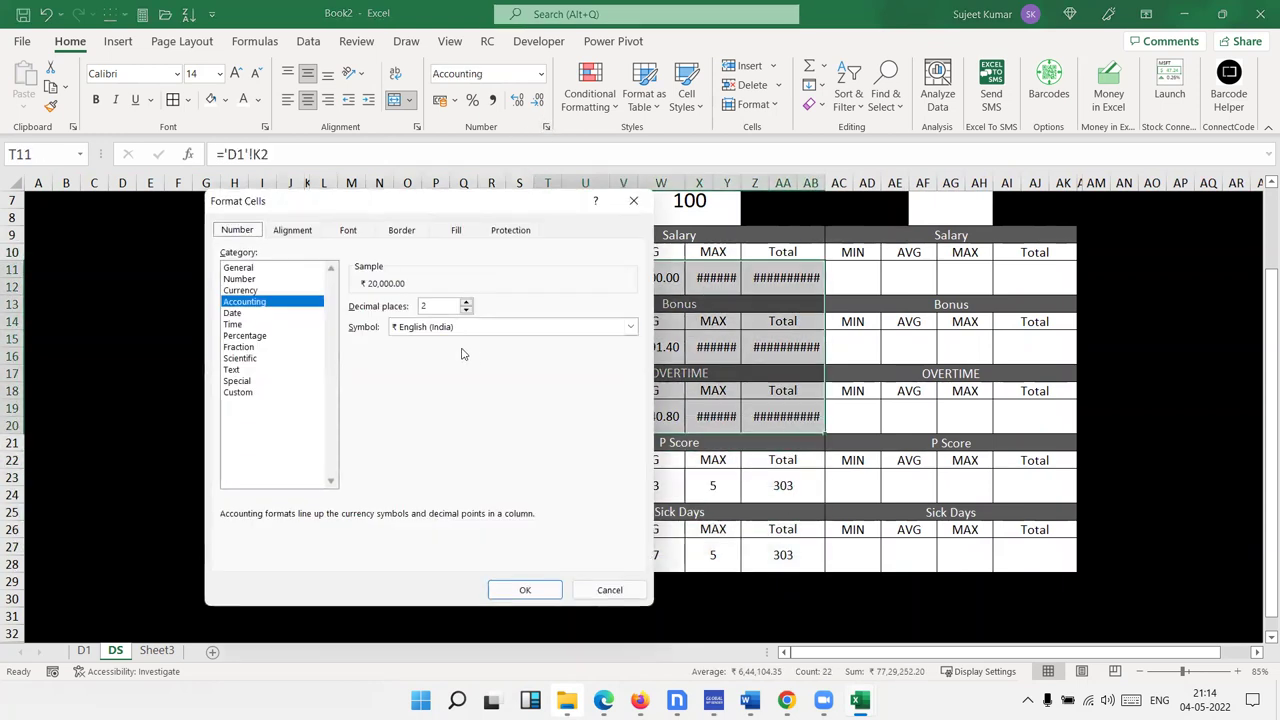
click(405, 304)
text(0)
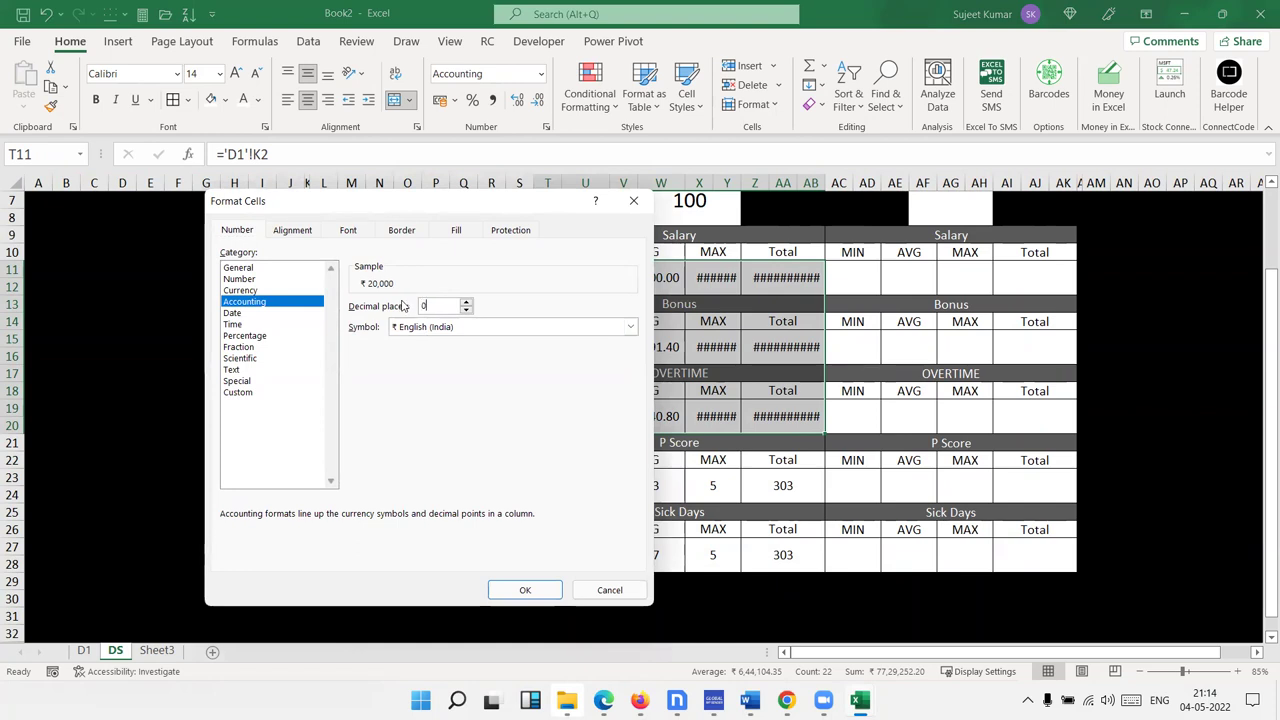
click(525, 589)
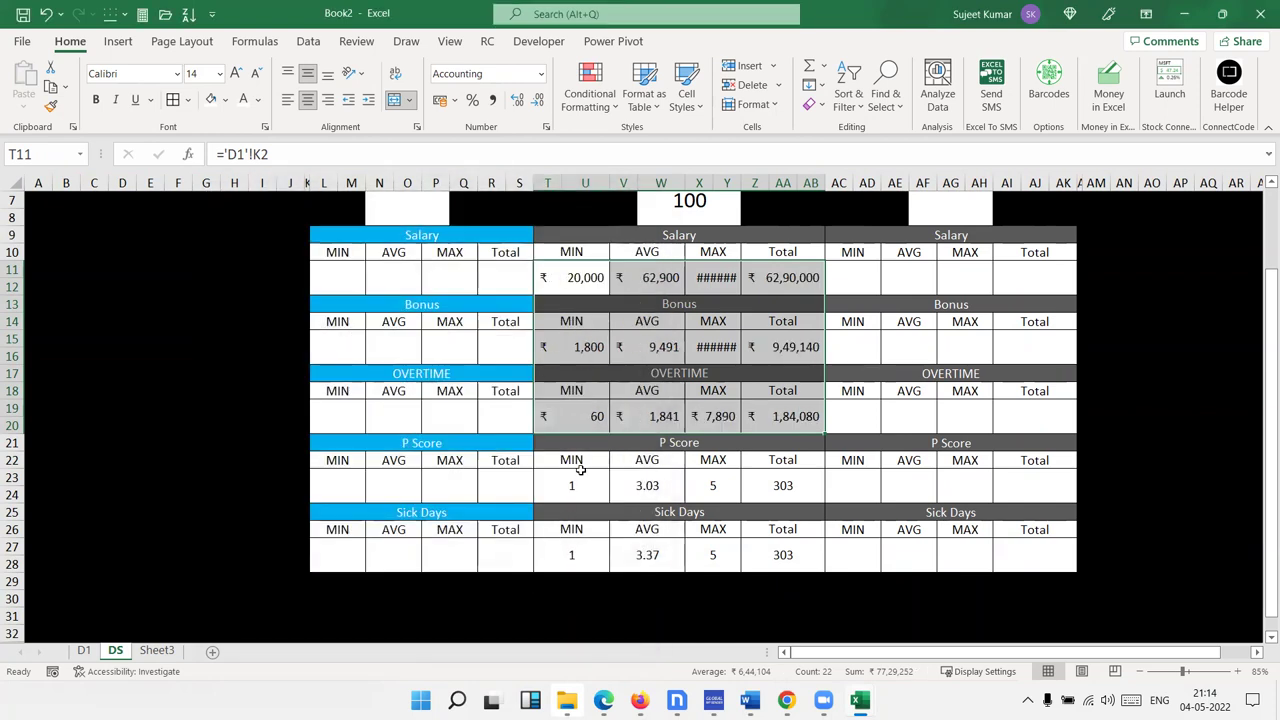
Widen the MAX column so values like ₹ 1,49,000 display fully
click(684, 378)
drag(741, 183, 760, 183)
click(684, 347)
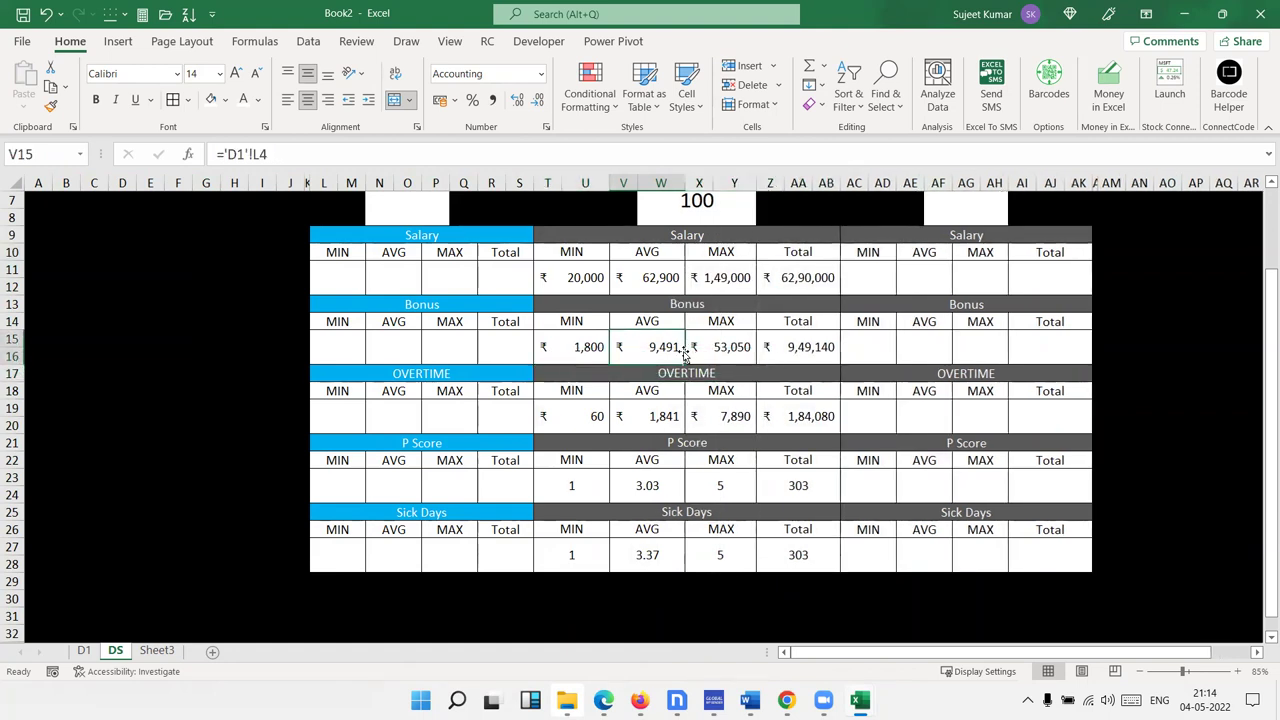
scroll(674, 333, up, 2)
scroll(646, 334, down, 3)
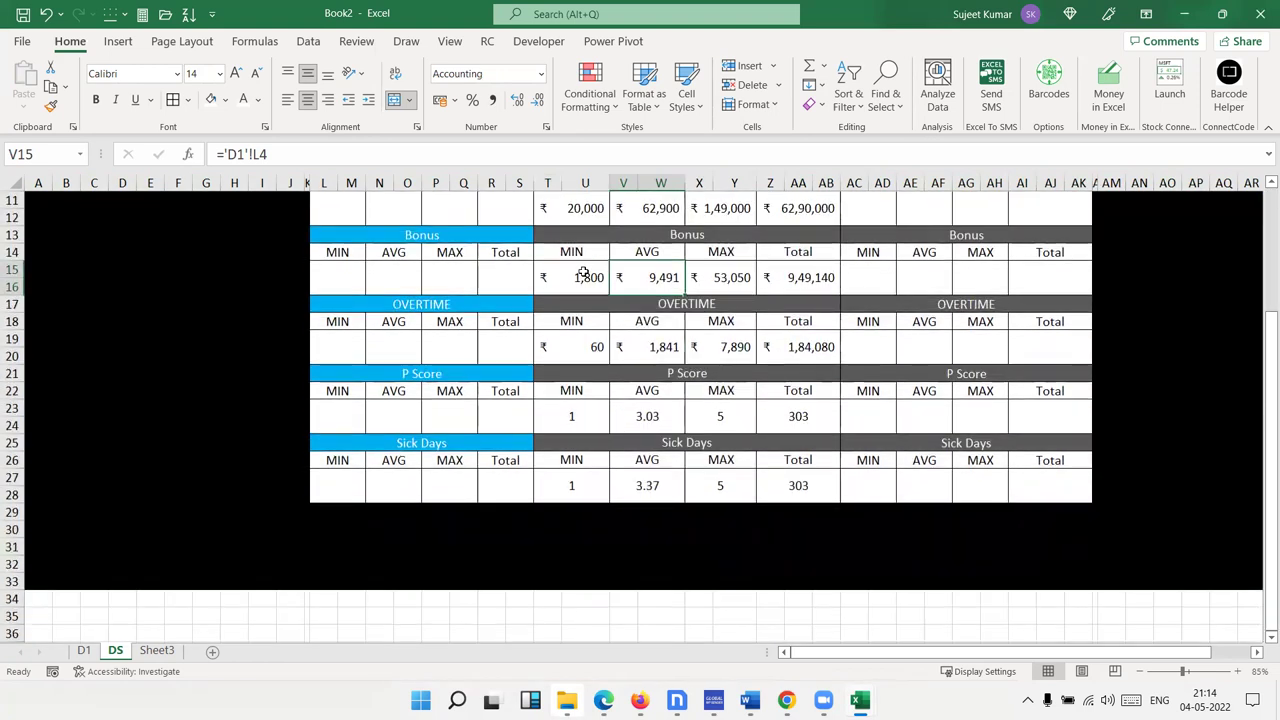
scroll(610, 393, up, 3)
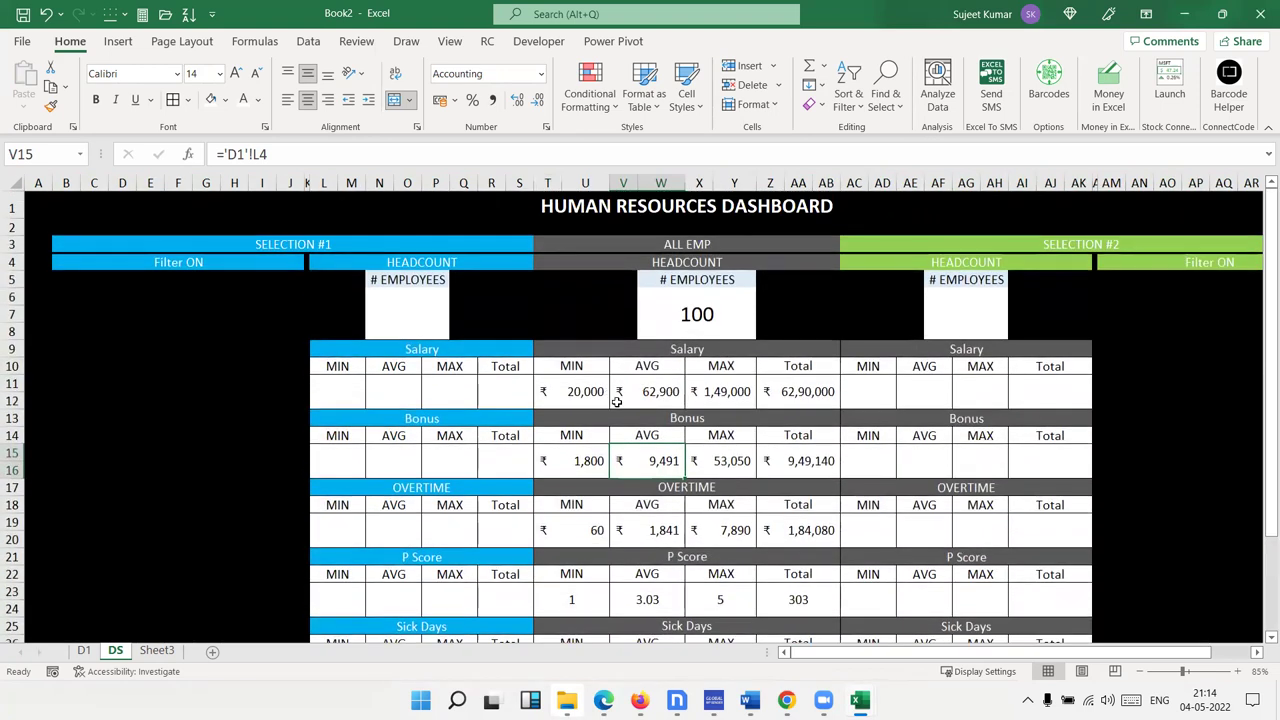
click(338, 398)
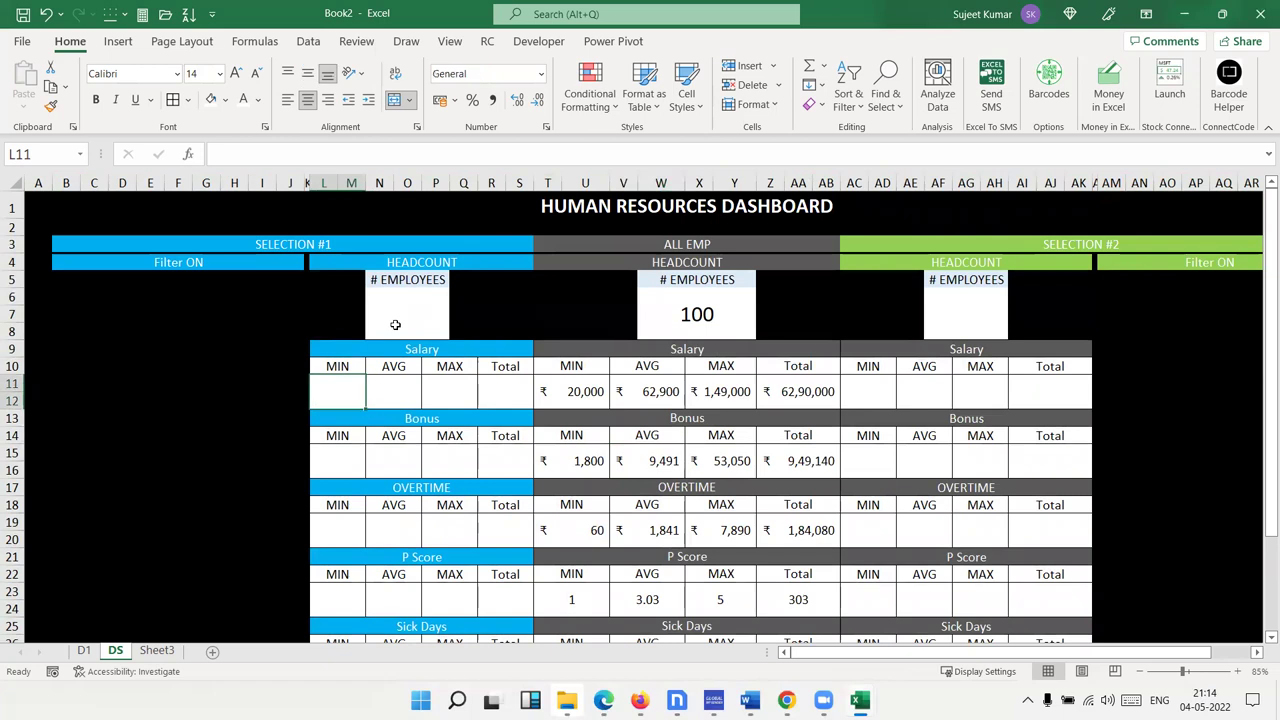
Copy the D1 summary table J1:O8 and paste it at J12
click(80, 651)
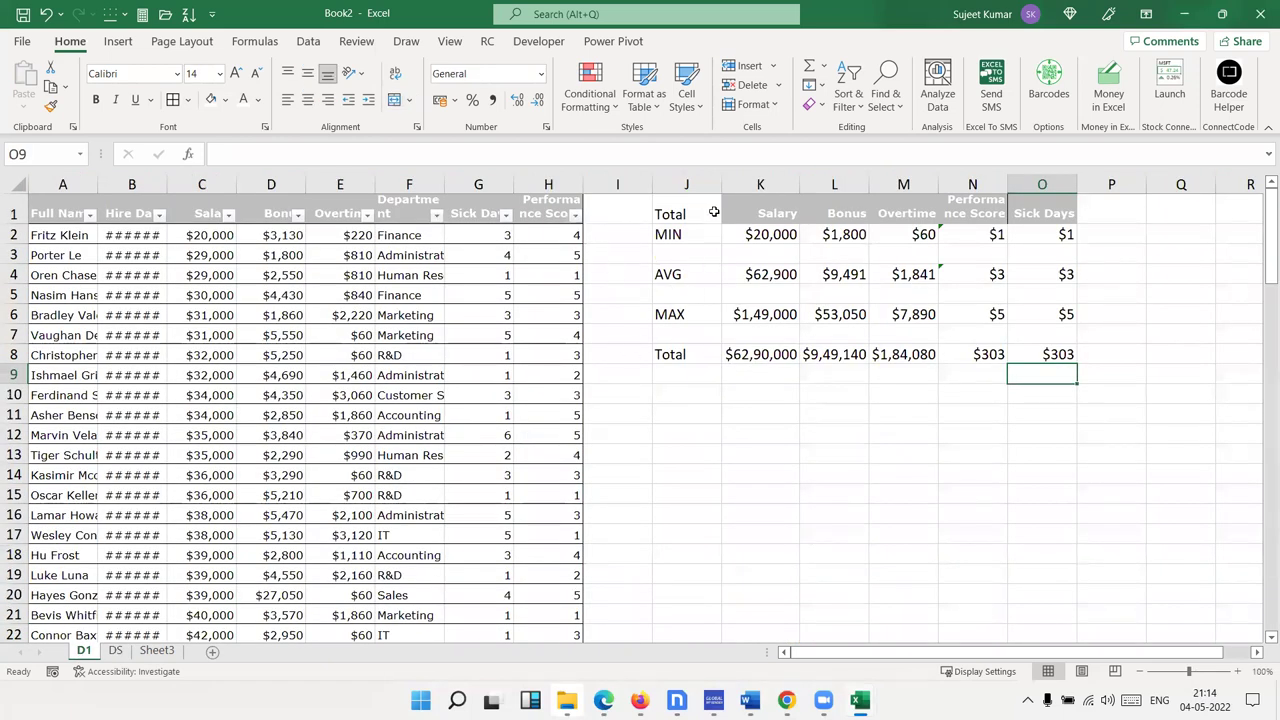
drag(714, 212, 1068, 355)
key(ctrl+c)
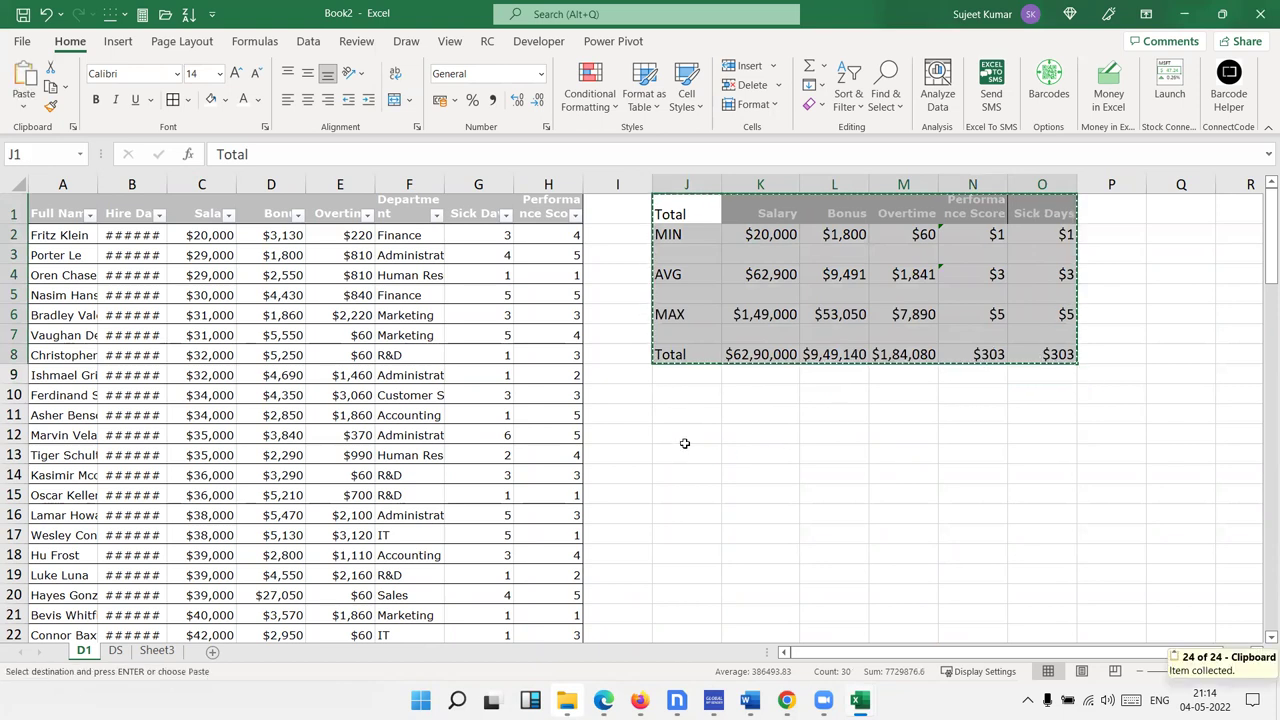
click(685, 443)
key(ctrl+v)
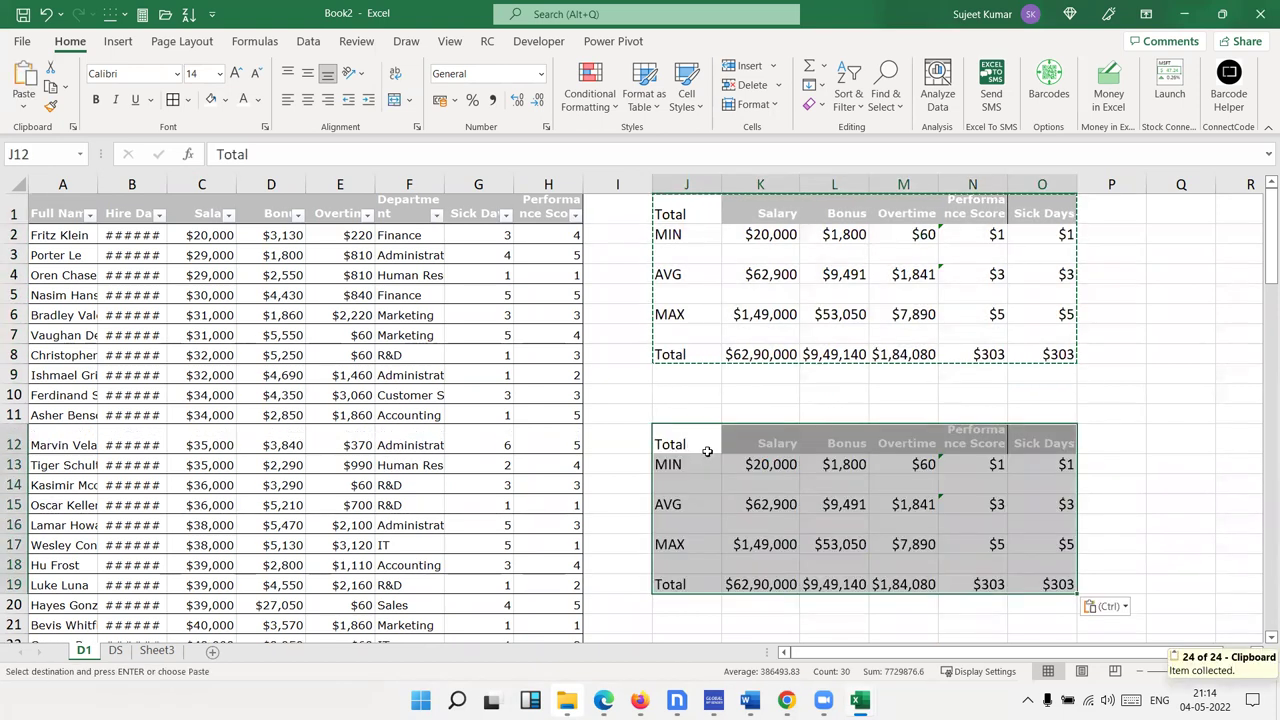
Check the pasted K13 formula, then relabel J12 as SC-1
click(764, 462)
key(Down)
click(764, 462)
double_click(764, 462)
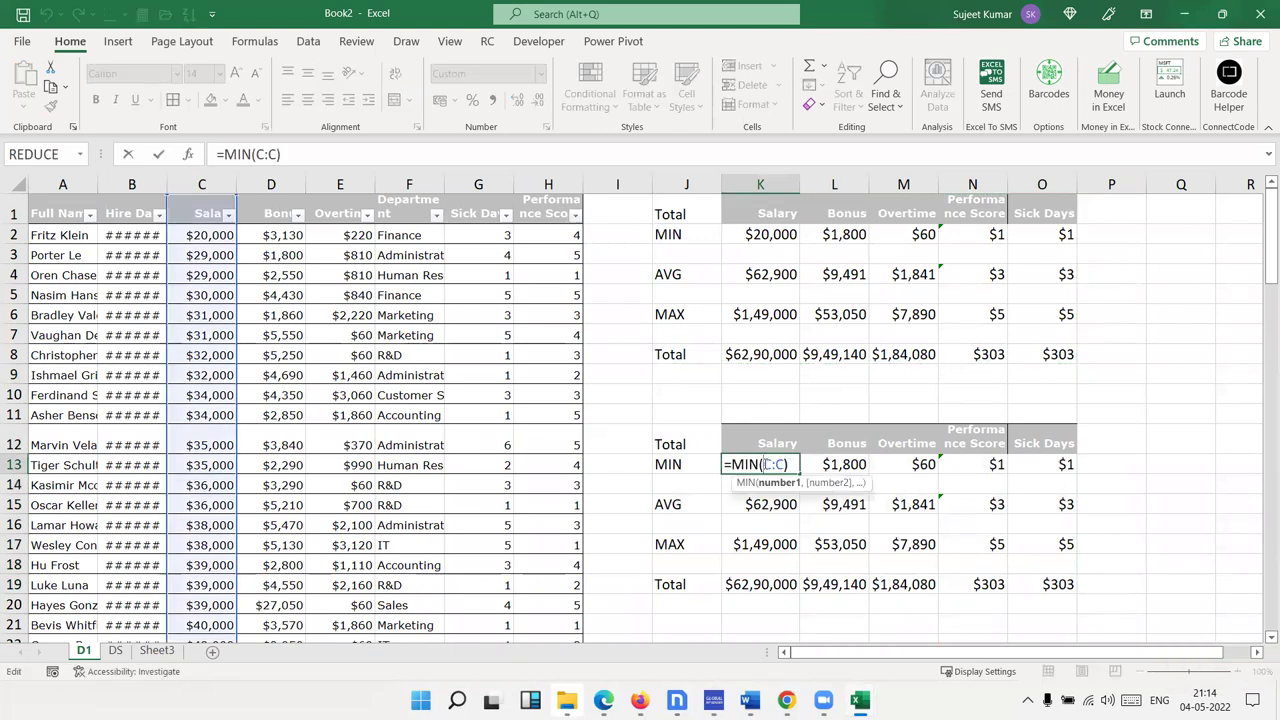
key(Escape)
click(699, 440)
text(S)
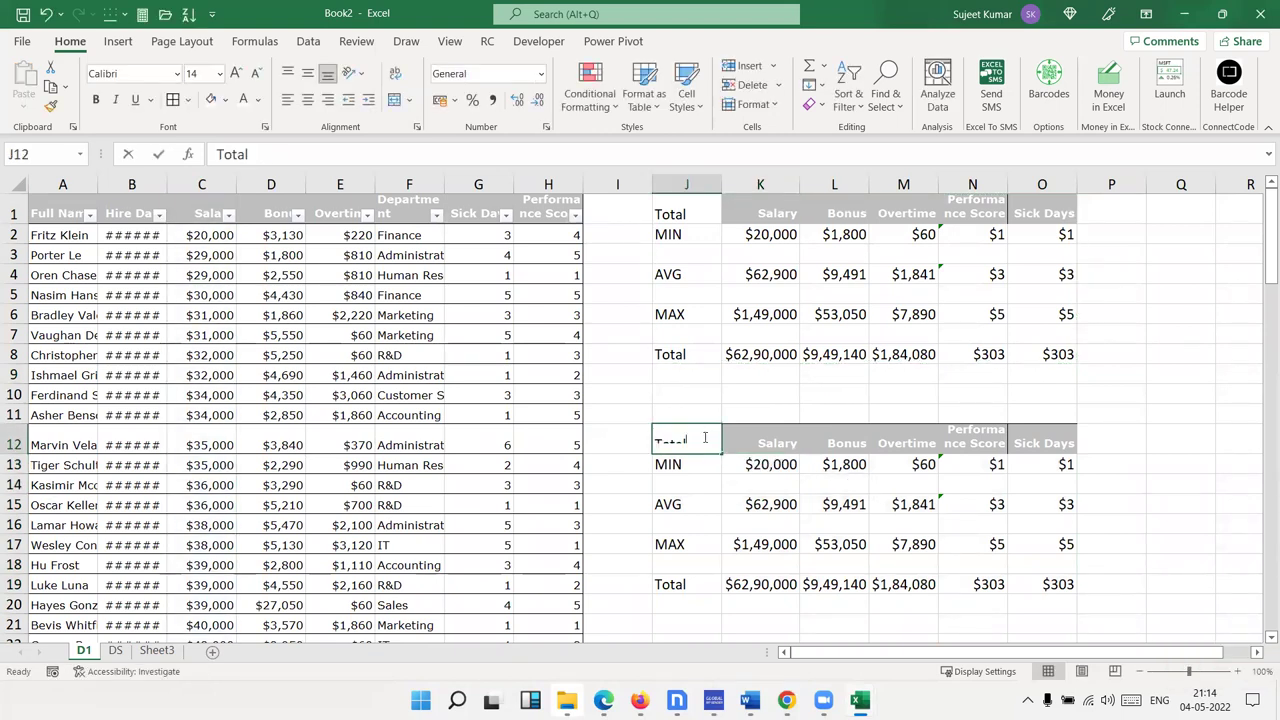
text(x)
key(BackSpace)
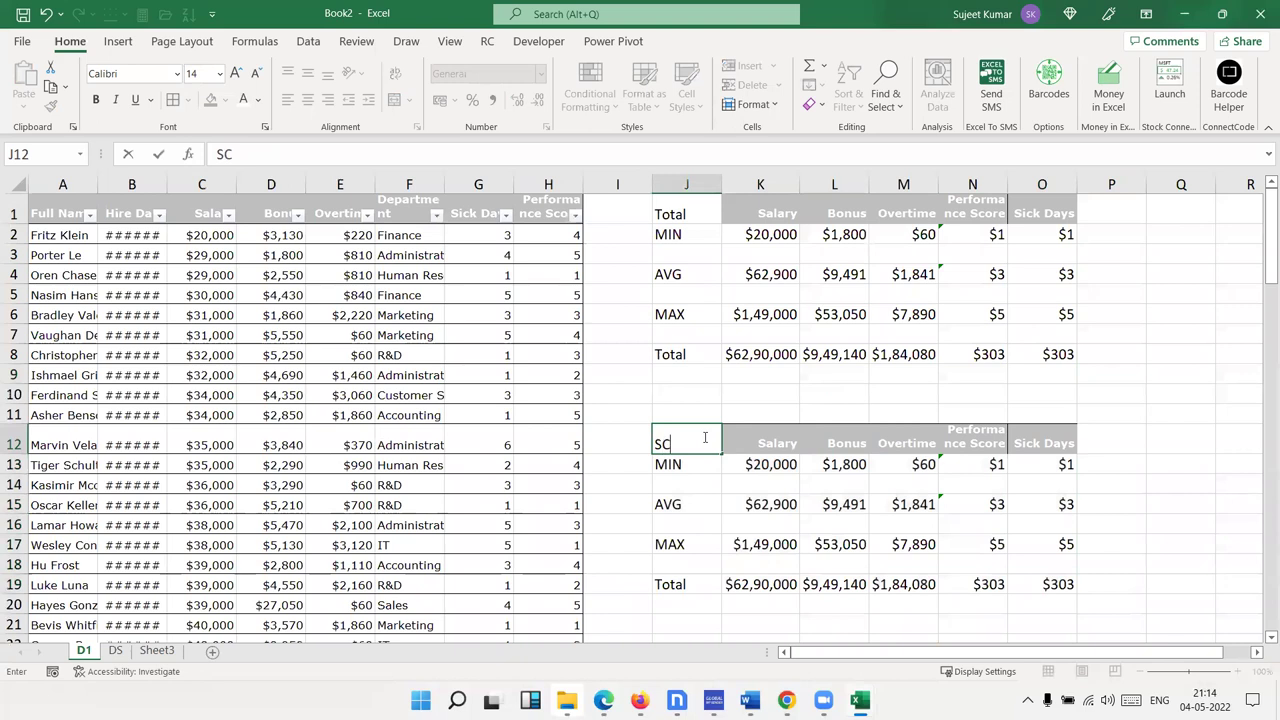
text(-1)
click(714, 470)
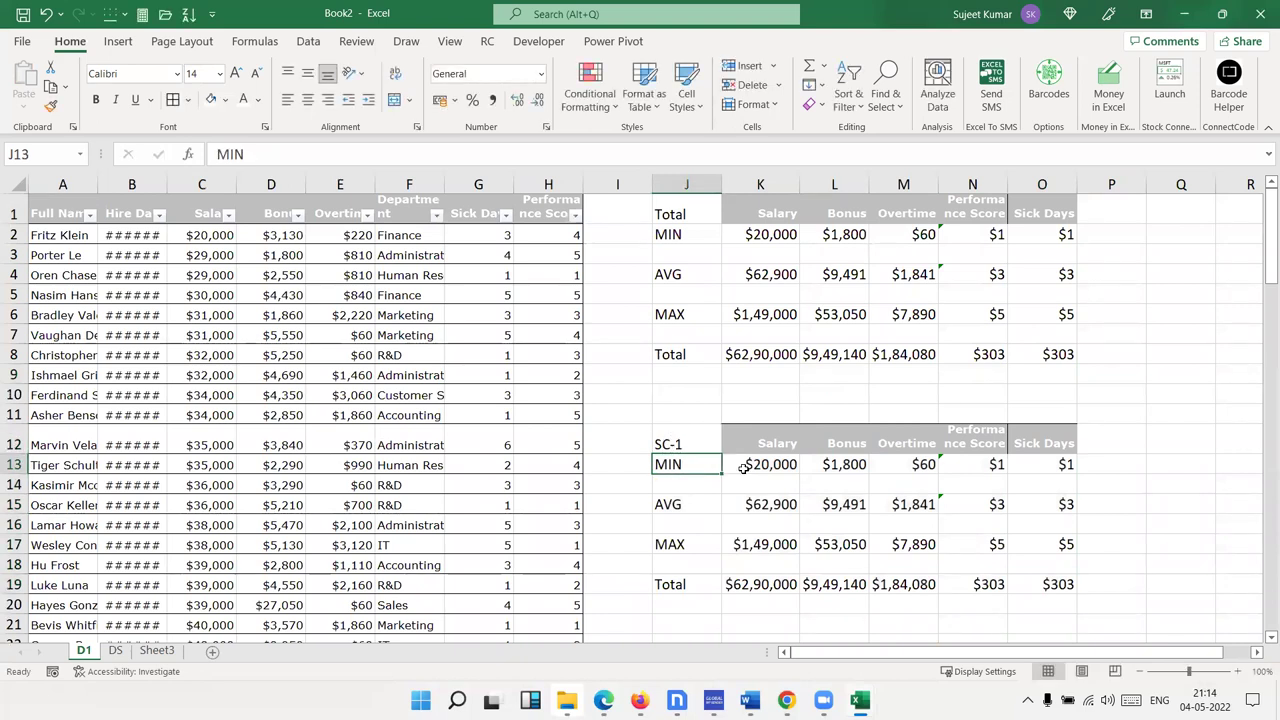
Clear the old values from K13:O19 in the SC-1 table
drag(743, 468, 1032, 577)
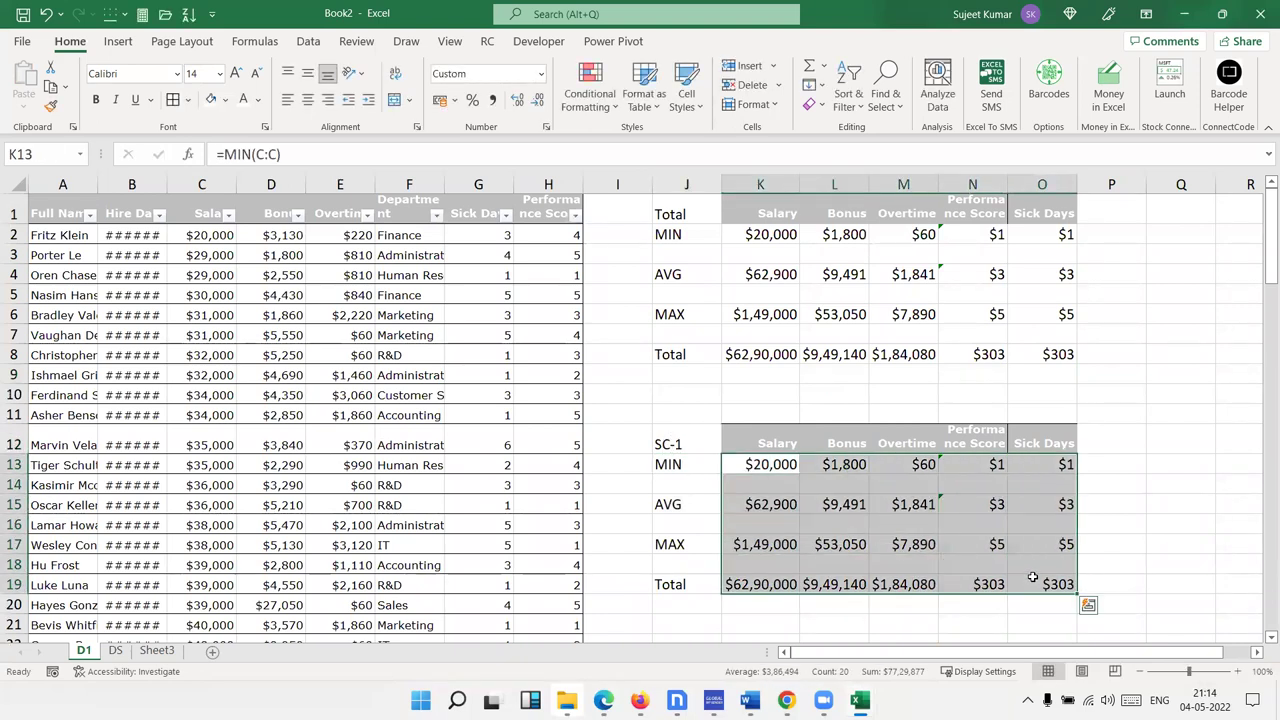
key(Delete)
key(Up)
key(Up)
Enter =AGGREGATE(5,7,C:C) in K13 for the Salary MIN
key(Down)
key(Down)
text(=)
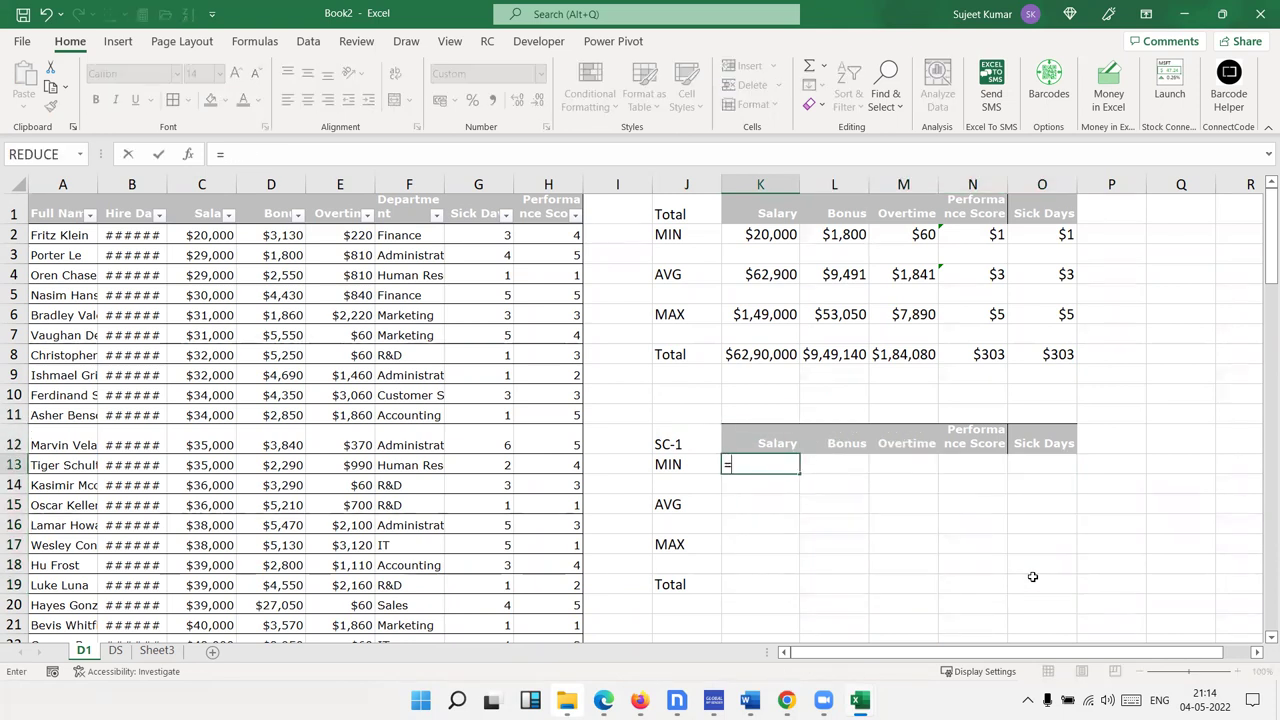
text(ag)
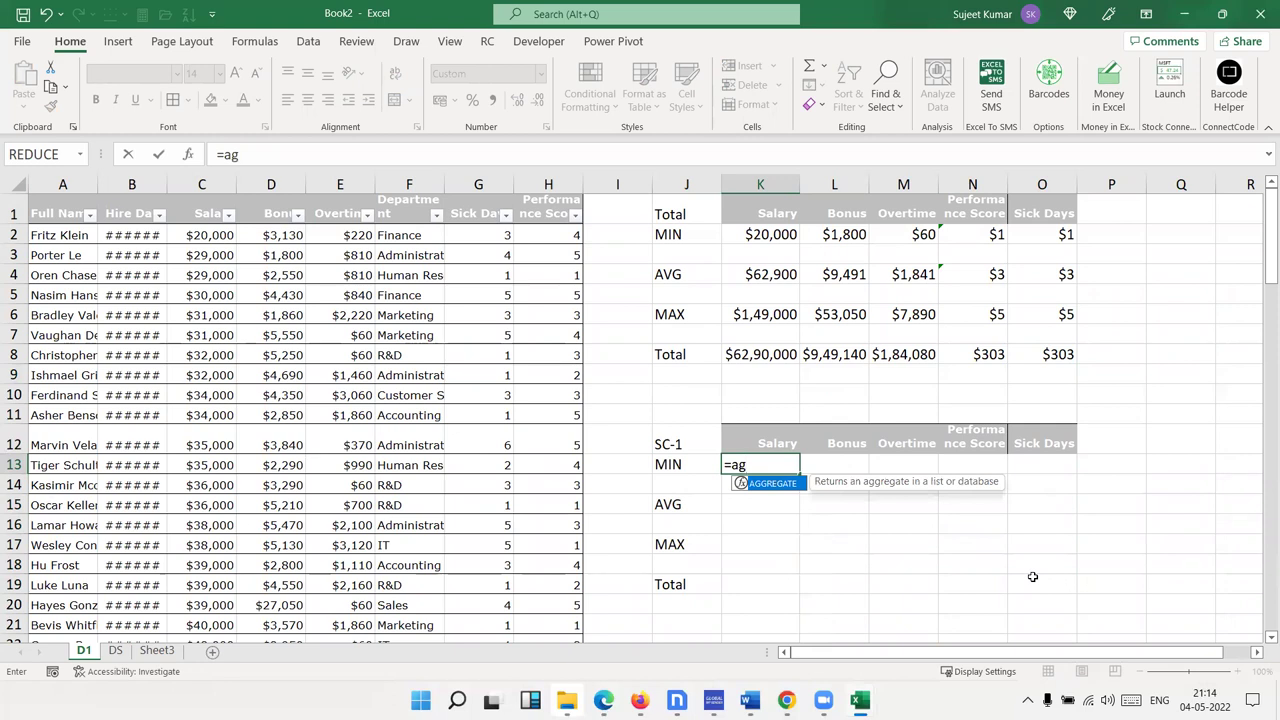
key(BackSpace)
key(BackSpace)
text(s)
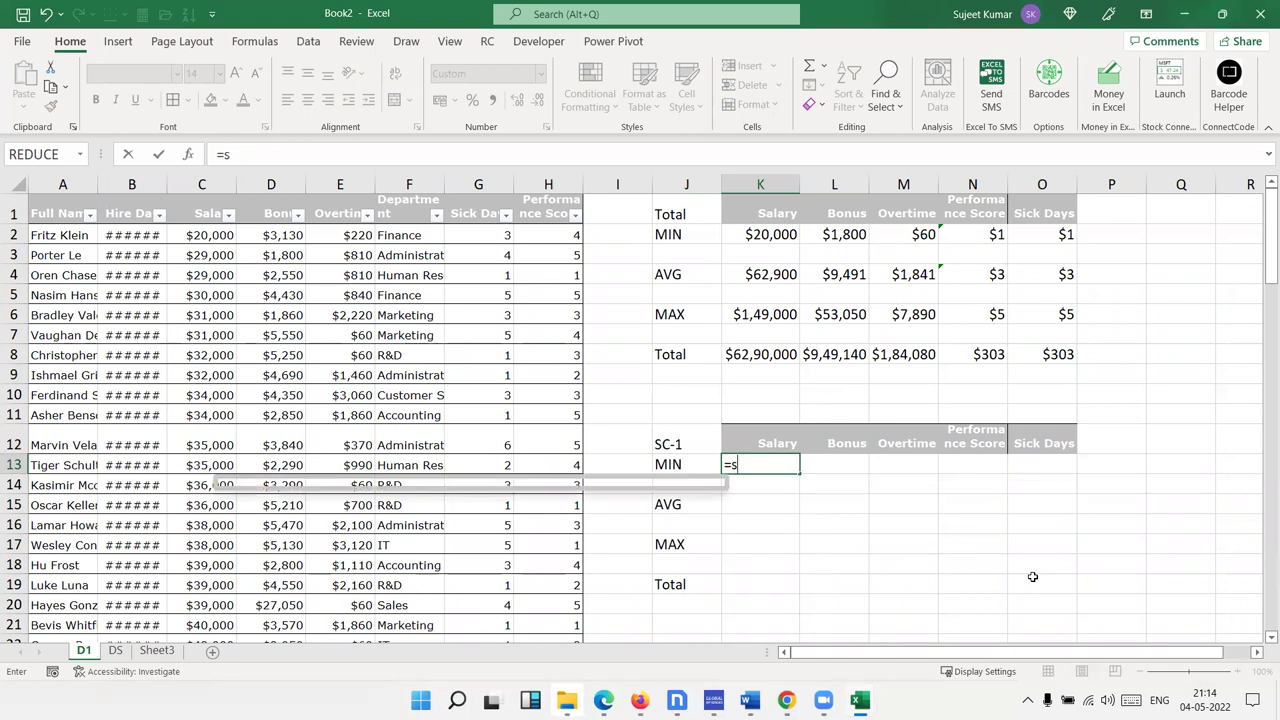
text(um)
key(BackSpace)
key(BackSpace)
key(BackSpace)
text(ag)
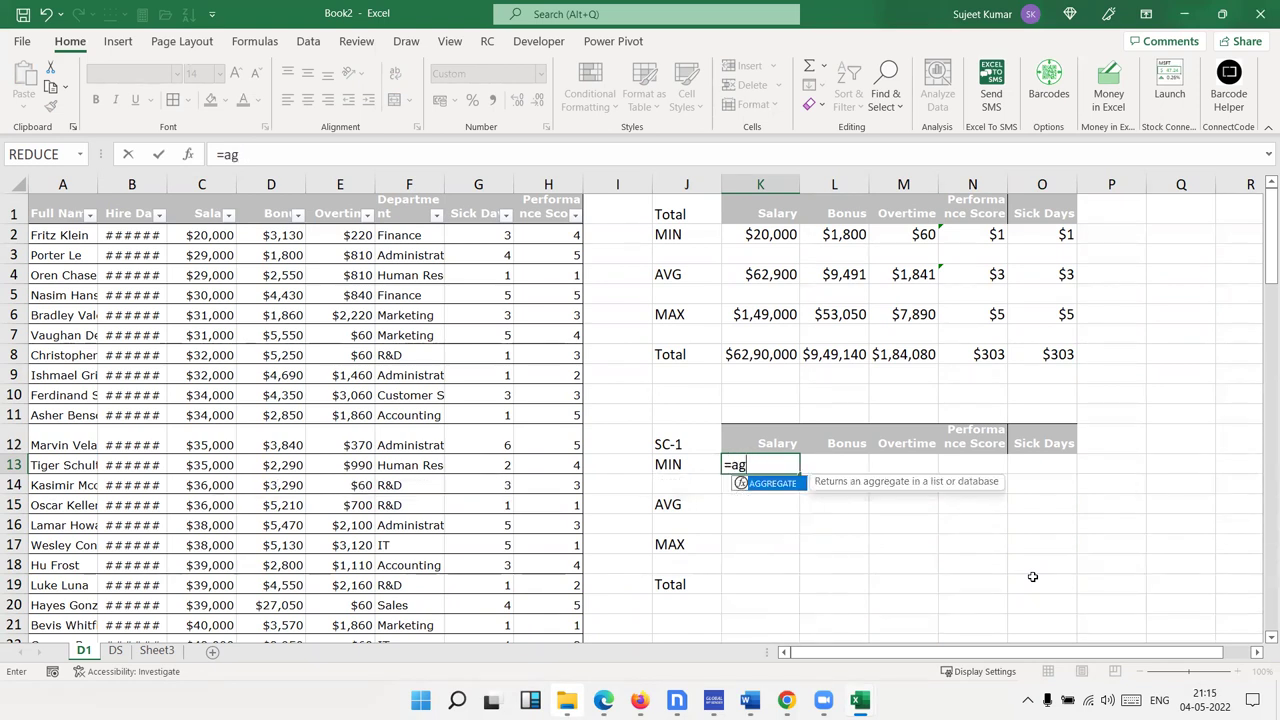
key(Tab)
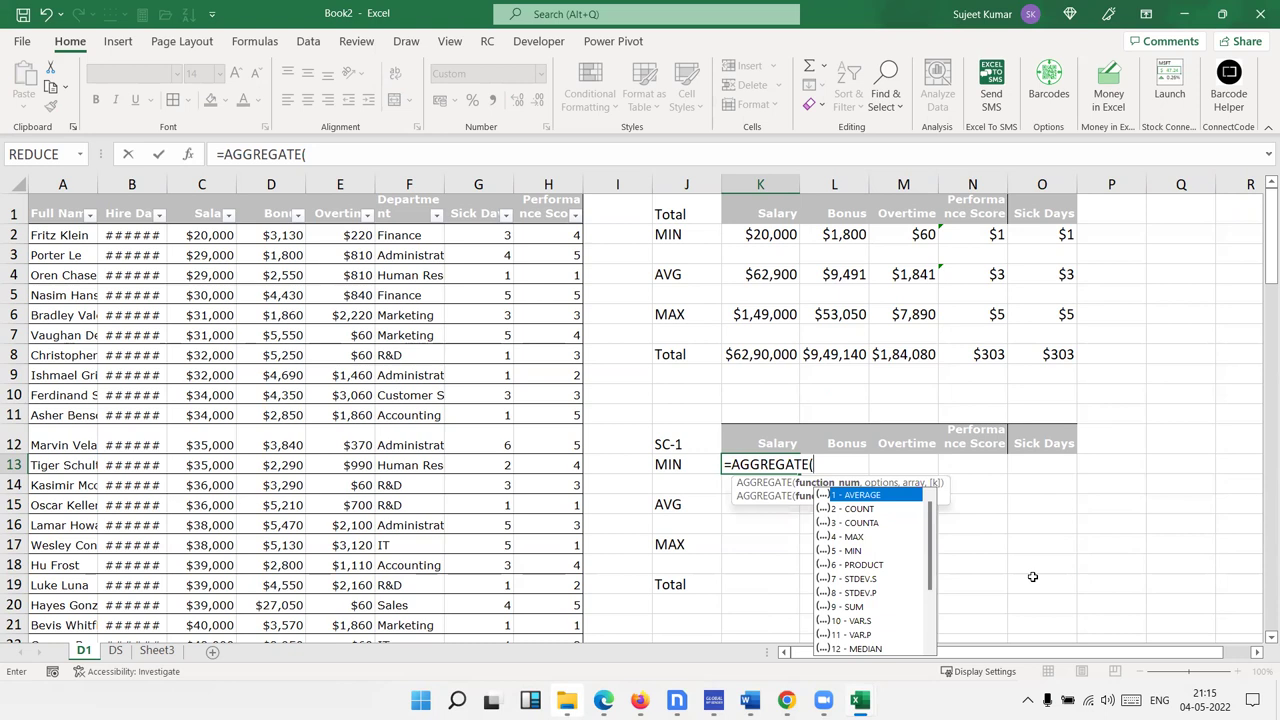
key(Down)
key(Down)
key(Down)
key(Down)
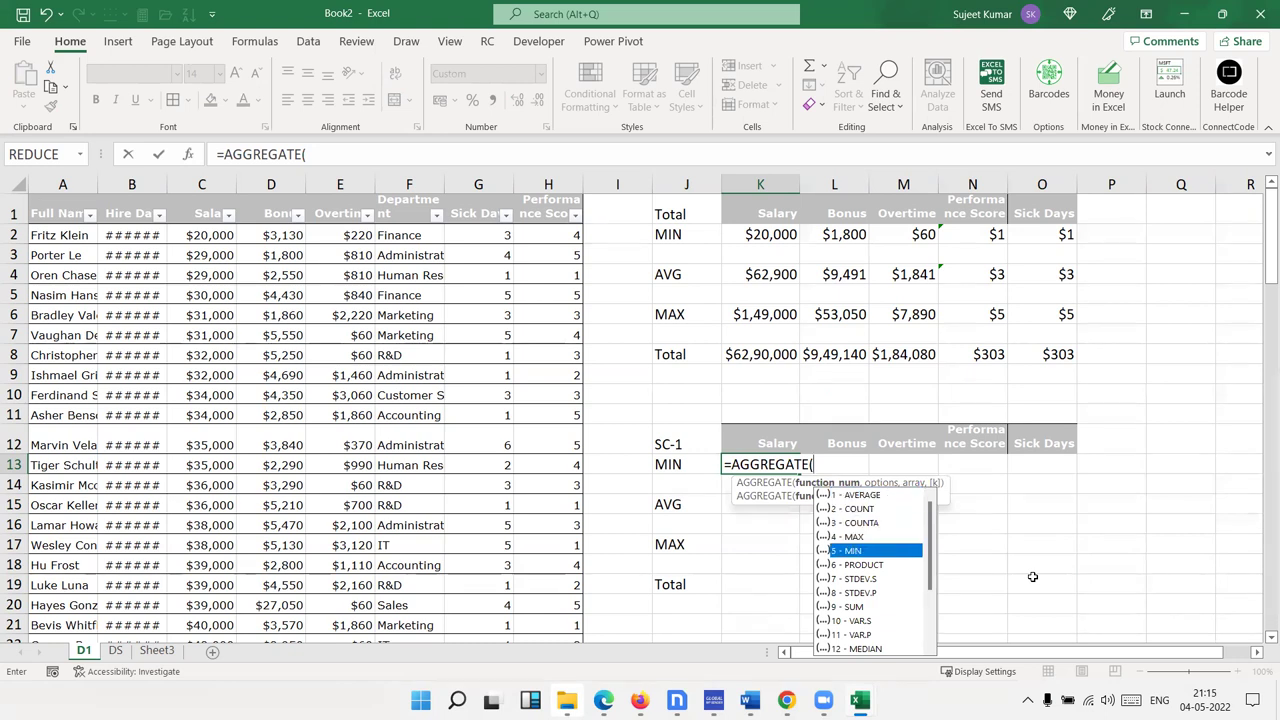
key(Escape)
text(5)
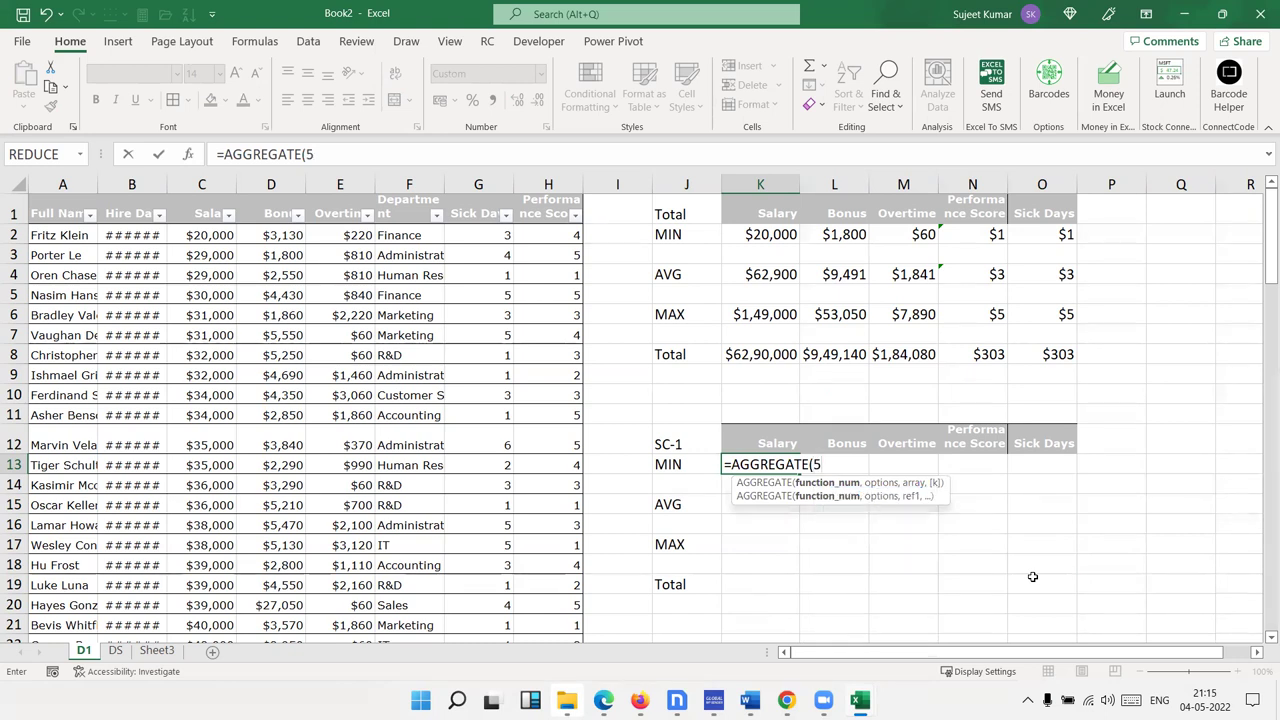
text(,)
key(Down)
key(Down)
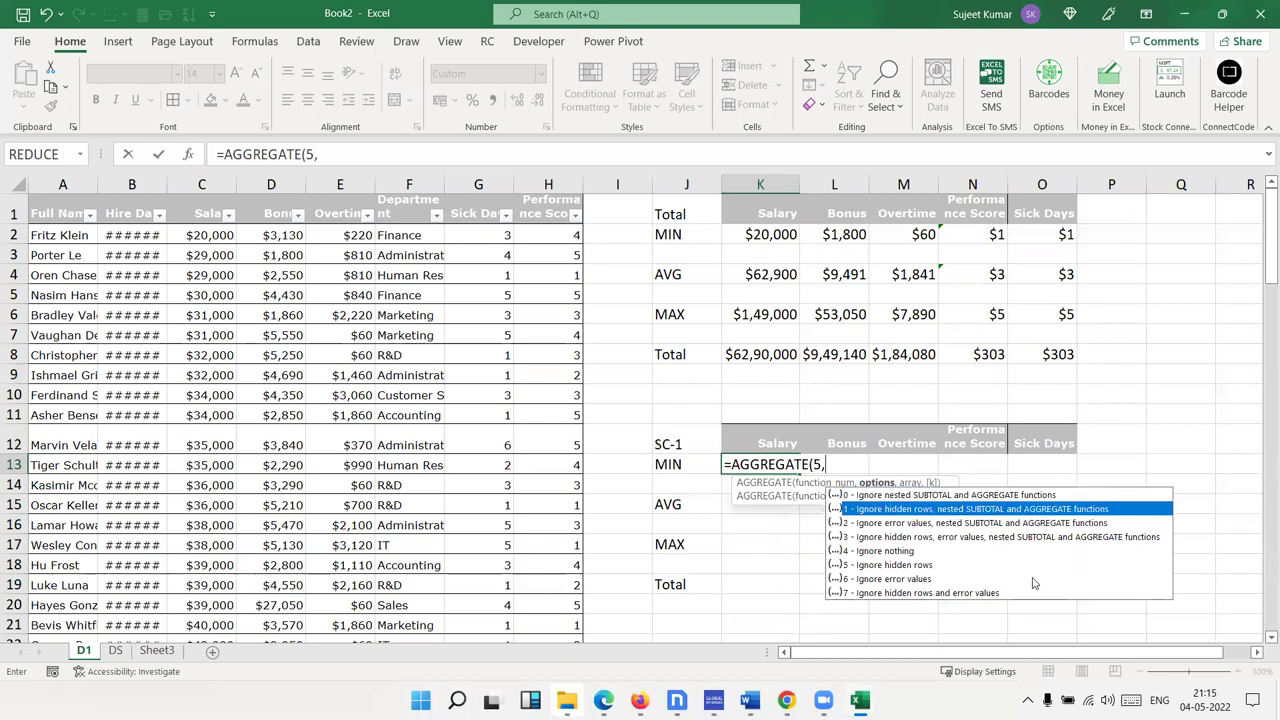
key(Down)
key(Down)
key(Down)
key(Tab)
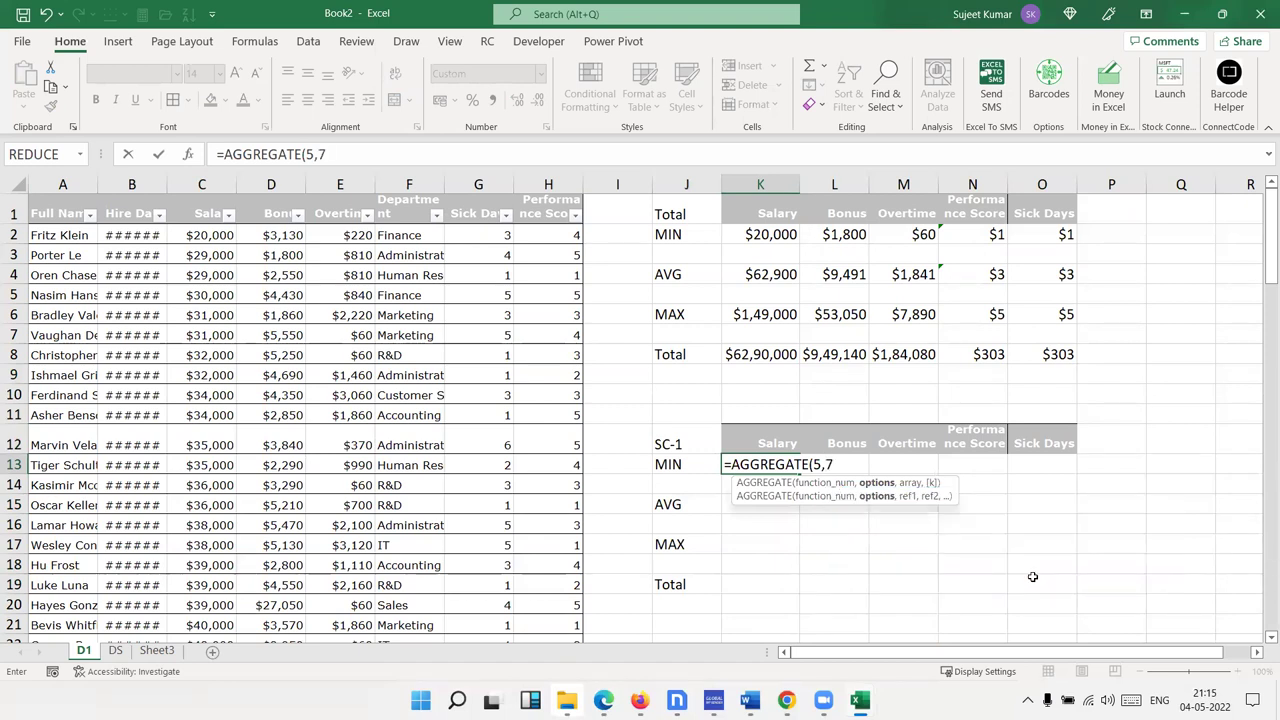
text(,)
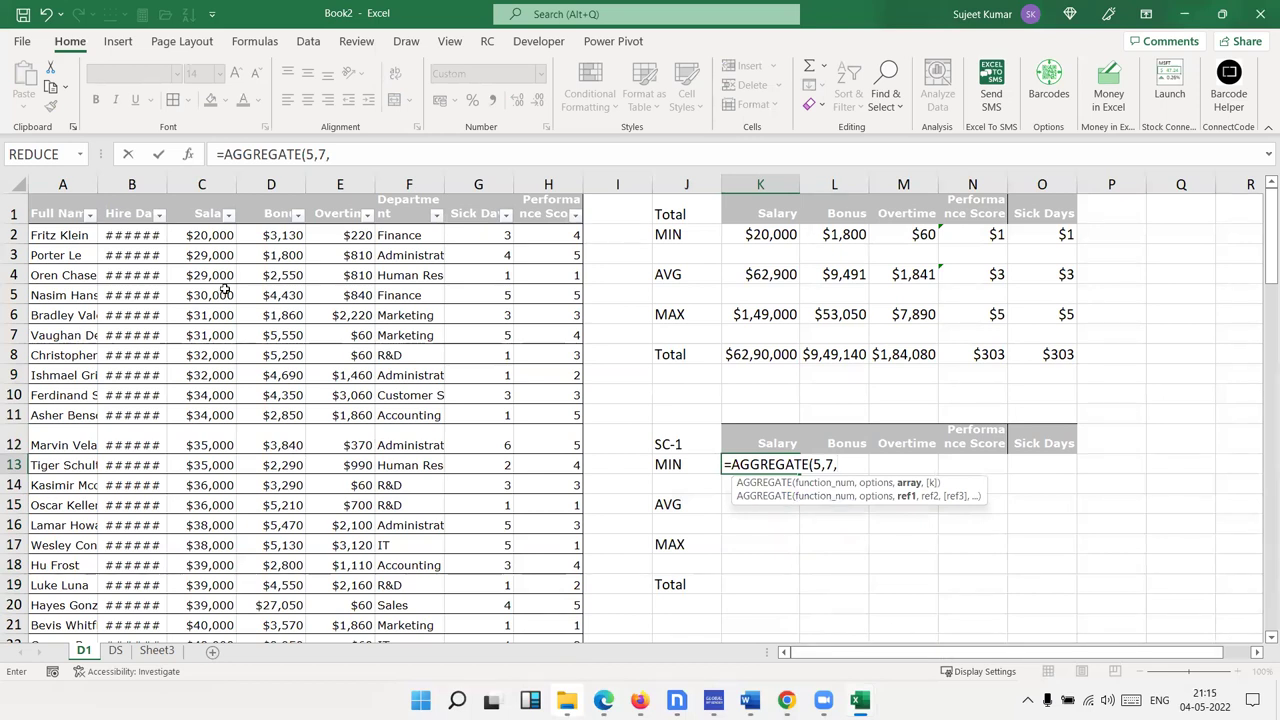
click(202, 184)
text(,)
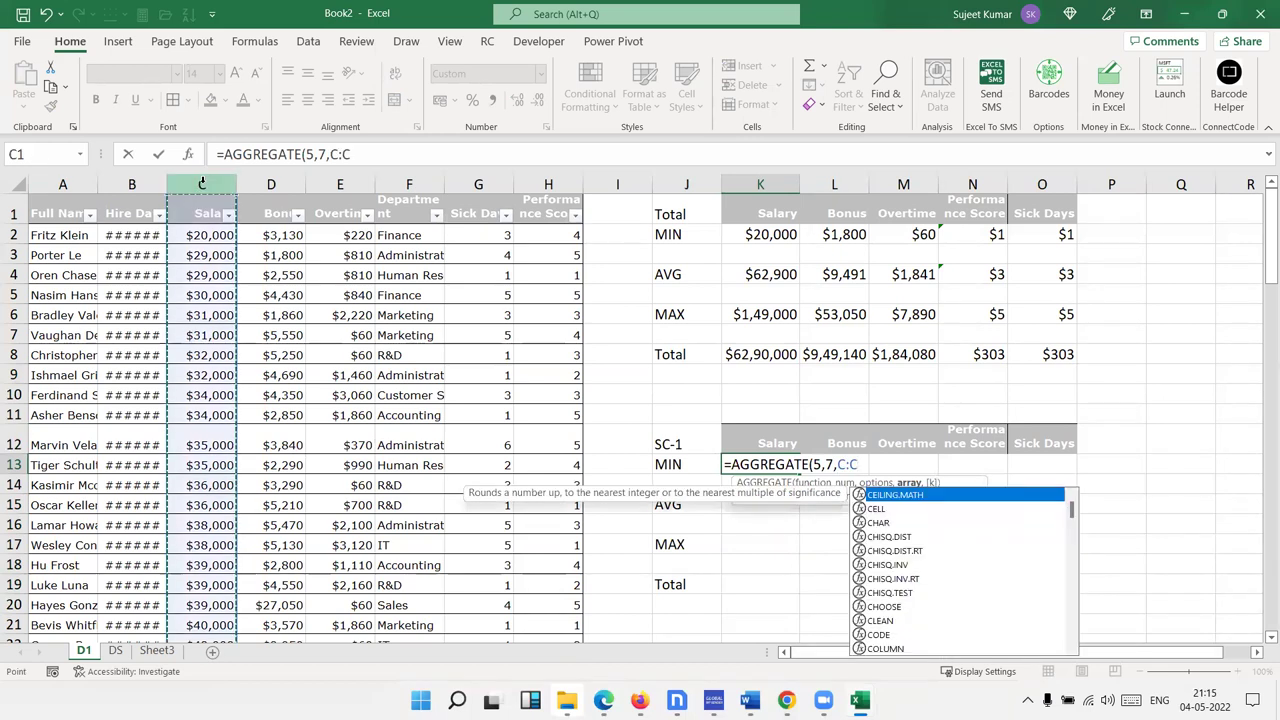
key(Return)
Copy the K13 formula into K15 and change its function number to 1 for AVG
key(Up)
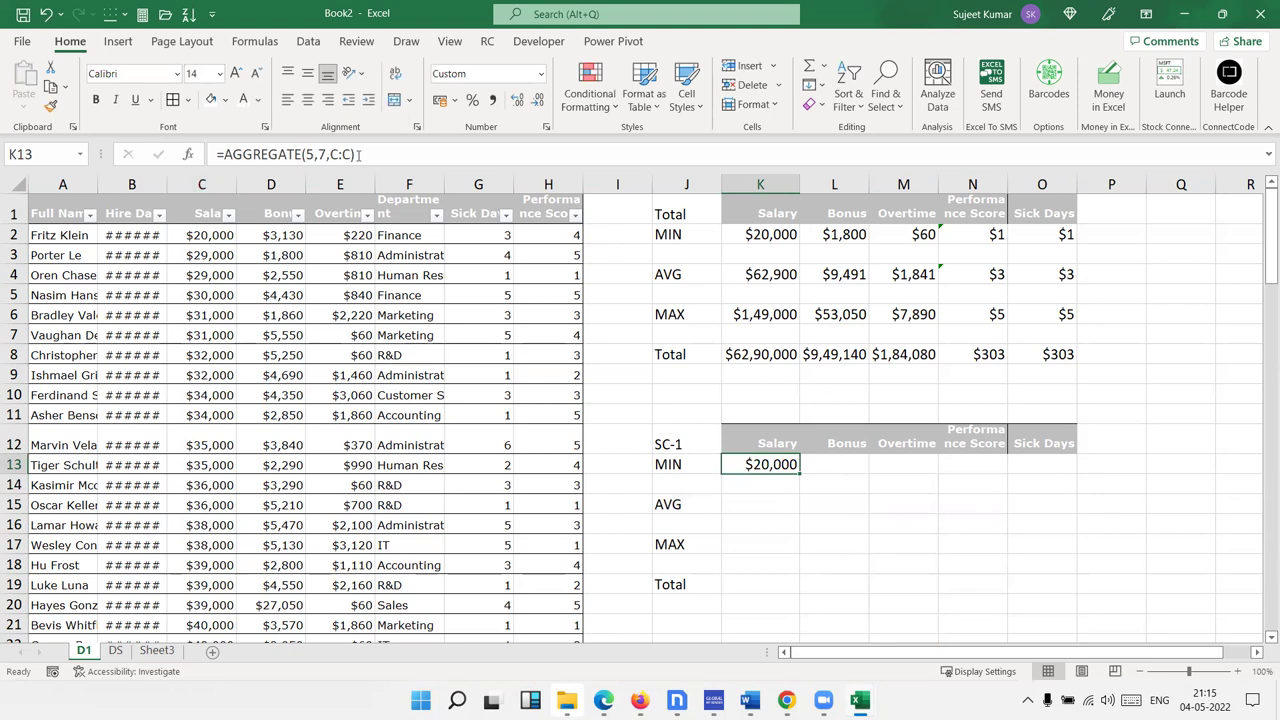
drag(358, 154, 224, 154)
key(ctrl+c)
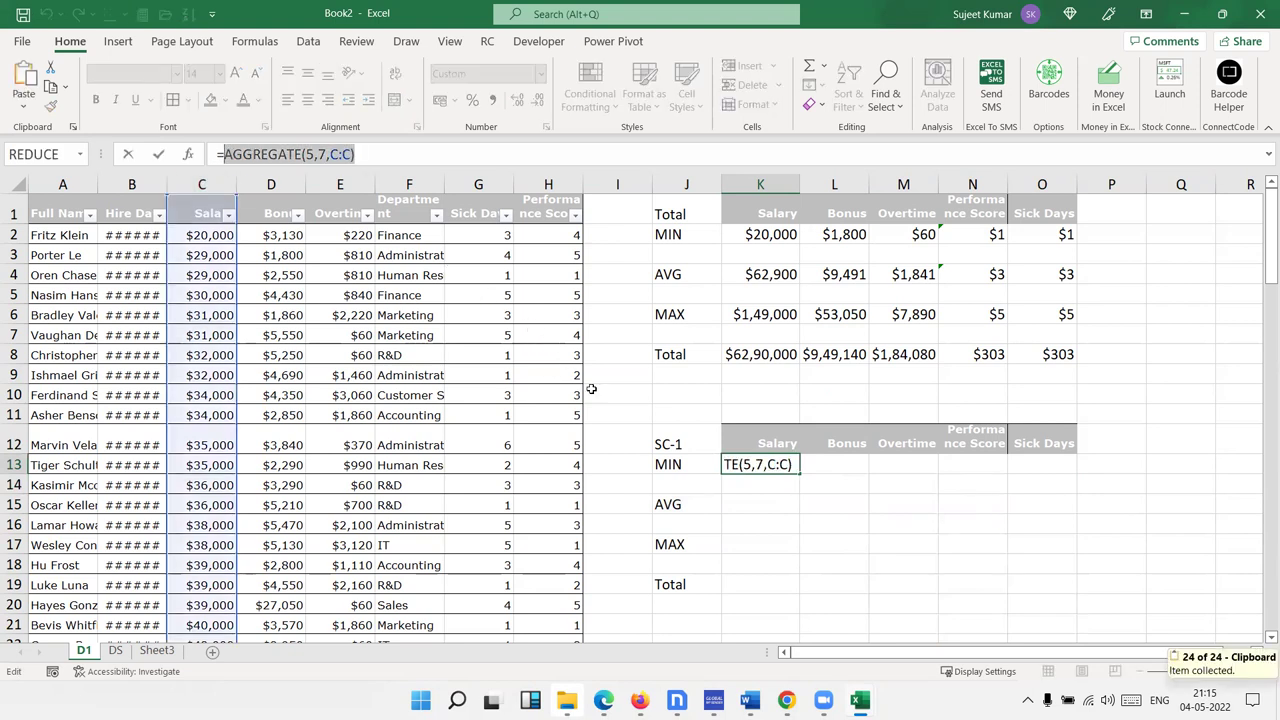
key(Escape)
click(735, 487)
click(738, 497)
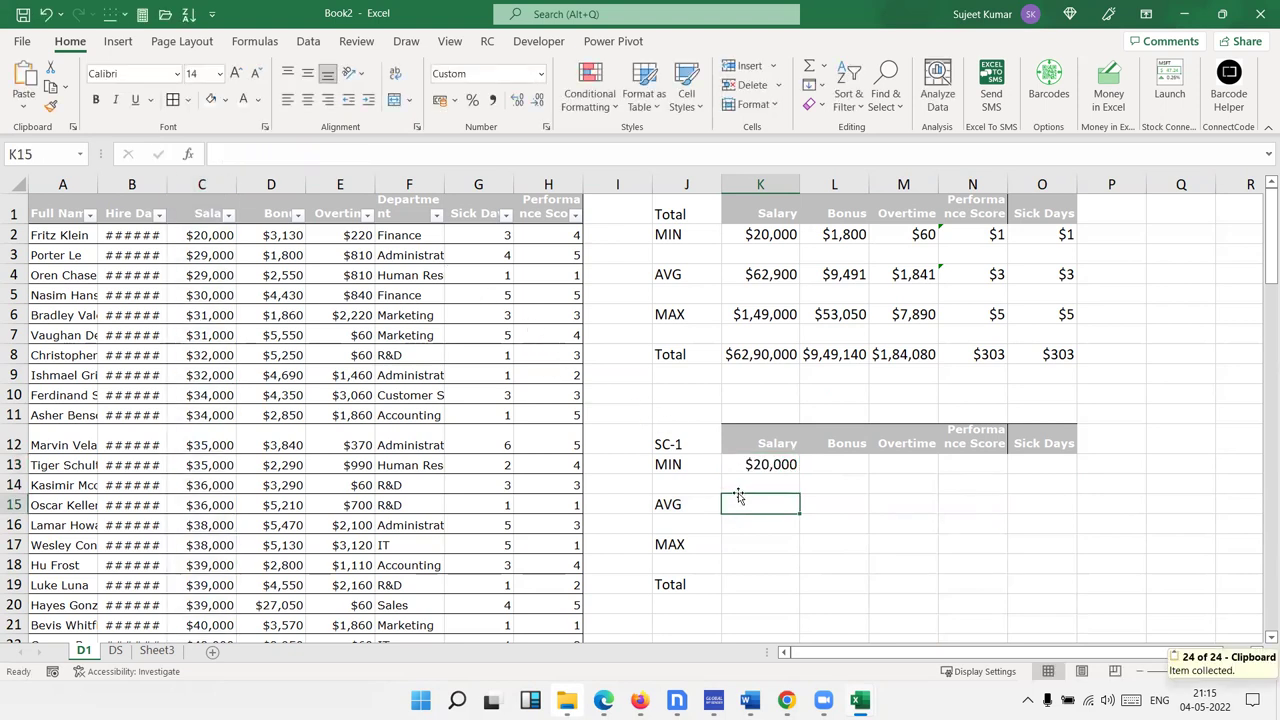
text(=)
key(ctrl+v)
key(Left)
key(Left)
key(Left)
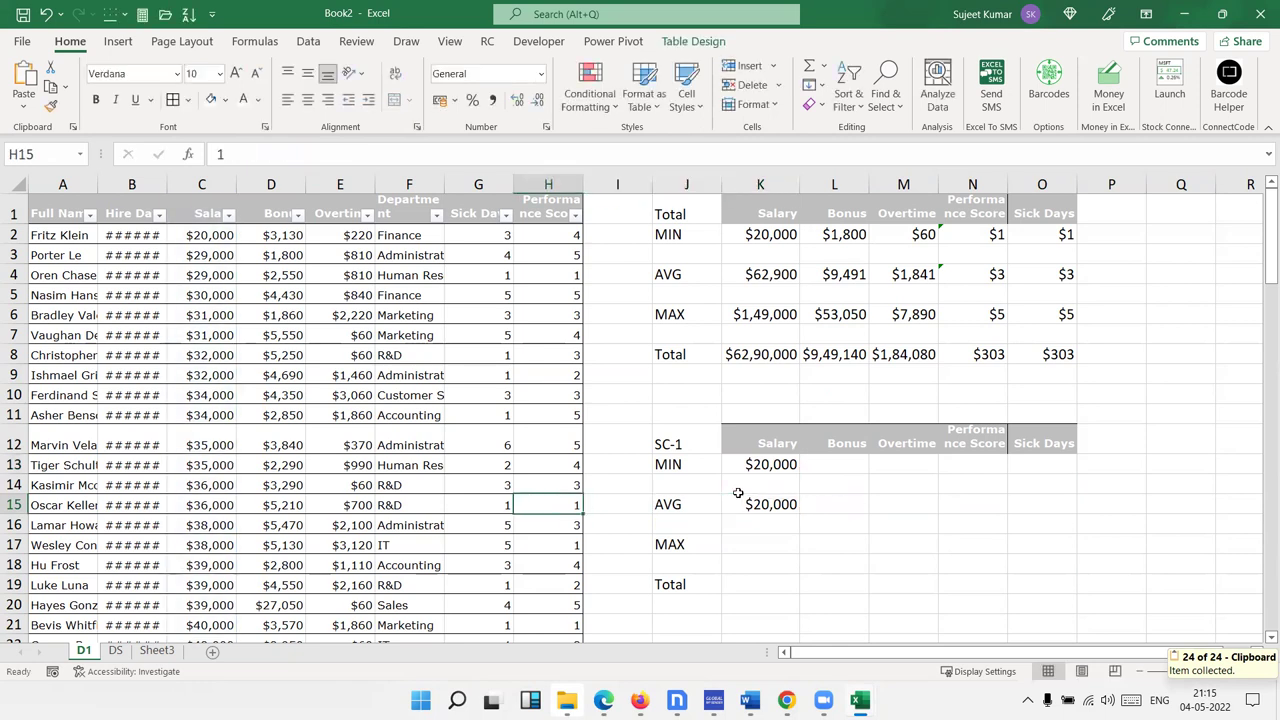
key(Right)
double_click(750, 504)
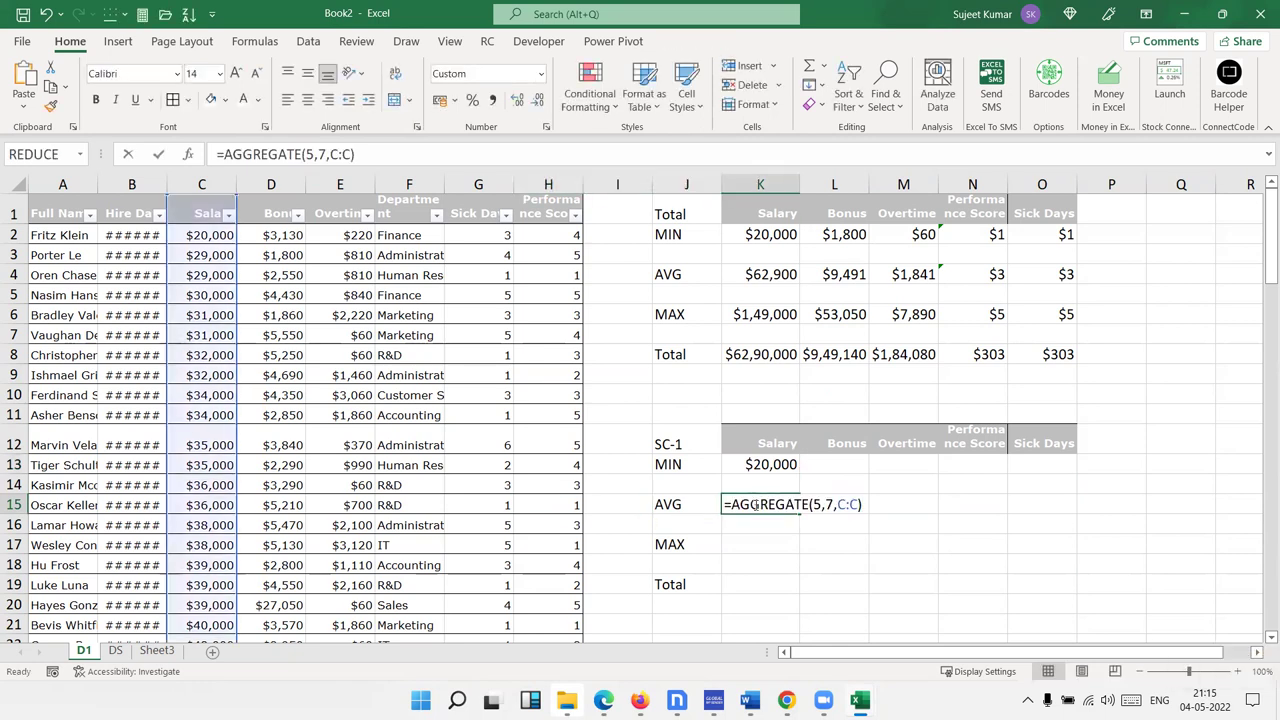
click(820, 504)
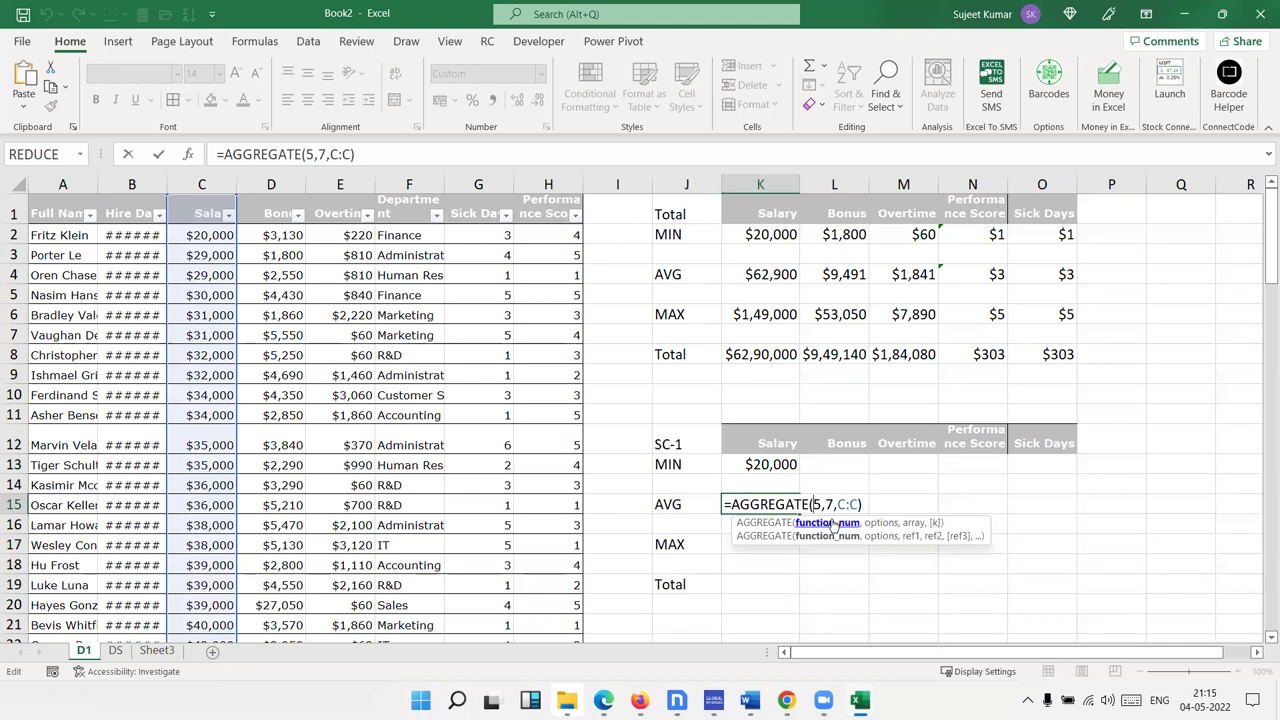
key(BackSpace)
text(1)
key(Return)
Enter =AGGREGATE(4,7,C:C) in K17 for the Salary MAX
click(781, 540)
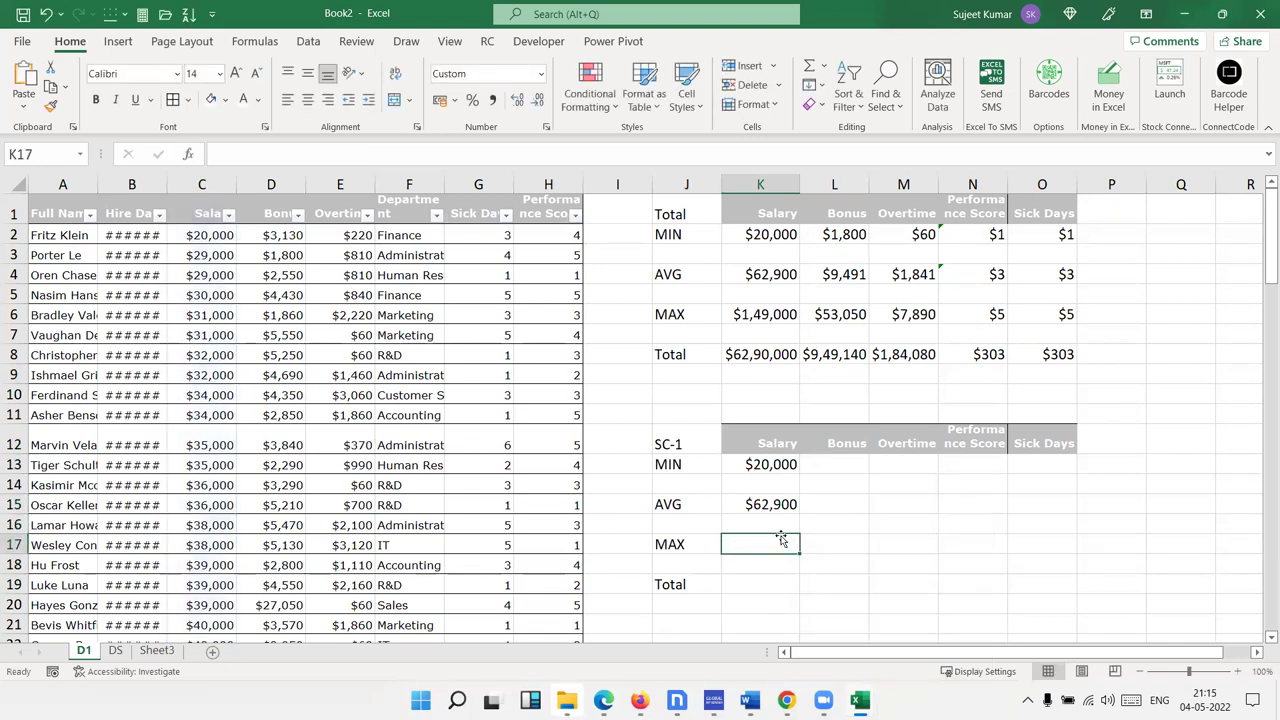
text(=AGGREGATE(5,7,C:C))
key(Left)
key(Right)
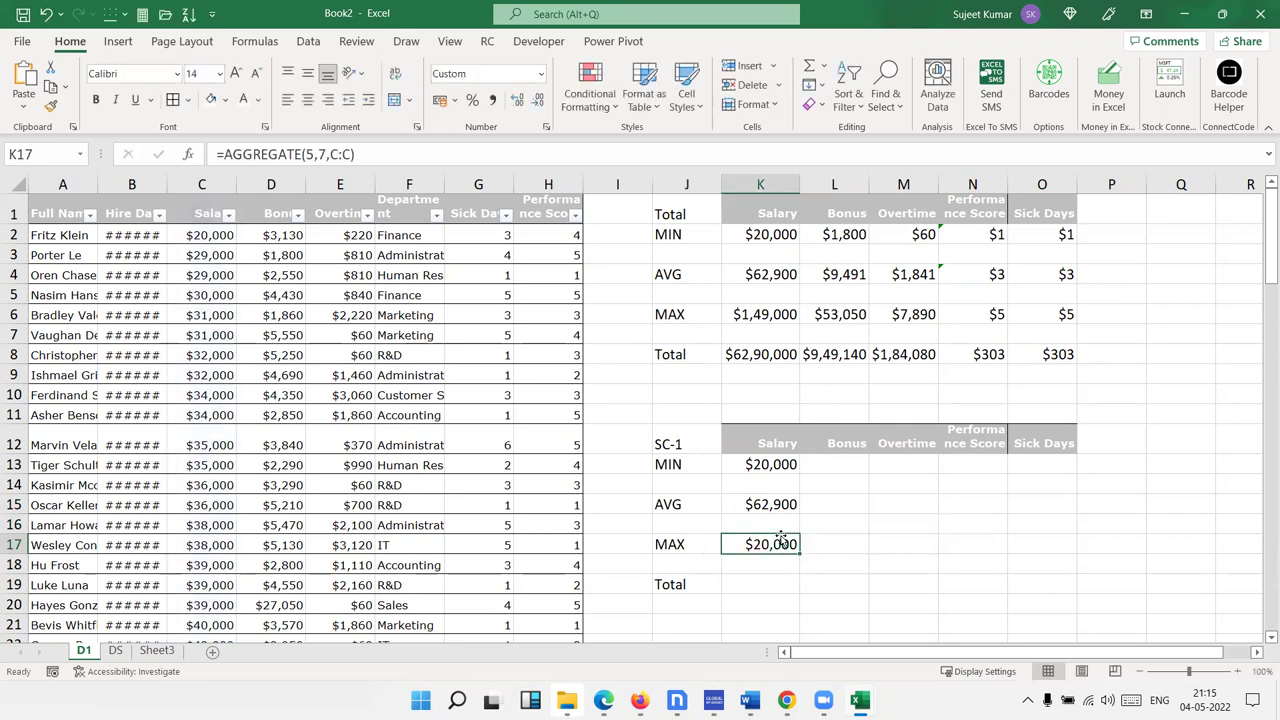
key(F2)
key(Left)
key(Left)
key(Left)
key(Left)
key(Left)
key(Left)
key(Left)
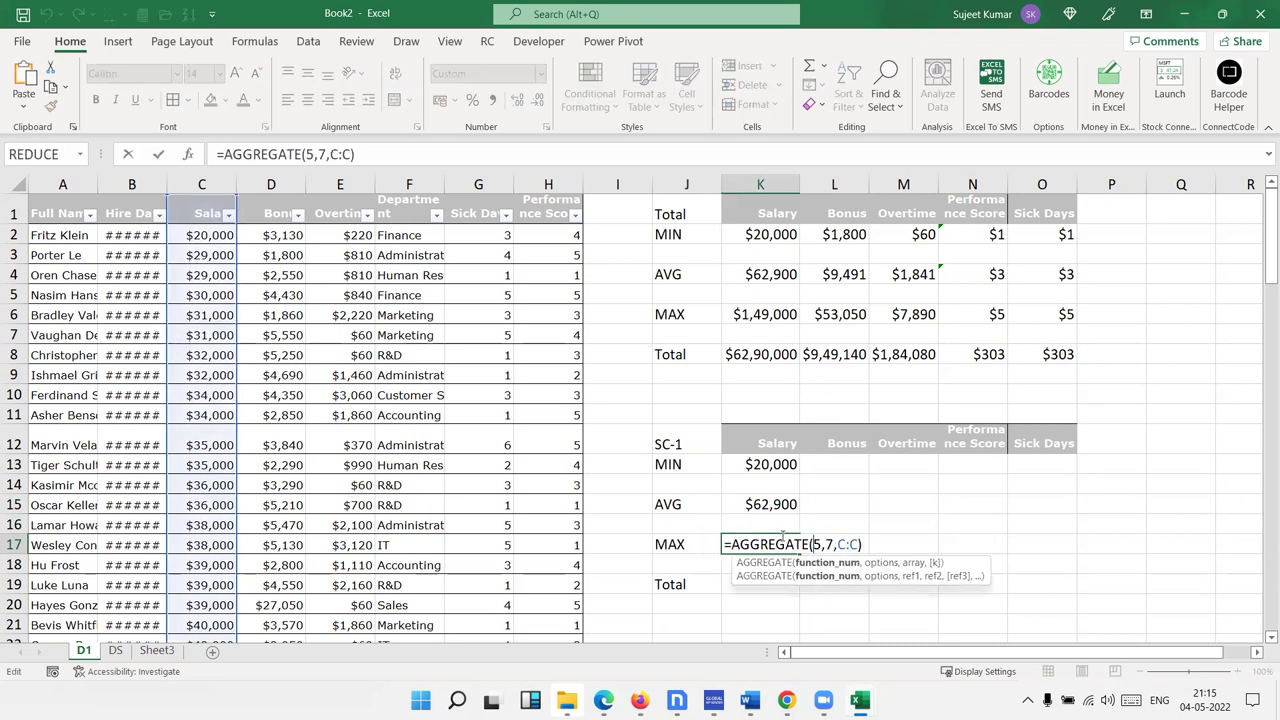
key(Delete)
key(BackSpace)
text(()
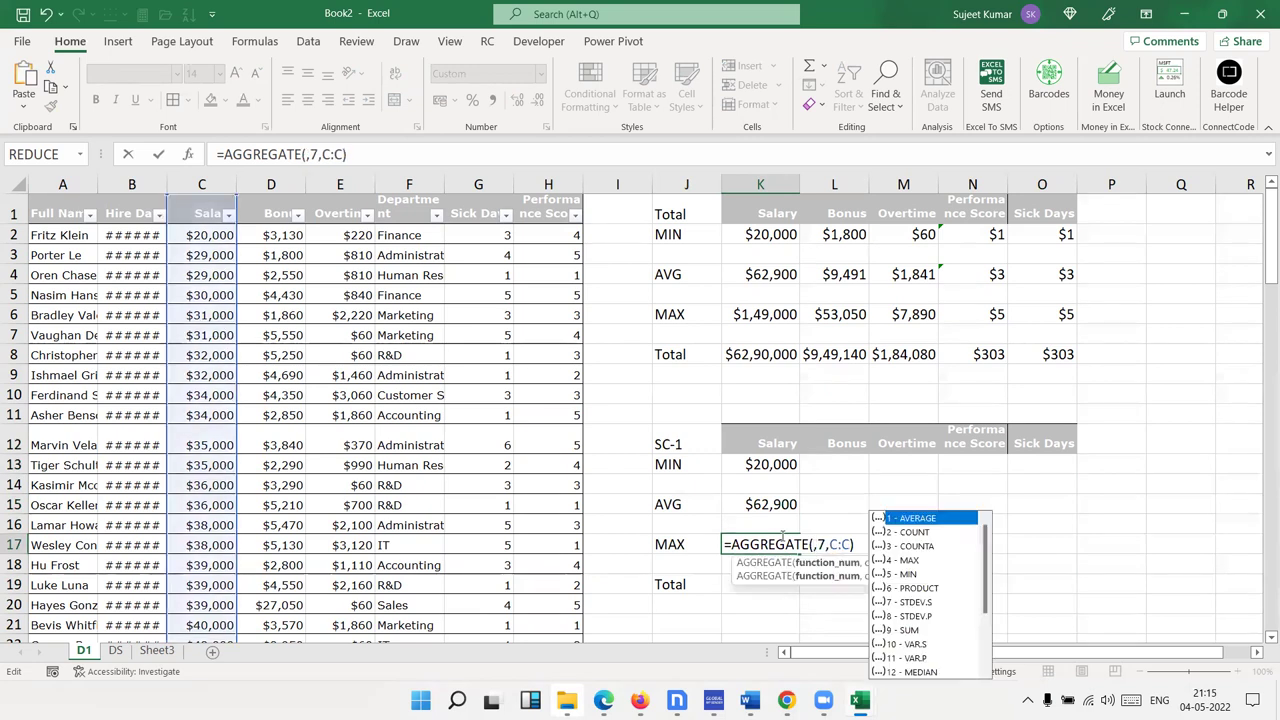
key(Down)
Enter =AGGREGATE(9,7,C:C) in K19 for the Salary Total
key(Down)
key(Down)
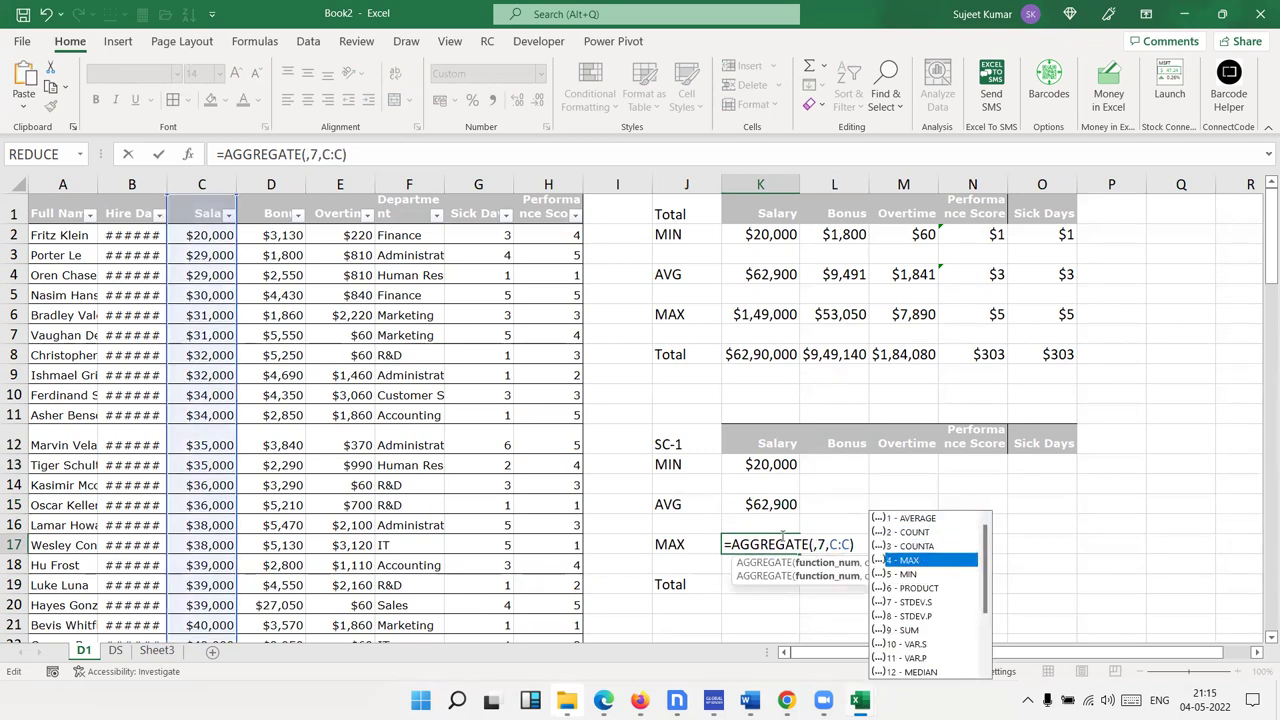
key(Tab)
key(Return)
key(Down)
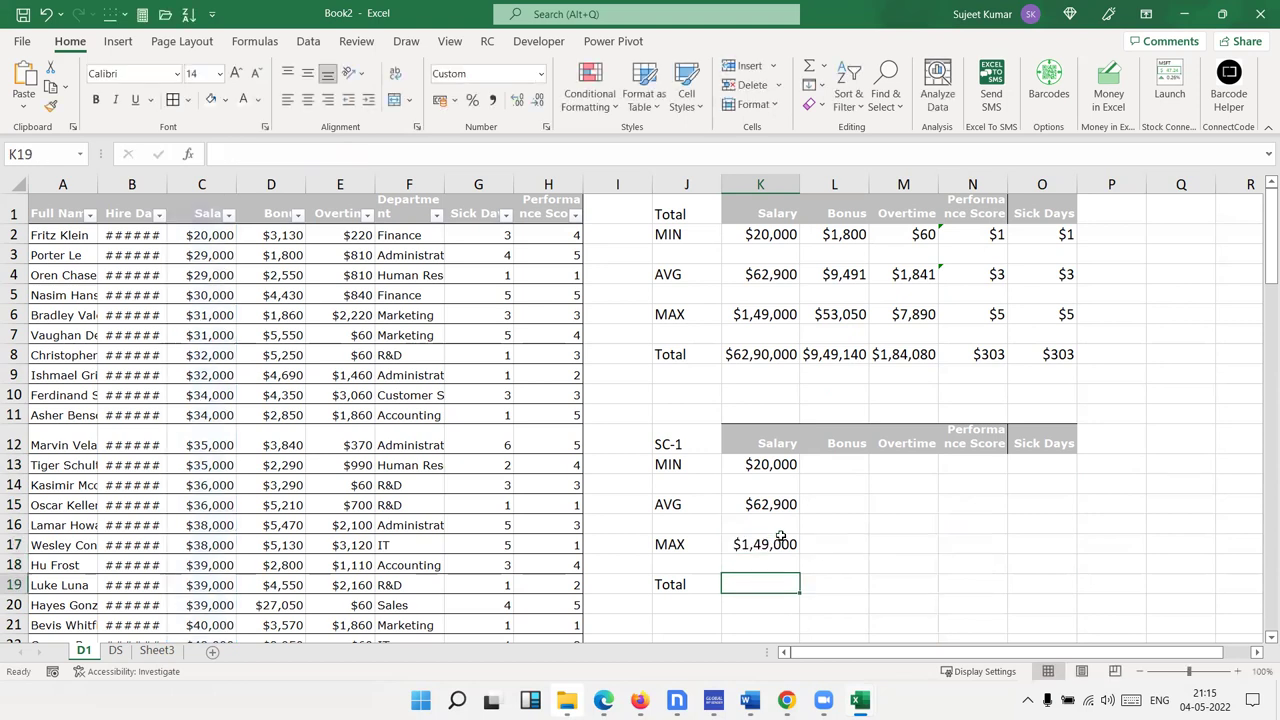
text(=)
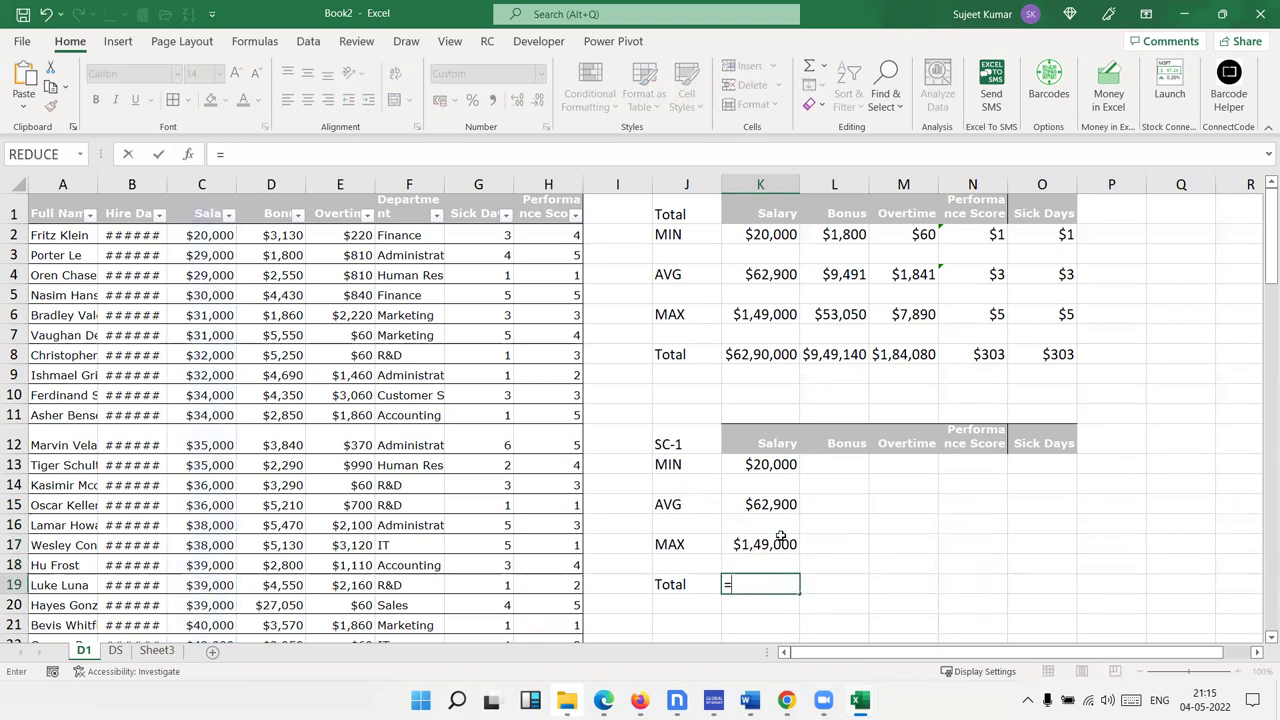
text(AGGREGATE(5,7,C:C))
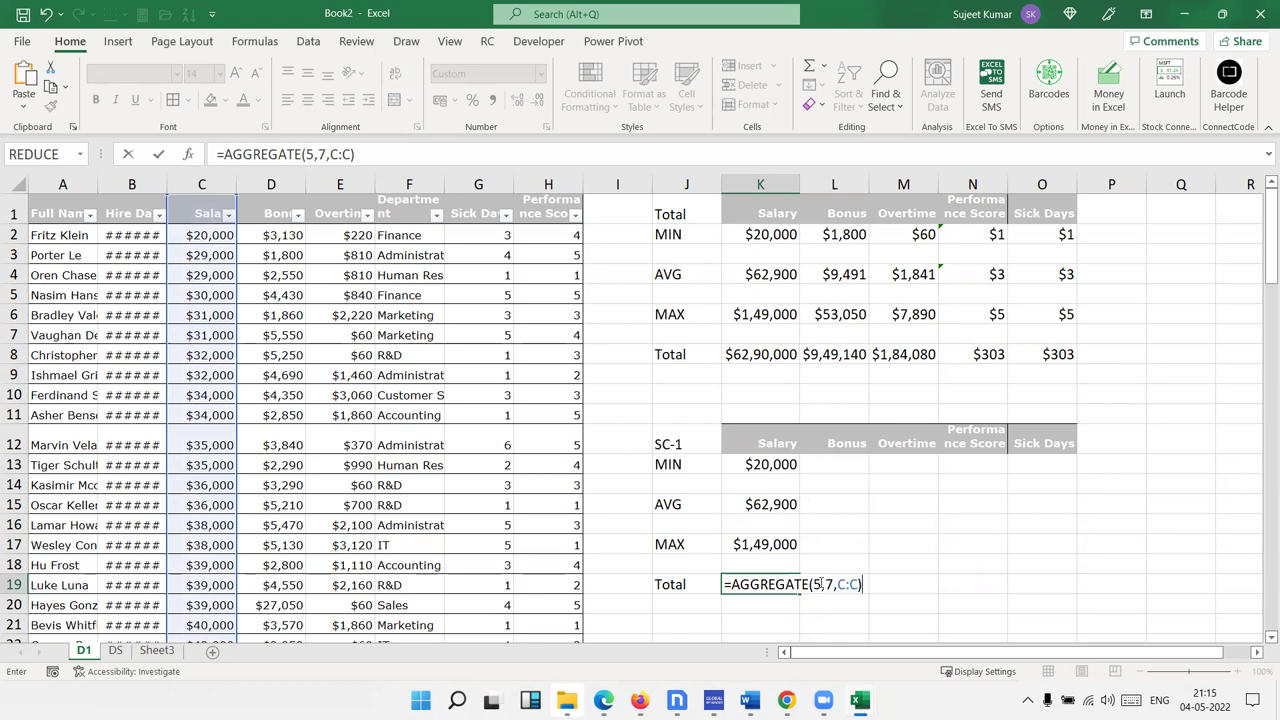
click(818, 584)
key(BackSpace)
key(Down)
key(Down)
key(Down)
key(Down)
key(Down)
key(Down)
key(Tab)
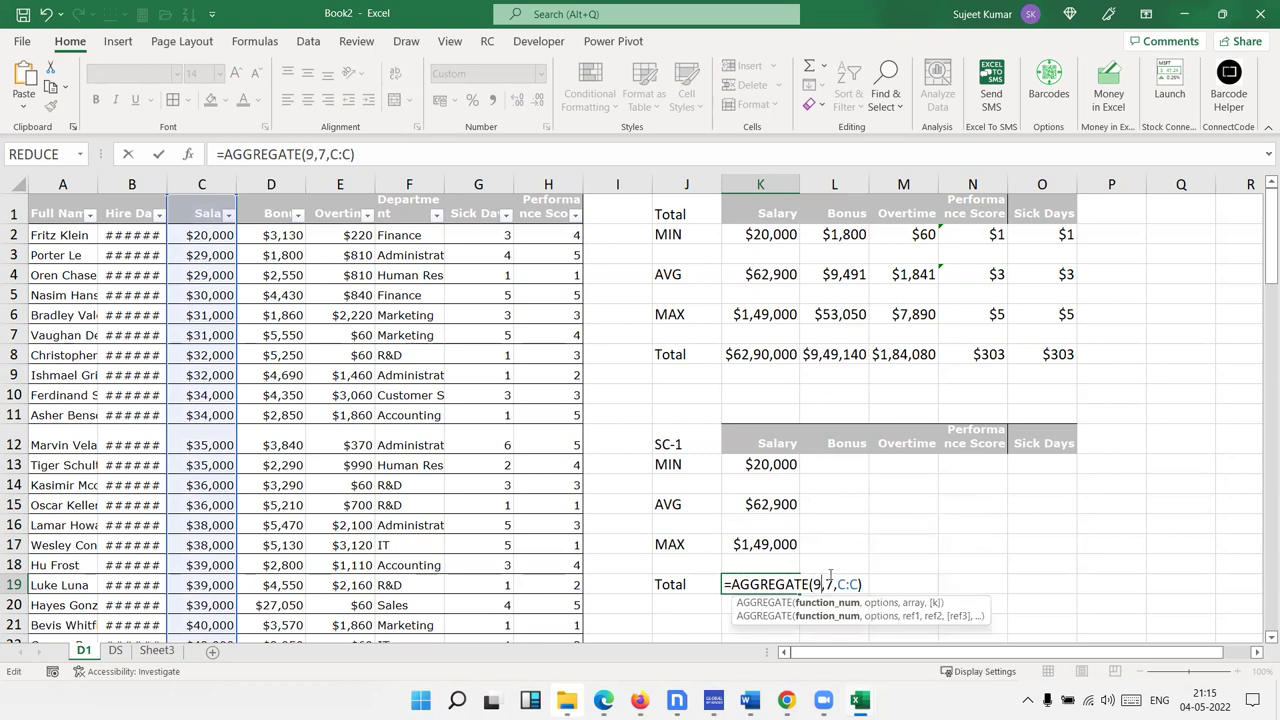
key(Return)
click(790, 584)
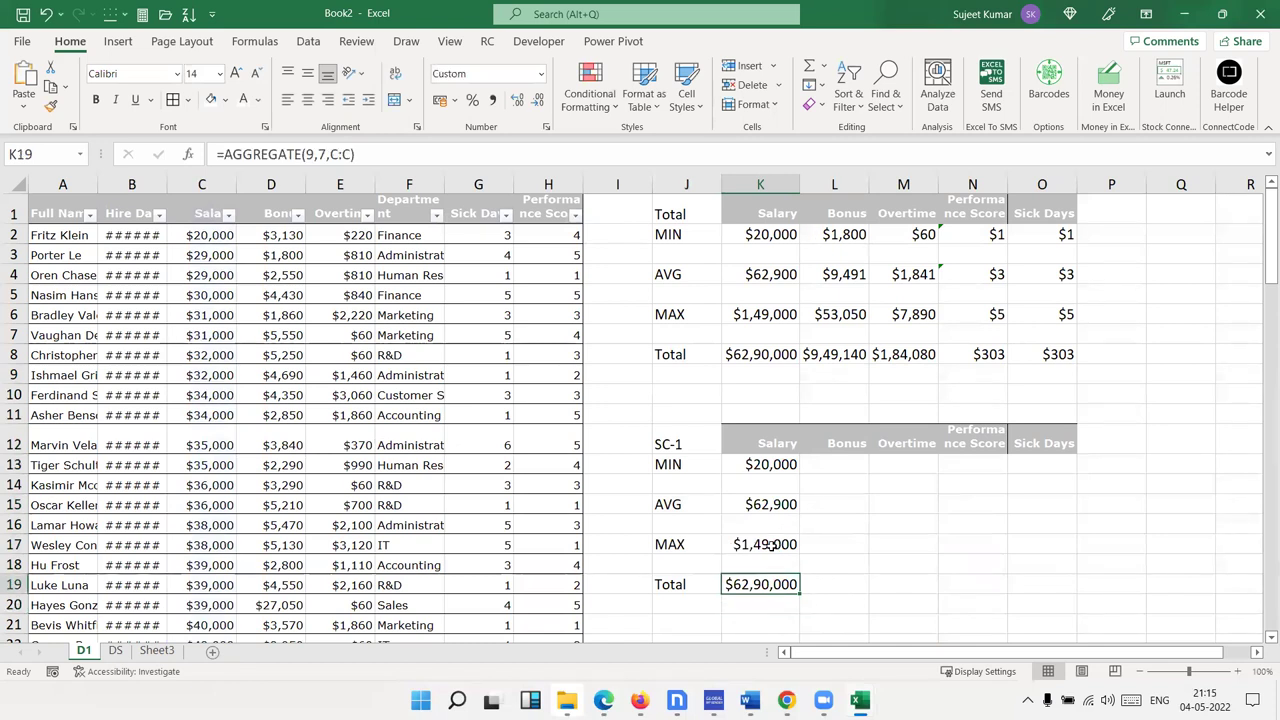
Copy the K13:K19 Salary formulas into the Bonus, Overtime, Performance Score and Sick Days columns
drag(763, 584, 768, 466)
key(ctrl+c)
click(835, 468)
key(ctrl+v)
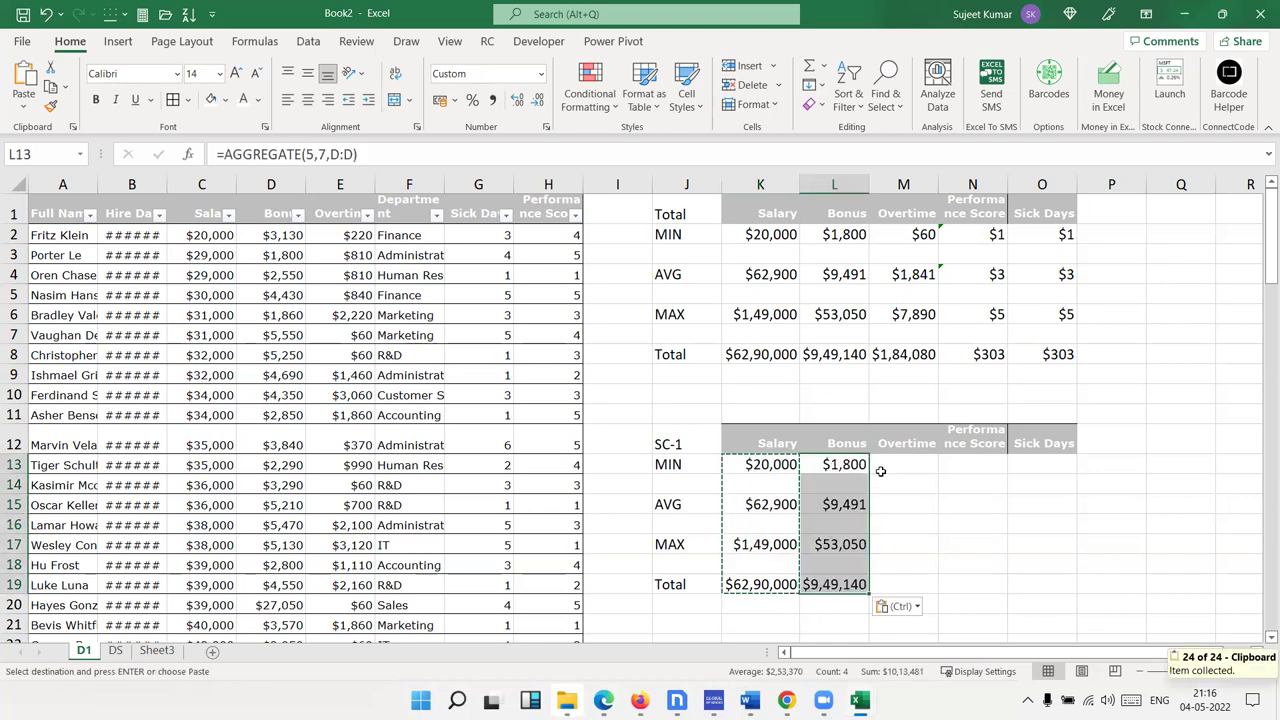
click(900, 466)
key(ctrl+v)
click(994, 464)
key(ctrl+v)
click(1018, 462)
key(ctrl+v)
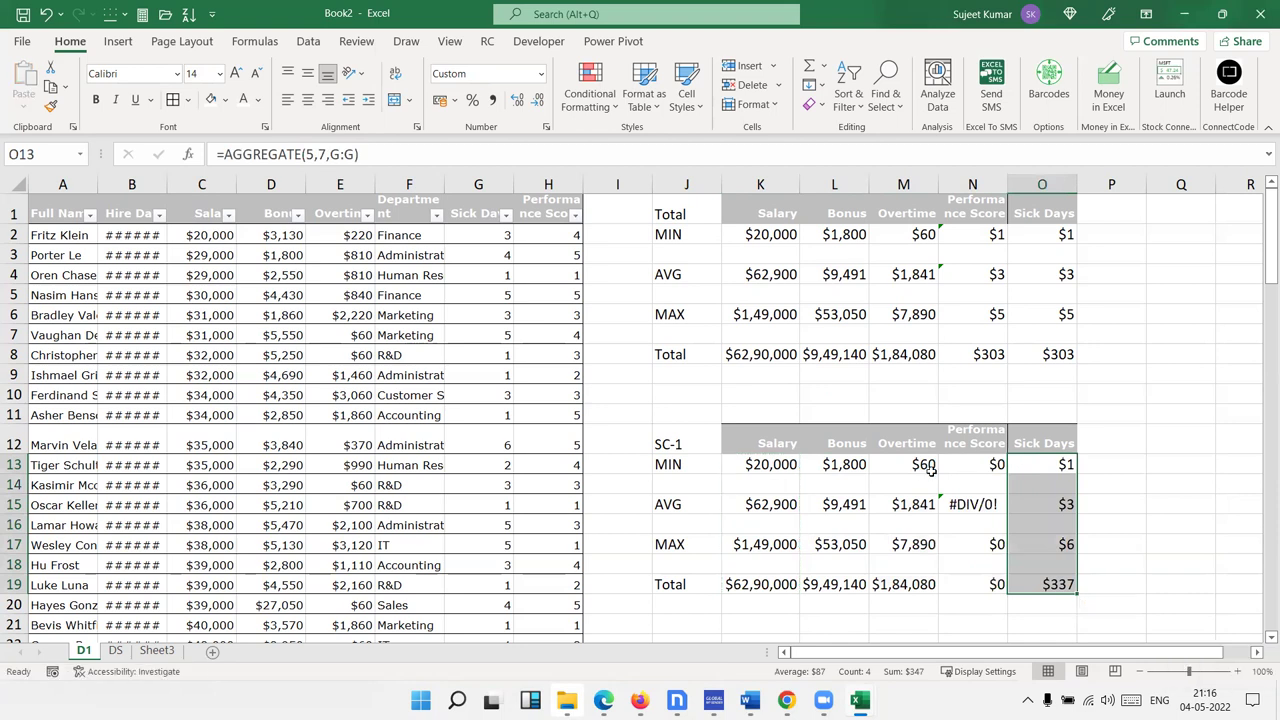
Check the pasted Bonus and Overtime MIN formulas without changing them
double_click(847, 464)
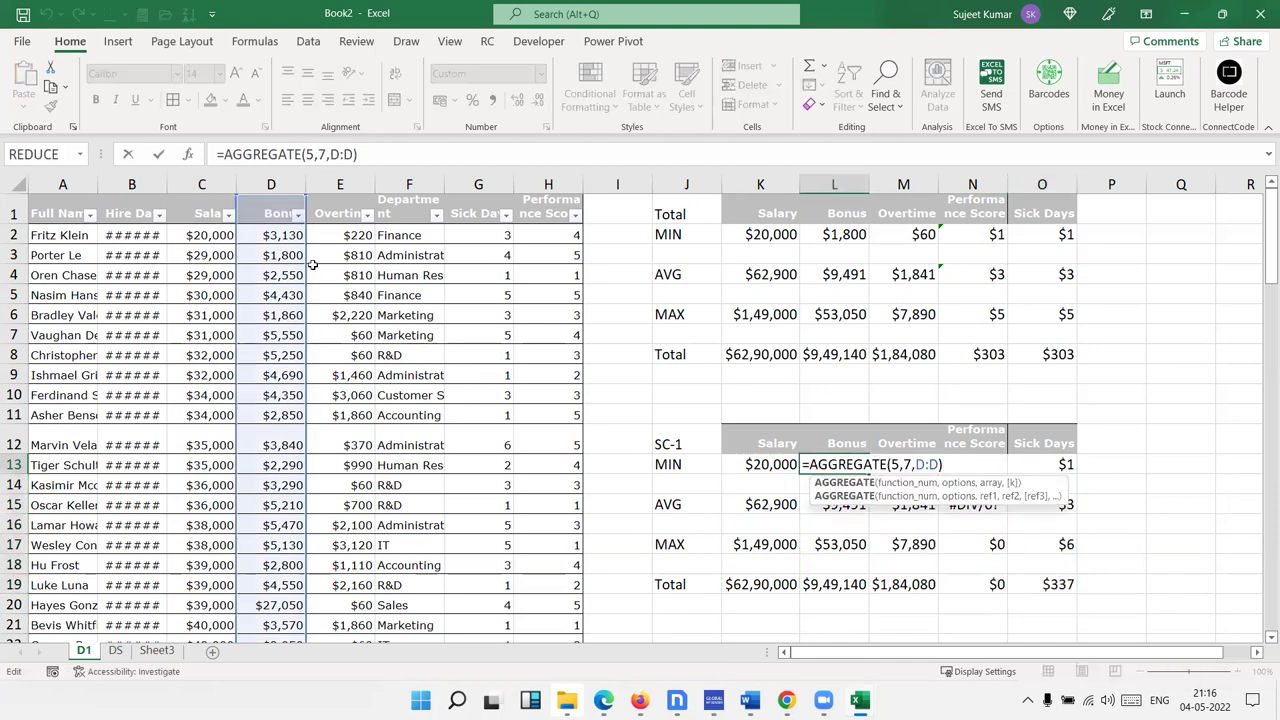
key(Escape)
double_click(902, 462)
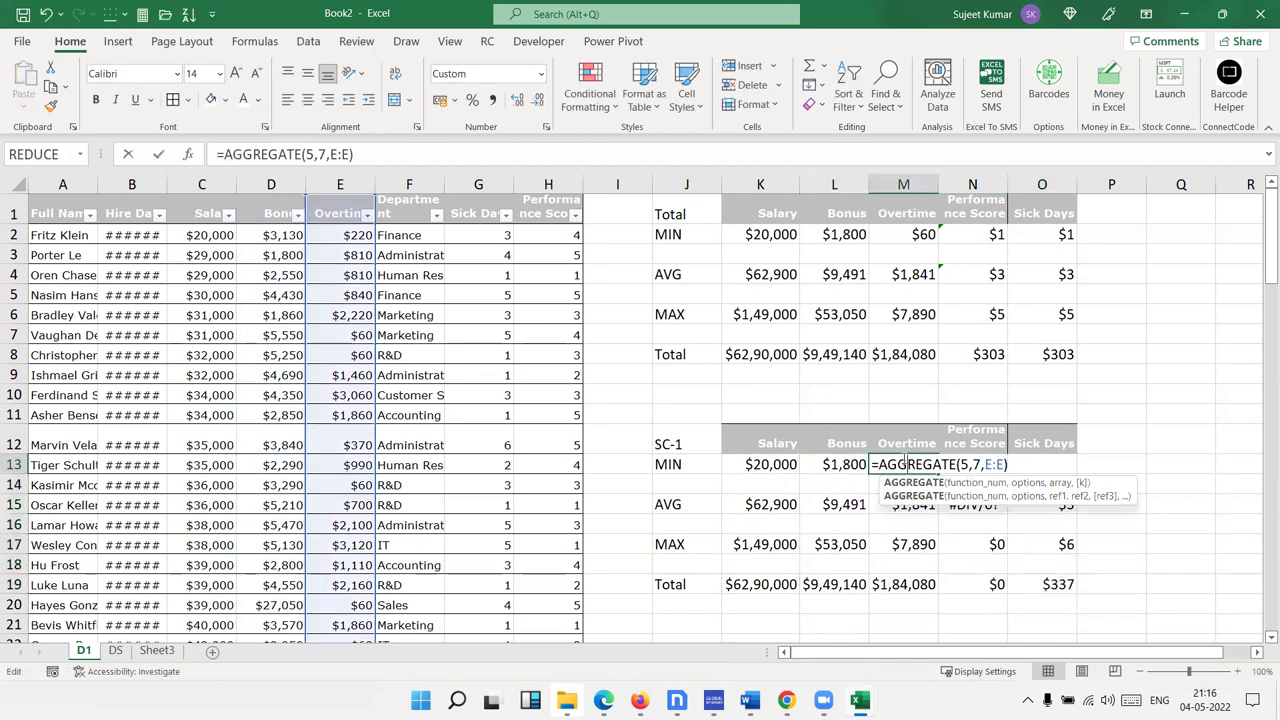
key(Escape)
Repoint the Performance Score MIN, AVG, MAX and Total formulas to column H
double_click(985, 464)
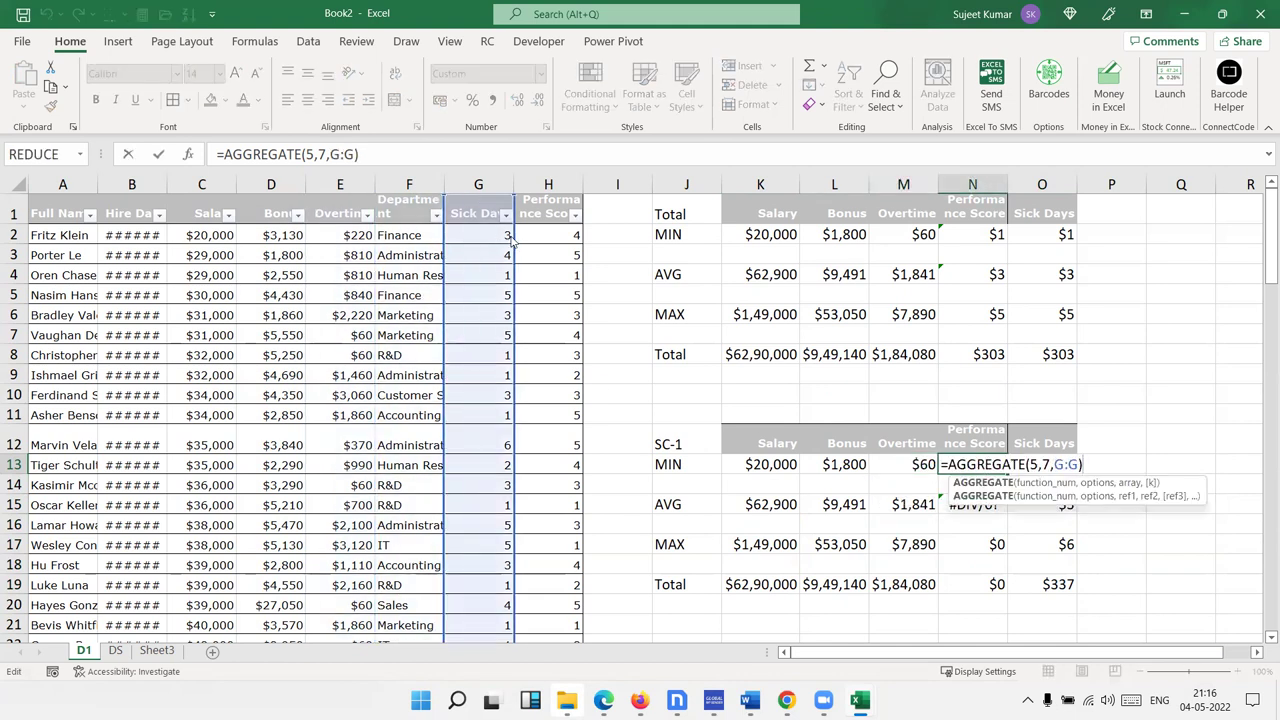
drag(441, 235, 547, 238)
key(Return)
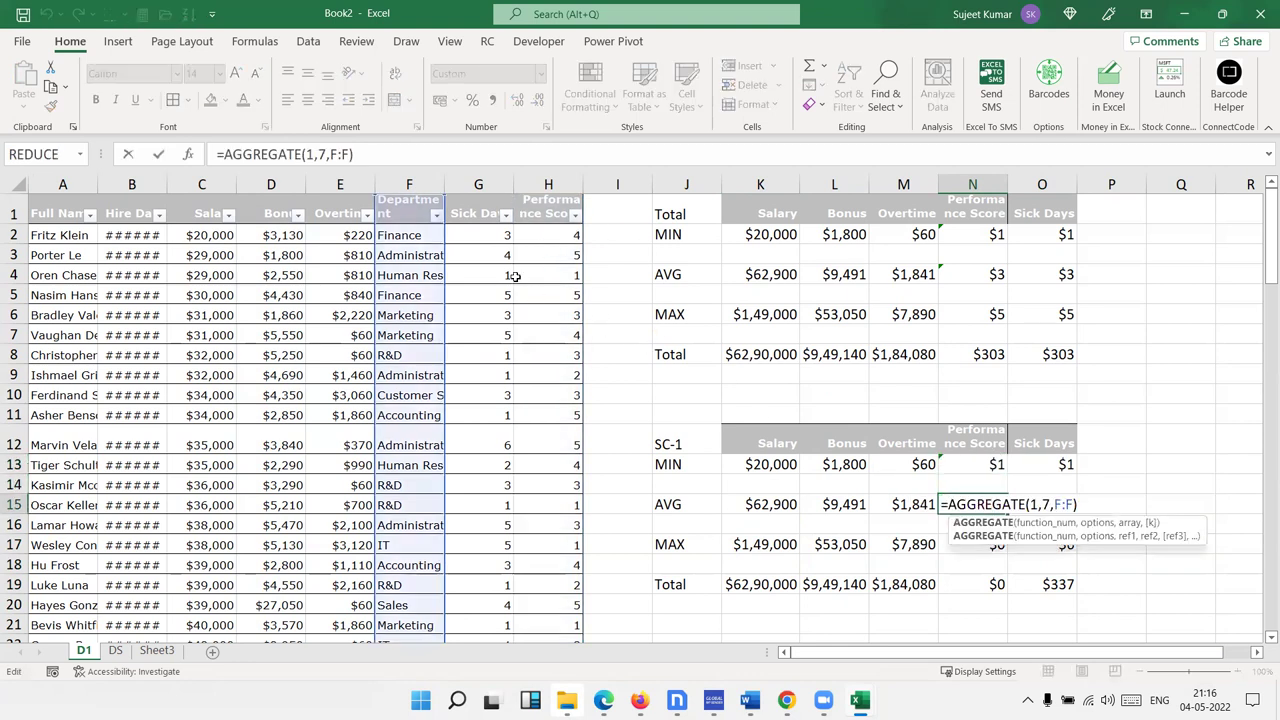
drag(447, 233, 562, 252)
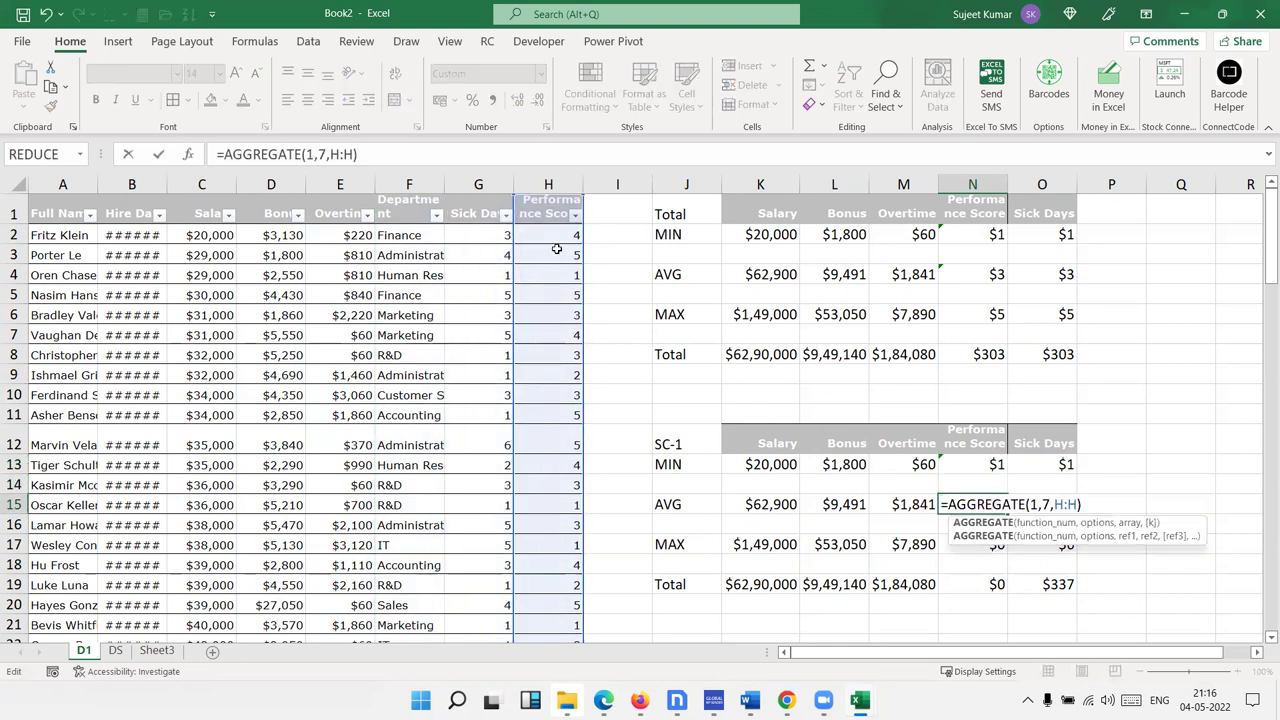
key(Return)
double_click(977, 541)
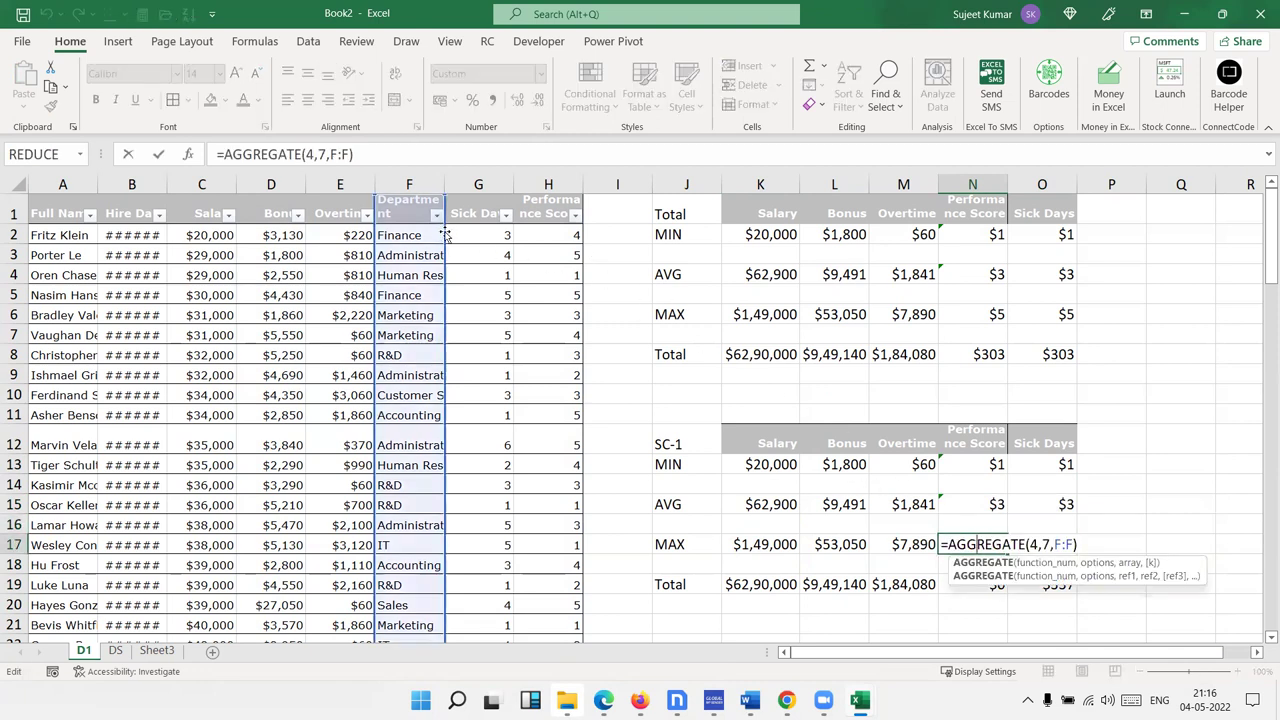
drag(439, 235, 543, 224)
key(Return)
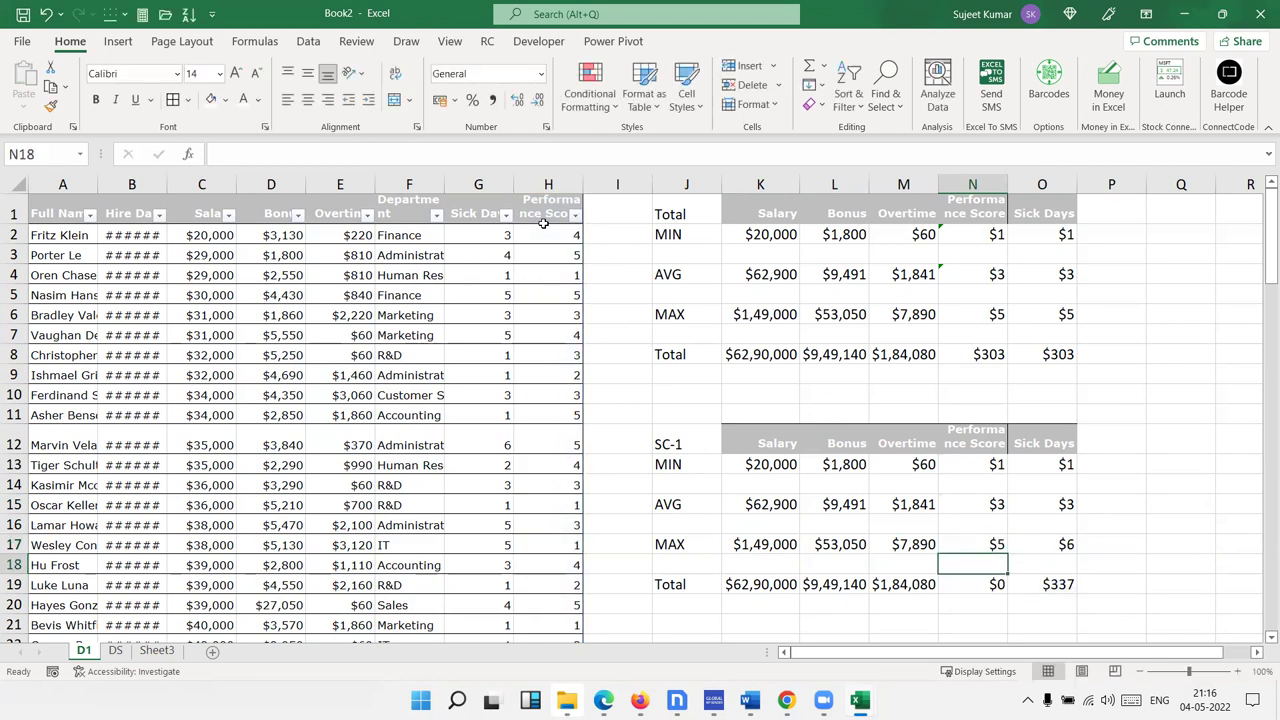
double_click(981, 585)
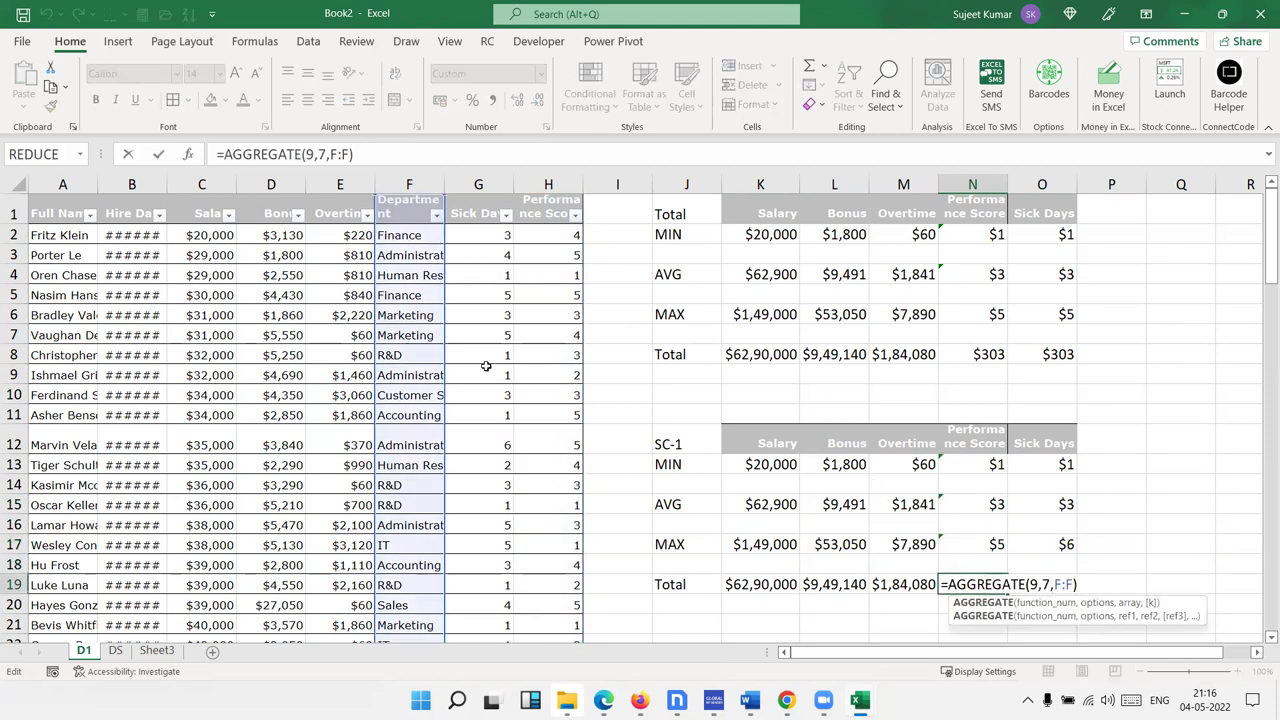
drag(444, 338, 531, 334)
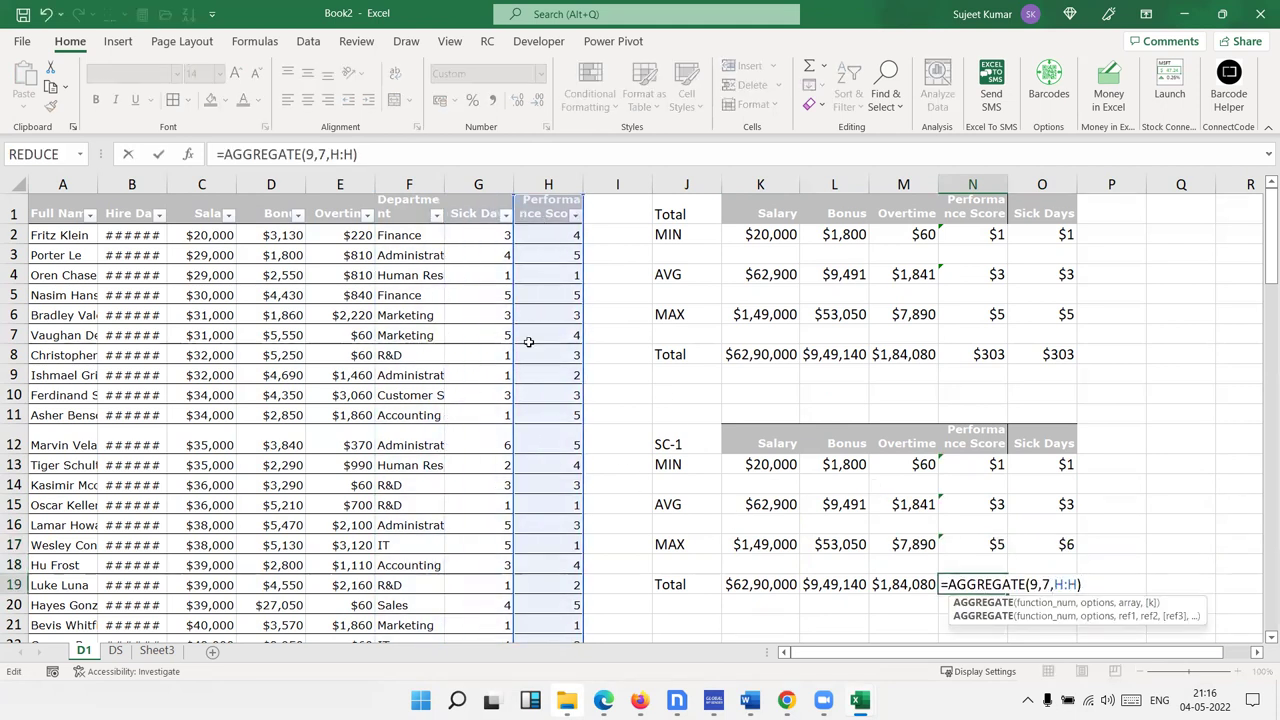
key(Return)
Review the Sick Days MIN, AVG, MAX and Total formulas, leaving them unchanged
double_click(1055, 464)
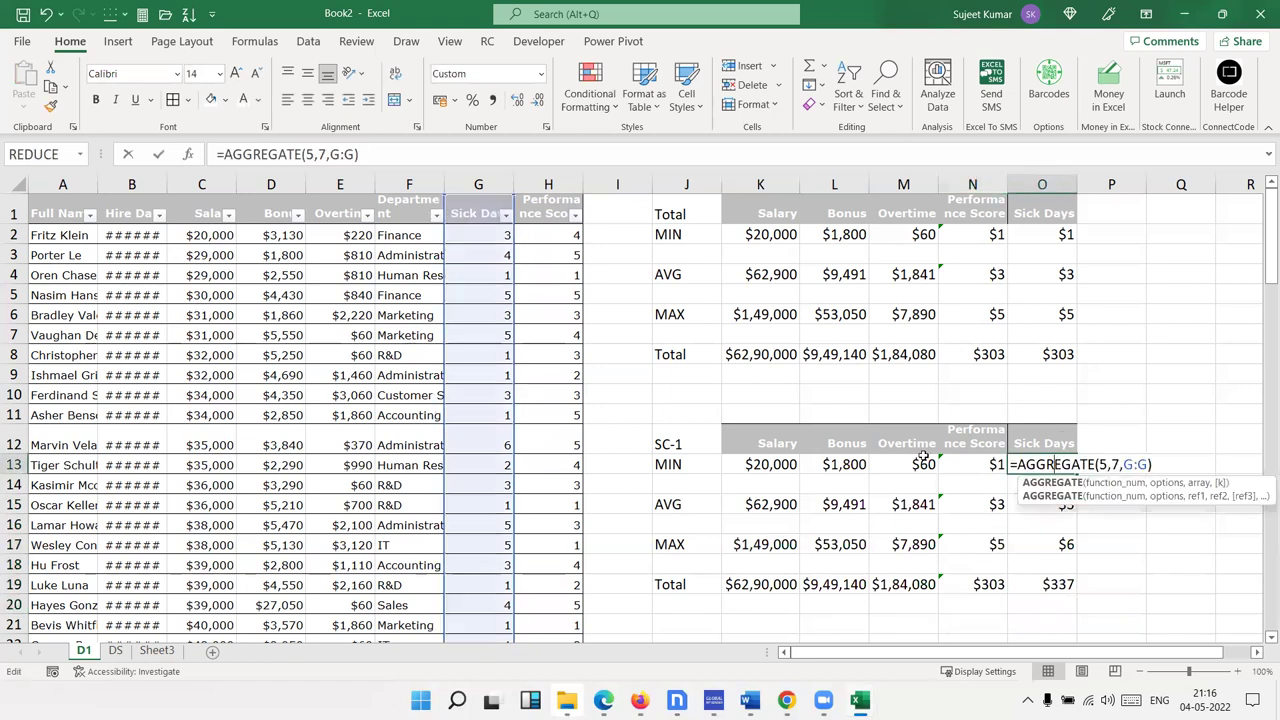
drag(513, 257, 513, 257)
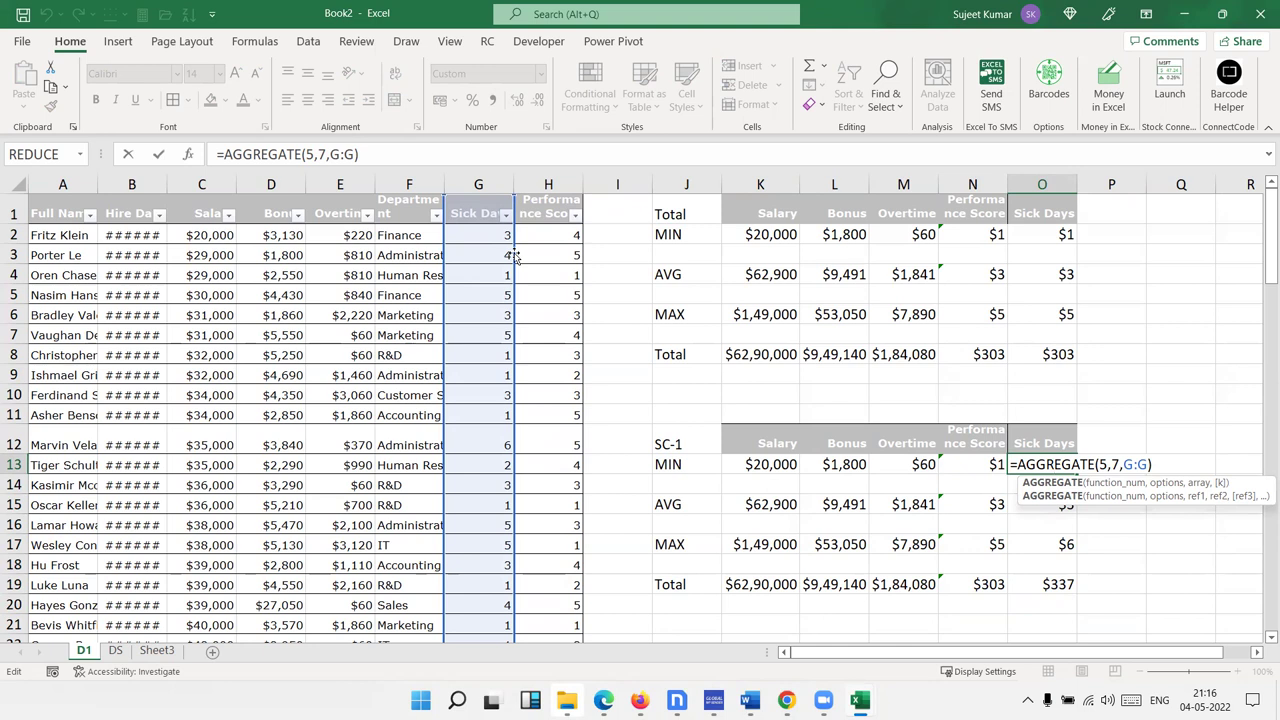
key(Return)
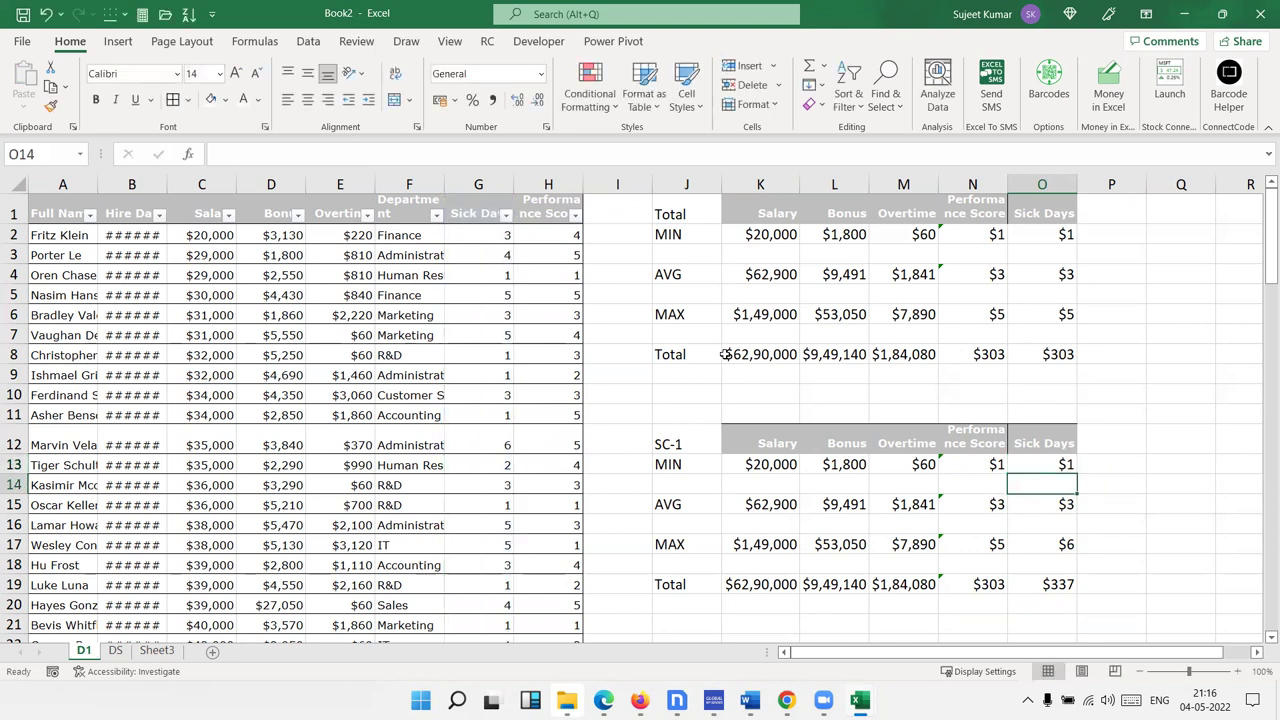
double_click(985, 468)
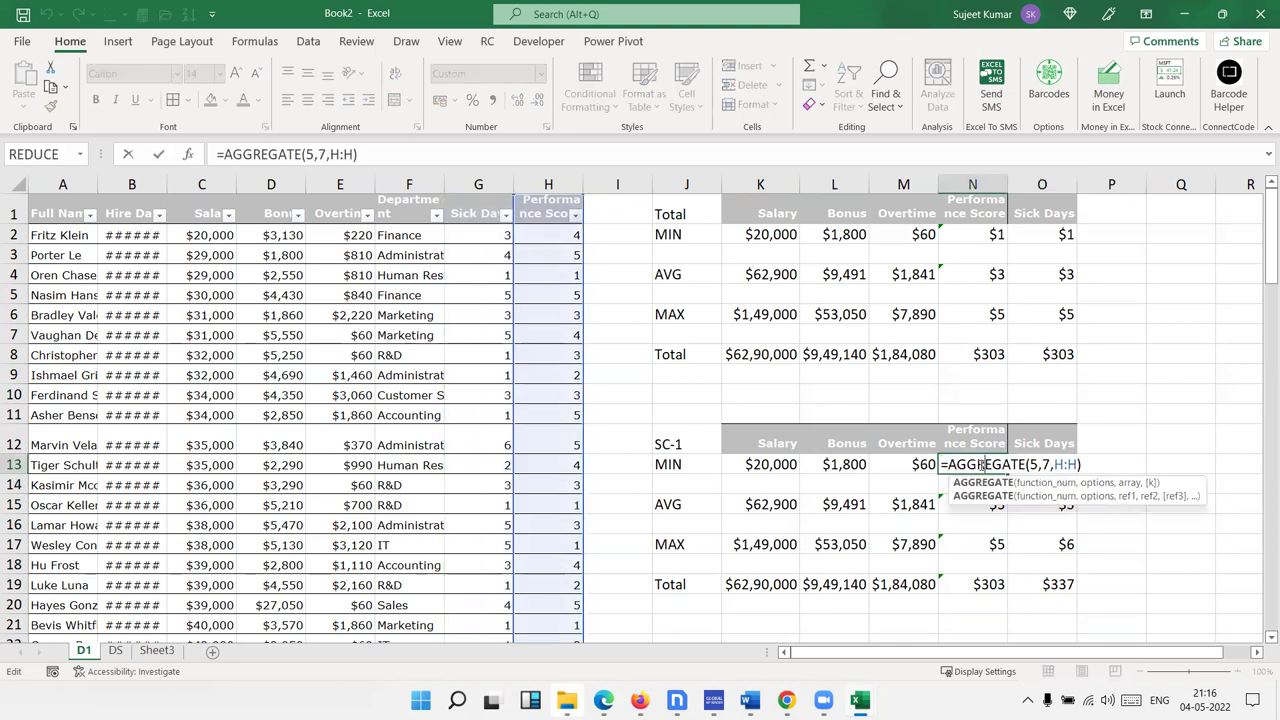
key(Escape)
double_click(1031, 465)
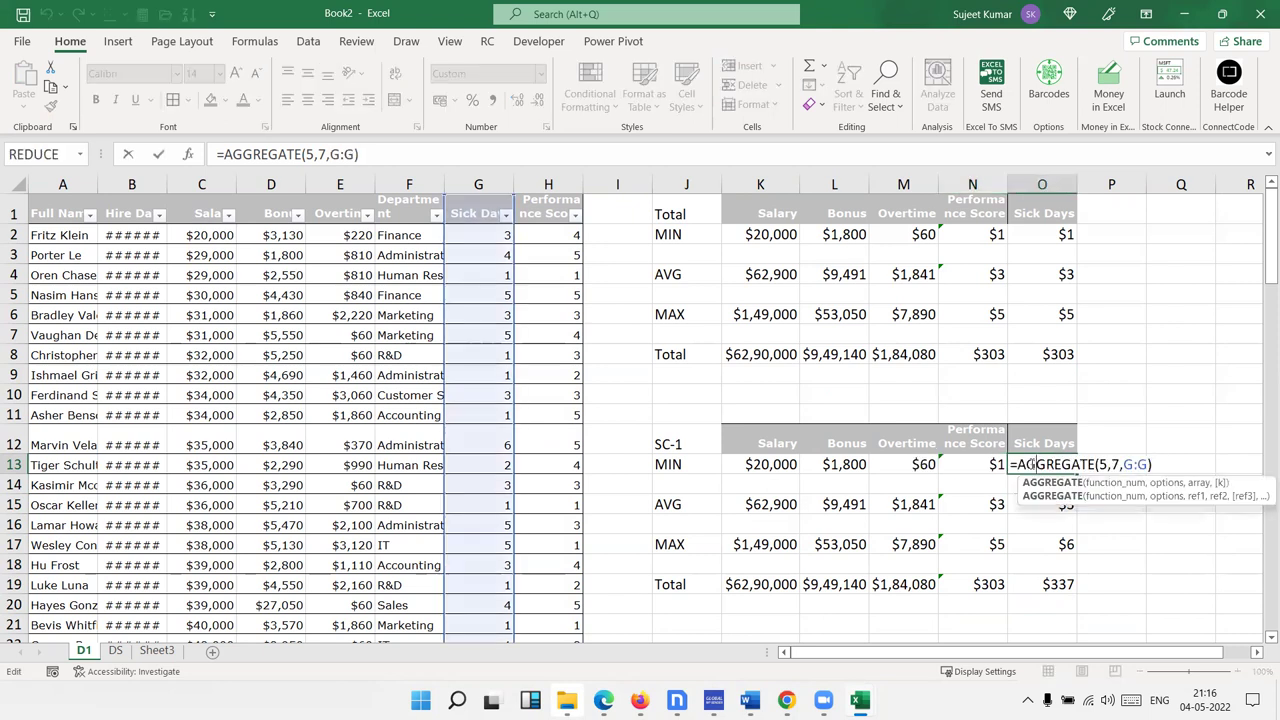
key(Escape)
double_click(1050, 505)
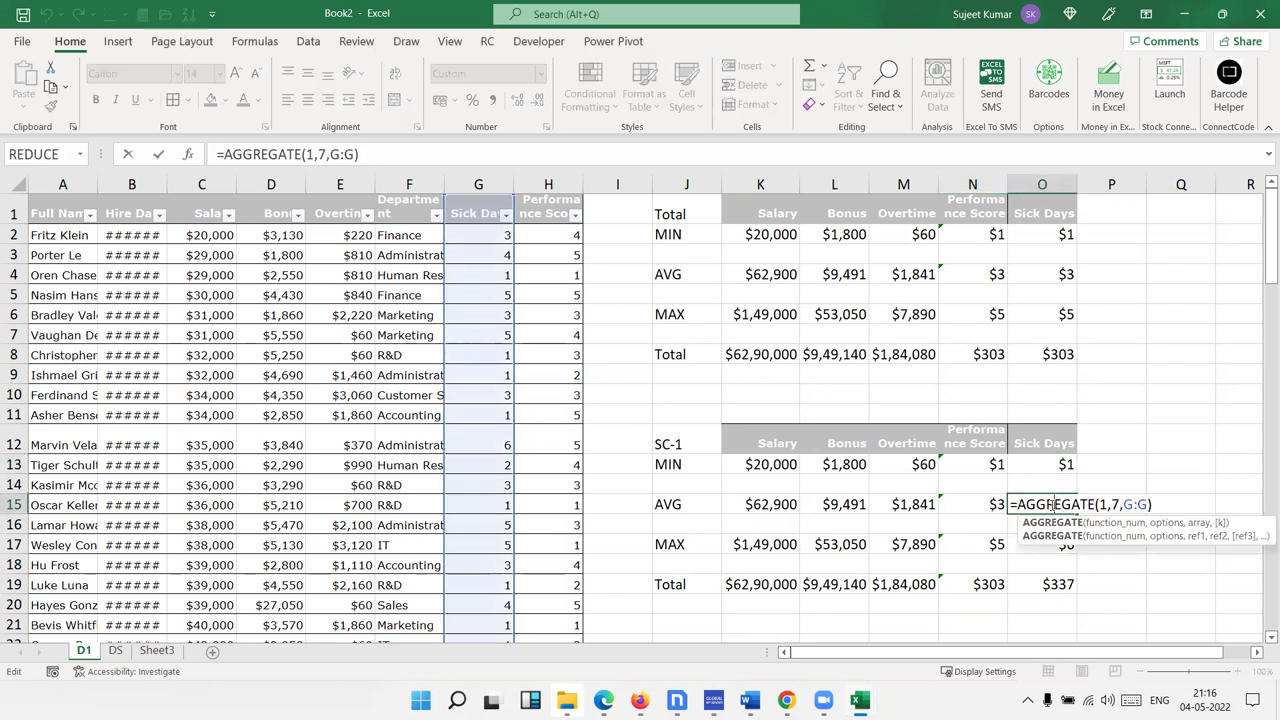
key(Escape)
double_click(1052, 544)
key(Escape)
double_click(1043, 583)
key(Escape)
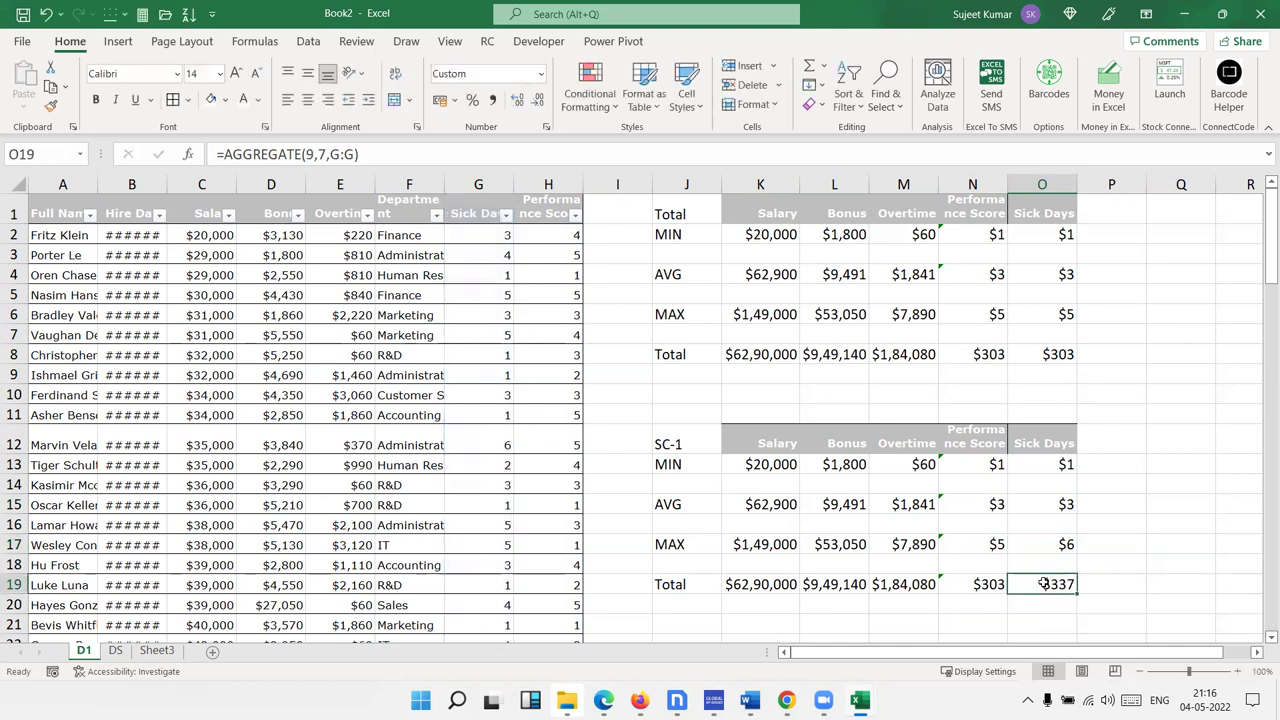
click(137, 464)
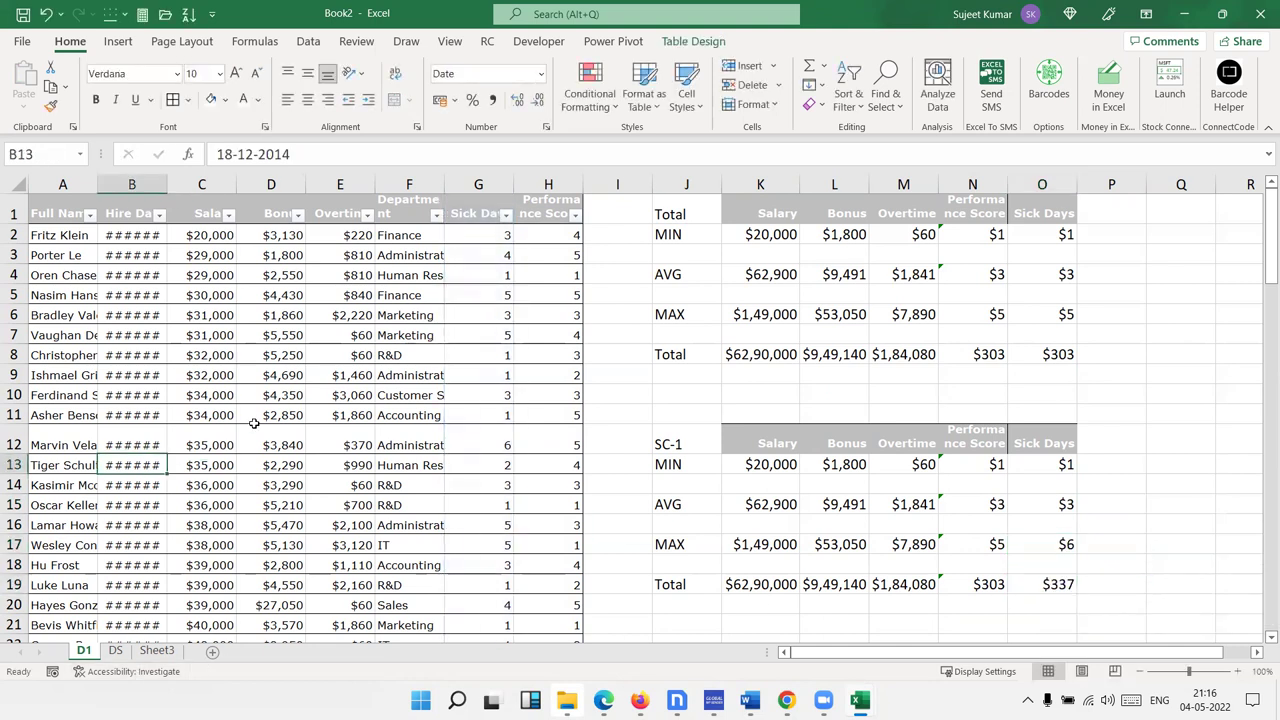
On the DS sheet, link Selection #1 Salary MIN to D1!K13
click(118, 45)
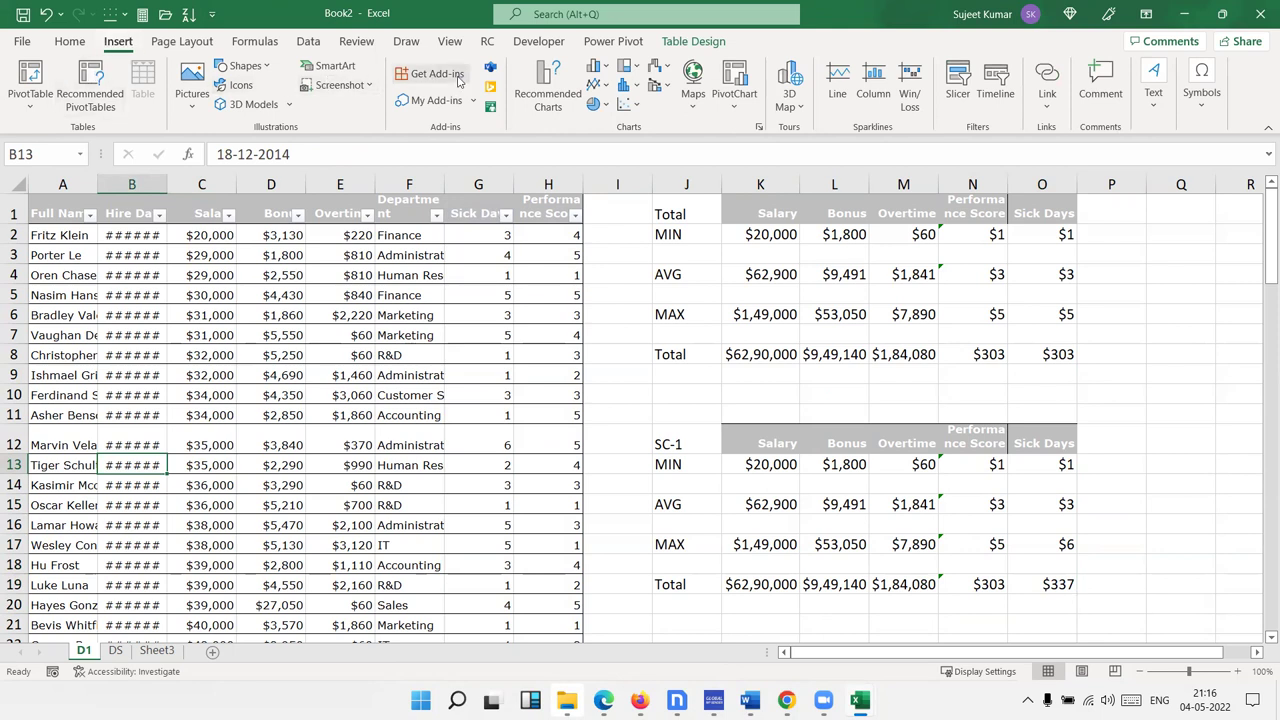
click(116, 650)
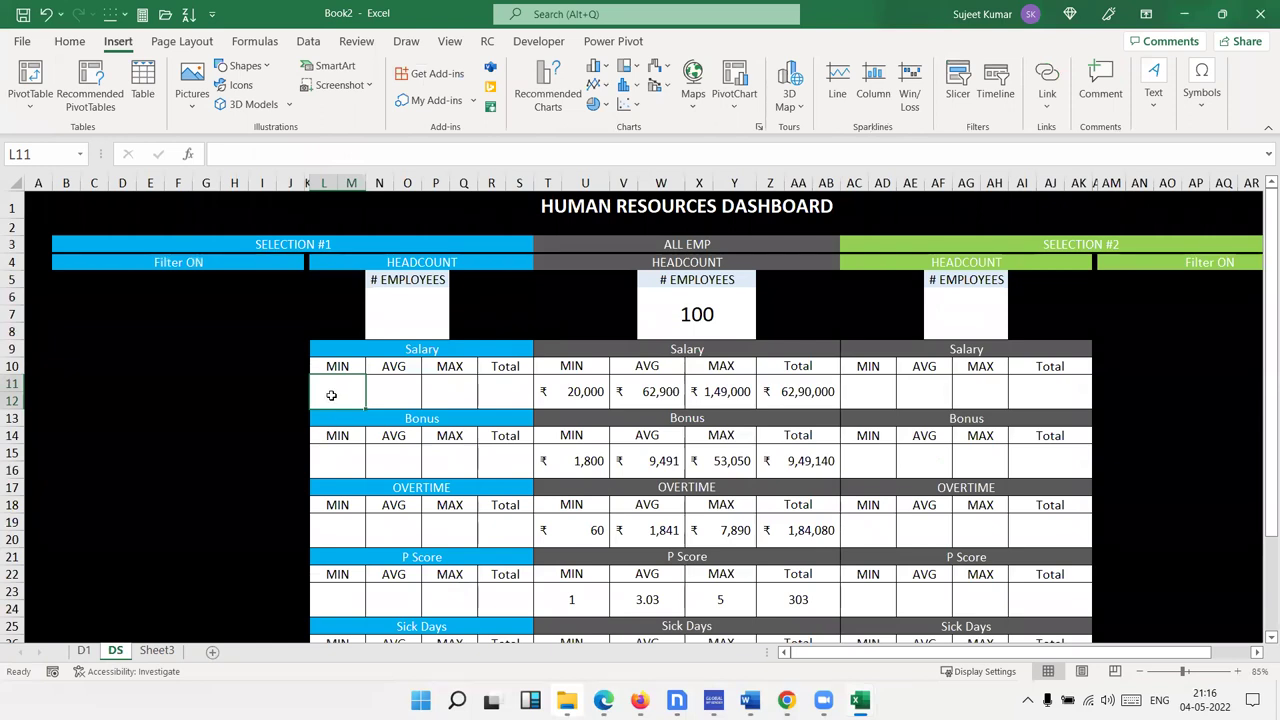
text(=)
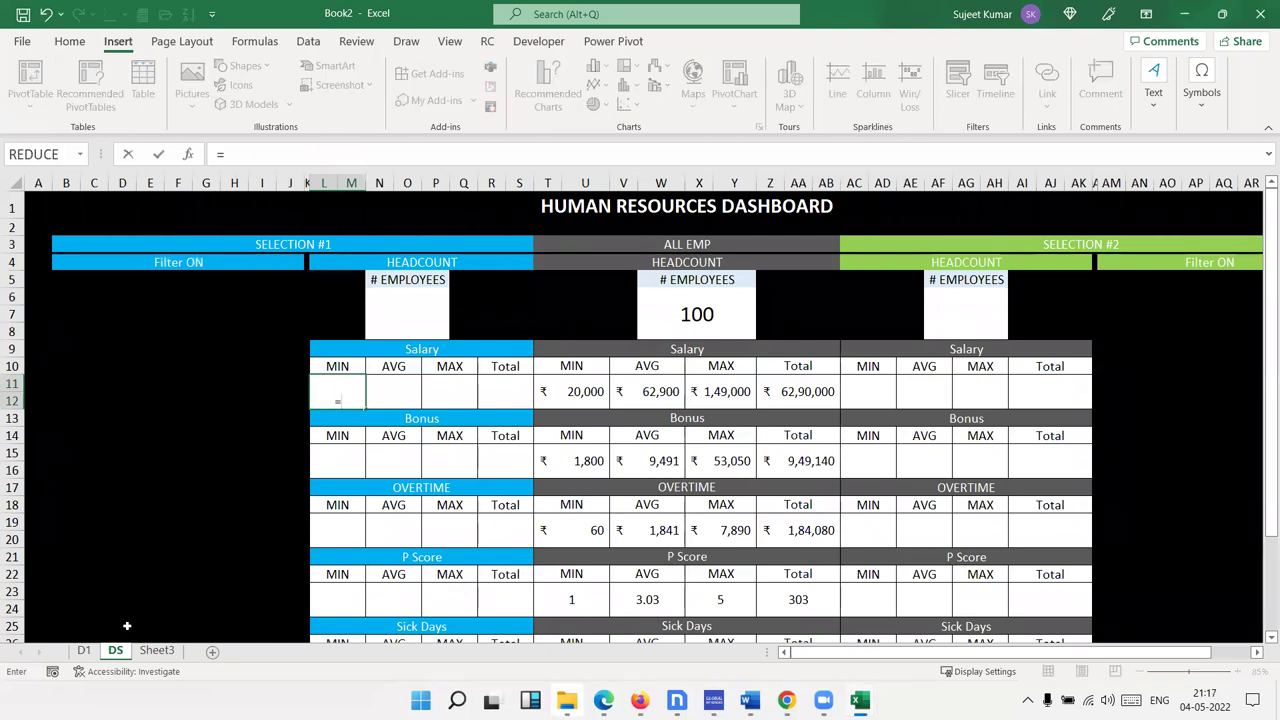
click(86, 650)
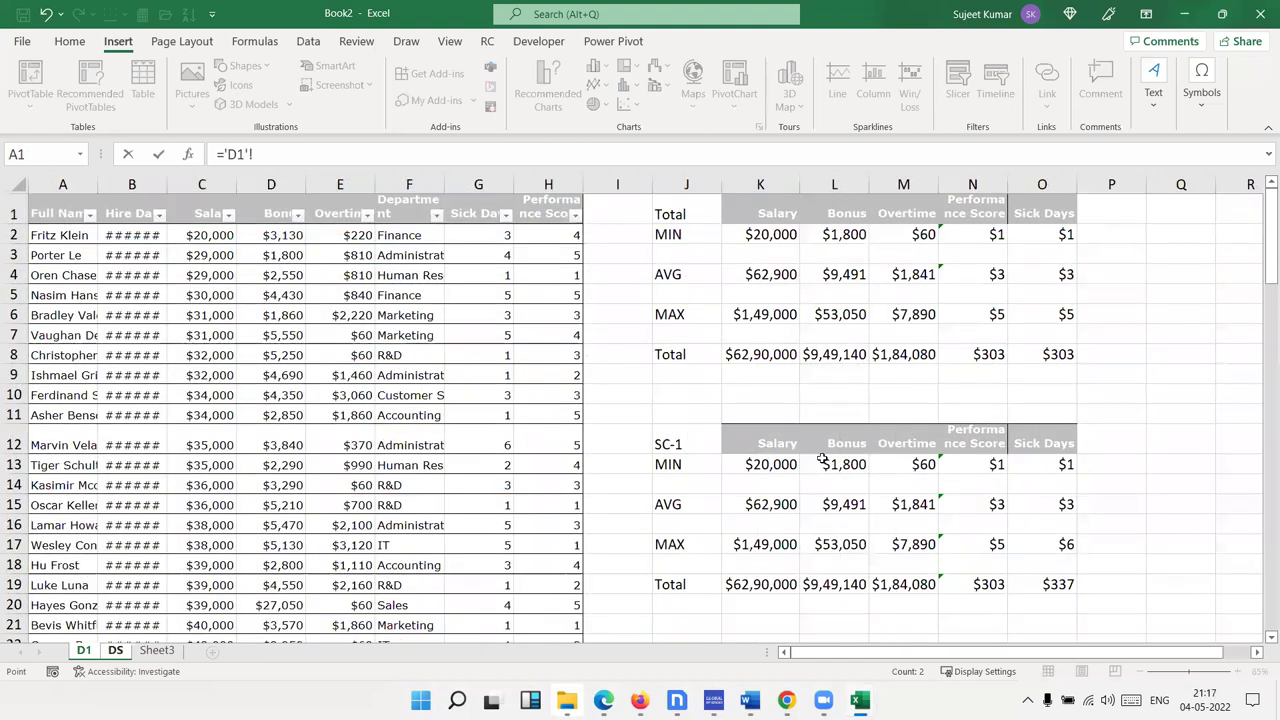
click(785, 465)
key(Return)
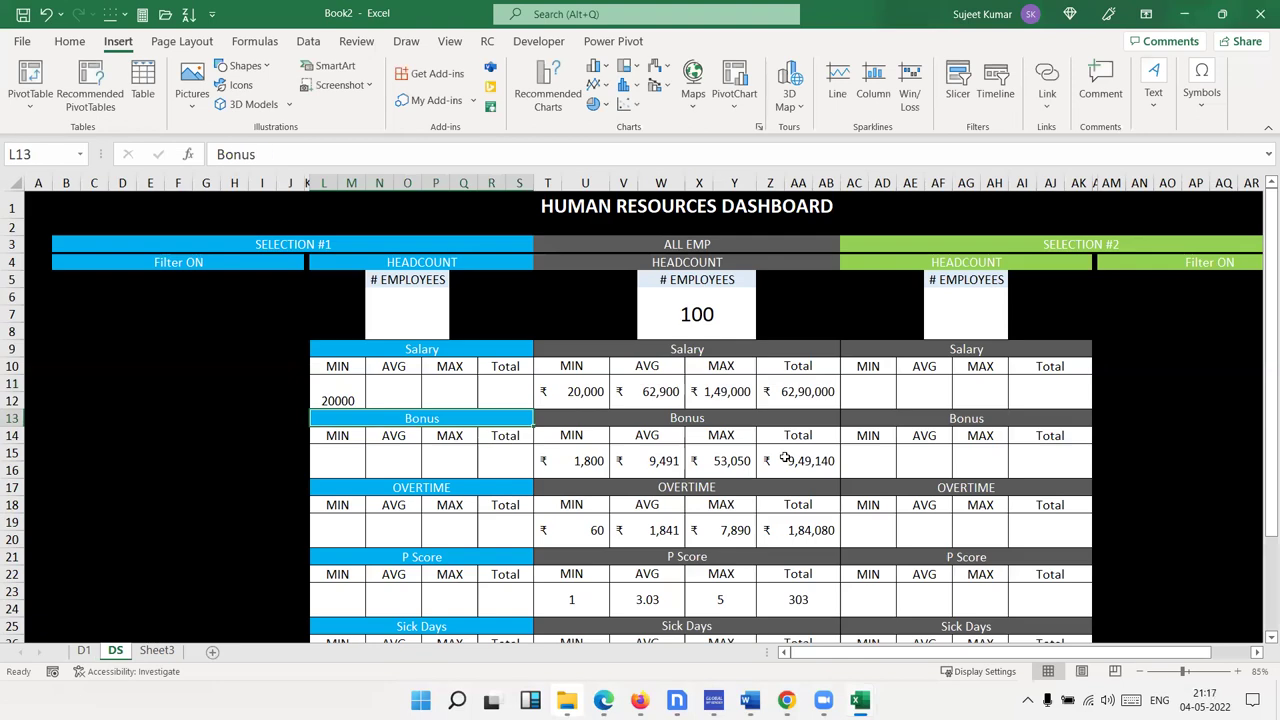
Link the Selection #1 Salary AVG cell to D1!K15
click(399, 380)
text(=)
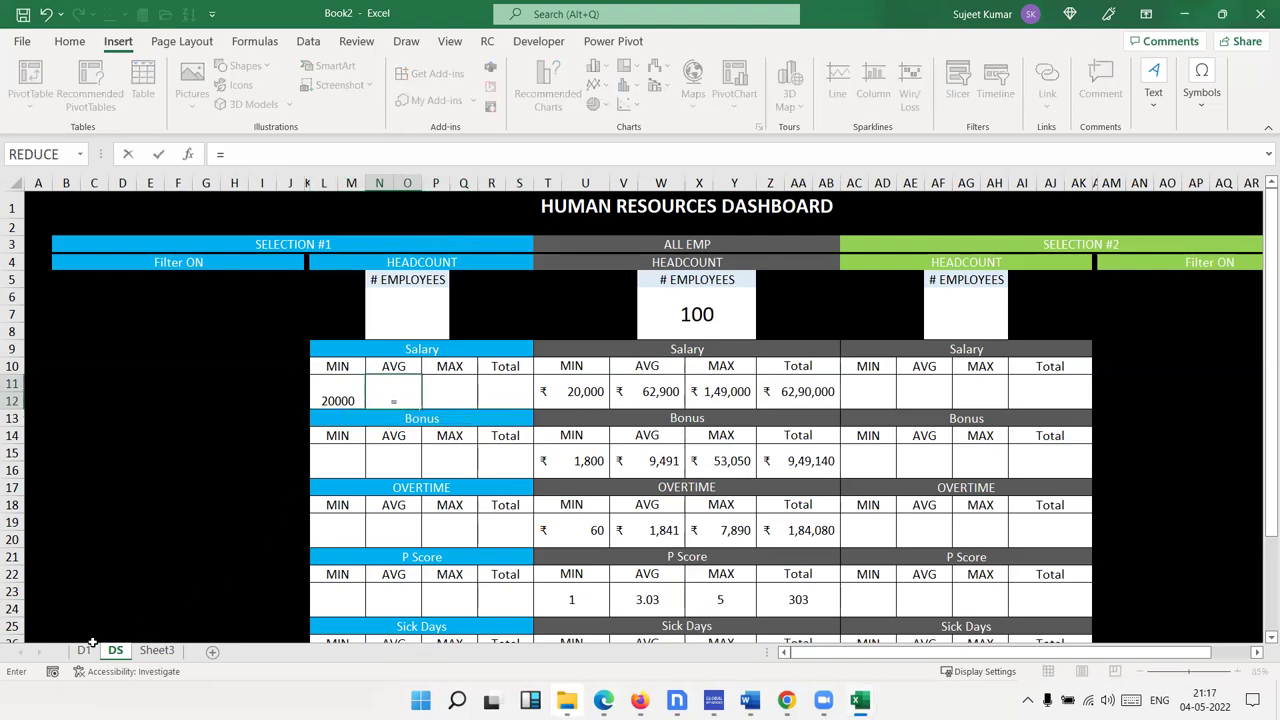
click(86, 650)
click(790, 503)
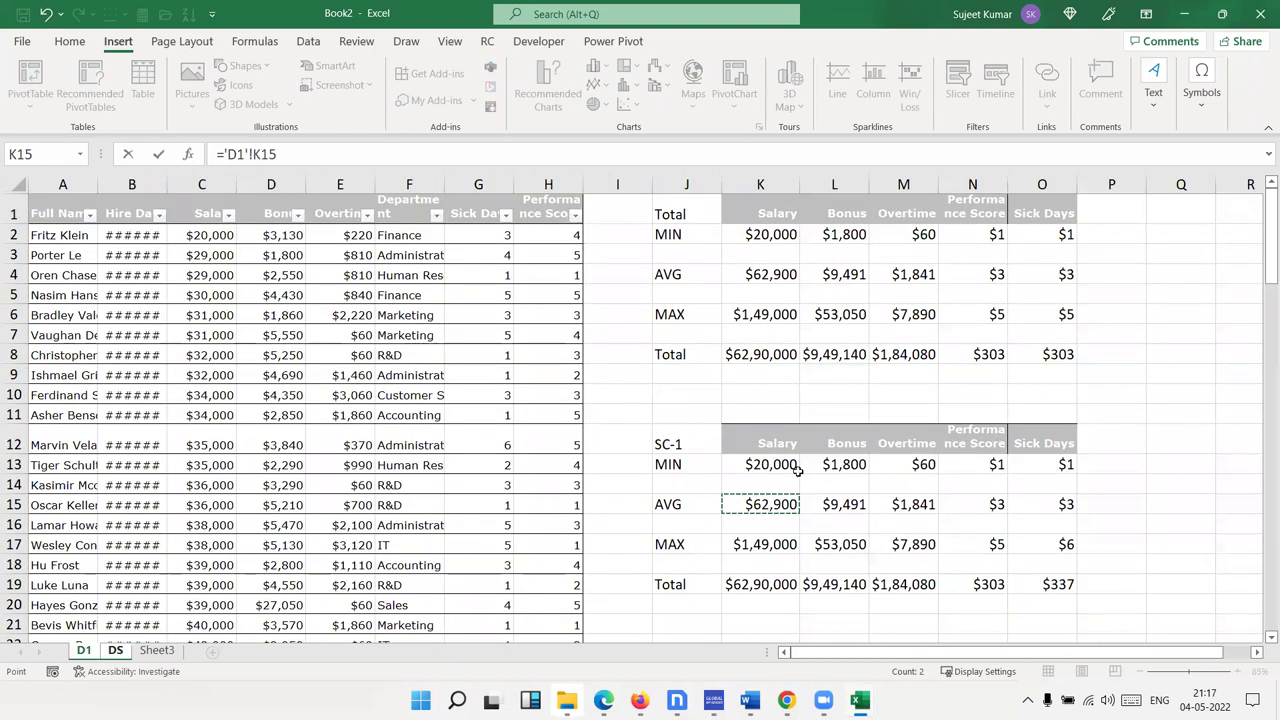
key(Return)
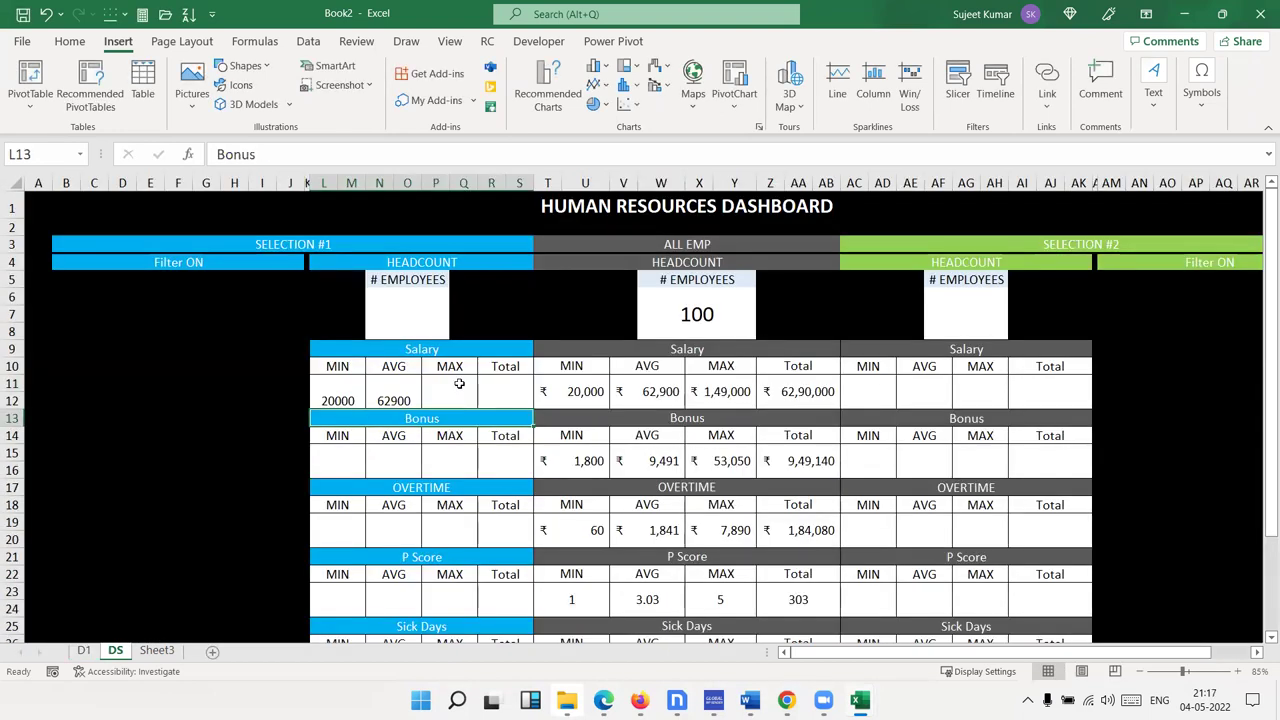
Link the Selection #1 Salary MAX cell to D1!K17
click(459, 383)
text(=)
click(90, 639)
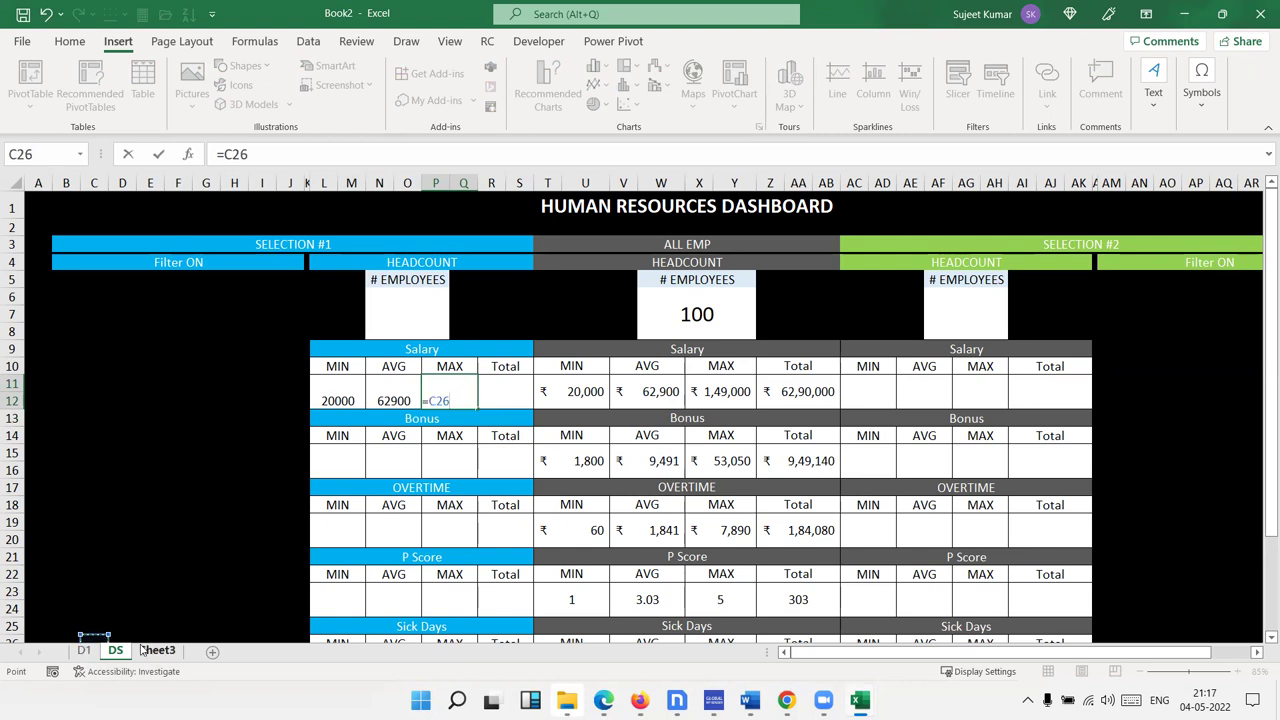
click(84, 650)
click(764, 542)
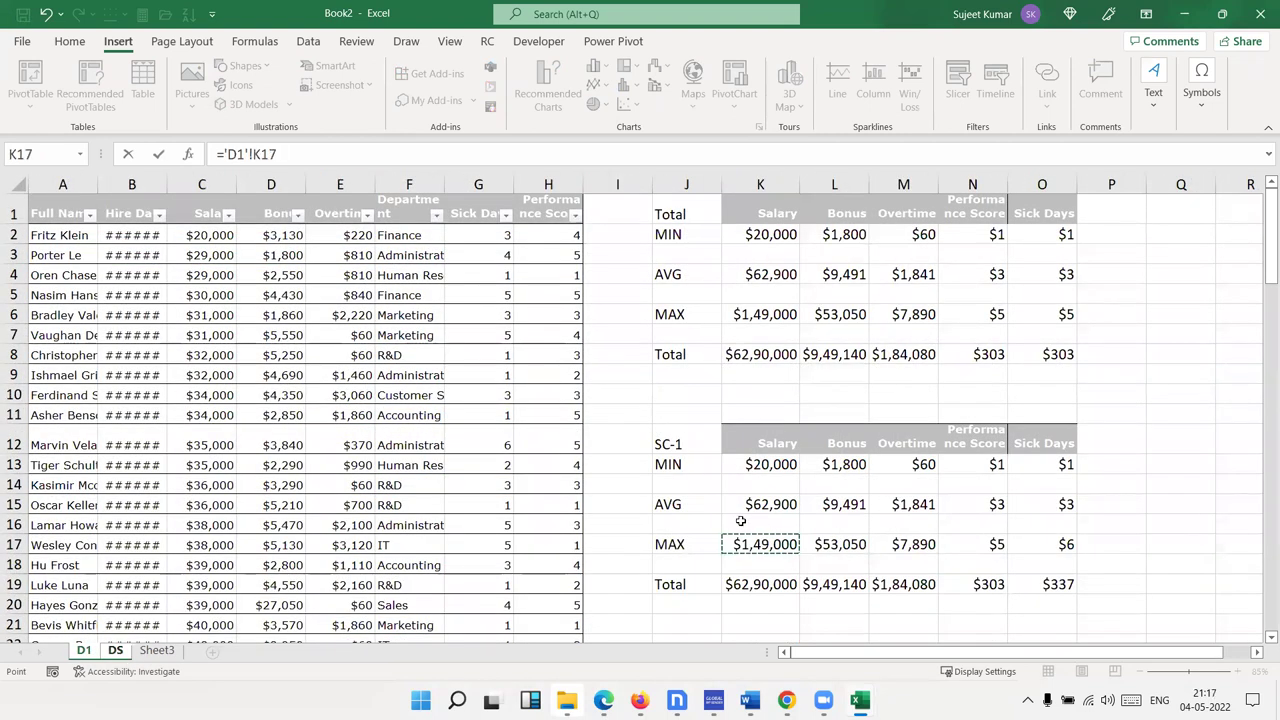
key(Return)
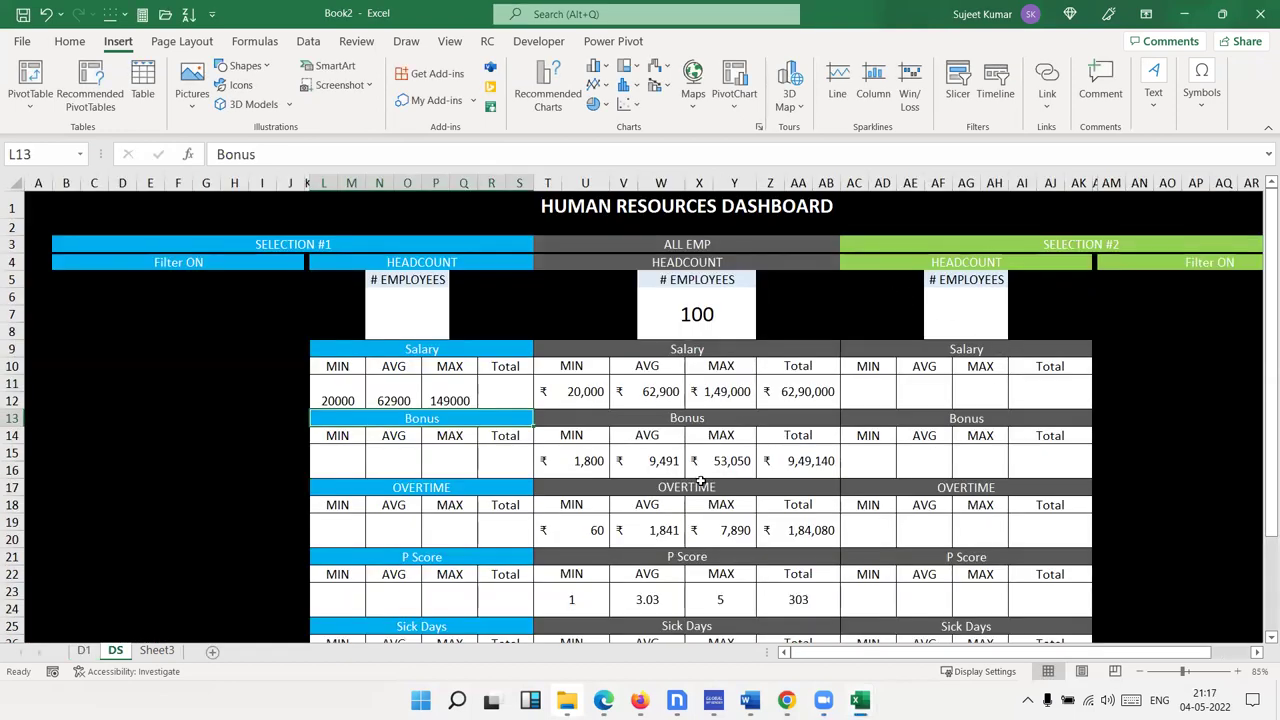
Link the Selection #1 Salary Total to the SC-1 Salary total on D1 (6290000)
click(499, 402)
text(=)
click(80, 651)
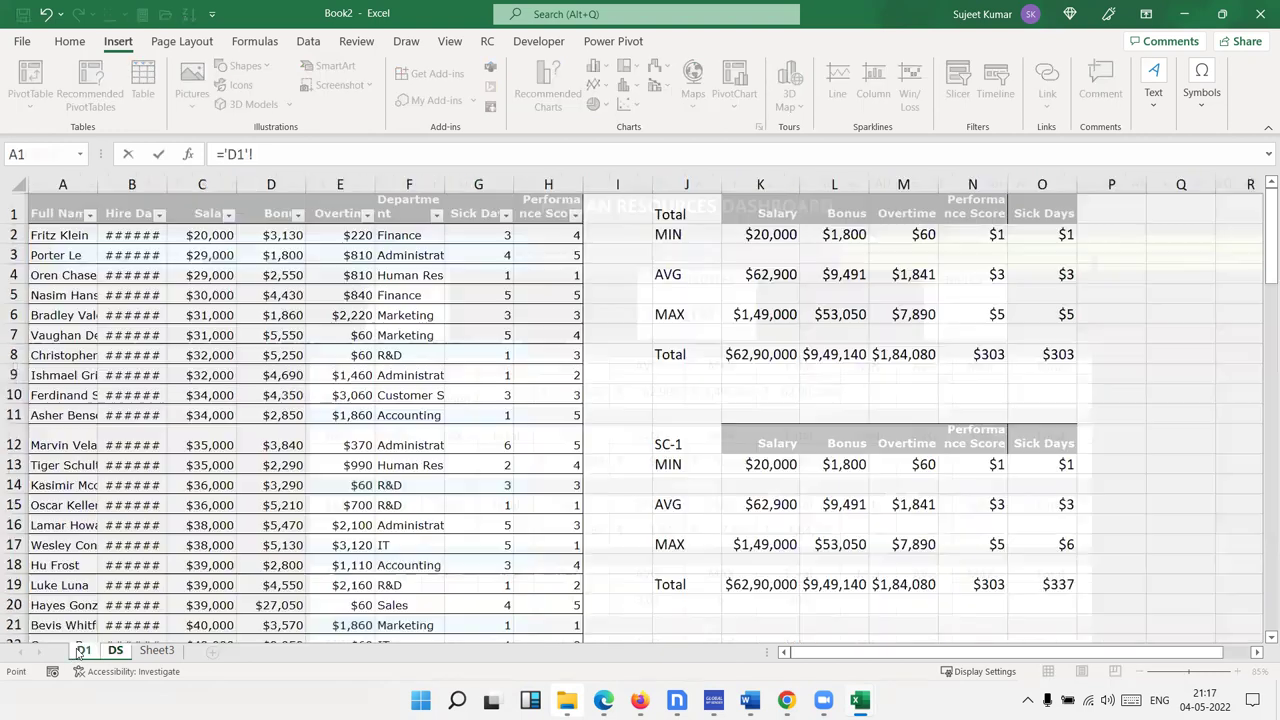
click(760, 587)
key(Return)
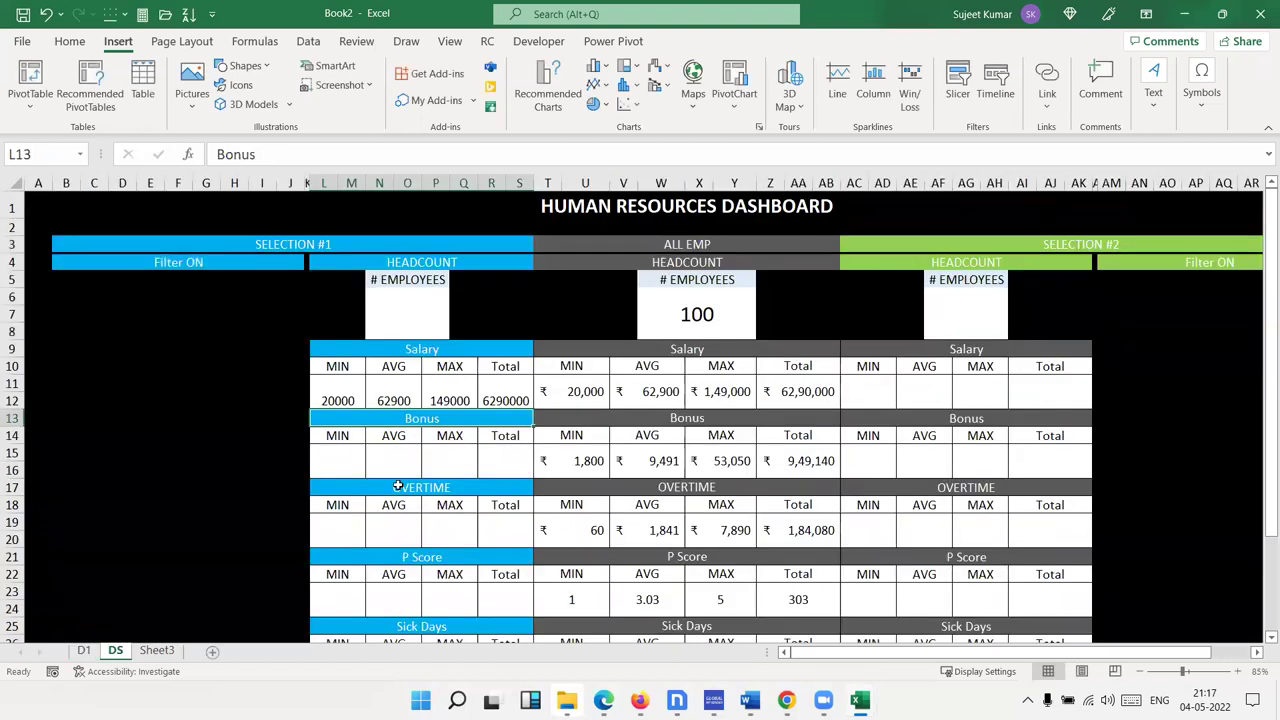
Link the Bonus MIN and AVG cells to D1's SC-1 figures (1800 and 9491.4)
click(352, 457)
text(=)
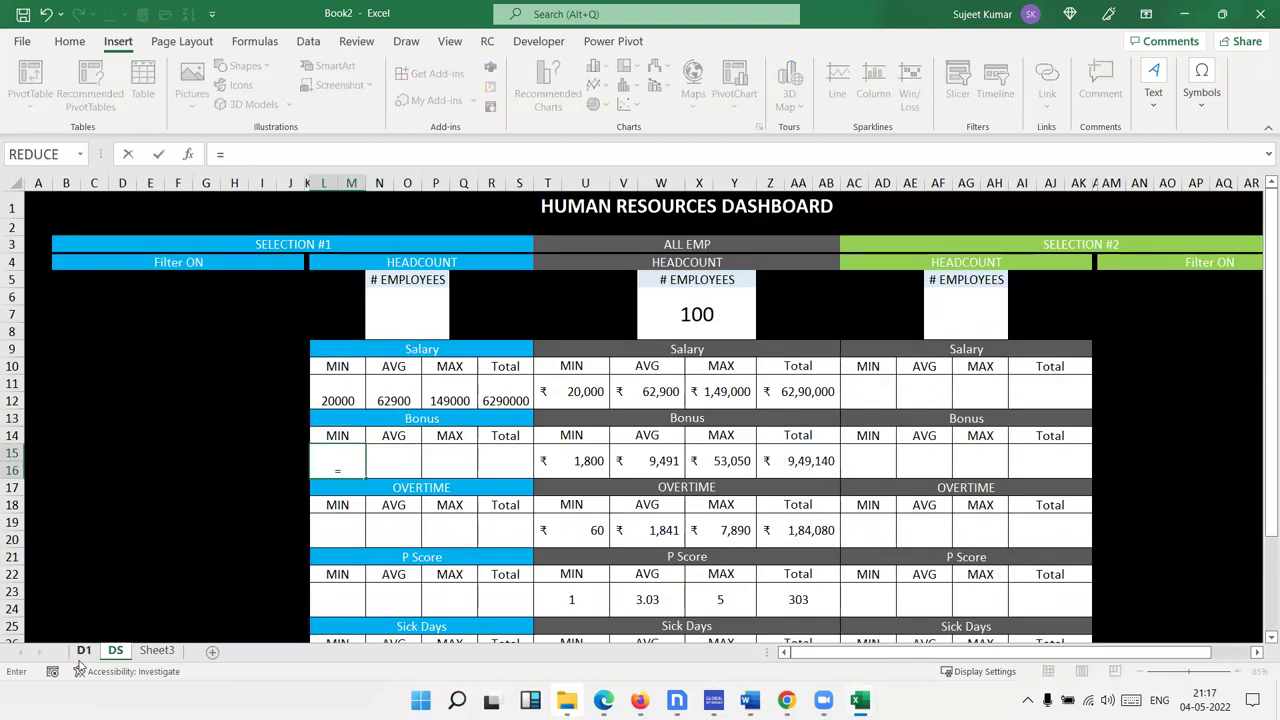
click(83, 651)
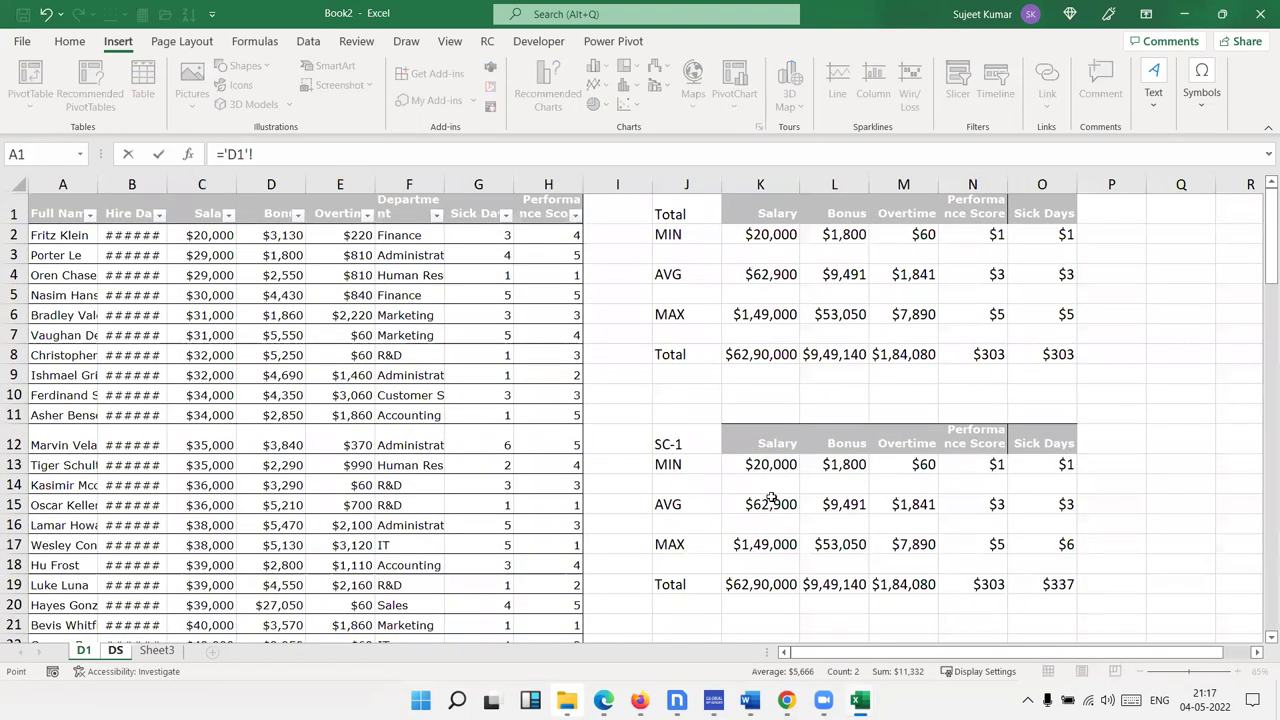
click(834, 464)
key(Return)
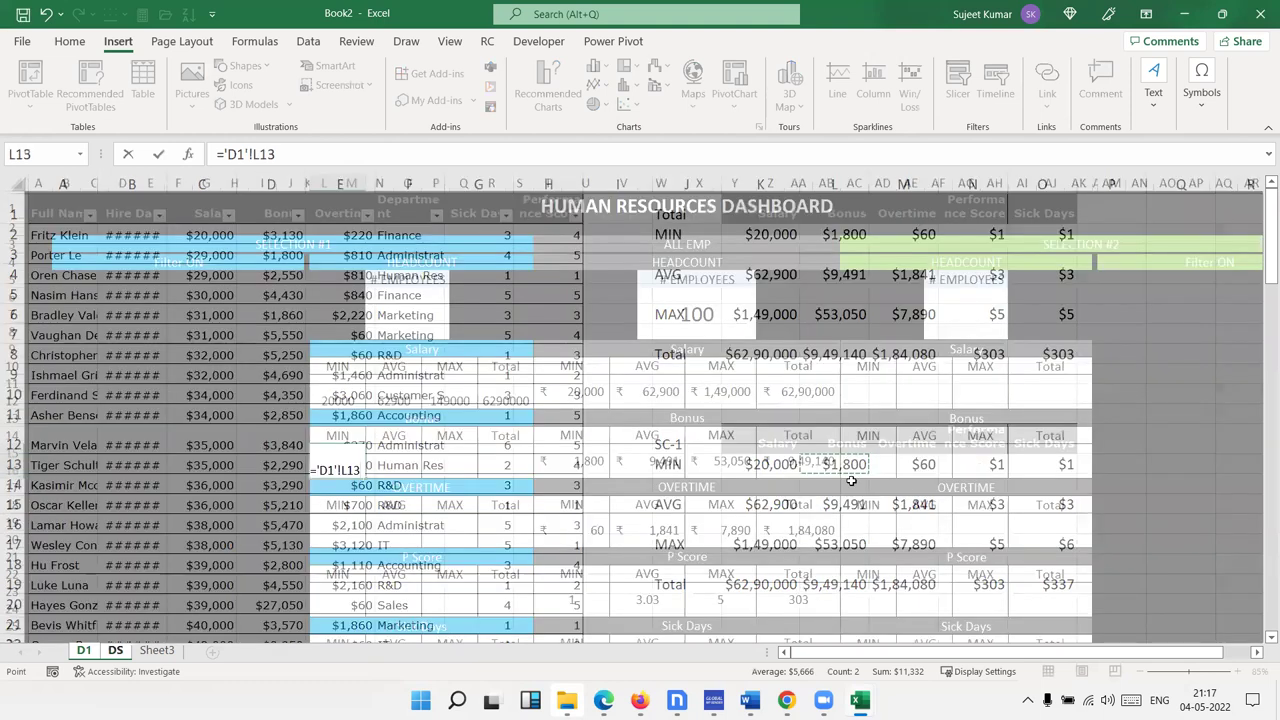
click(405, 455)
text(=)
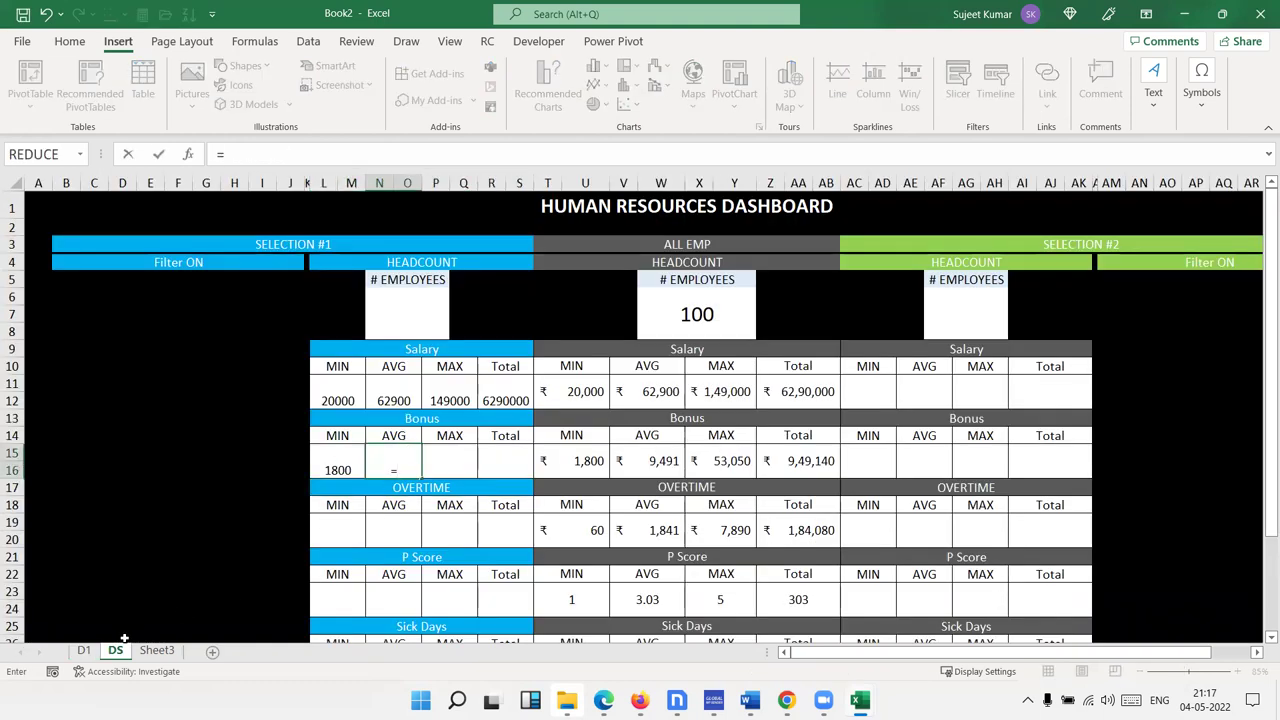
click(83, 651)
click(830, 502)
key(Return)
Link the Bonus MAX and Total cells to D1's SC-1 figures (53050 and 949140)
click(440, 460)
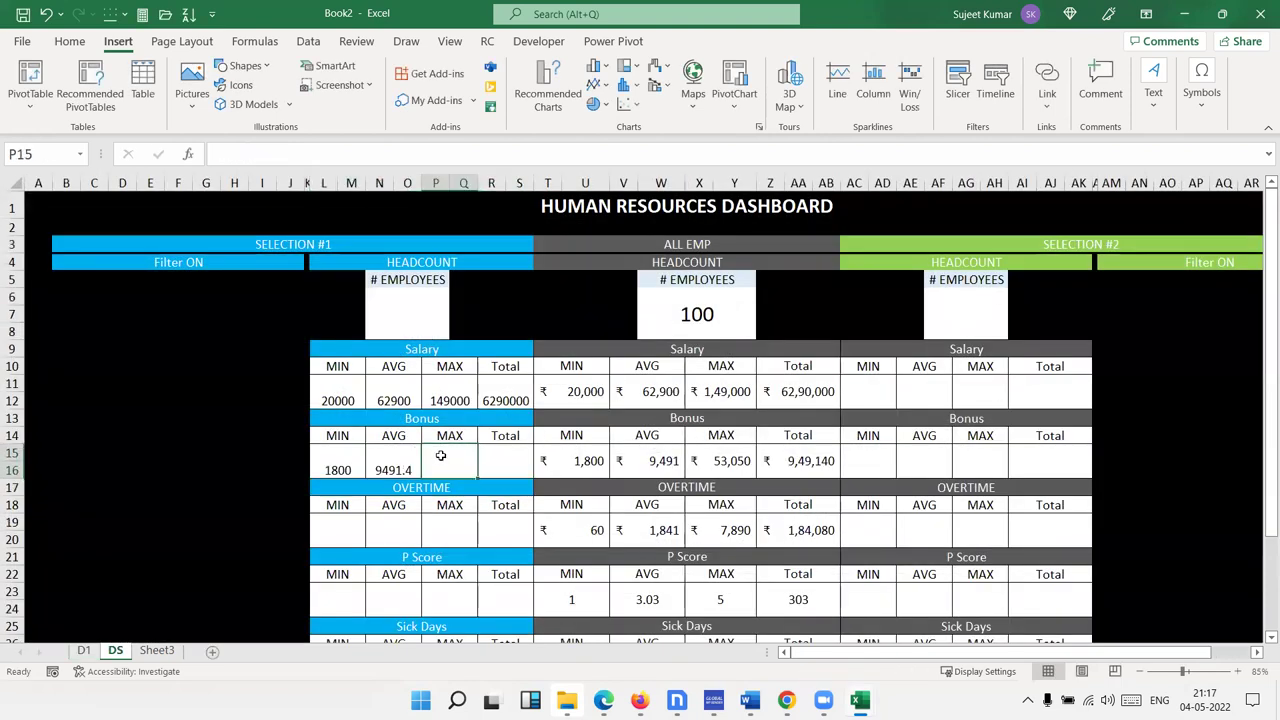
text(=)
click(85, 651)
click(770, 544)
click(830, 544)
key(Return)
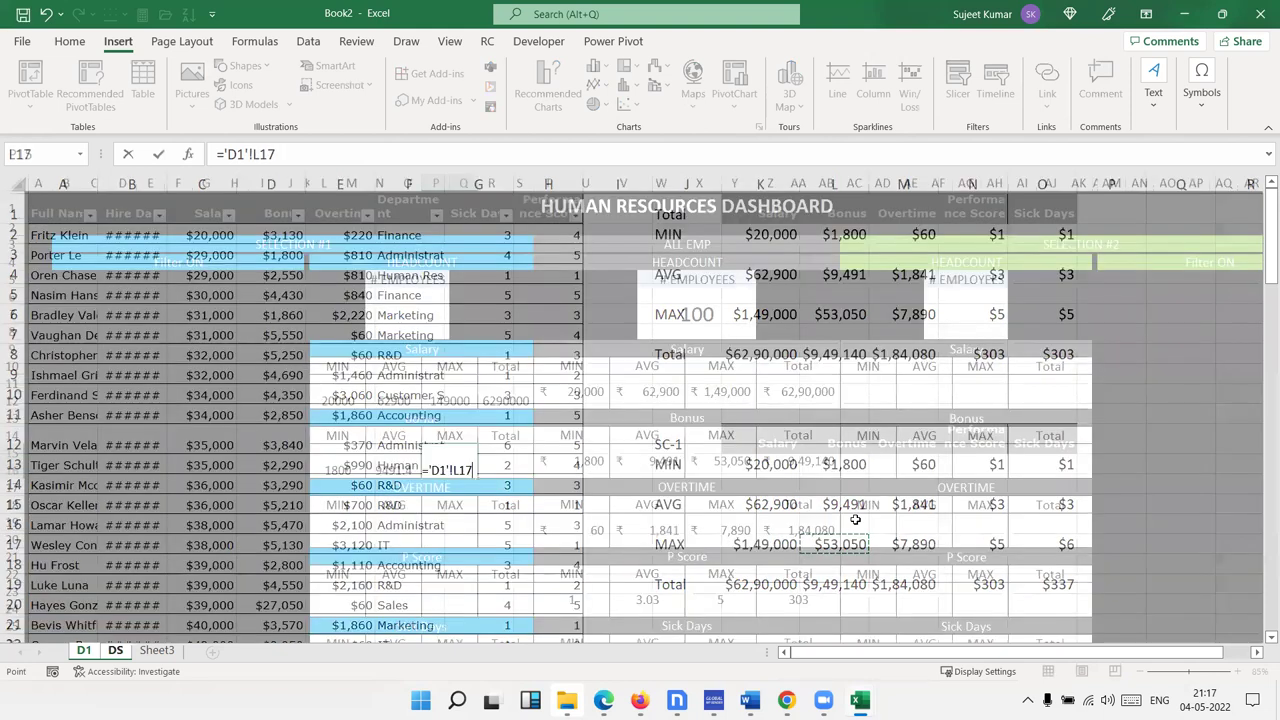
text(=)
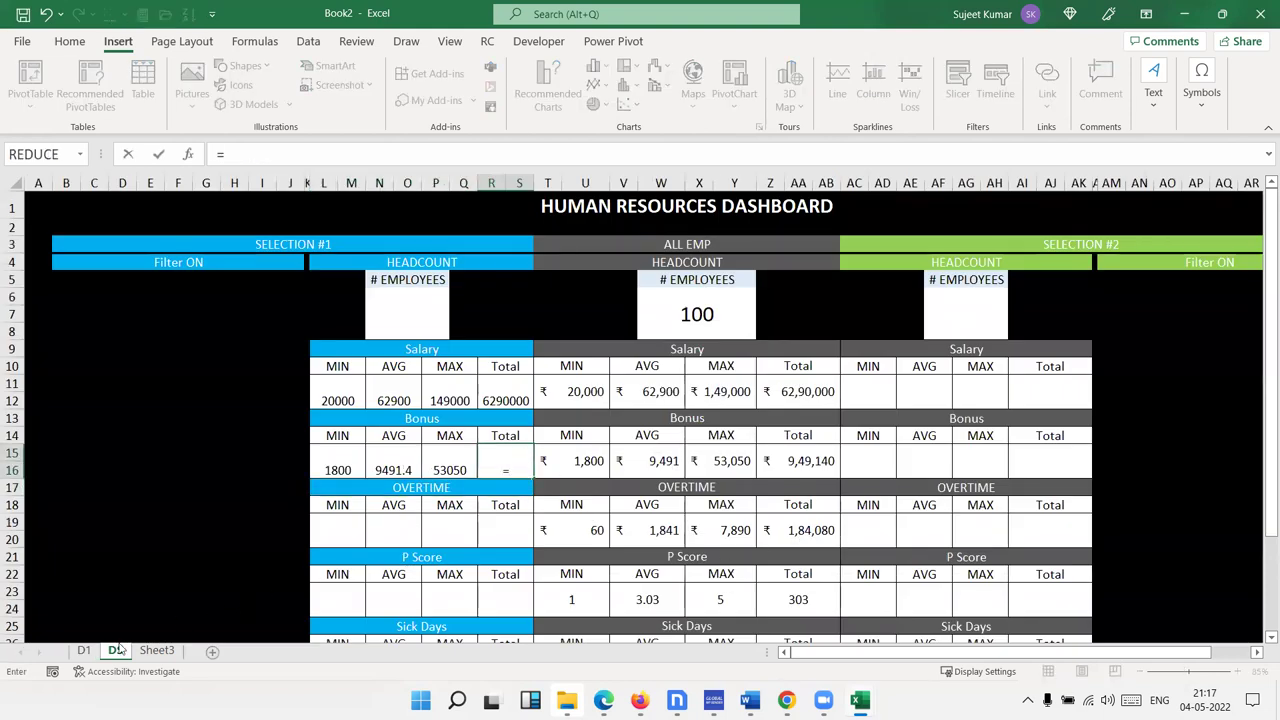
click(88, 651)
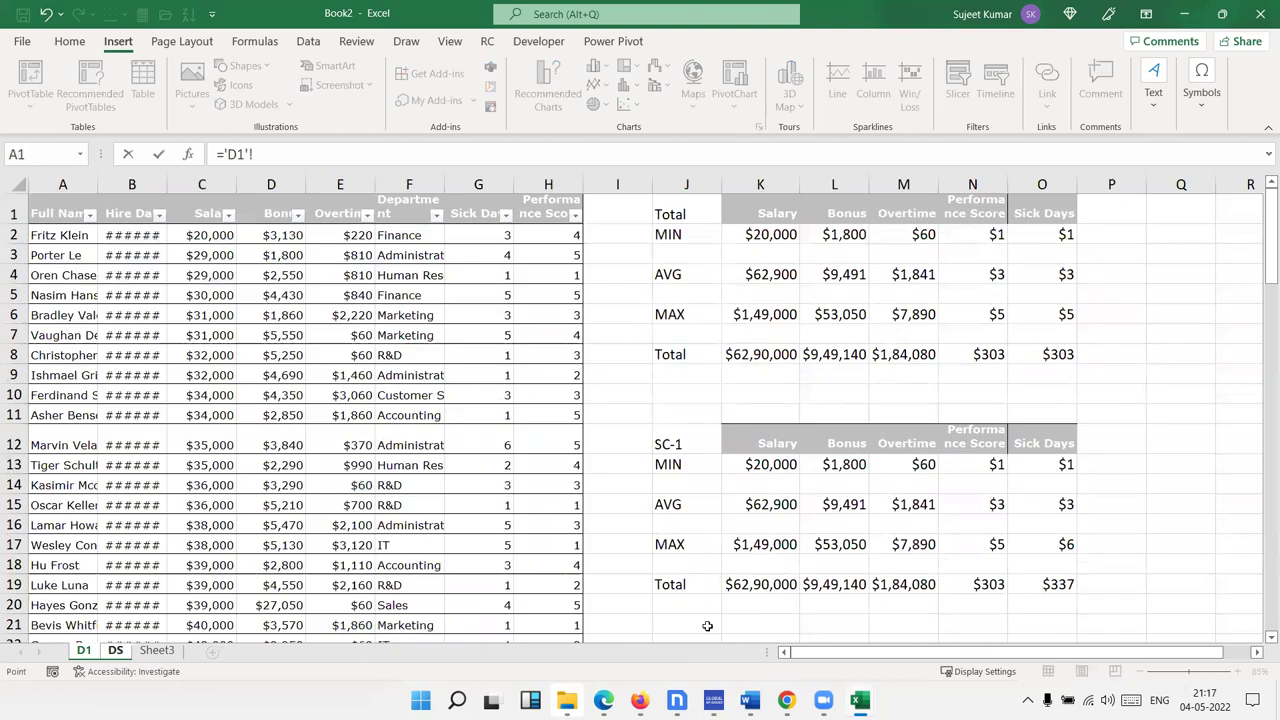
click(836, 587)
key(Return)
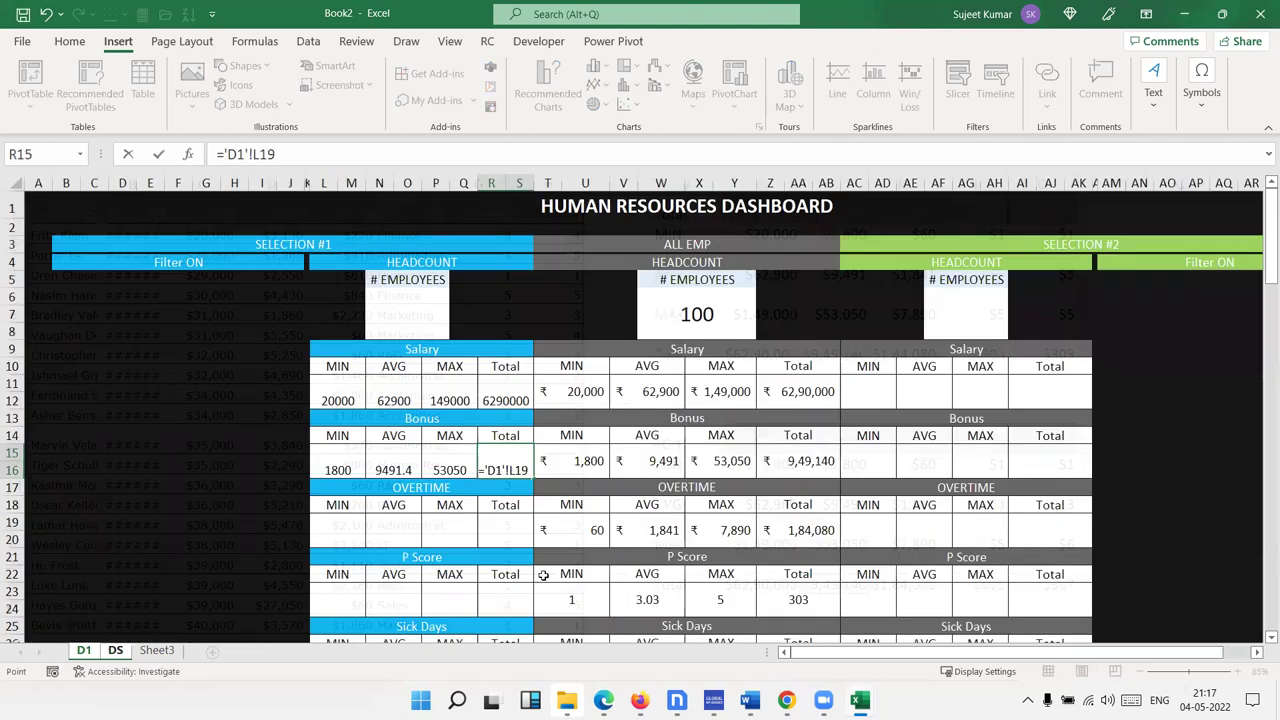
click(326, 522)
Link the Overtime MIN and AVG cells to D1's SC-1 Overtime figures (60 and 1840.8)
text(=)
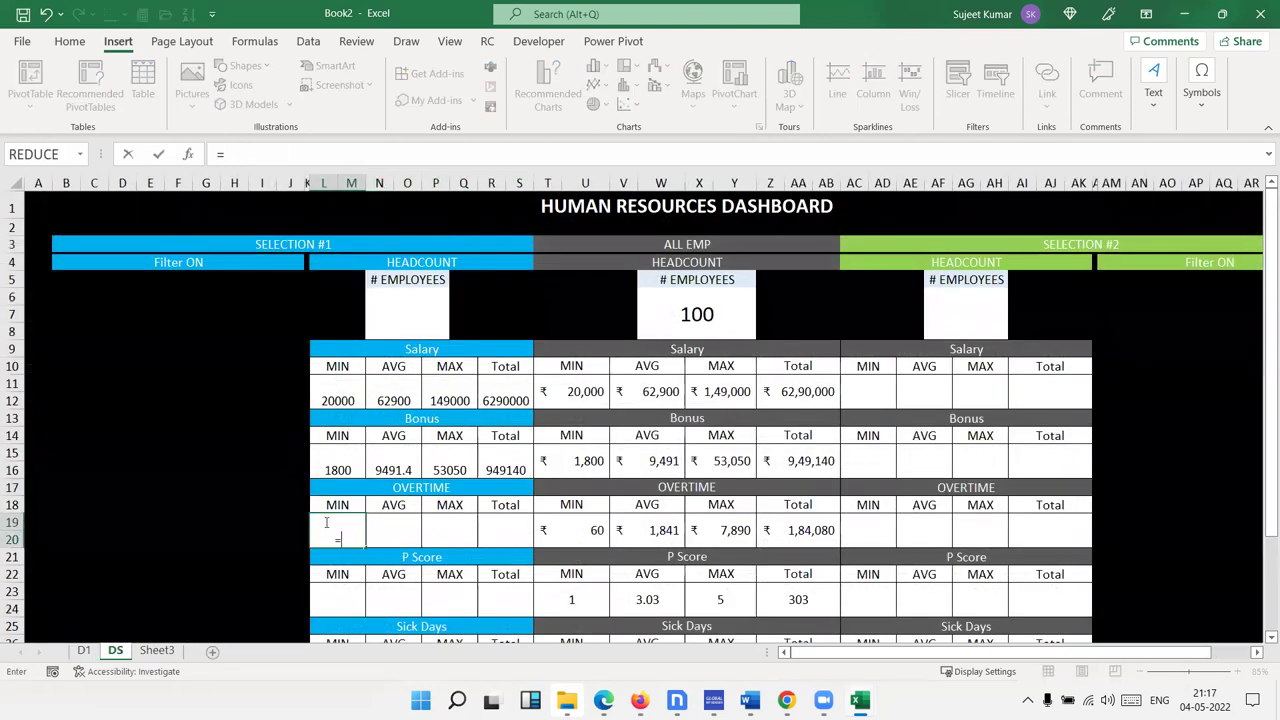
click(84, 651)
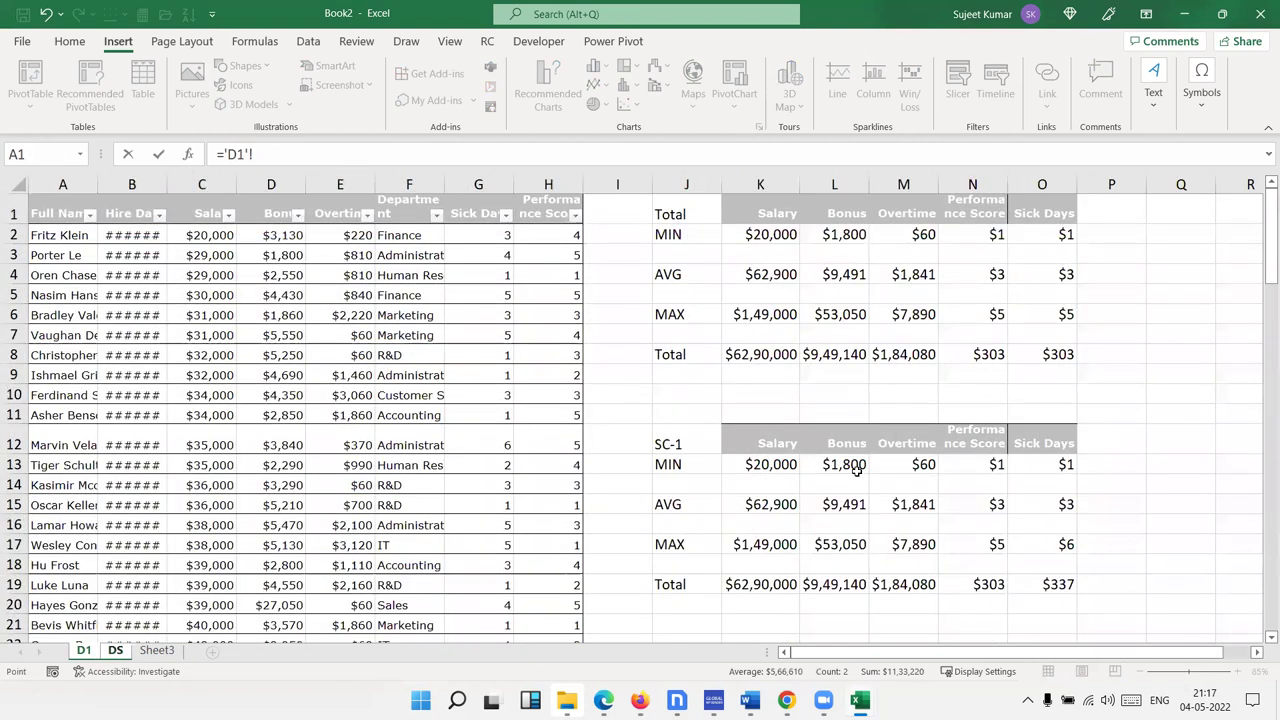
click(900, 462)
key(Return)
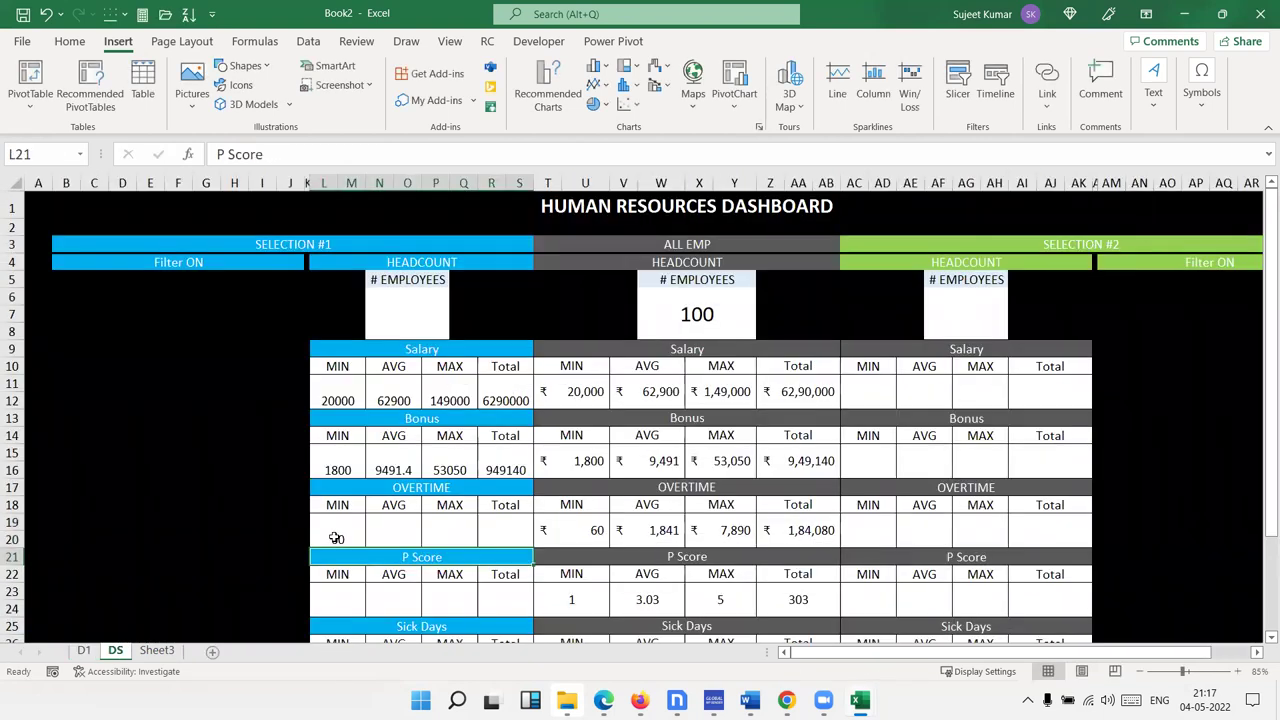
click(386, 531)
text(=)
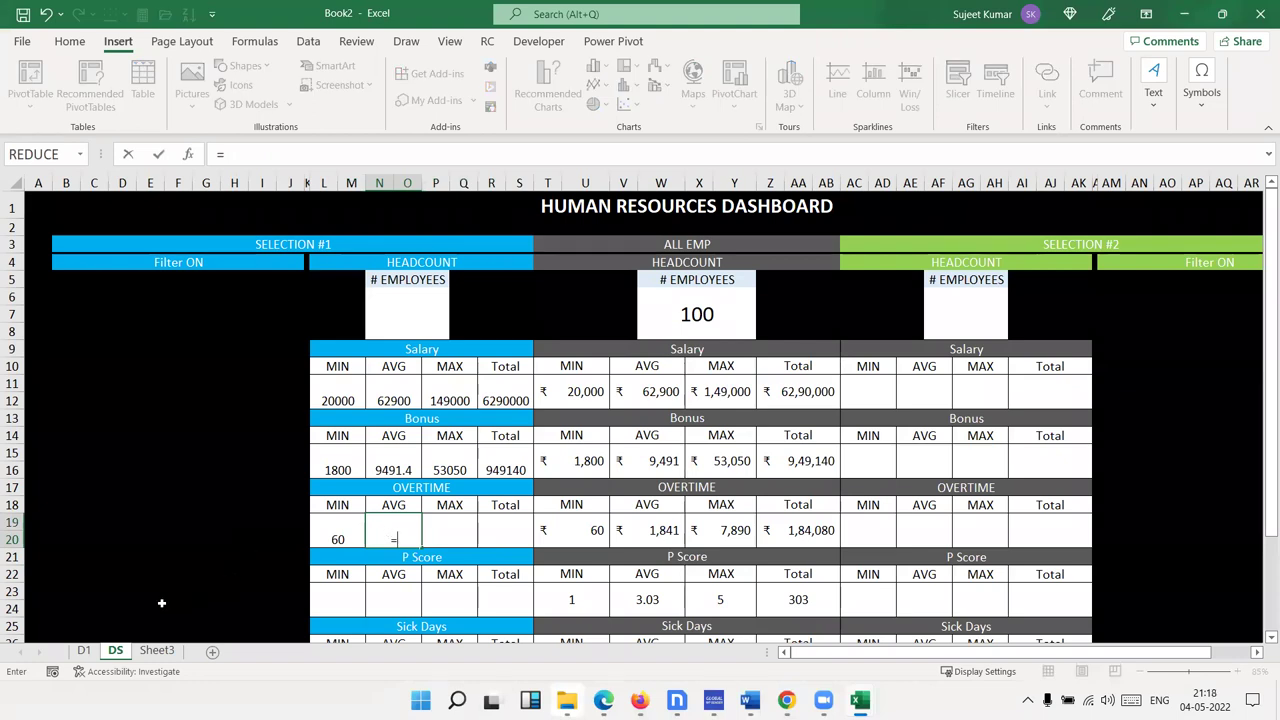
click(88, 651)
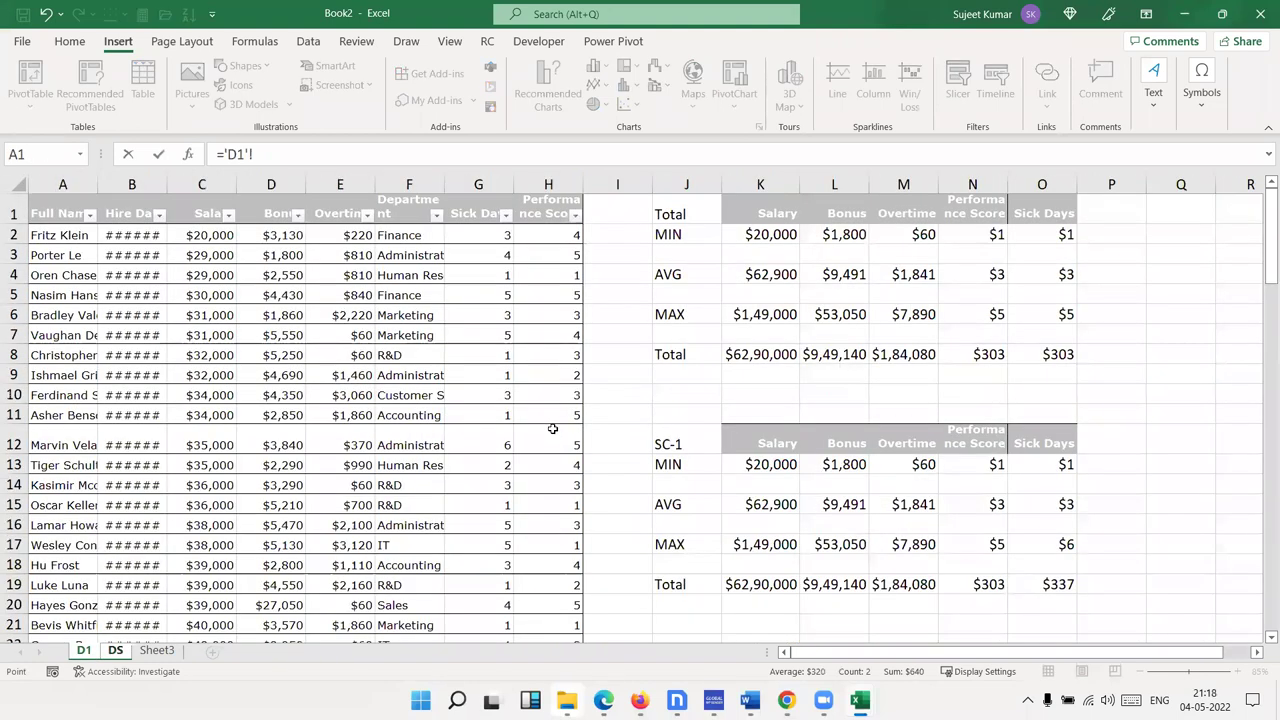
click(890, 500)
key(Return)
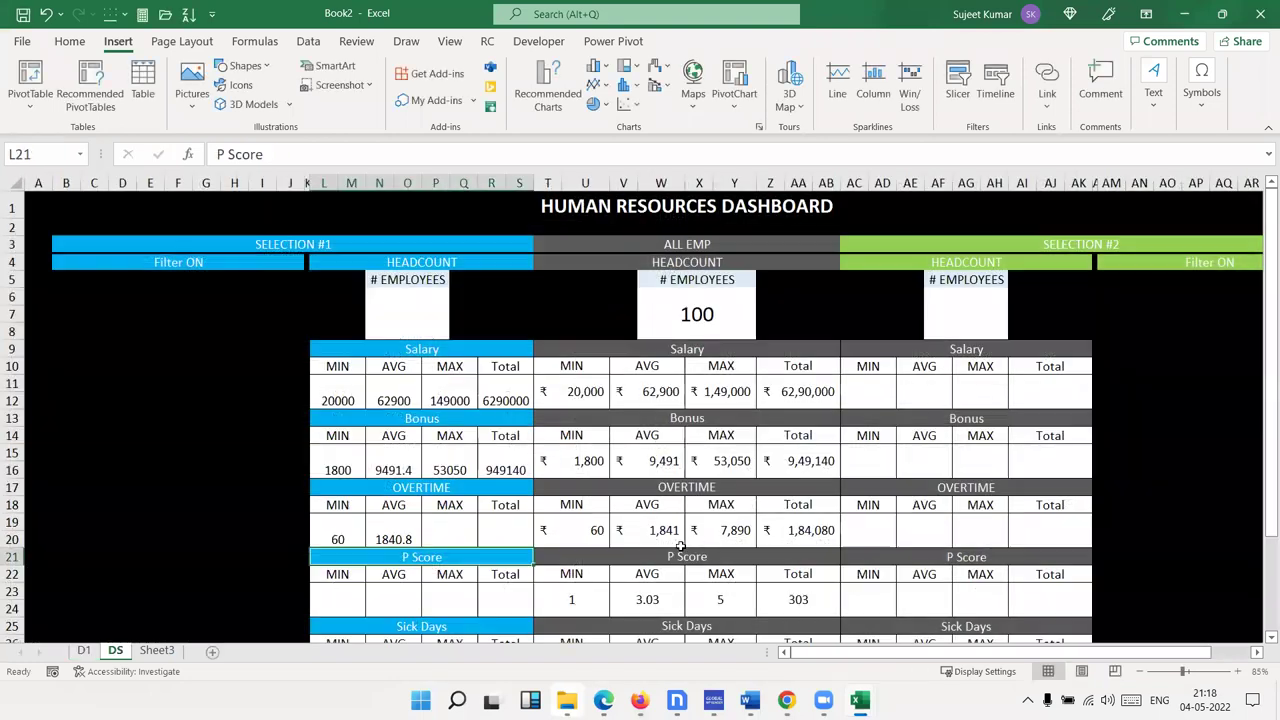
Link the Overtime MAX and Total cells to D1's SC-1 figures (7890 and 184080)
click(466, 529)
text(=)
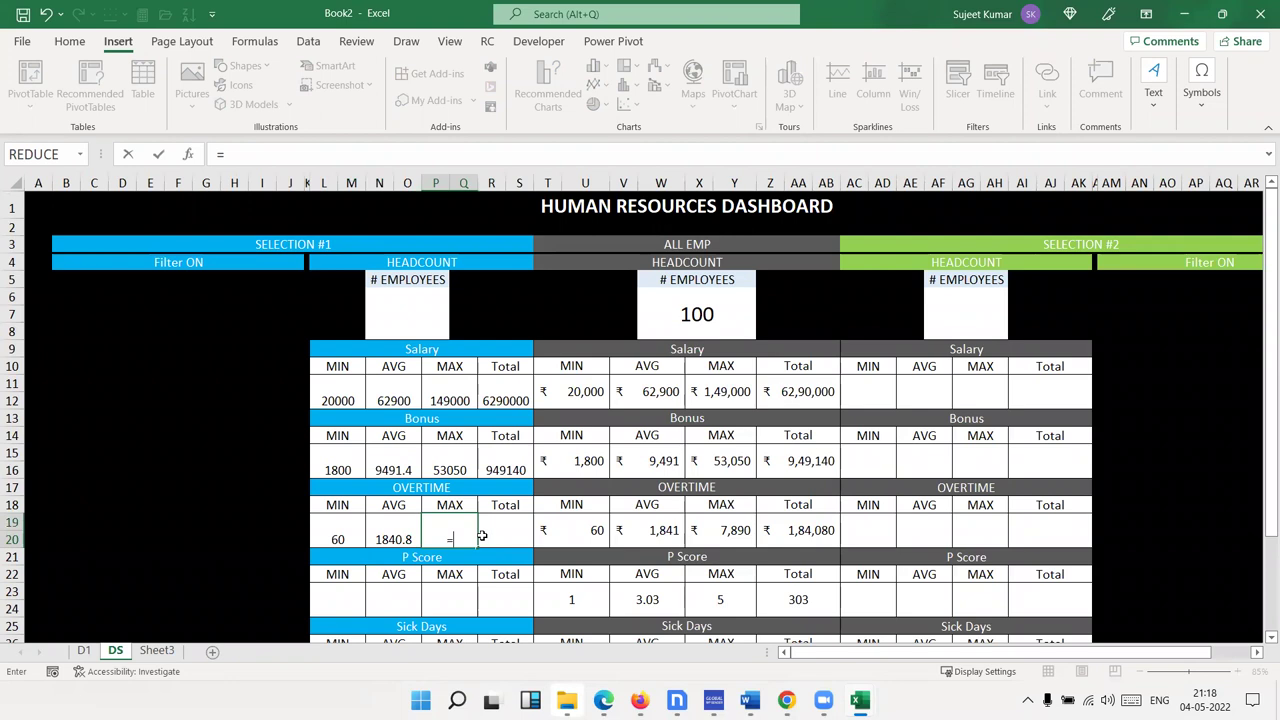
click(86, 651)
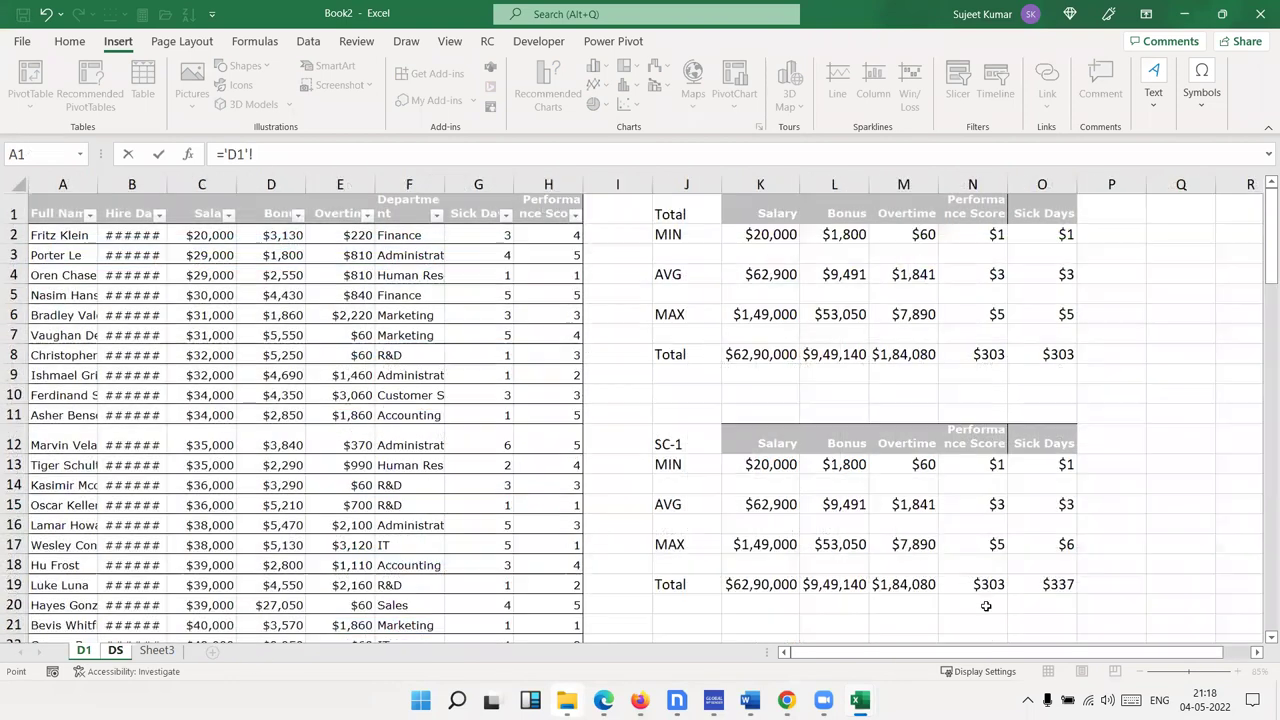
click(920, 541)
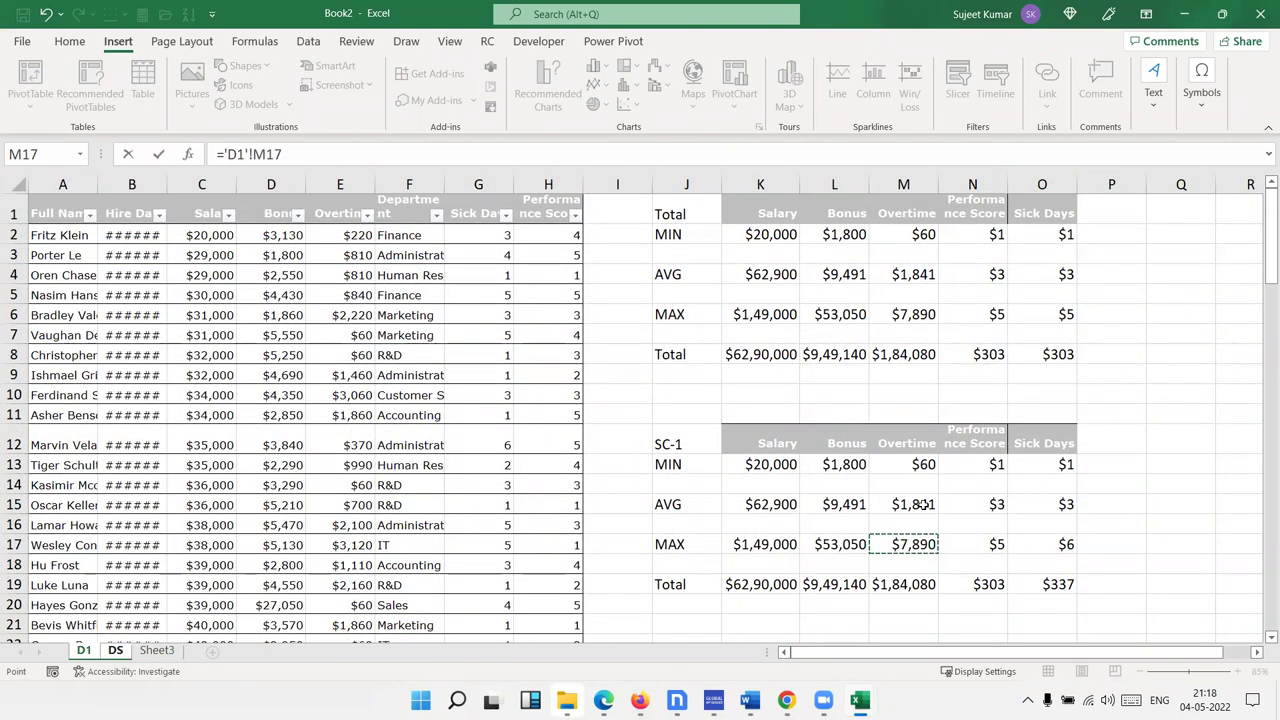
key(Return)
click(501, 527)
text(=)
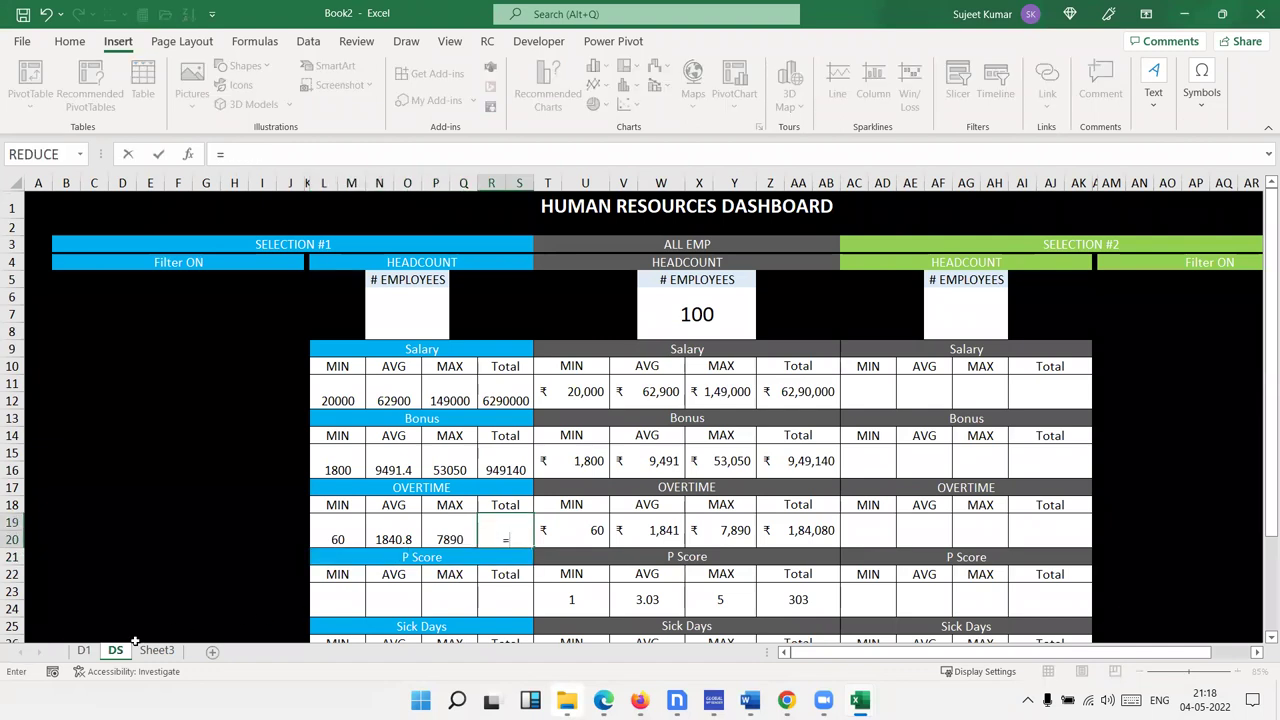
click(86, 651)
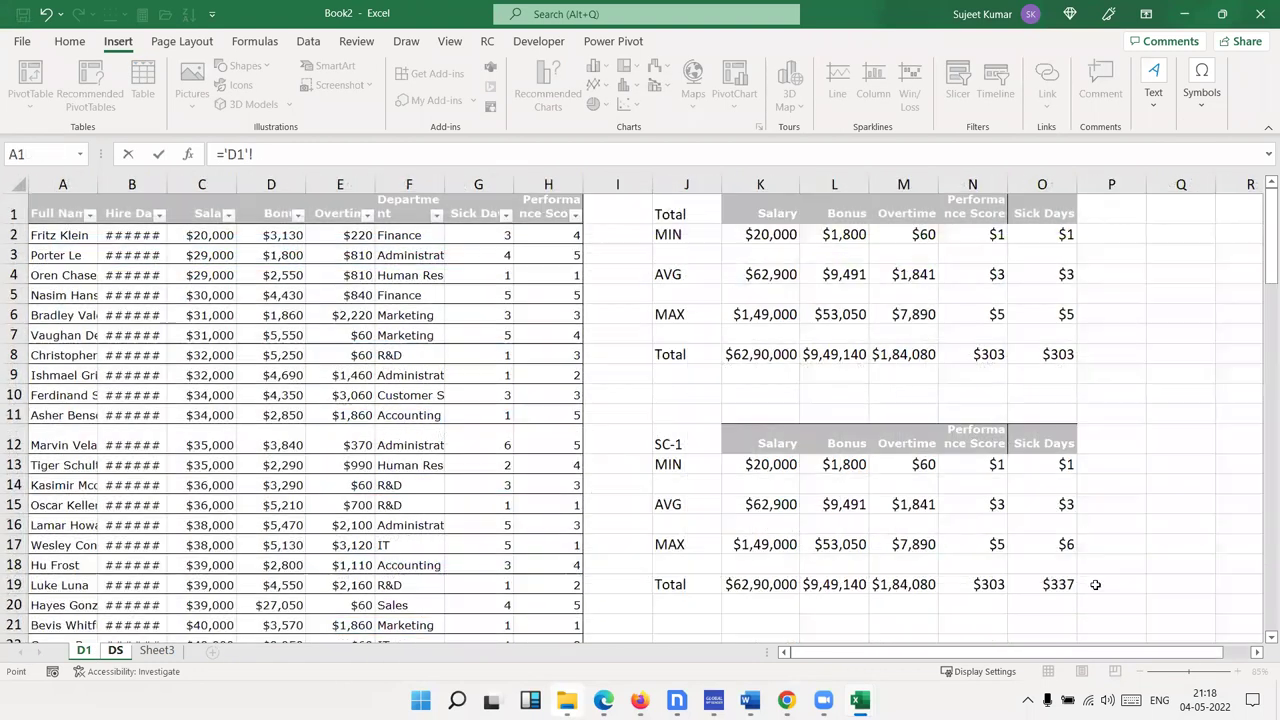
click(917, 582)
key(Return)
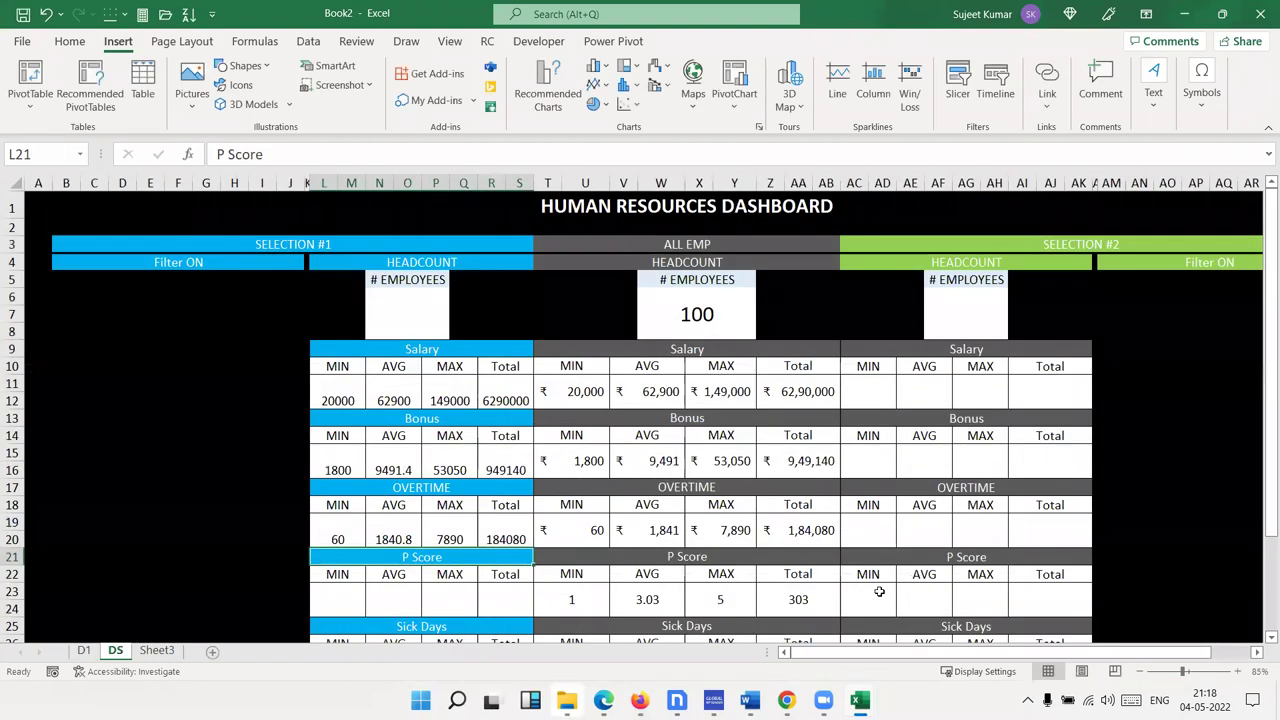
Link the P Score MIN and AVG cells to D1's SC-1 performance scores (1 and 3.03)
click(320, 598)
text(=)
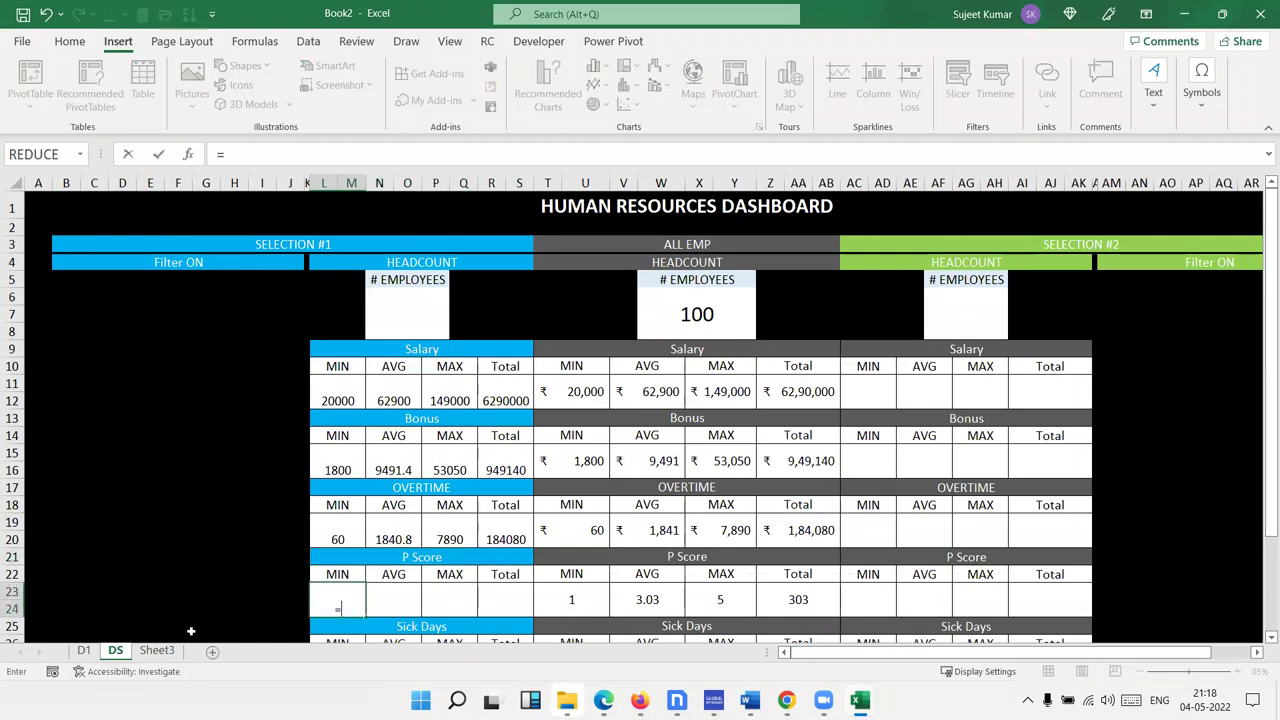
click(84, 650)
click(961, 468)
key(Return)
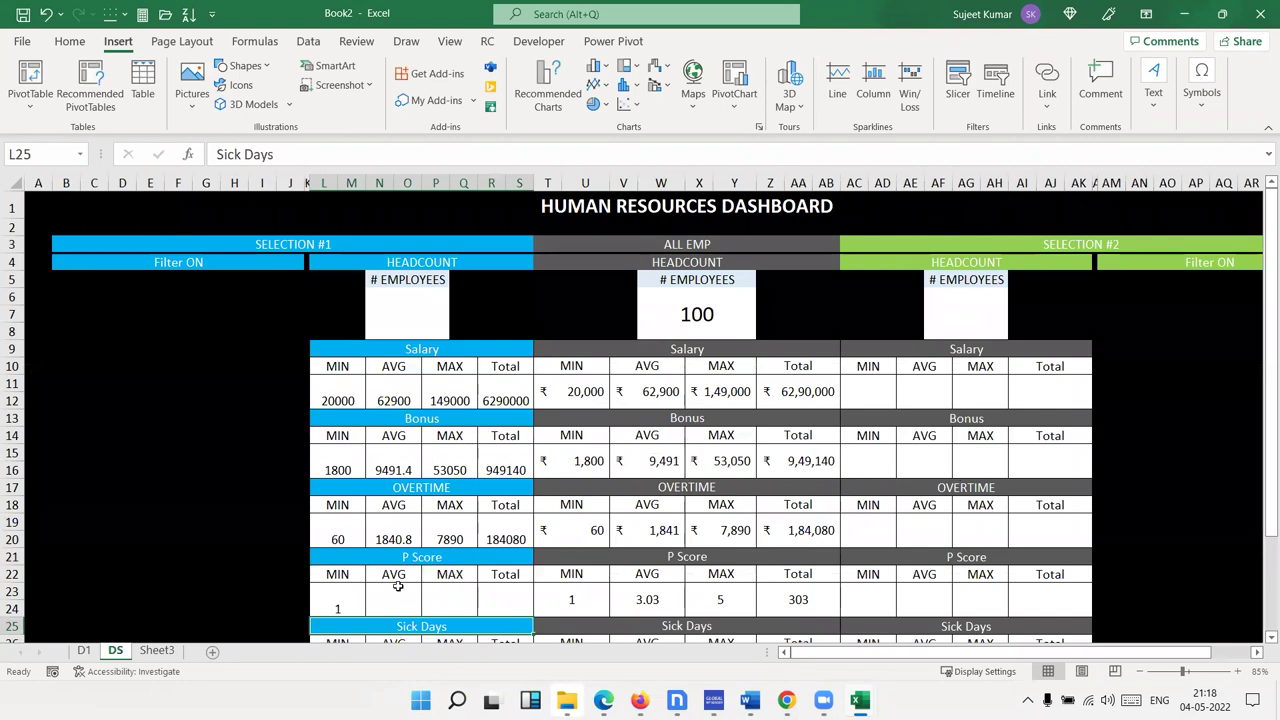
click(397, 590)
text(=)
click(85, 650)
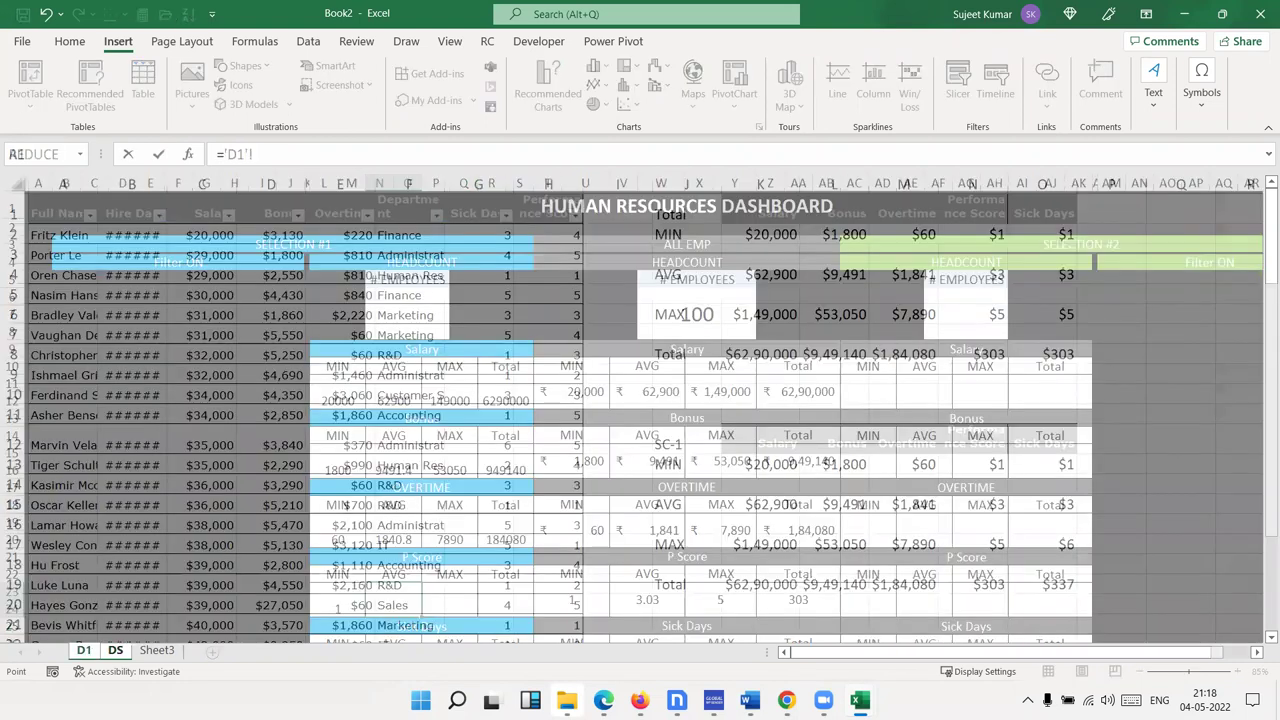
click(997, 504)
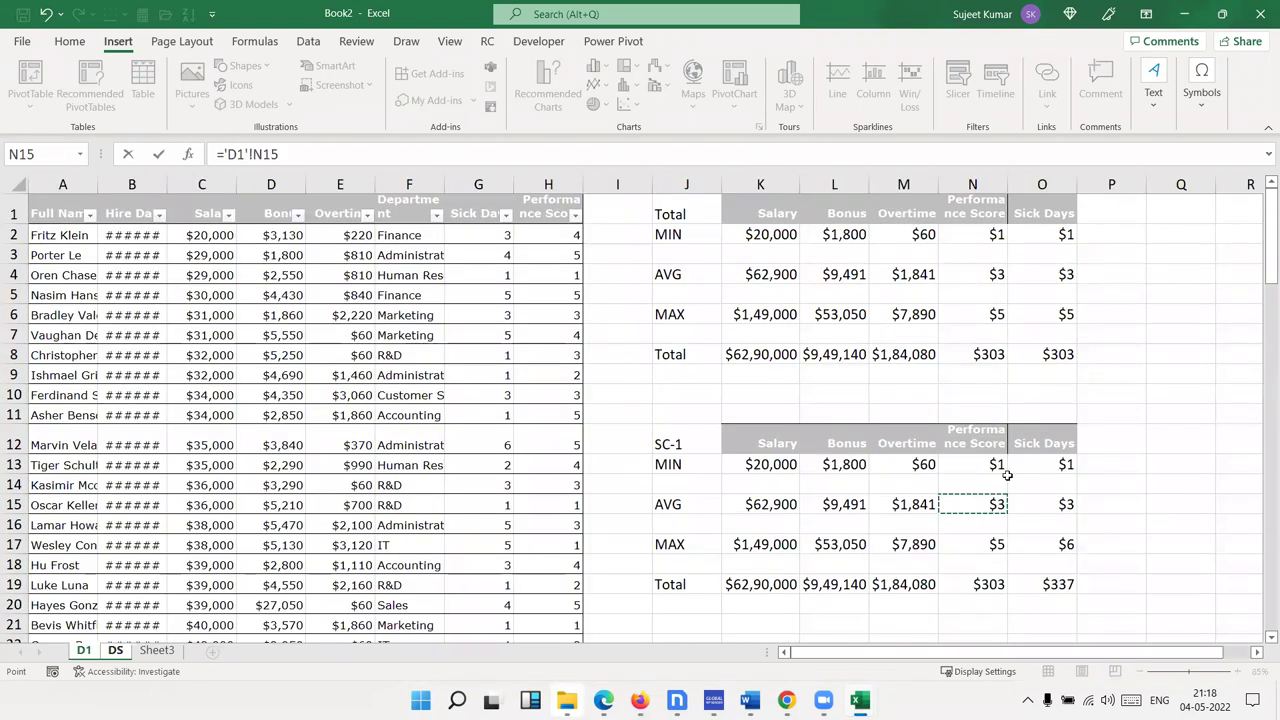
key(Return)
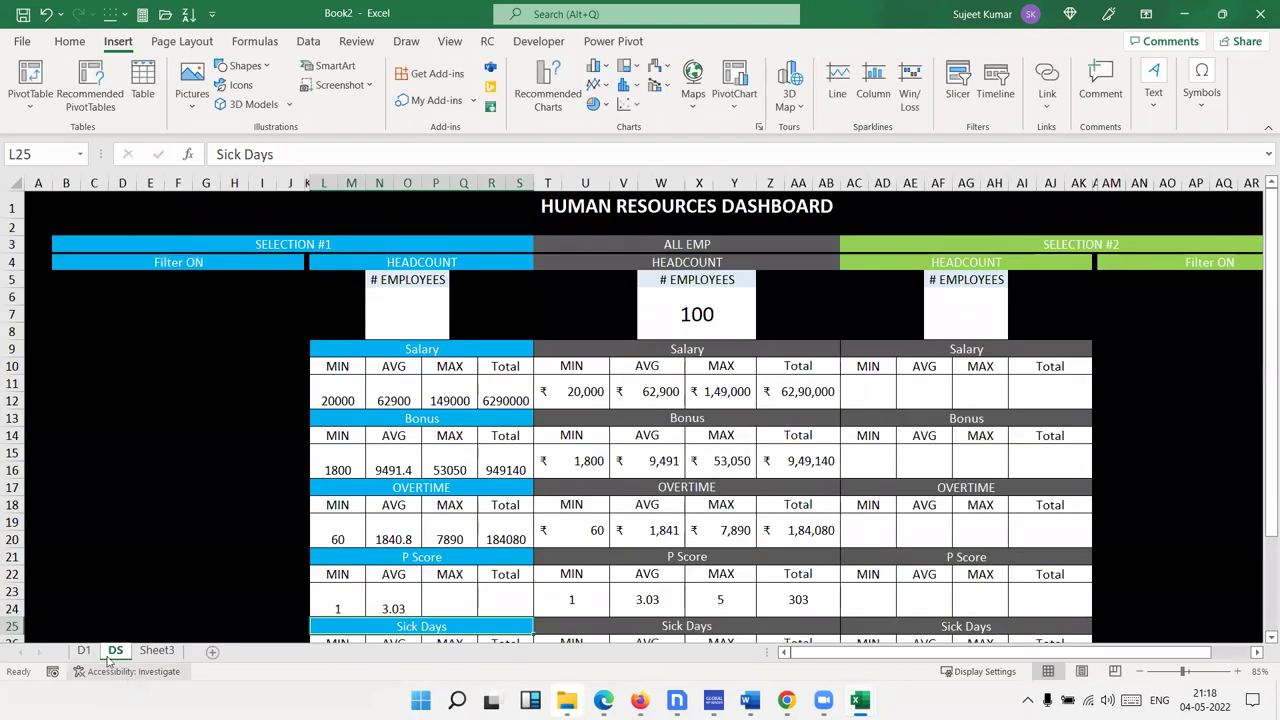
Link P Score MAX to D1's SC-1 maximum (5), then check D1's Overtime Total formula in M19
click(460, 594)
text(=)
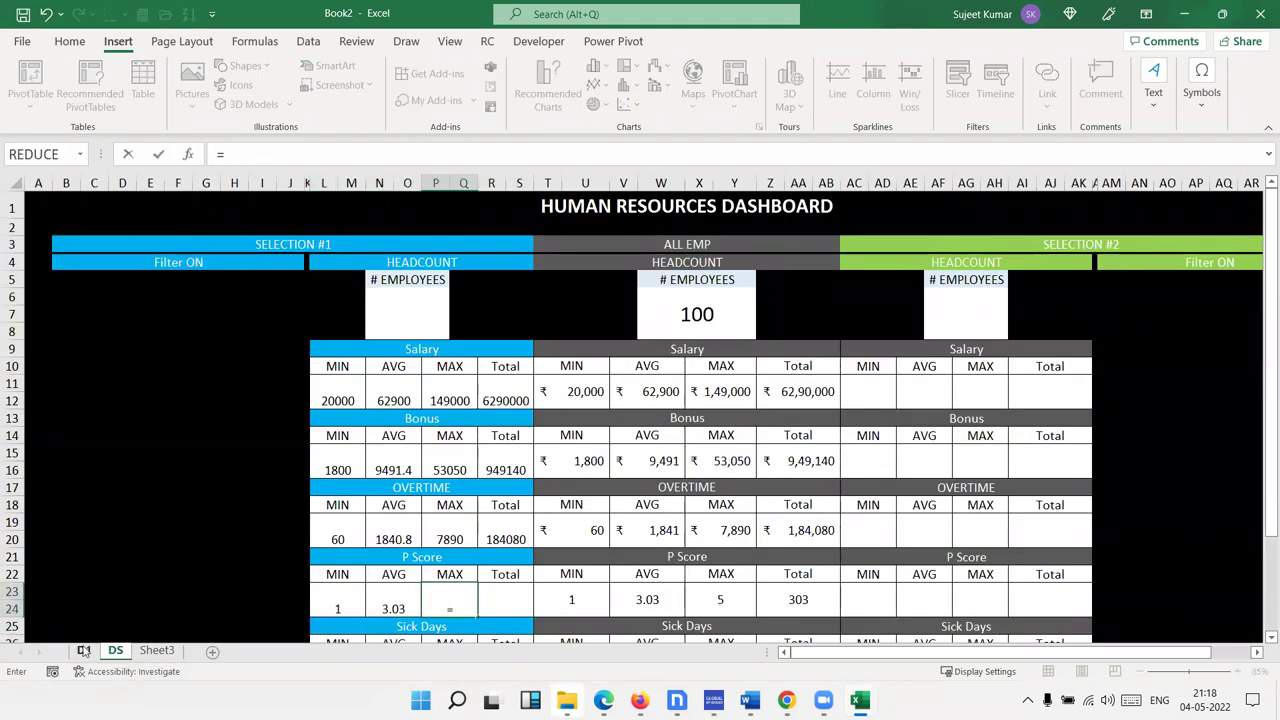
click(85, 650)
click(997, 545)
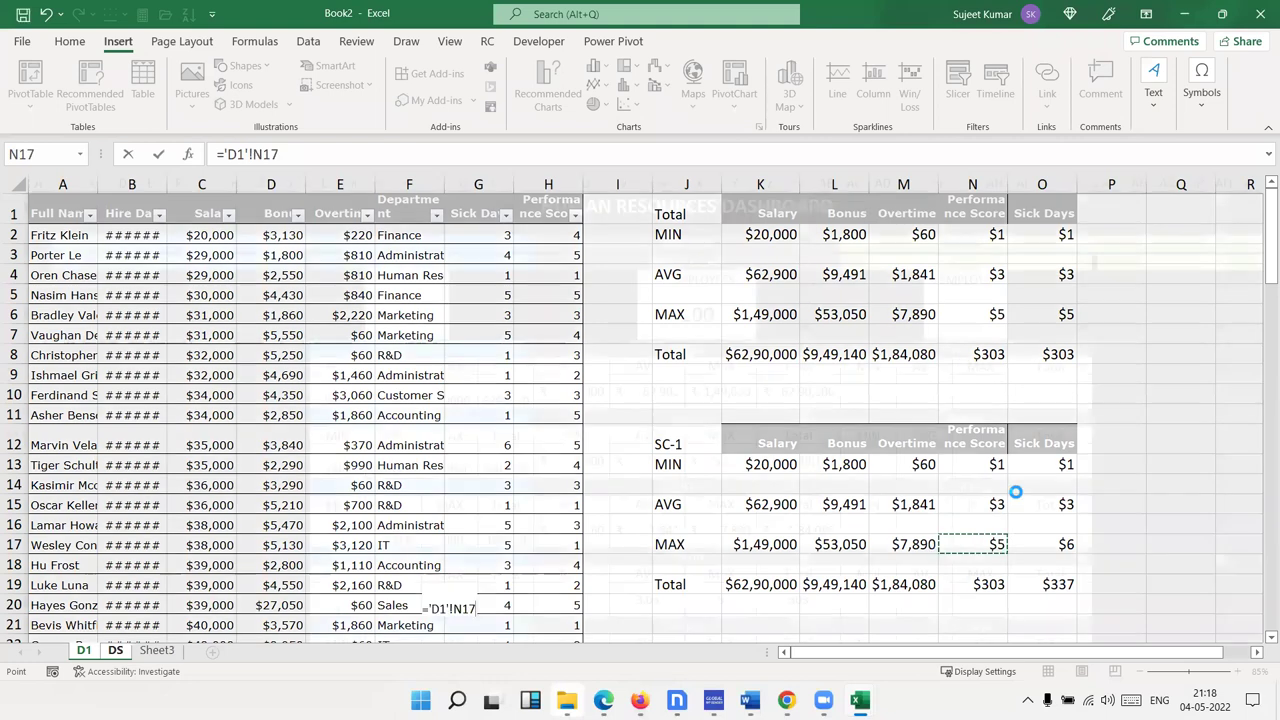
key(Return)
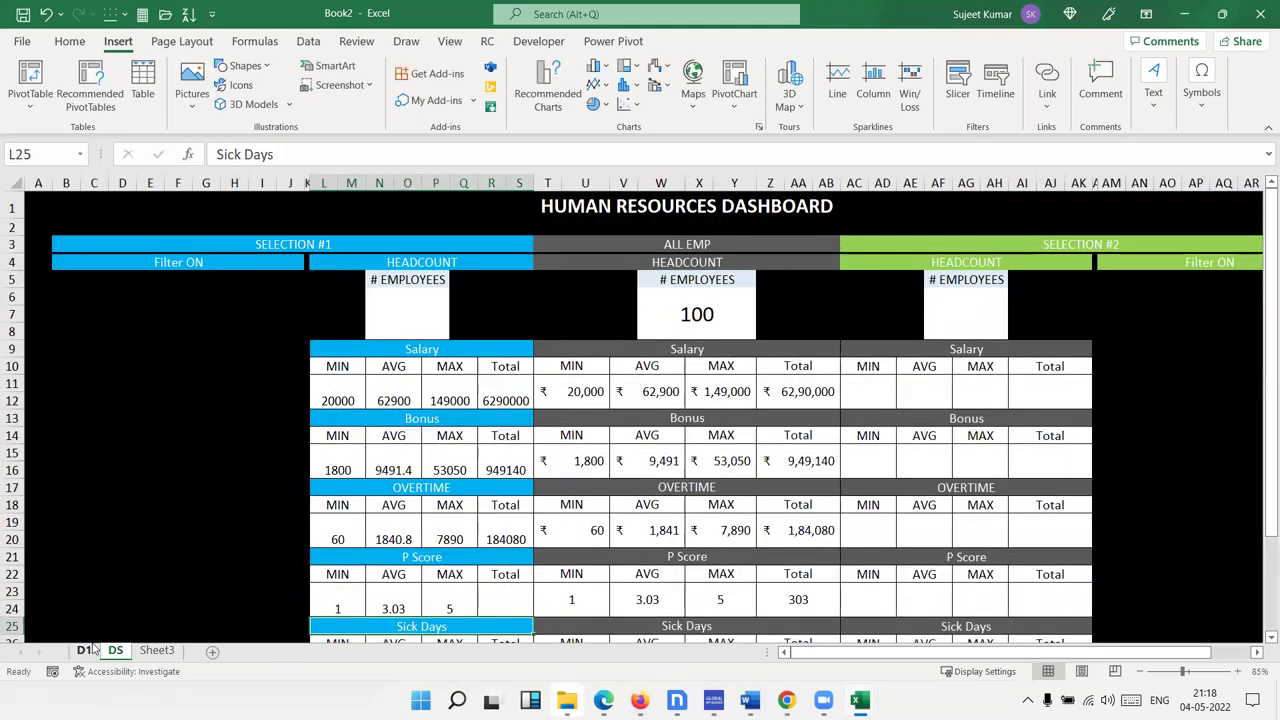
click(84, 650)
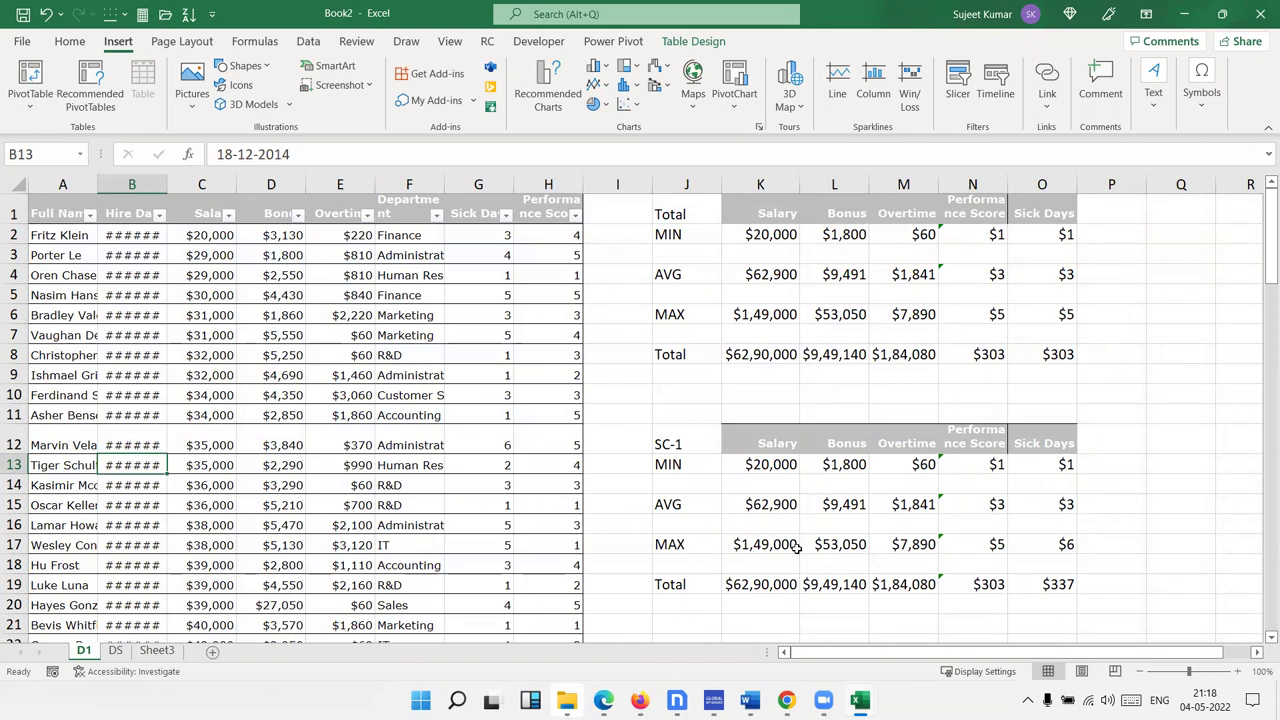
click(910, 585)
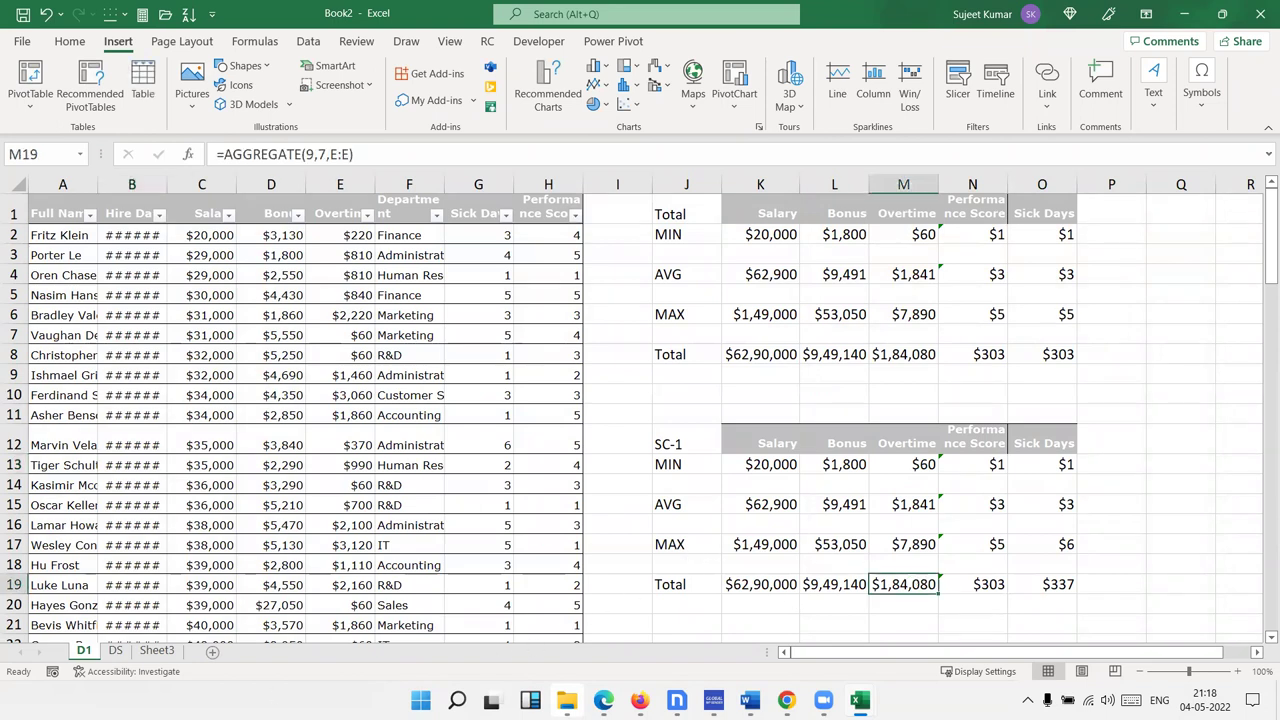
click(116, 650)
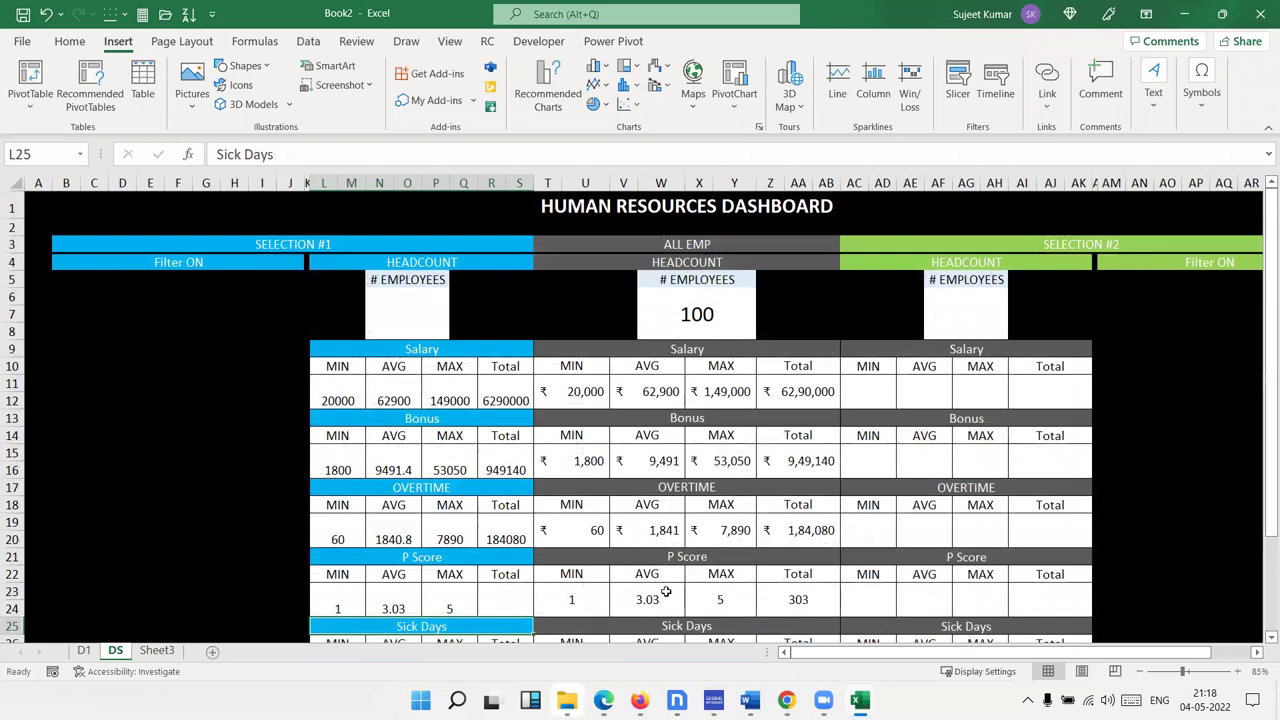
Begin the P Score Total link formula in R23, pointing it at sheet D1
click(538, 596)
click(506, 603)
text(=)
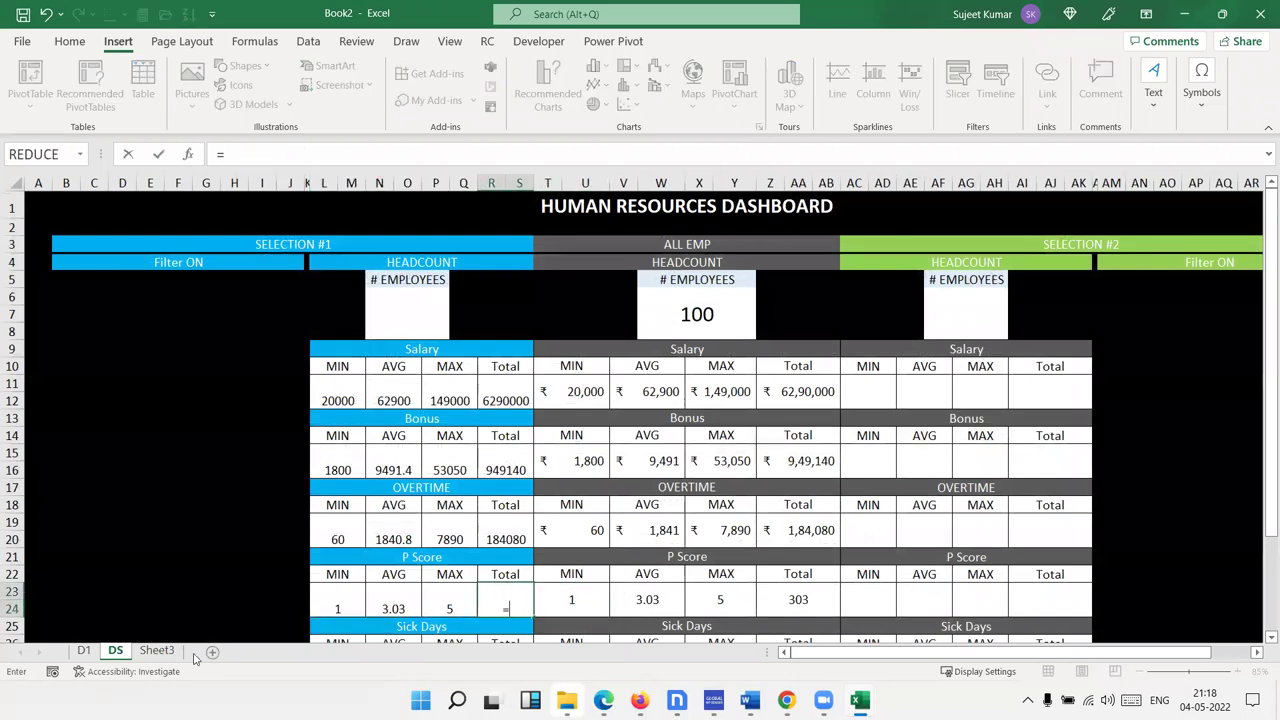
click(84, 650)
Finish P Score Total (303) and link Sick Days MIN to ='D1'!O13, fixing the #SPILL! error
click(983, 581)
key(Return)
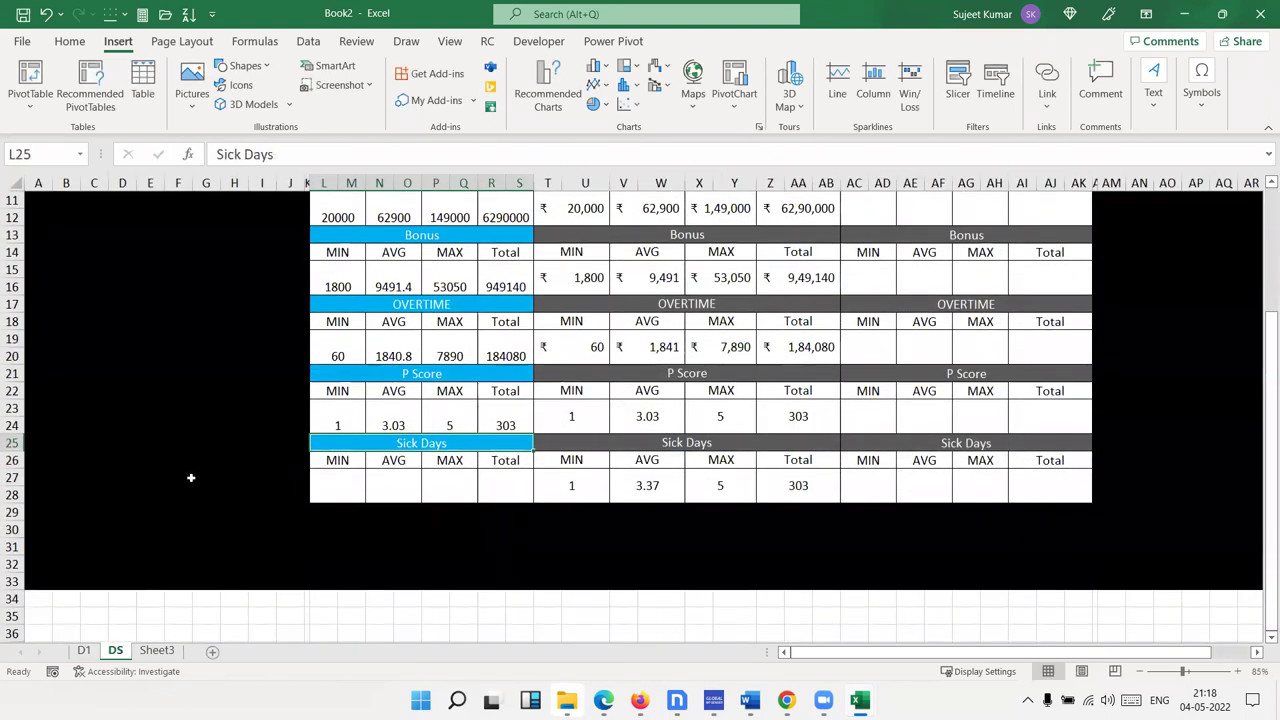
click(327, 486)
text(=)
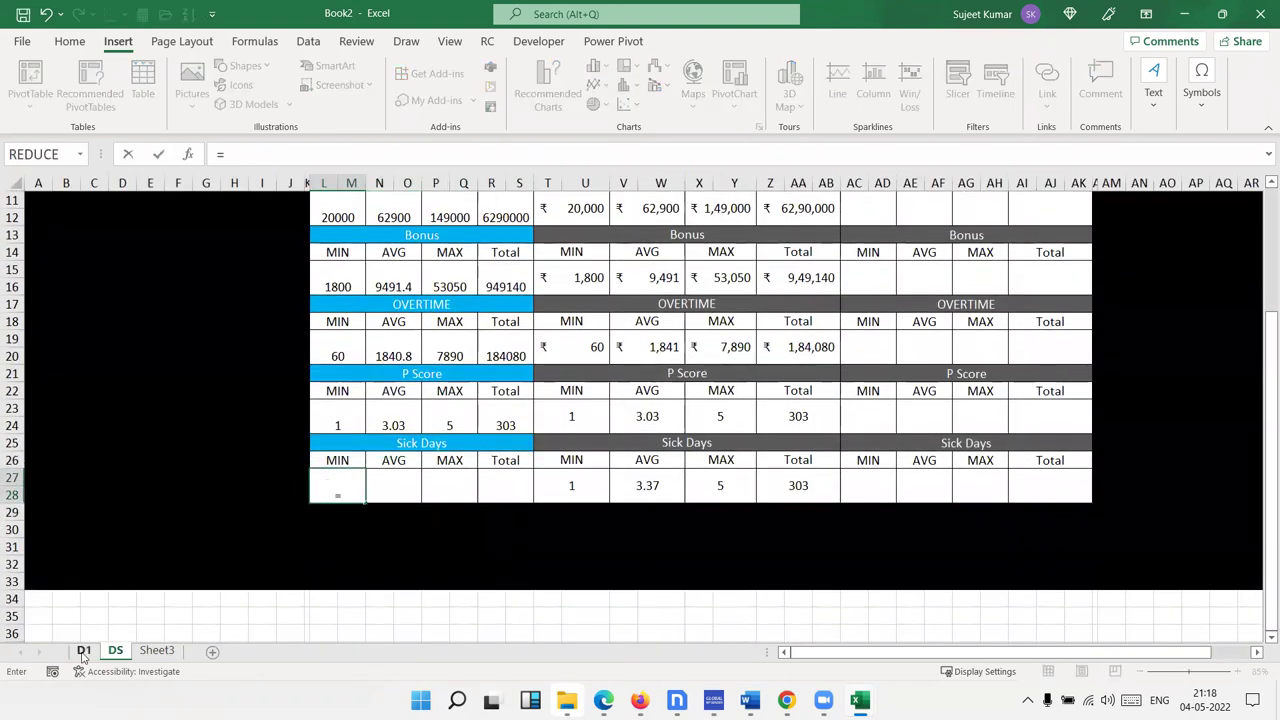
click(84, 651)
click(1066, 466)
key(Return)
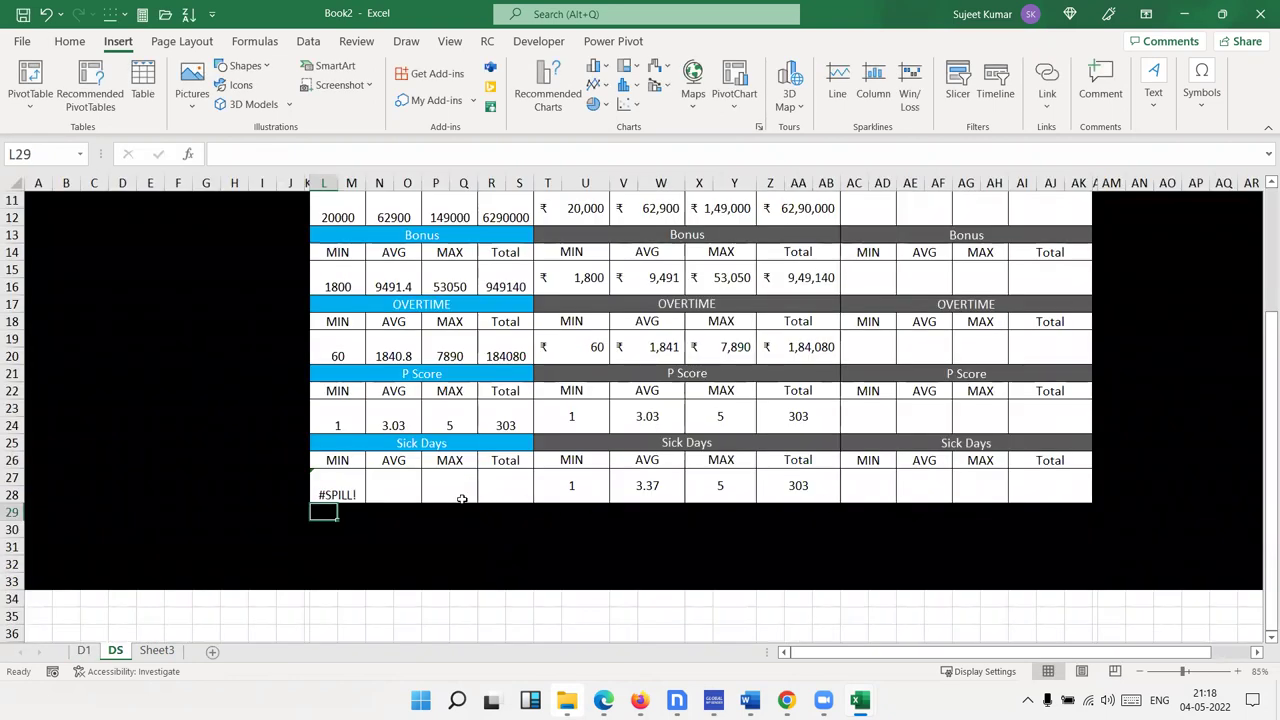
click(364, 478)
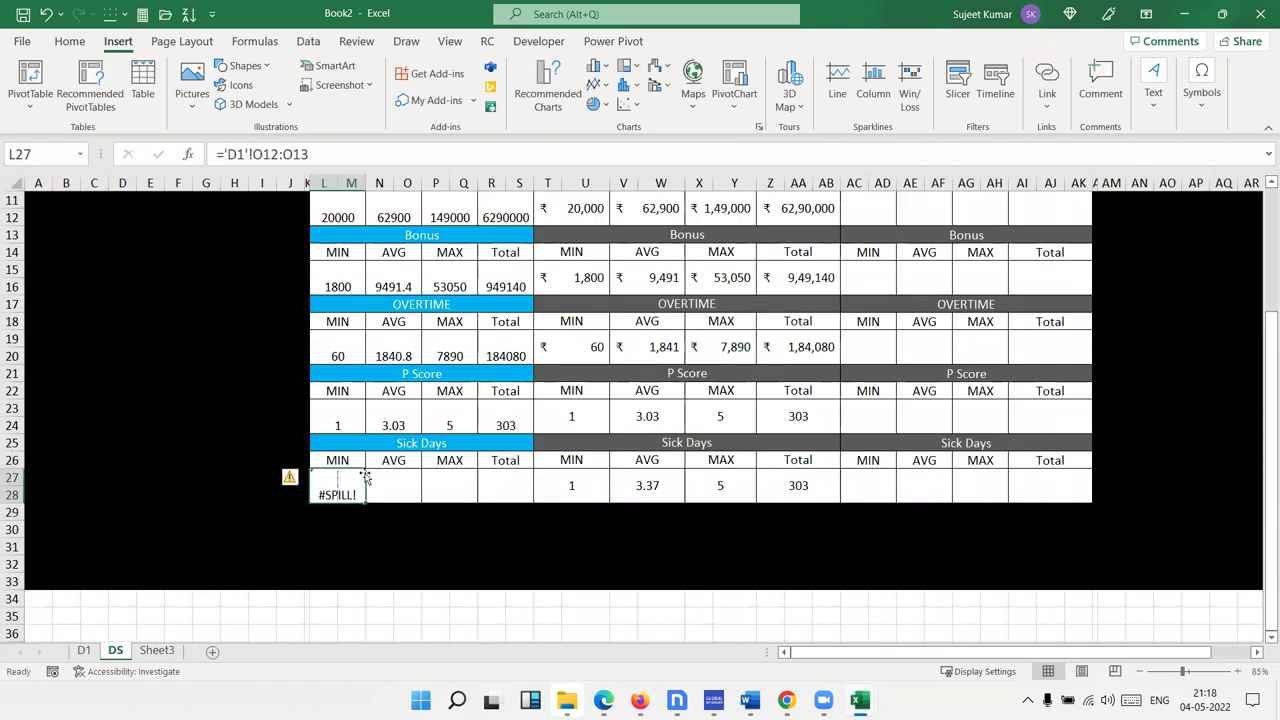
click(283, 154)
key(BackSpace)
key(BackSpace)
key(BackSpace)
key(BackSpace)
key(Return)
Link the Sick Days AVG and MAX cells to D1's SC-1 figures (3.37 and 6)
click(391, 477)
text(=)
click(84, 650)
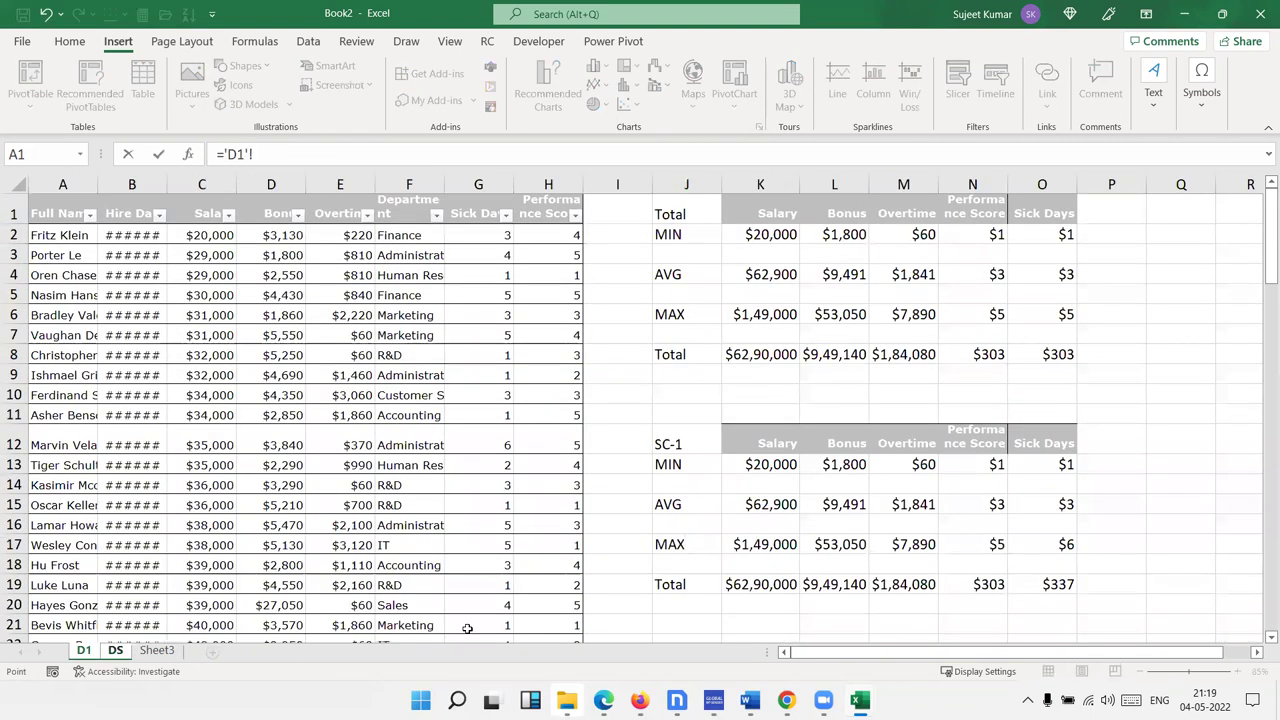
click(1044, 507)
key(Return)
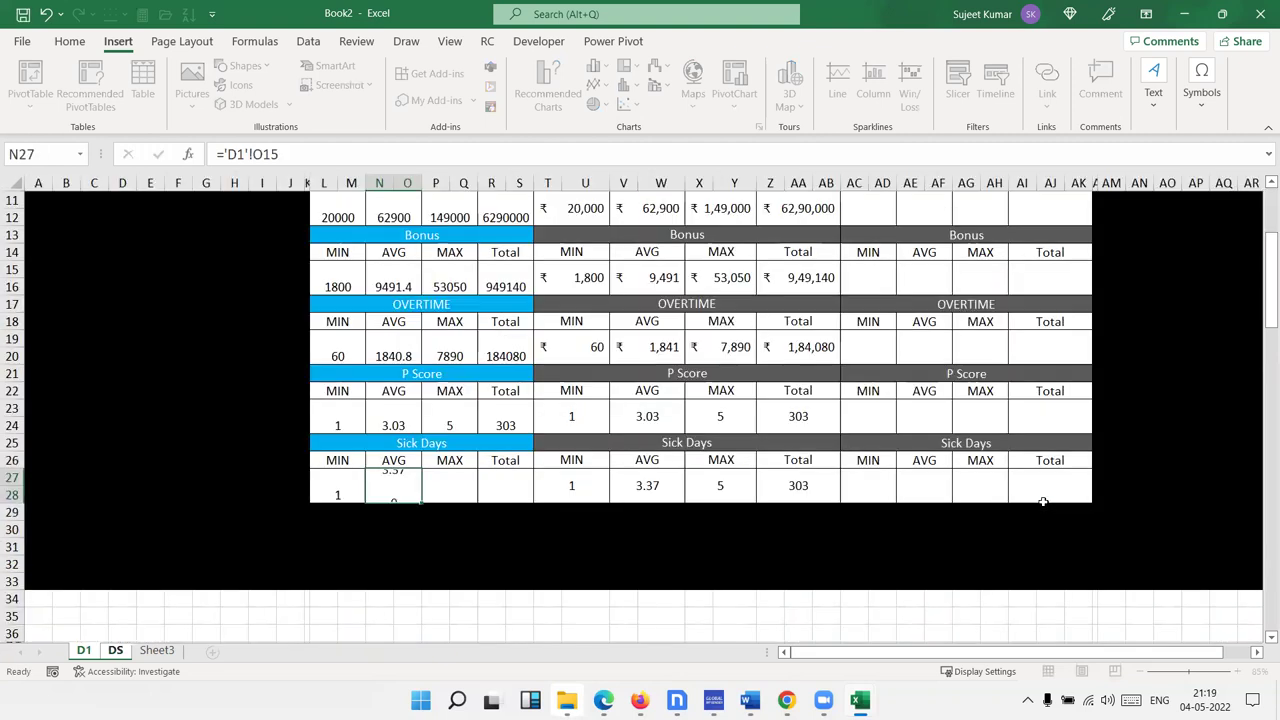
click(460, 488)
text(=)
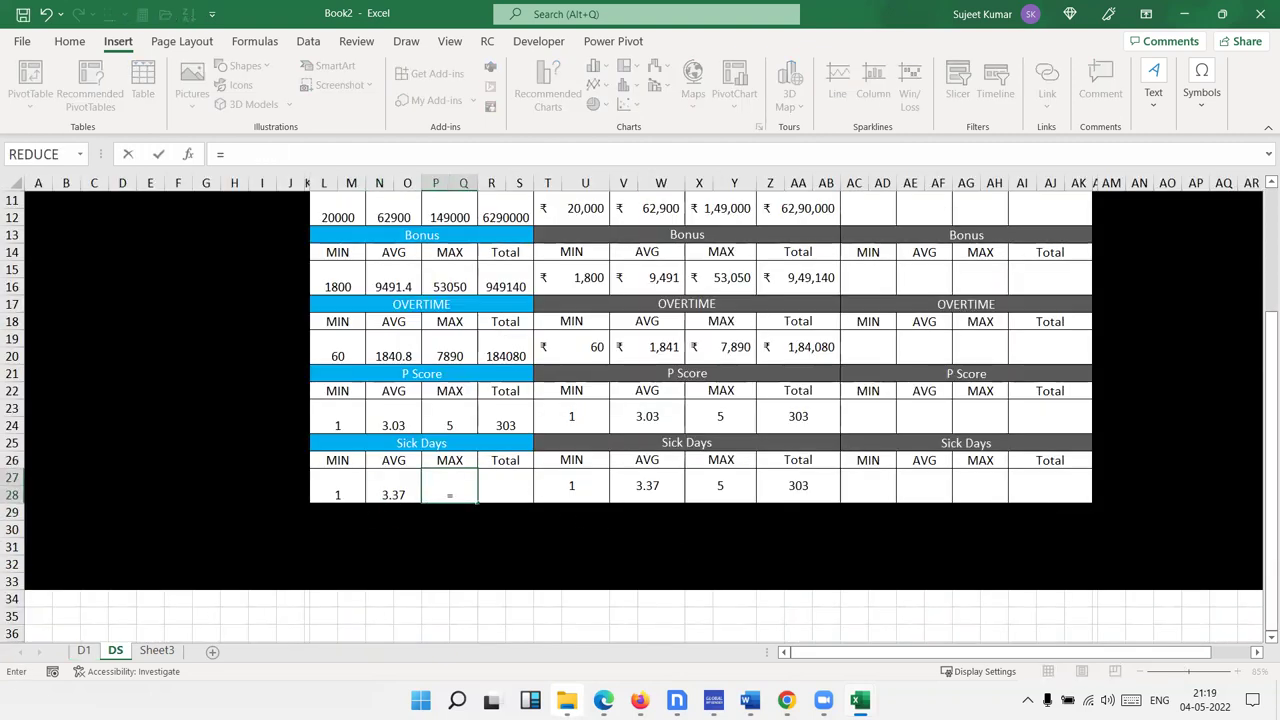
click(84, 650)
click(1044, 544)
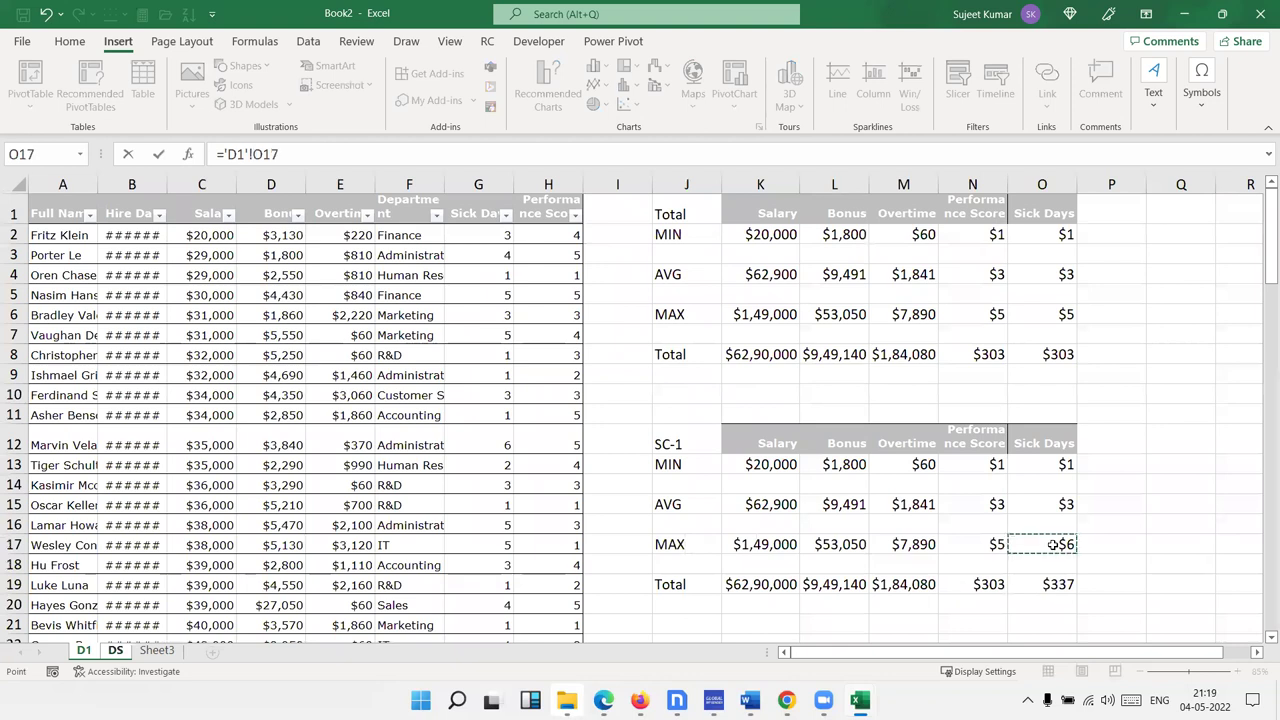
key(Return)
Link the Sick Days Total cell to D1's SC-1 Sick Days total (337)
click(518, 487)
text(=)
click(84, 650)
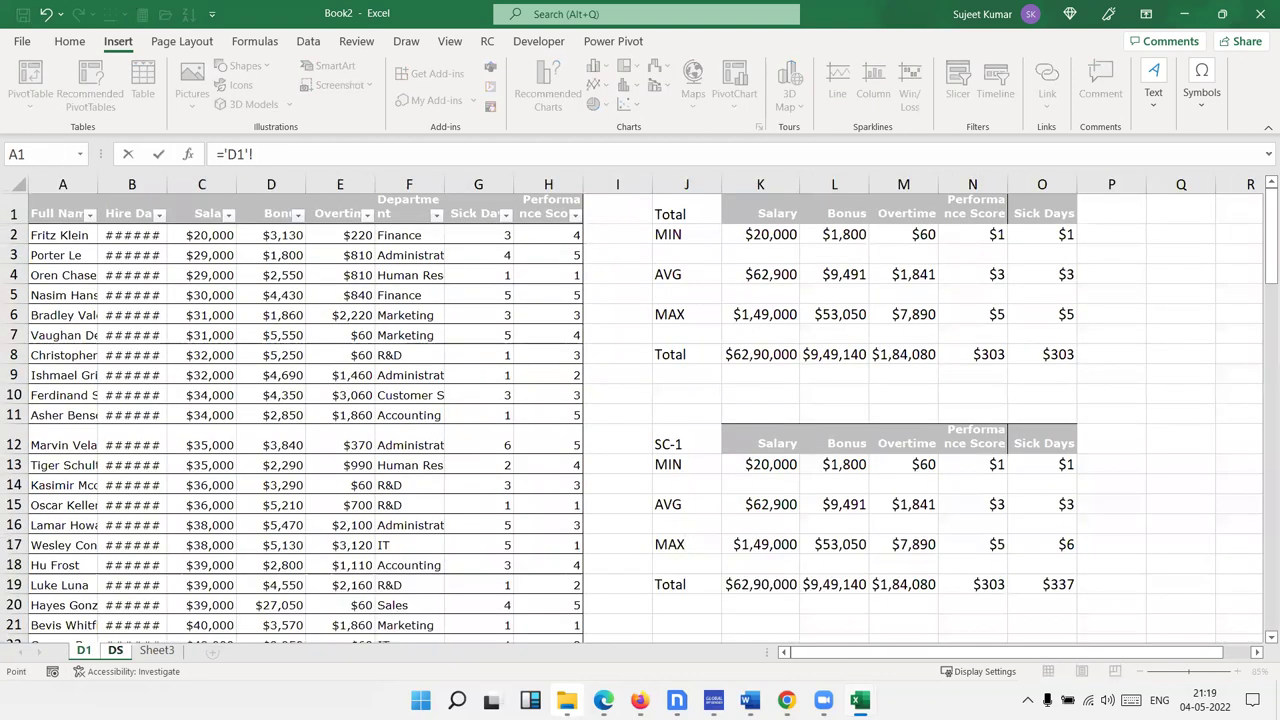
click(1055, 582)
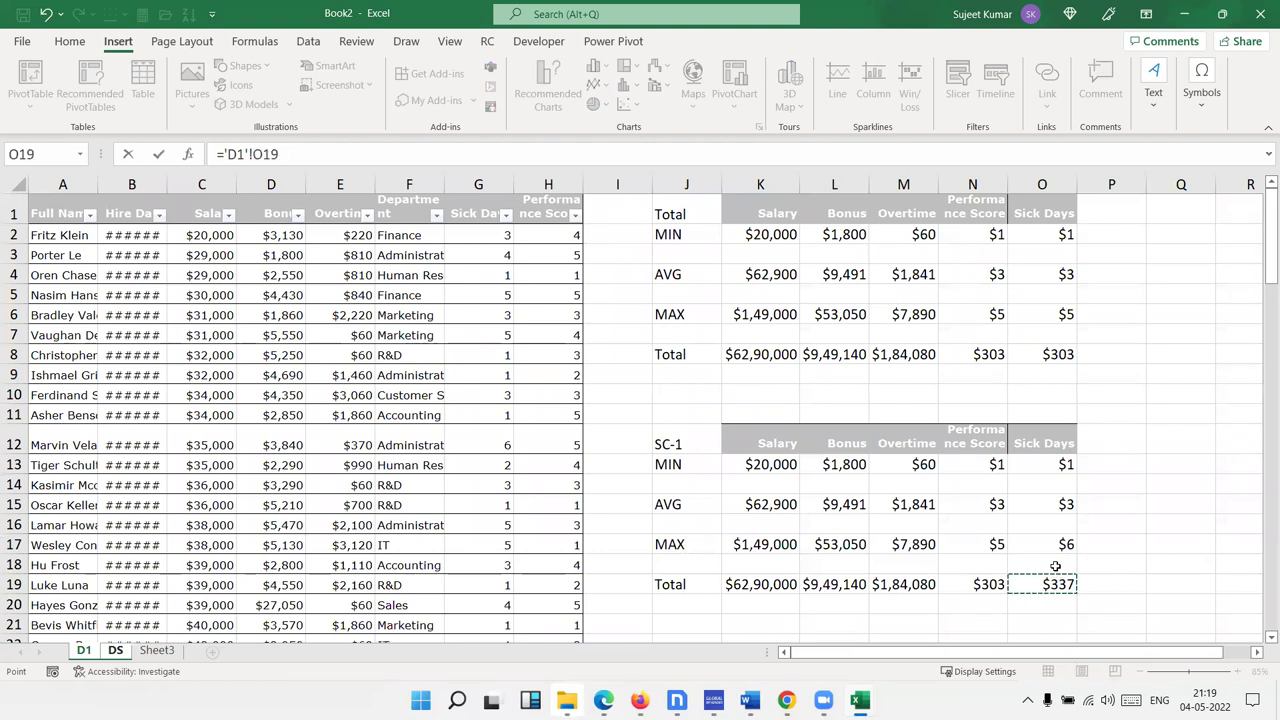
key(Return)
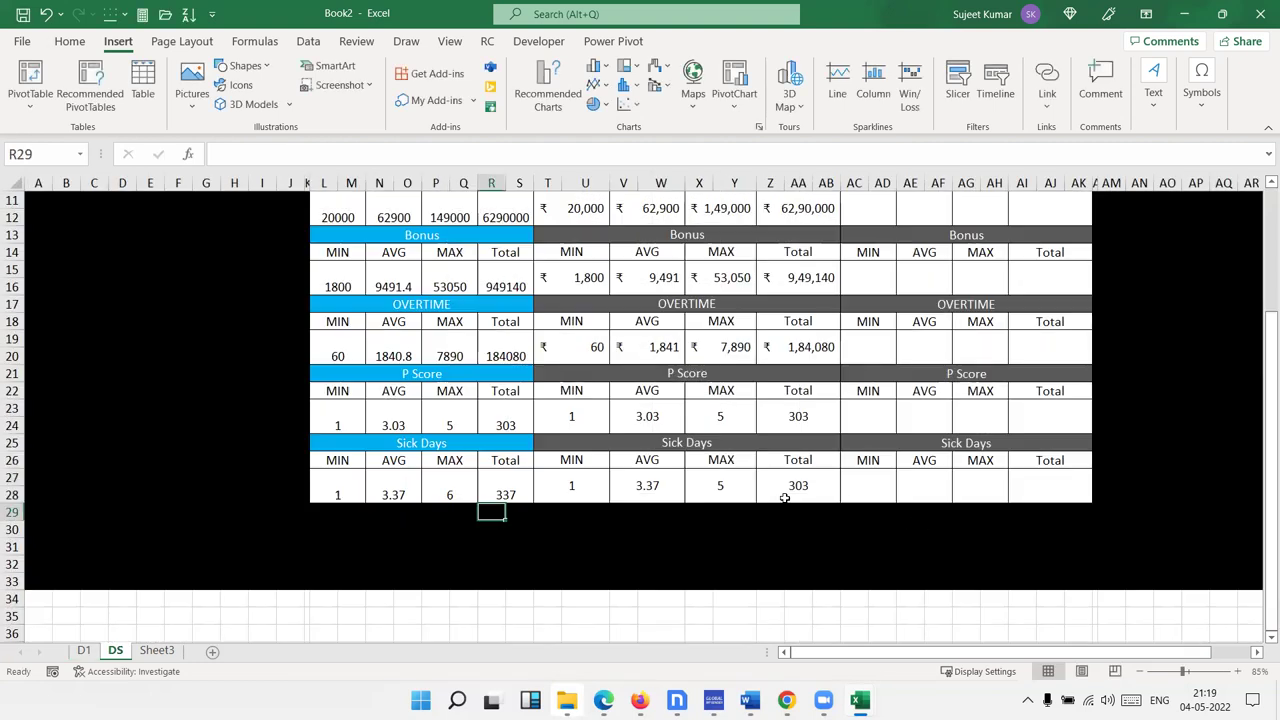
Give the Selection #1 block L9:S28 a thick outside border
scroll(521, 472, up, 4)
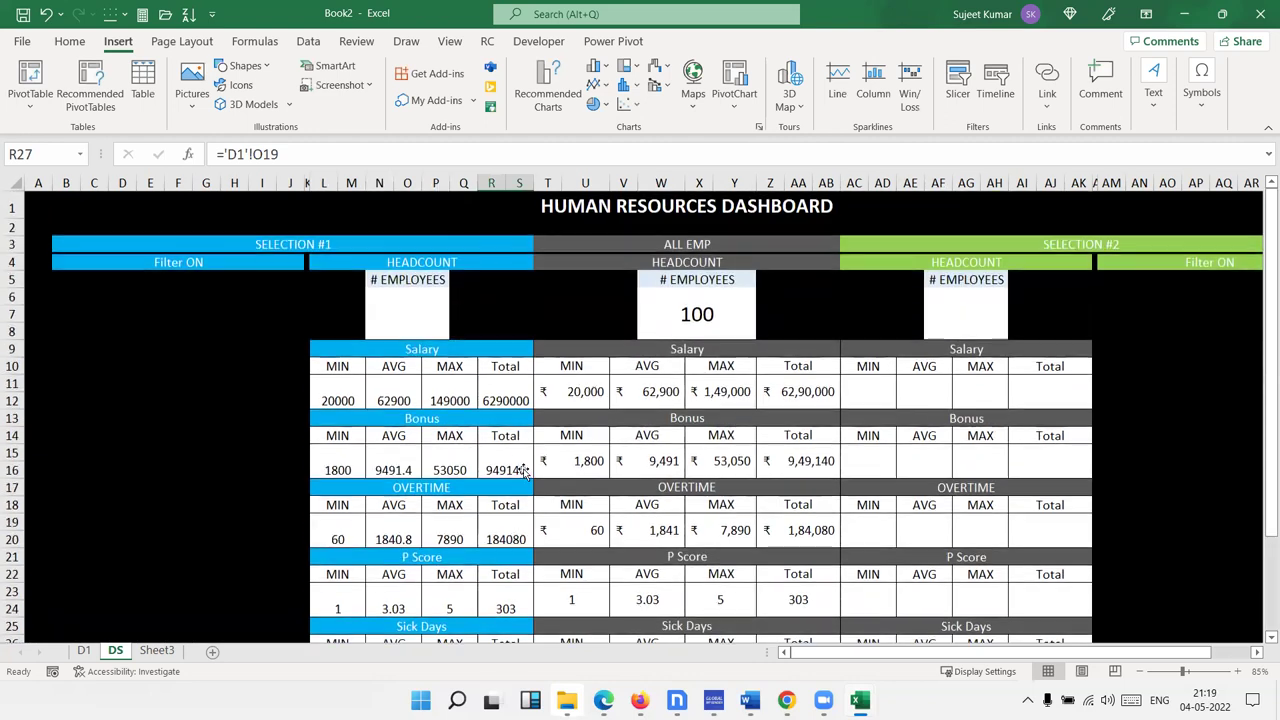
scroll(523, 468, down, 4)
scroll(523, 468, up, 4)
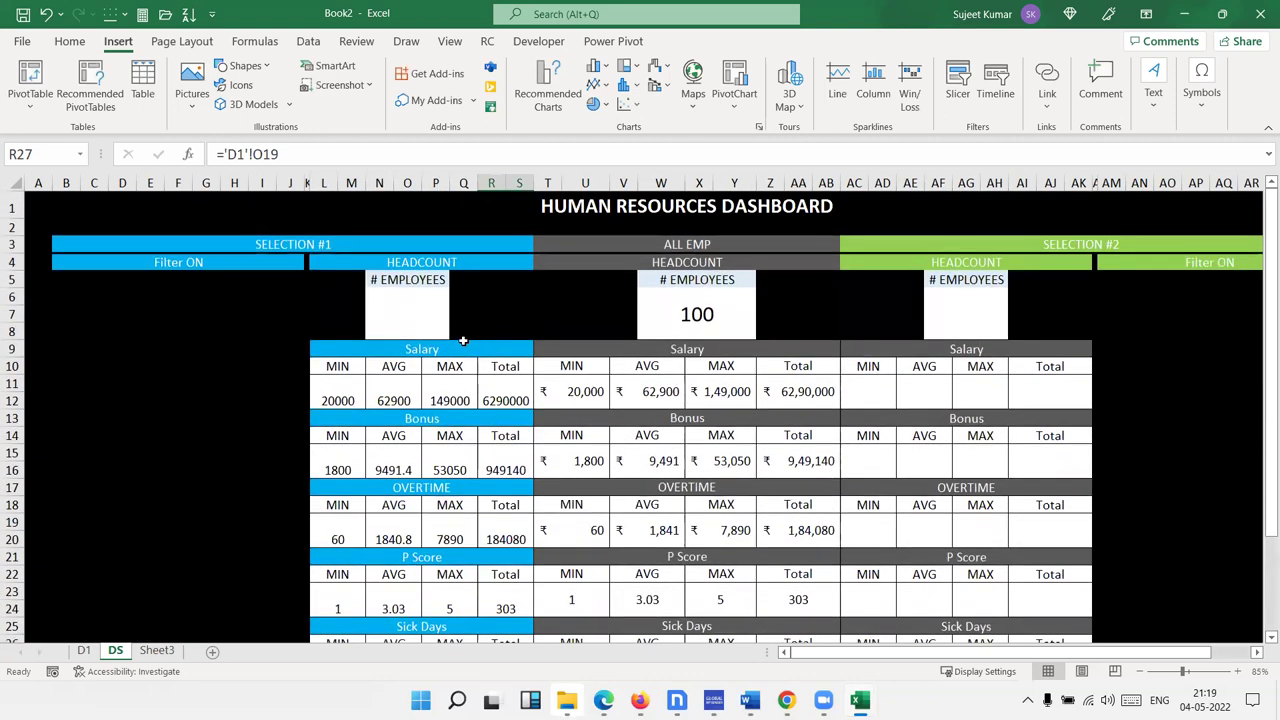
click(455, 364)
drag(387, 354, 350, 608)
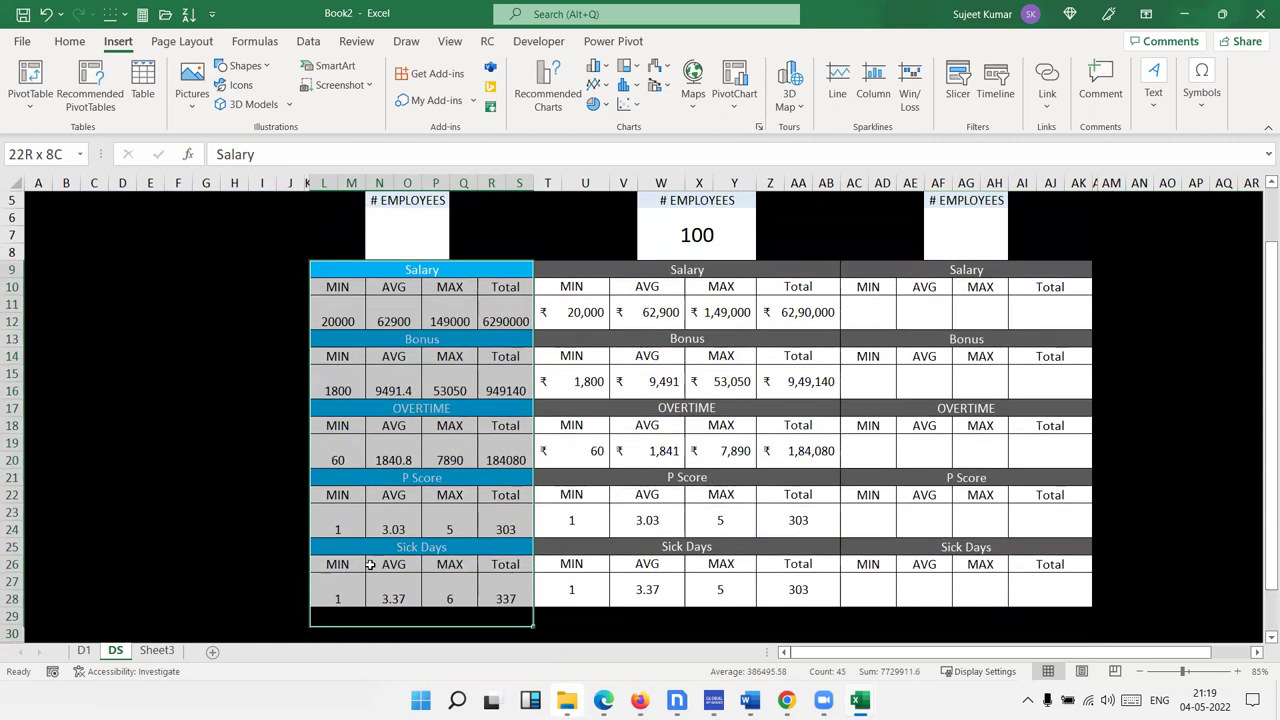
drag(350, 608, 386, 596)
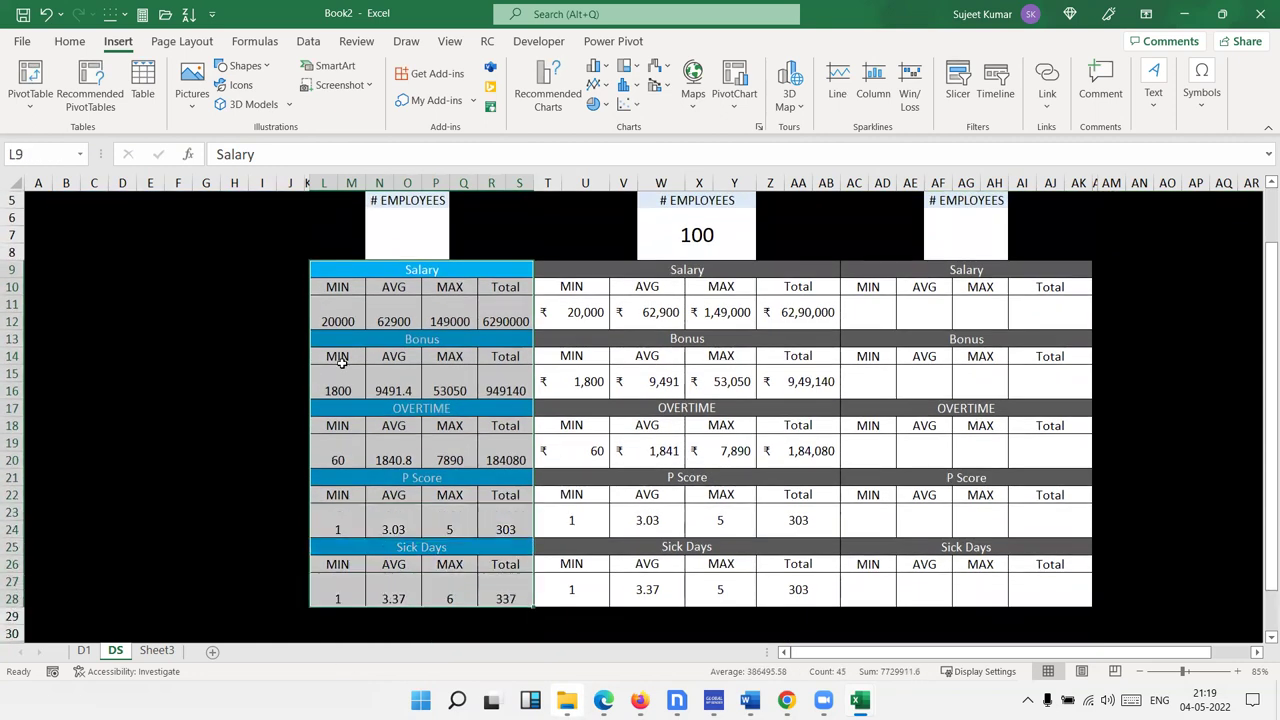
click(70, 41)
click(191, 103)
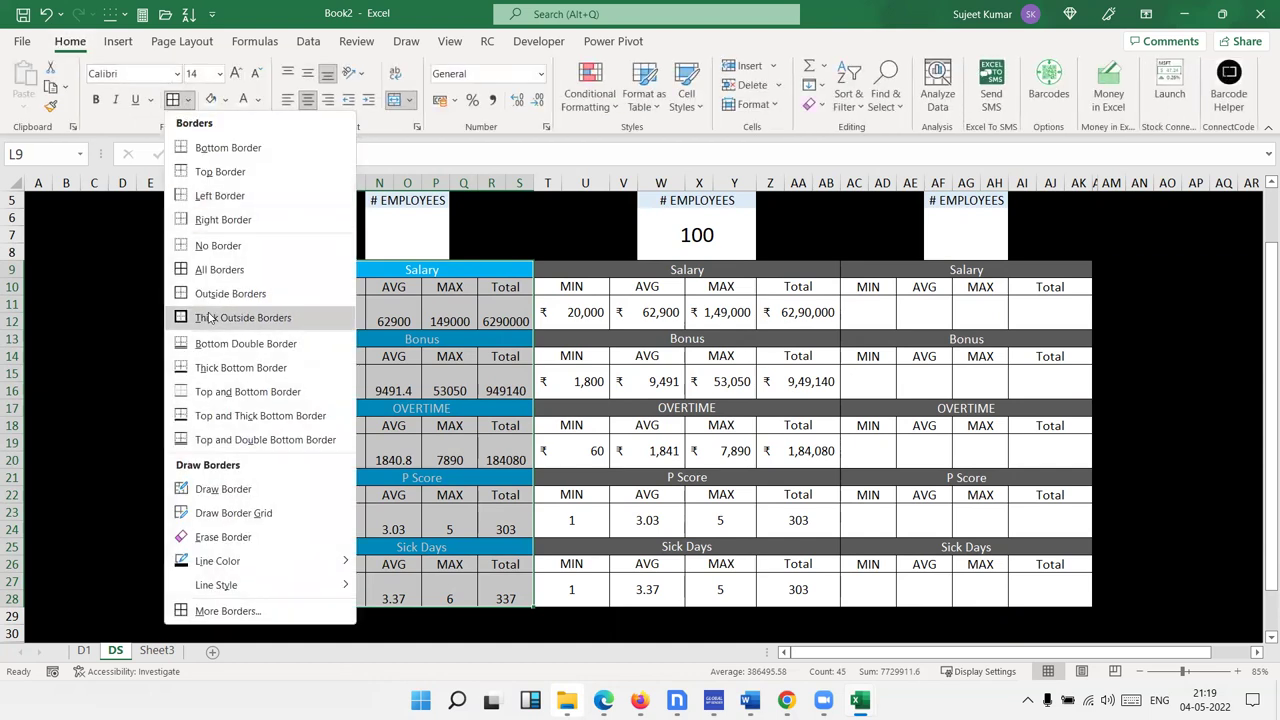
click(203, 322)
Select the Selection #2 stats block AC9:AK28
drag(688, 268, 679, 530)
click(1036, 333)
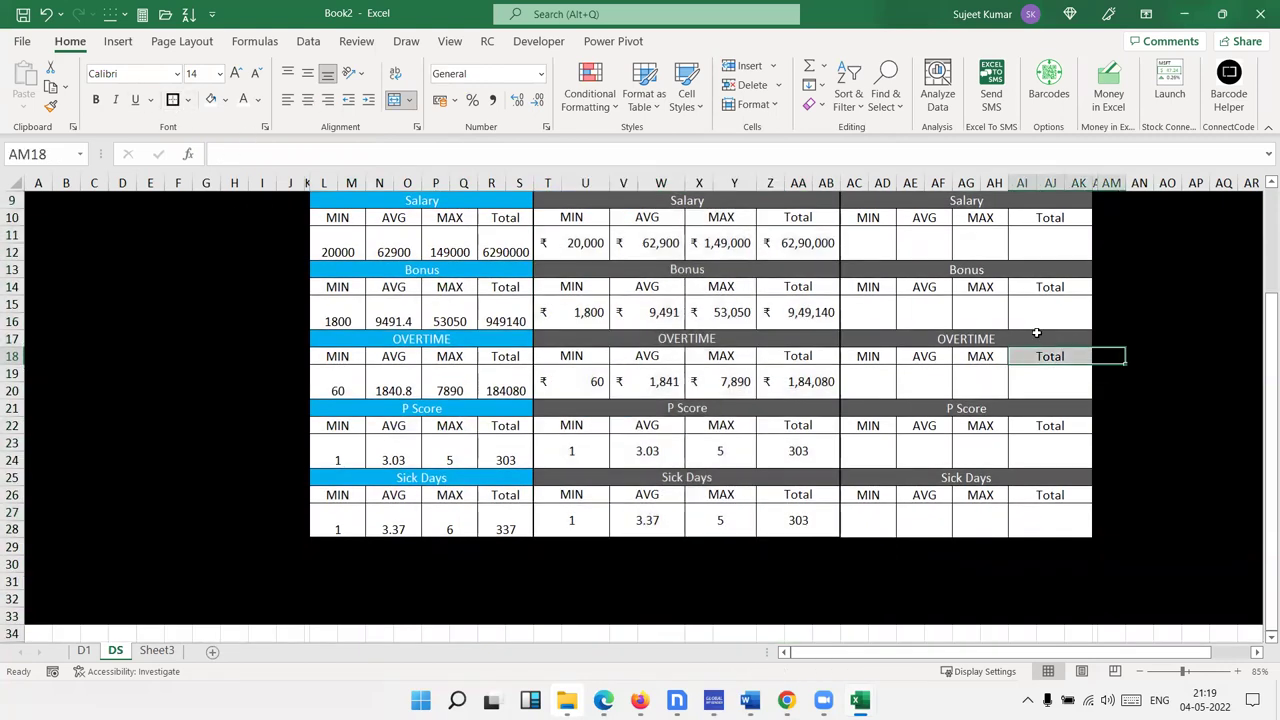
drag(928, 203, 908, 503)
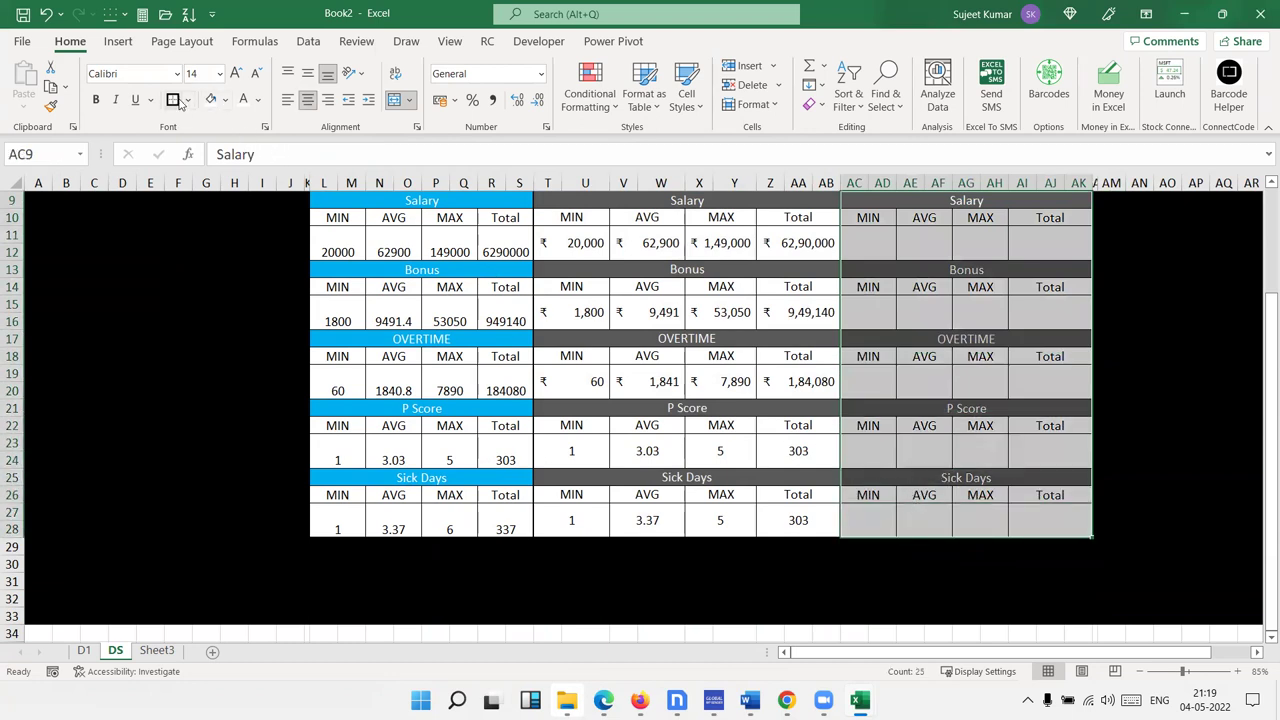
Insert tblData slicers for Salary, Bonus, Overtime, Department, Sick Days and Performance Score on D1
click(84, 651)
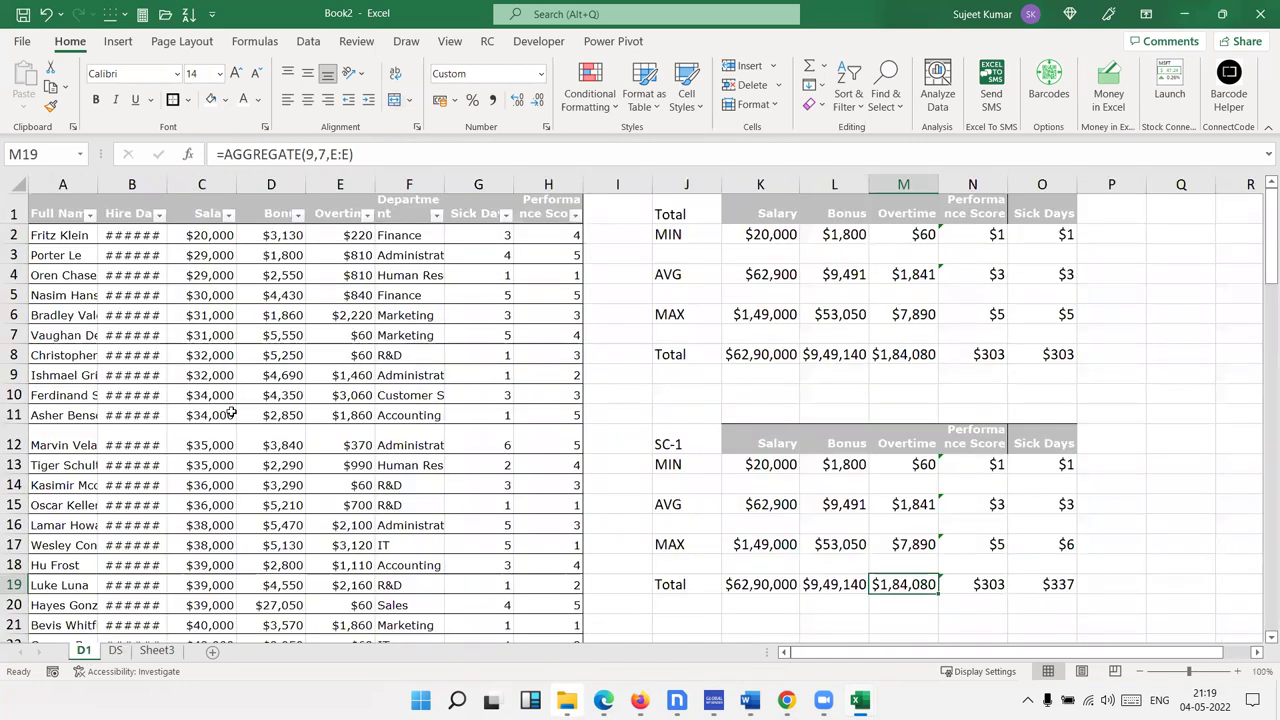
click(230, 414)
click(118, 44)
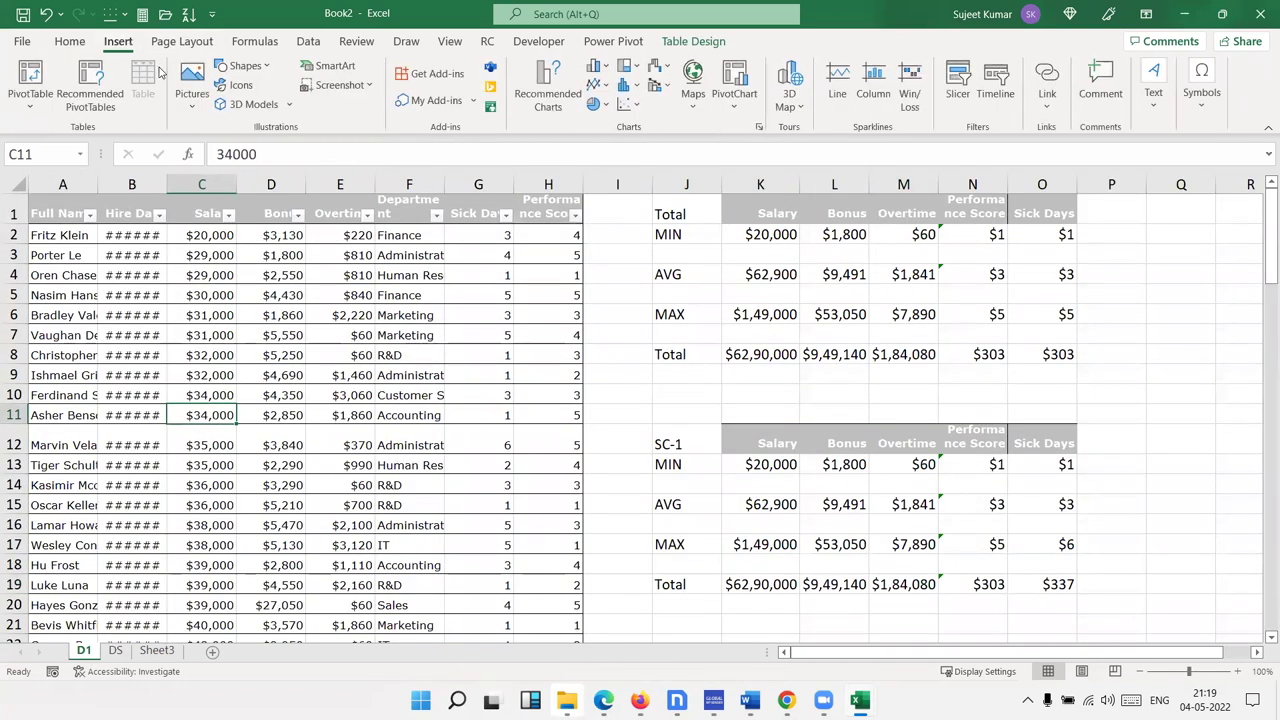
click(700, 42)
click(263, 92)
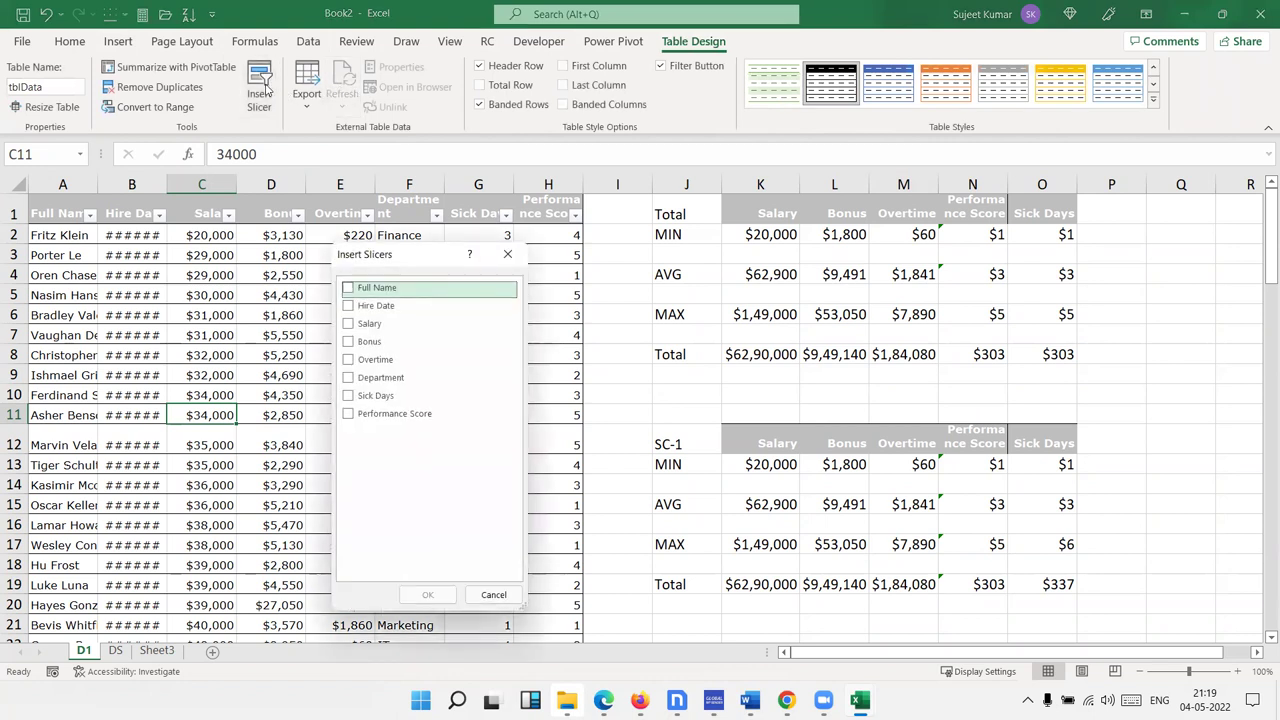
click(365, 292)
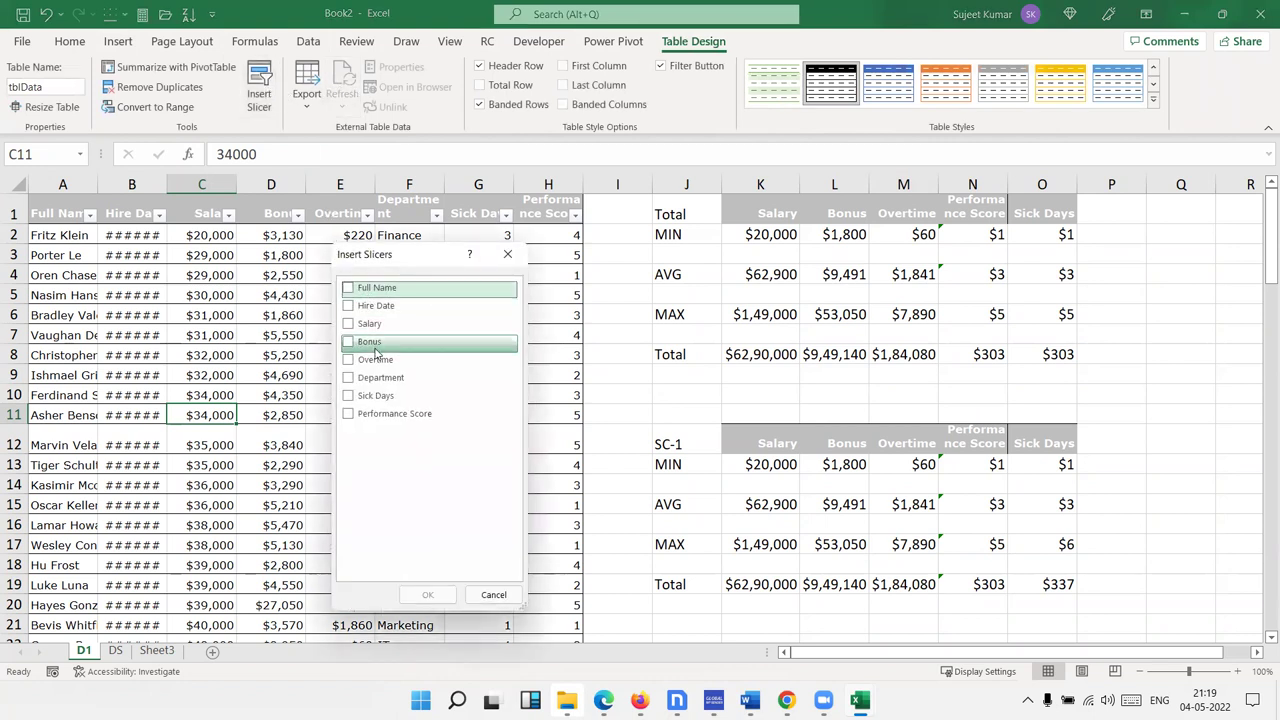
click(376, 376)
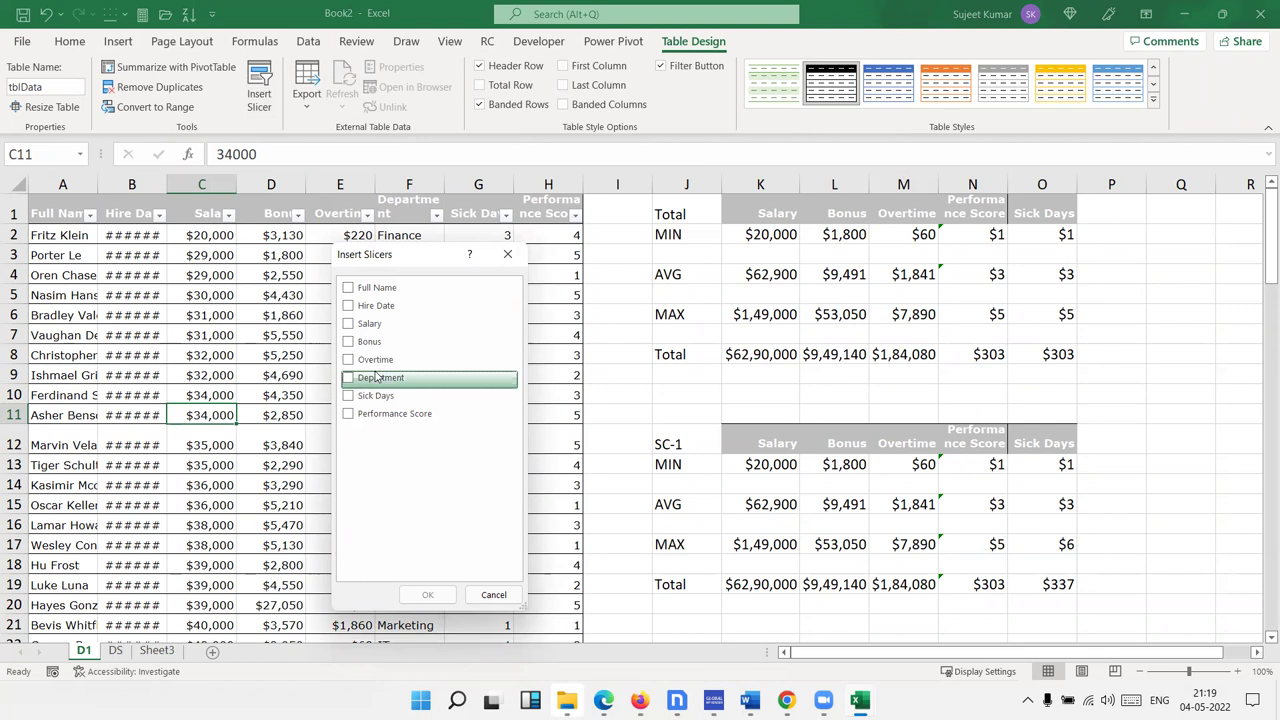
click(348, 378)
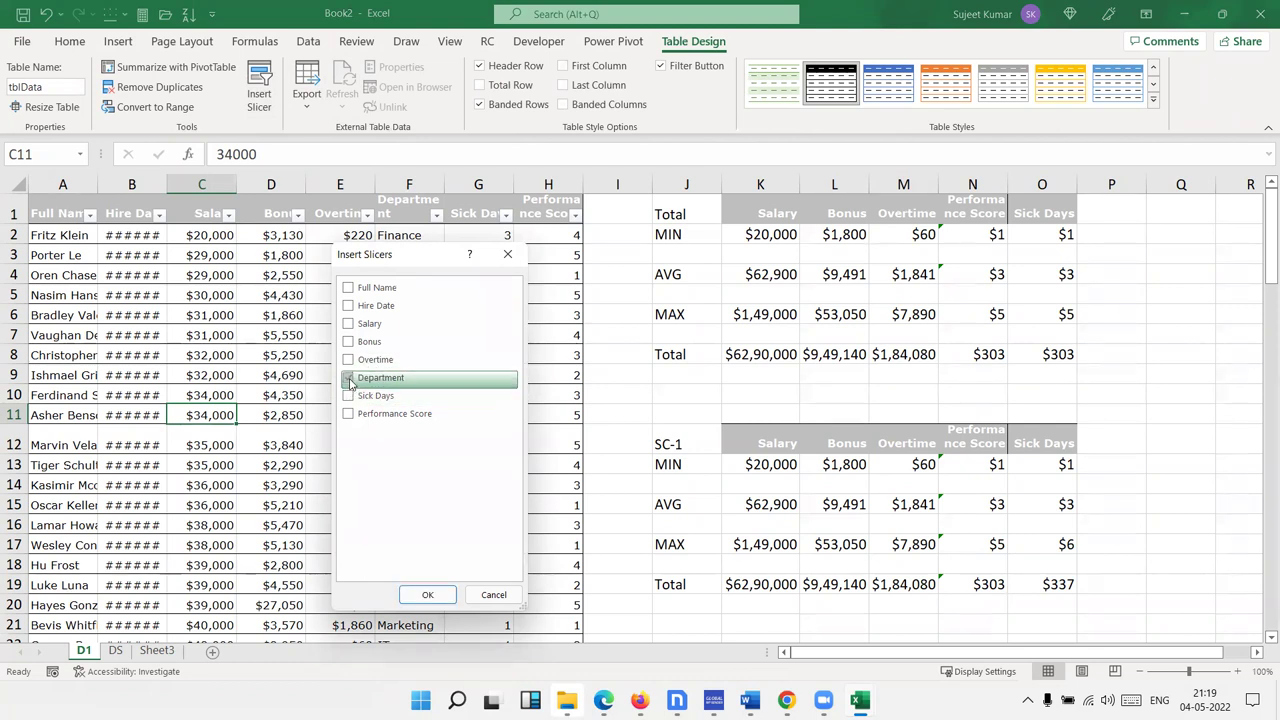
click(348, 325)
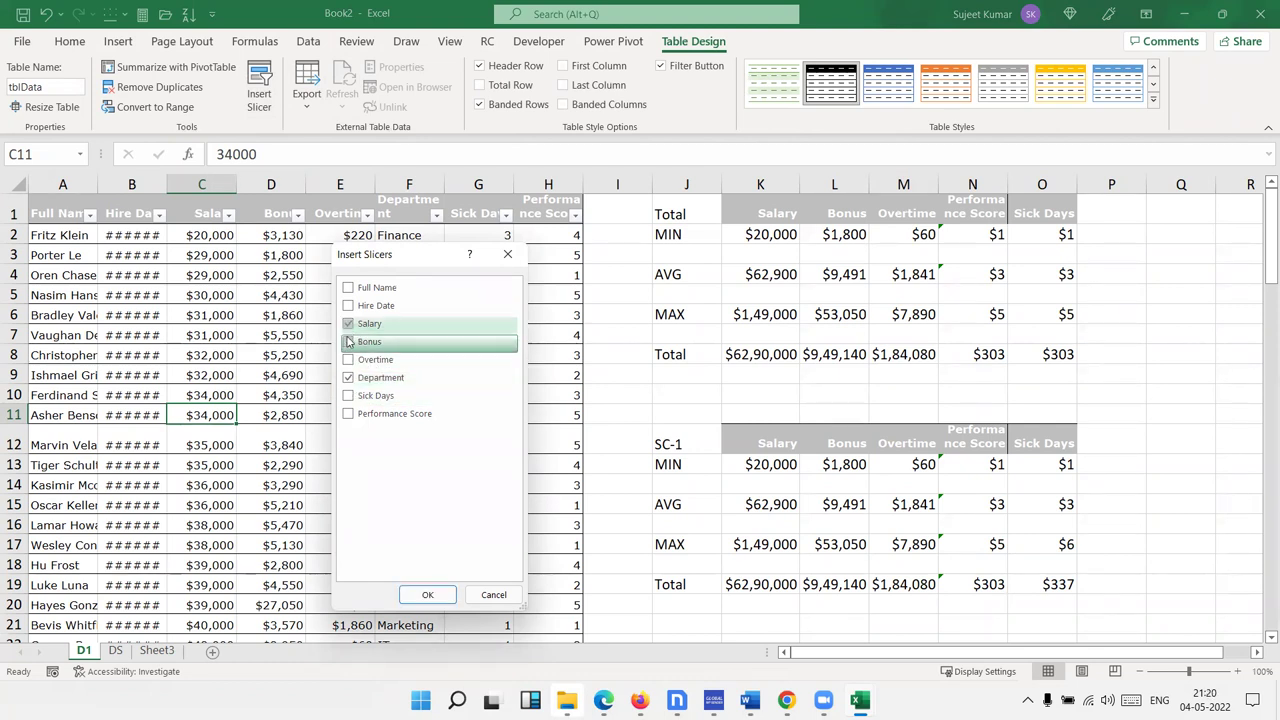
click(348, 342)
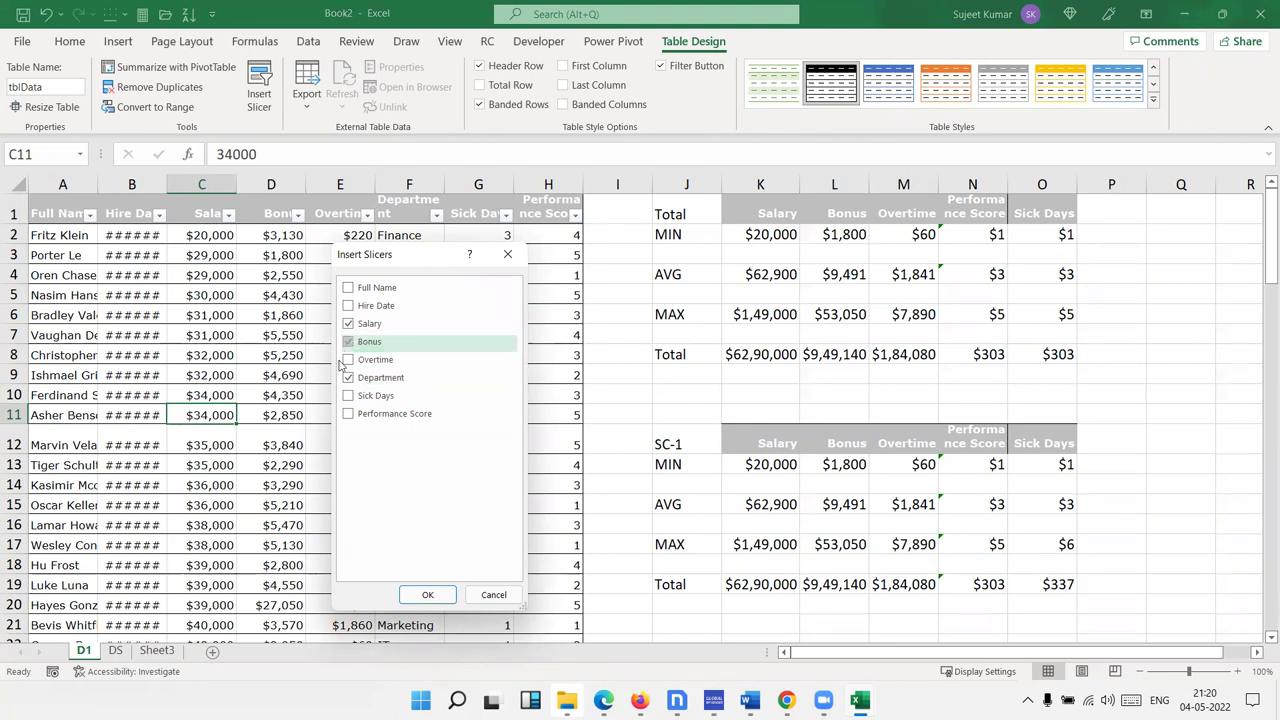
click(348, 360)
click(349, 397)
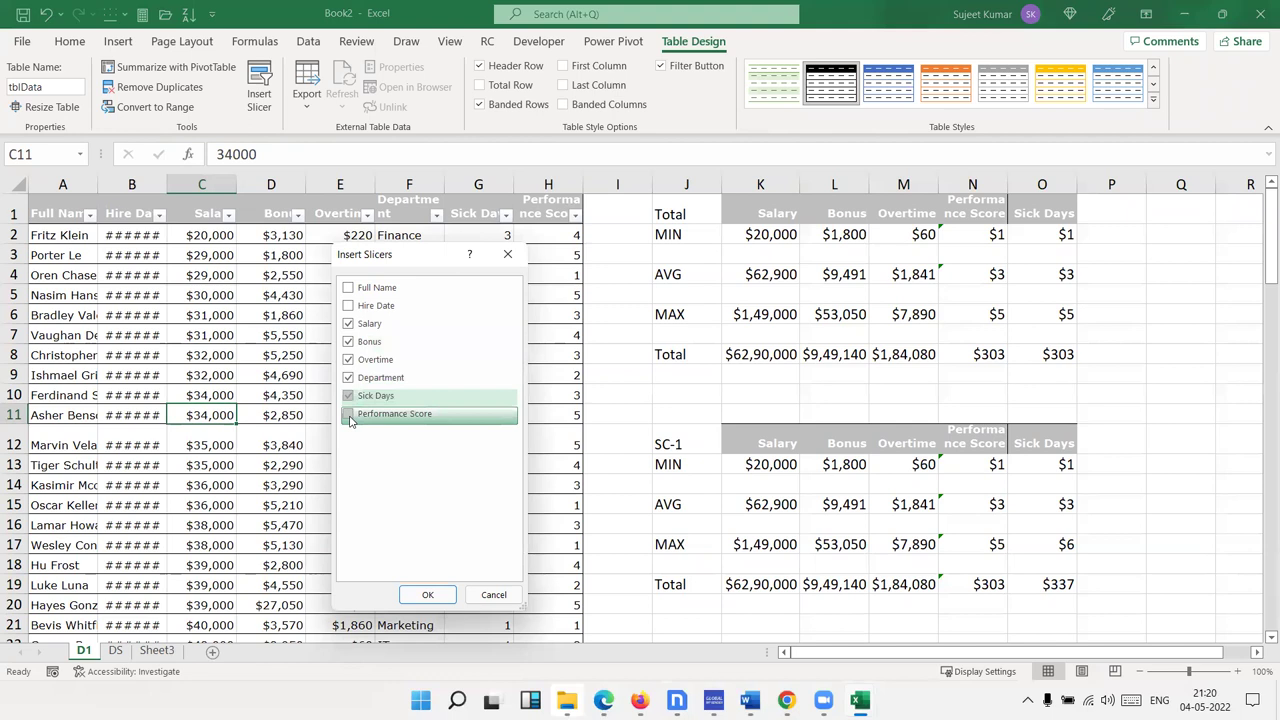
click(349, 414)
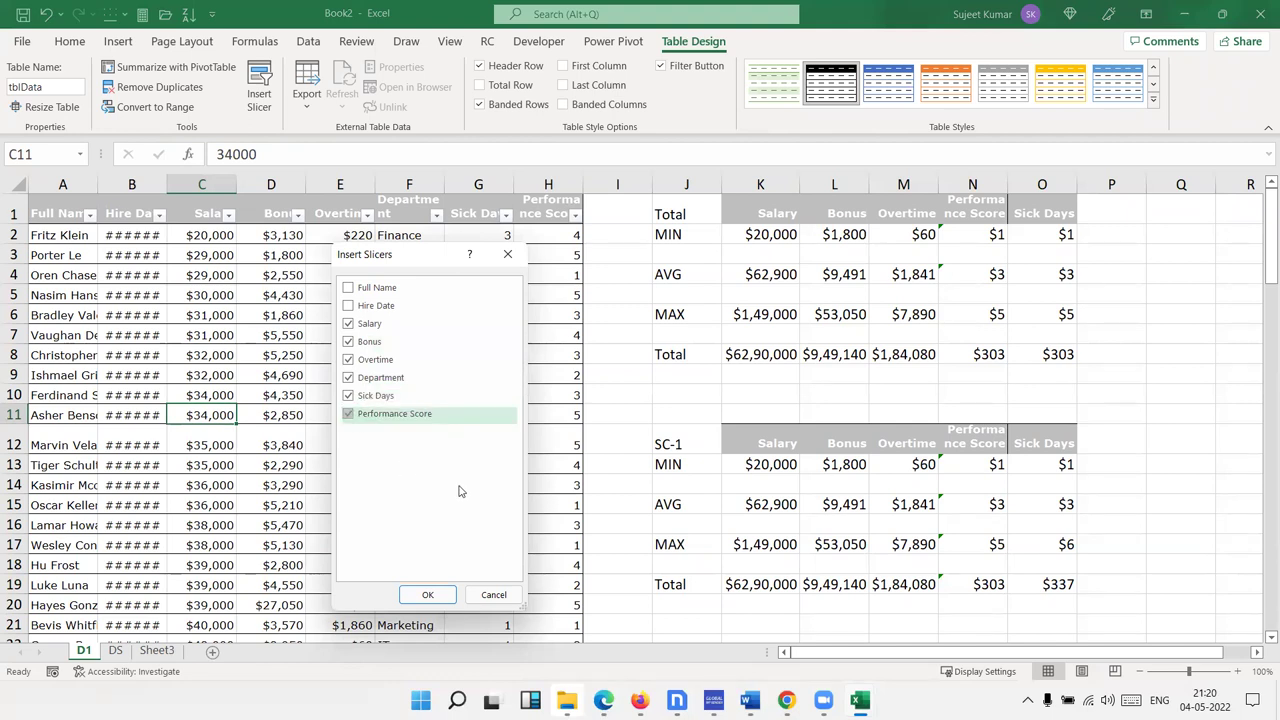
click(427, 594)
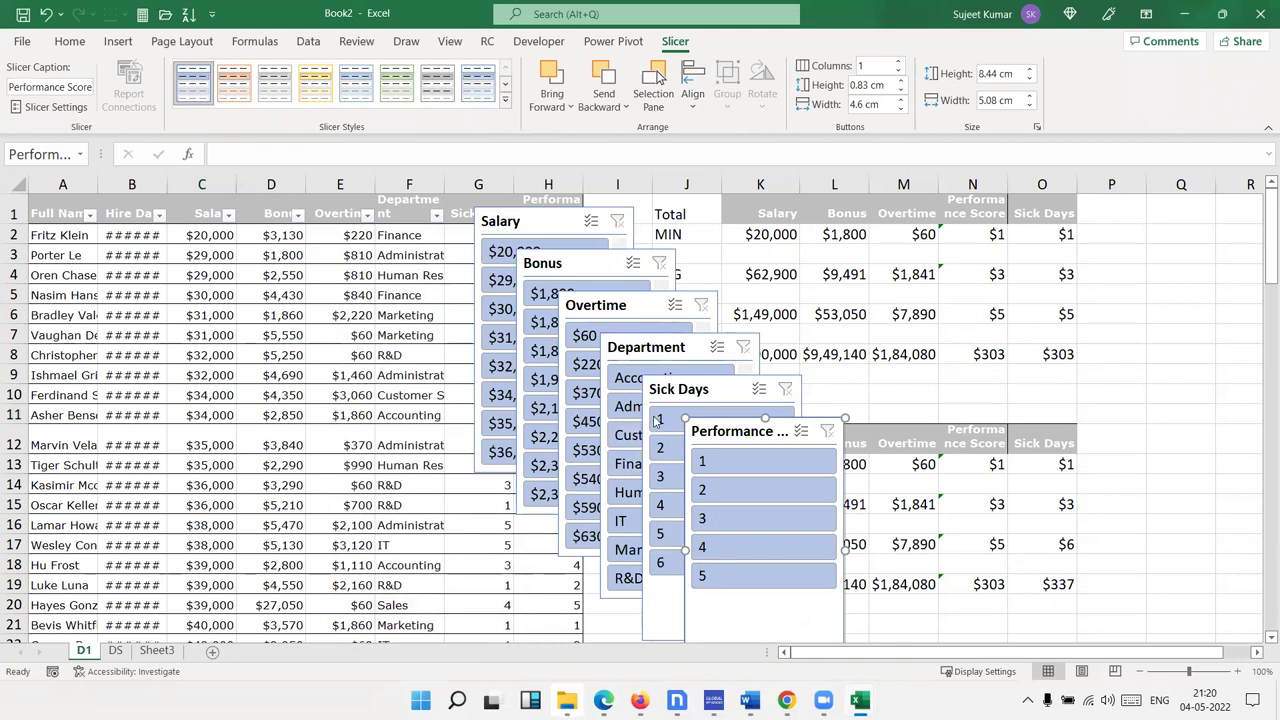
Select all six slicers on D1 and cut them
ctrl+click(660, 390)
ctrl+click(652, 352)
ctrl+click(624, 308)
ctrl+click(605, 272)
ctrl+click(575, 228)
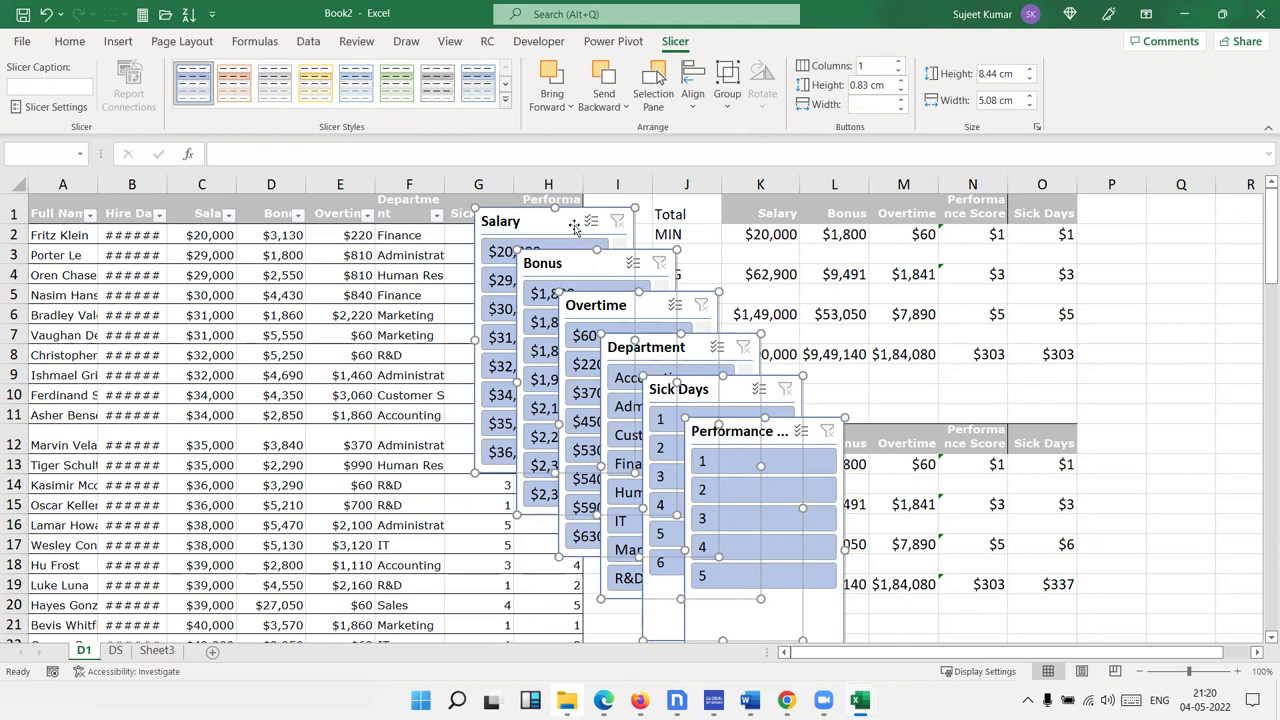
key(ctrl+x)
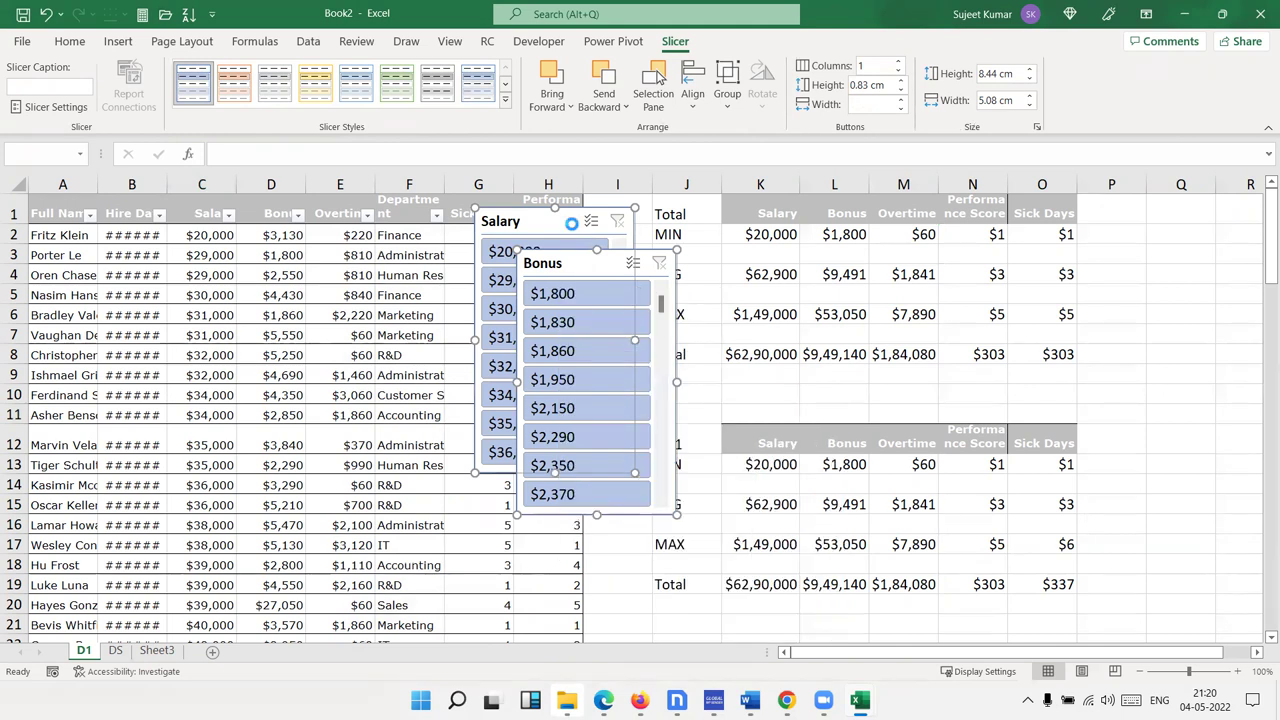
Paste the slicers at I20 on the DS dashboard and drag them to its middle
click(115, 651)
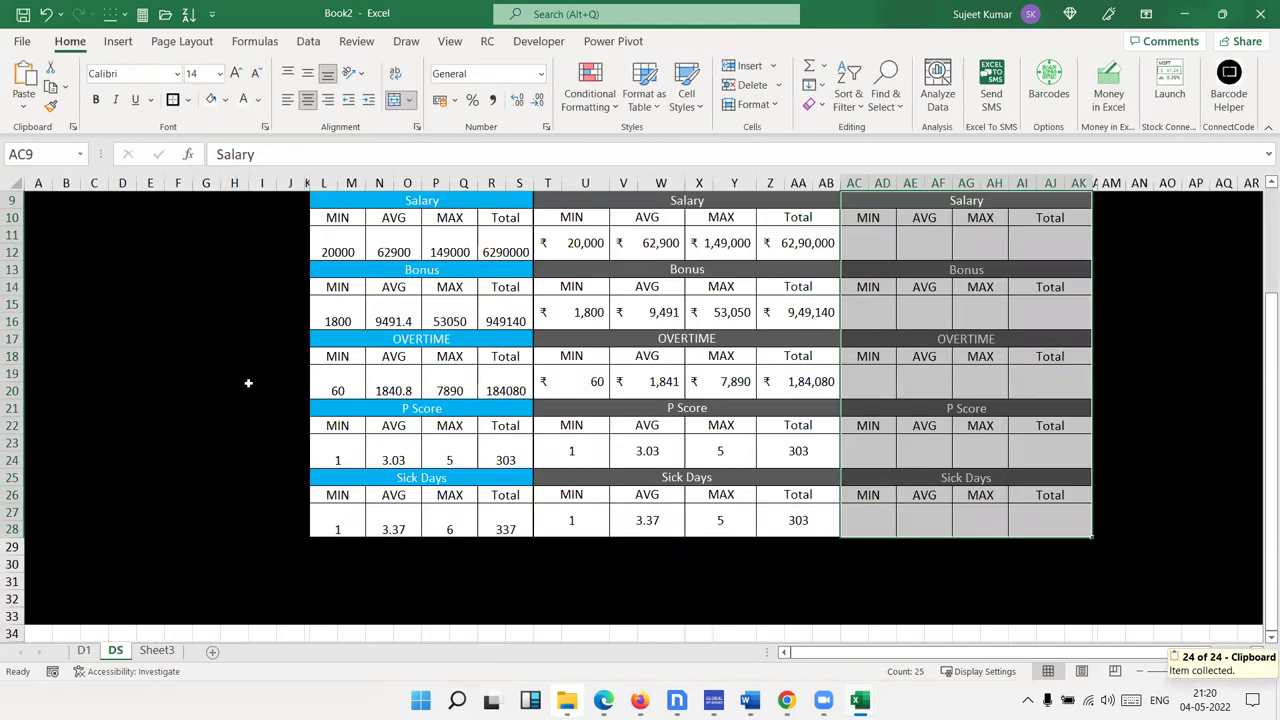
click(252, 390)
key(ctrl+v)
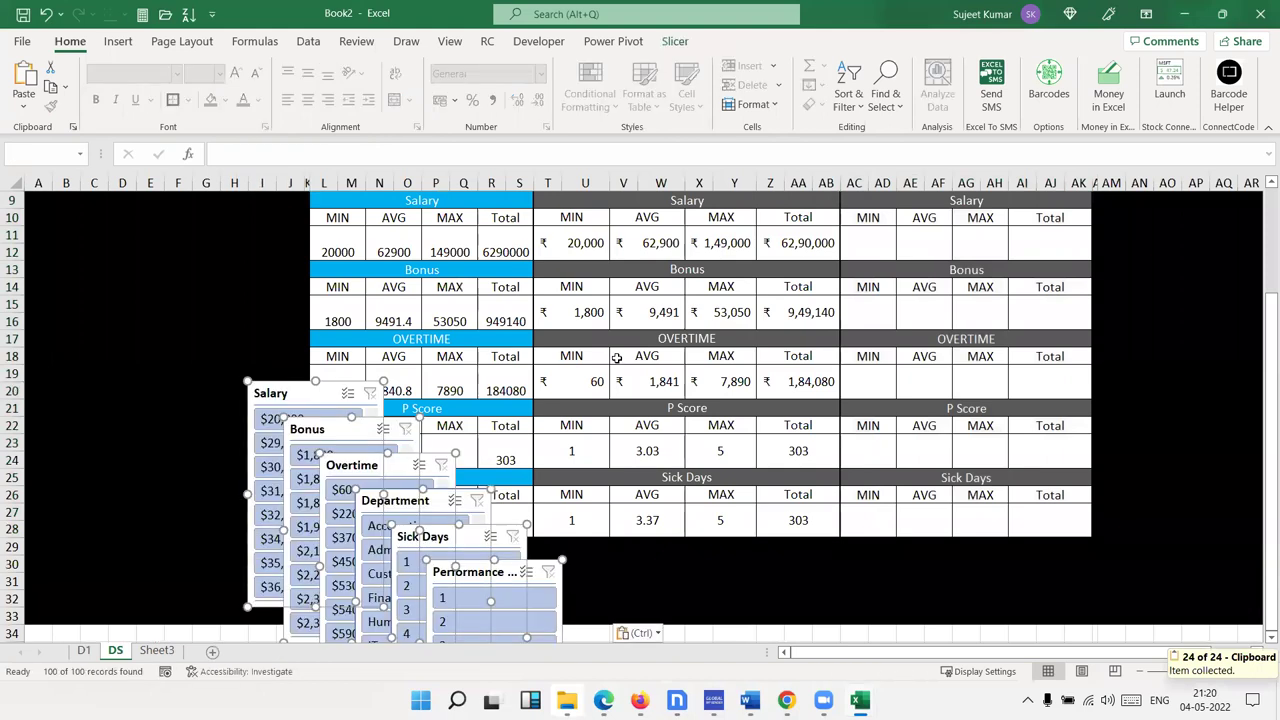
scroll(230, 583, up, 3)
drag(230, 583, 580, 301)
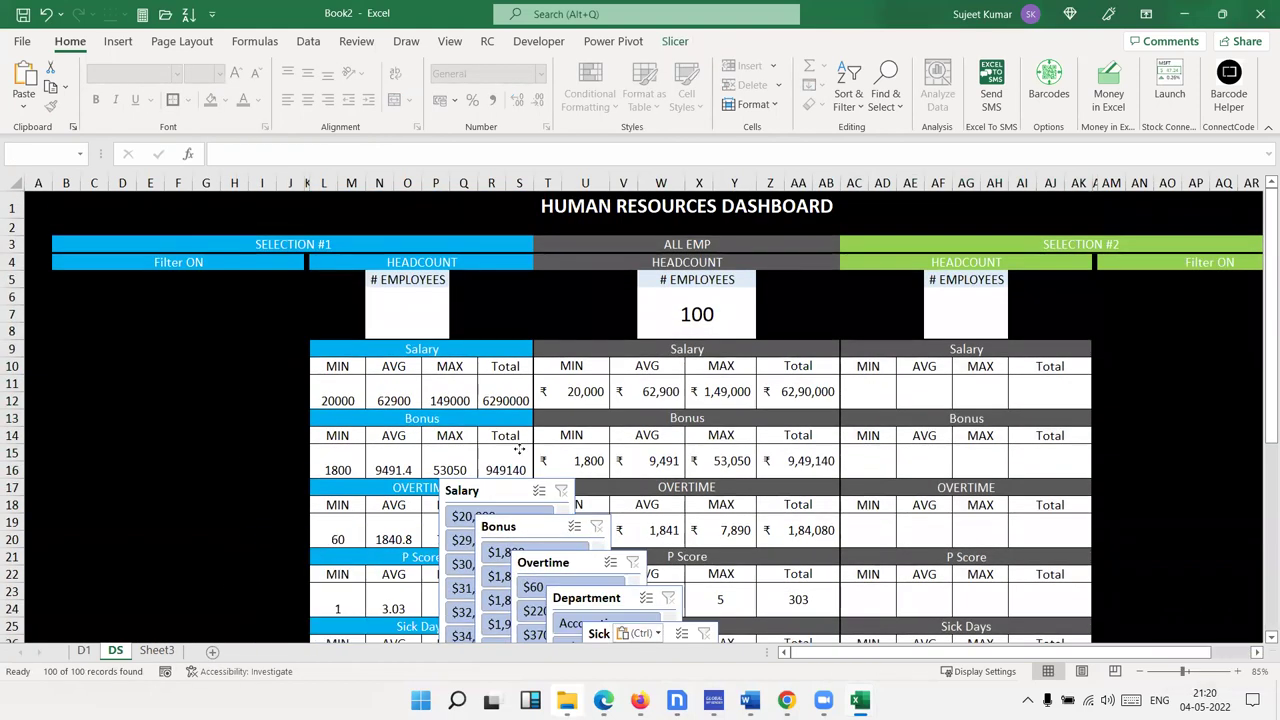
Place the Department slicer under Selection #1's Filter ON, wider and shorter, with 2 columns
click(14, 487)
click(752, 388)
drag(752, 388, 67, 285)
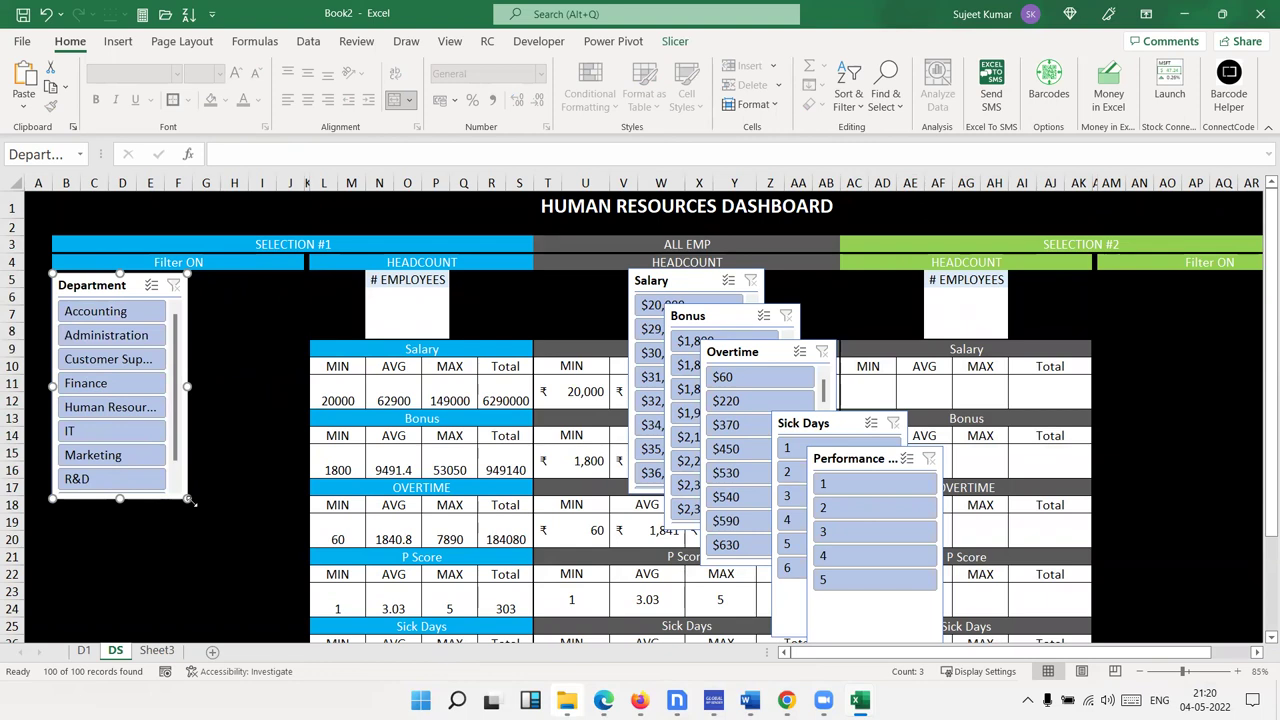
drag(190, 500, 308, 408)
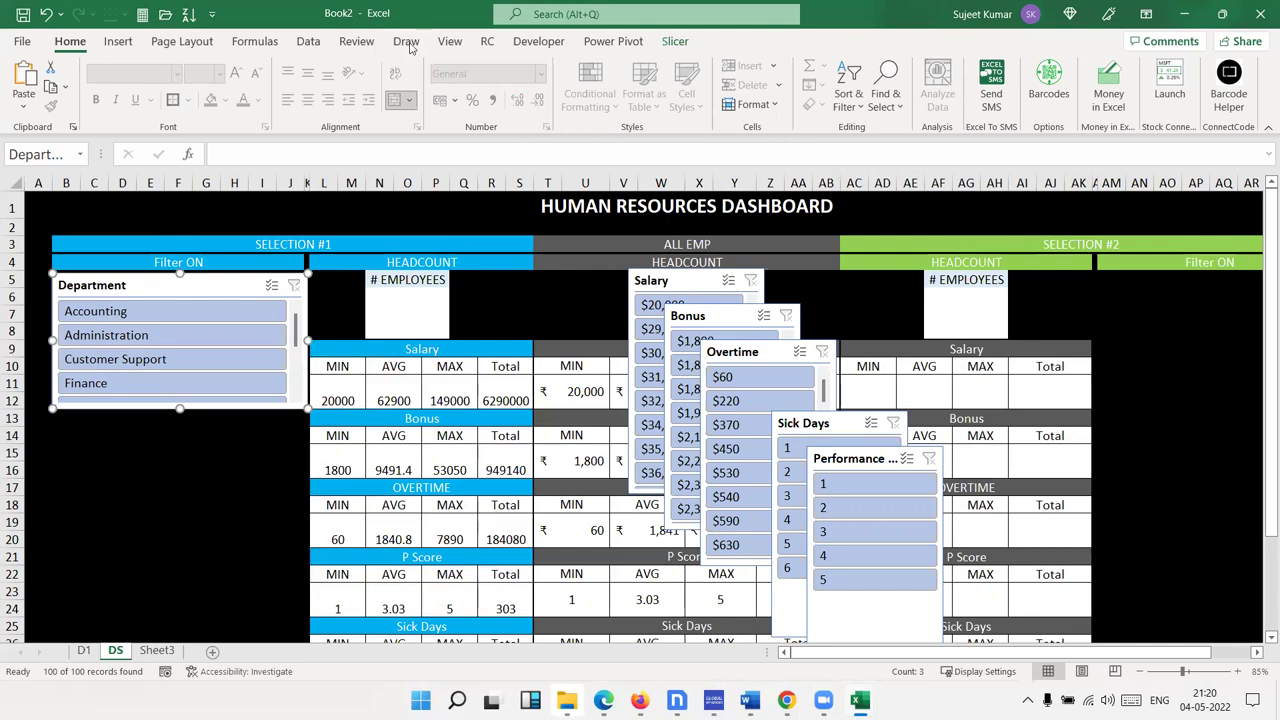
click(675, 41)
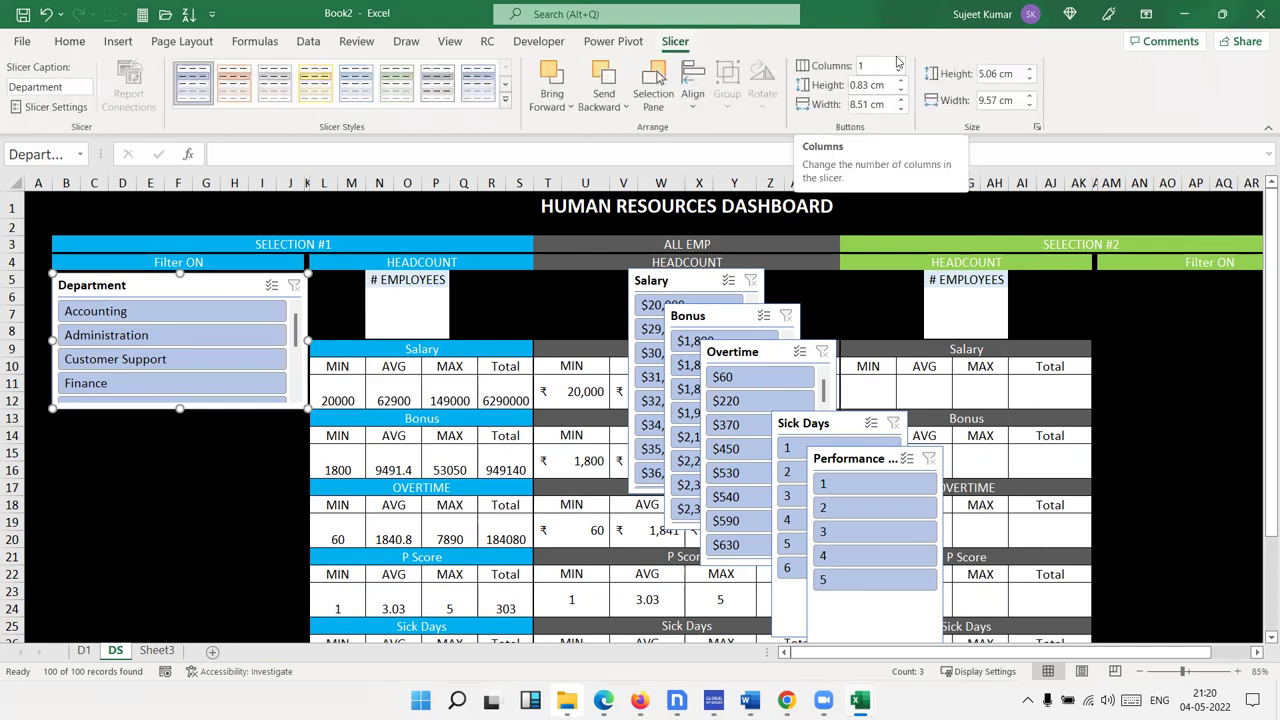
click(898, 61)
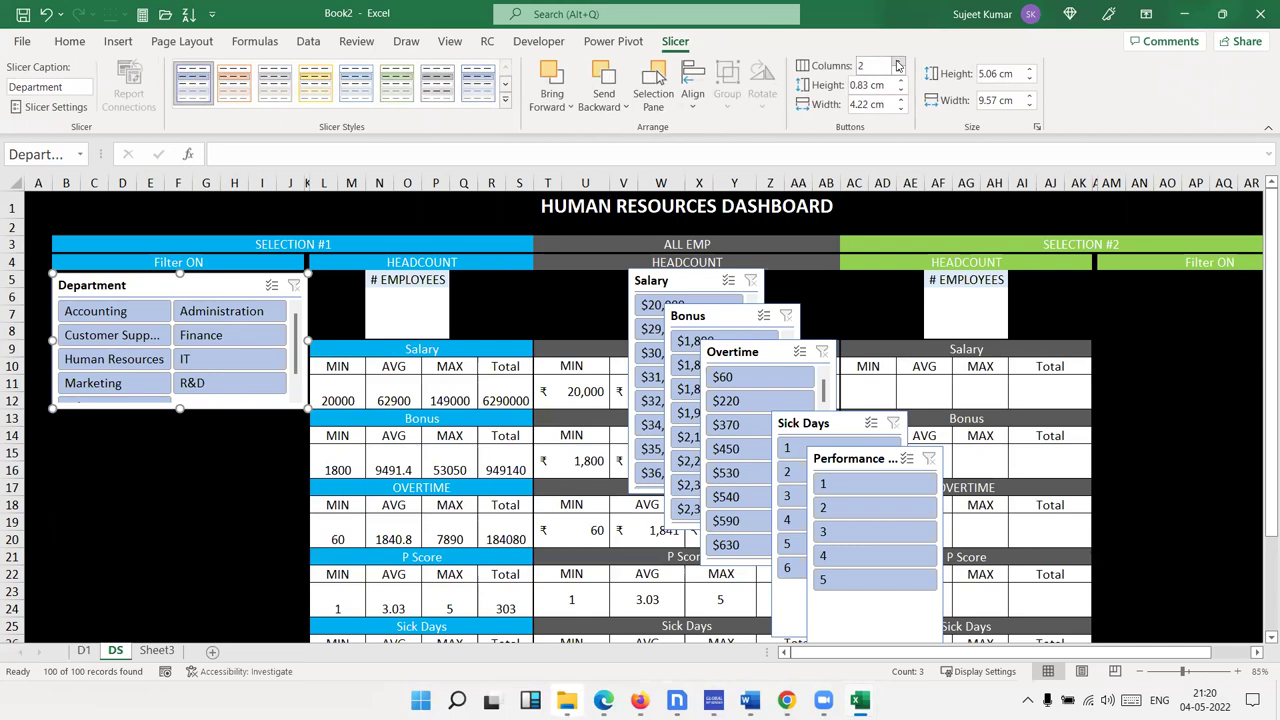
click(241, 482)
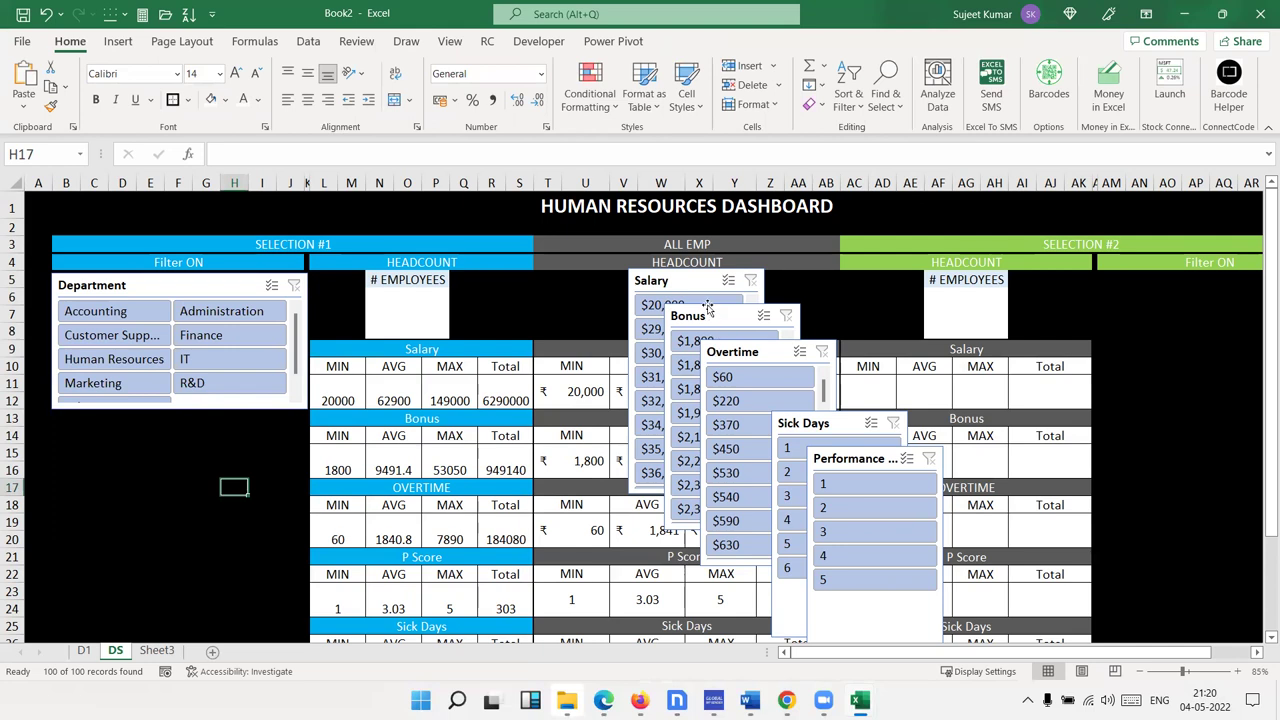
Place the Salary slicer under the Department slicer, match its width, and lay its values out in columns
drag(688, 279, 112, 424)
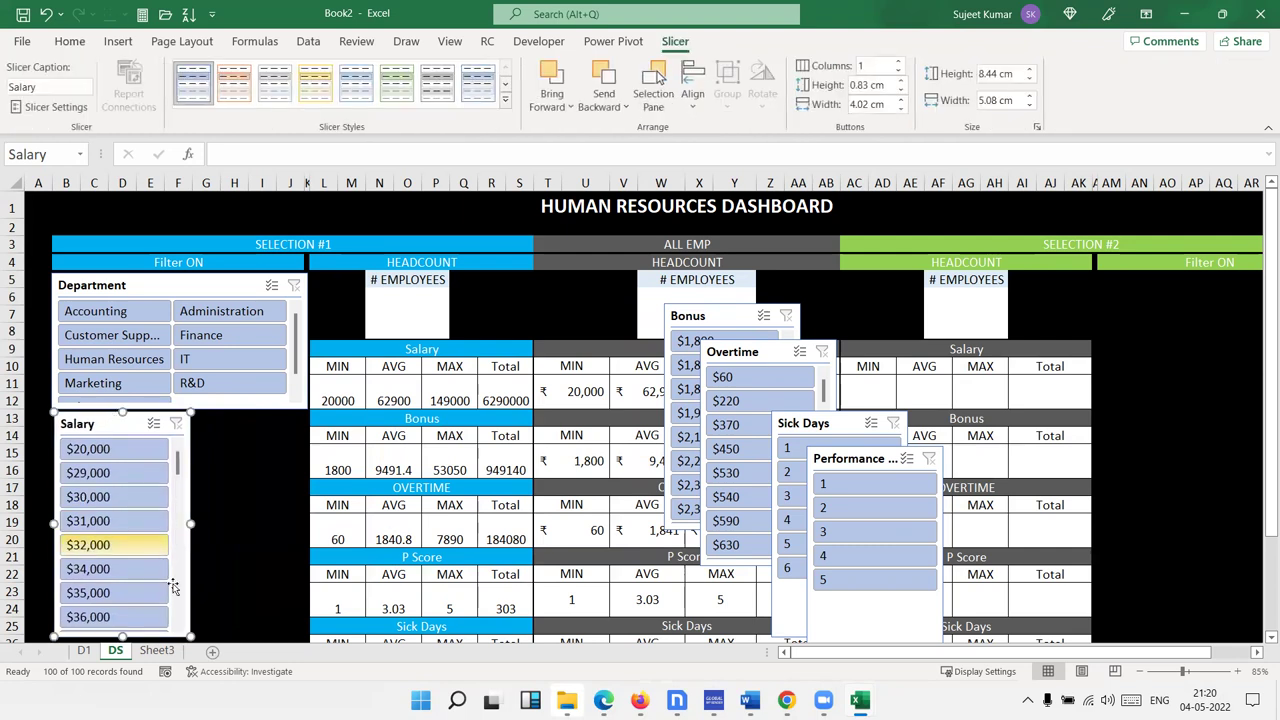
mouse_move(190, 636)
mouse_down()
mouse_move(257, 595)
mouse_move(288, 540)
mouse_up()
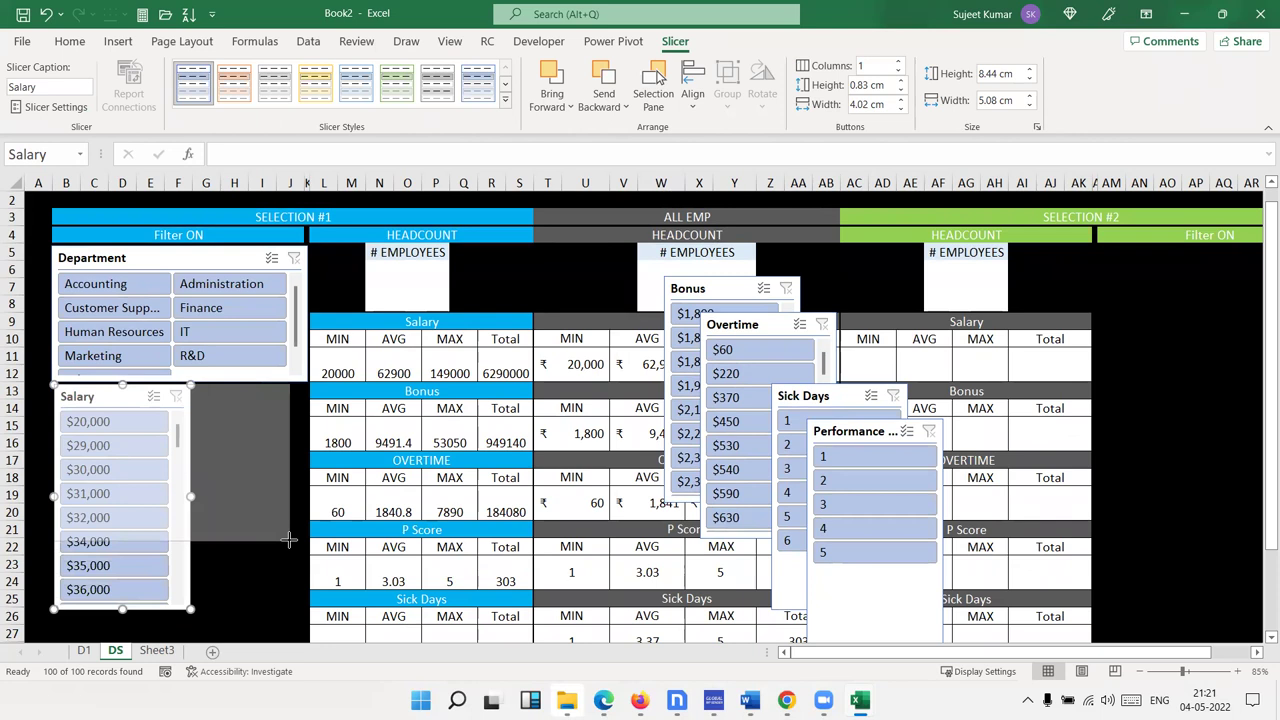
drag(288, 540, 309, 530)
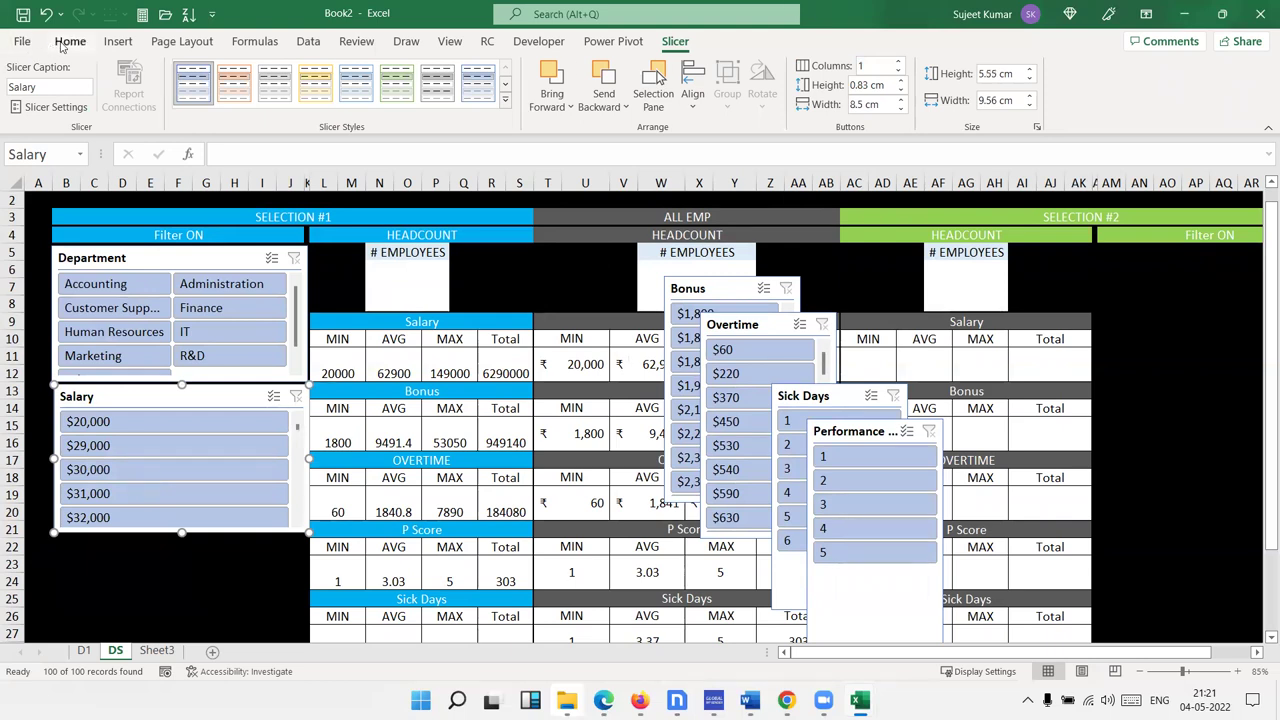
click(899, 64)
click(899, 64)
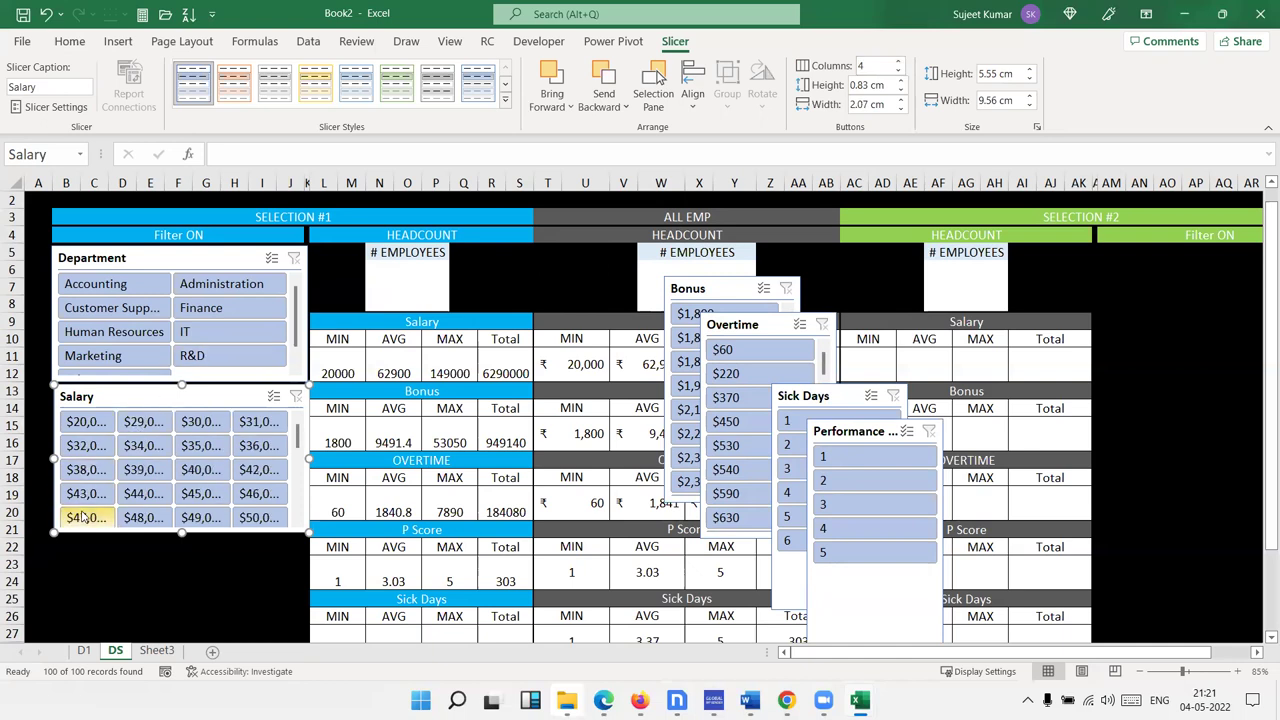
drag(53, 531, 48, 527)
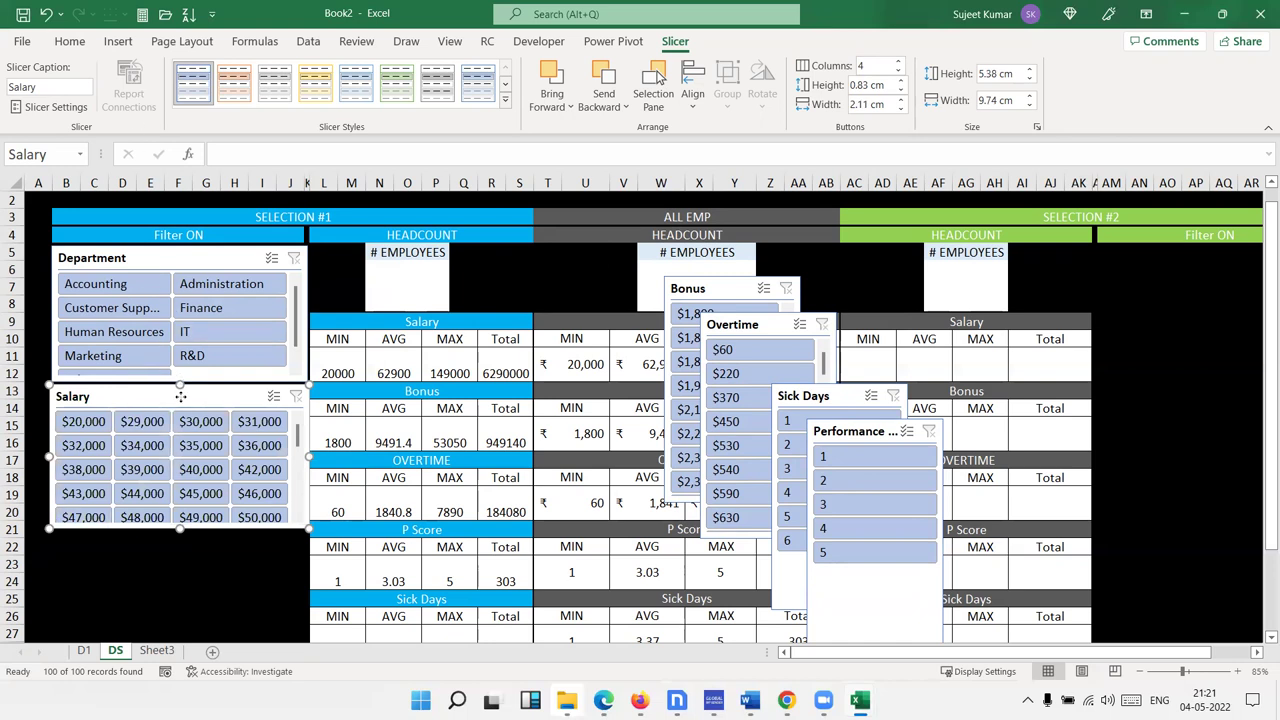
click(134, 576)
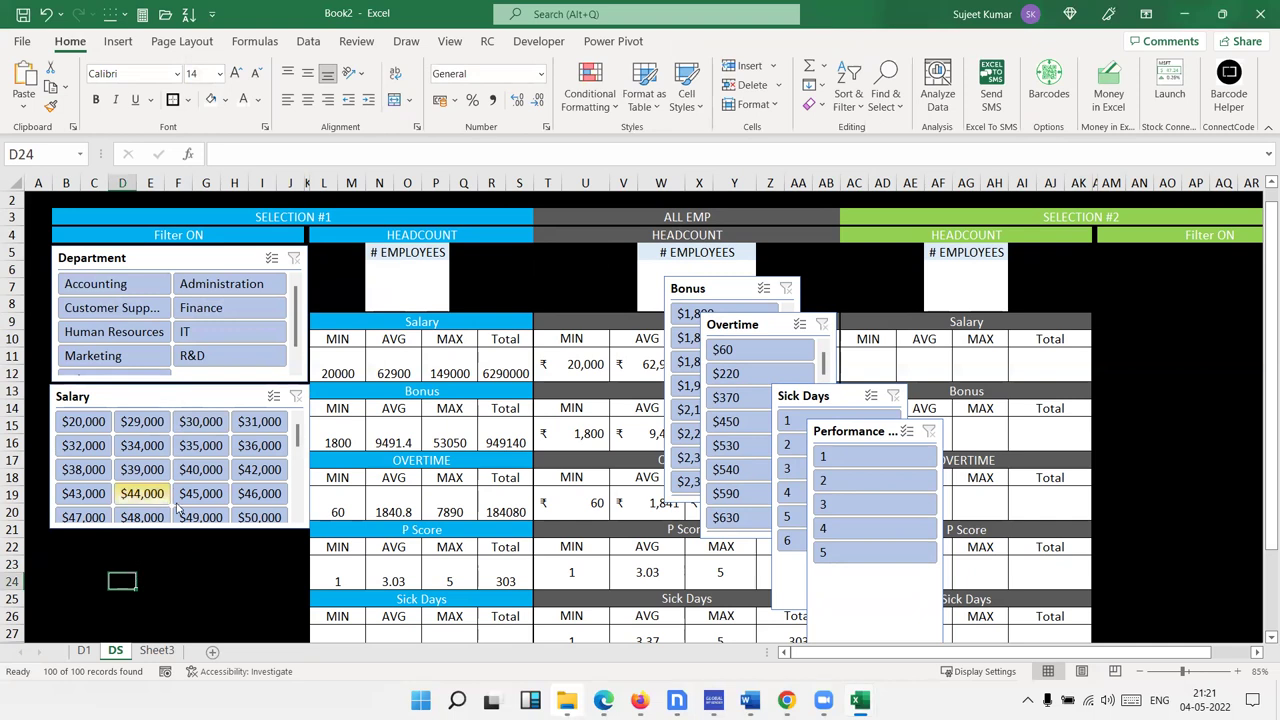
Align the Salary slicer and widen the Department slicer so Customer Support shows in full
drag(182, 399, 180, 392)
click(60, 257)
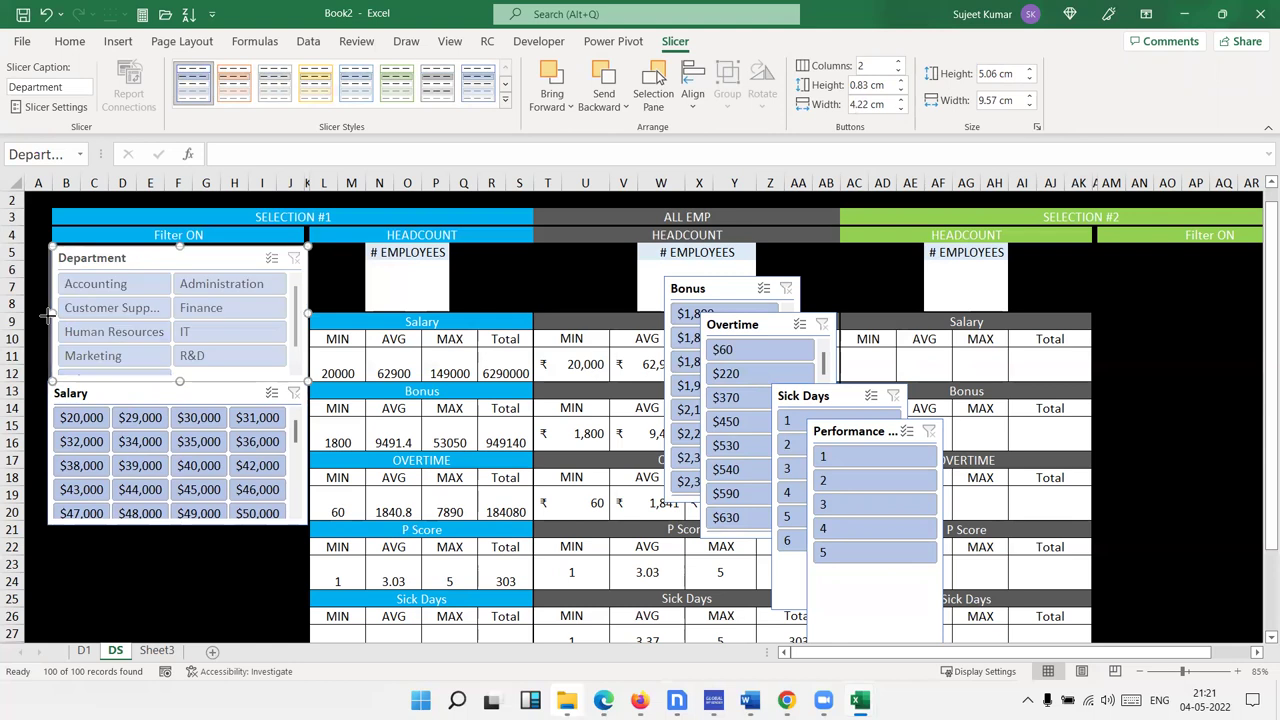
drag(48, 314, 44, 314)
Move the Bonus slicer from beside the ALL EMP table to directly under the Salary slicer
click(134, 607)
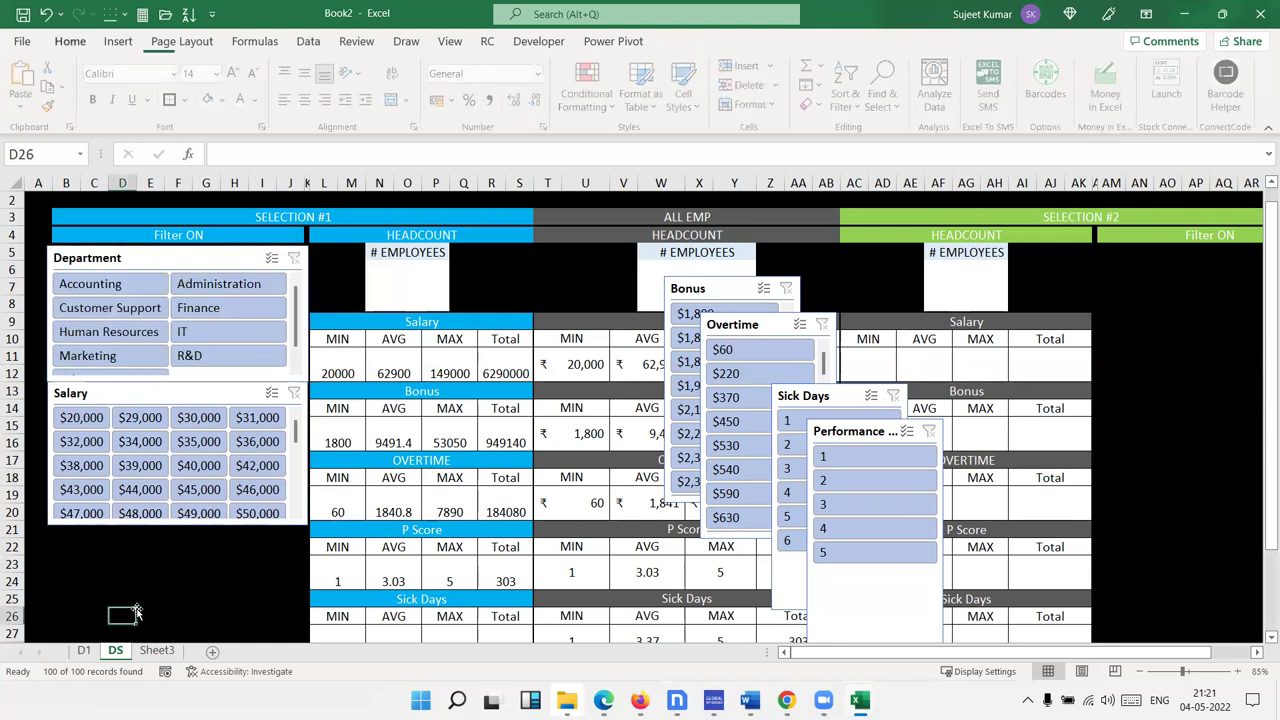
click(305, 366)
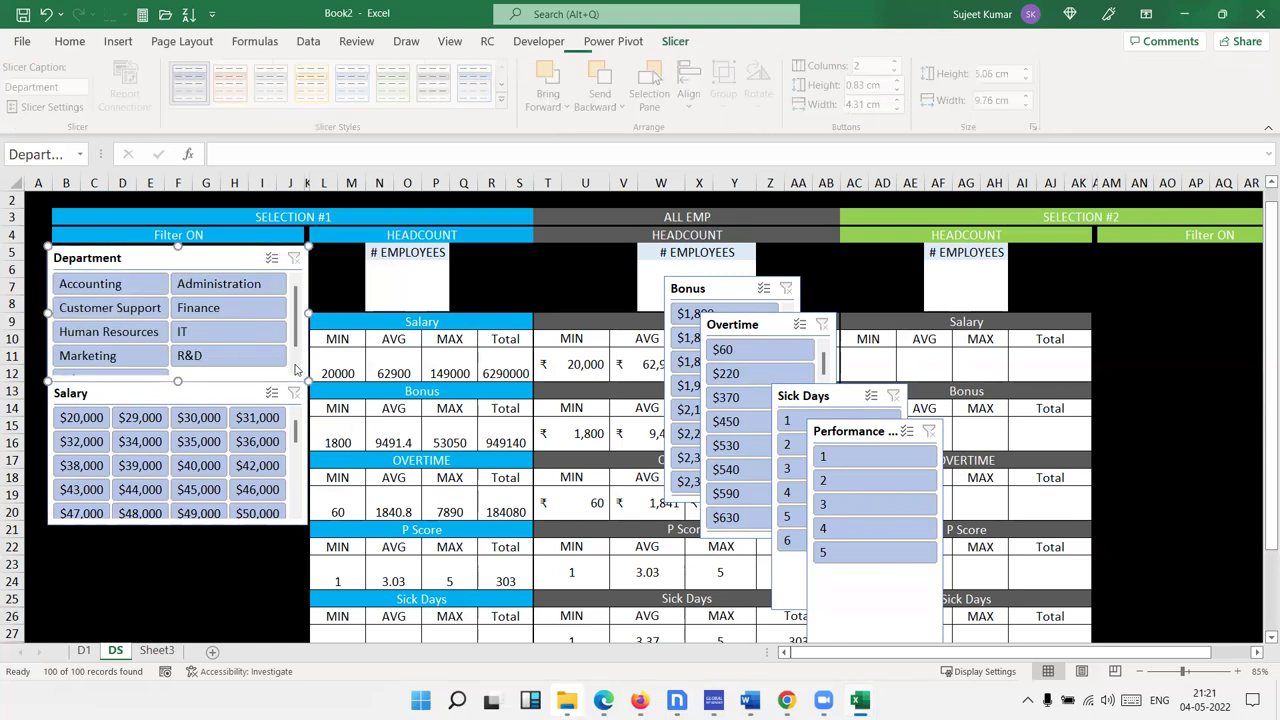
click(158, 599)
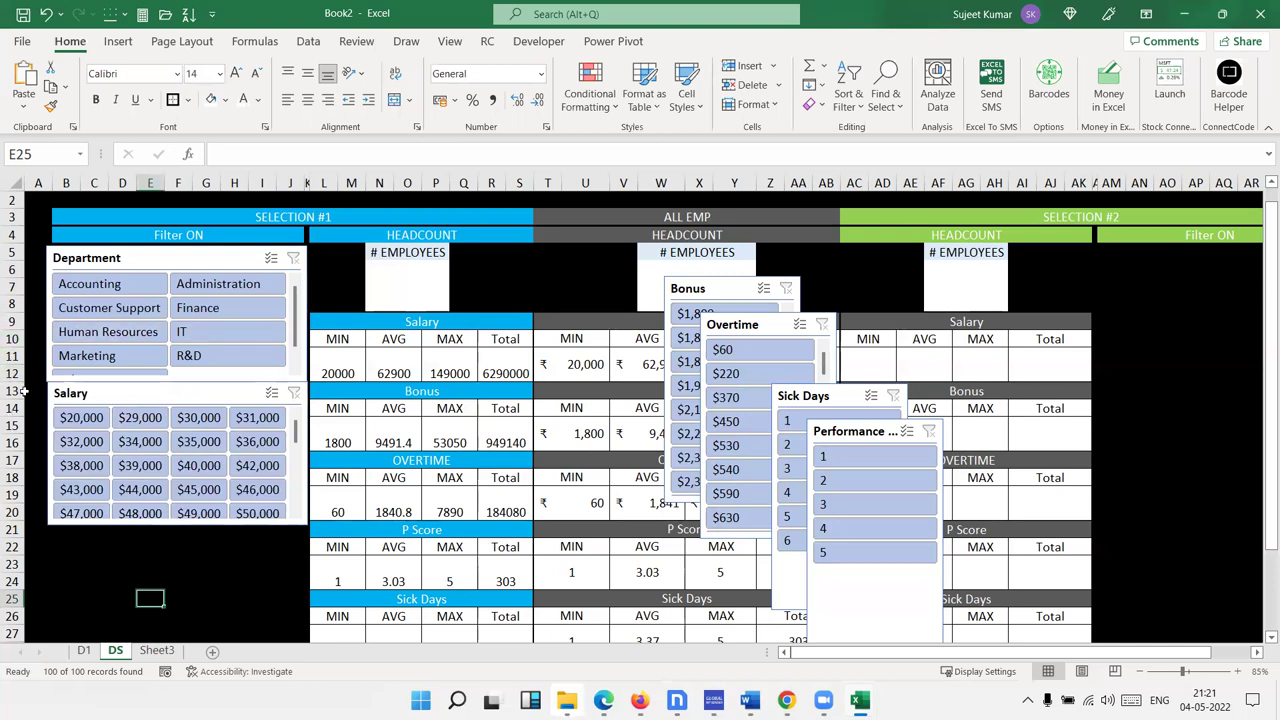
mouse_move(701, 292)
mouse_down()
mouse_move(66, 541)
mouse_move(81, 538)
mouse_up()
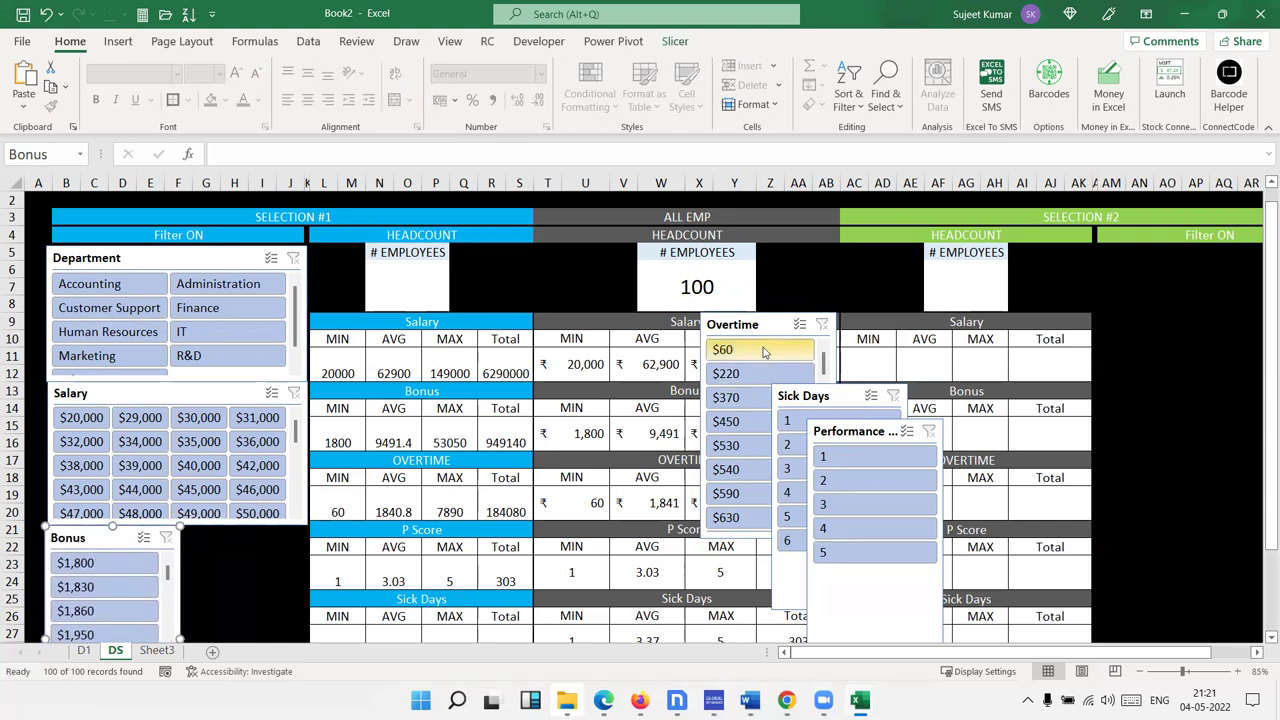
Shorten the Bonus slicer to end near row 27 and show its values in 2 columns
scroll(172, 570, down, 5)
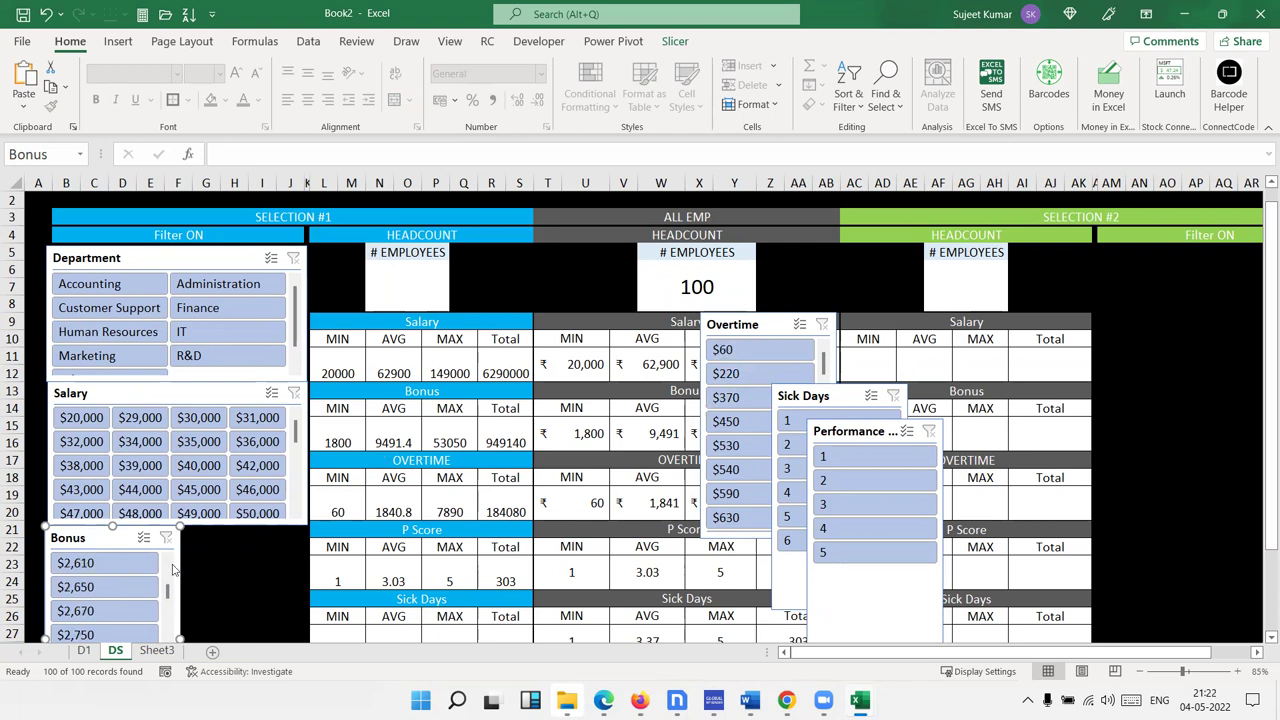
click(239, 580)
scroll(239, 580, down, 3)
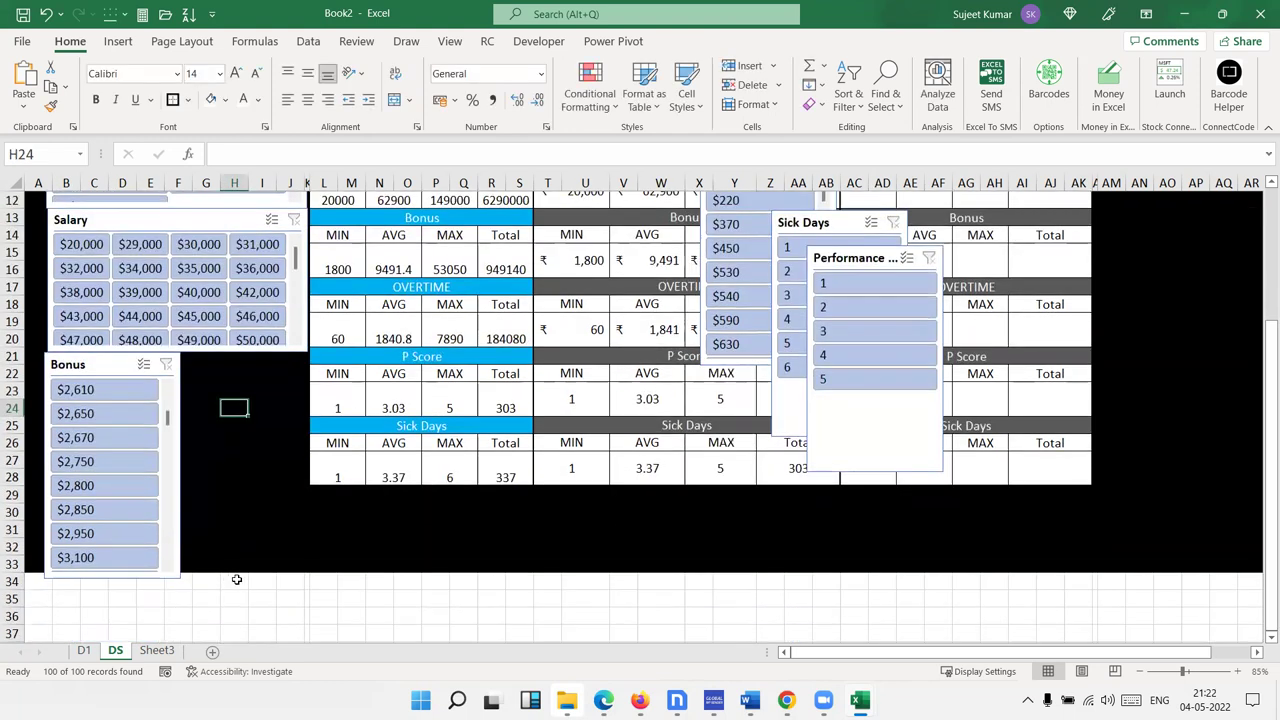
click(174, 572)
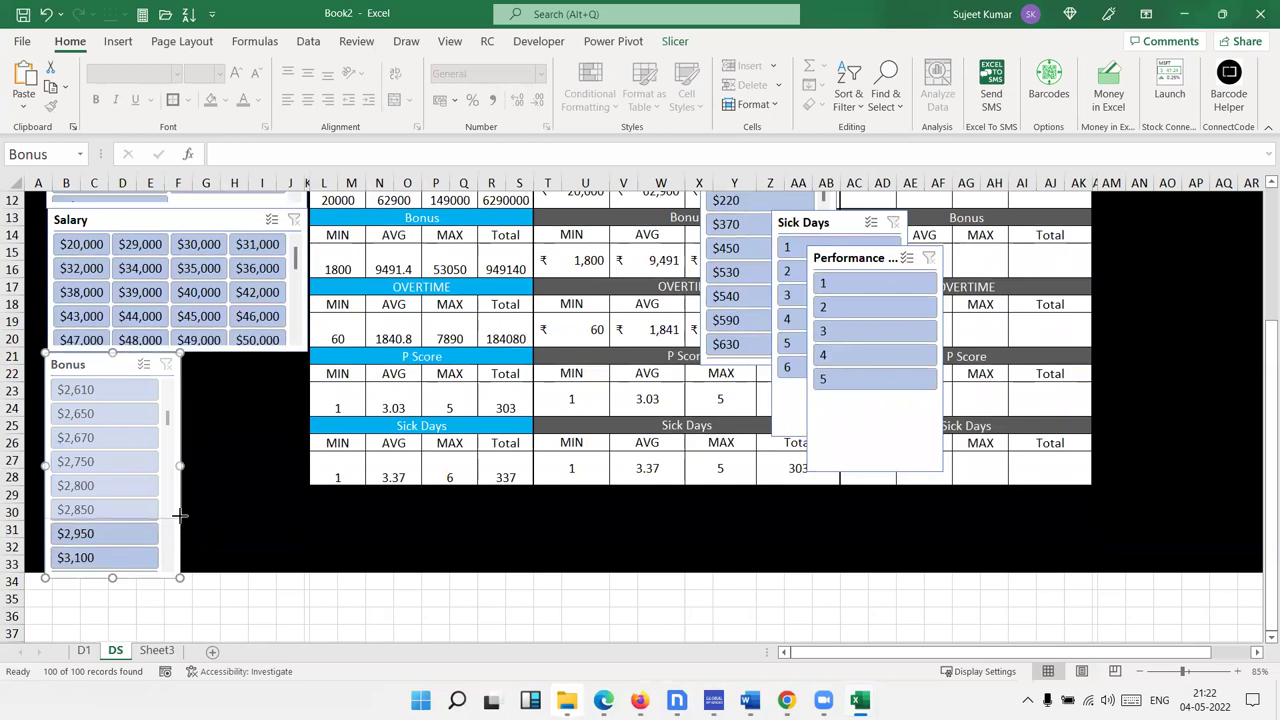
drag(180, 515, 185, 448)
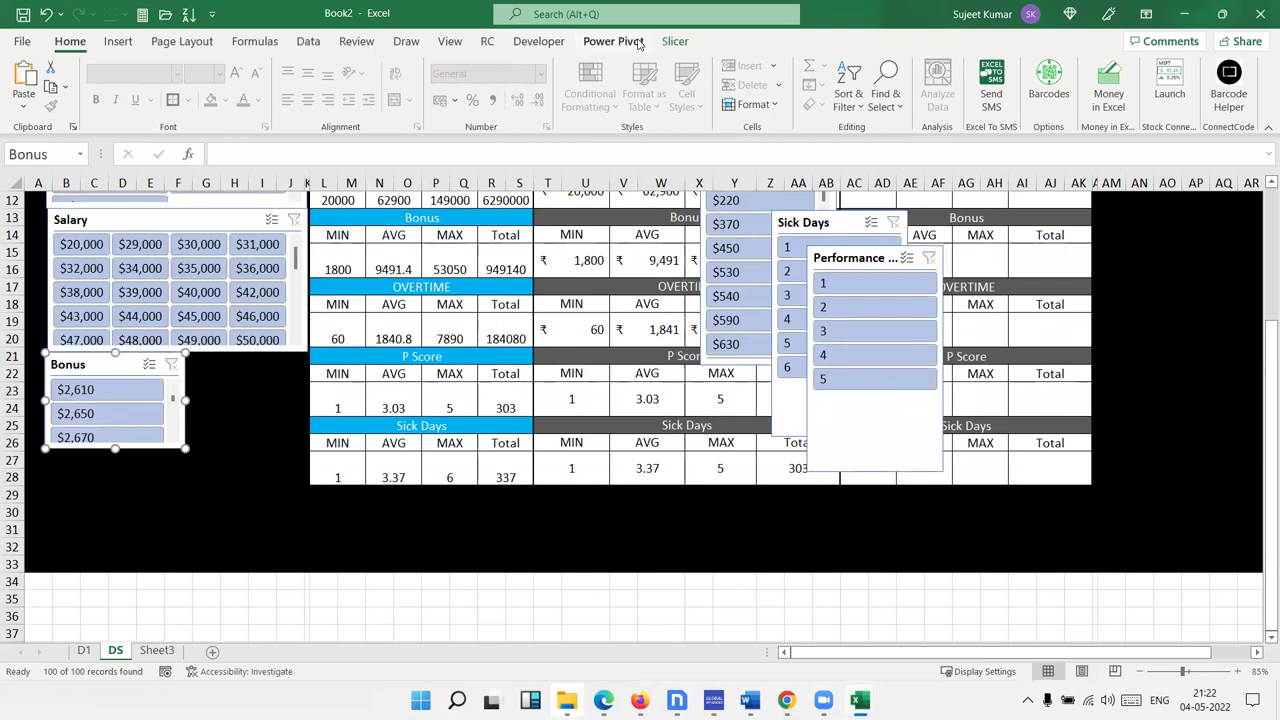
click(665, 41)
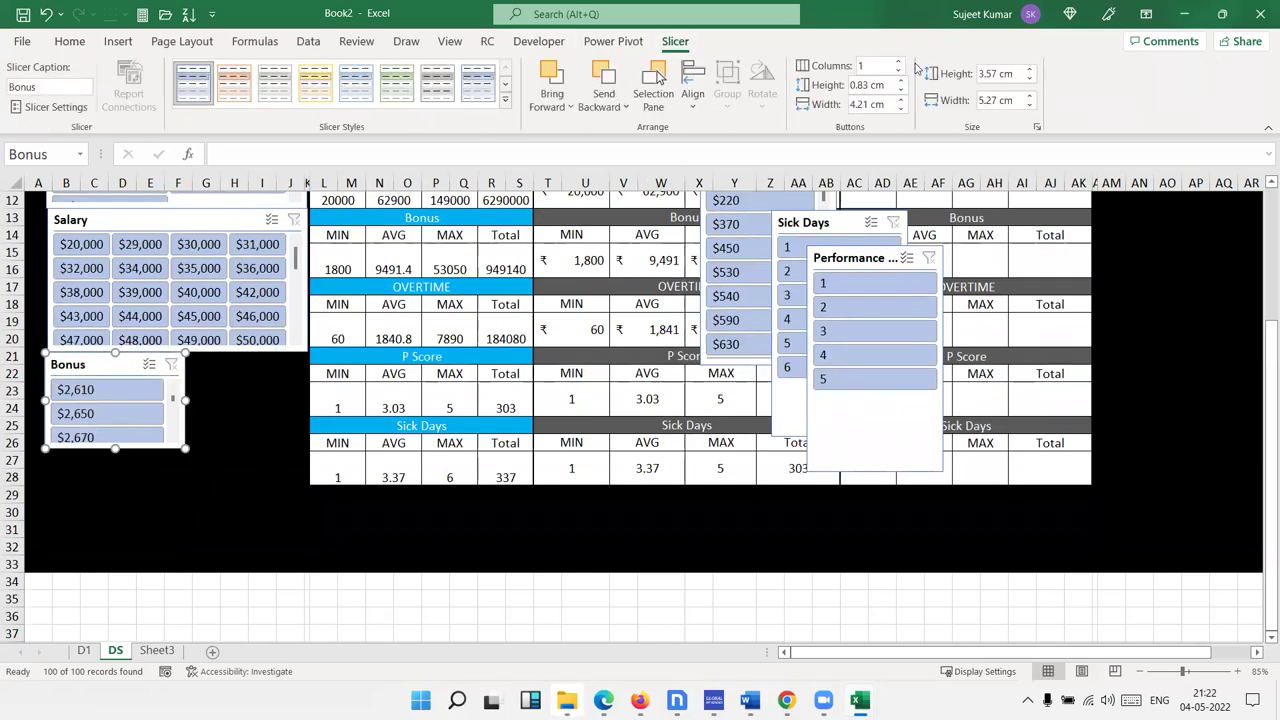
click(898, 62)
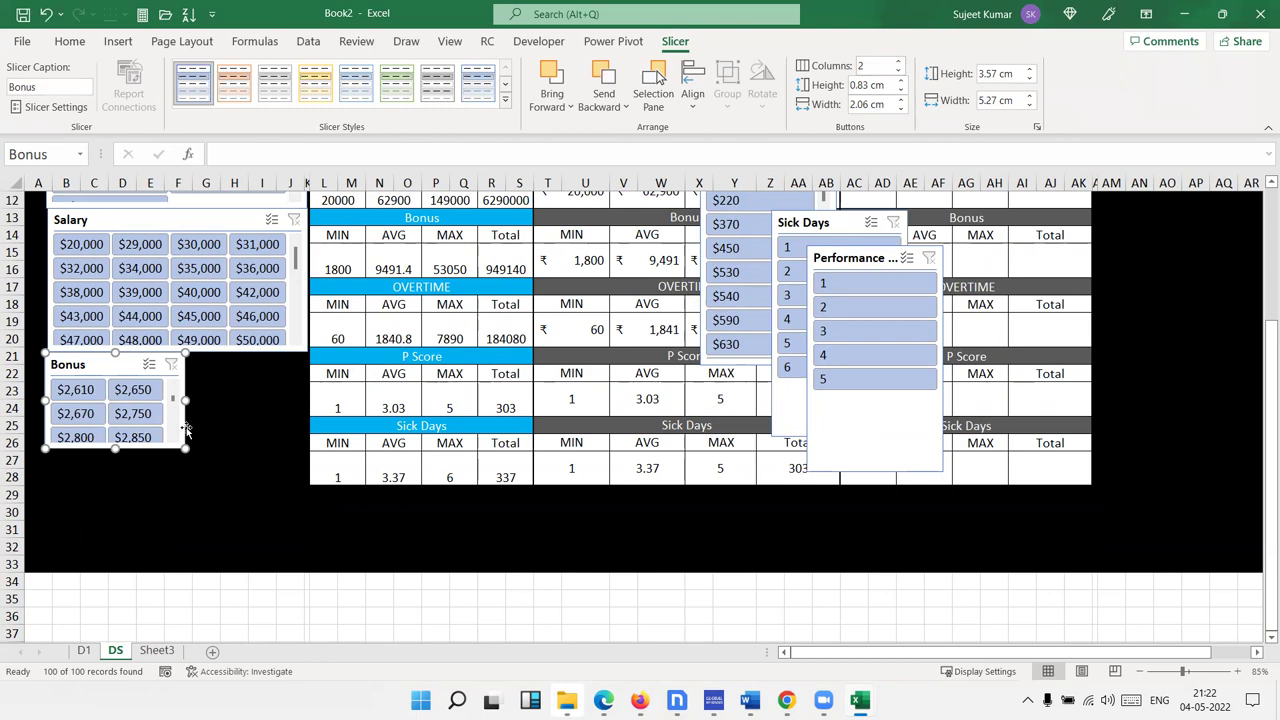
Fine-tune the Bonus slicer's height and move the Overtime slicer beside it
drag(115, 452, 116, 457)
click(252, 426)
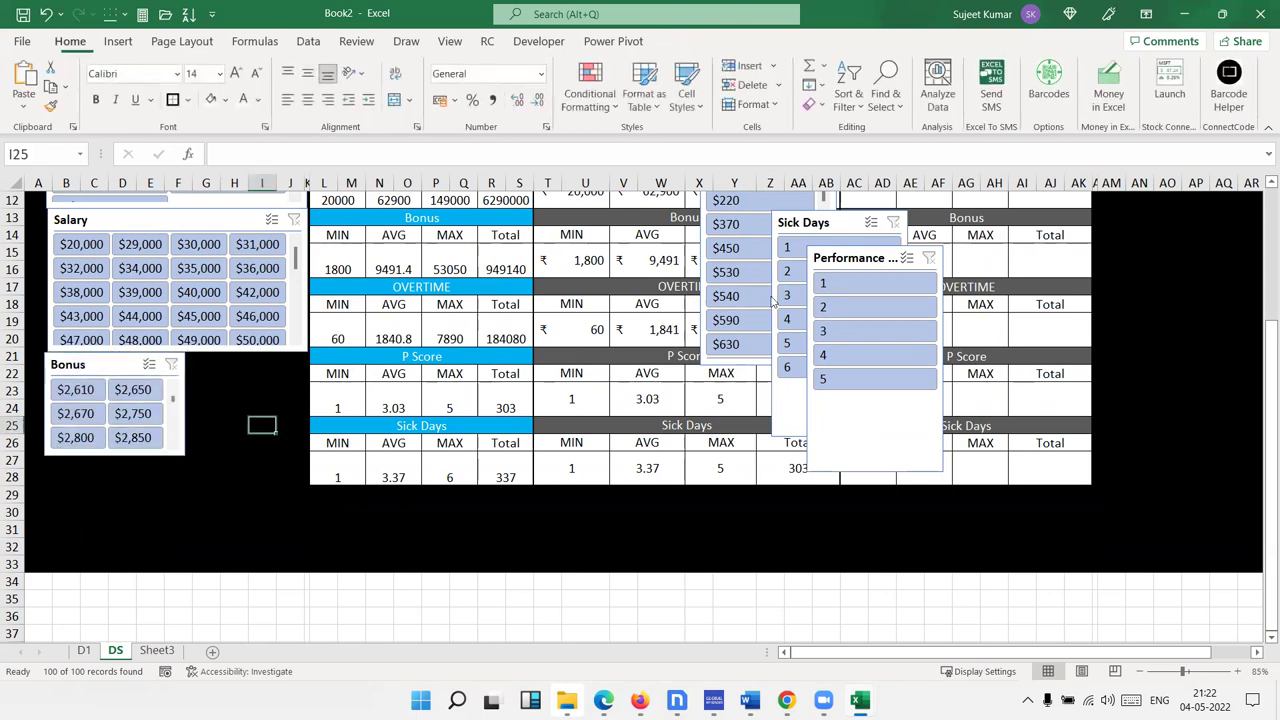
scroll(752, 311, up, 3)
drag(752, 311, 233, 541)
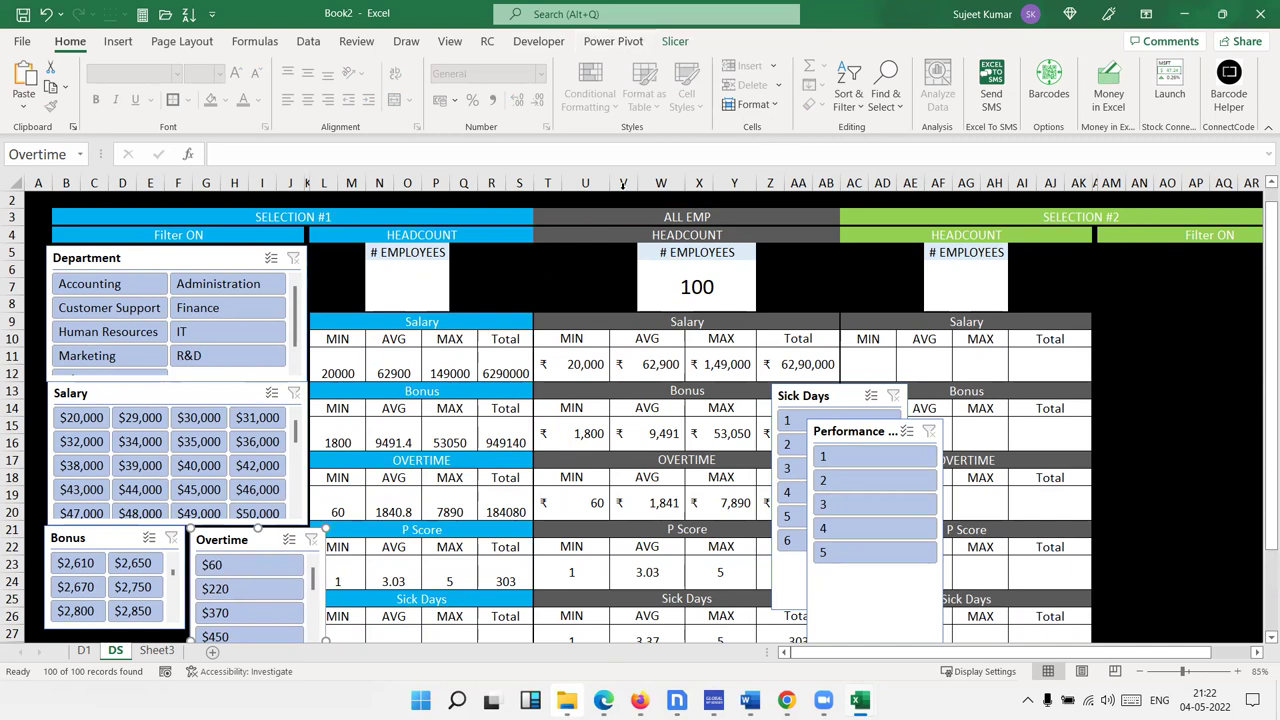
Set the Overtime slicer to show its values in 2 columns
click(618, 42)
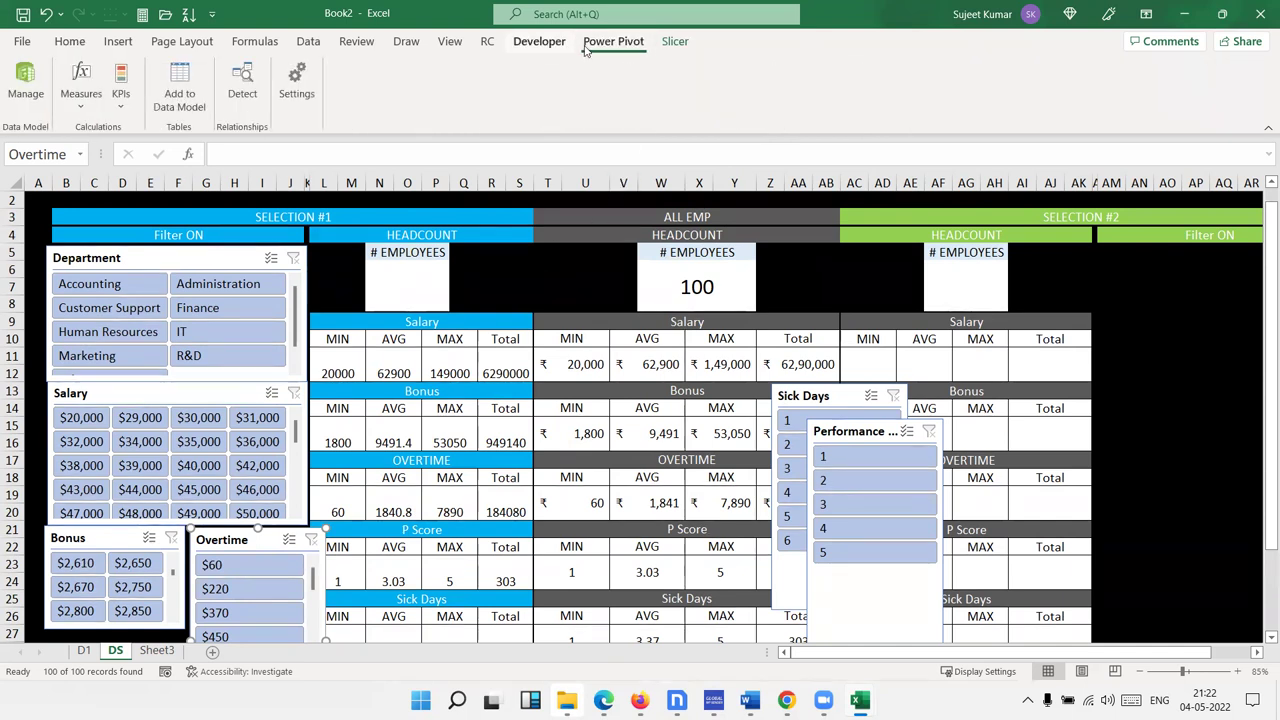
click(674, 42)
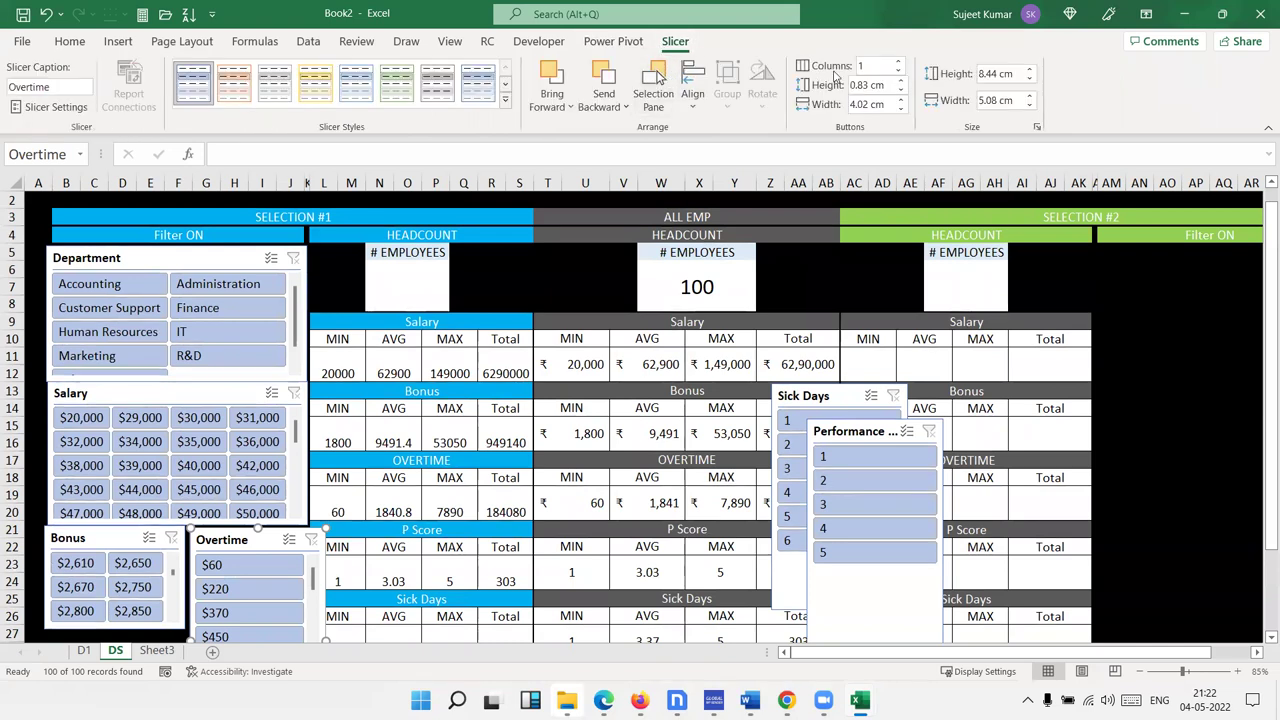
click(898, 62)
click(898, 62)
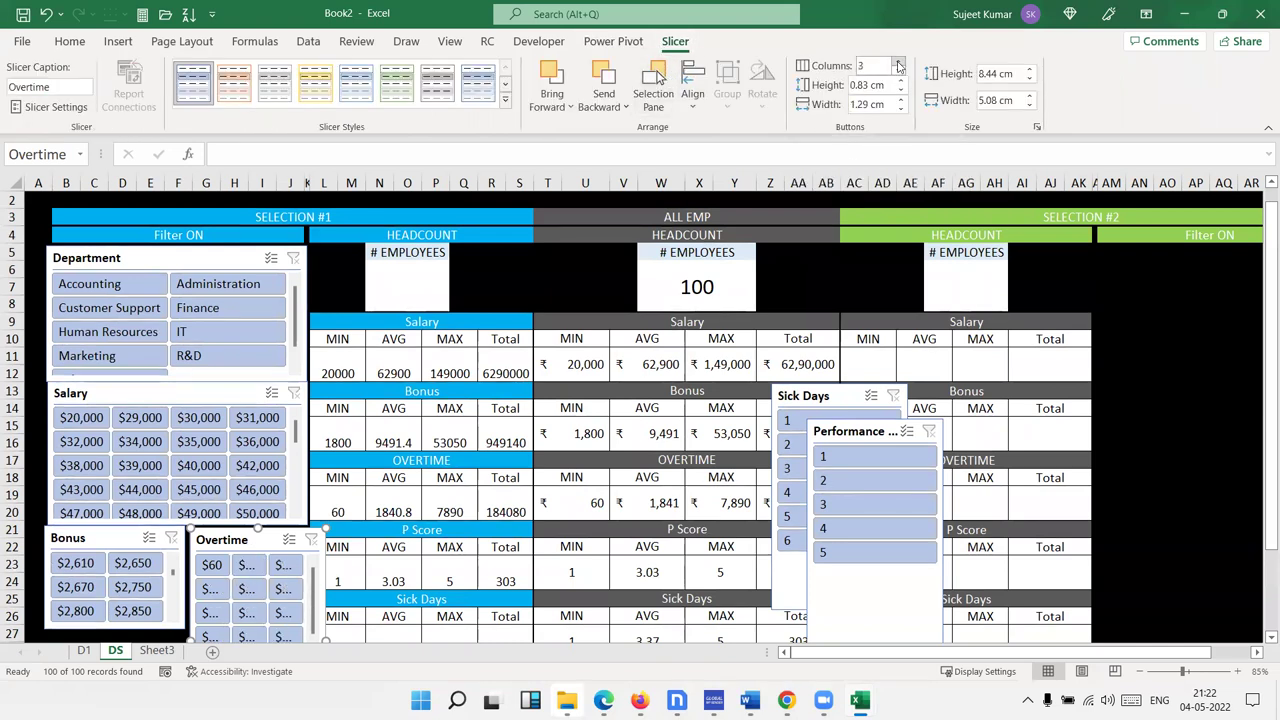
click(898, 72)
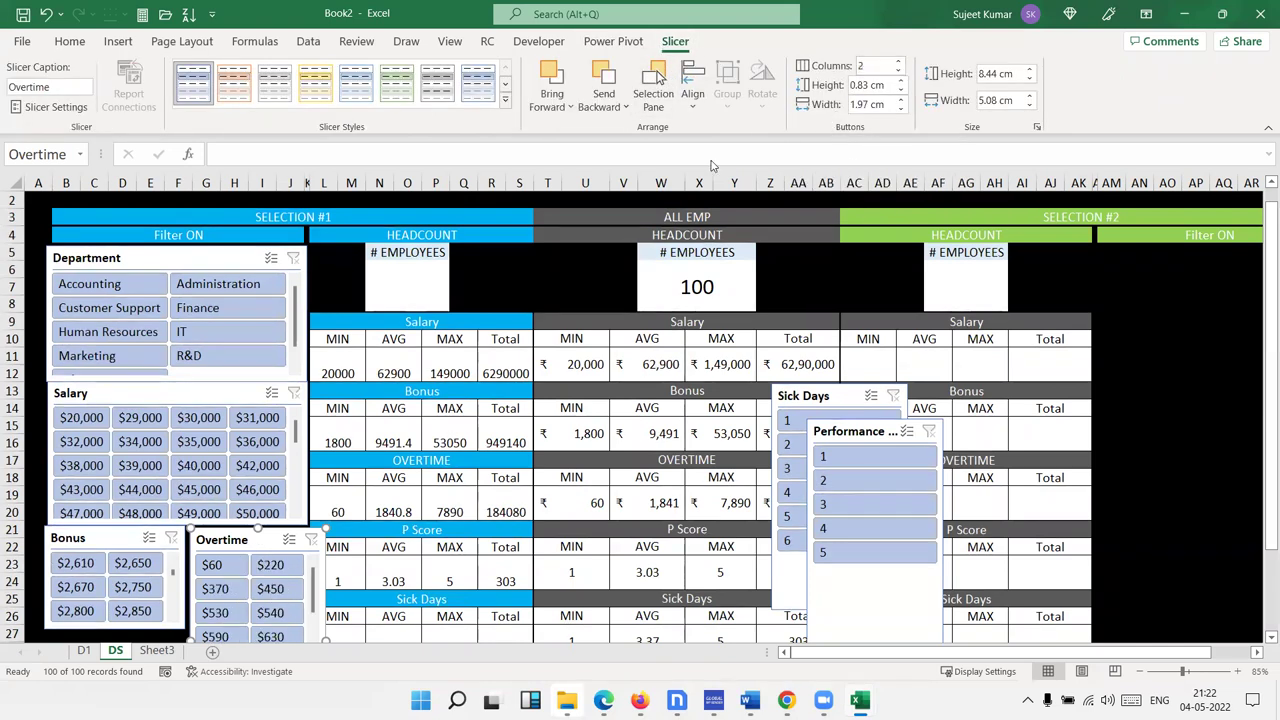
Resize the Overtime slicer to end near row 27 and wide enough for its values
click(174, 634)
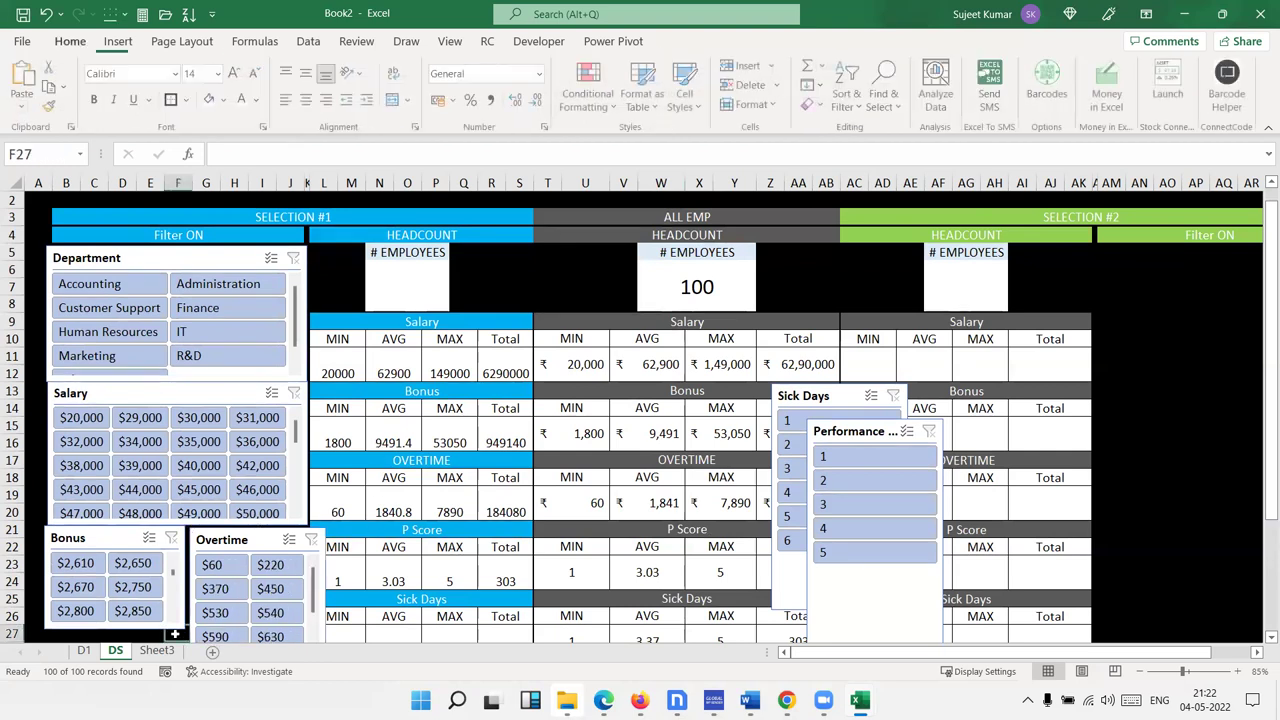
scroll(174, 634, down, 3)
click(318, 558)
drag(325, 580, 292, 458)
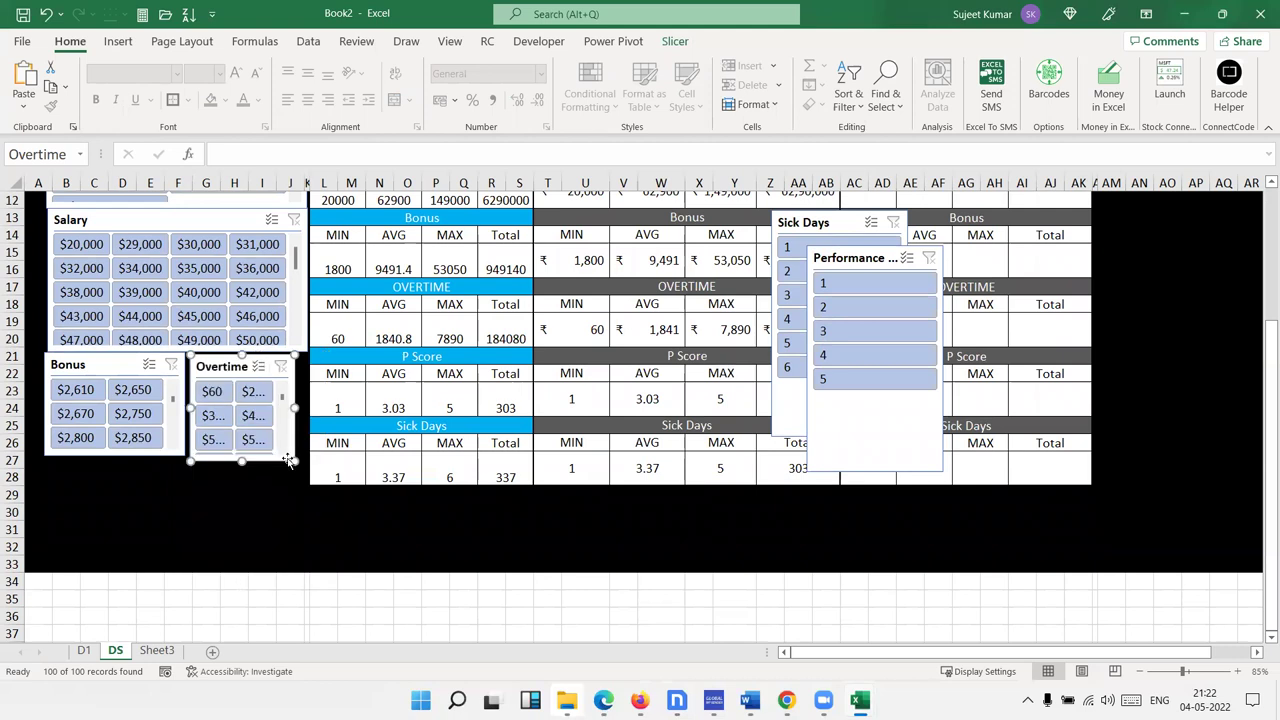
drag(297, 461, 305, 465)
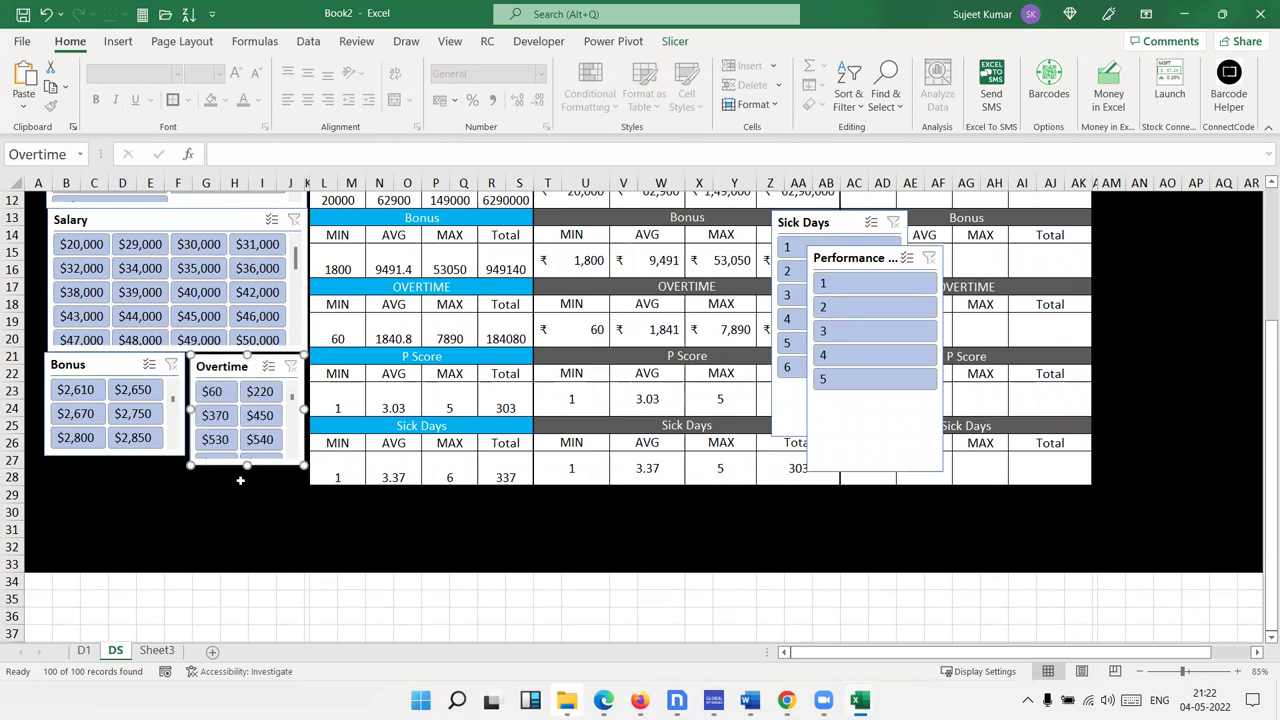
drag(192, 463, 185, 455)
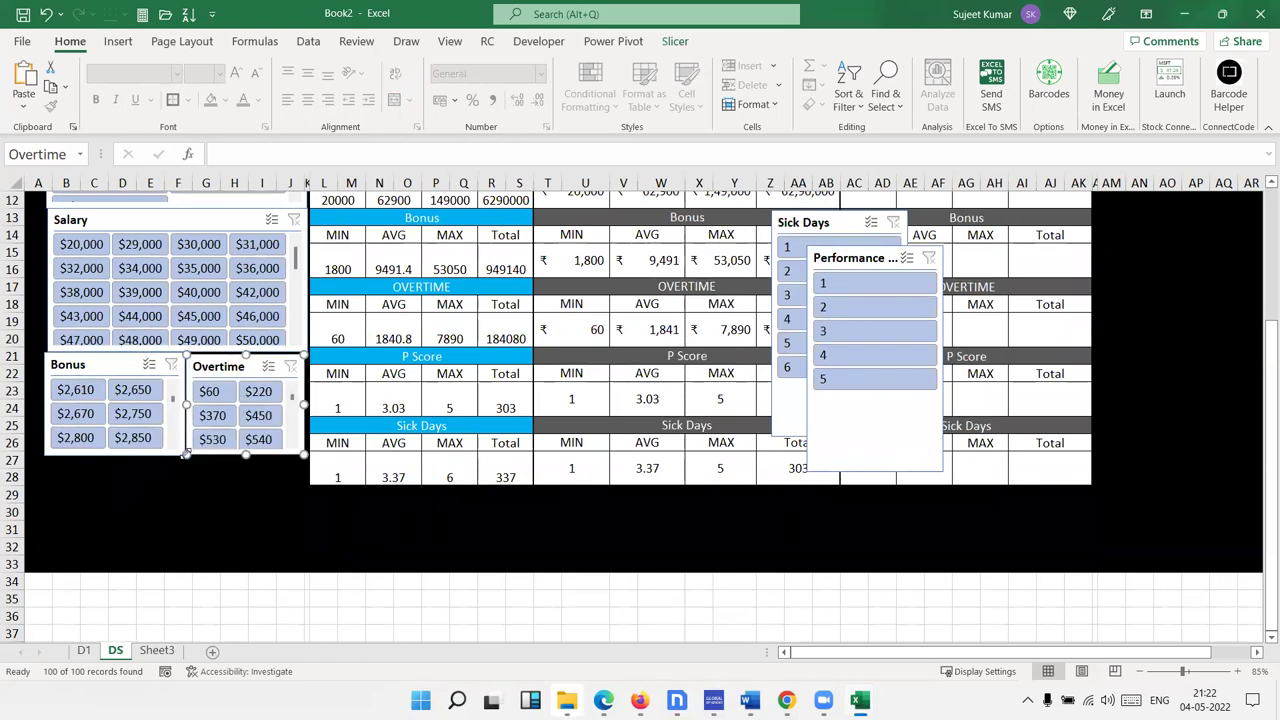
Level the Overtime slicer with the Bonus slicer and move the Sick Days slicer below Bonus
click(178, 494)
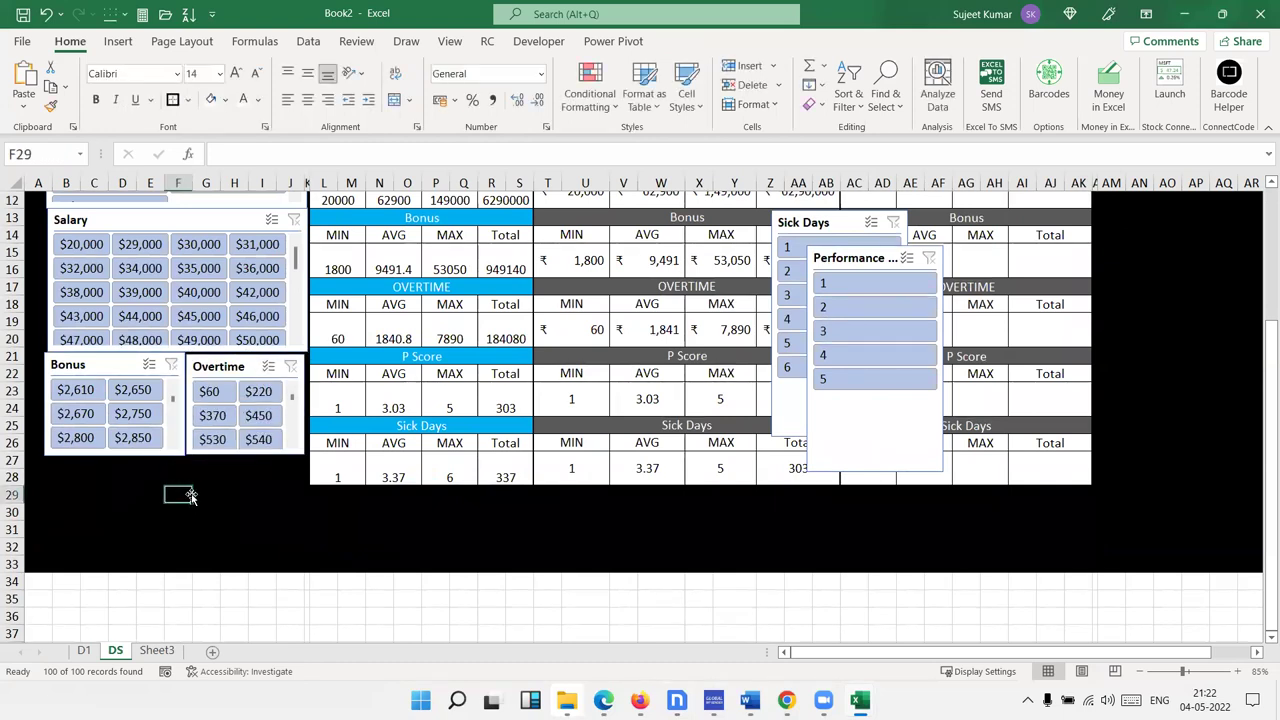
click(212, 367)
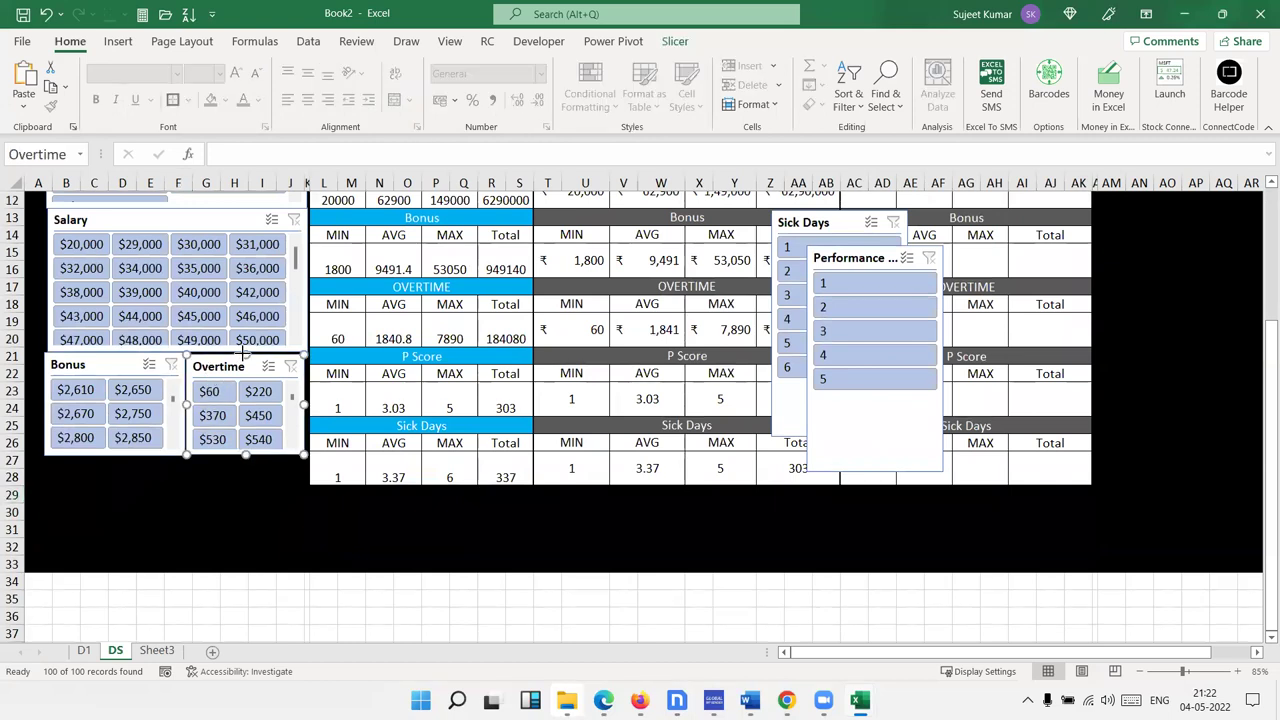
drag(242, 352, 242, 350)
click(234, 545)
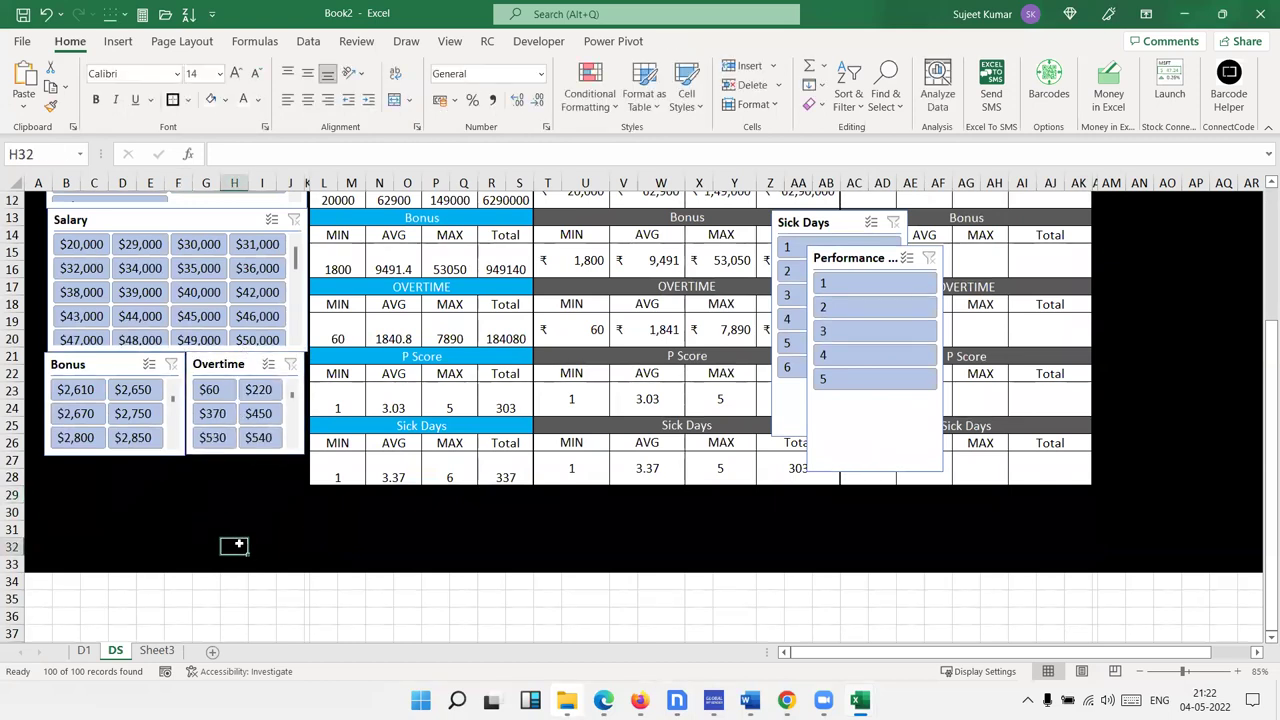
click(183, 455)
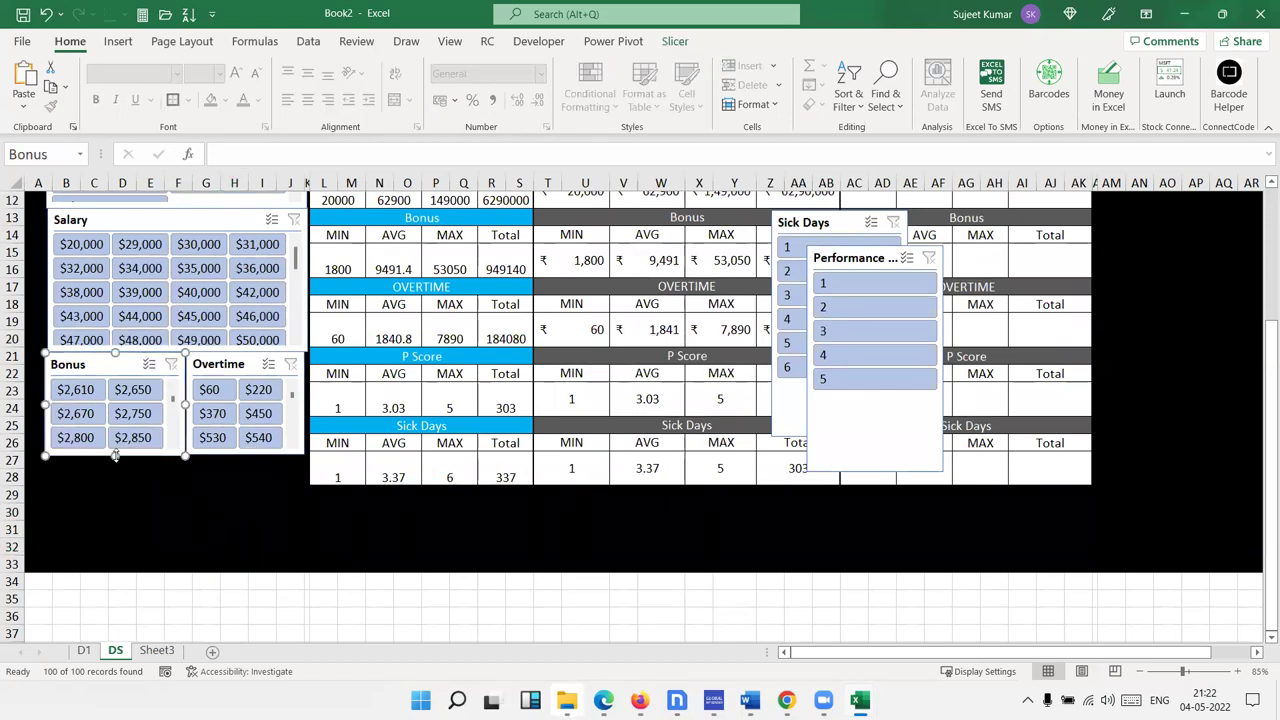
click(145, 476)
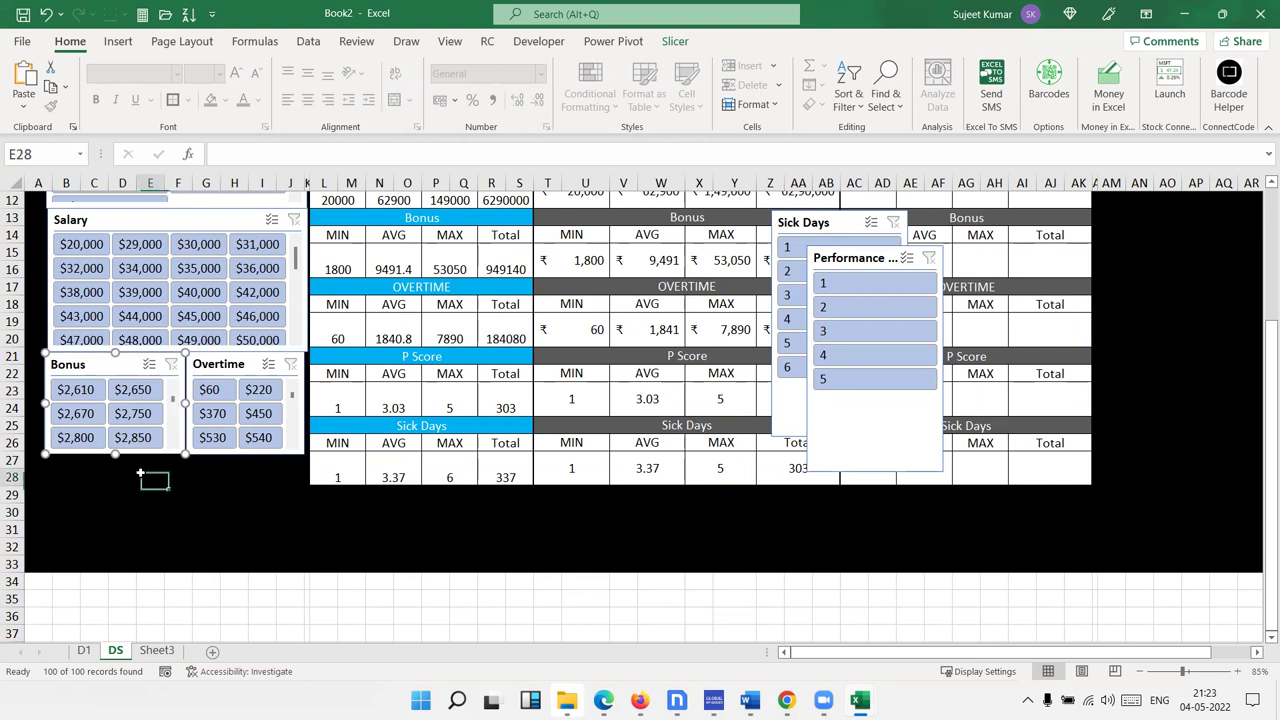
drag(790, 224, 62, 473)
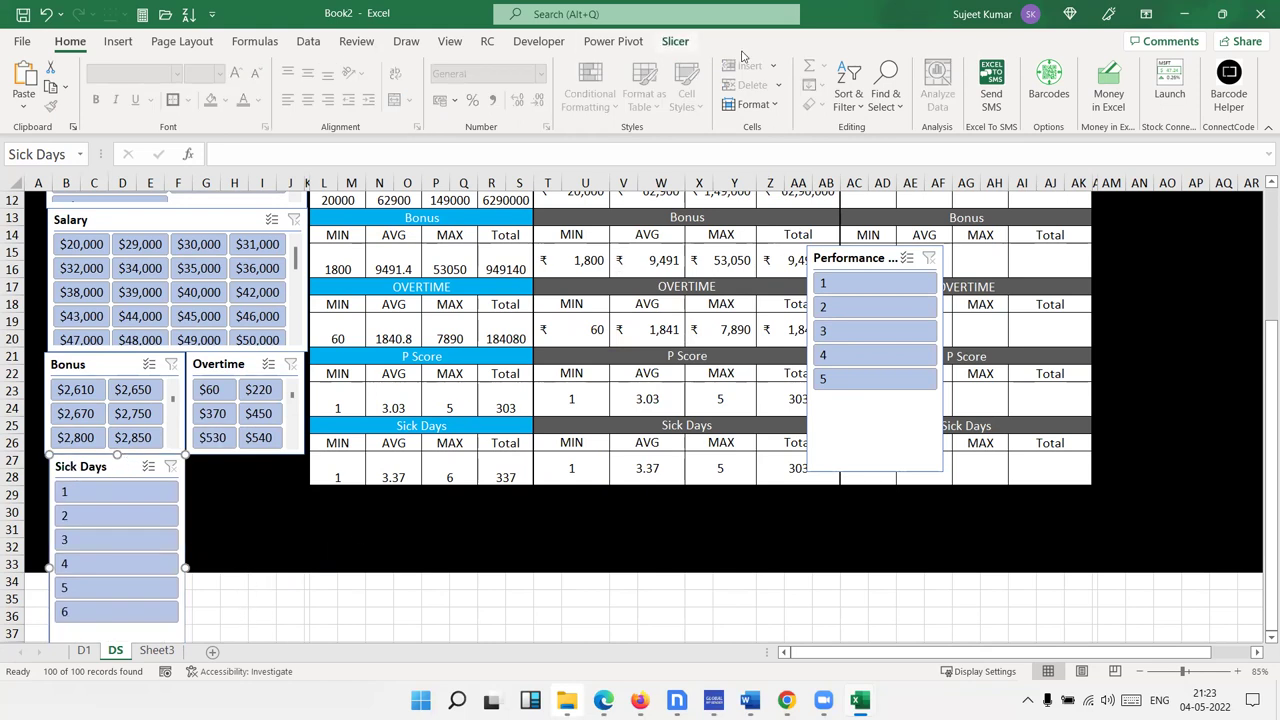
Set the Sick Days slicer to show its values in 4 columns
click(670, 42)
click(898, 61)
click(898, 61)
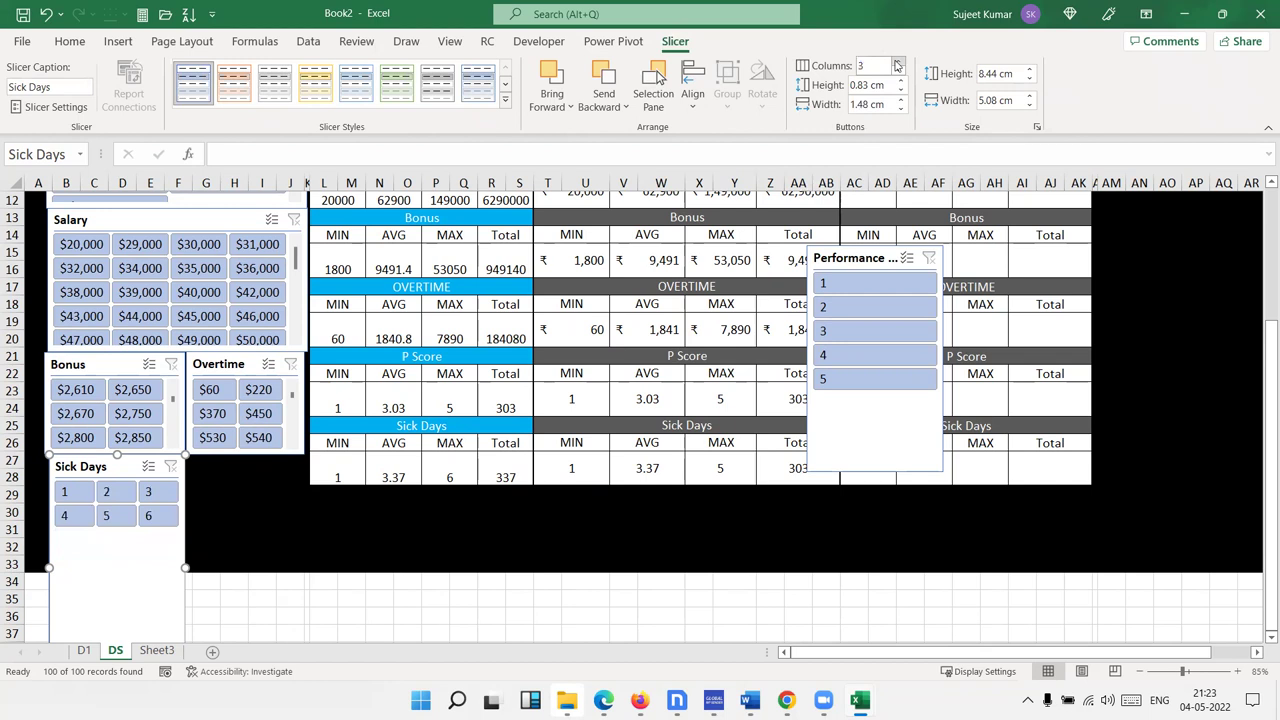
click(898, 61)
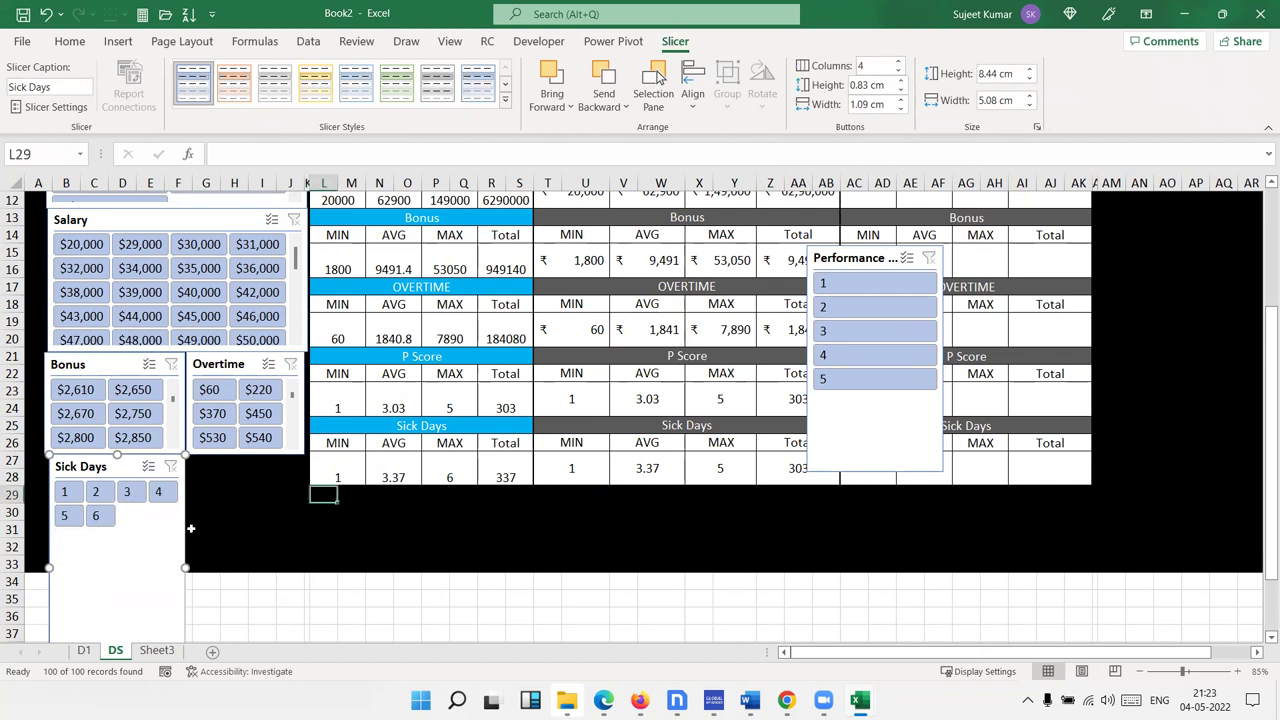
Shorten the Sick Days slicer to fit its buttons and move the Performance Score slicer beside it
click(290, 530)
scroll(286, 528, down, 3)
click(180, 498)
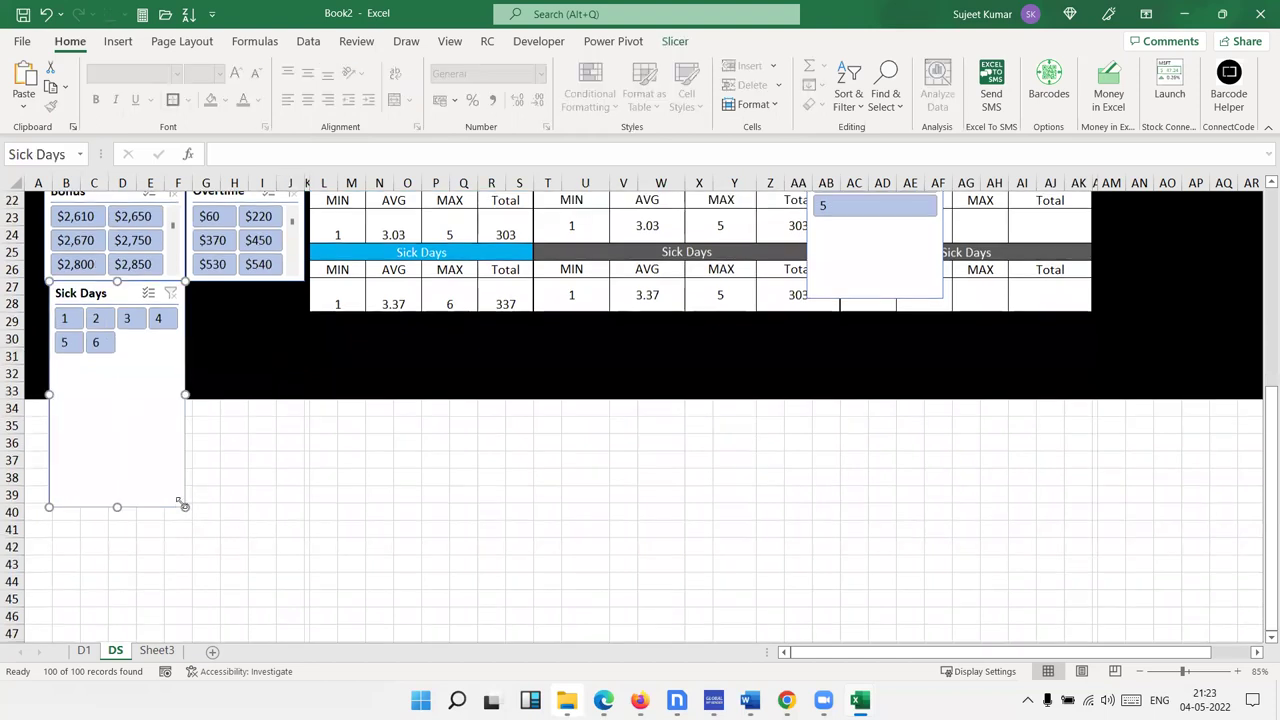
drag(199, 358, 201, 348)
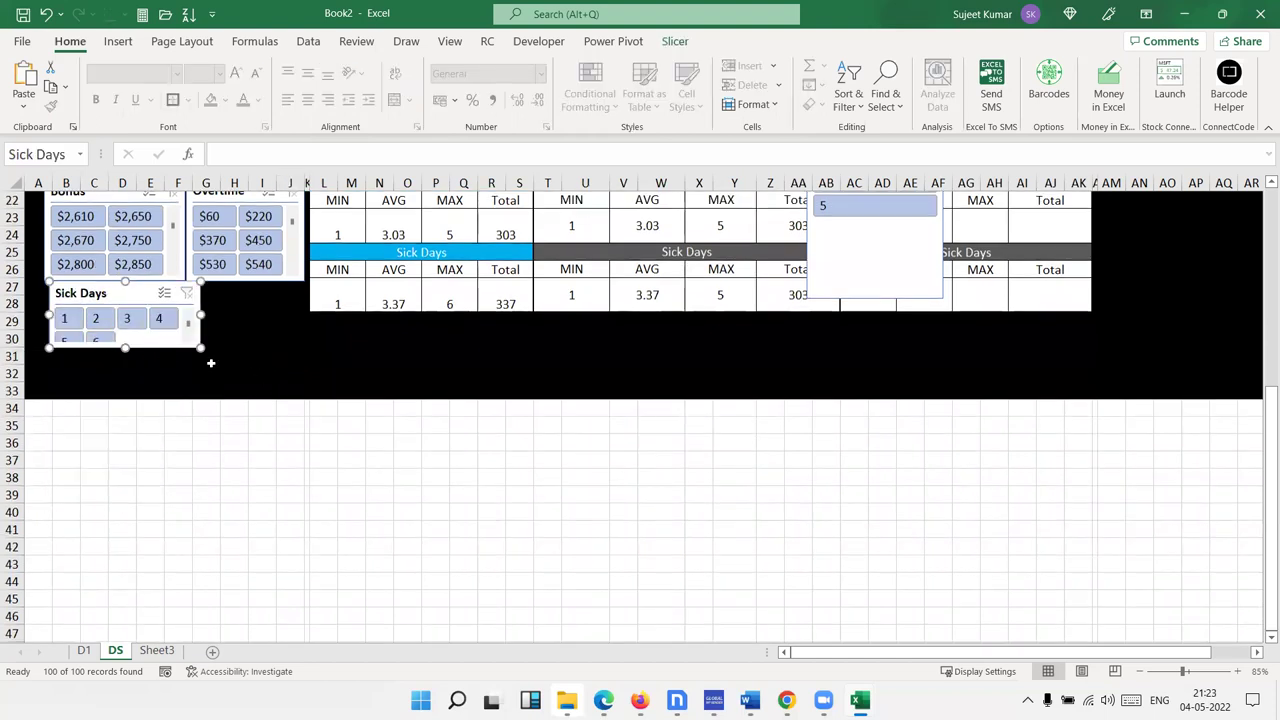
click(325, 355)
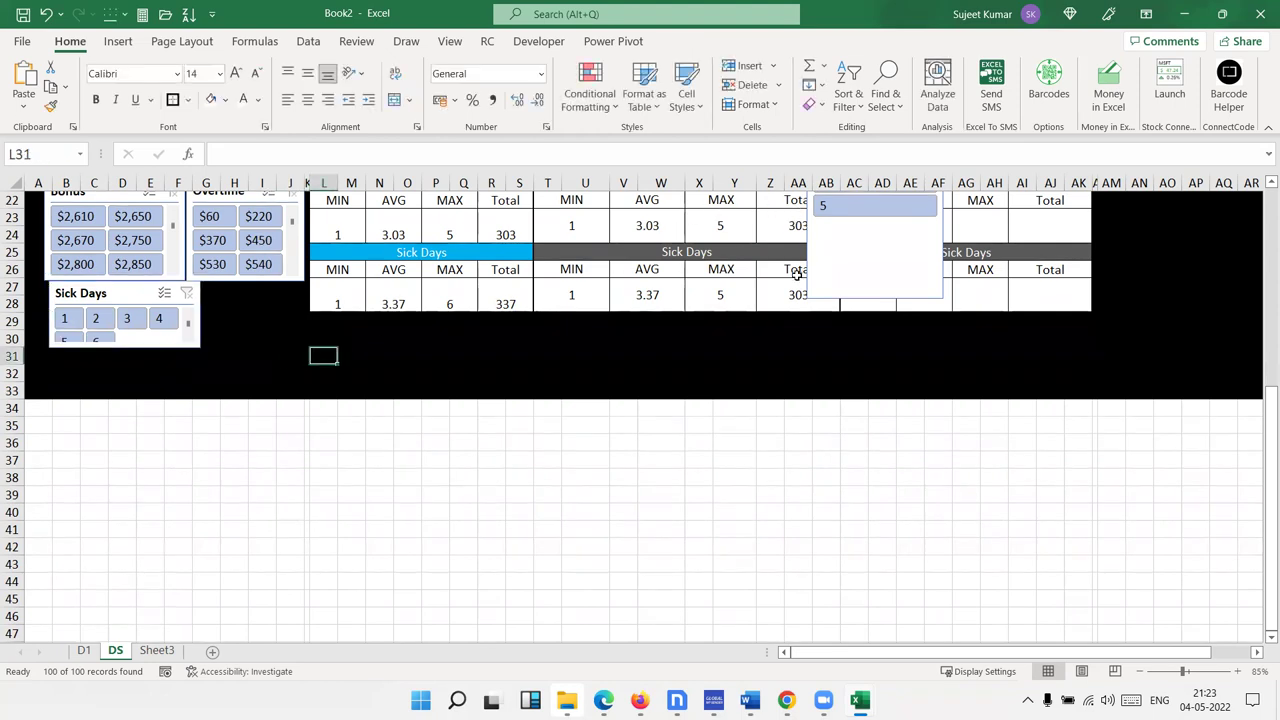
scroll(797, 273, up, 3)
drag(845, 258, 236, 467)
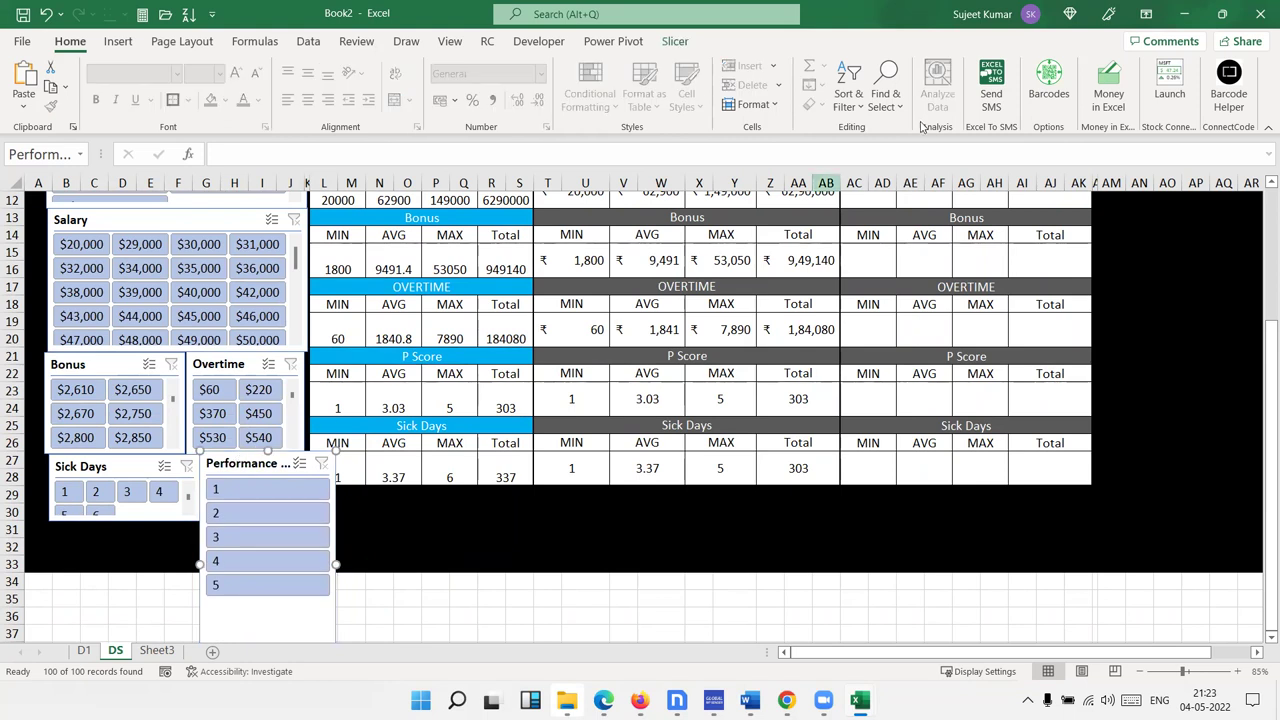
Give the Performance Score slicer 4 columns and resize it to fit beside Sick Days
click(676, 42)
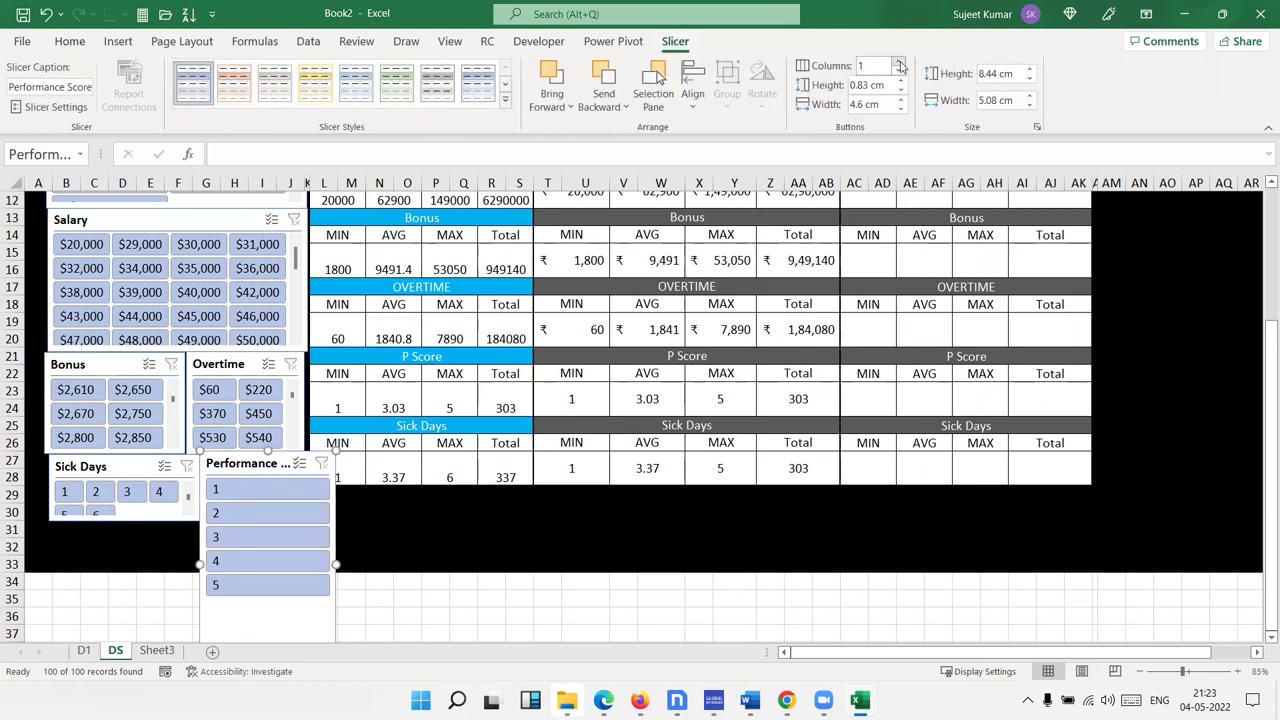
click(899, 62)
click(899, 62)
click(899, 62)
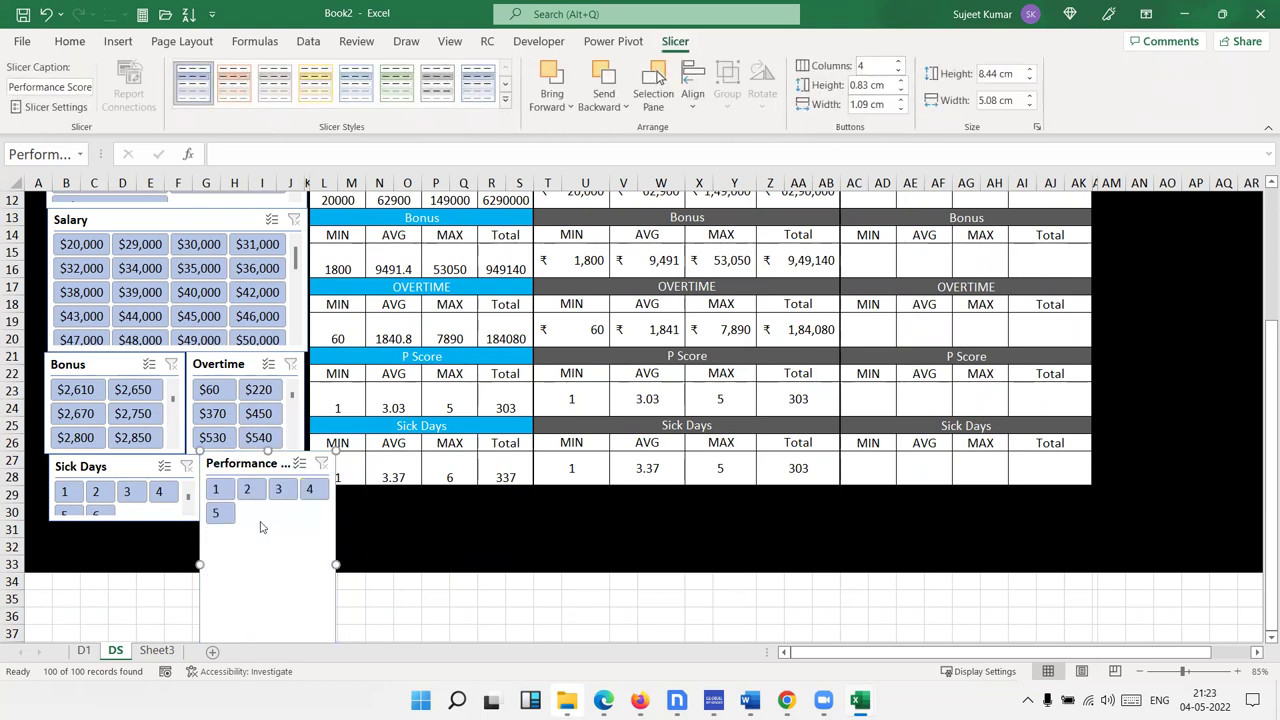
click(397, 548)
scroll(391, 543, down, 2)
scroll(391, 543, down, 1)
drag(336, 391, 337, 503)
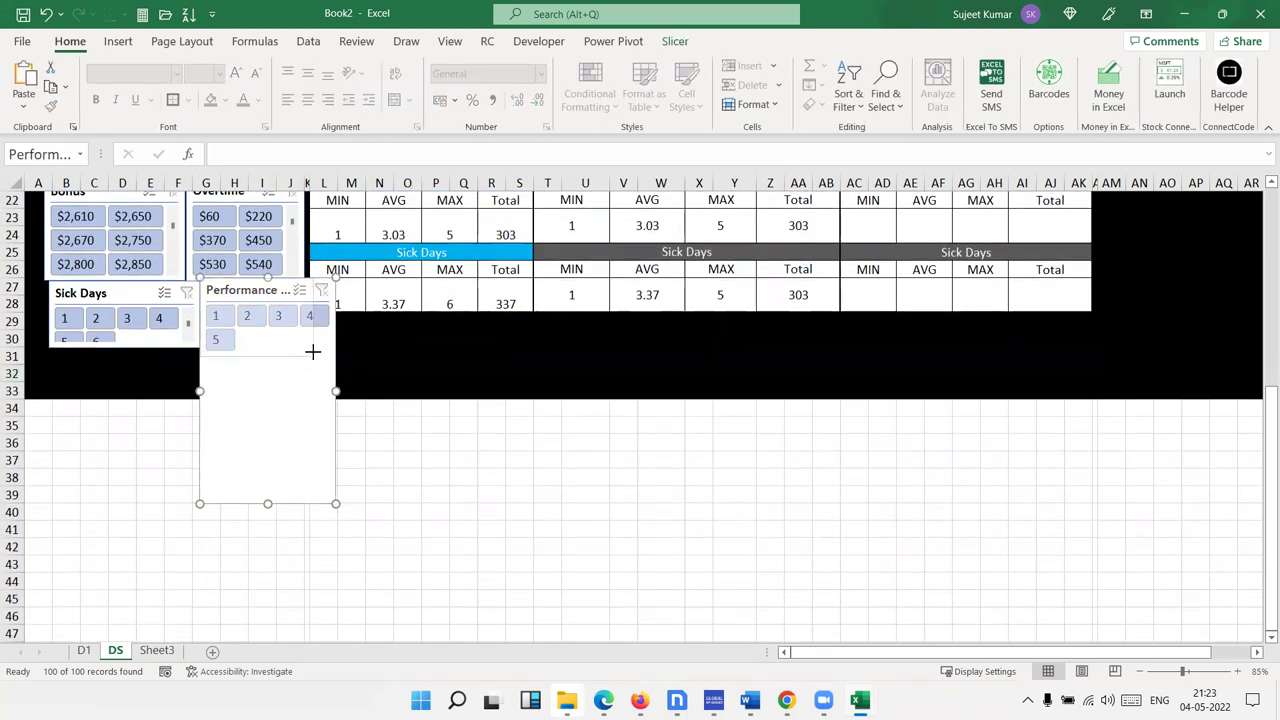
drag(307, 347, 307, 348)
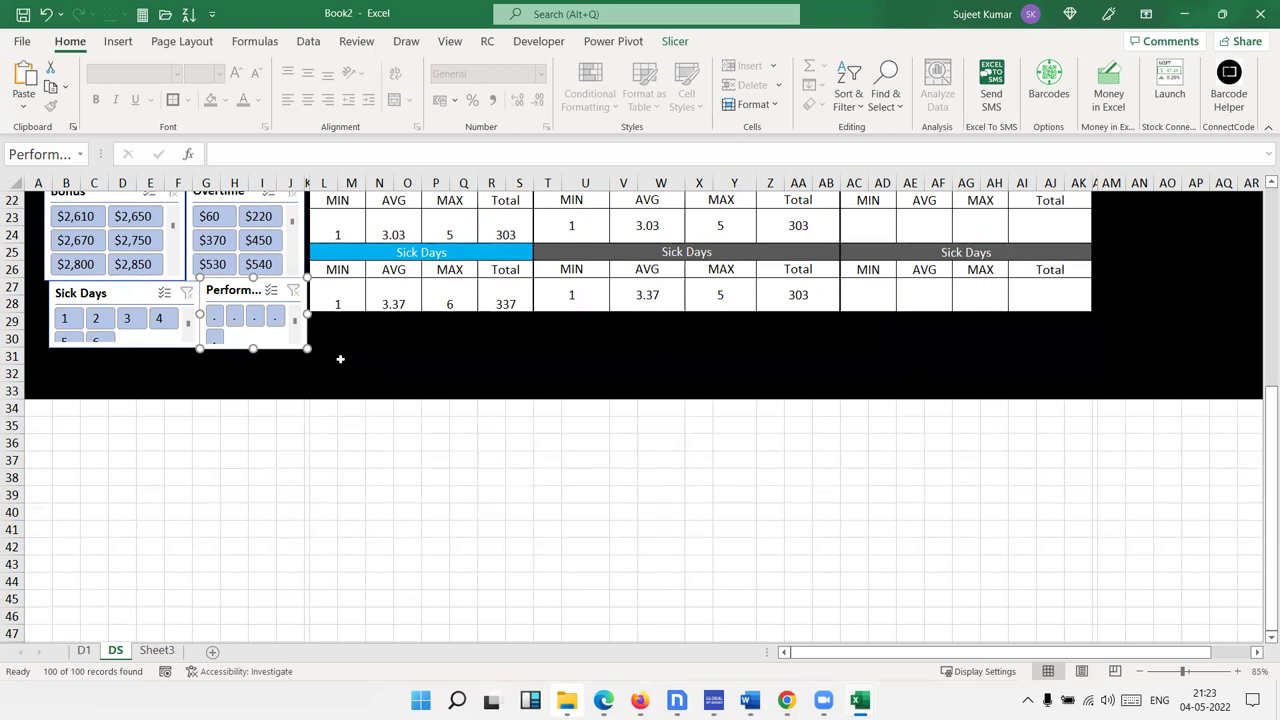
click(323, 338)
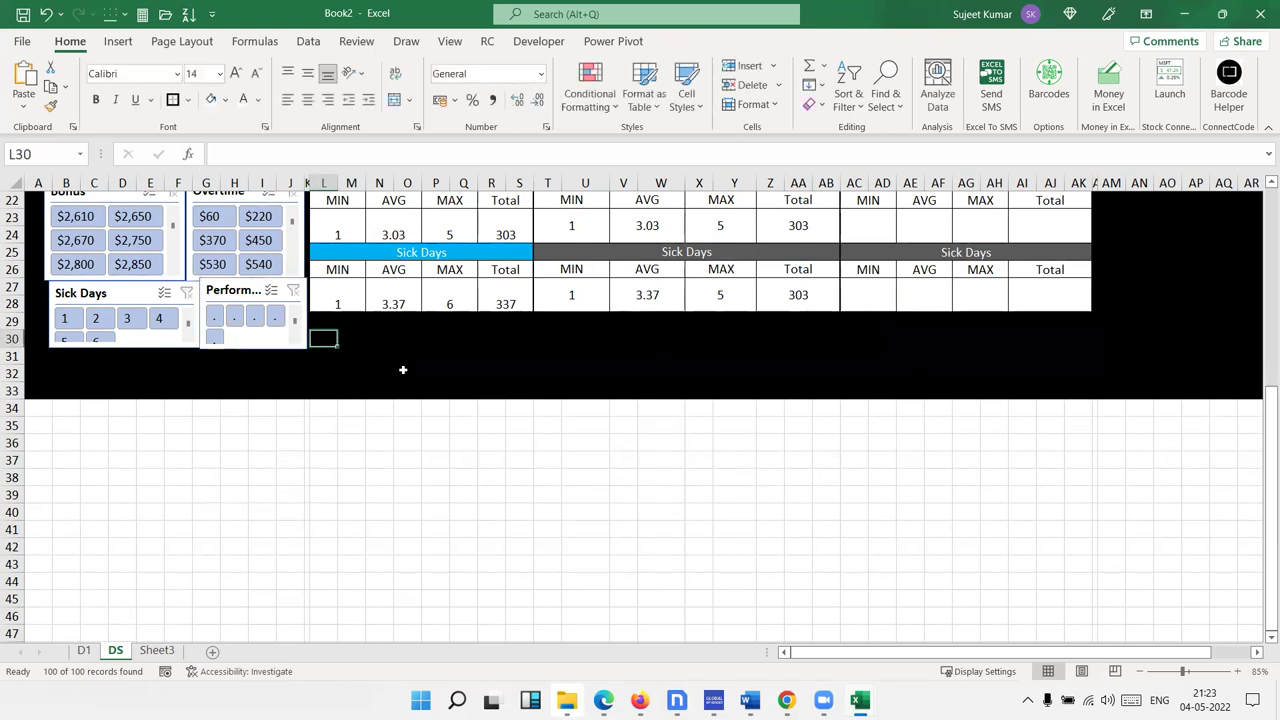
Check the slicer layout and filter the dashboard to Accounting in the Department slicer
scroll(403, 369, up, 7)
click(304, 295)
ctrl+click(305, 414)
scroll(305, 414, down, 3)
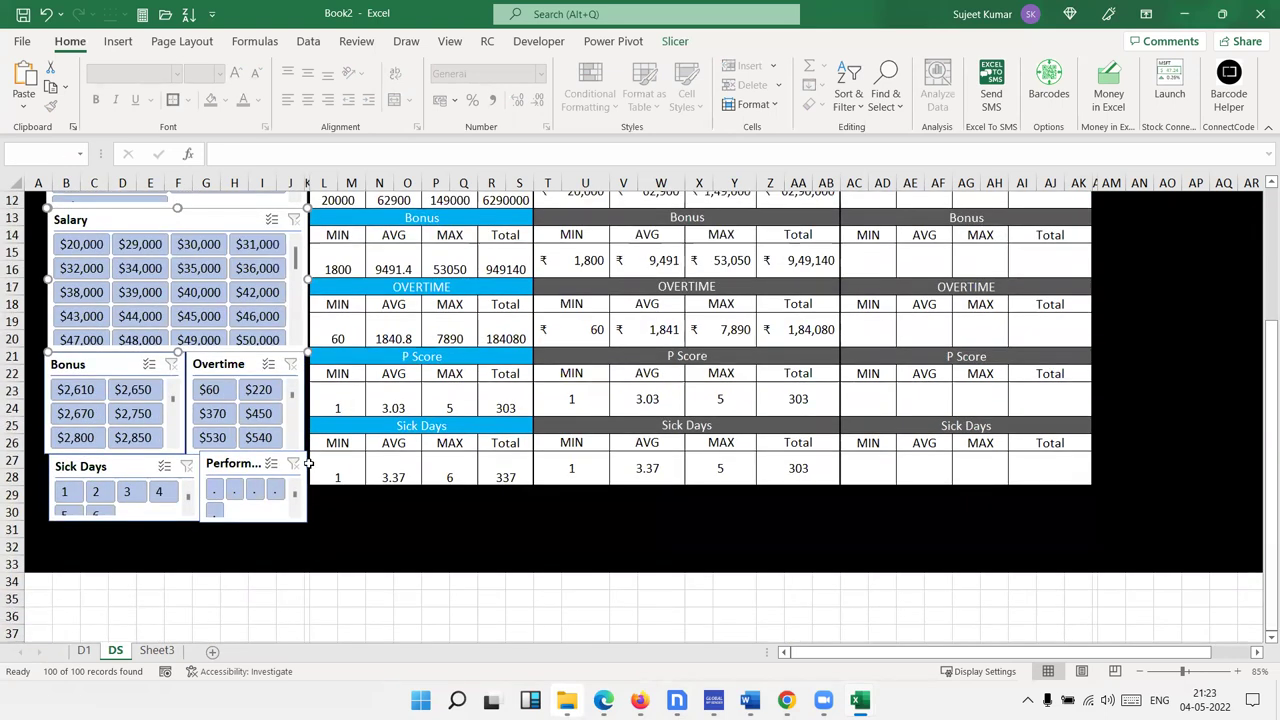
click(305, 466)
click(232, 581)
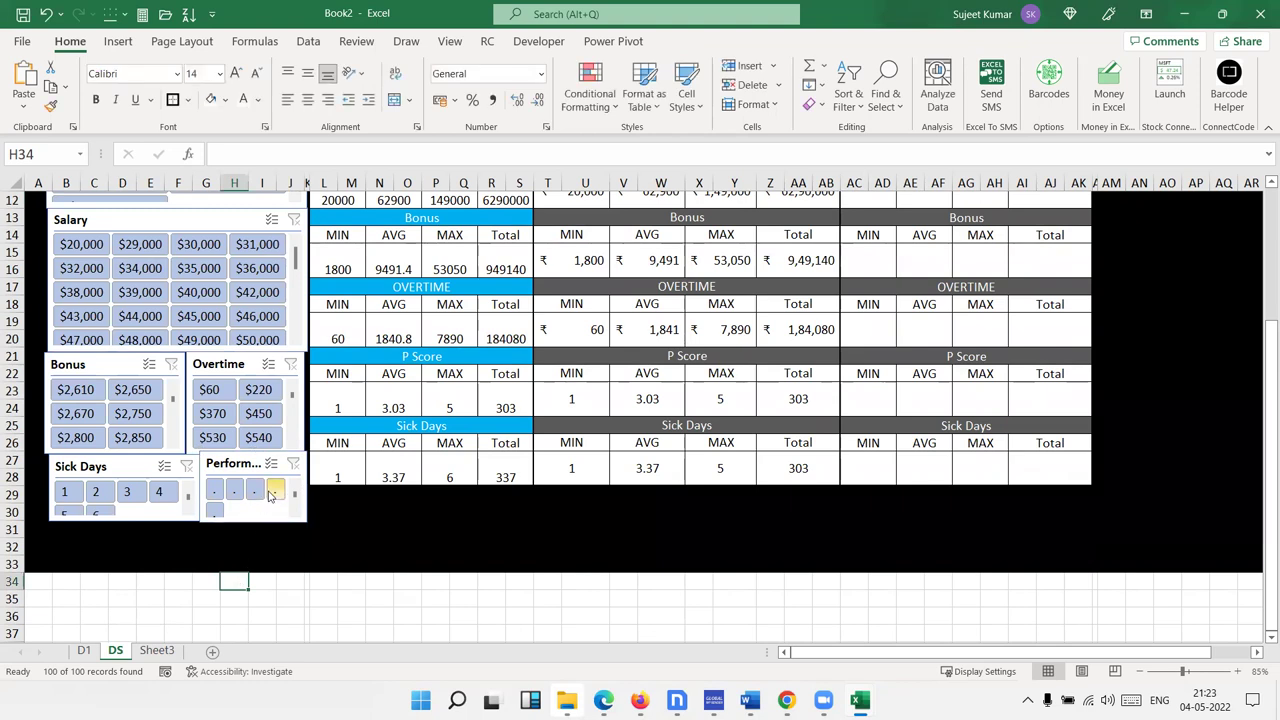
scroll(257, 500, up, 4)
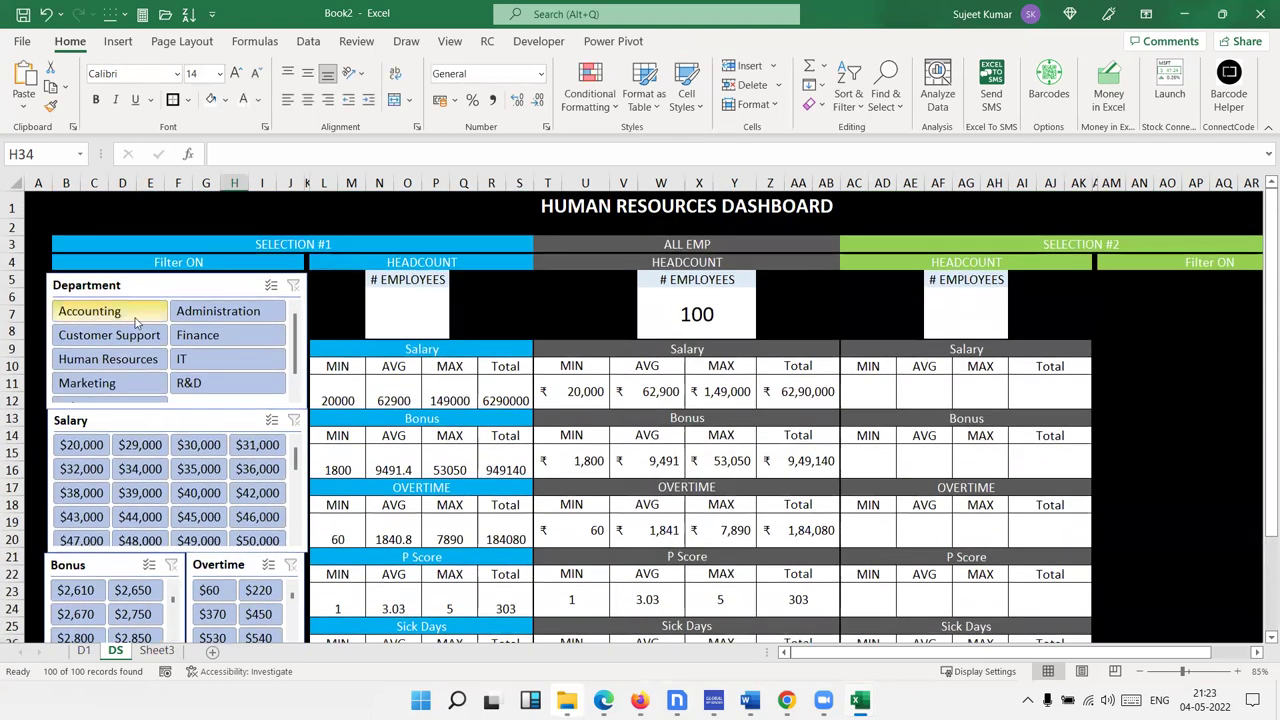
click(136, 318)
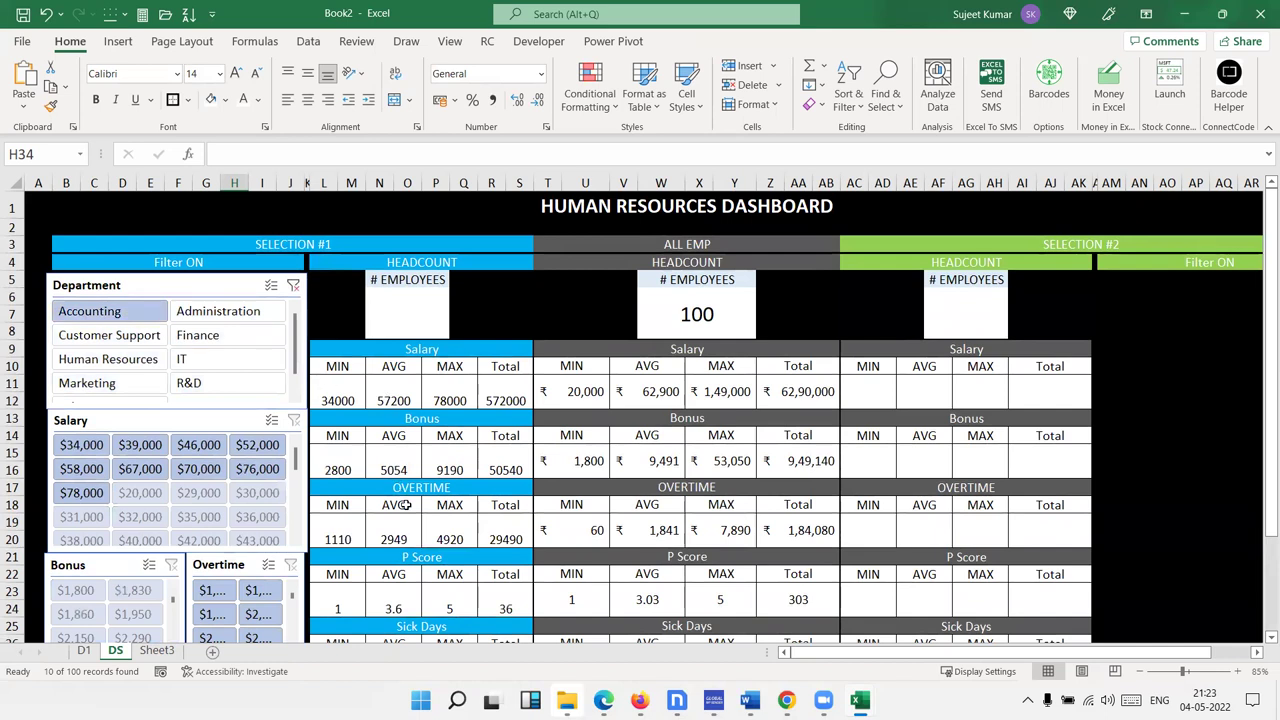
Filter to IT, then stop the Department slicer listing no-data items last
click(195, 365)
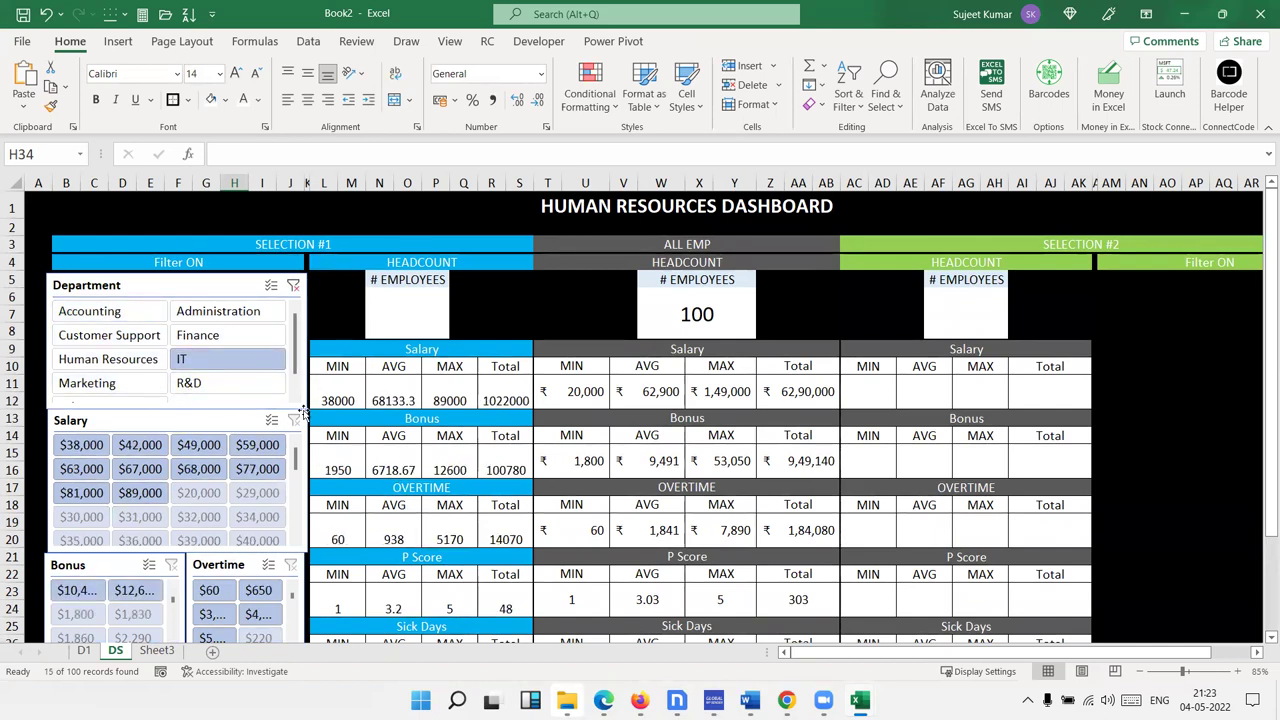
click(257, 292)
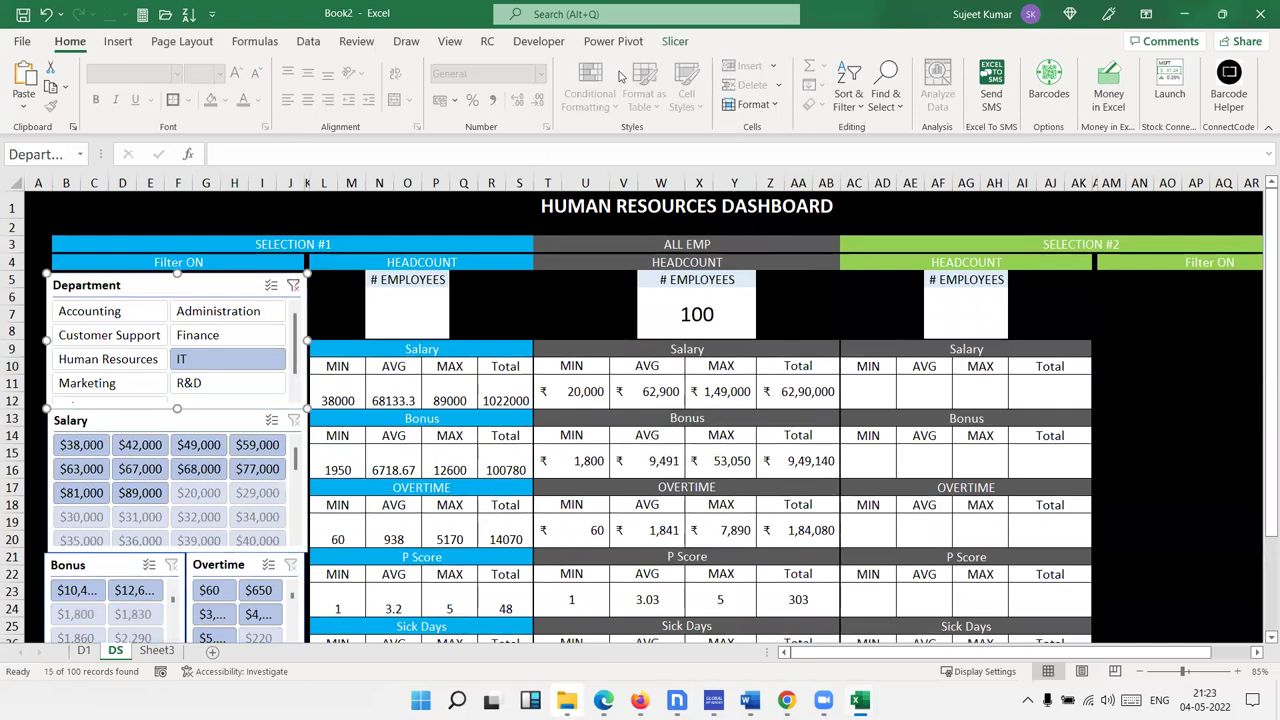
click(678, 41)
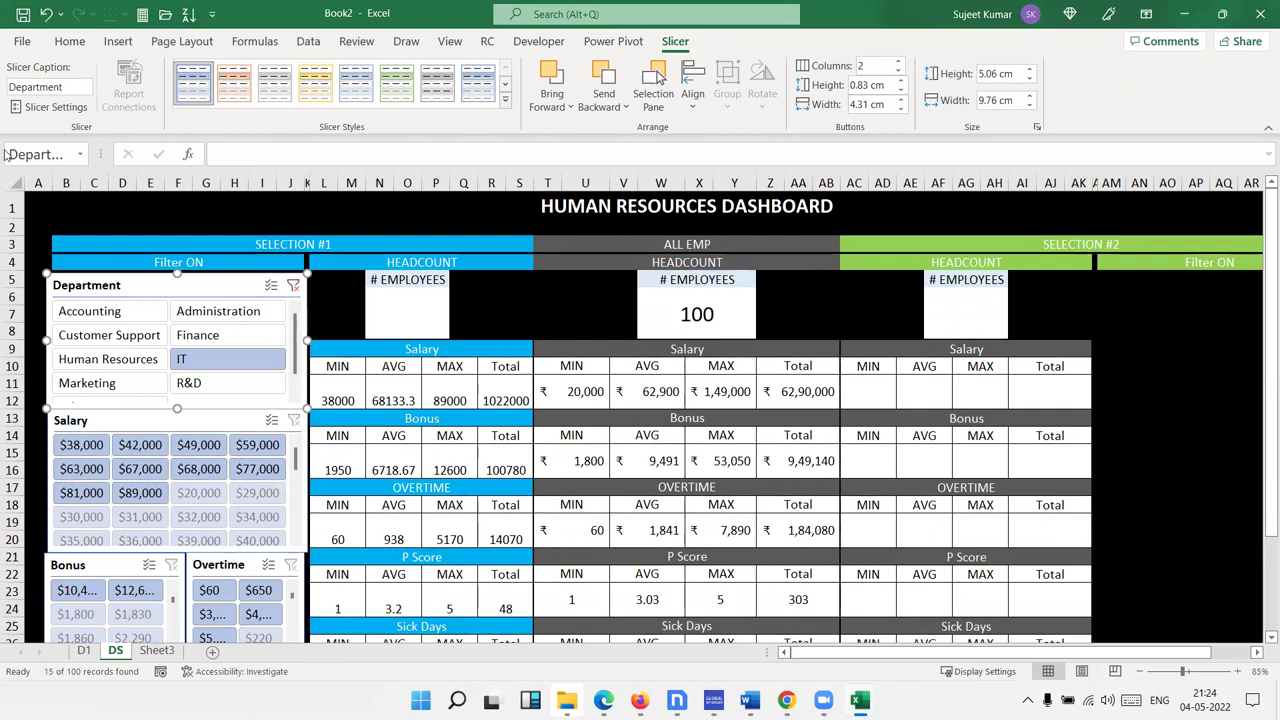
click(58, 107)
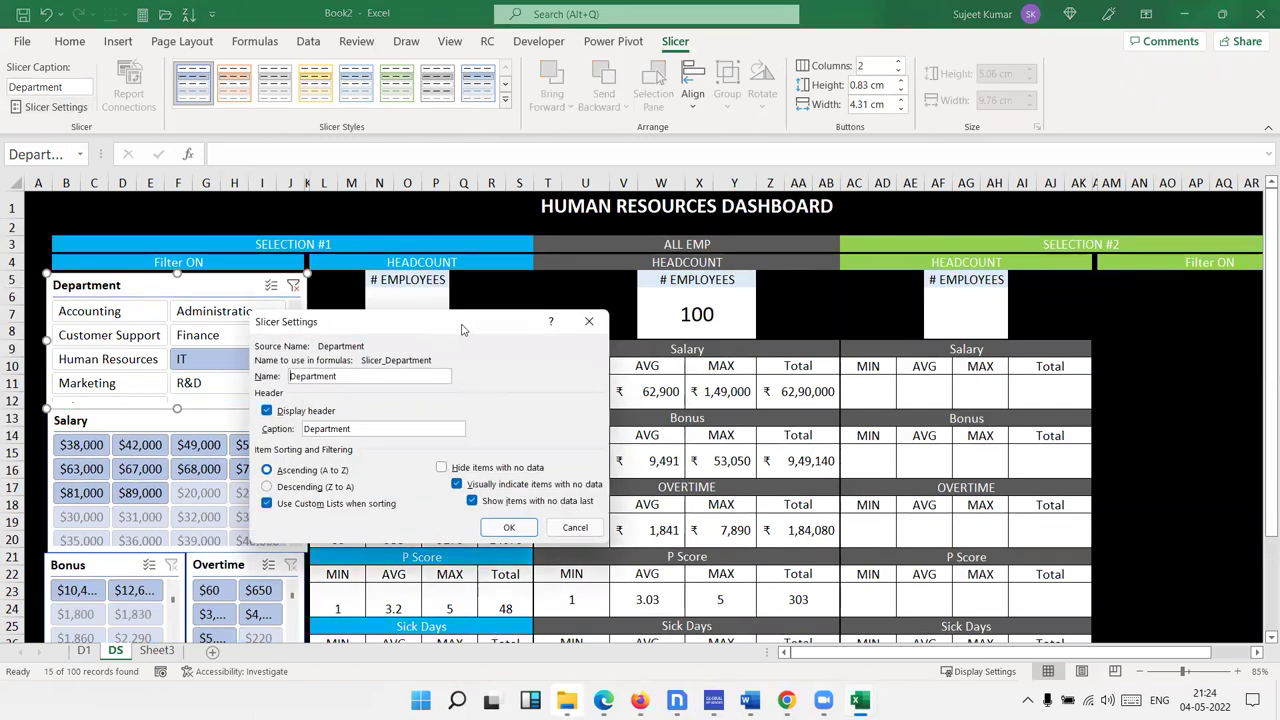
drag(462, 330, 817, 253)
click(890, 424)
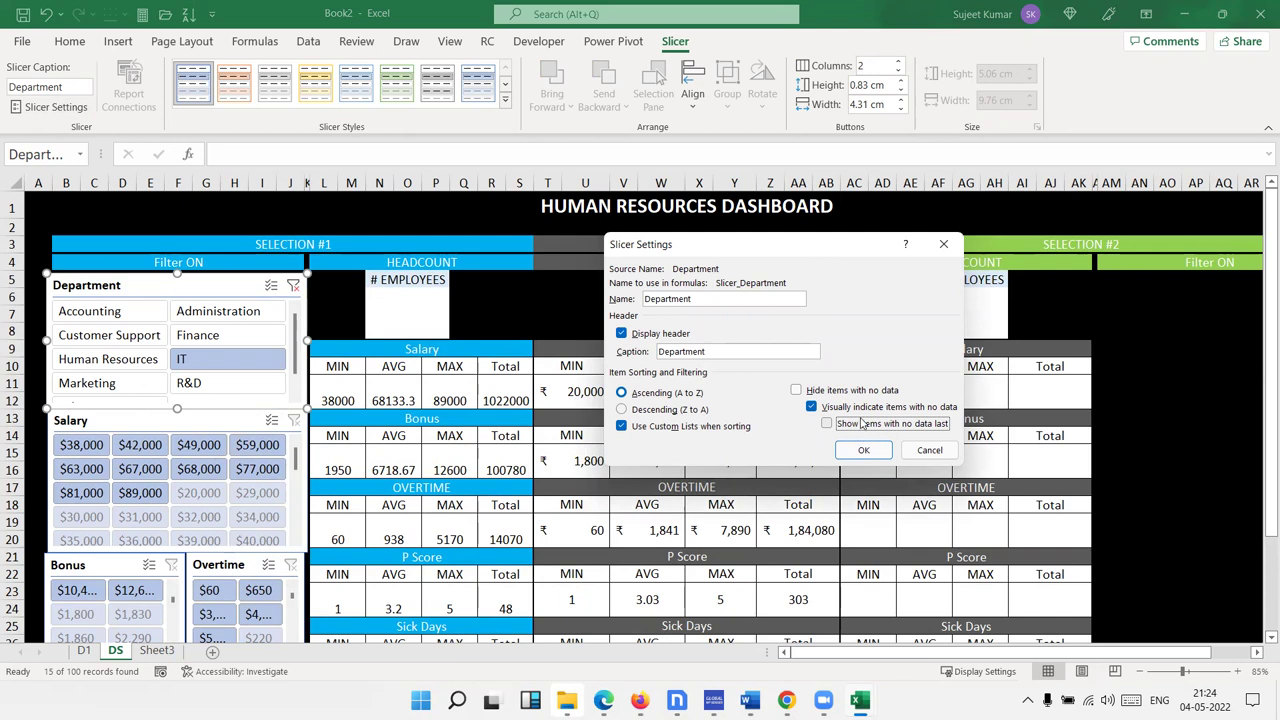
click(863, 450)
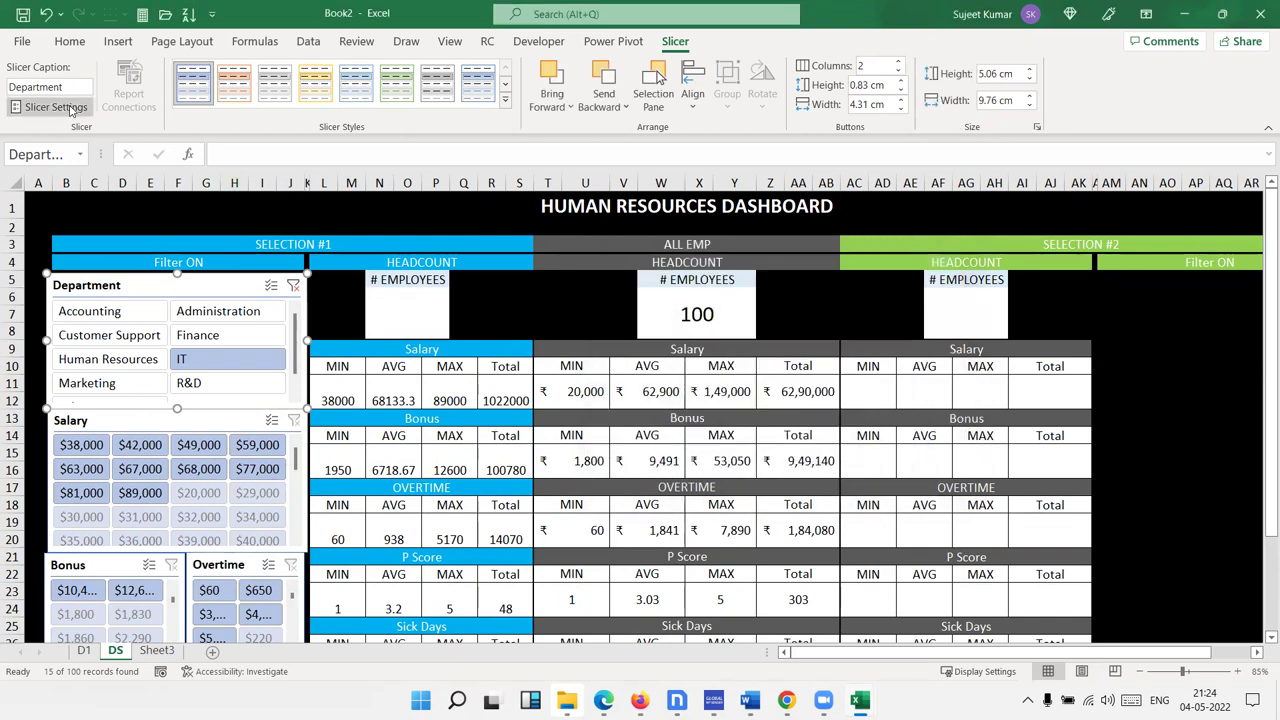
Turn off 'Visually indicate items with no data' for the Department slicer and test Finance and IT
click(56, 107)
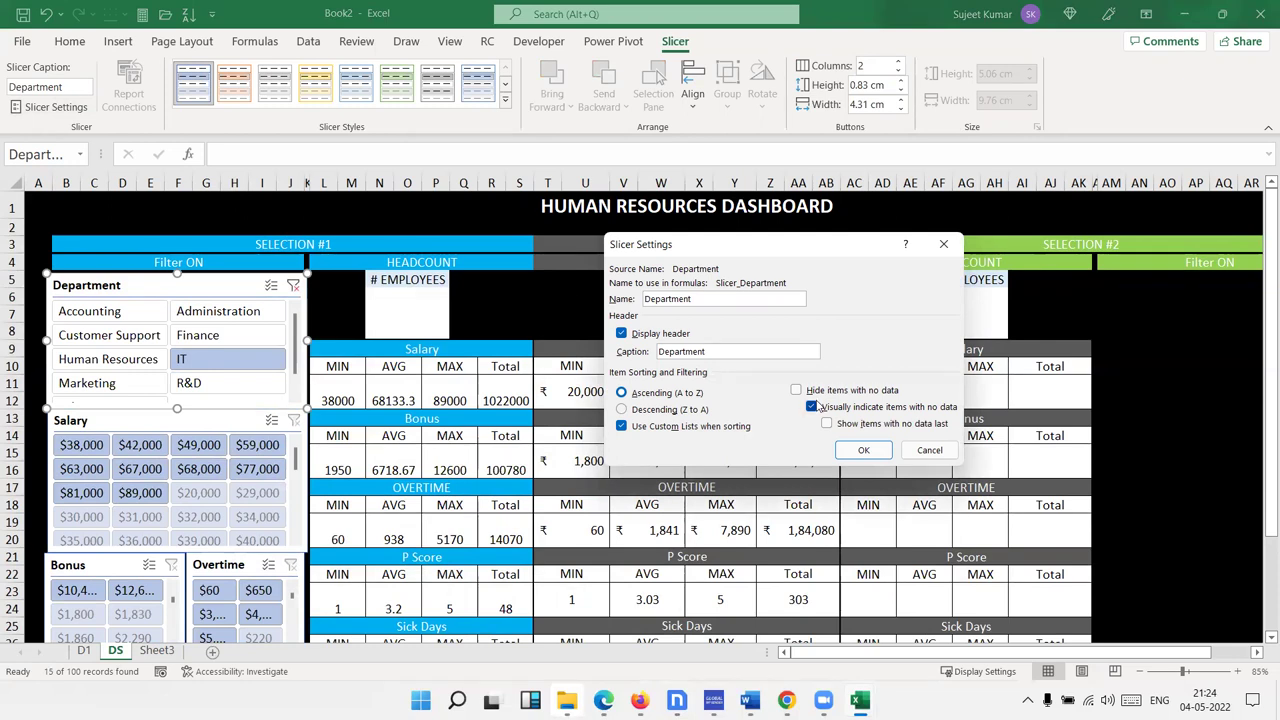
click(812, 407)
click(860, 450)
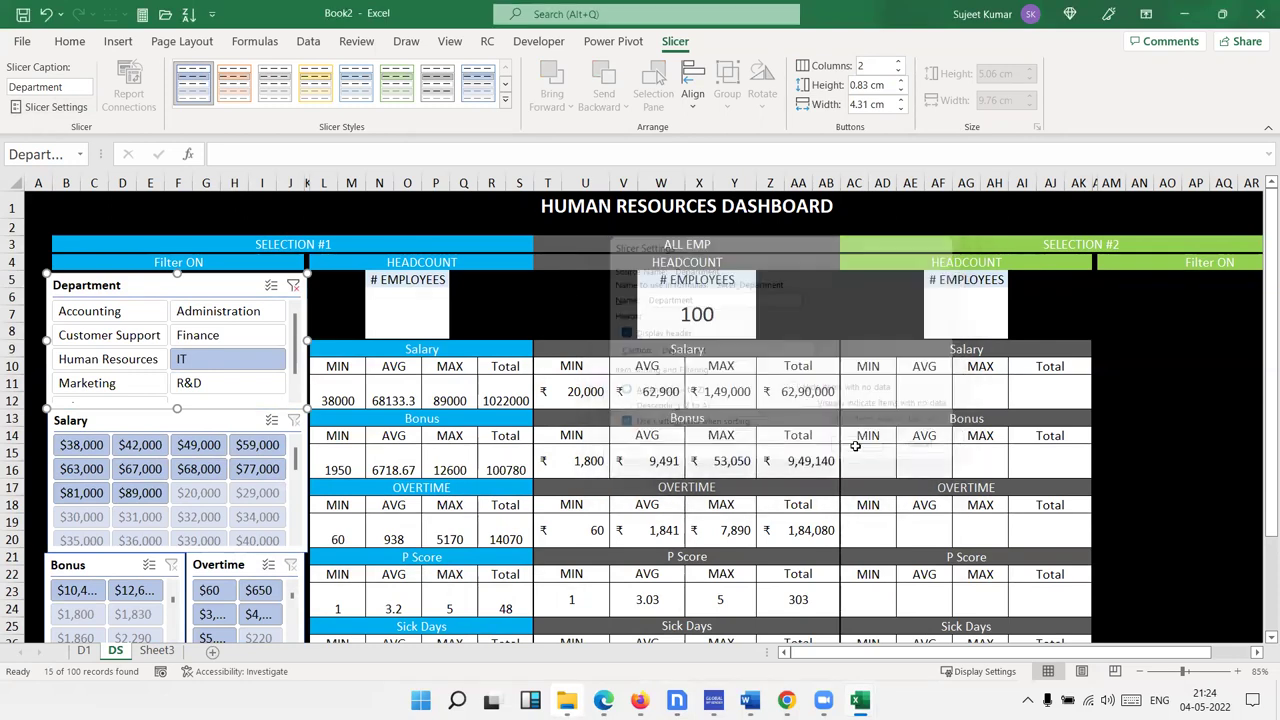
click(215, 337)
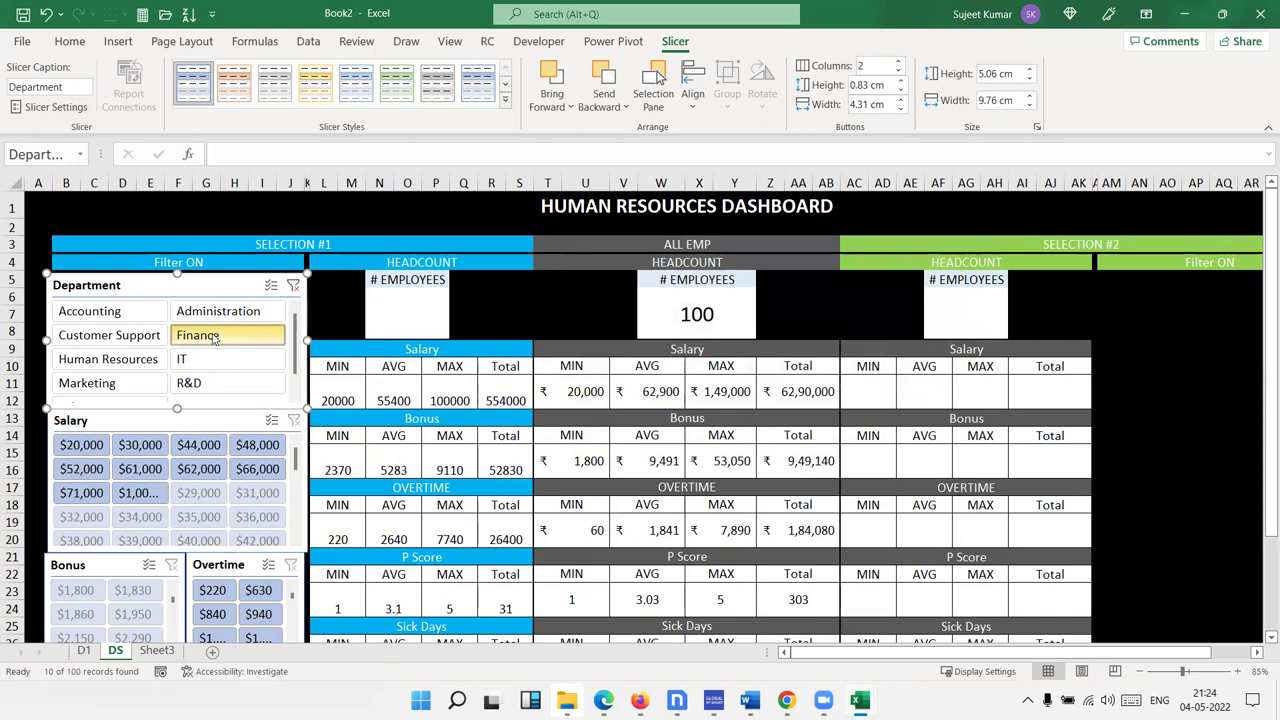
click(215, 357)
Turn off 'Visually indicate items with no data' for the Salary slicer and filter to Finance
click(72, 107)
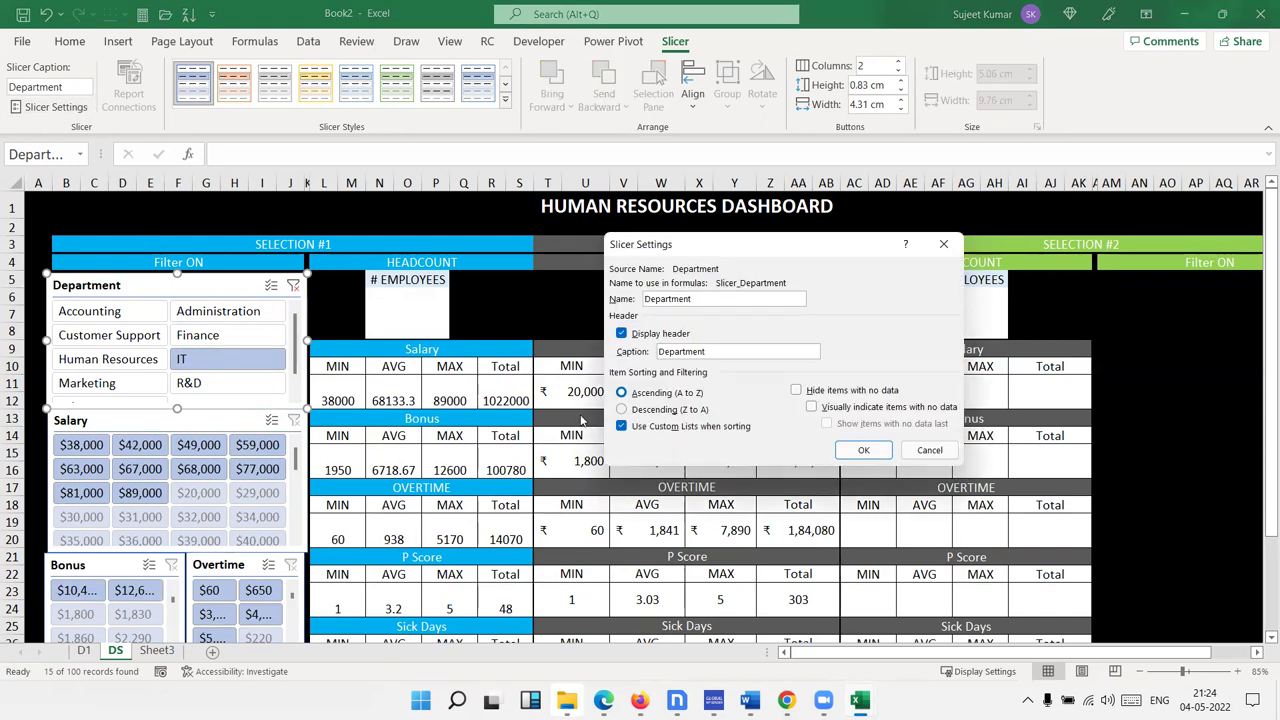
click(929, 450)
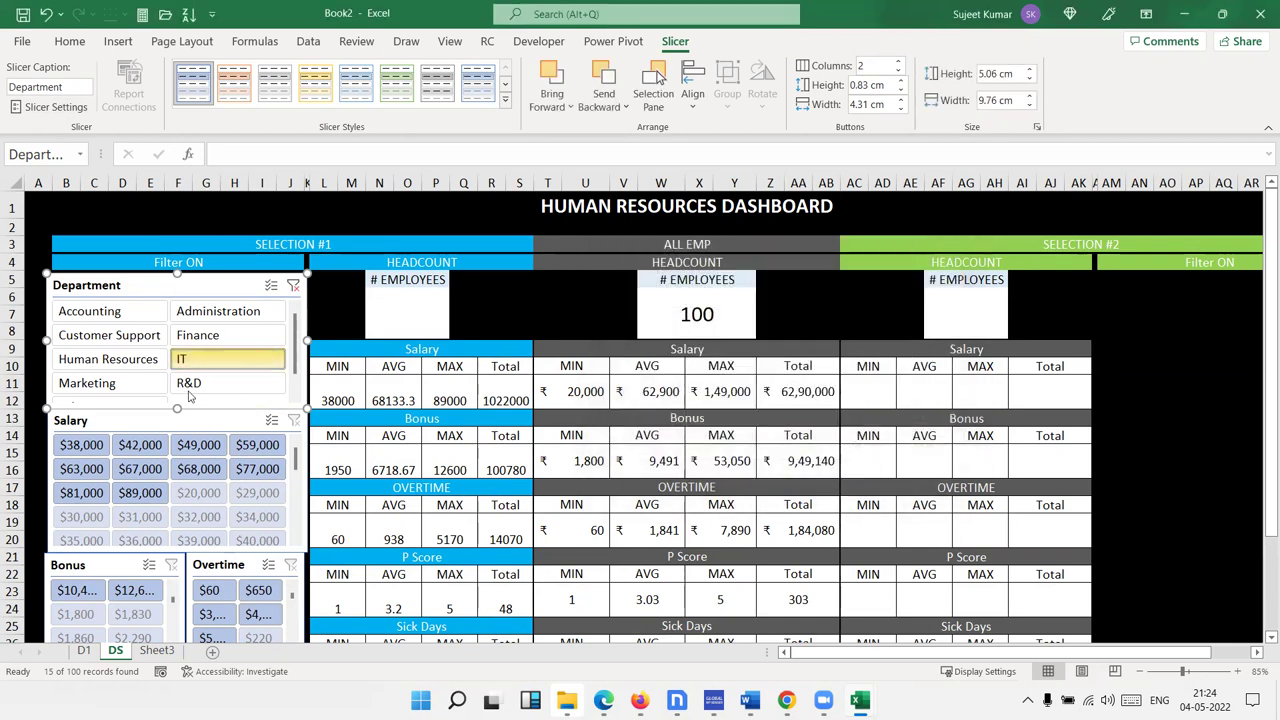
click(68, 108)
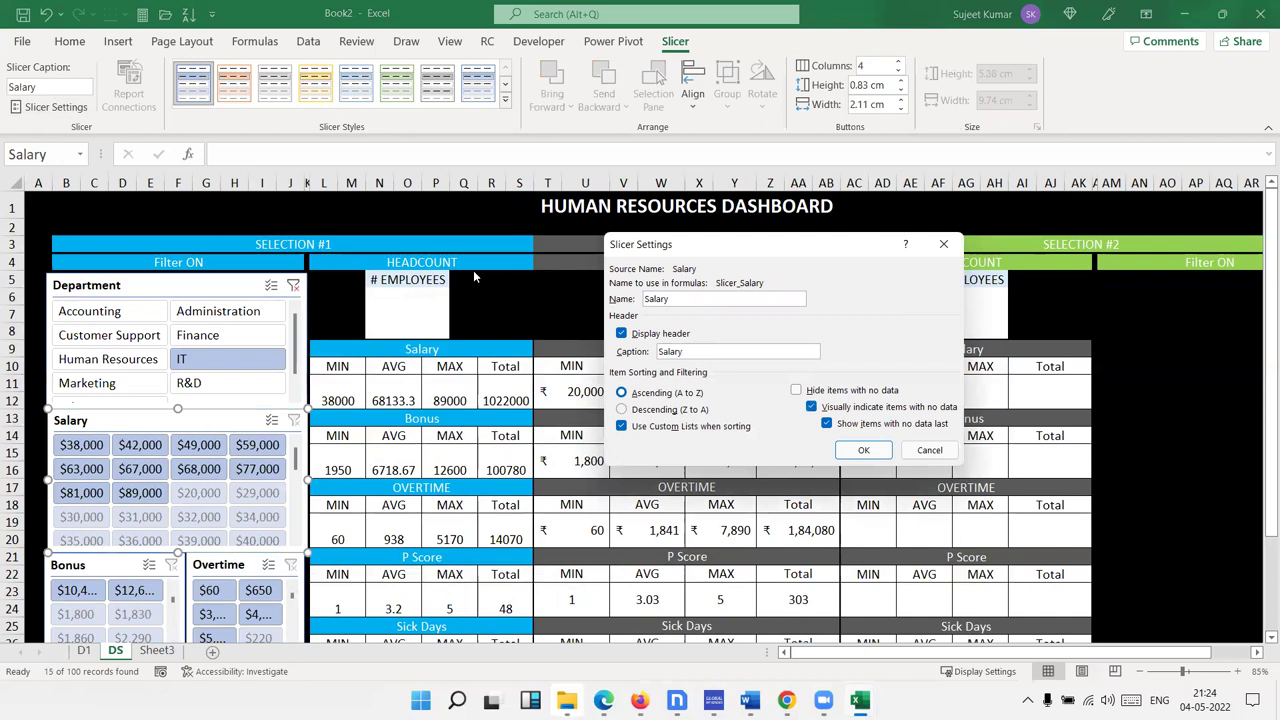
click(811, 407)
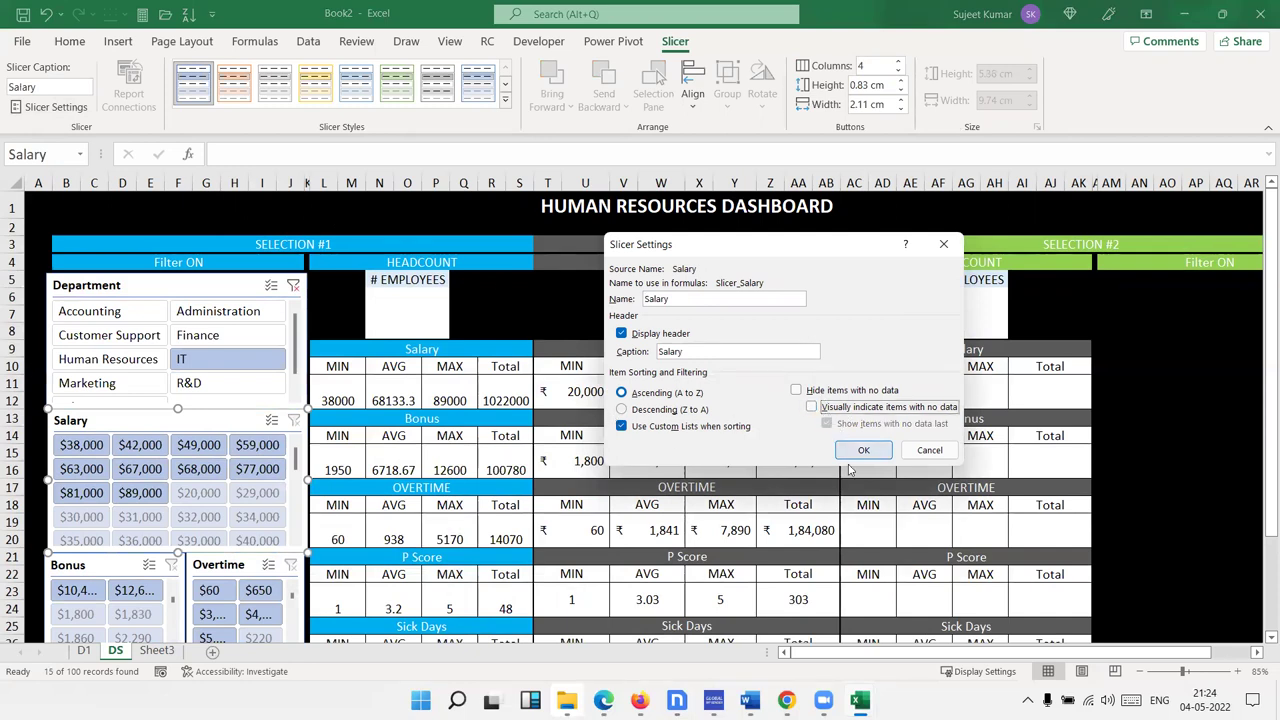
click(863, 450)
click(228, 335)
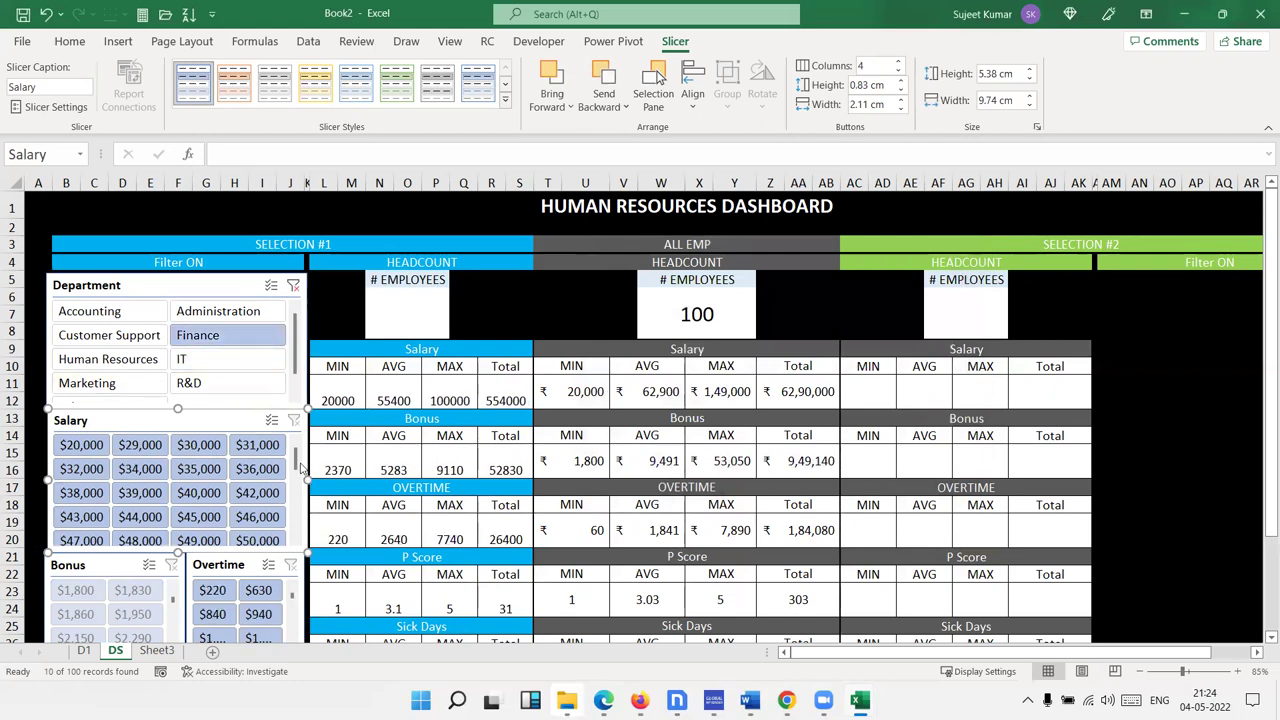
mouse_move(296, 463)
mouse_down()
mouse_move(309, 540)
mouse_move(313, 450)
mouse_up()
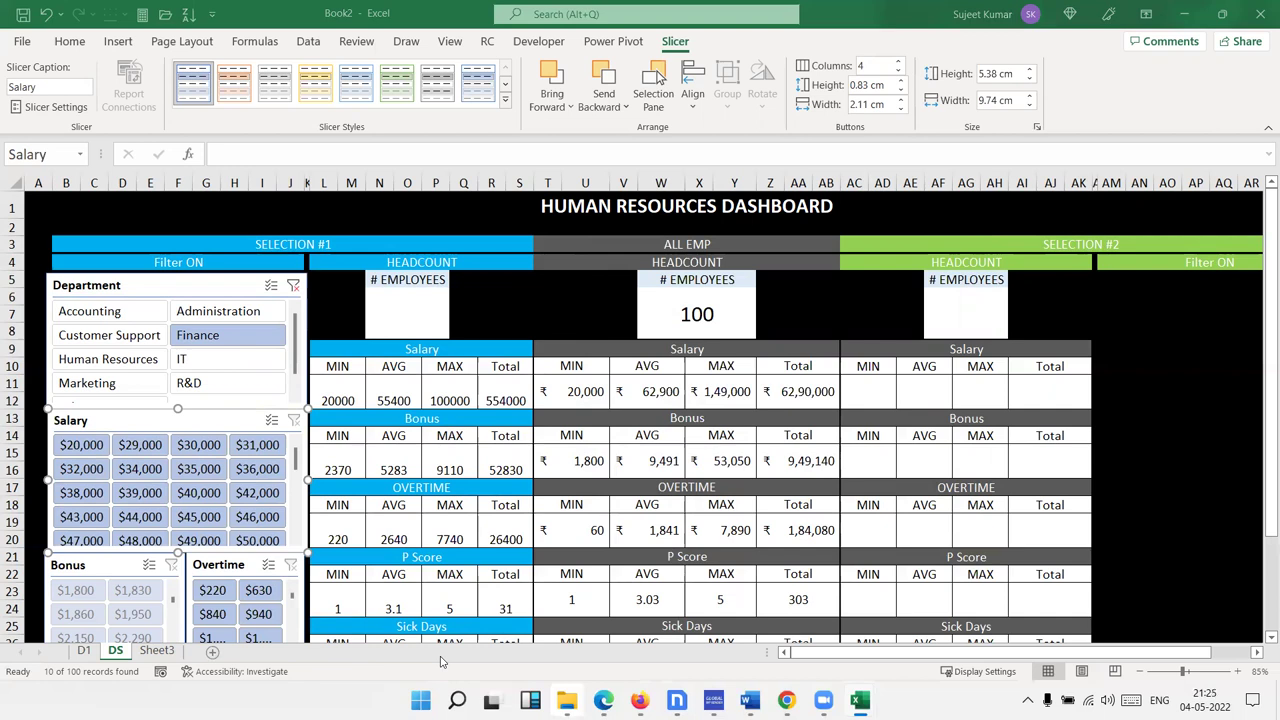
click(22, 43)
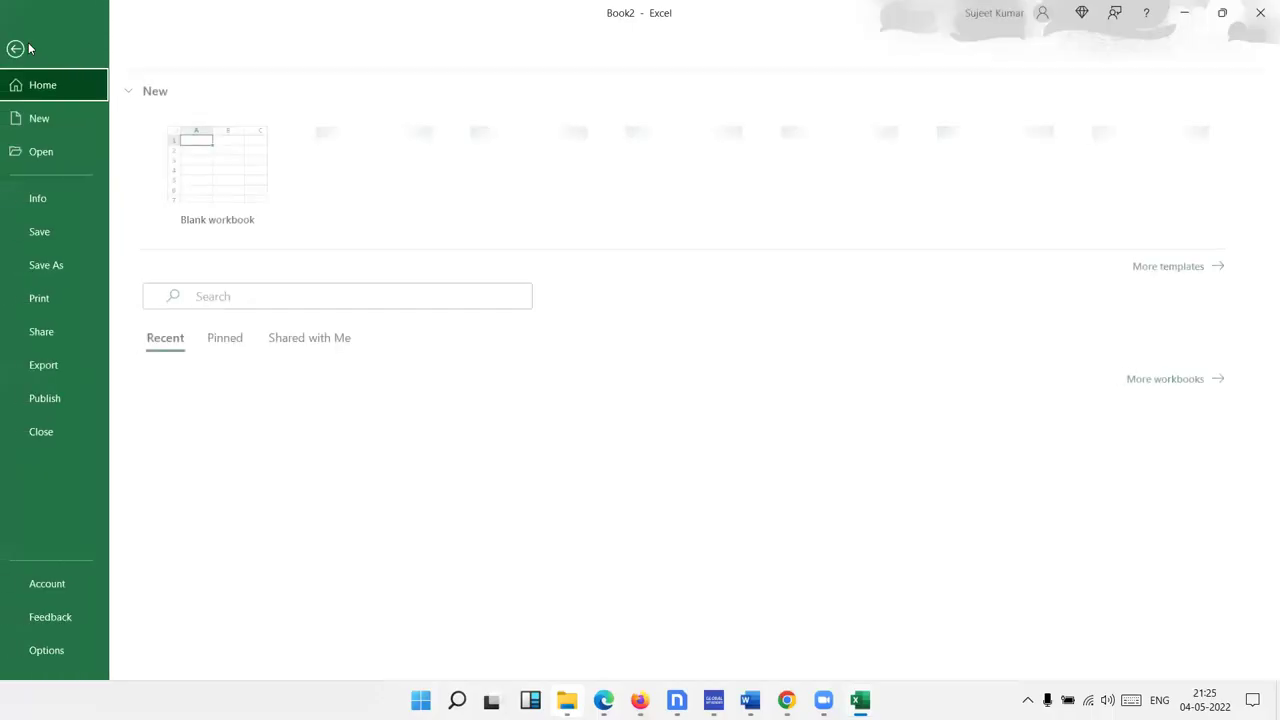
click(26, 47)
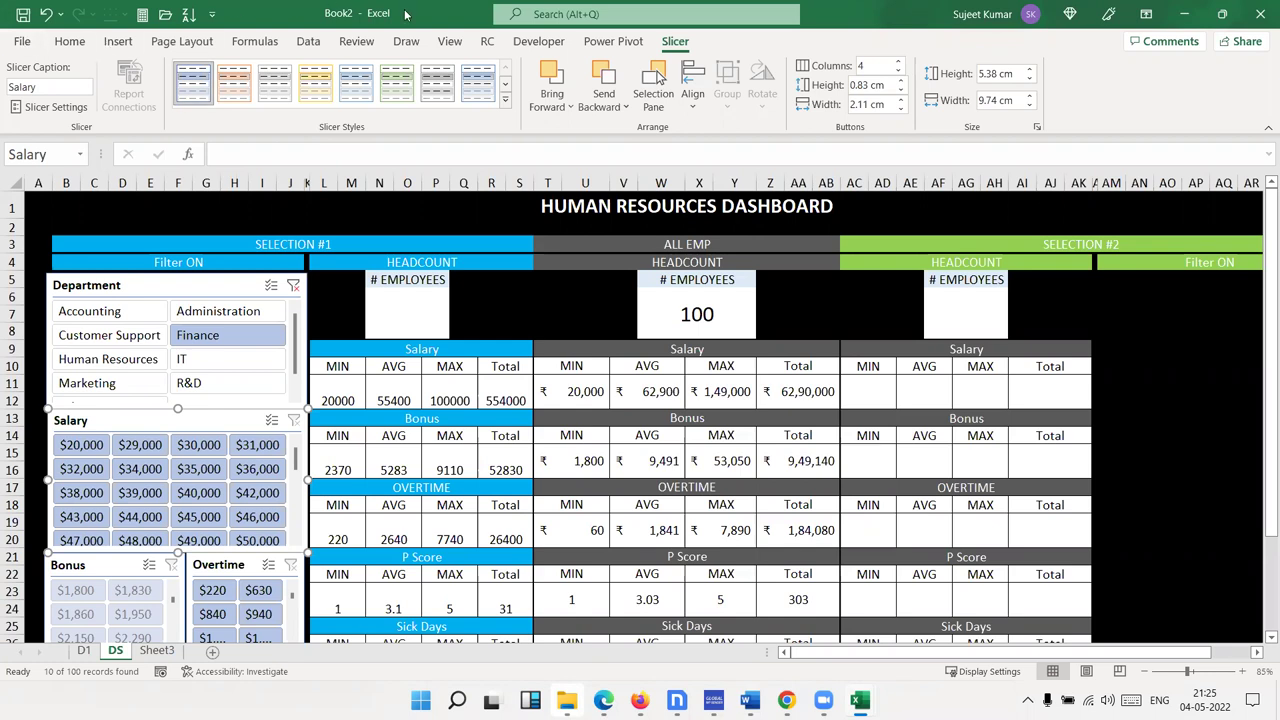
Duplicate the D1 sheet, name the copy D2, and return to the DS dashboard
click(84, 651)
ctrl+drag(86, 651, 139, 650)
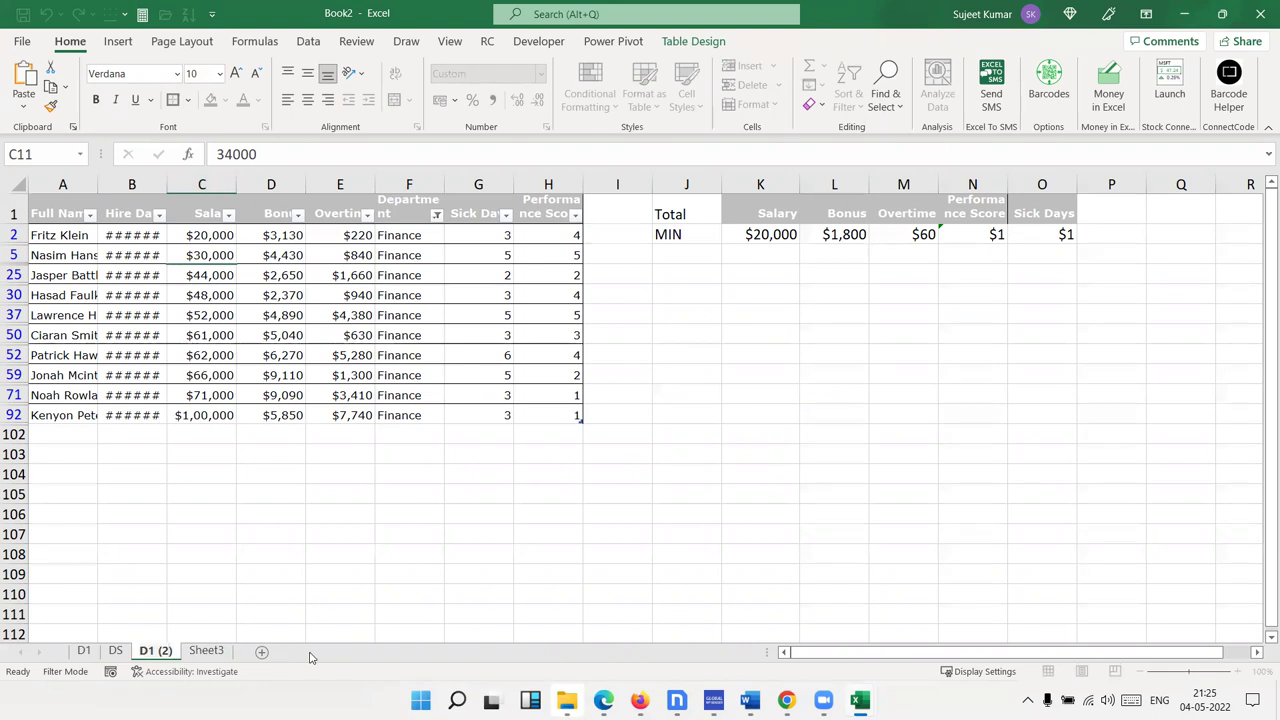
key(BackSpace)
key(BackSpace)
key(BackSpace)
key(Return)
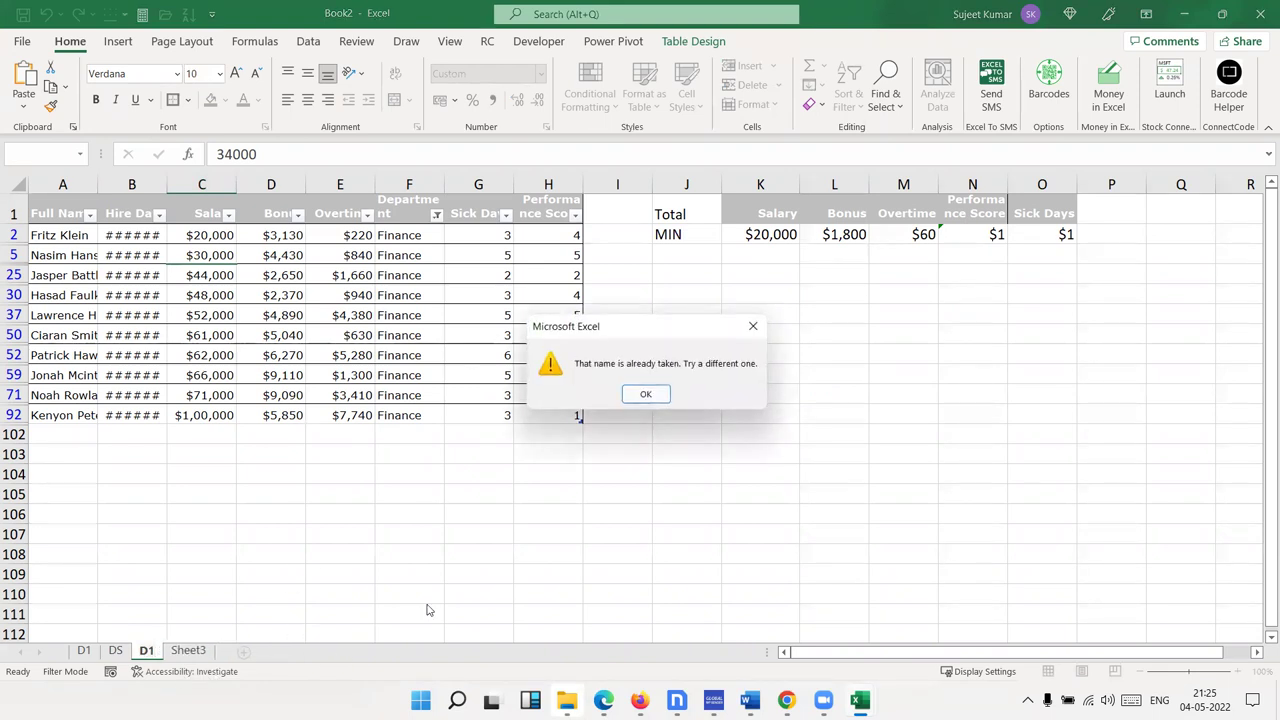
key(Return)
key(Return)
key(Return)
key(BackSpace)
text(2)
click(180, 614)
key(ctrl+Page_Up)
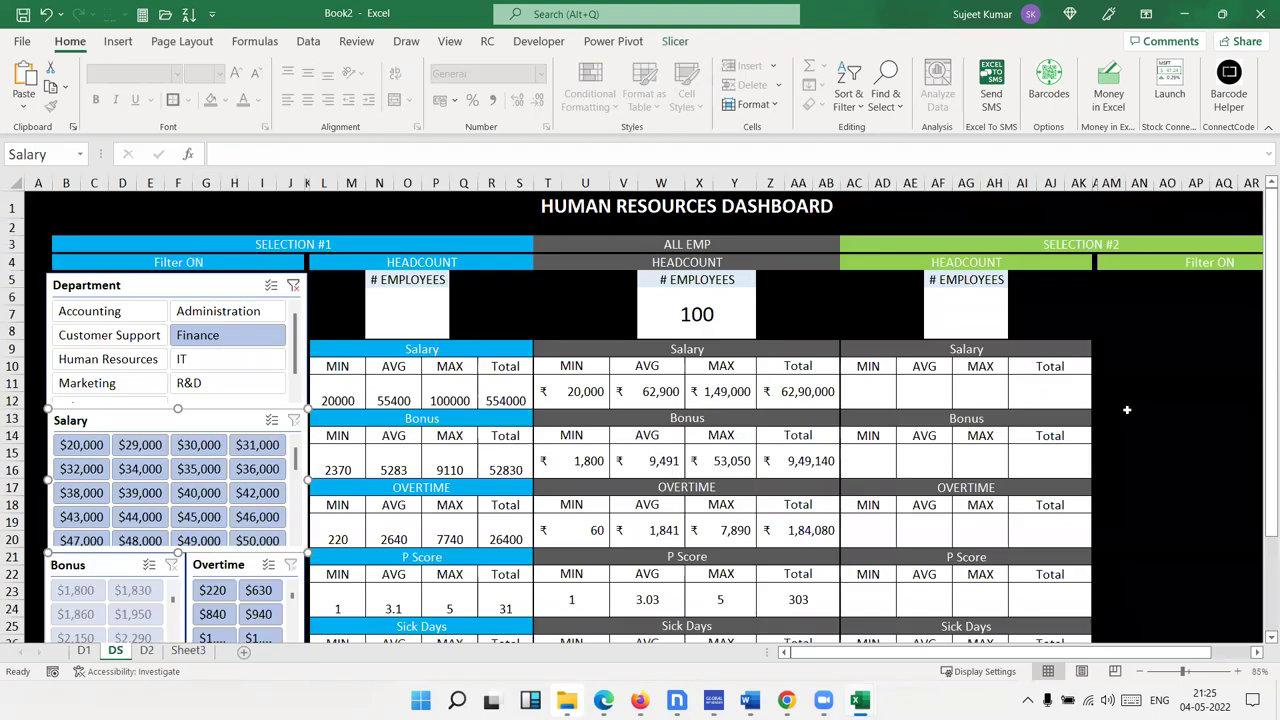
drag(875, 391, 1044, 389)
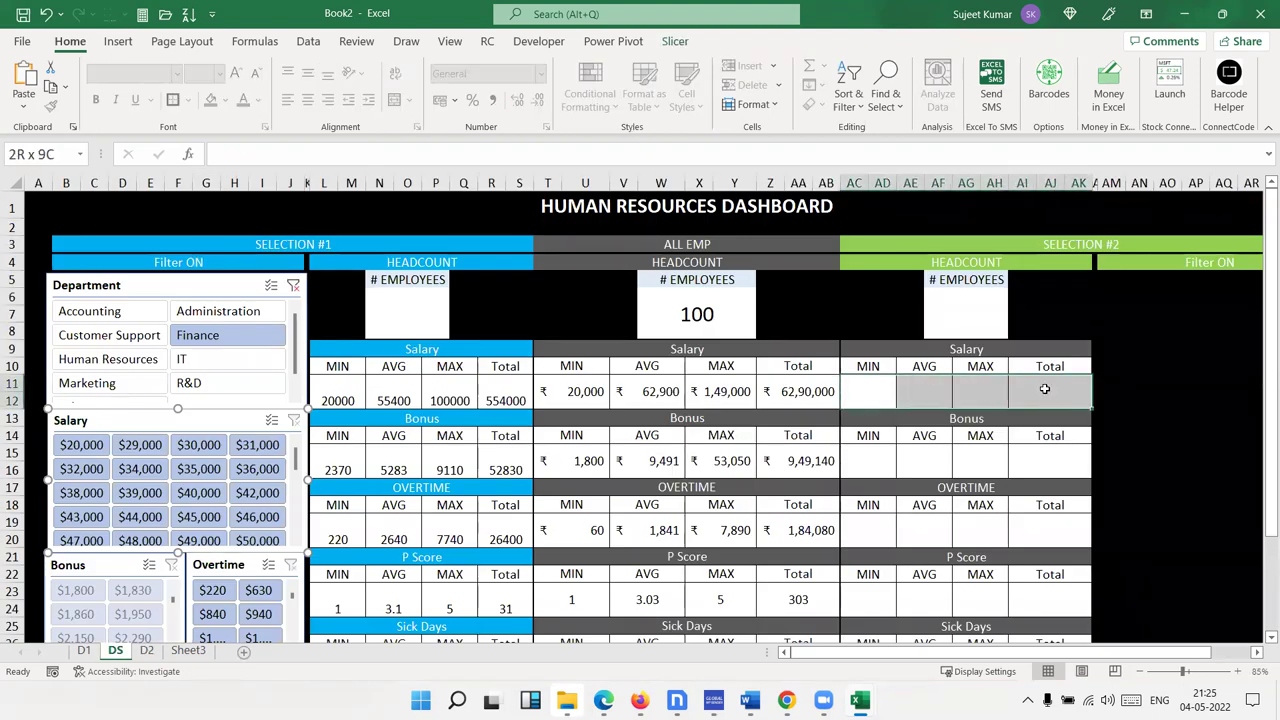
Fill the Selection #2 Salary header (AC9) light green
click(147, 651)
key(ctrl+Page_Up)
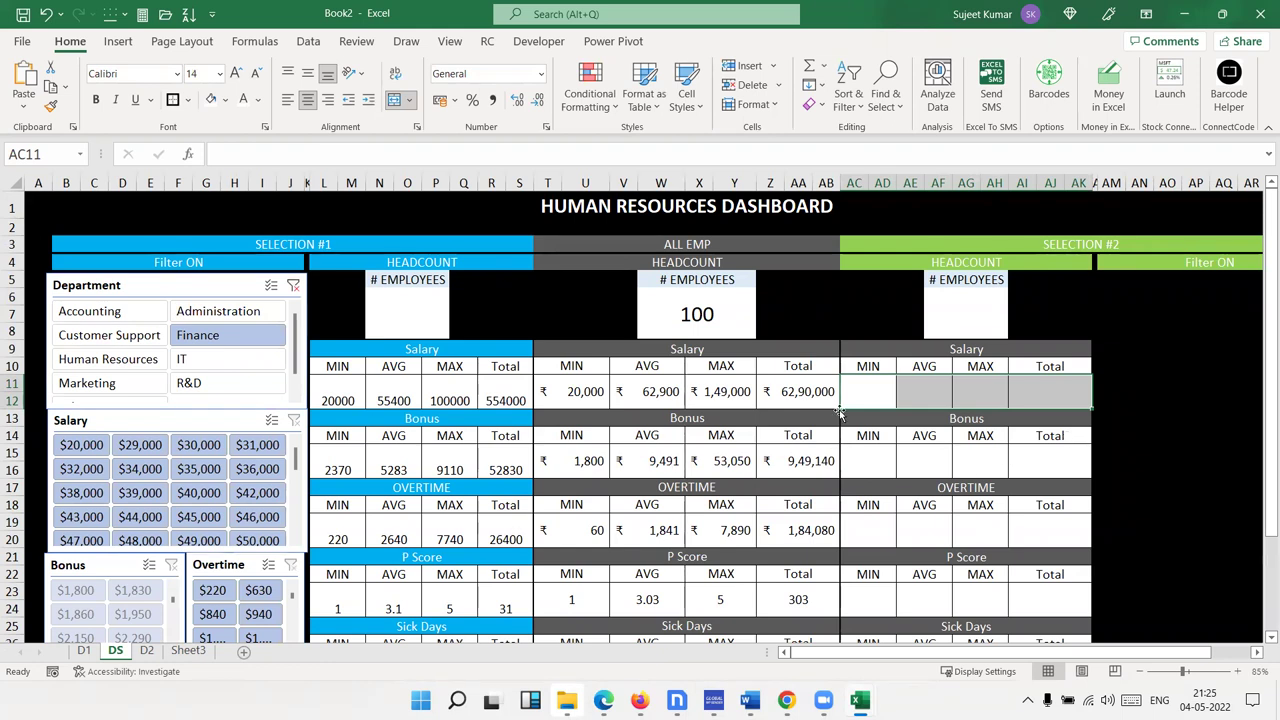
click(892, 349)
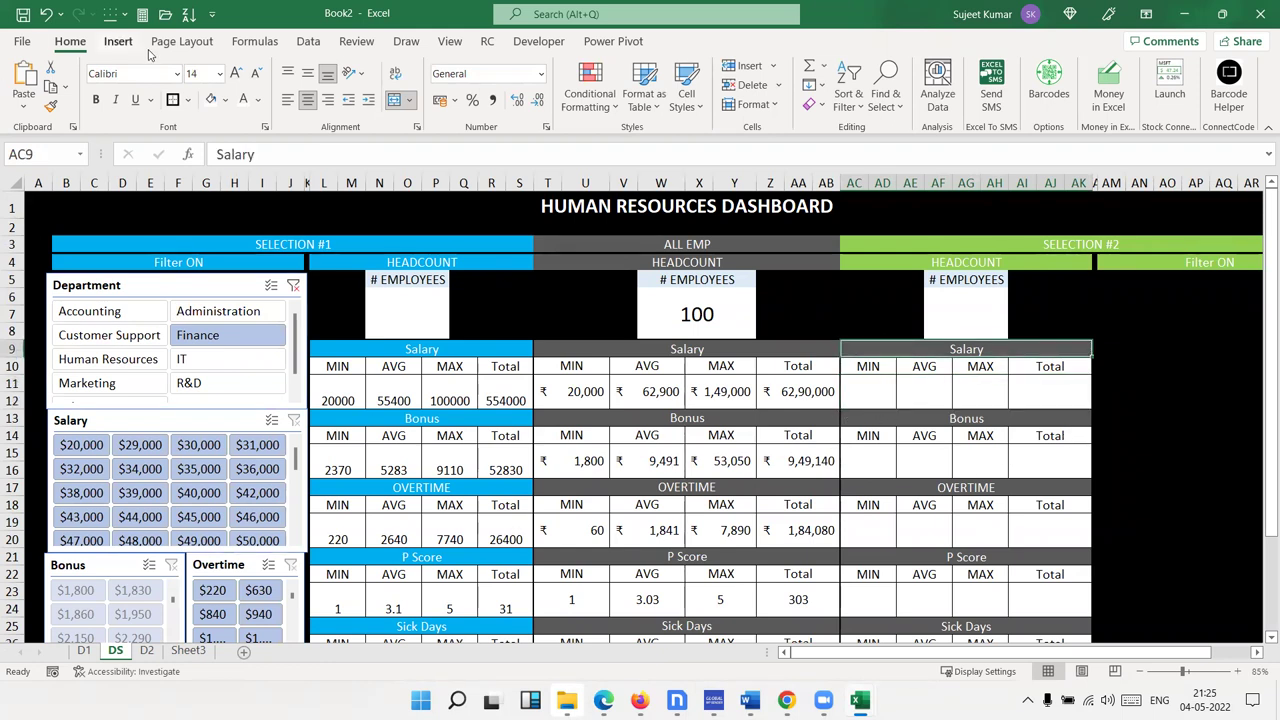
click(226, 100)
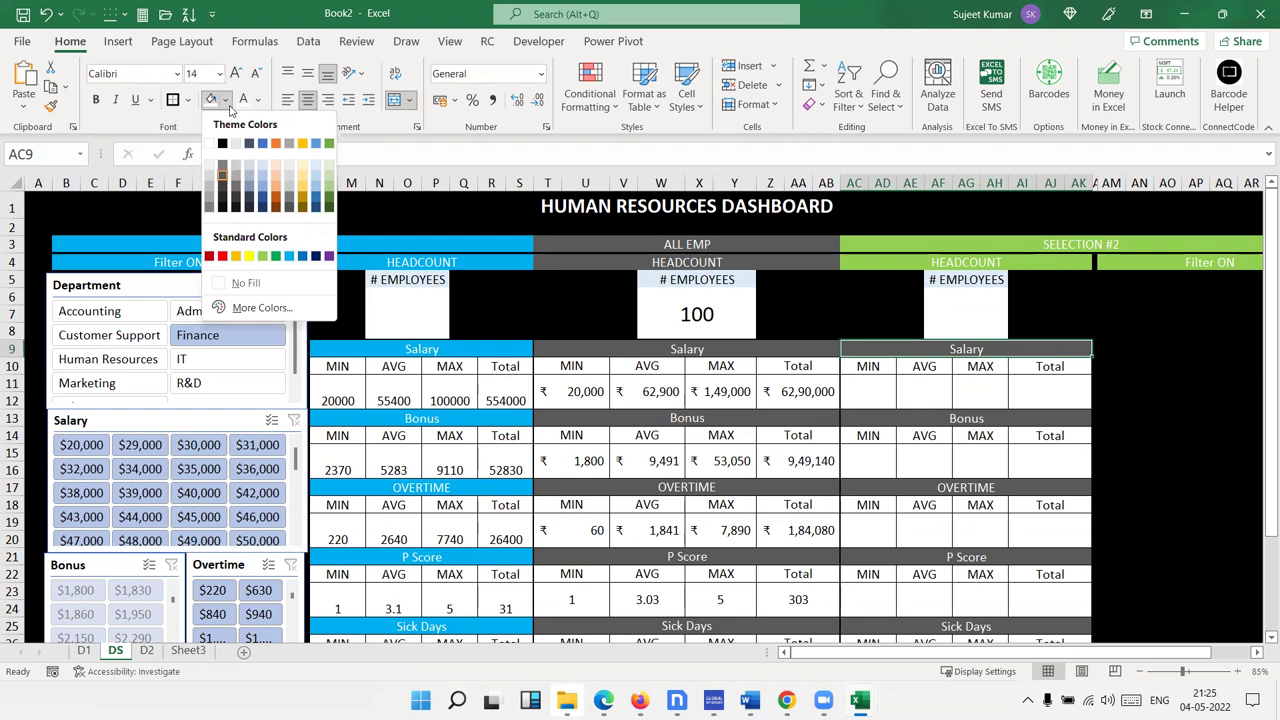
click(262, 256)
Repeat the light green fill with F4 on the Bonus, OVERTIME, P Score and Sick Days headers
click(925, 406)
click(923, 414)
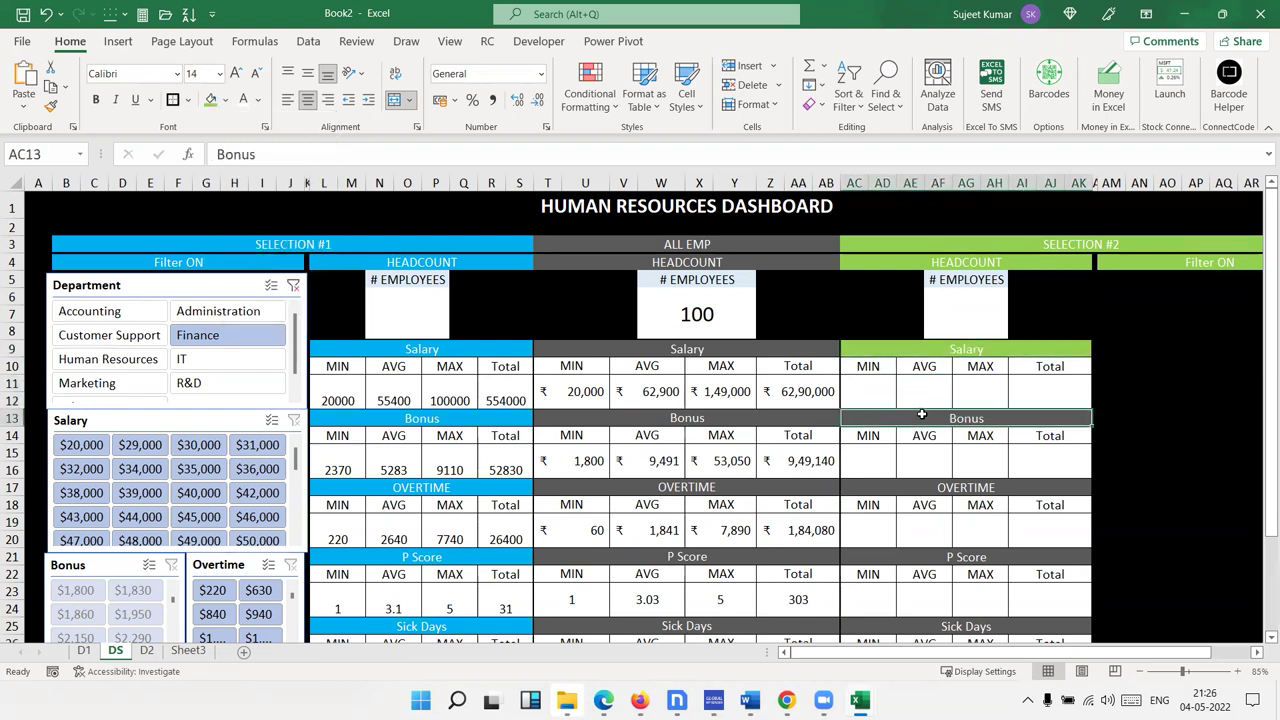
key(F4)
click(928, 484)
key(F4)
click(924, 556)
key(F4)
scroll(916, 527, down, 3)
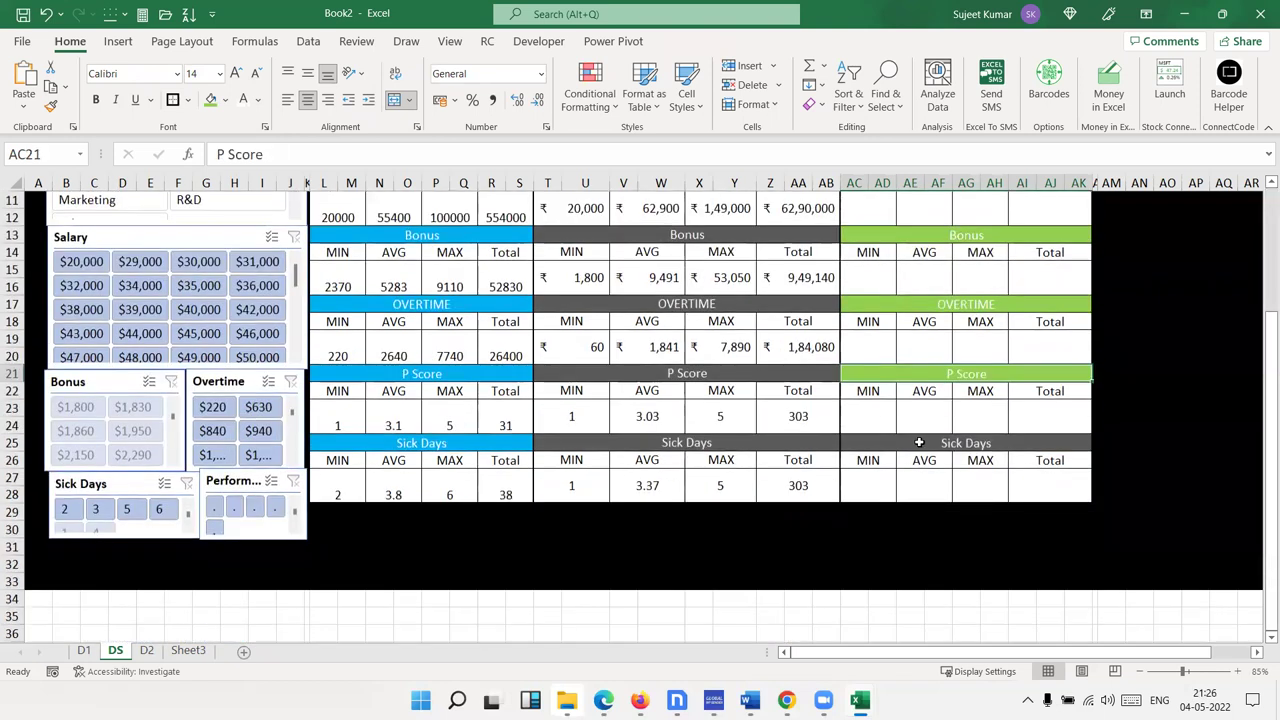
click(920, 442)
key(F4)
scroll(870, 481, up, 4)
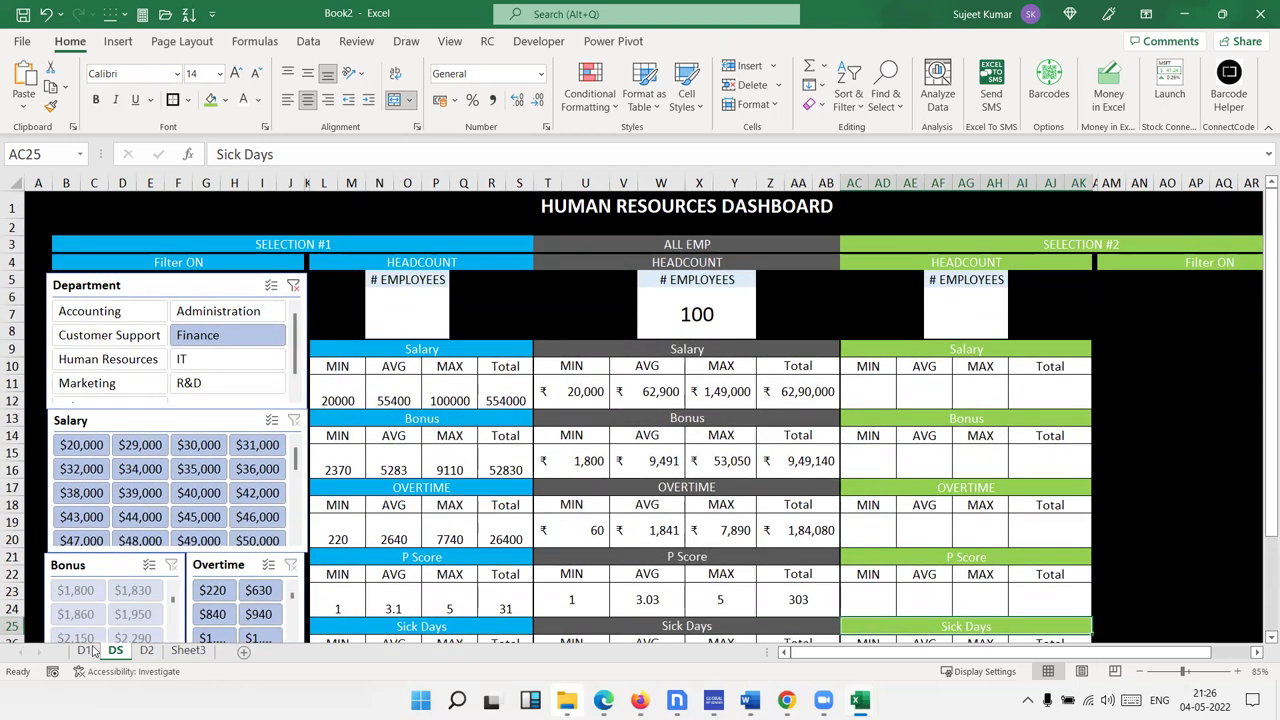
Clear the Finance filter from the D2 table with Ctrl+Shift+L and compare it with D1
click(146, 650)
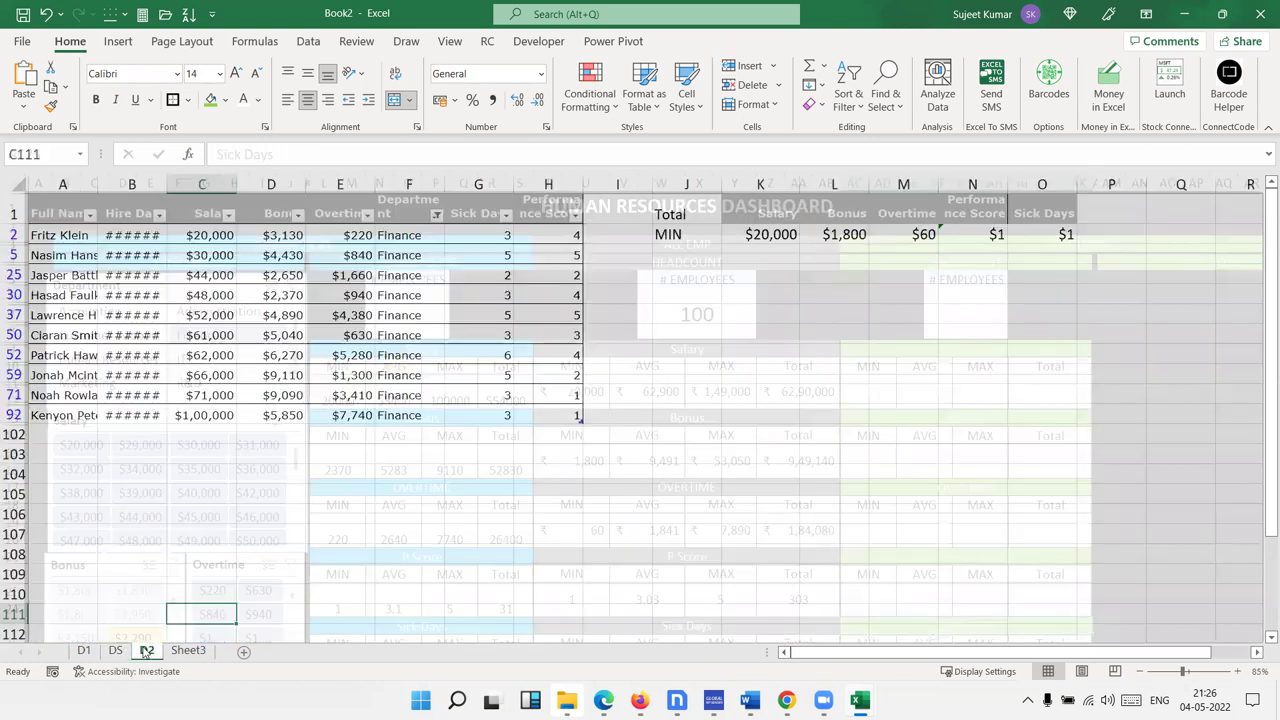
click(255, 229)
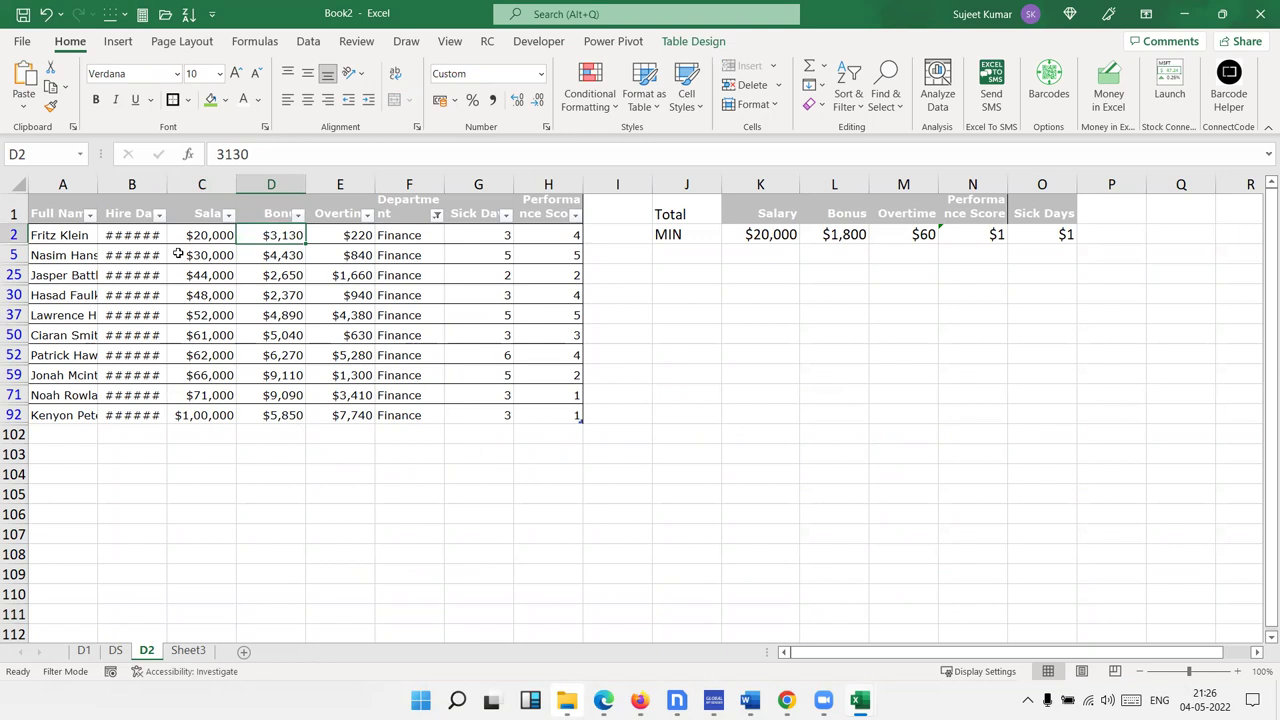
key(ctrl+shift+l)
click(196, 295)
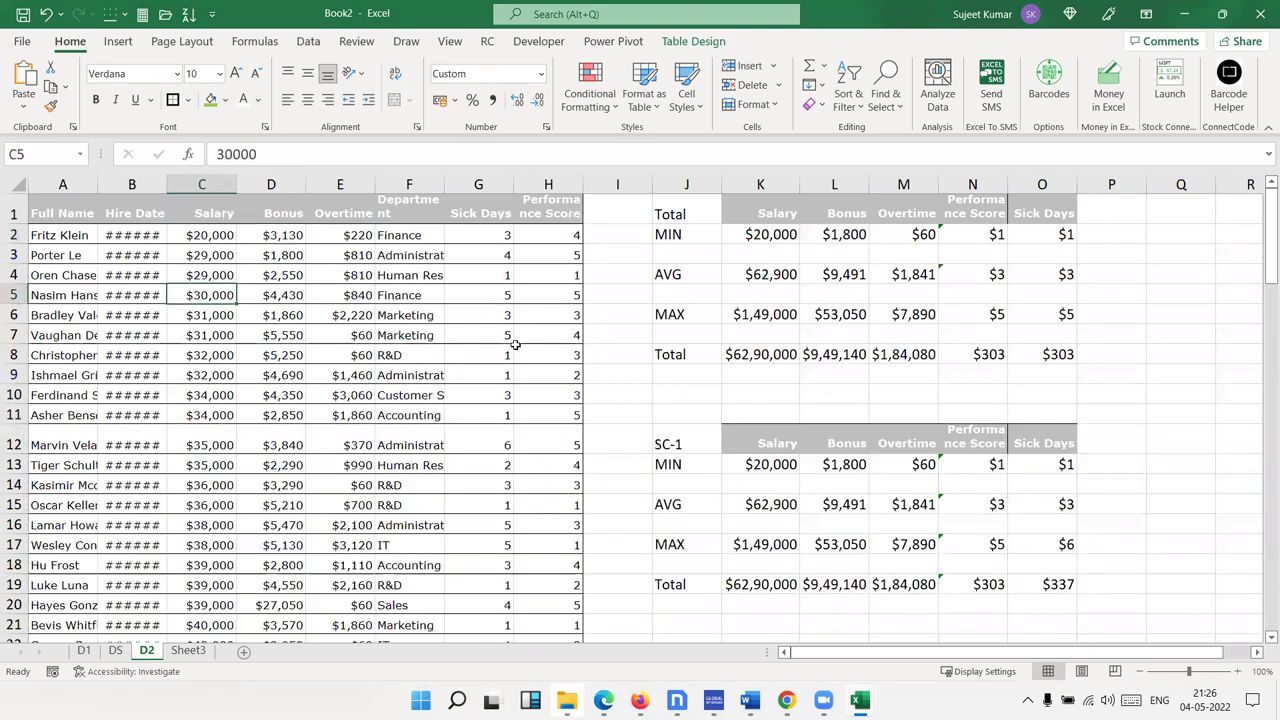
click(84, 651)
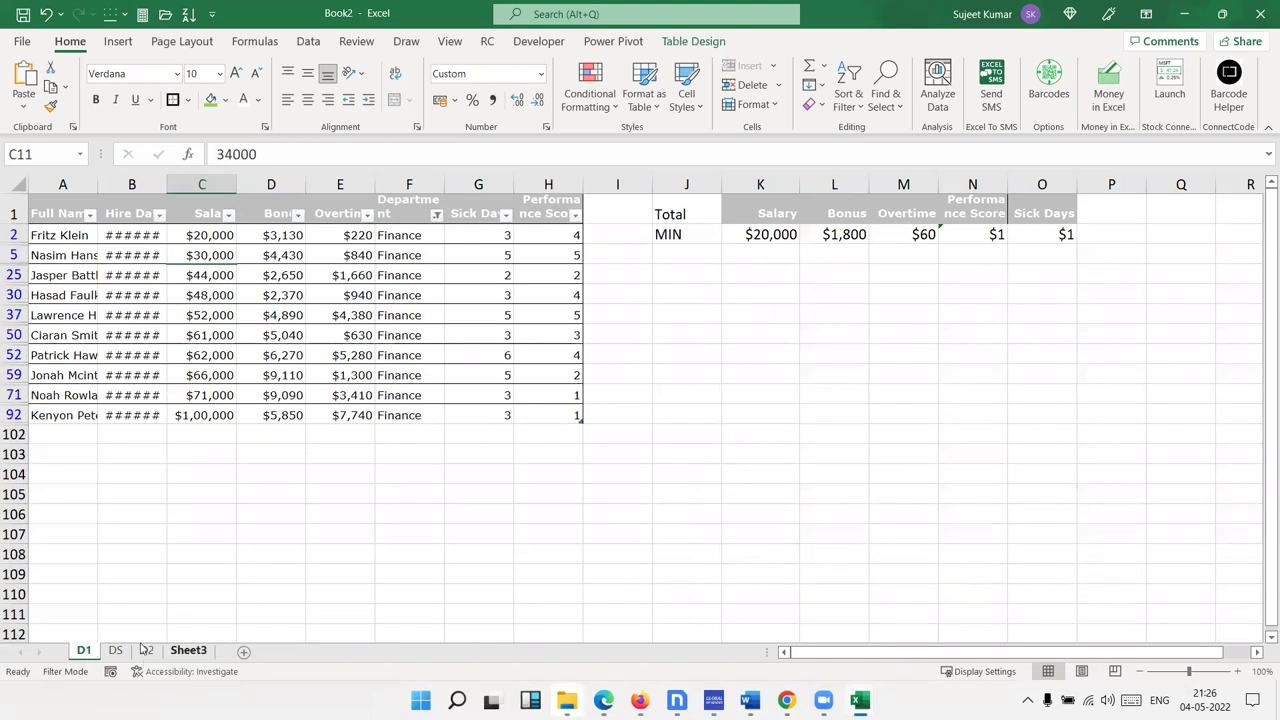
click(145, 650)
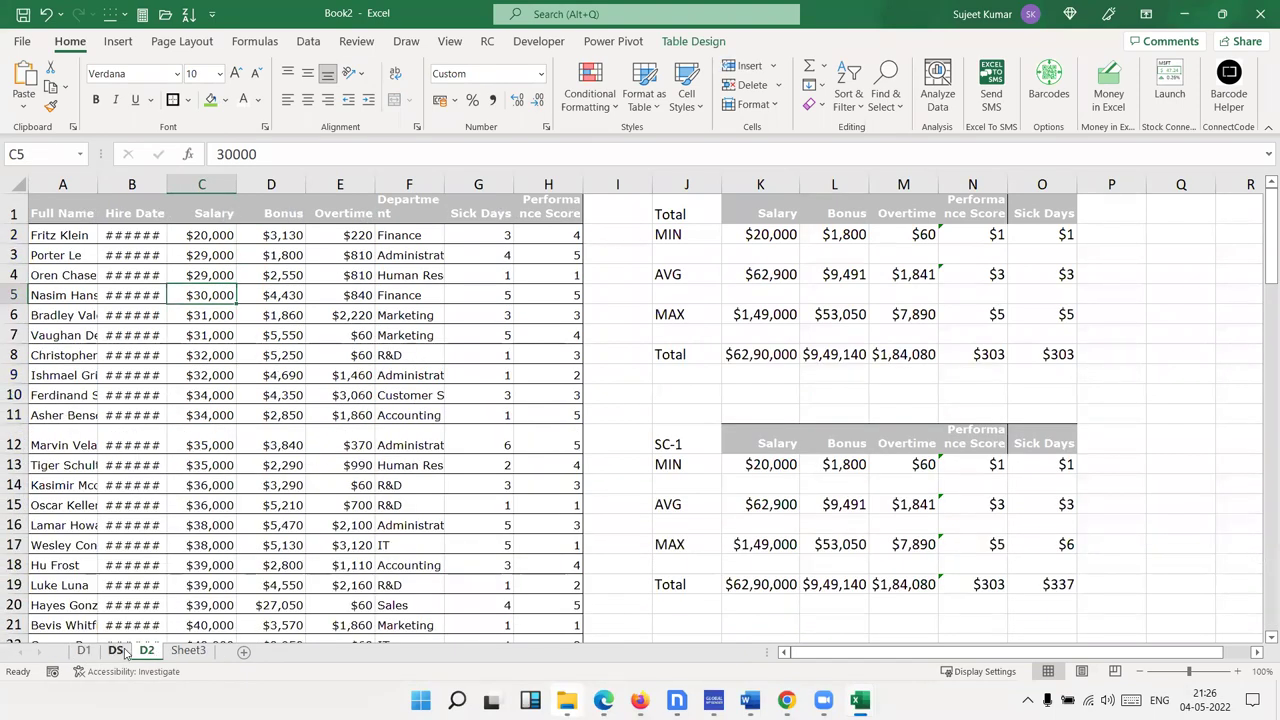
Back on the dashboard, inspect the Selection #1 Salary MIN formula and select the empty Selection #2 Salary MIN cell
click(116, 651)
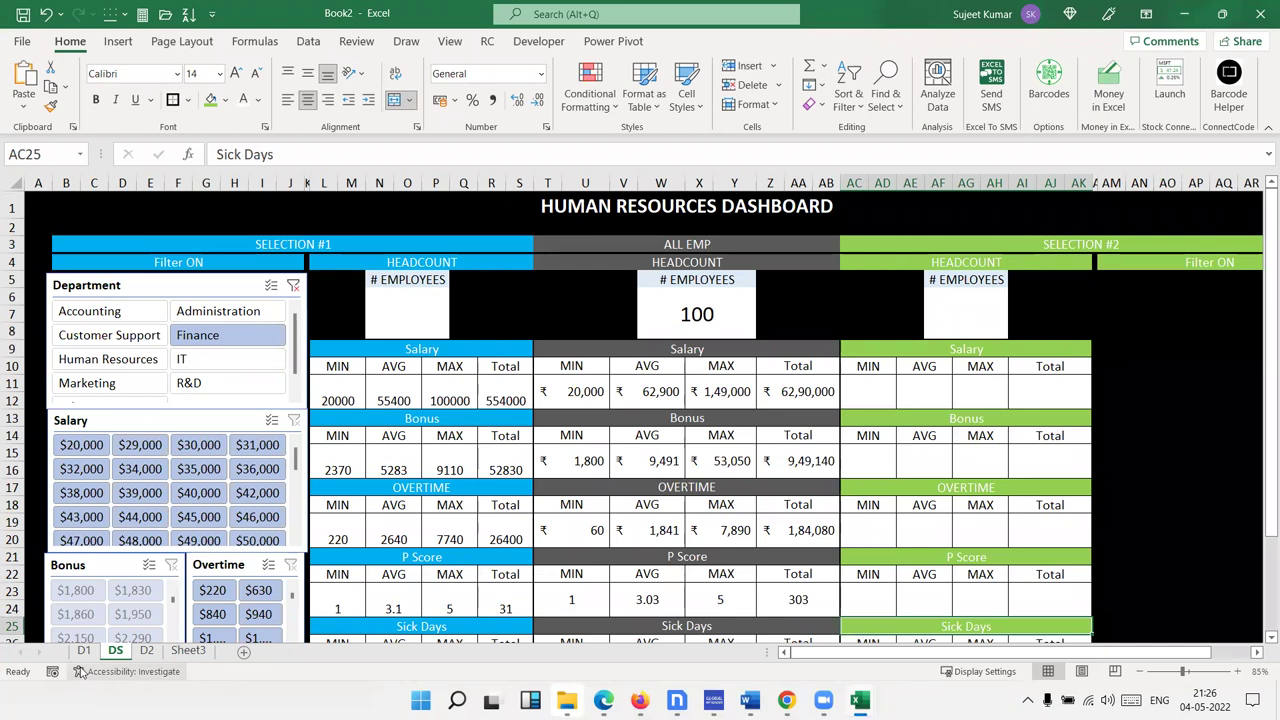
click(177, 287)
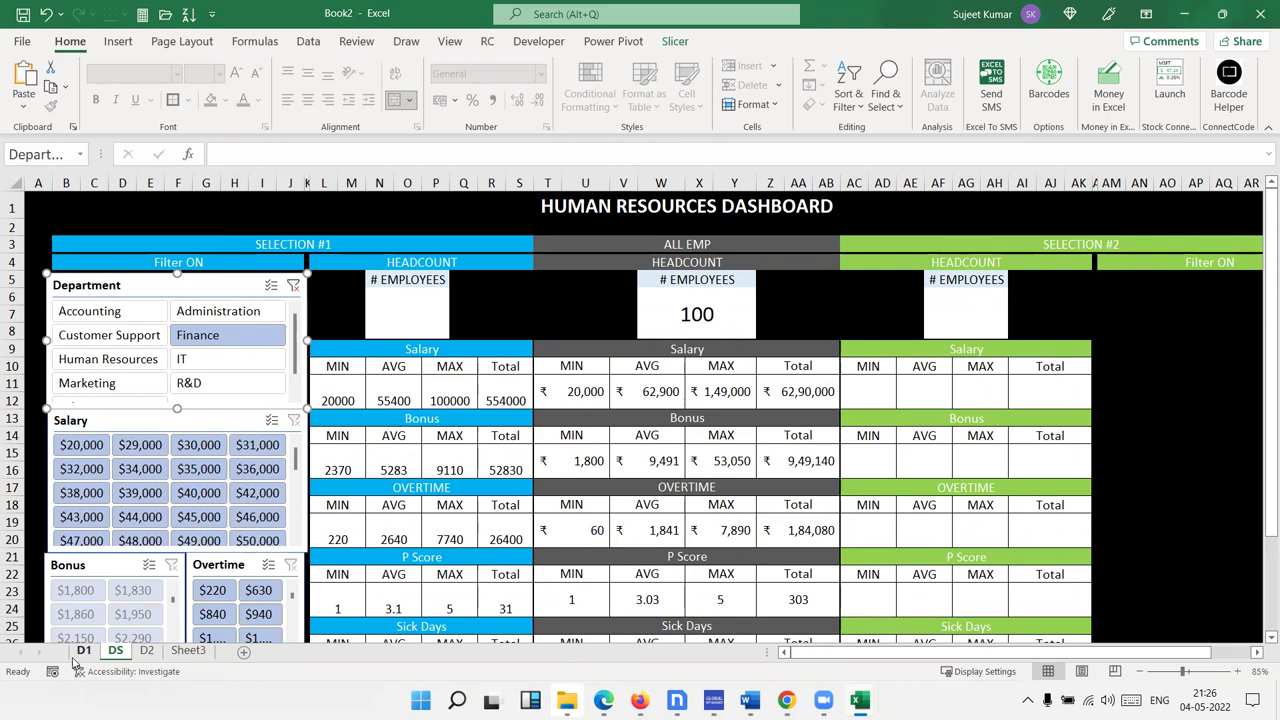
click(1166, 349)
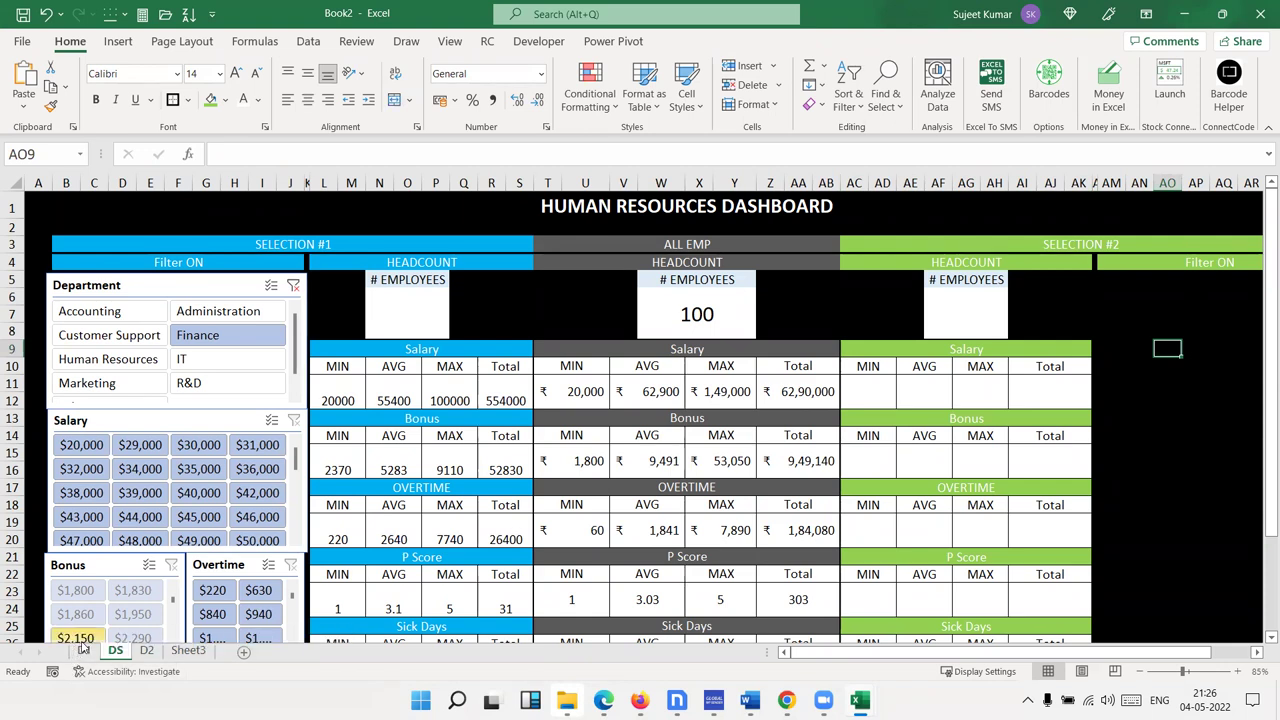
click(350, 400)
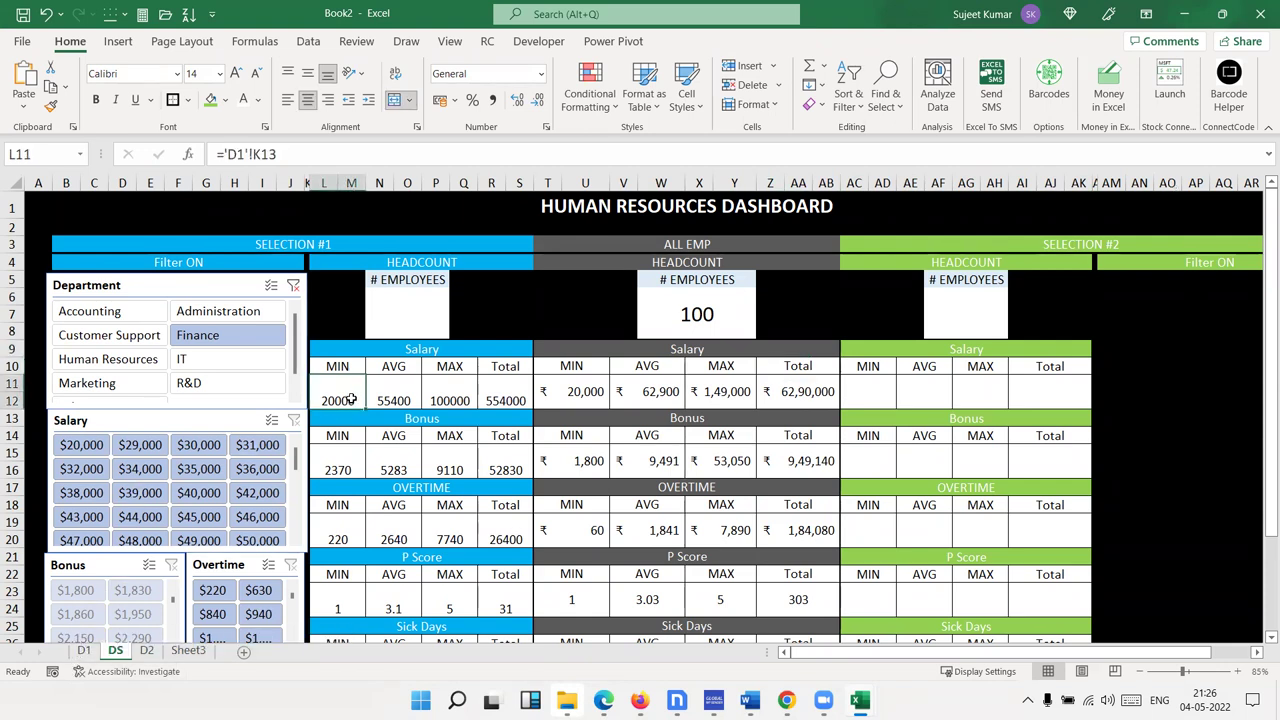
click(858, 380)
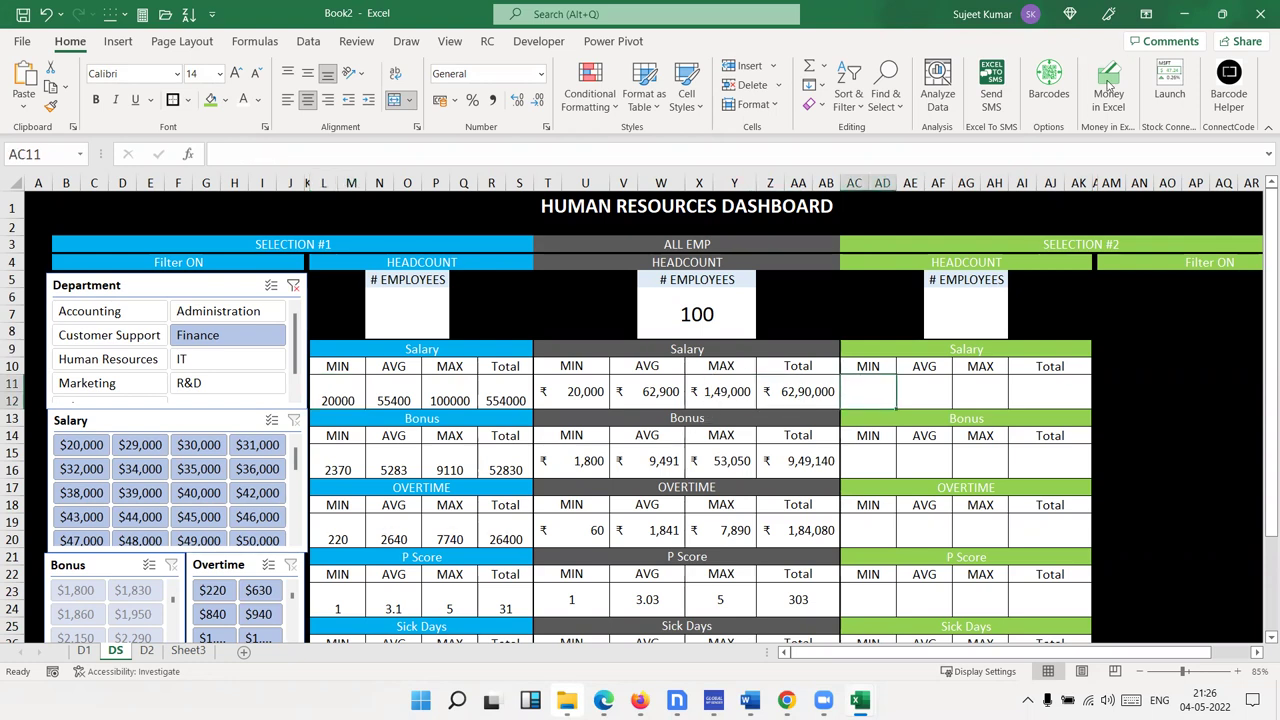
Name the workbook 'HR' and open the full Save As window in the 2022 folder as Macro-Enabled
click(22, 14)
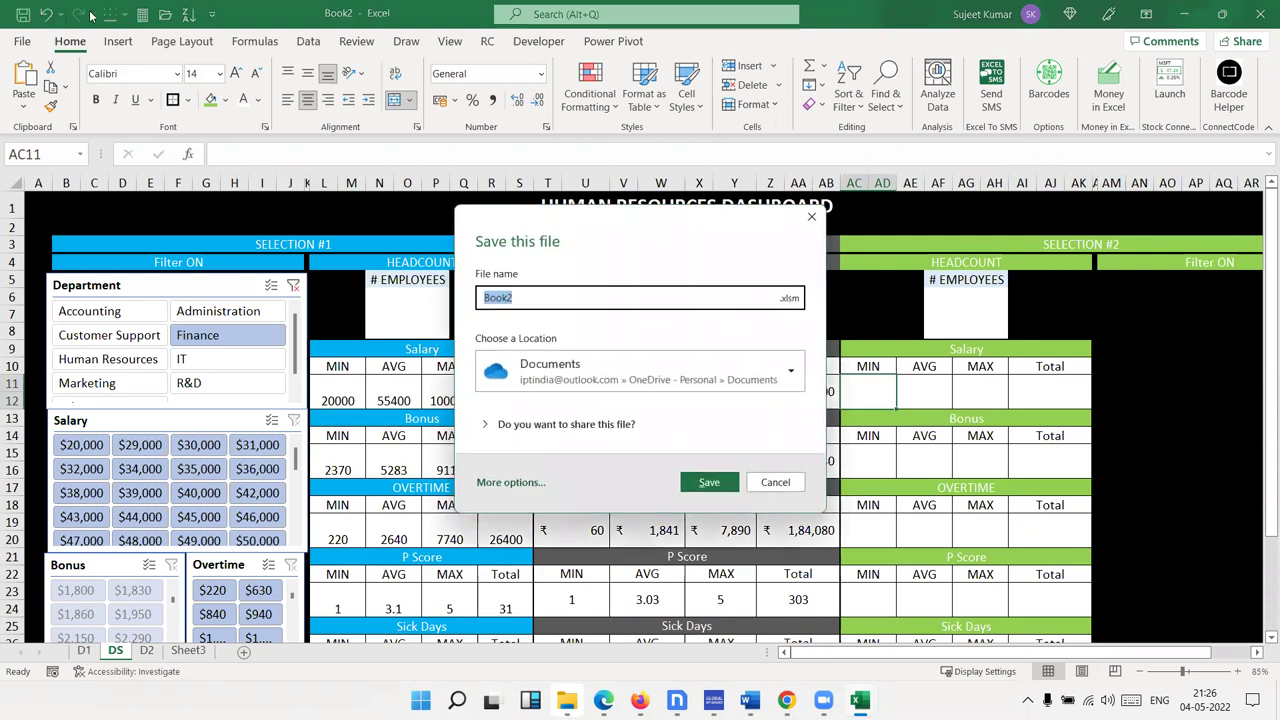
text(HR)
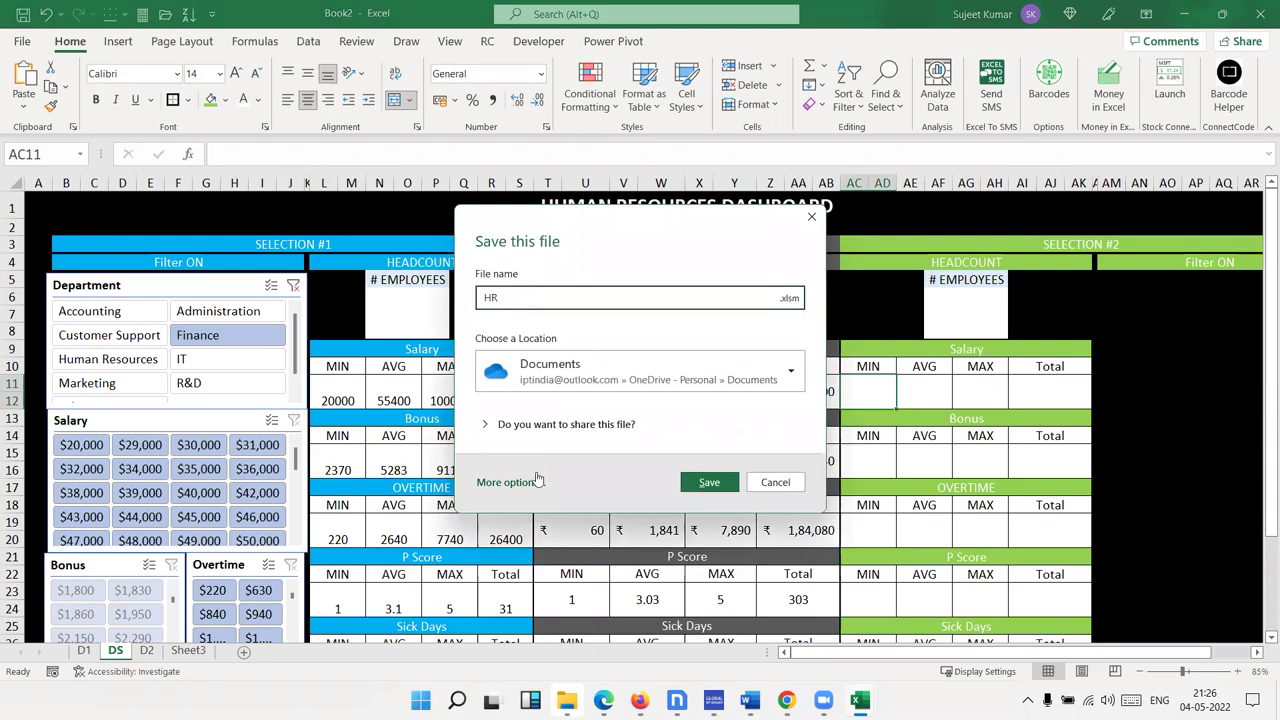
click(537, 481)
click(244, 323)
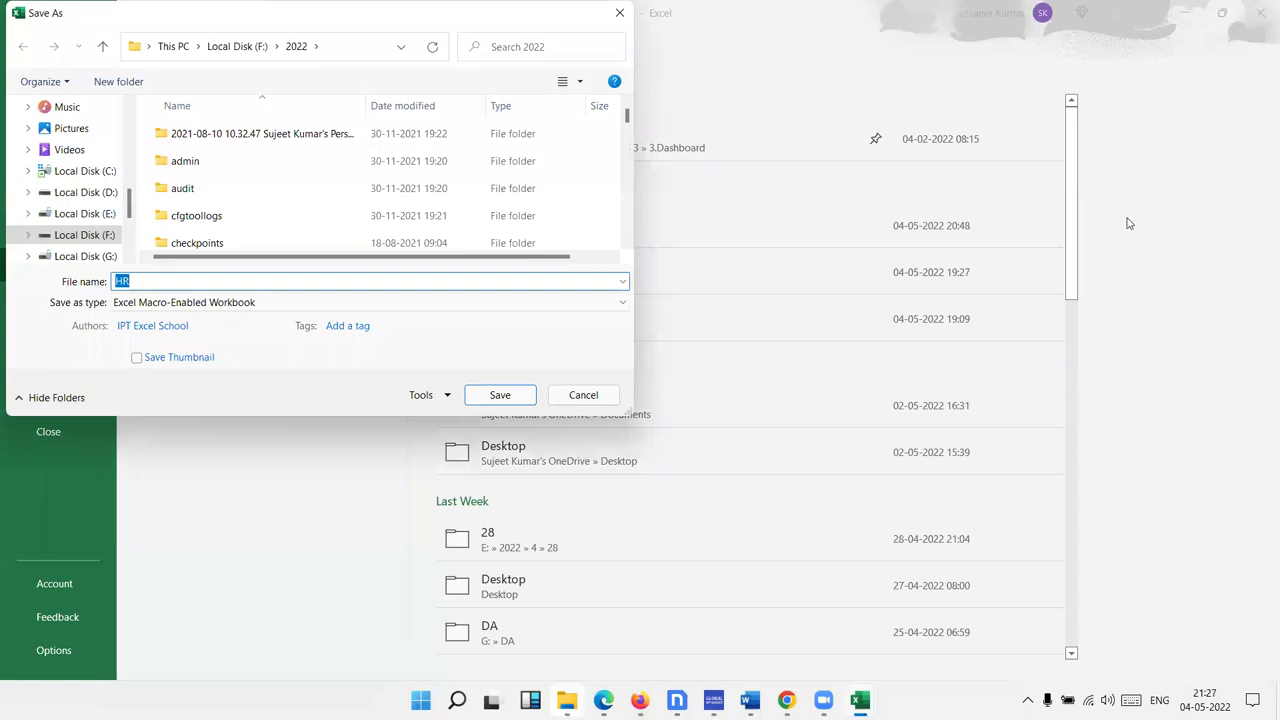
click(1130, 323)
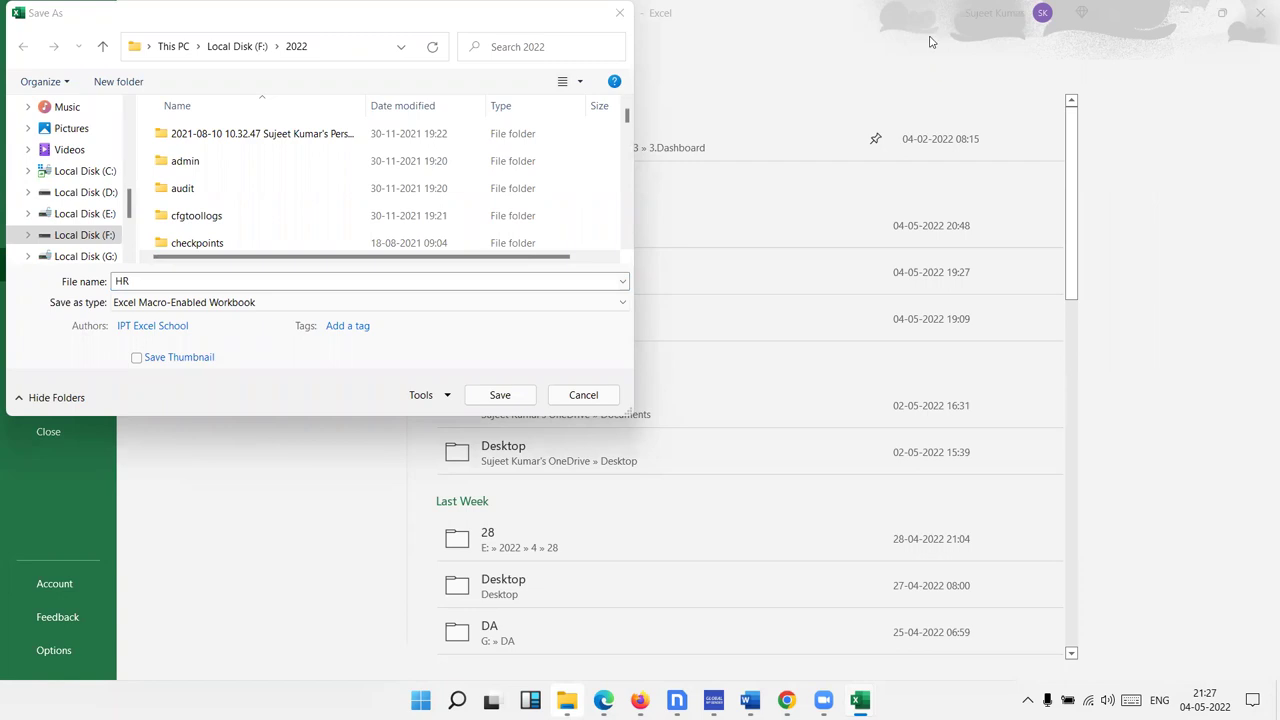